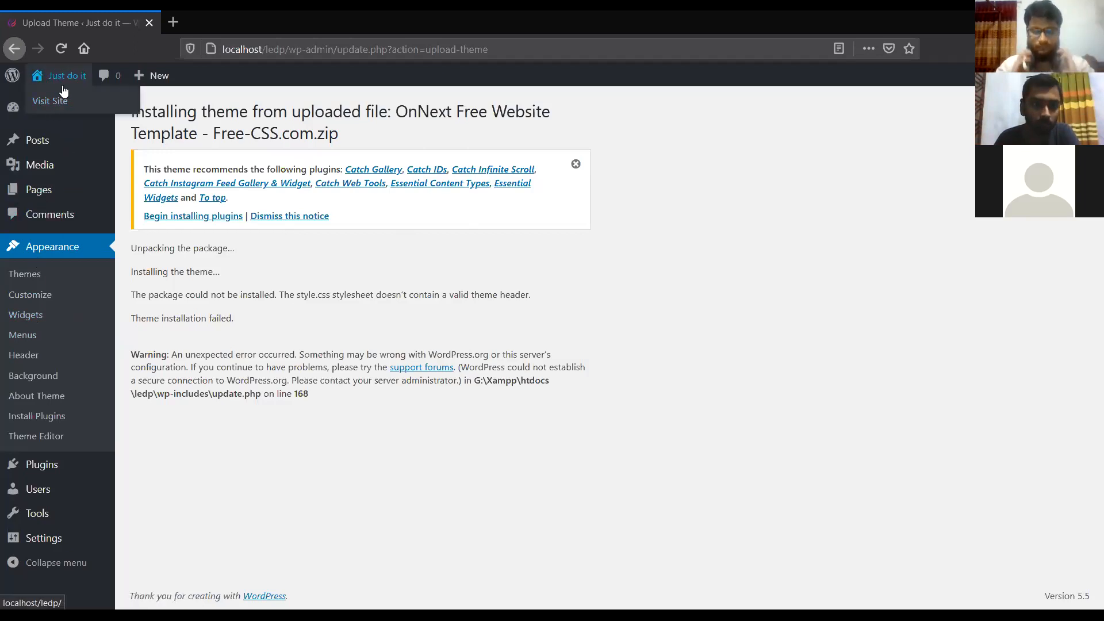
After the failed OnNext theme install, go to the About WordPress page from the WordPress logo.
{"action": "left_click", "coordinate": [10, 83]}
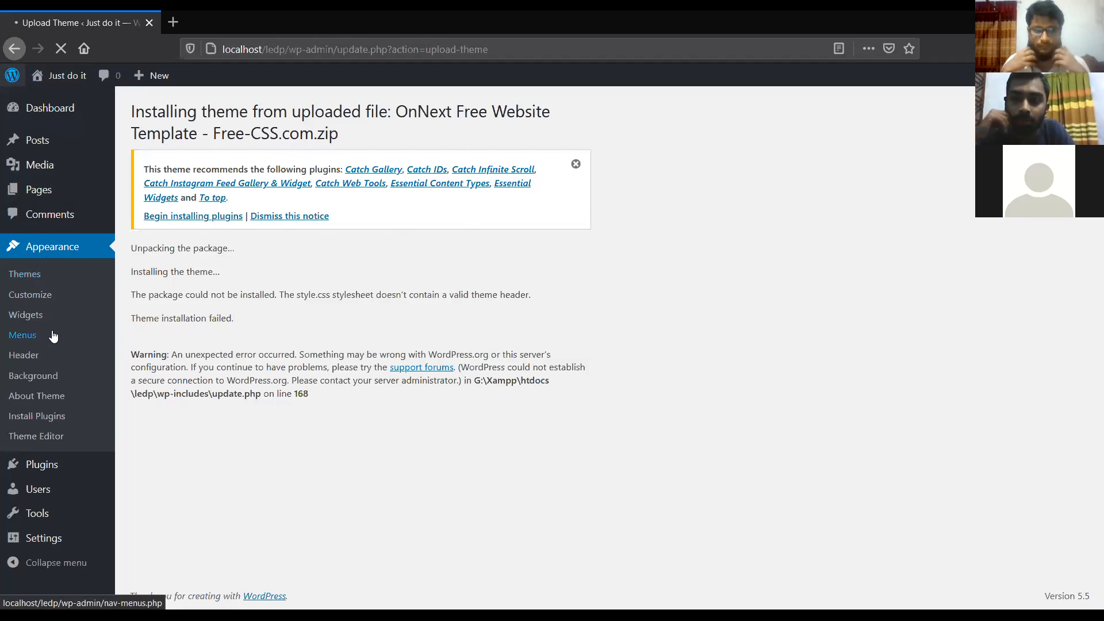
Let the About WordPress 5.5 welcome page (about.php) finish loading.
{"action": "mouse_move", "coordinate": [33, 534]}
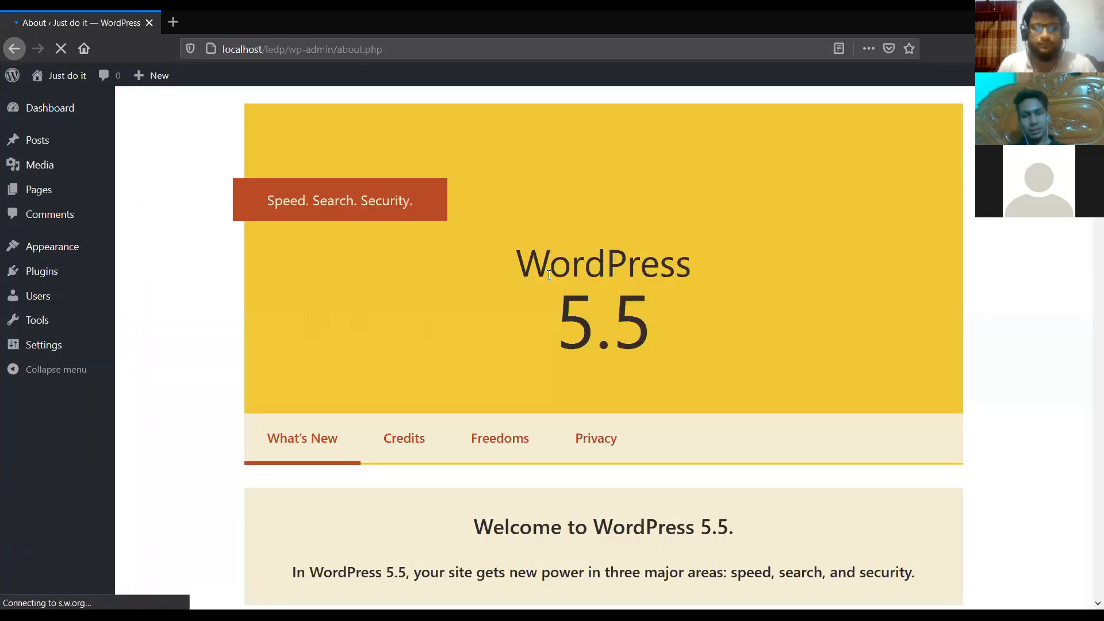
Skim the WordPress 5.5 What's New notes, then switch to the Credits page.
{"action": "scroll", "coordinate": [549, 275], "scroll_direction": "down", "scroll_amount": 10}
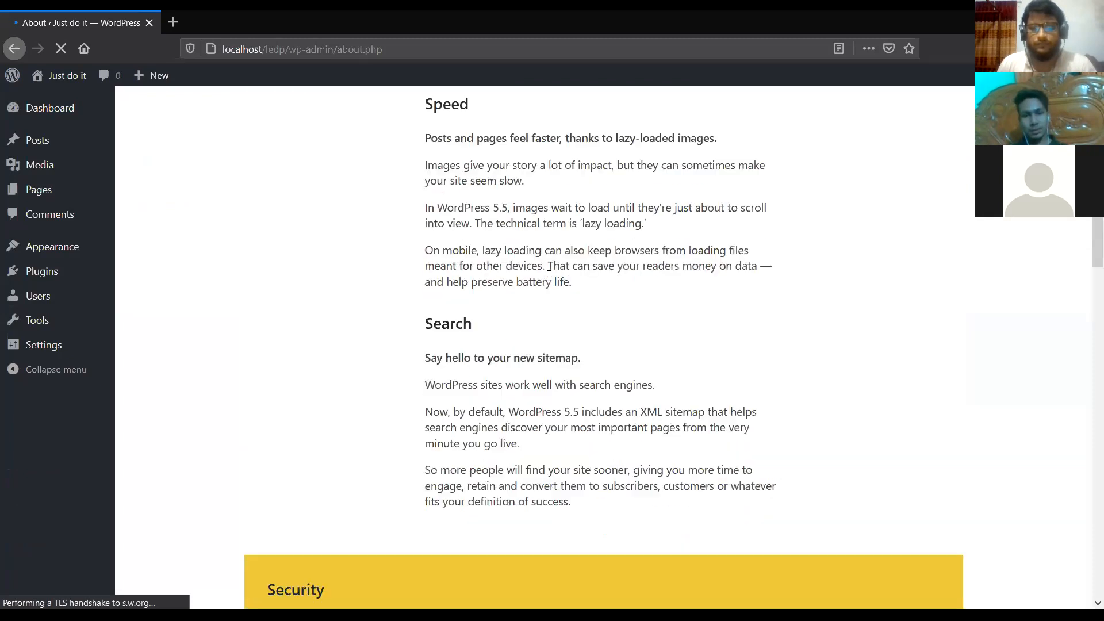
{"action": "scroll", "coordinate": [549, 275], "scroll_direction": "down", "scroll_amount": 15}
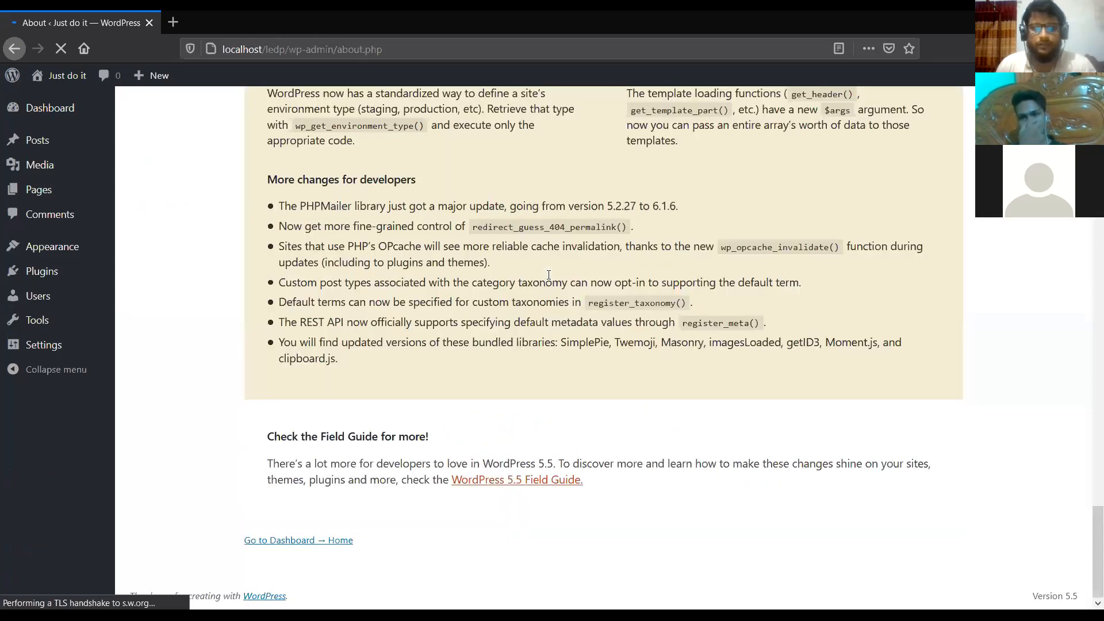
{"action": "scroll", "coordinate": [549, 275], "scroll_direction": "up", "scroll_amount": 3}
{"action": "scroll", "coordinate": [549, 275], "scroll_direction": "up", "scroll_amount": 20}
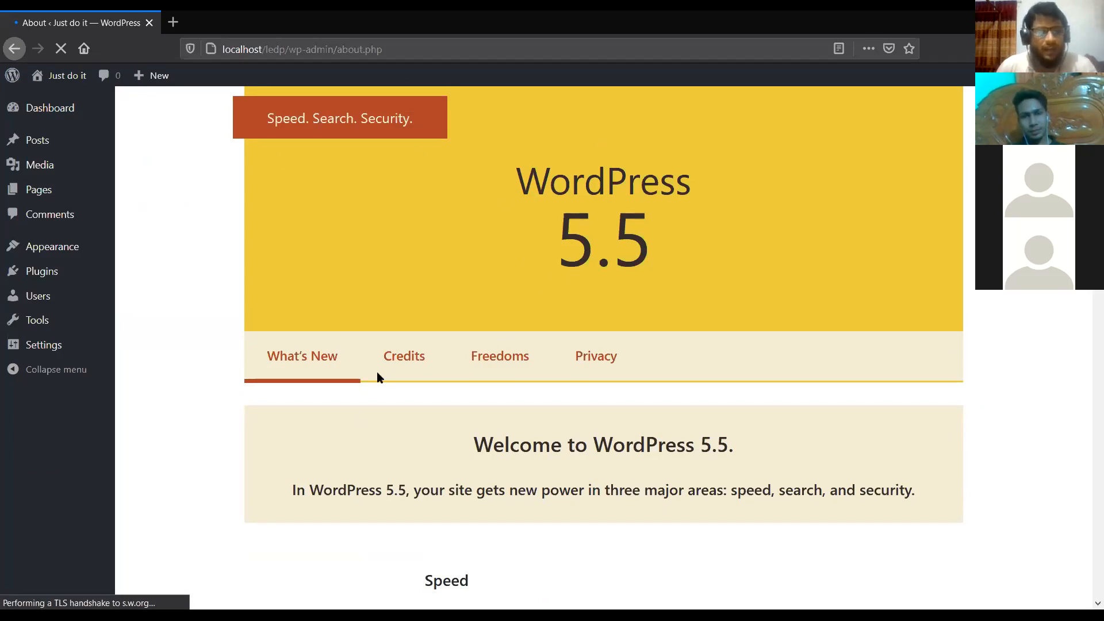
{"action": "left_click", "coordinate": [401, 371]}
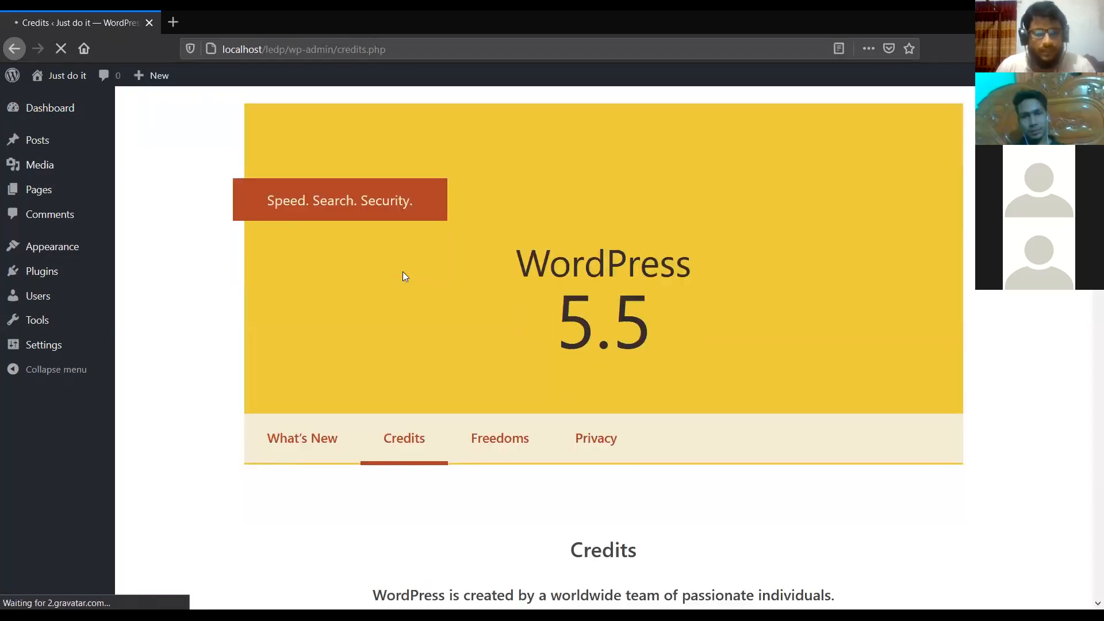
Browse the Credits contributors, restore and re-maximize the browser window, and return to the Credits heading.
{"action": "scroll", "coordinate": [456, 440], "scroll_direction": "down", "scroll_amount": 4}
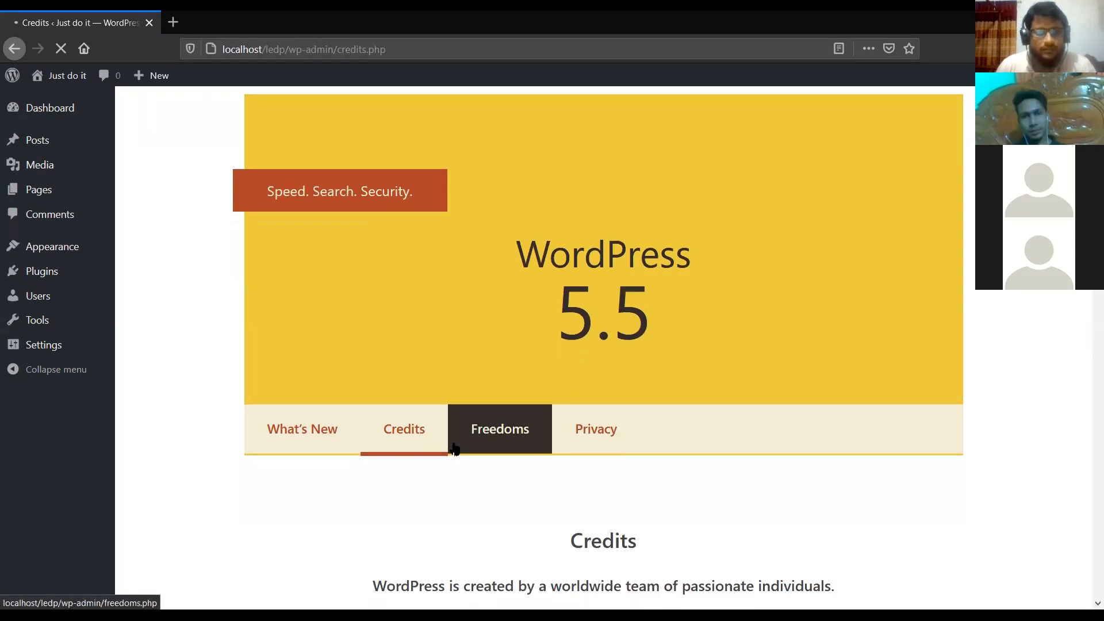
{"action": "scroll", "coordinate": [454, 442], "scroll_direction": "down", "scroll_amount": 3}
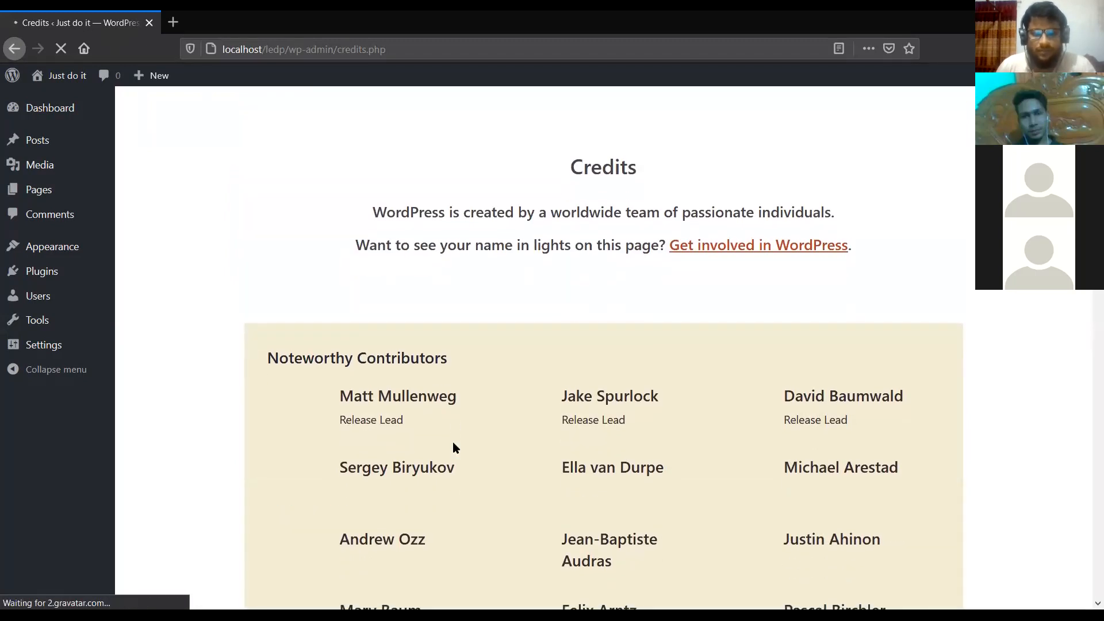
{"action": "scroll", "coordinate": [453, 442], "scroll_direction": "down", "scroll_amount": 1}
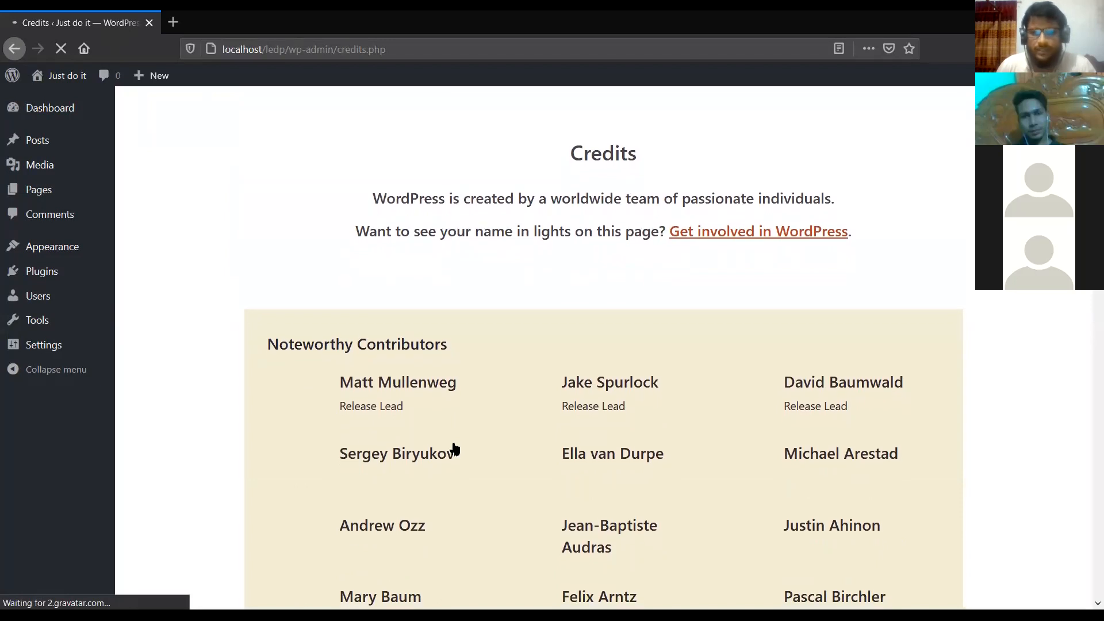
{"action": "scroll", "coordinate": [455, 448], "scroll_direction": "down", "scroll_amount": 2}
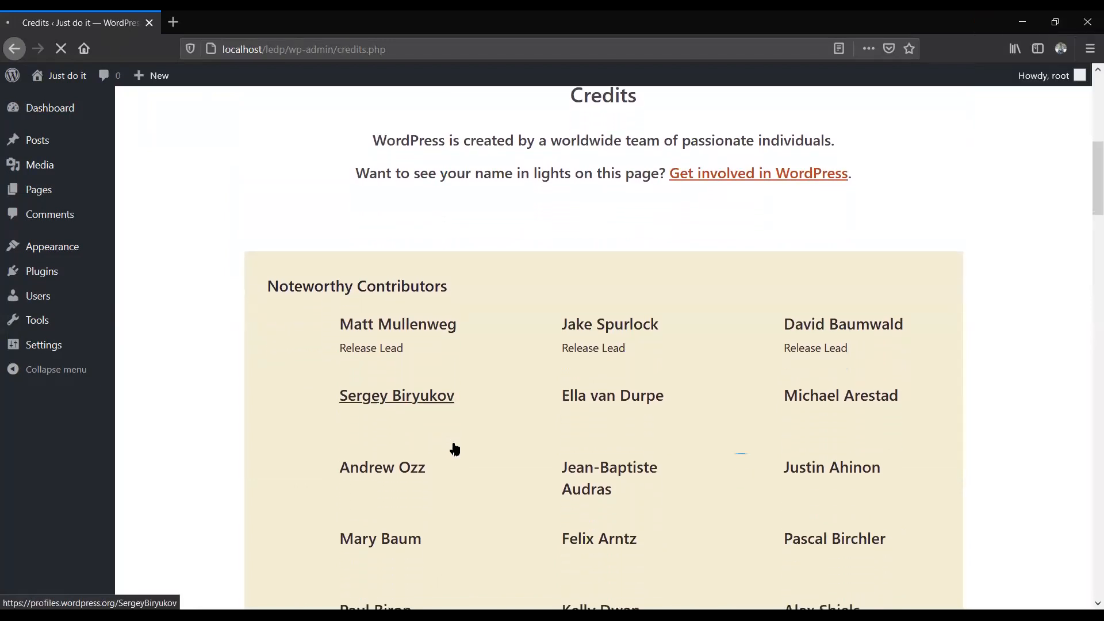
{"action": "scroll", "coordinate": [455, 447], "scroll_direction": "down", "scroll_amount": 1}
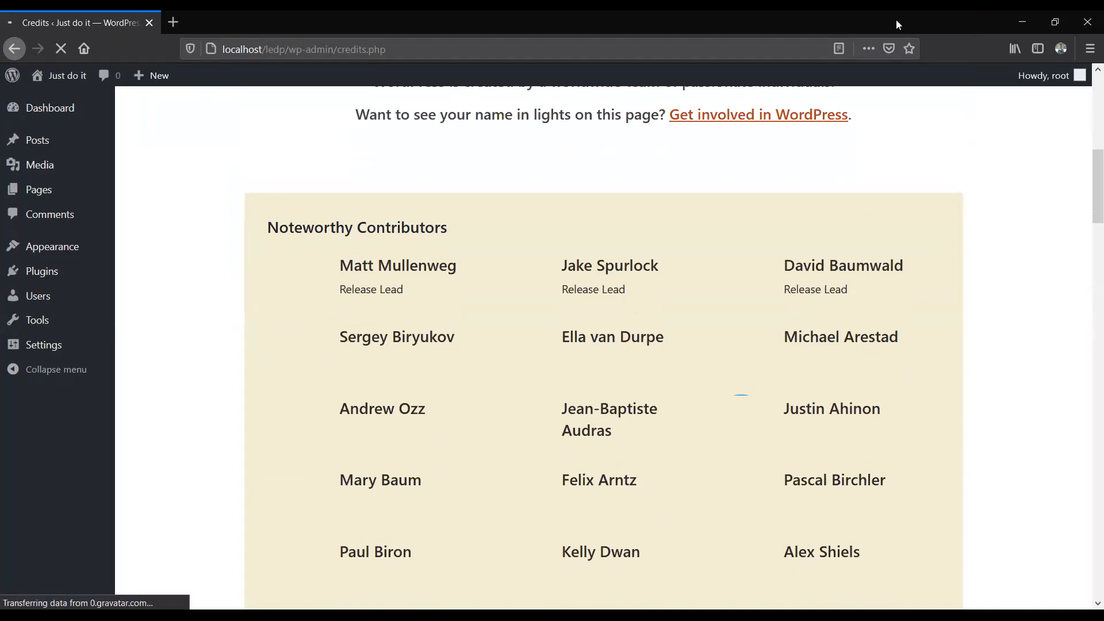
{"action": "double_click", "coordinate": [616, 30]}
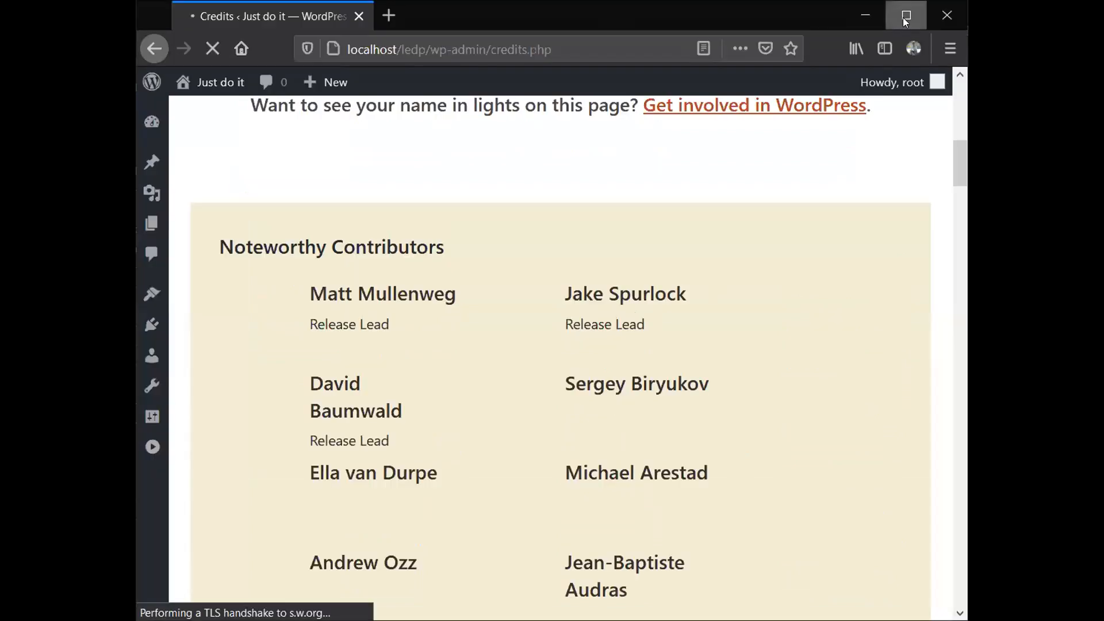
{"action": "left_click", "coordinate": [905, 15]}
{"action": "scroll", "coordinate": [594, 184], "scroll_direction": "up", "scroll_amount": 3}
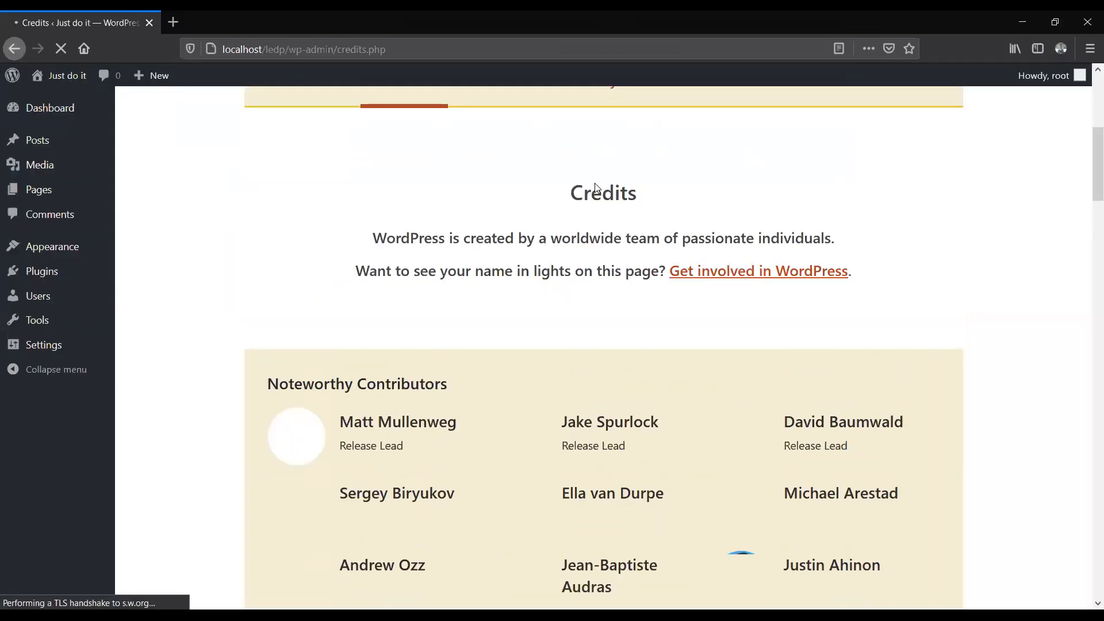
{"action": "scroll", "coordinate": [595, 183], "scroll_direction": "up", "scroll_amount": 5}
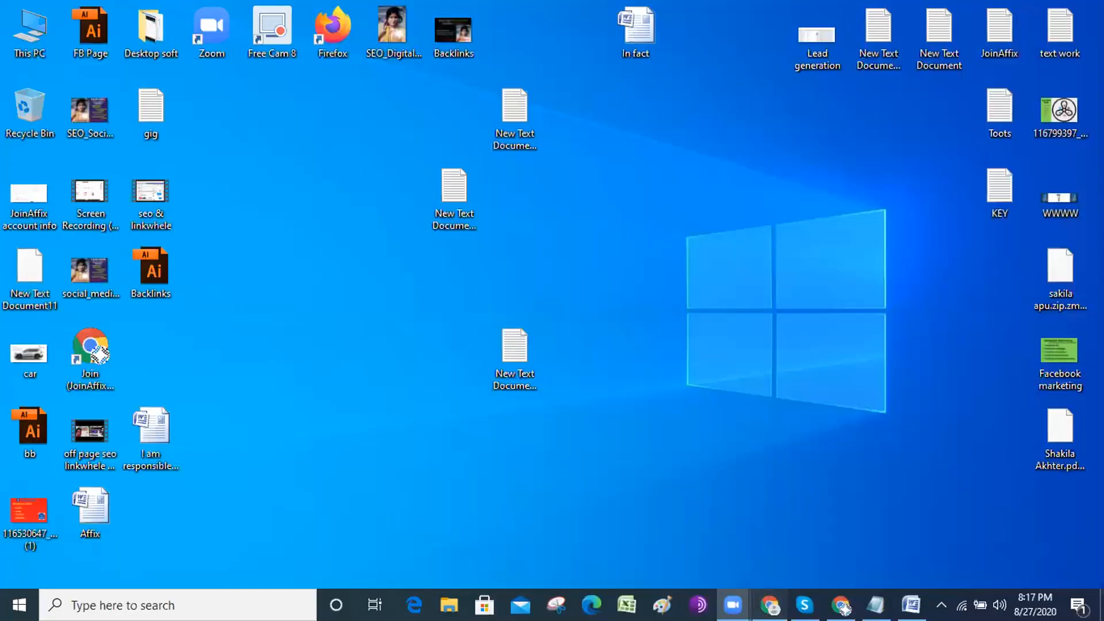
Check the live site's menu and the Contact item under About, then return to the Dashboard.
{"action": "left_click", "coordinate": [771, 601]}
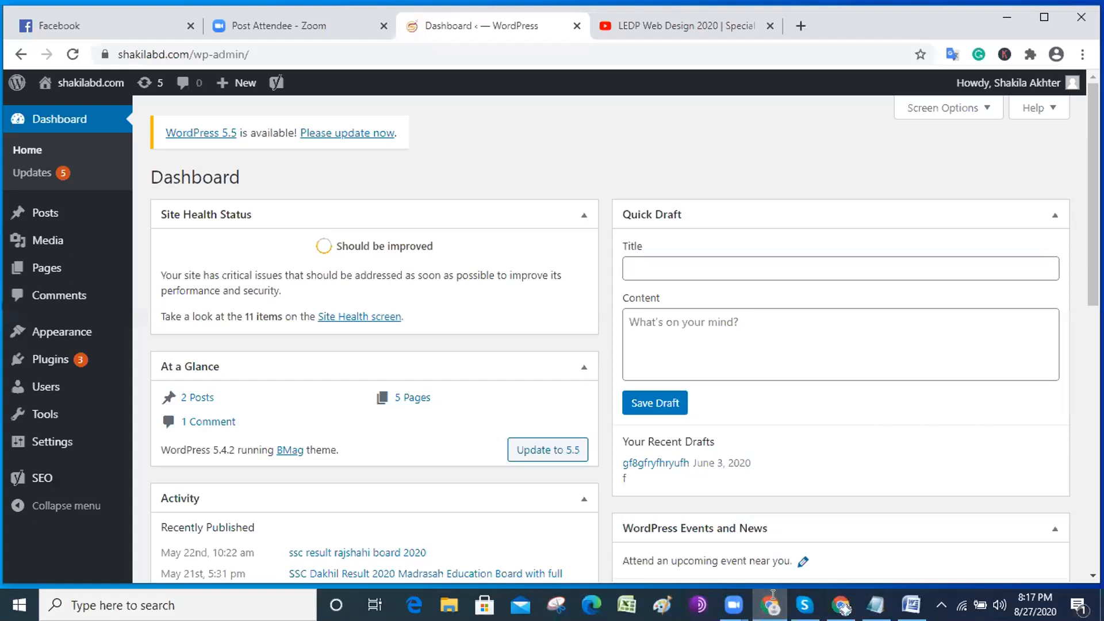
{"action": "mouse_move", "coordinate": [61, 85]}
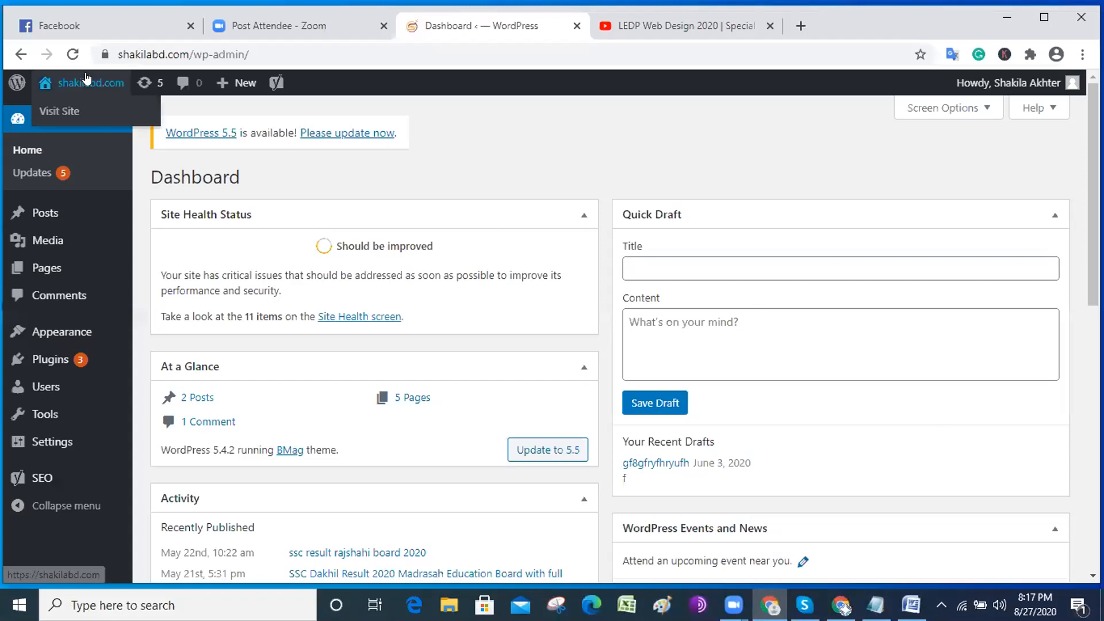
{"action": "left_click", "coordinate": [63, 102]}
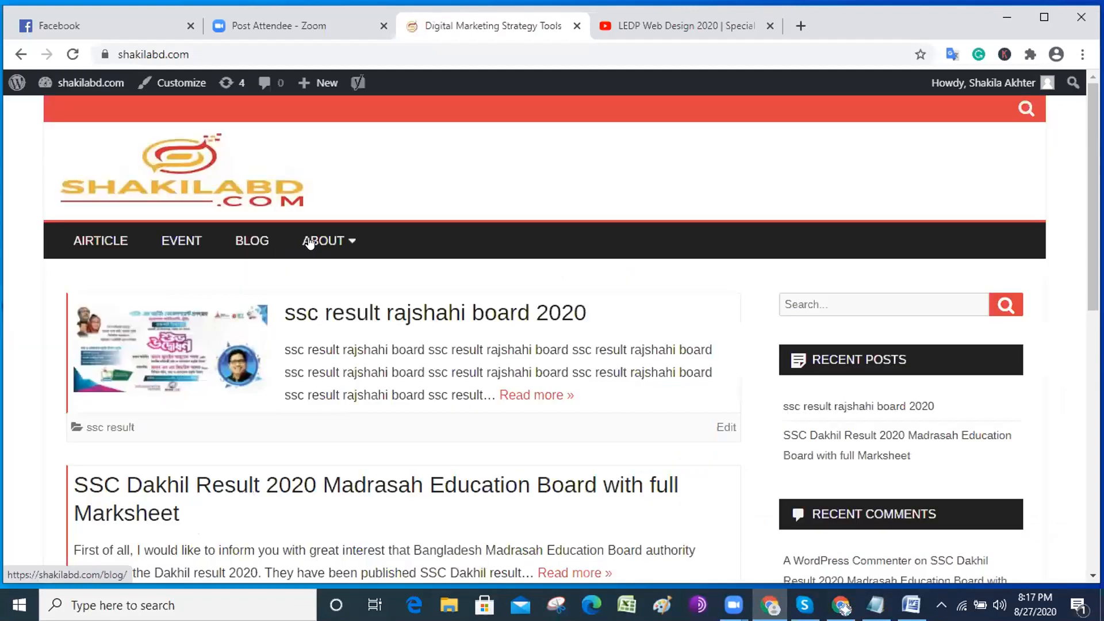
{"action": "mouse_move", "coordinate": [310, 243]}
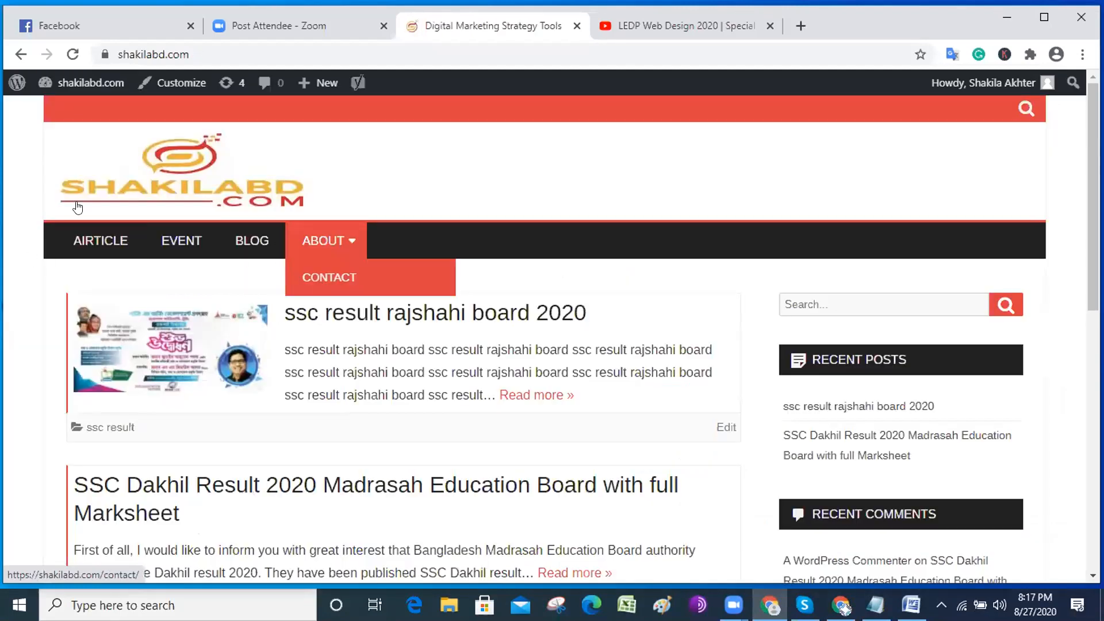
{"action": "mouse_move", "coordinate": [71, 86]}
{"action": "left_click", "coordinate": [70, 108]}
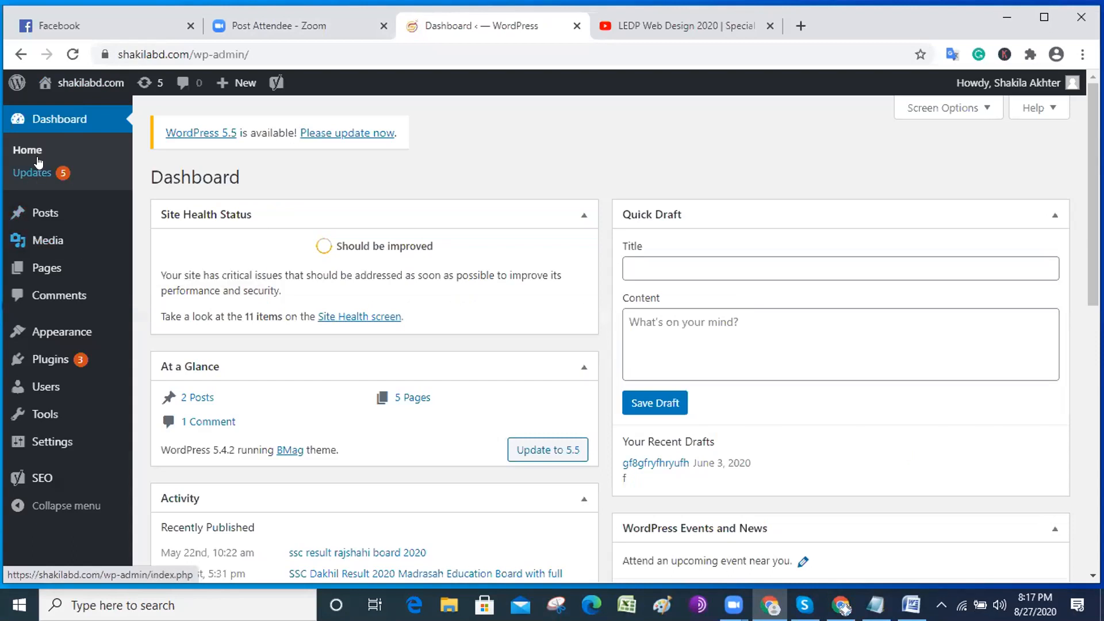
Go to Appearance › Menus and scroll down to the Primary Menu's Menu Settings.
{"action": "mouse_move", "coordinate": [51, 218]}
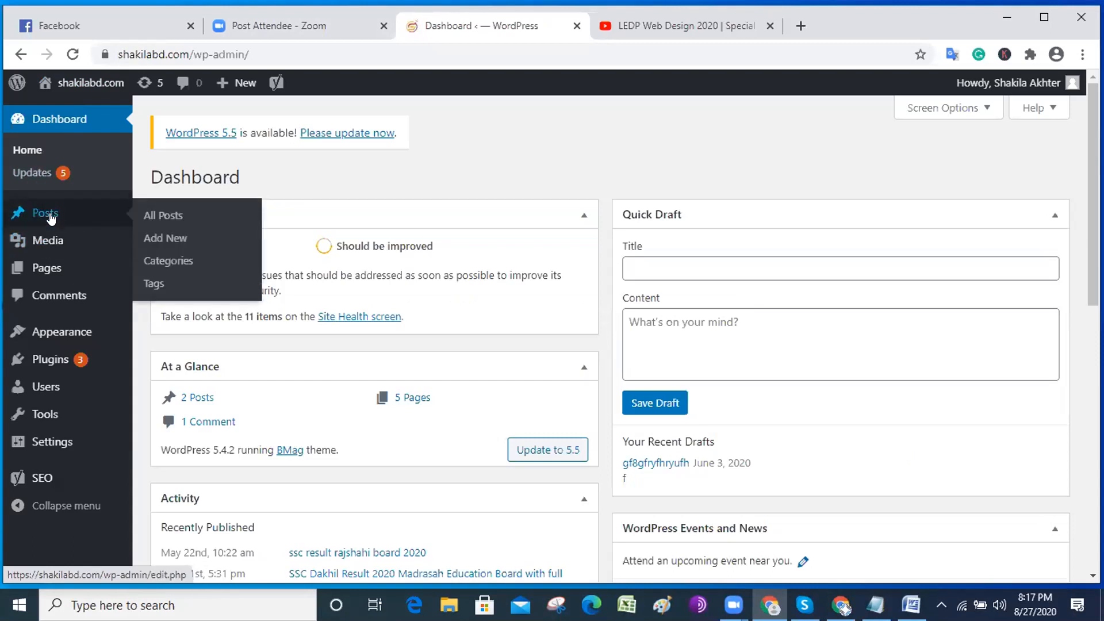
{"action": "mouse_move", "coordinate": [44, 268]}
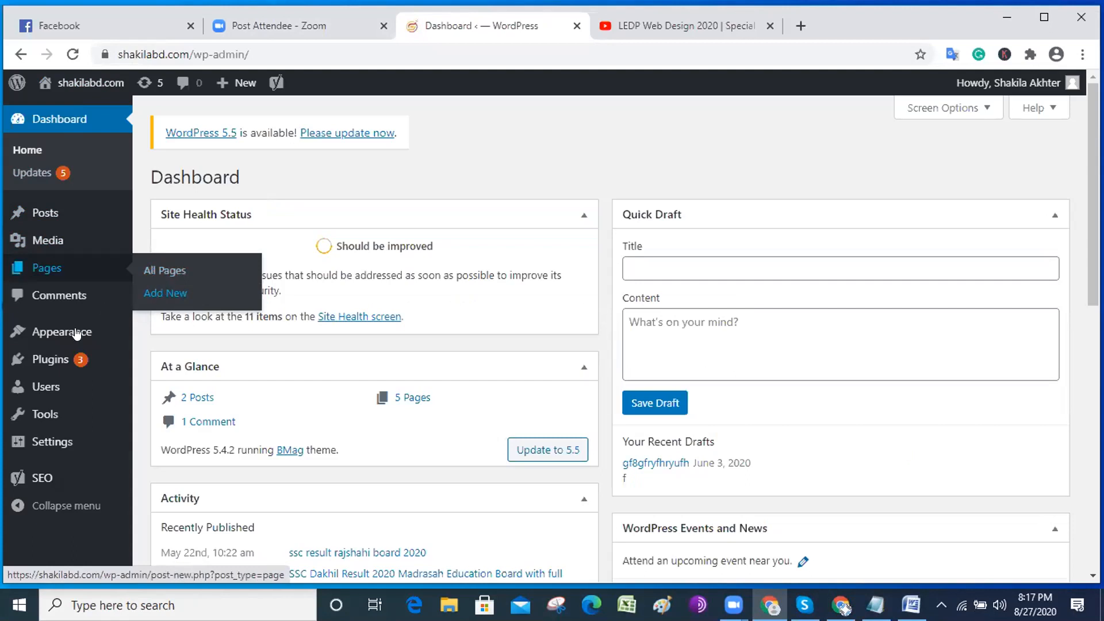
{"action": "mouse_move", "coordinate": [78, 331]}
{"action": "left_click", "coordinate": [167, 408]}
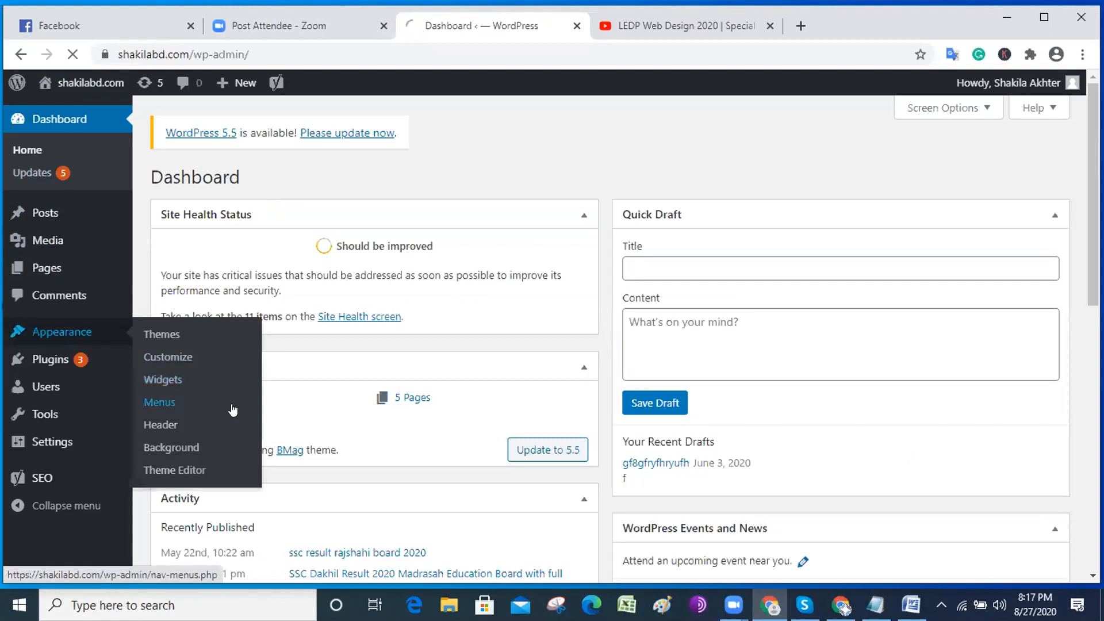
{"action": "scroll", "coordinate": [239, 349], "scroll_direction": "down", "scroll_amount": 4}
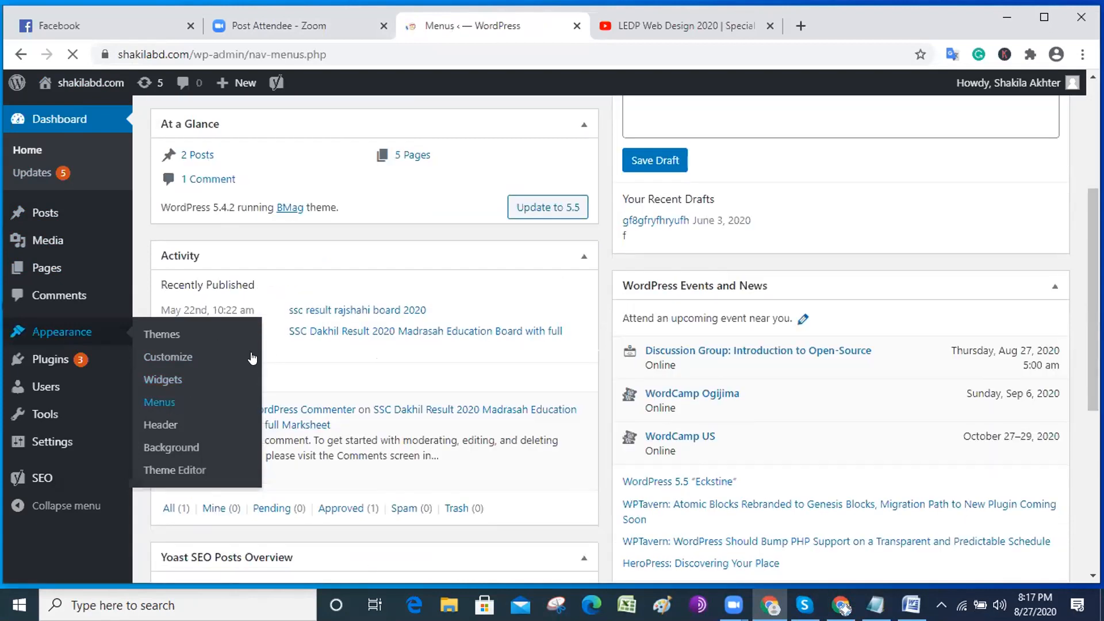
{"action": "scroll", "coordinate": [557, 380], "scroll_direction": "down", "scroll_amount": 5}
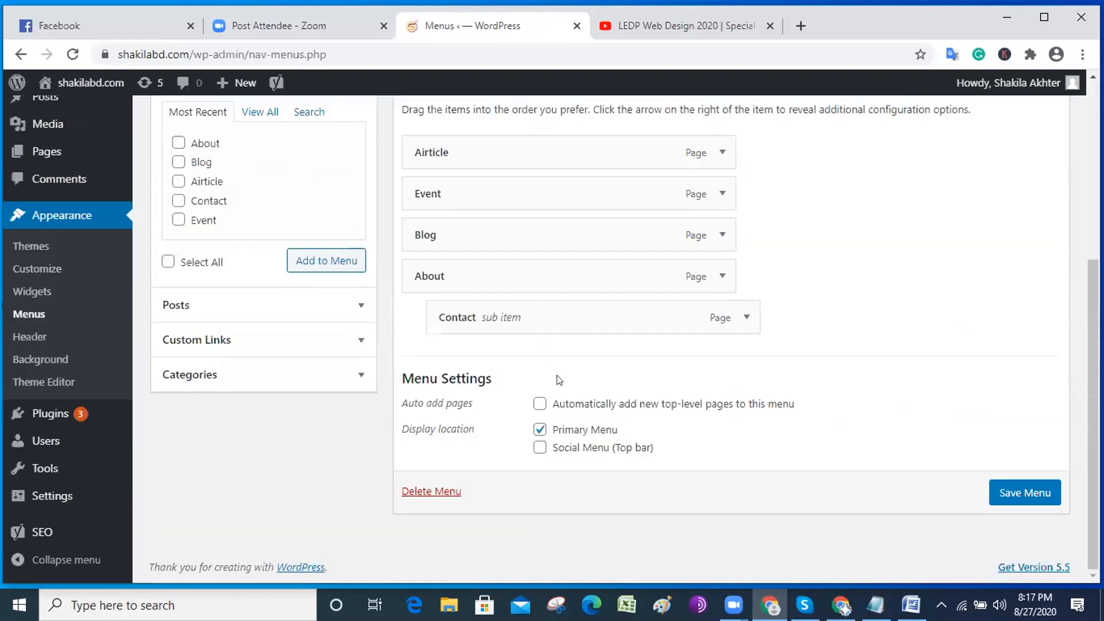
Untick the Primary Menu display location and save the menu.
{"action": "left_click", "coordinate": [539, 430]}
{"action": "scroll", "coordinate": [607, 451], "scroll_direction": "up", "scroll_amount": 4}
{"action": "scroll", "coordinate": [606, 447], "scroll_direction": "down", "scroll_amount": 4}
{"action": "scroll", "coordinate": [856, 336], "scroll_direction": "up", "scroll_amount": 1}
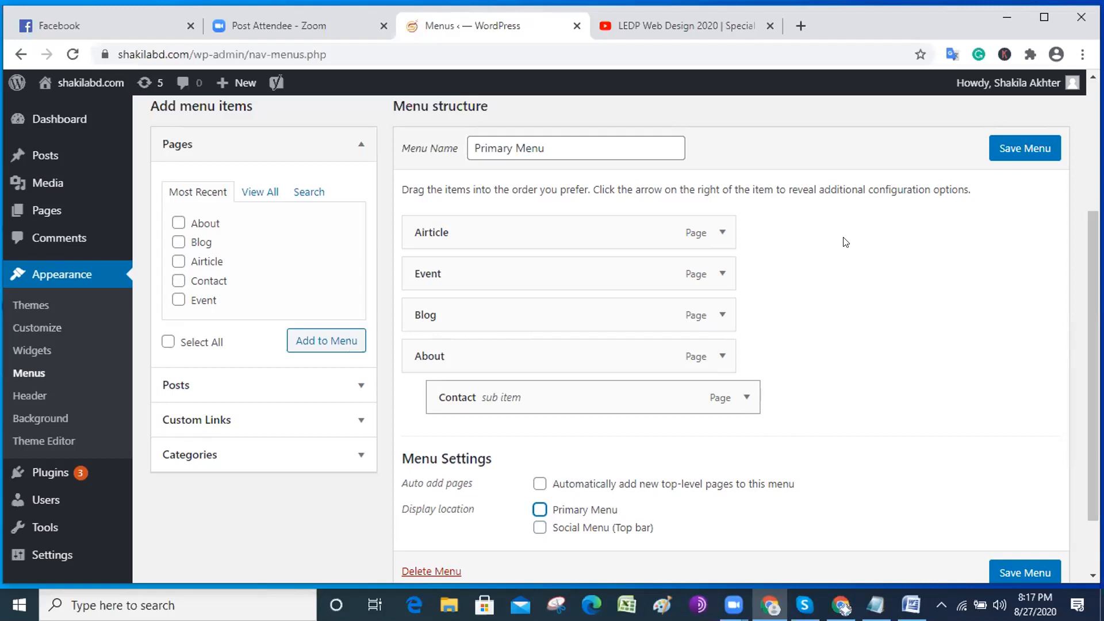
{"action": "left_click", "coordinate": [1025, 572]}
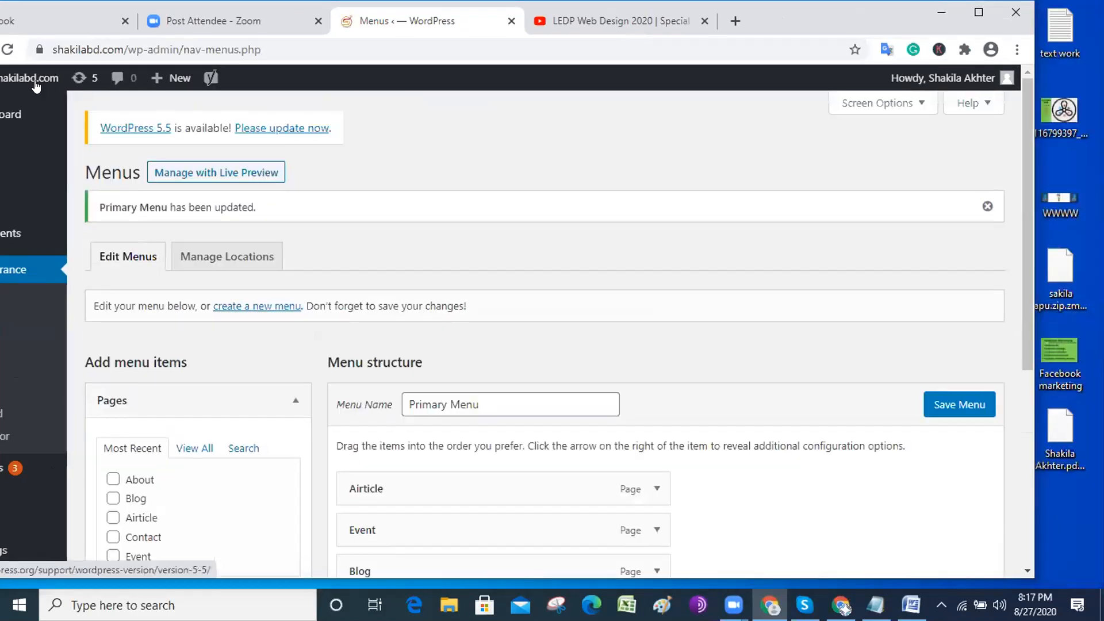
Open the live site in a new browser tab and switch to it.
{"action": "mouse_move", "coordinate": [765, 15]}
{"action": "left_mouse_down"}
{"action": "mouse_move", "coordinate": [774, 9]}
{"action": "mouse_move", "coordinate": [768, 24]}
{"action": "left_mouse_up"}
{"action": "mouse_move", "coordinate": [34, 72]}
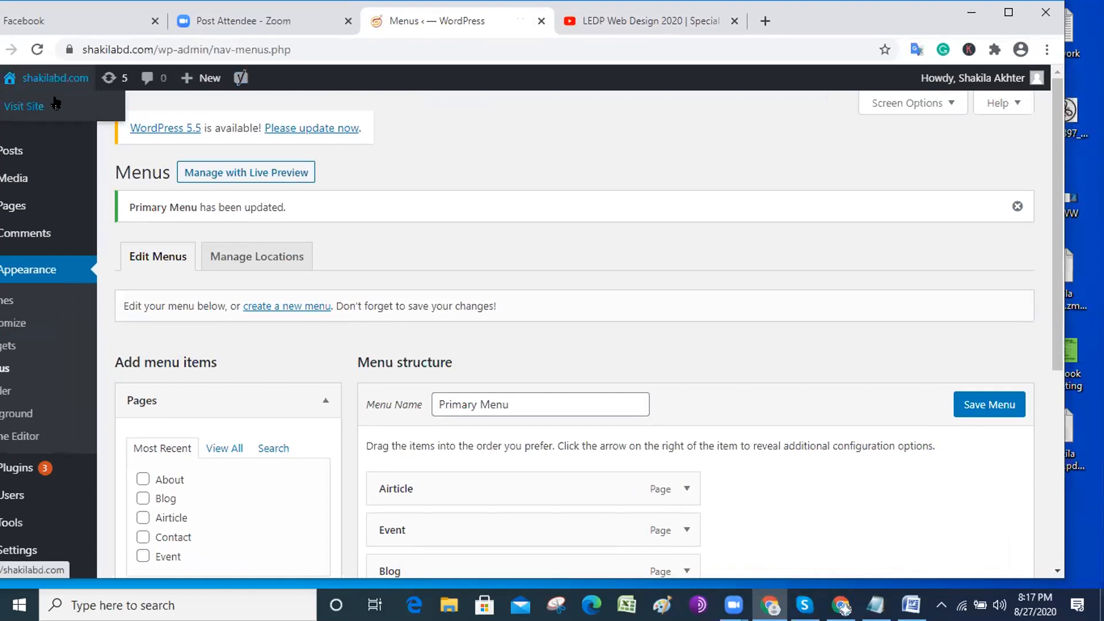
{"action": "middle_click", "coordinate": [56, 105]}
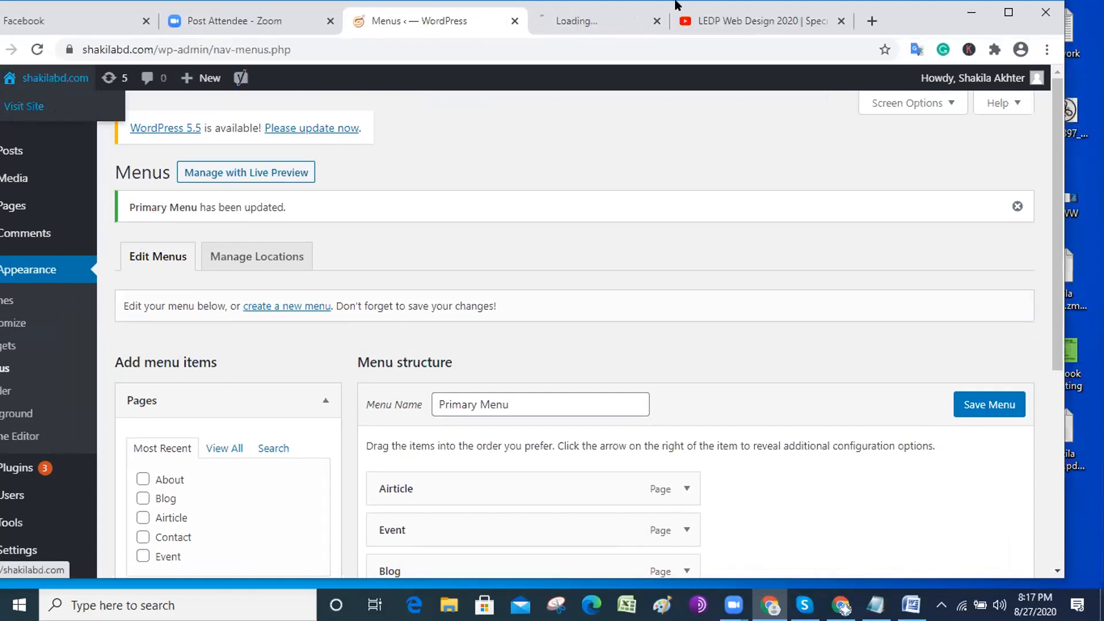
{"action": "left_click", "coordinate": [612, 21]}
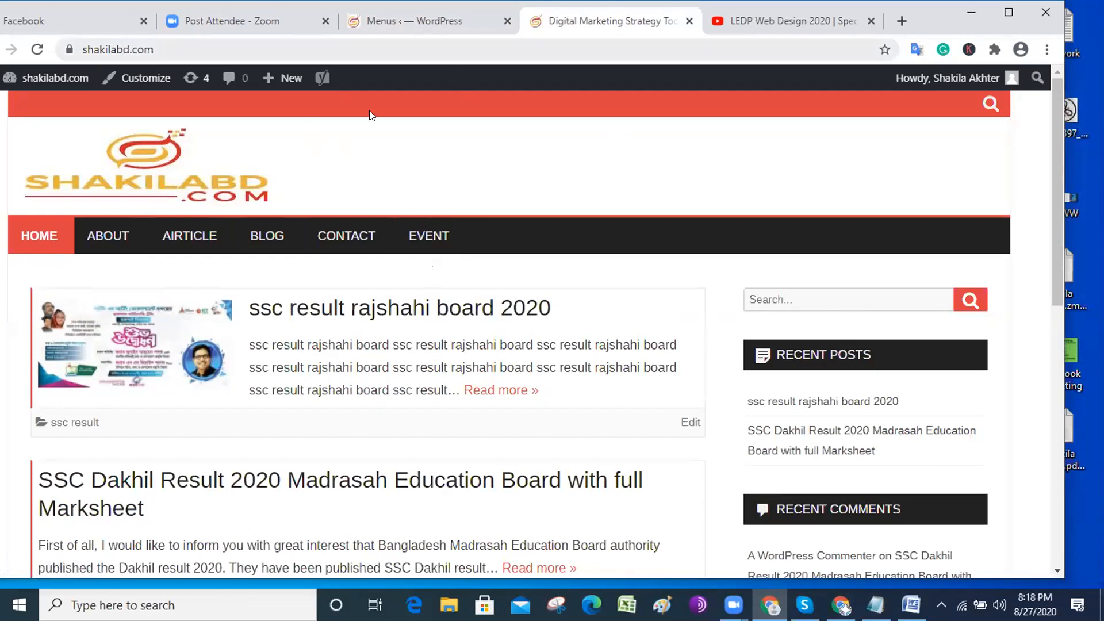
Return to the 'Menus ‹ WordPress' tab and review the Primary Menu's five pages.
{"action": "left_click", "coordinate": [414, 15]}
{"action": "scroll", "coordinate": [397, 260], "scroll_direction": "down", "scroll_amount": 2}
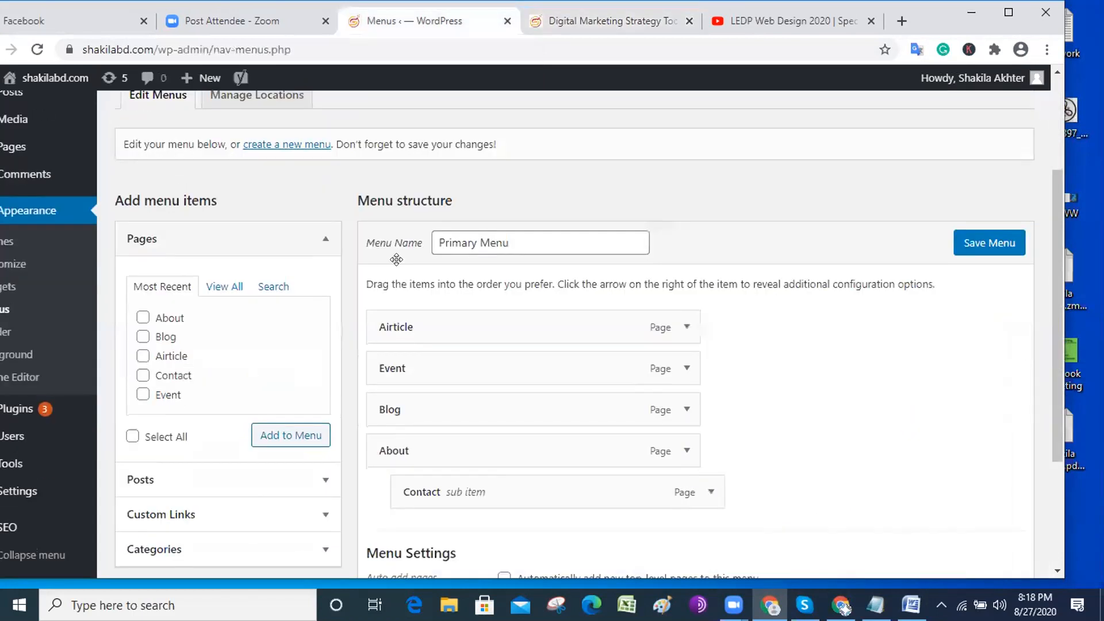
{"action": "scroll", "coordinate": [397, 259], "scroll_direction": "down", "scroll_amount": 3}
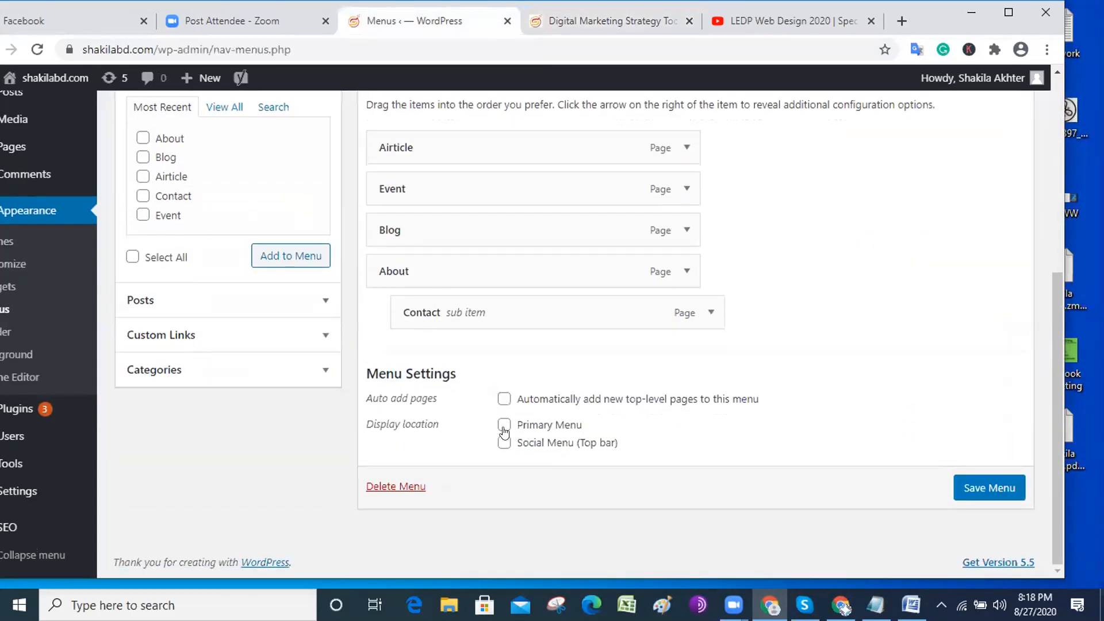
{"action": "scroll", "coordinate": [447, 374], "scroll_direction": "up", "scroll_amount": 1}
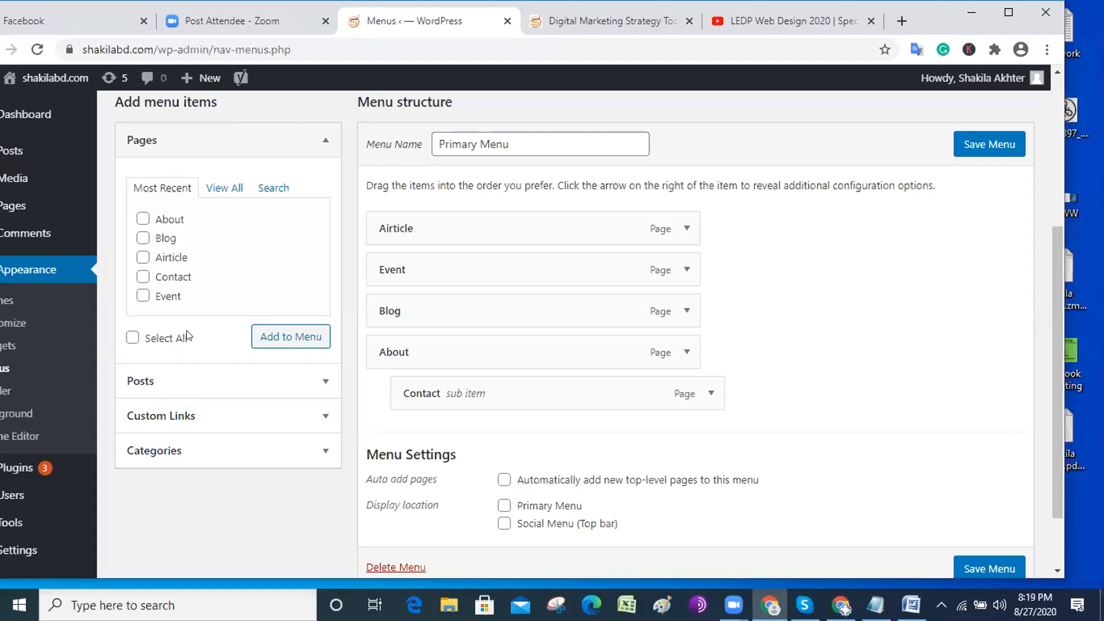
Add the Home page to the Primary Menu from the full Pages list.
{"action": "left_click", "coordinate": [218, 188]}
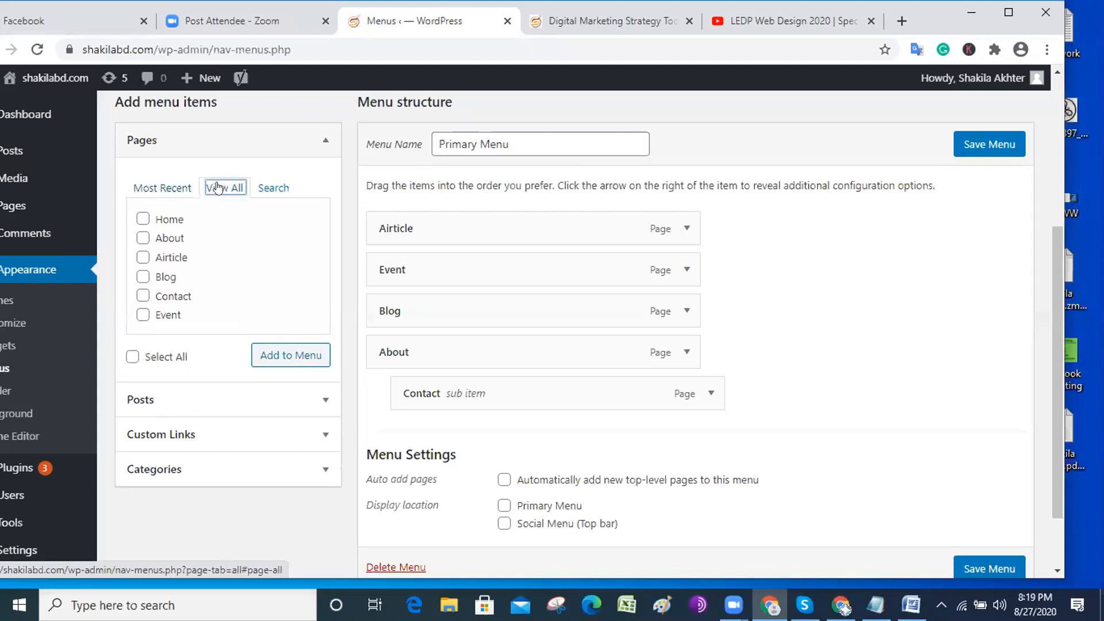
{"action": "left_click", "coordinate": [144, 218]}
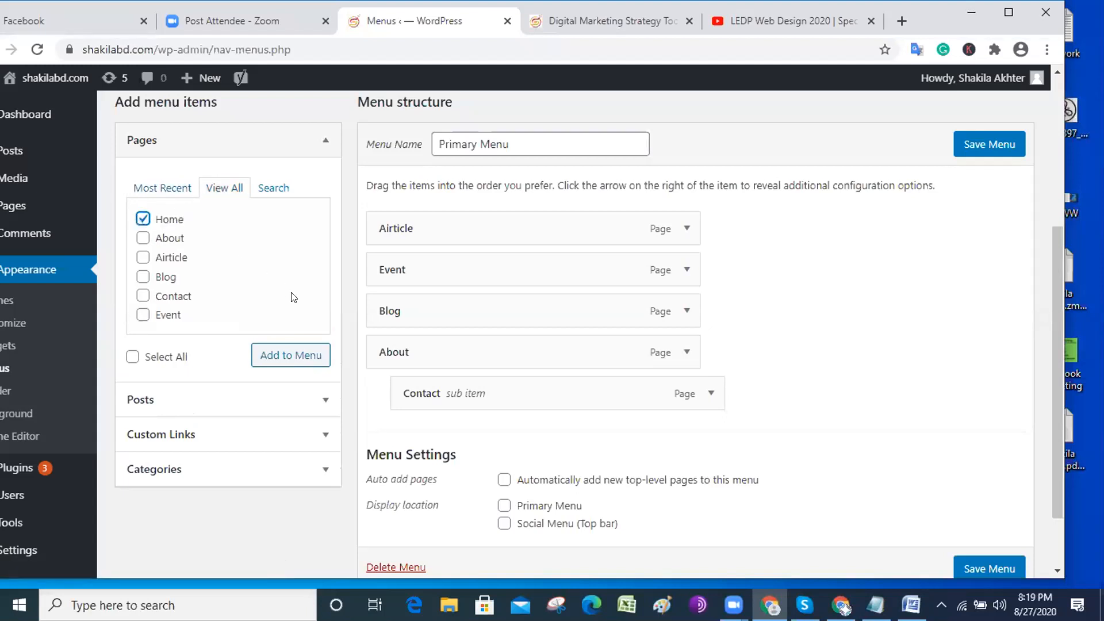
{"action": "scroll", "coordinate": [293, 297], "scroll_direction": "down", "scroll_amount": 2}
{"action": "left_click", "coordinate": [262, 274]}
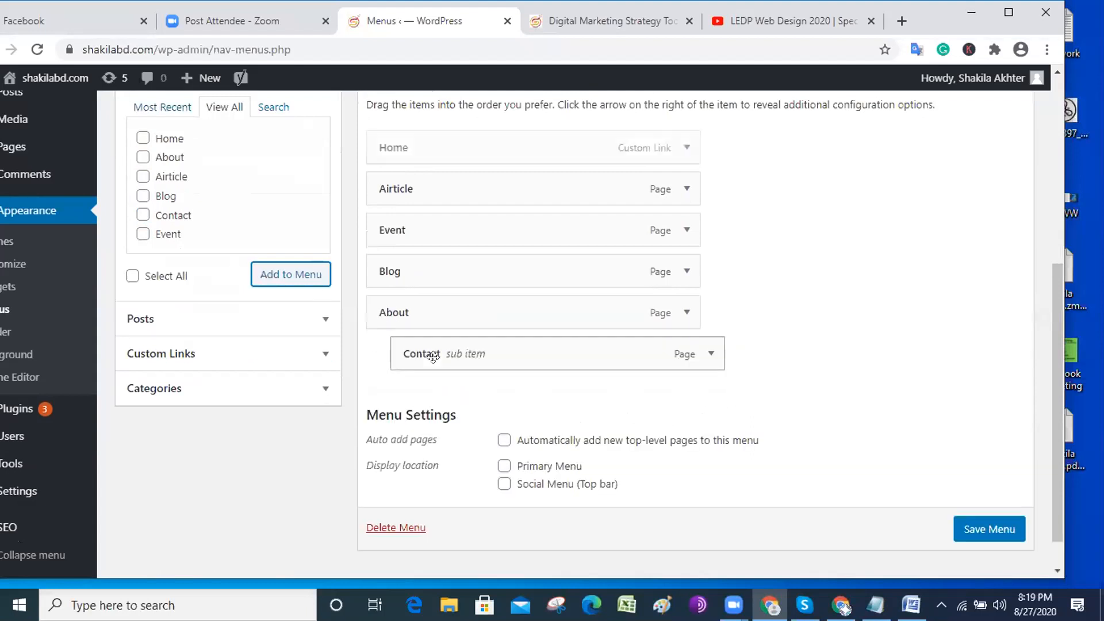
Tick Primary Menu under Display location to assign the menu again.
{"action": "scroll", "coordinate": [486, 339], "scroll_direction": "up", "scroll_amount": 2}
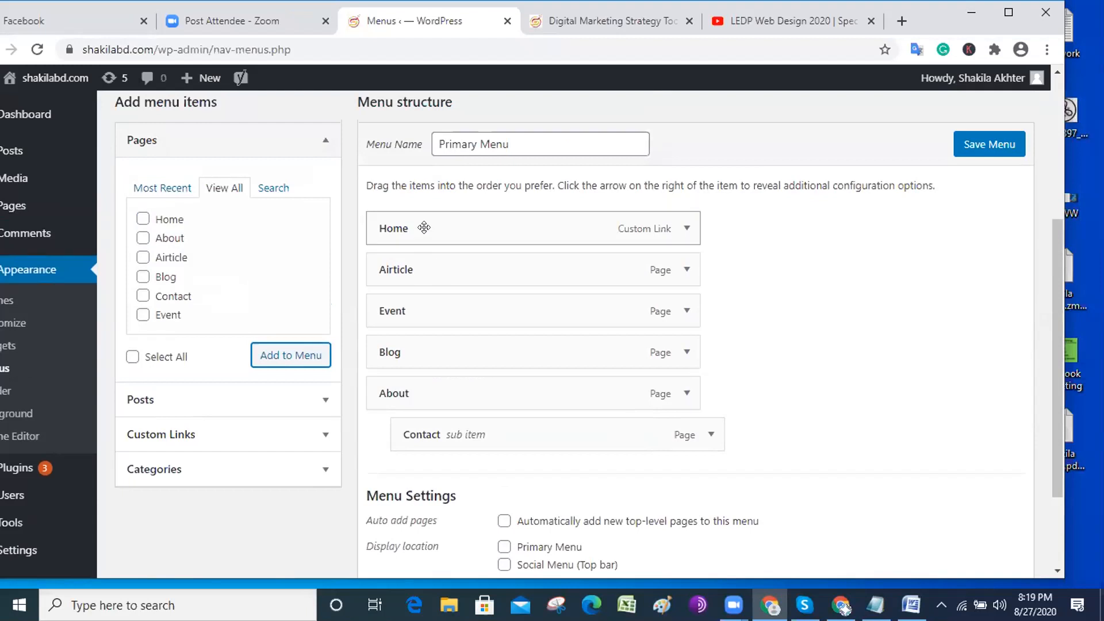
{"action": "scroll", "coordinate": [446, 402], "scroll_direction": "down", "scroll_amount": 3}
{"action": "left_click", "coordinate": [503, 426]}
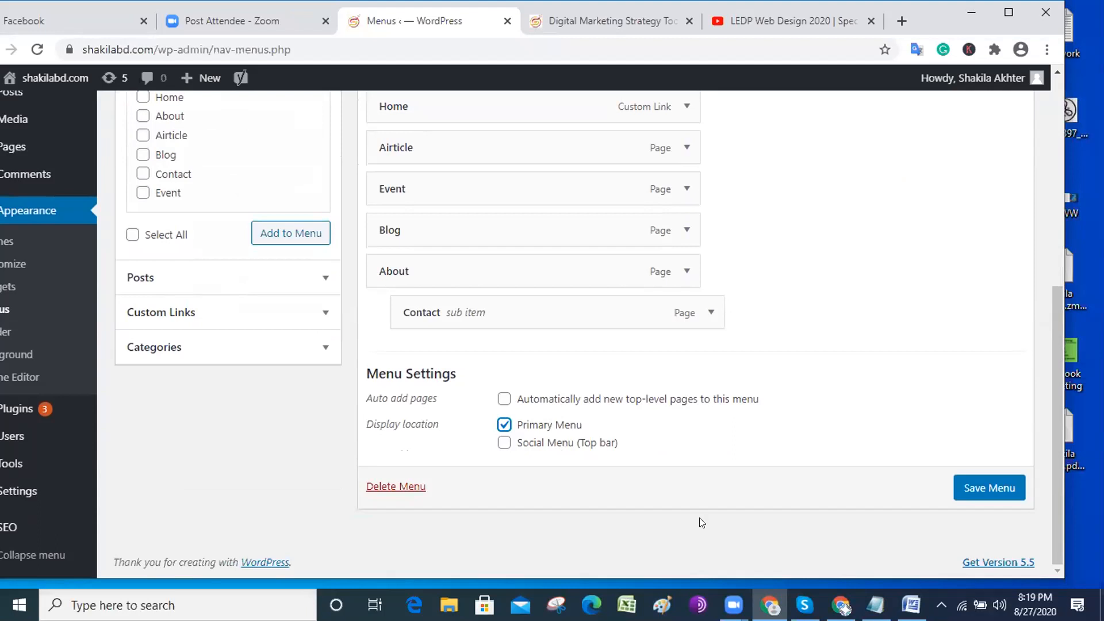
{"action": "scroll", "coordinate": [699, 518], "scroll_direction": "up", "scroll_amount": 2}
Save the menu and reload the live site to show Home, Airticle, Event, Blog, About.
{"action": "key", "text": "Return"}
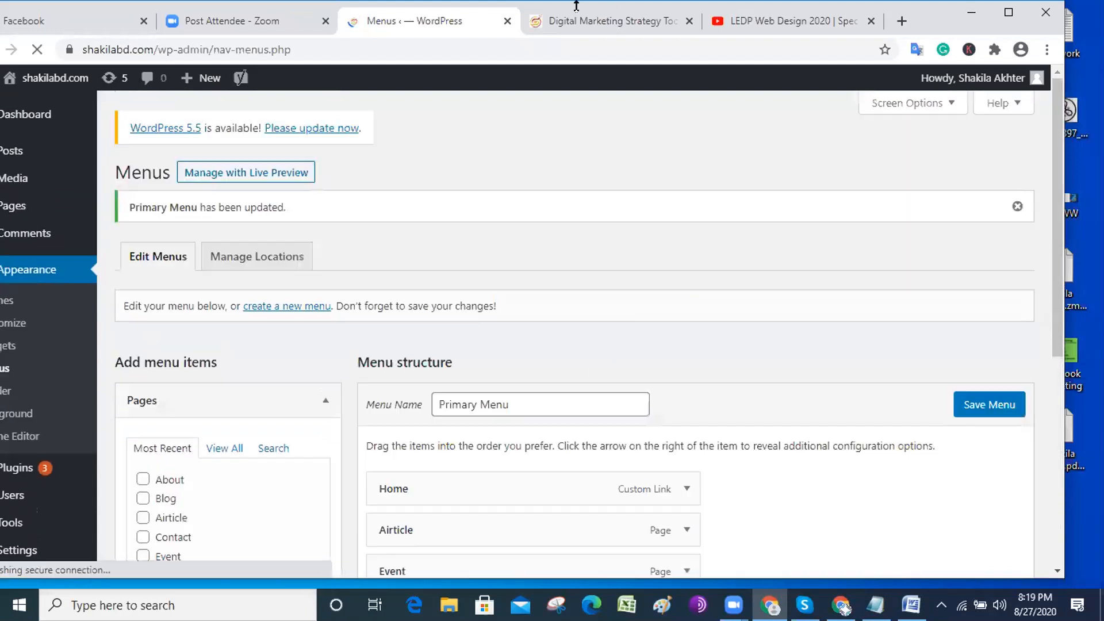
{"action": "key", "text": "ctrl+Tab"}
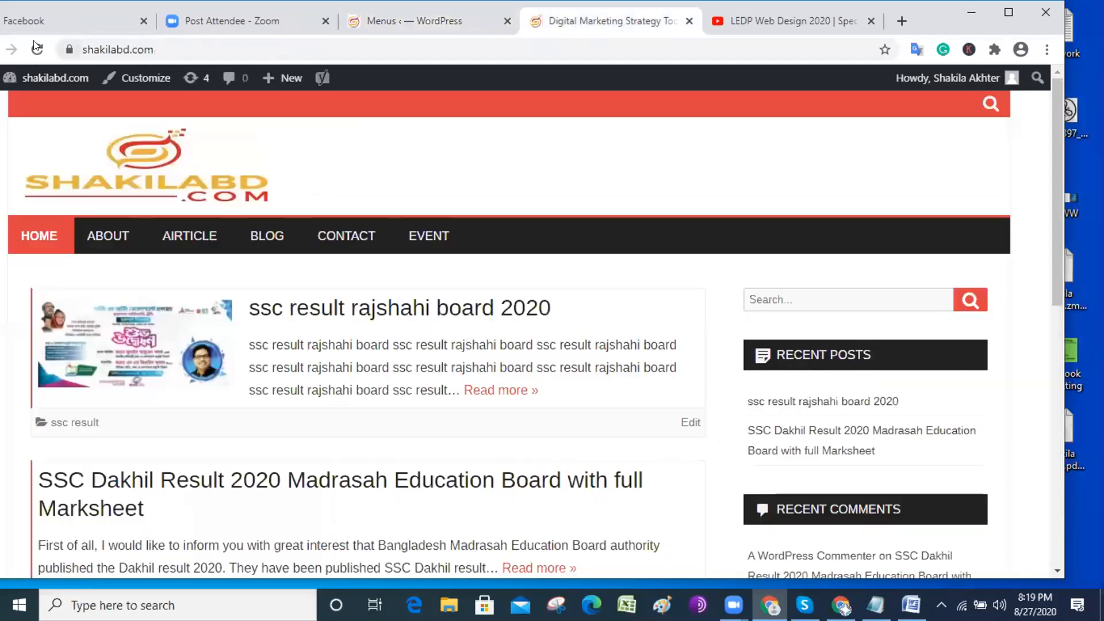
{"action": "left_click", "coordinate": [35, 44]}
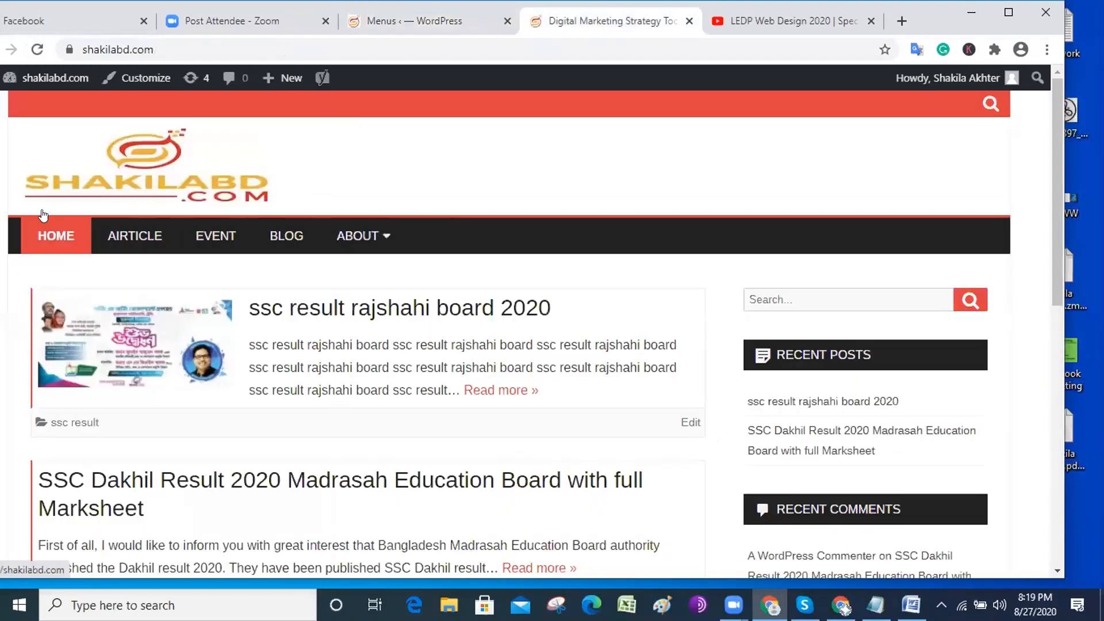
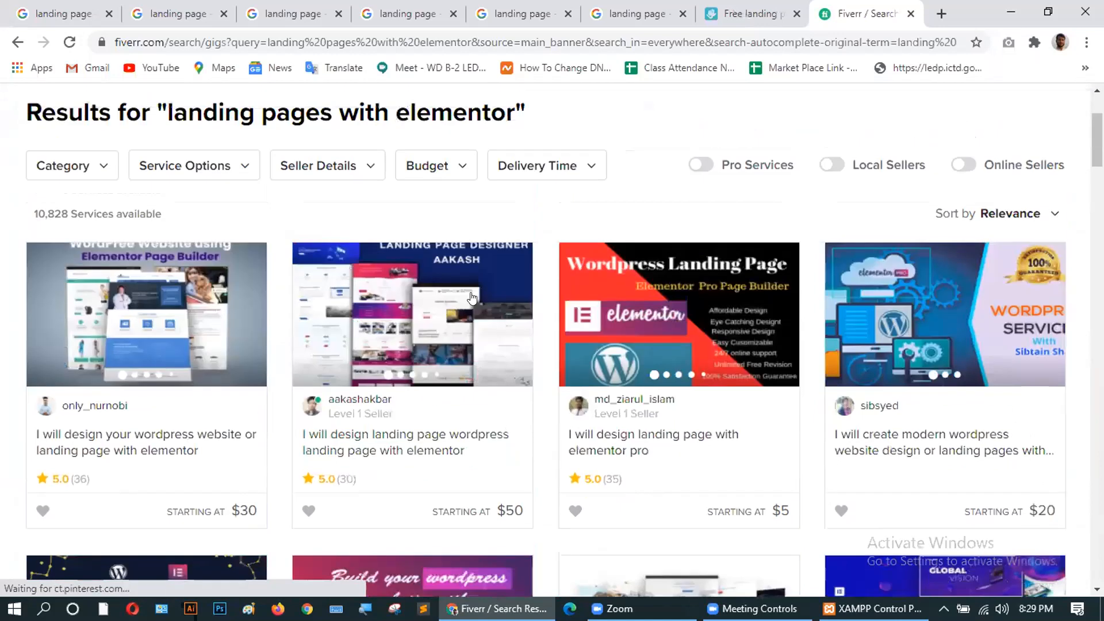
Open the $50 landing page design gig in its own tab and scroll through it.
{"action": "middle_click", "coordinate": [341, 449]}
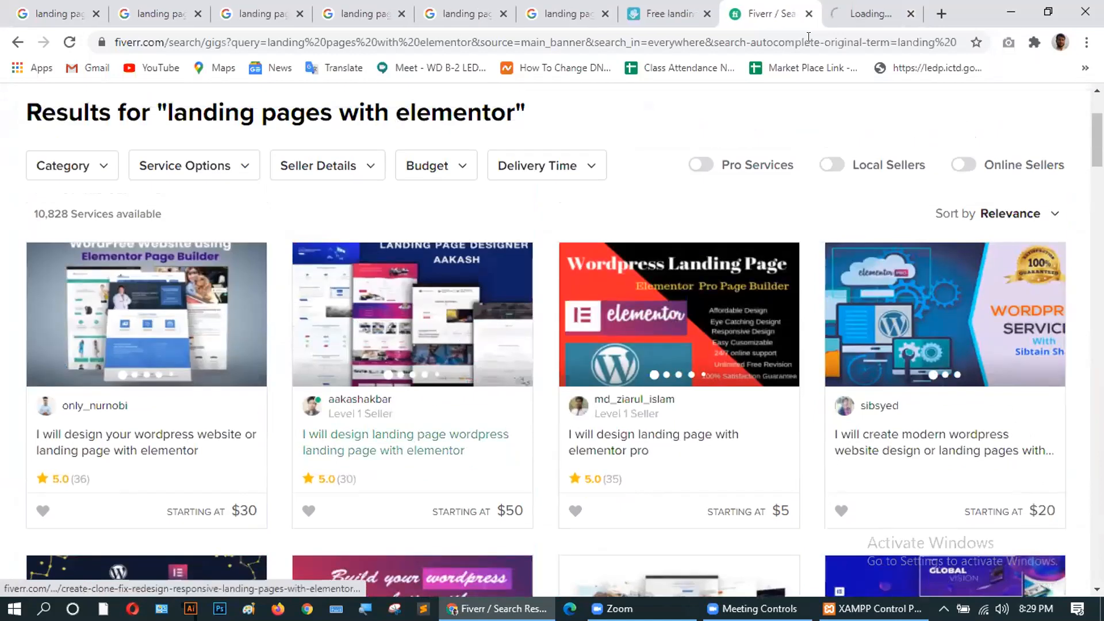
{"action": "left_click", "coordinate": [837, 21]}
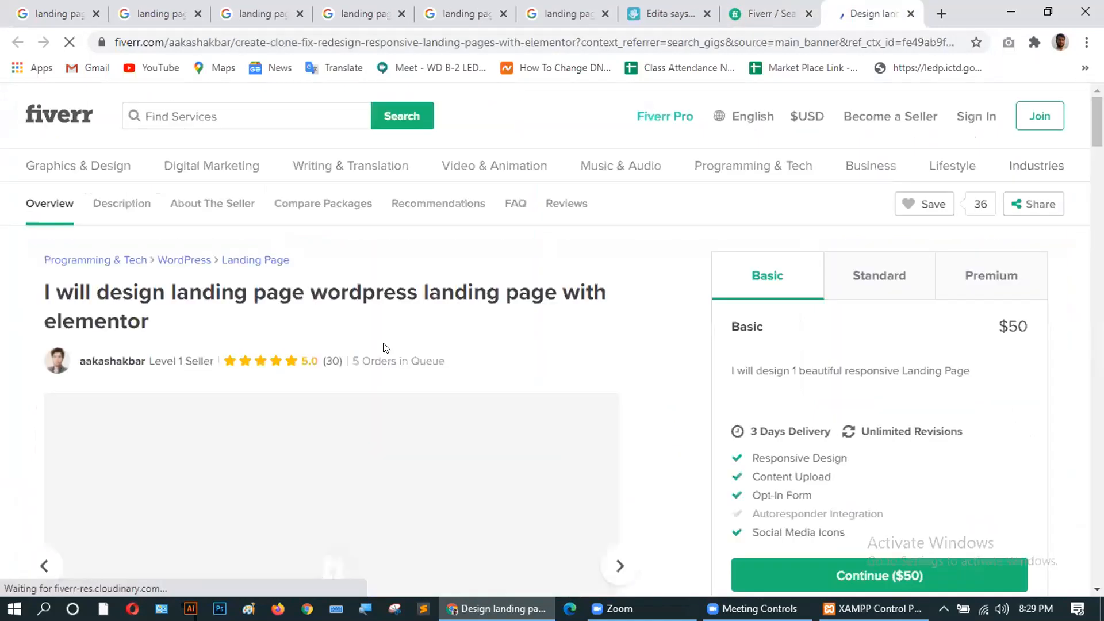
{"action": "scroll", "coordinate": [360, 218], "scroll_direction": "down", "scroll_amount": 3}
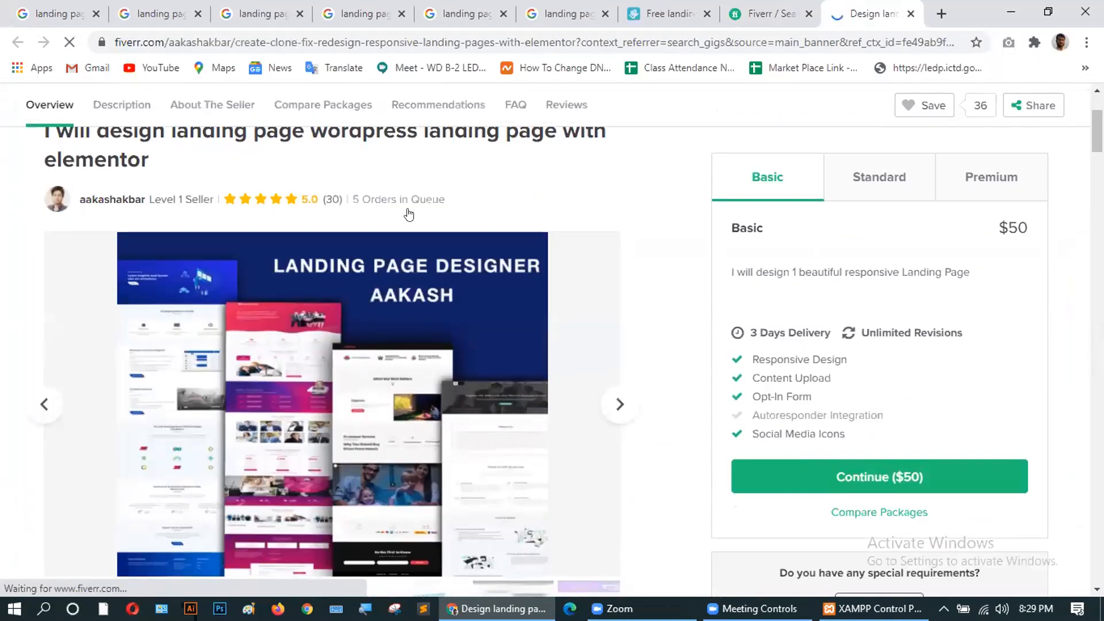
{"action": "scroll", "coordinate": [369, 345], "scroll_direction": "down", "scroll_amount": 4}
{"action": "scroll", "coordinate": [368, 357], "scroll_direction": "up", "scroll_amount": 3}
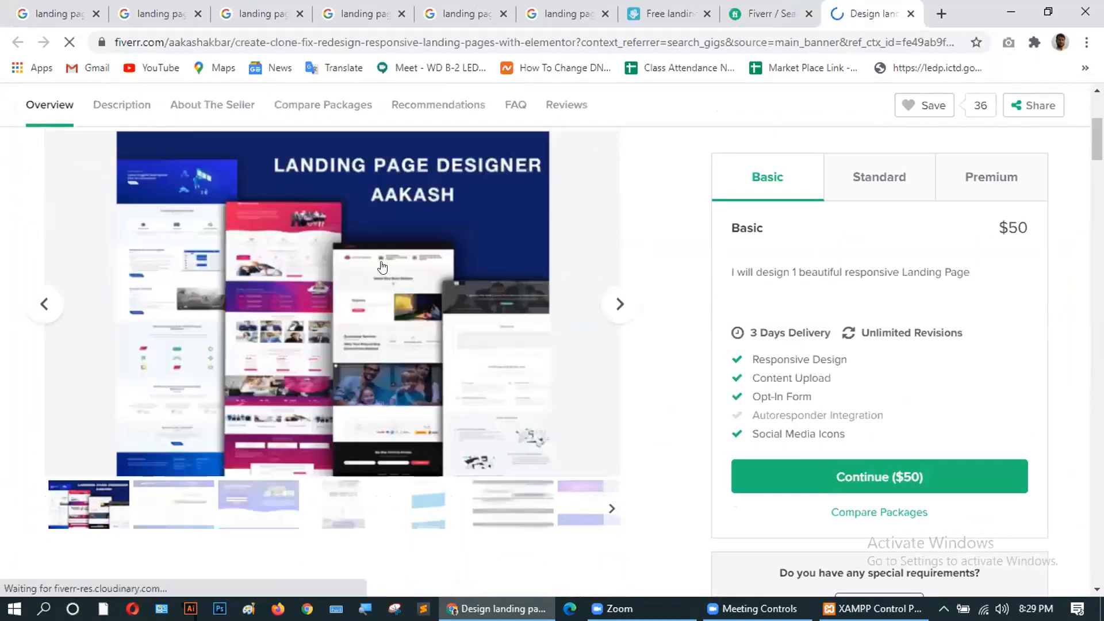
{"action": "scroll", "coordinate": [347, 338], "scroll_direction": "down", "scroll_amount": 1}
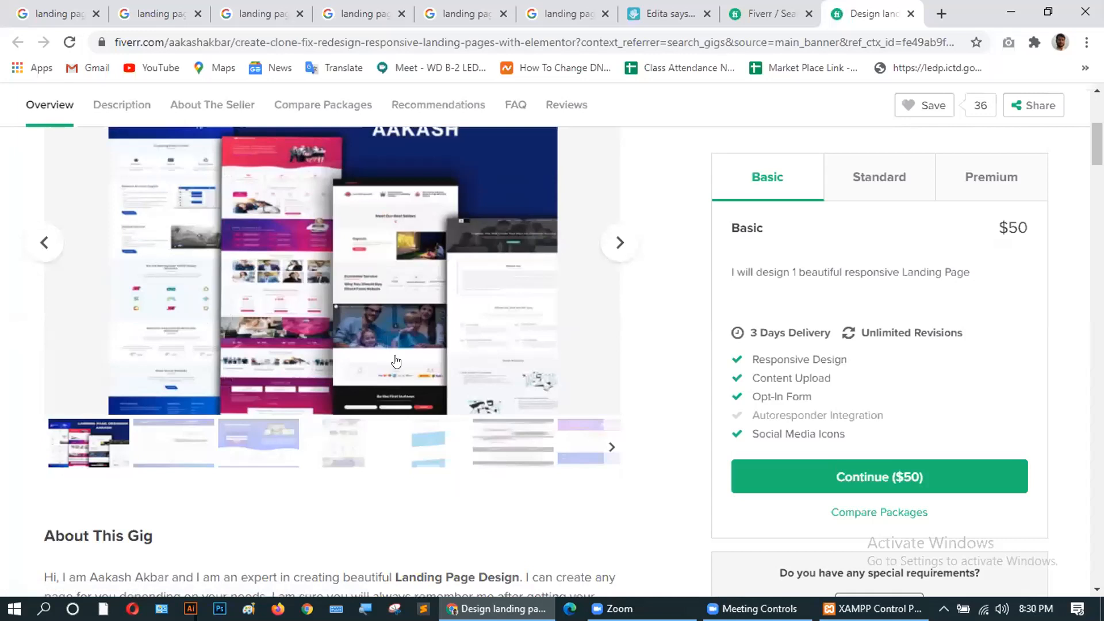
{"action": "scroll", "coordinate": [395, 371], "scroll_direction": "up", "scroll_amount": 1}
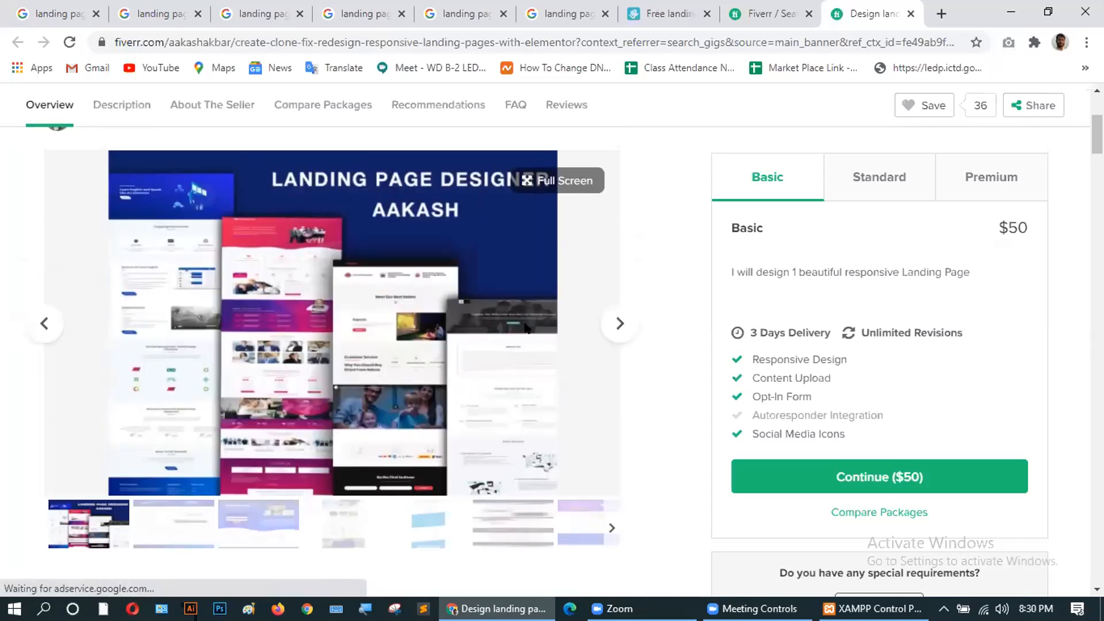
{"action": "scroll", "coordinate": [526, 329], "scroll_direction": "down", "scroll_amount": 1}
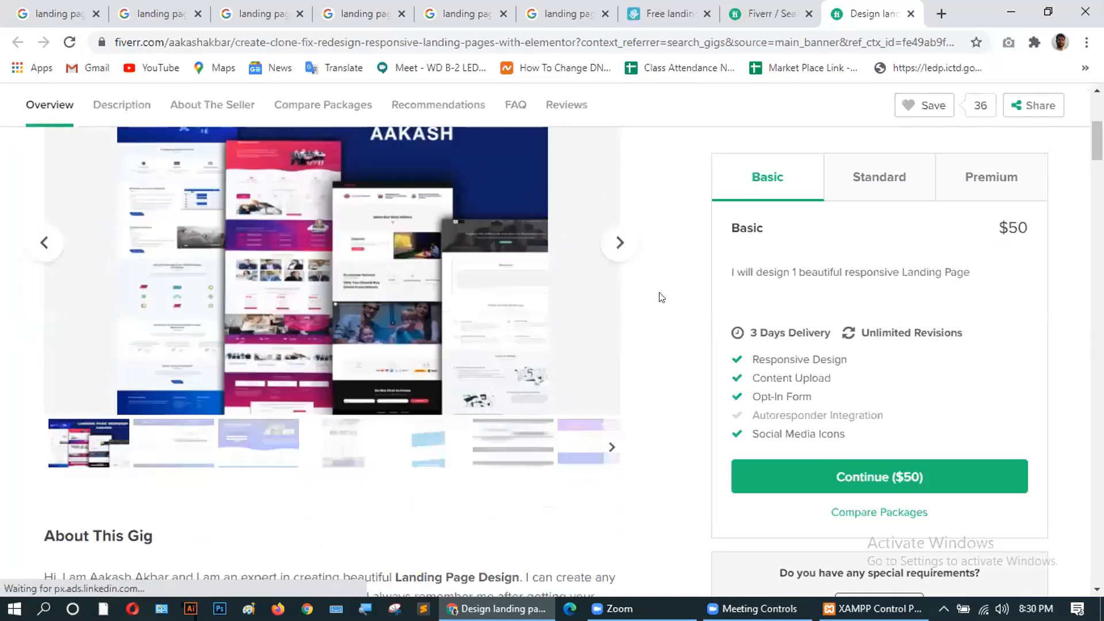
Step through the gig's first sample landing-page images in the gallery.
{"action": "left_click", "coordinate": [618, 243]}
{"action": "left_click", "coordinate": [618, 243]}
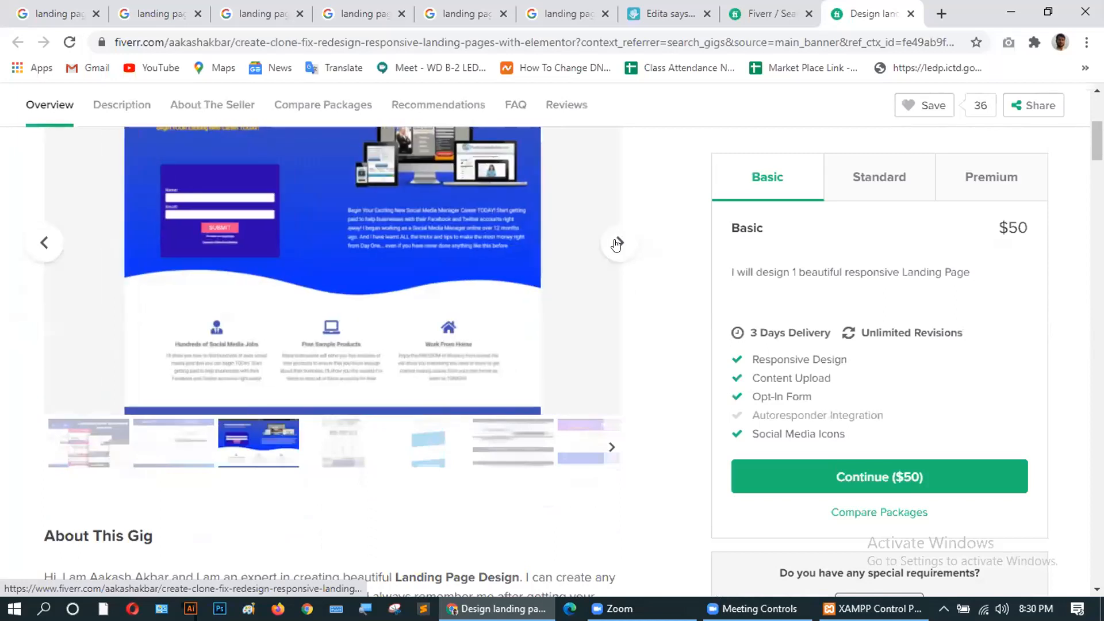
{"action": "scroll", "coordinate": [403, 334], "scroll_direction": "up", "scroll_amount": 2}
{"action": "scroll", "coordinate": [393, 355], "scroll_direction": "down", "scroll_amount": 2}
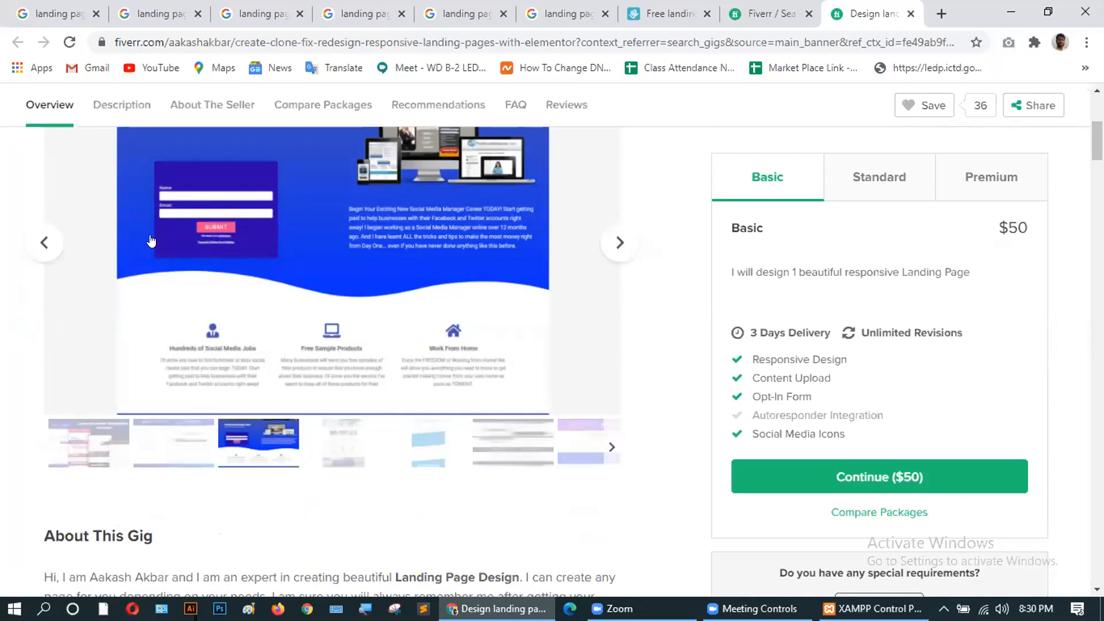
{"action": "left_click", "coordinate": [619, 242]}
{"action": "left_click", "coordinate": [619, 243]}
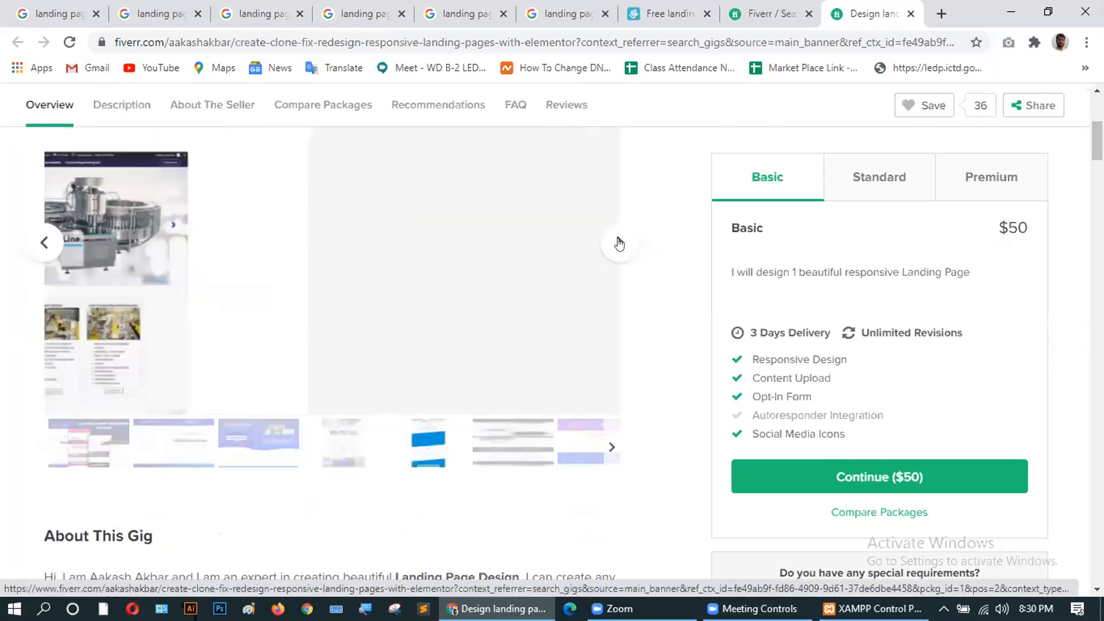
{"action": "scroll", "coordinate": [360, 299], "scroll_direction": "up", "scroll_amount": 3}
{"action": "scroll", "coordinate": [459, 321], "scroll_direction": "down", "scroll_amount": 3}
{"action": "left_click", "coordinate": [617, 242]}
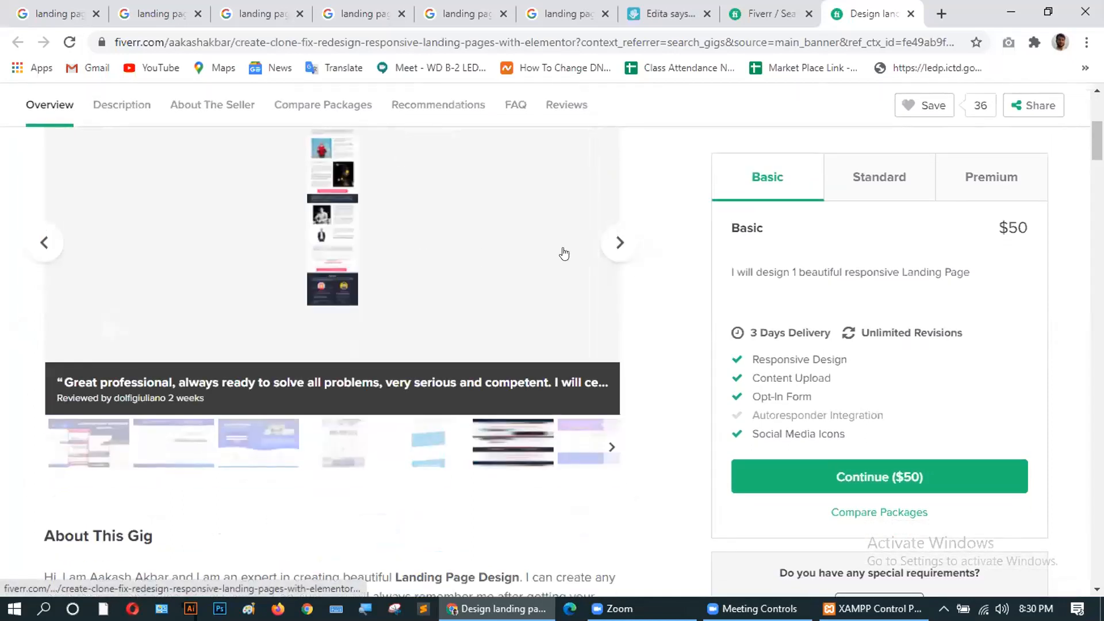
{"action": "scroll", "coordinate": [484, 254], "scroll_direction": "up", "scroll_amount": 3}
{"action": "scroll", "coordinate": [458, 348], "scroll_direction": "down", "scroll_amount": 2}
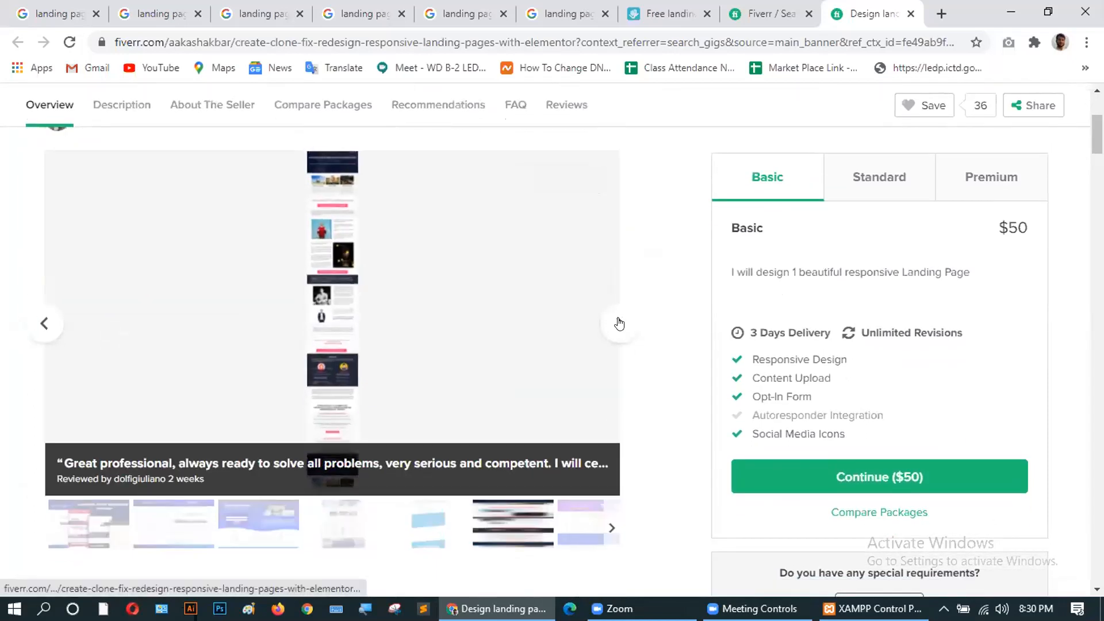
Browse the remaining gallery samples, then go back to the 'landing pages with elementor' results.
{"action": "left_click", "coordinate": [620, 322]}
{"action": "scroll", "coordinate": [337, 322], "scroll_direction": "down", "scroll_amount": 5}
{"action": "scroll", "coordinate": [335, 321], "scroll_direction": "up", "scroll_amount": 5}
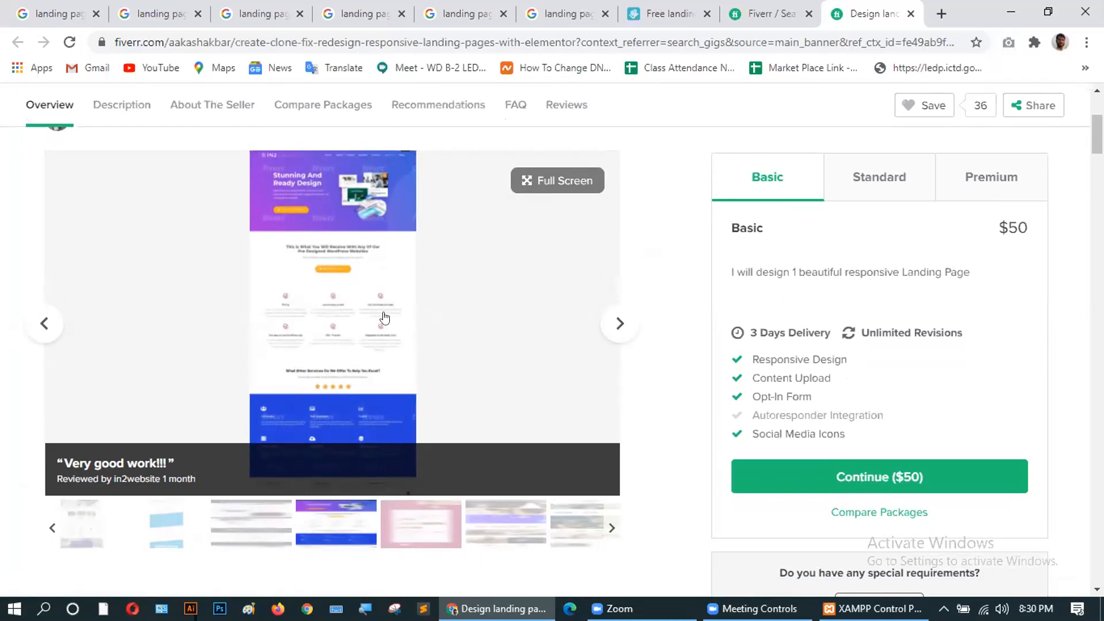
{"action": "scroll", "coordinate": [429, 343], "scroll_direction": "down", "scroll_amount": 3}
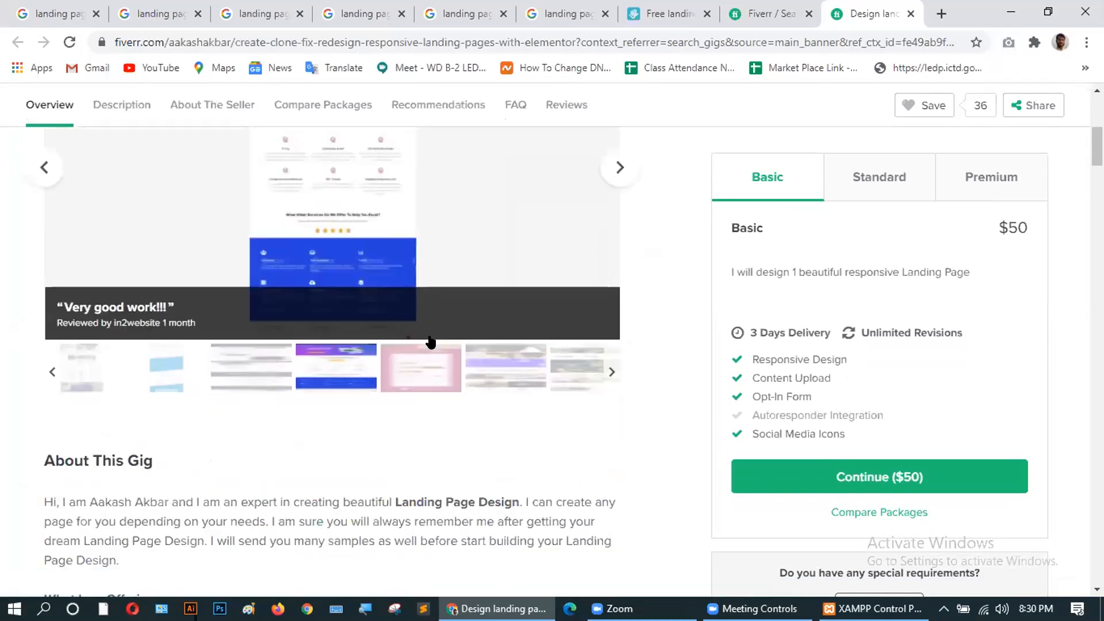
{"action": "scroll", "coordinate": [372, 250], "scroll_direction": "up", "scroll_amount": 3}
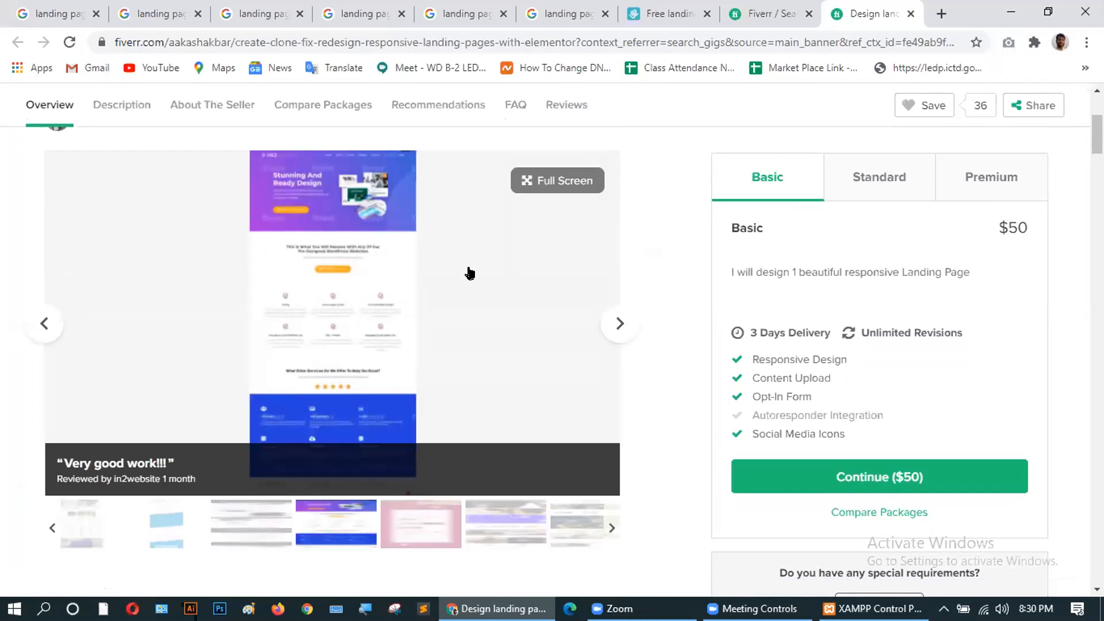
{"action": "left_click", "coordinate": [620, 326]}
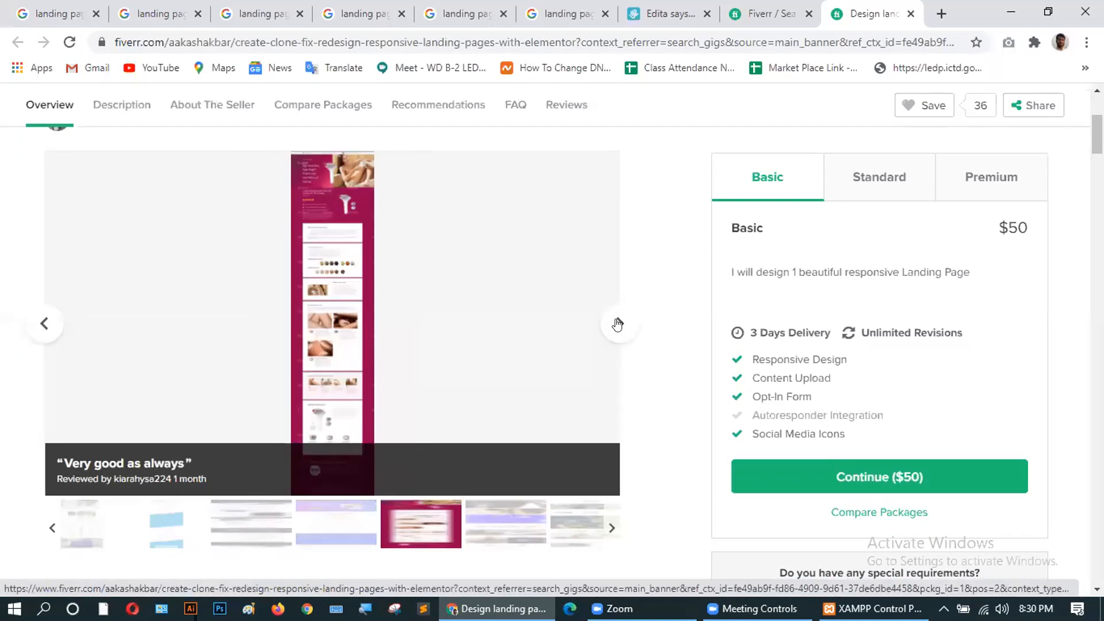
{"action": "left_click", "coordinate": [618, 325]}
{"action": "left_click", "coordinate": [745, 13]}
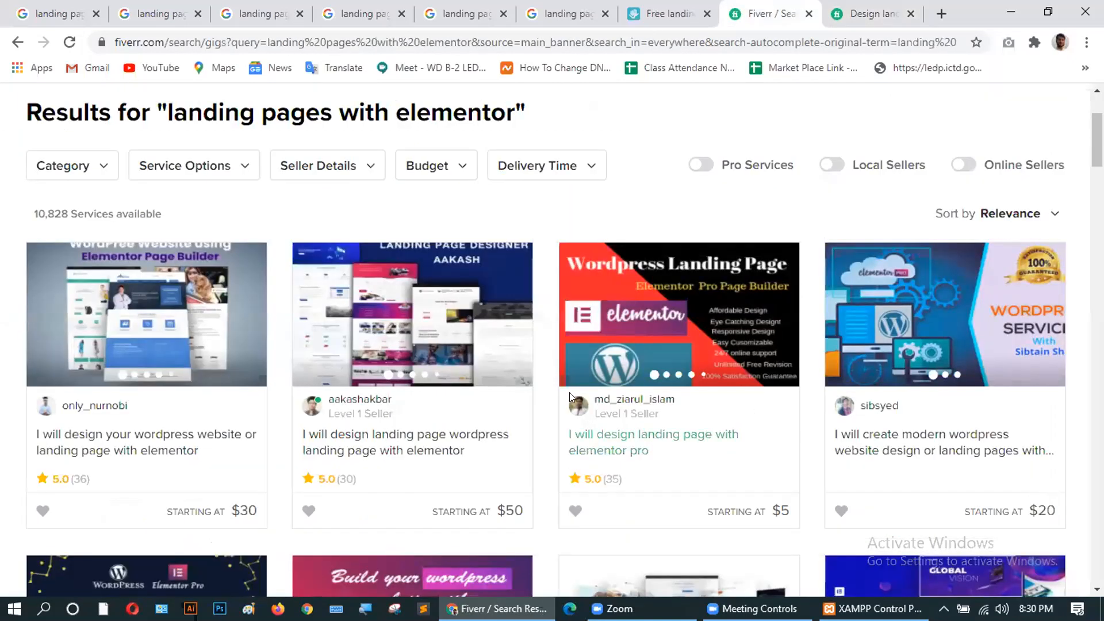
{"action": "scroll", "coordinate": [570, 392], "scroll_direction": "down", "scroll_amount": 6}
Open the $5 Elementor Pro gig and page through its sample images to the last one.
{"action": "left_click", "coordinate": [385, 237]}
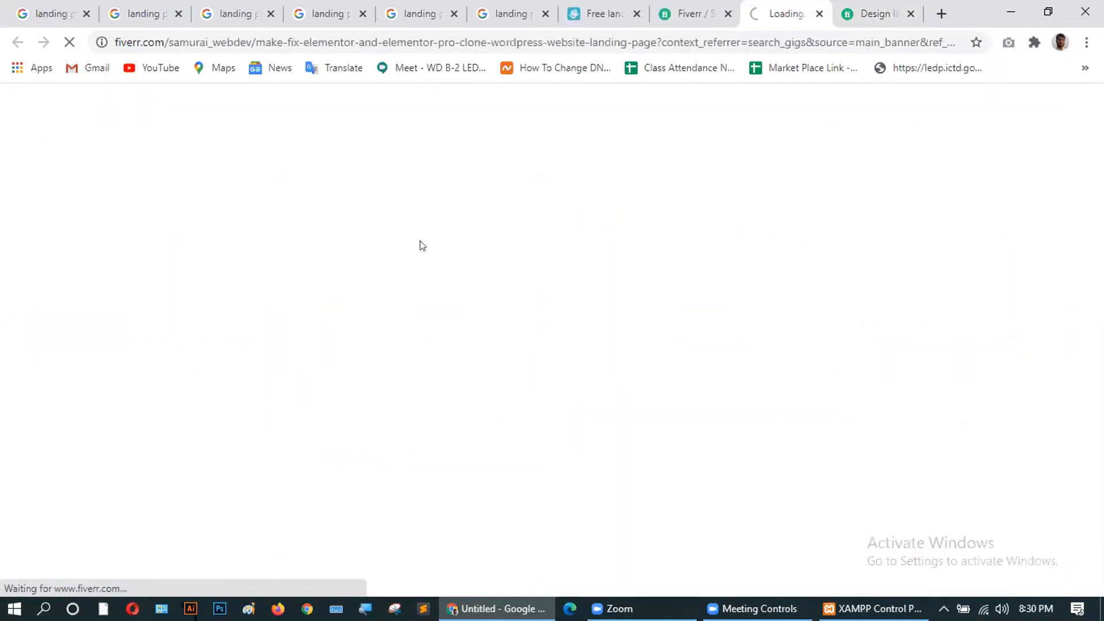
{"action": "scroll", "coordinate": [468, 348], "scroll_direction": "down", "scroll_amount": 4}
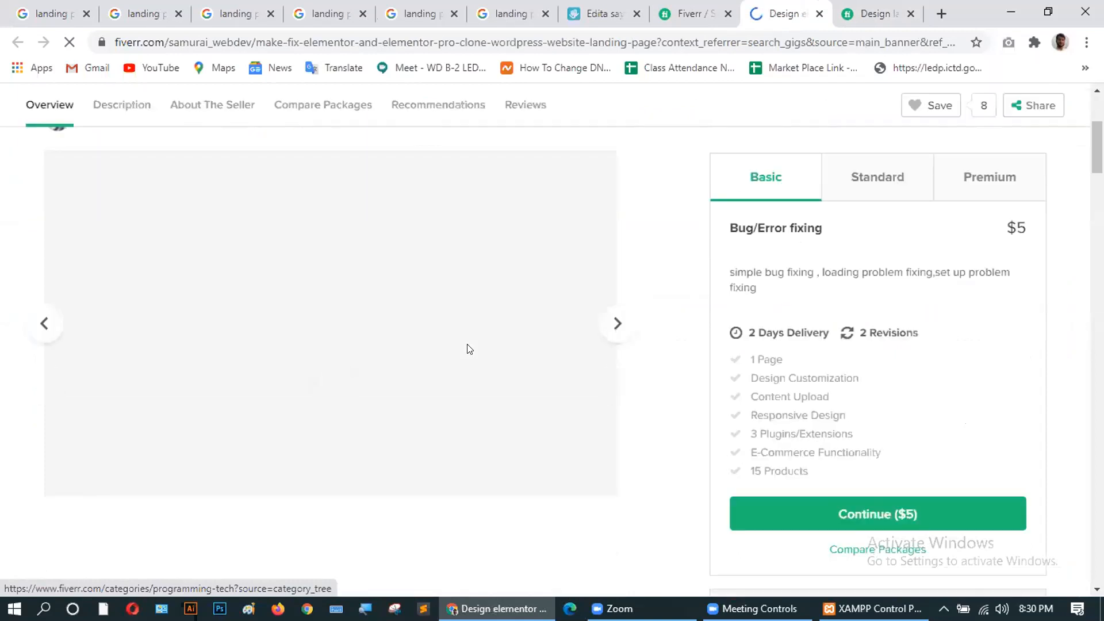
{"action": "scroll", "coordinate": [331, 249], "scroll_direction": "up", "scroll_amount": 3}
{"action": "scroll", "coordinate": [615, 483], "scroll_direction": "down", "scroll_amount": 4}
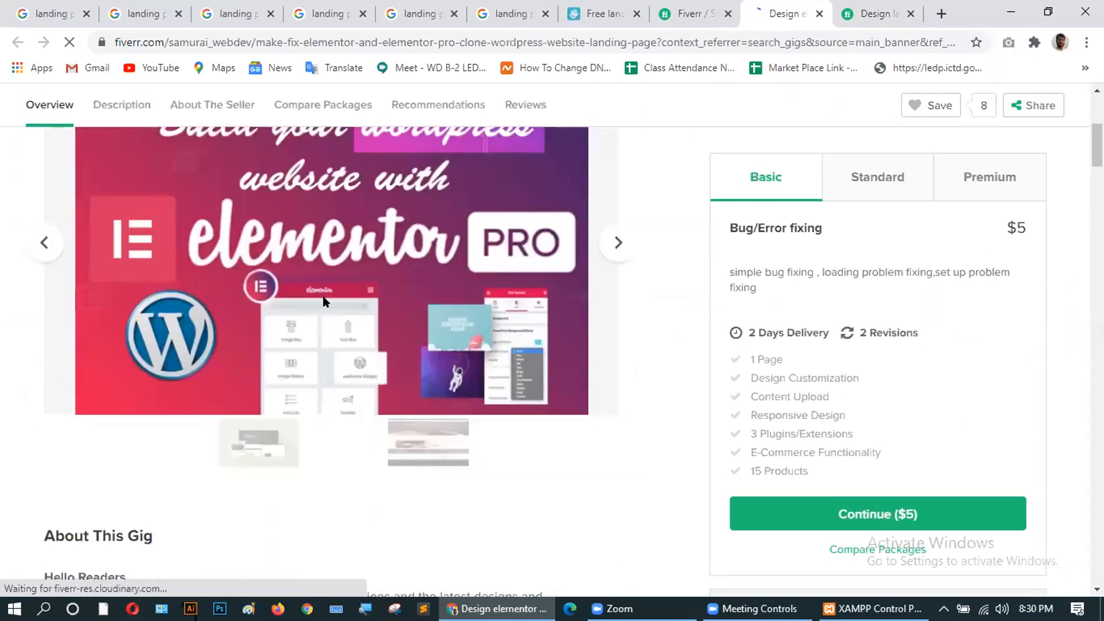
{"action": "left_click", "coordinate": [616, 243]}
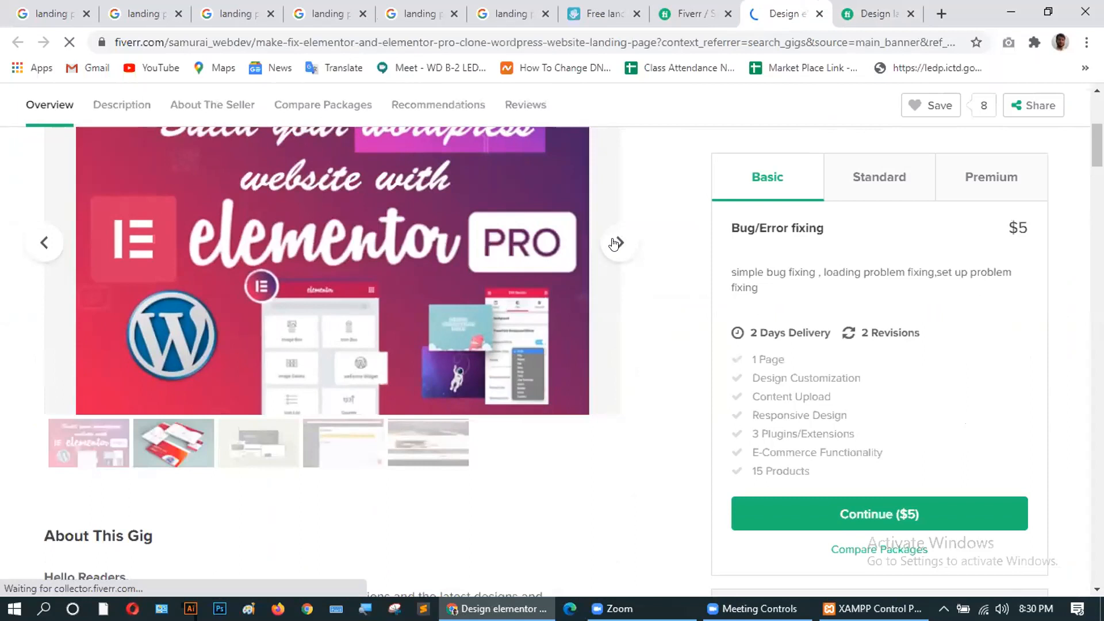
{"action": "left_click", "coordinate": [615, 243]}
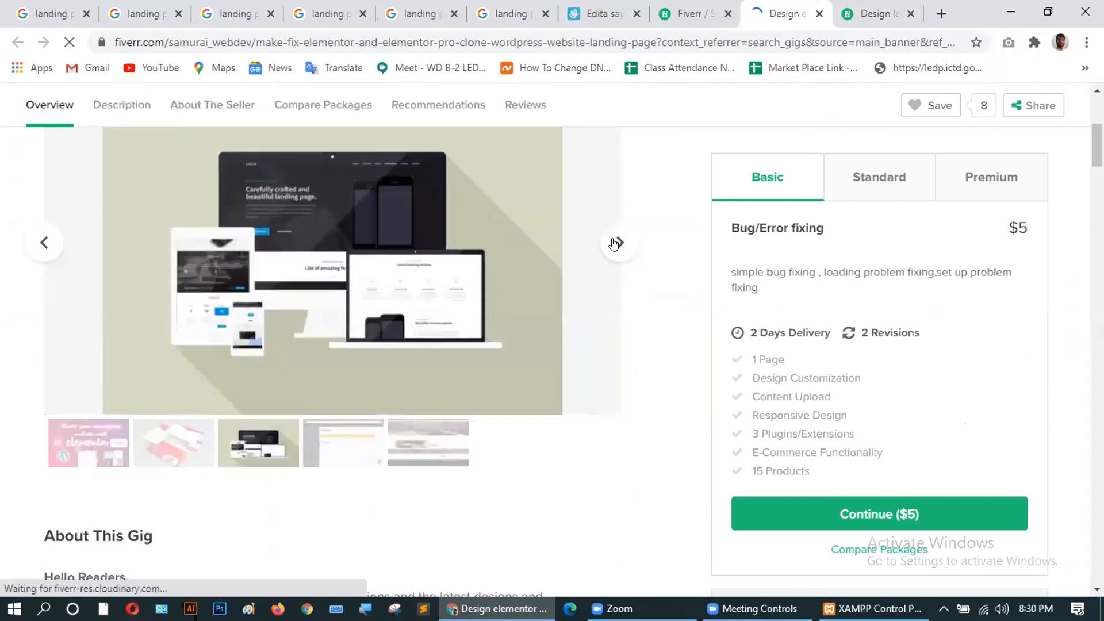
{"action": "left_click", "coordinate": [616, 243]}
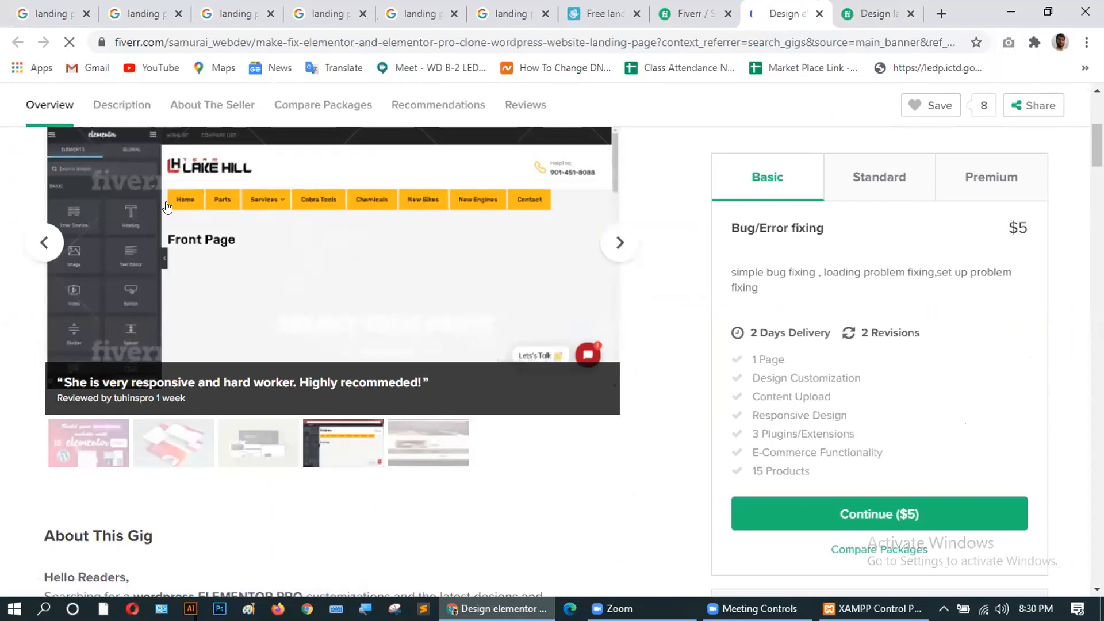
{"action": "left_click", "coordinate": [615, 242]}
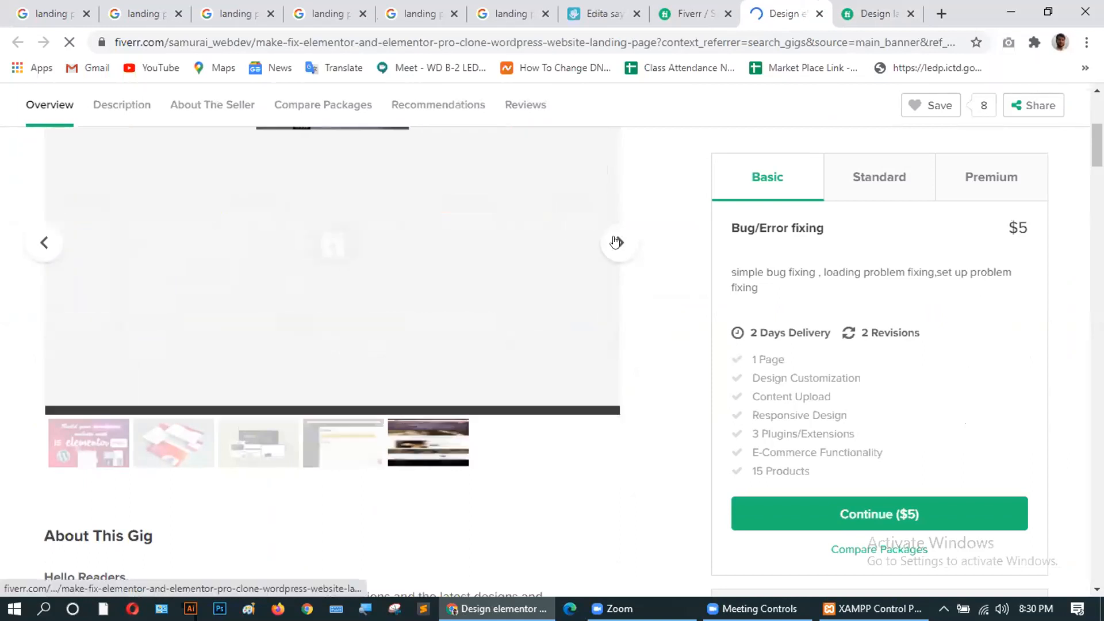
Look over the gig page, then close the Fiverr search results tab.
{"action": "scroll", "coordinate": [242, 323], "scroll_direction": "up", "scroll_amount": 3}
{"action": "scroll", "coordinate": [262, 387], "scroll_direction": "down", "scroll_amount": 4}
{"action": "scroll", "coordinate": [262, 387], "scroll_direction": "down", "scroll_amount": 4}
{"action": "scroll", "coordinate": [261, 383], "scroll_direction": "up", "scroll_amount": 6}
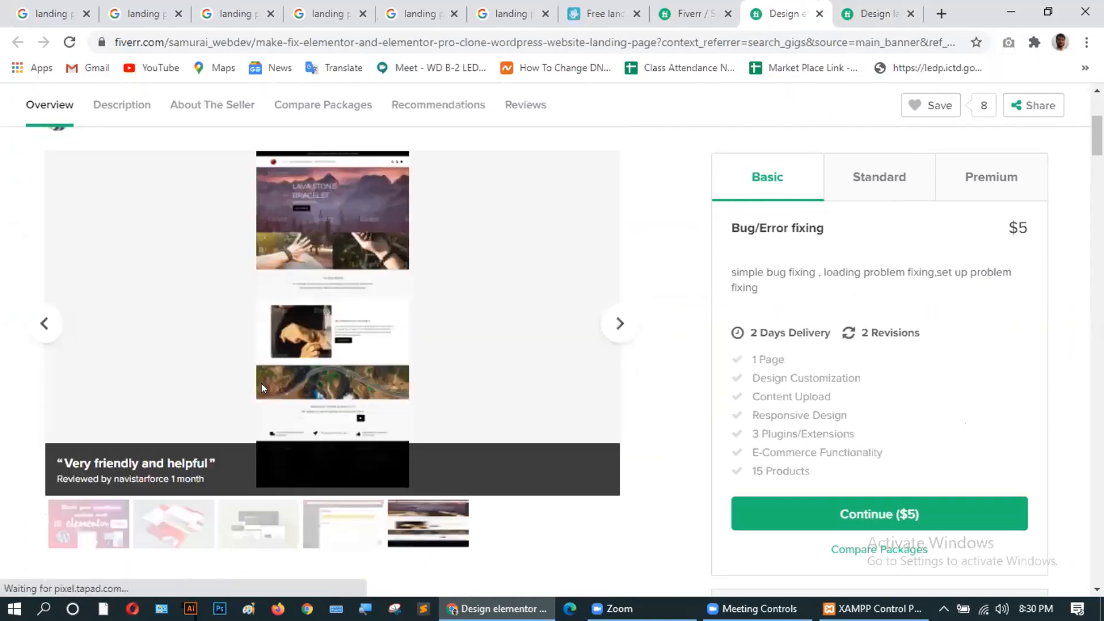
{"action": "scroll", "coordinate": [262, 362], "scroll_direction": "down", "scroll_amount": 5}
{"action": "scroll", "coordinate": [323, 377], "scroll_direction": "up", "scroll_amount": 10}
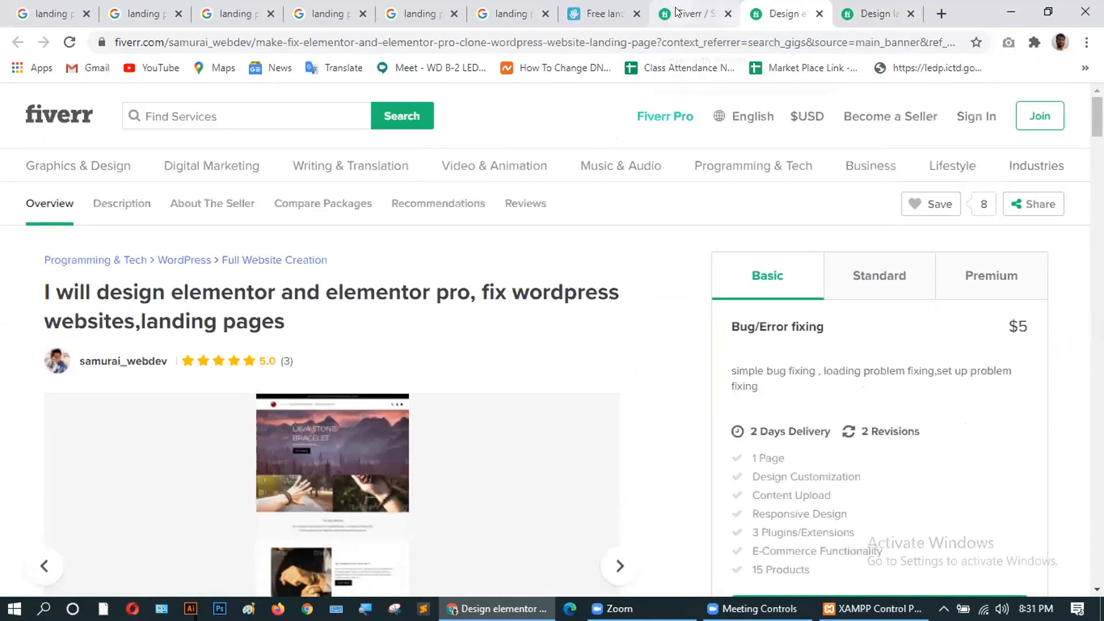
{"action": "left_click", "coordinate": [728, 15]}
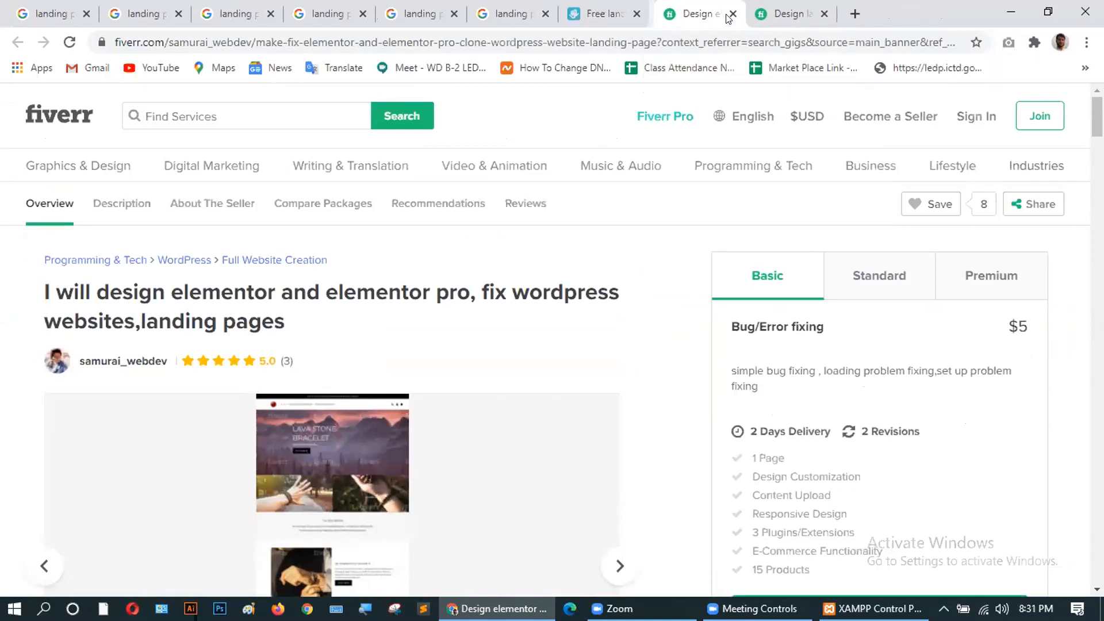
Close both Fiverr gig tabs and the extra search tabs, returning to the main landing page image results.
{"action": "left_click", "coordinate": [729, 16]}
{"action": "left_click", "coordinate": [728, 17]}
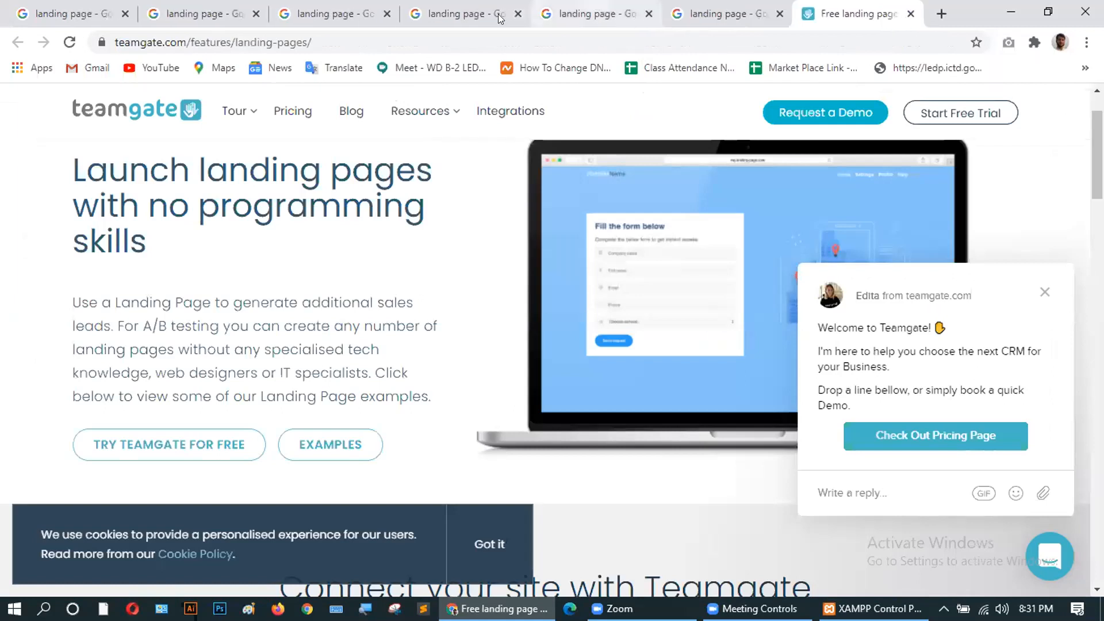
{"action": "left_click", "coordinate": [470, 14]}
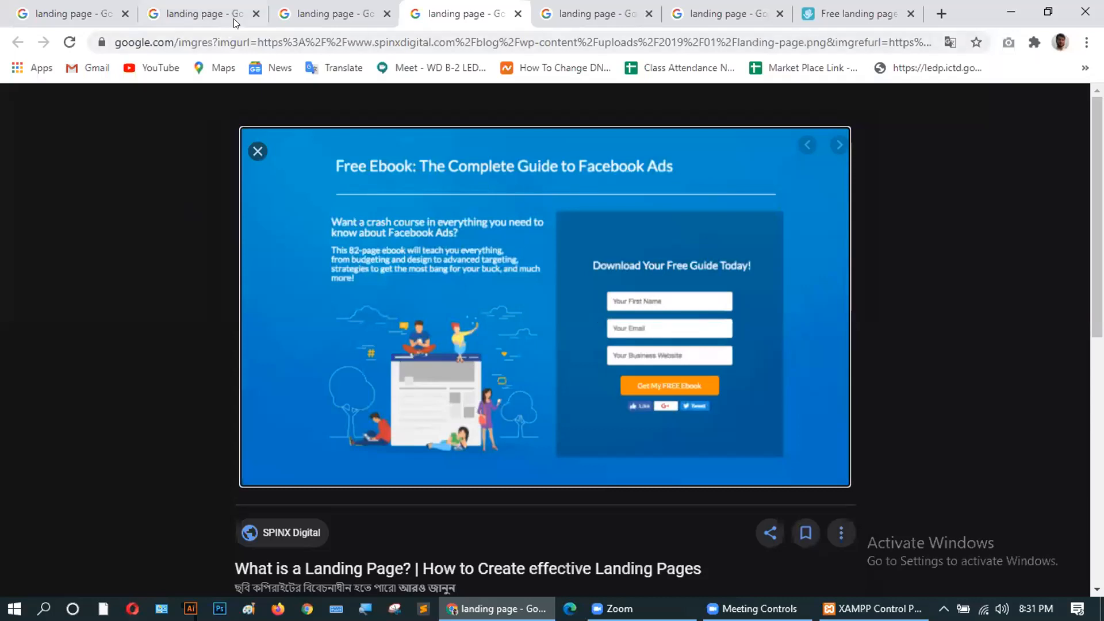
{"action": "left_click", "coordinate": [256, 13]}
{"action": "left_click", "coordinate": [255, 14]}
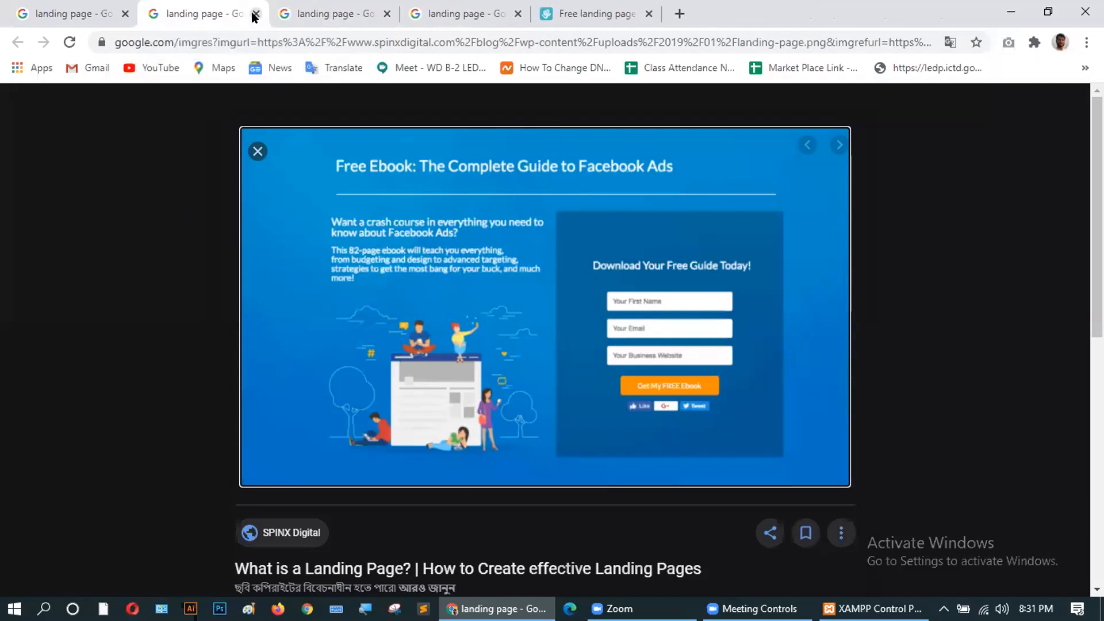
{"action": "left_click", "coordinate": [94, 12]}
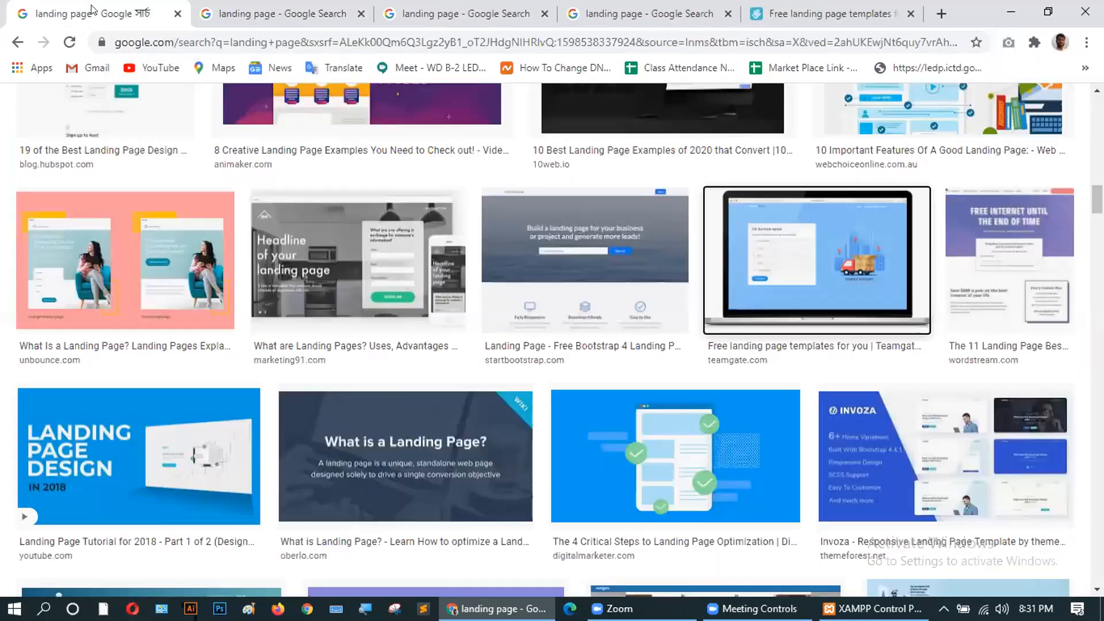
View the marketing91 landing page image translated to English, close preview tabs, and end on SPINX Digital.
{"action": "middle_click", "coordinate": [373, 278]}
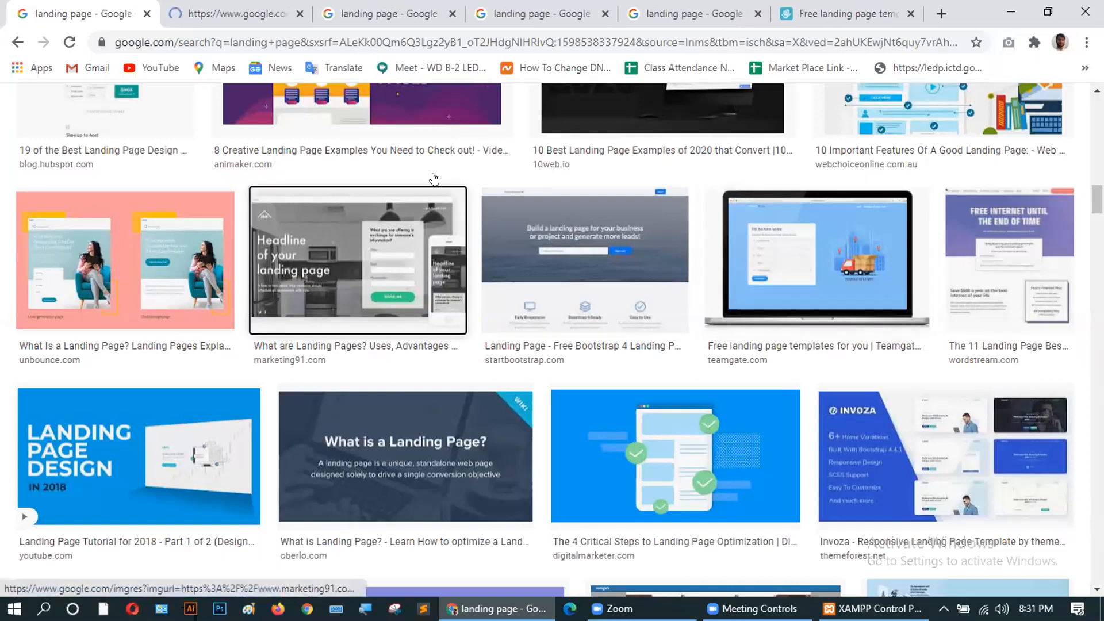
{"action": "left_click", "coordinate": [233, 18]}
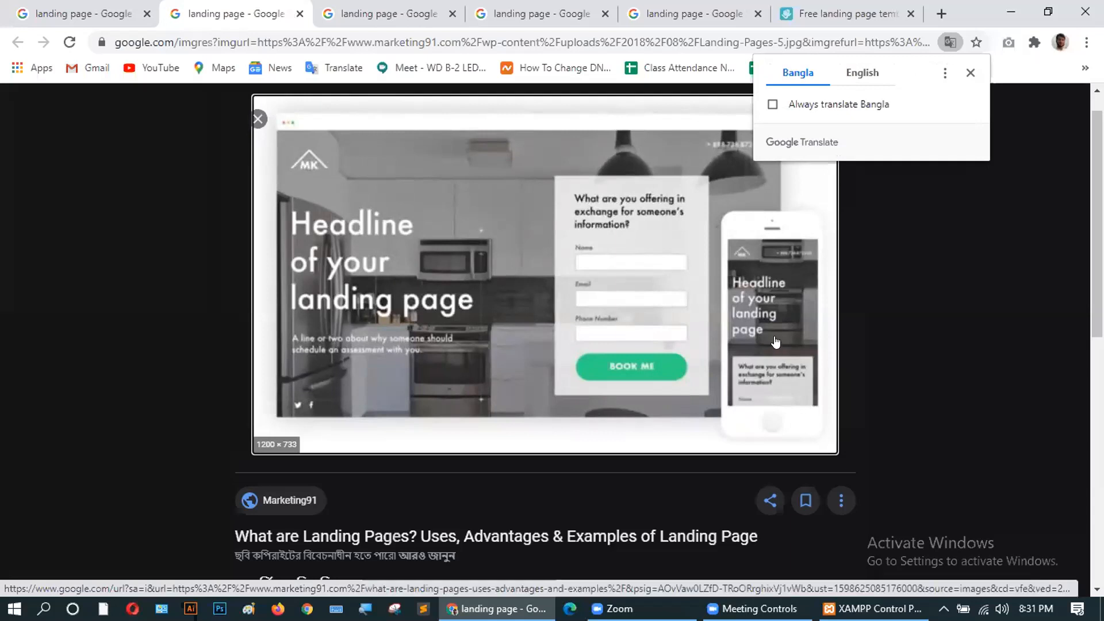
{"action": "left_click", "coordinate": [857, 73]}
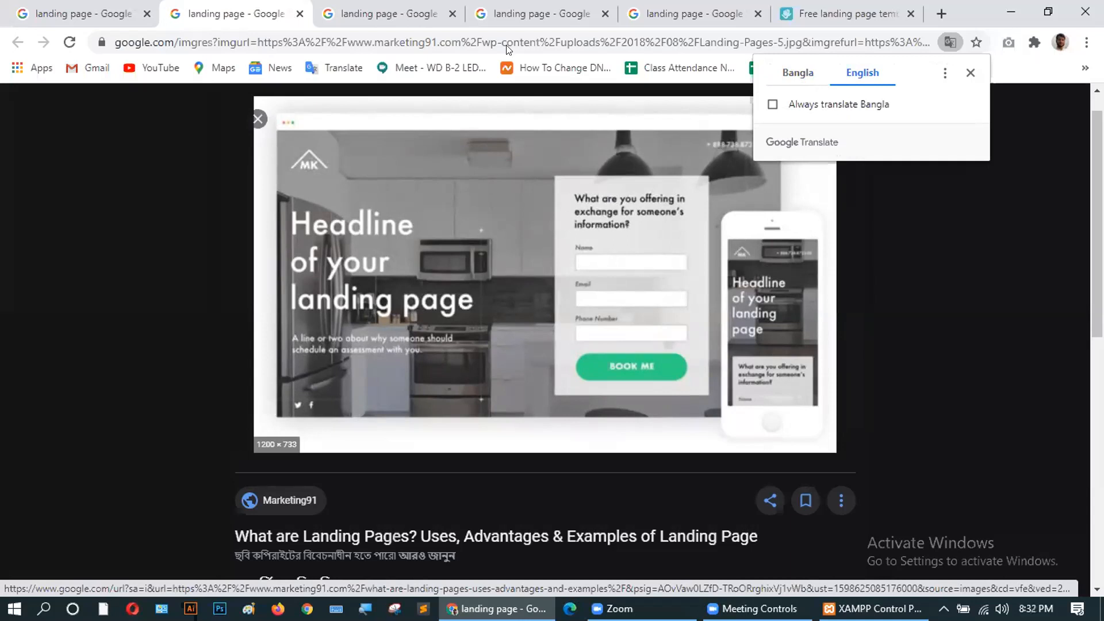
{"action": "left_click", "coordinate": [501, 13]}
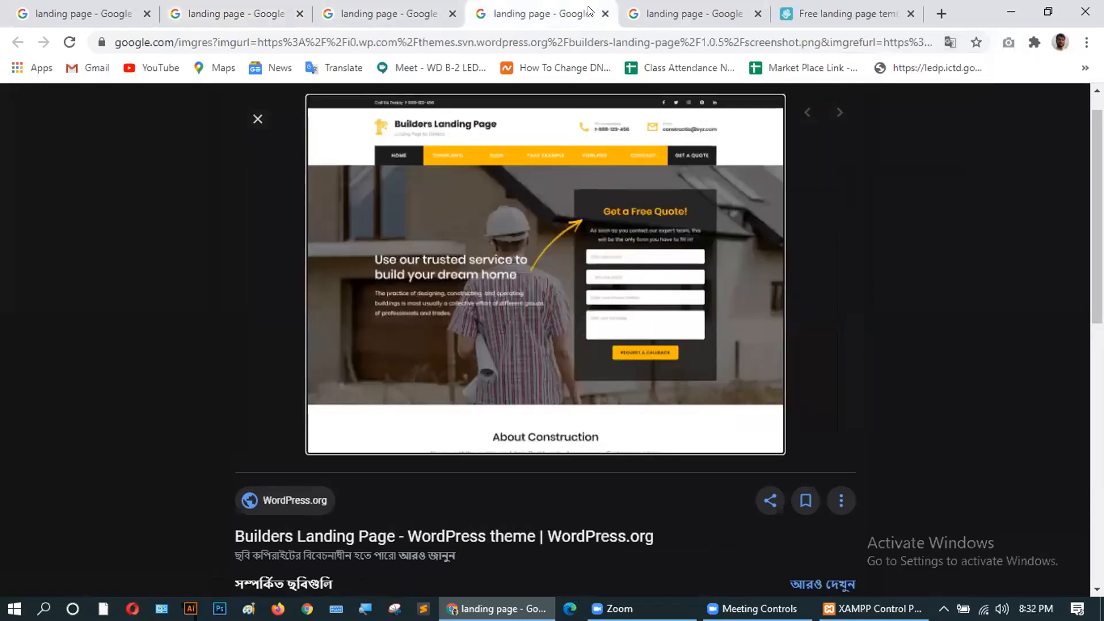
{"action": "left_click", "coordinate": [605, 13]}
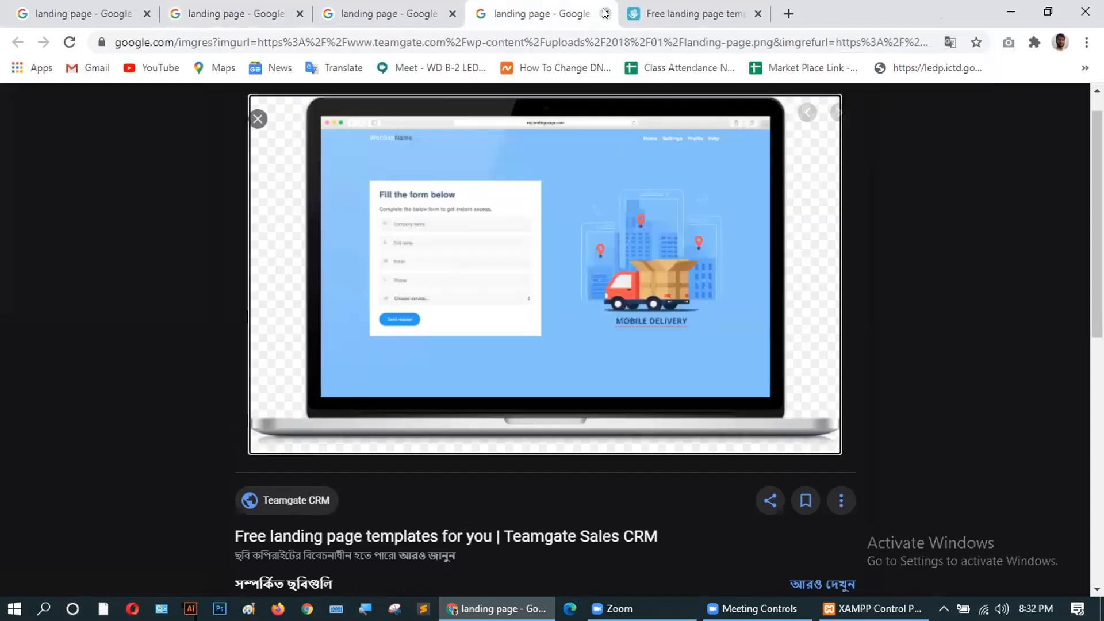
{"action": "left_click", "coordinate": [605, 13]}
{"action": "left_click", "coordinate": [394, 11]}
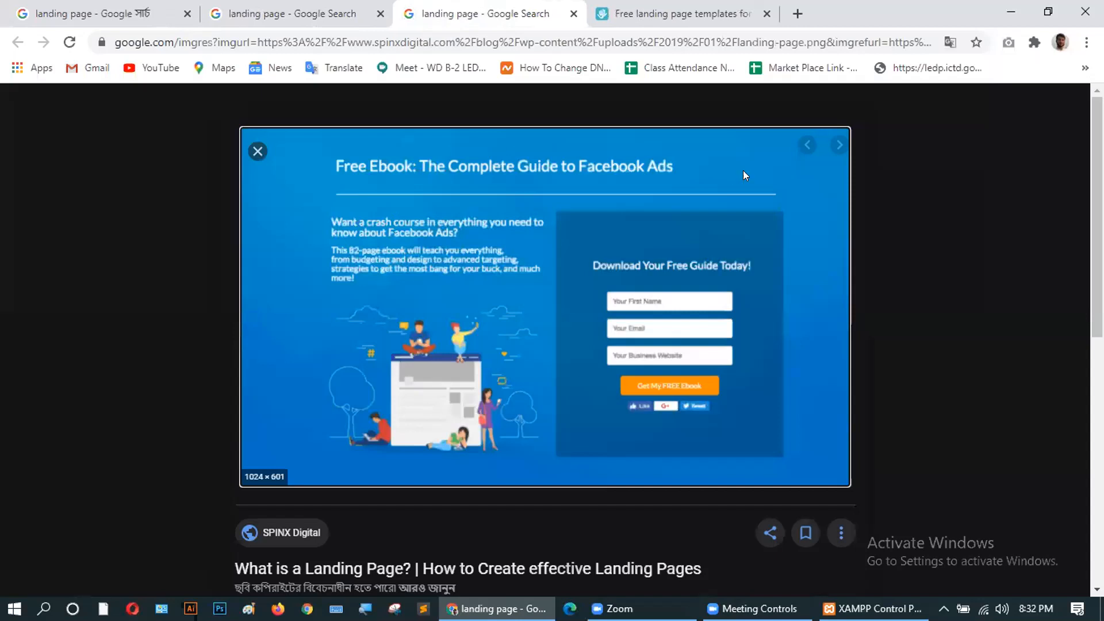
Confirm Apache and MySQL are running in XAMPP, then load localhost/towkir/admin in a new tab.
{"action": "left_click", "coordinate": [872, 608]}
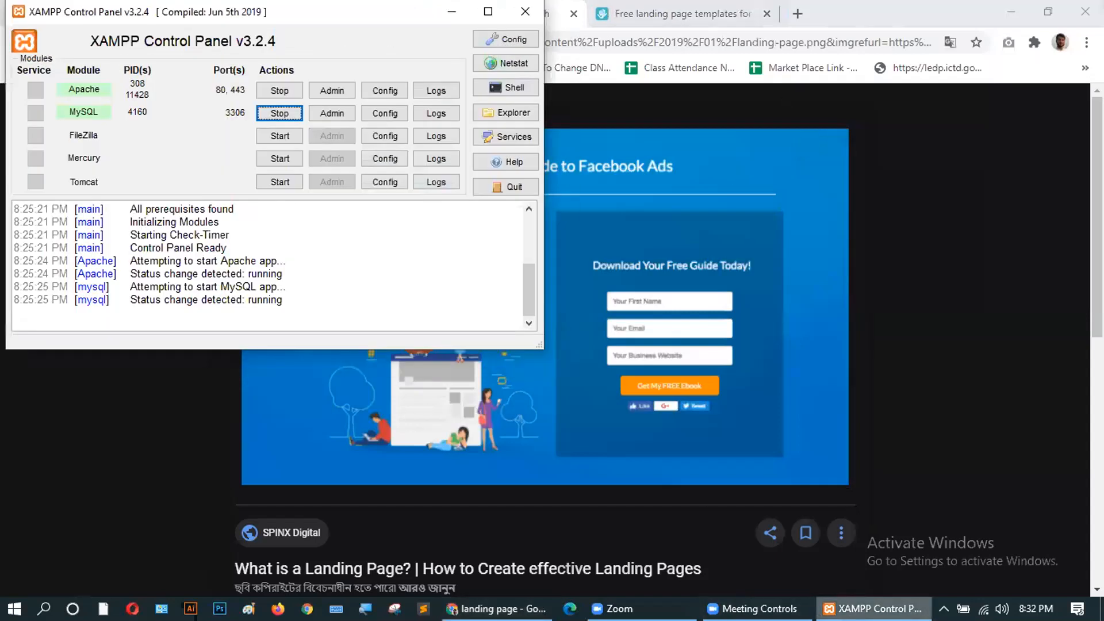
{"action": "left_click", "coordinate": [872, 609]}
{"action": "left_click", "coordinate": [797, 13]}
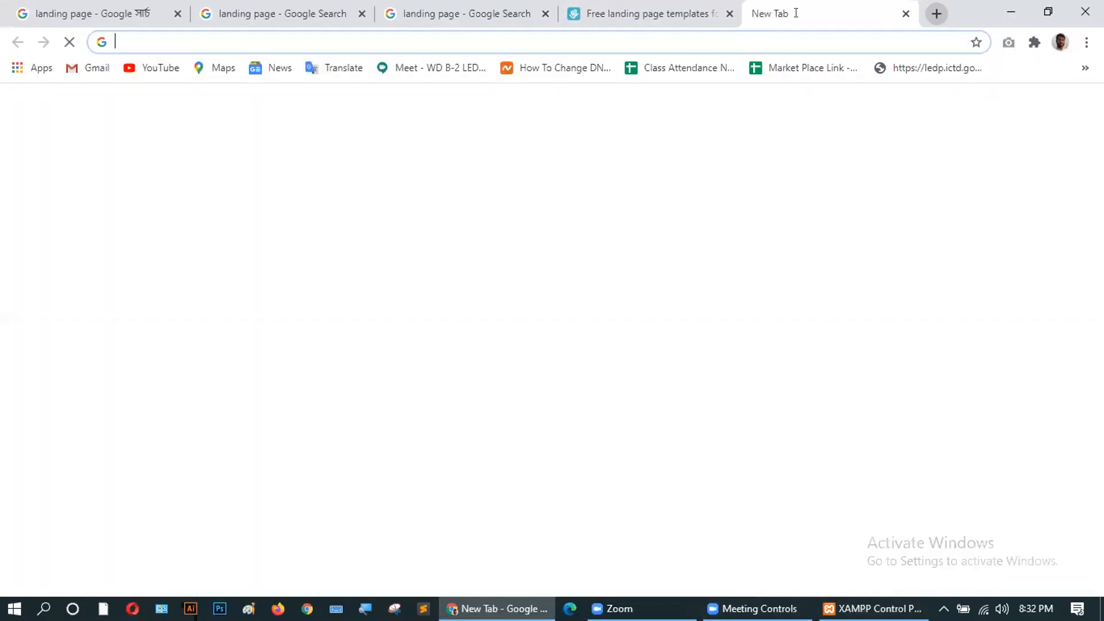
{"action": "left_click", "coordinate": [679, 39]}
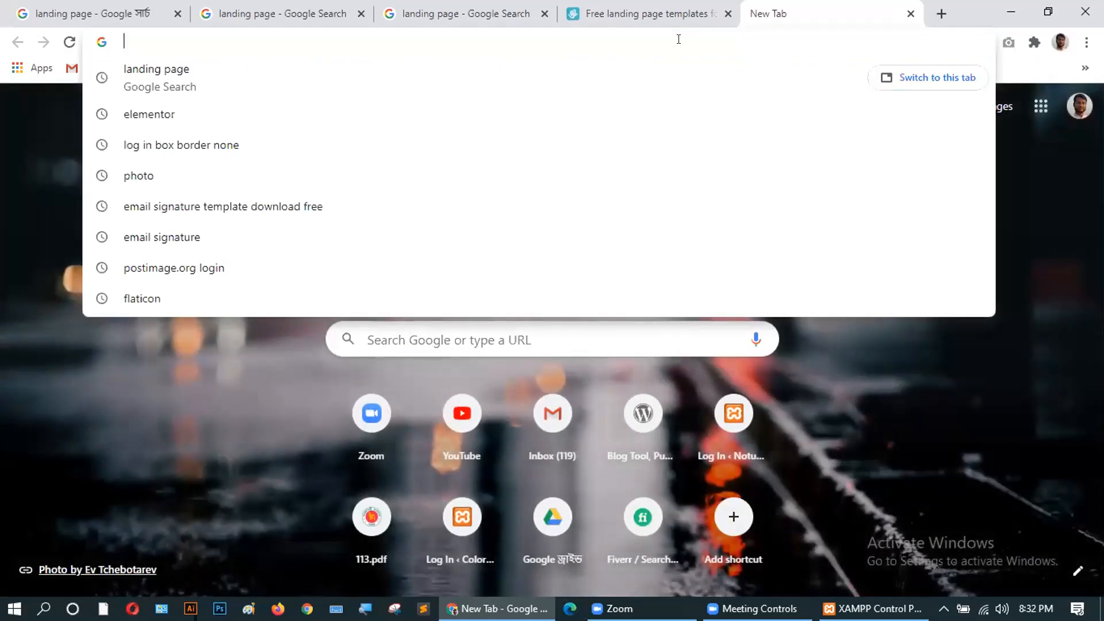
{"action": "type", "text": "localhost/towkir"}
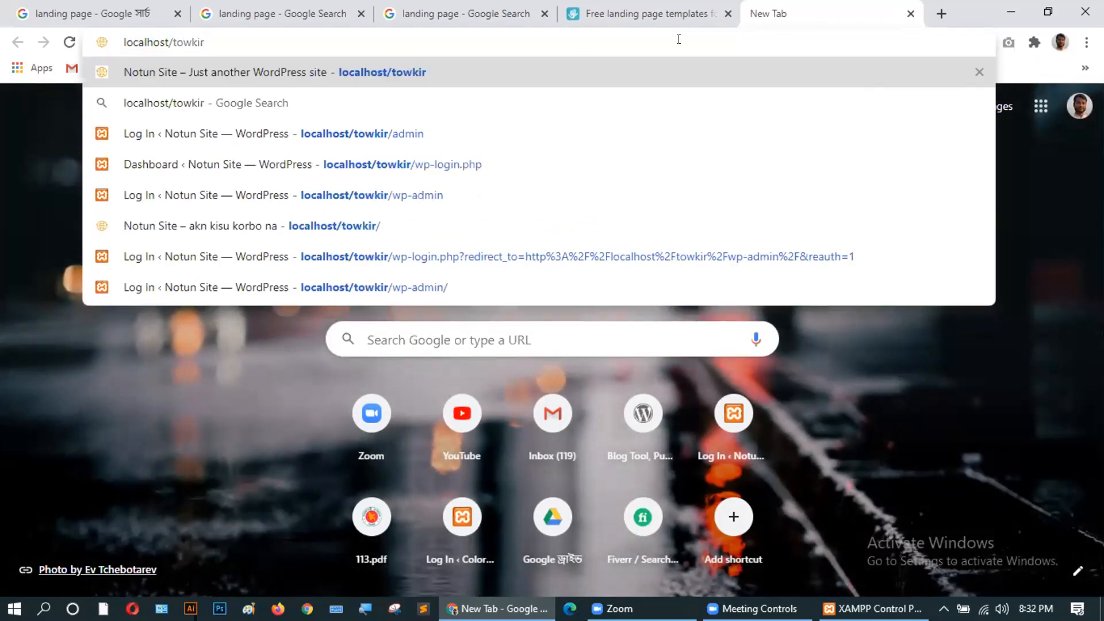
{"action": "type", "text": "/ad"}
{"action": "key", "text": "Return"}
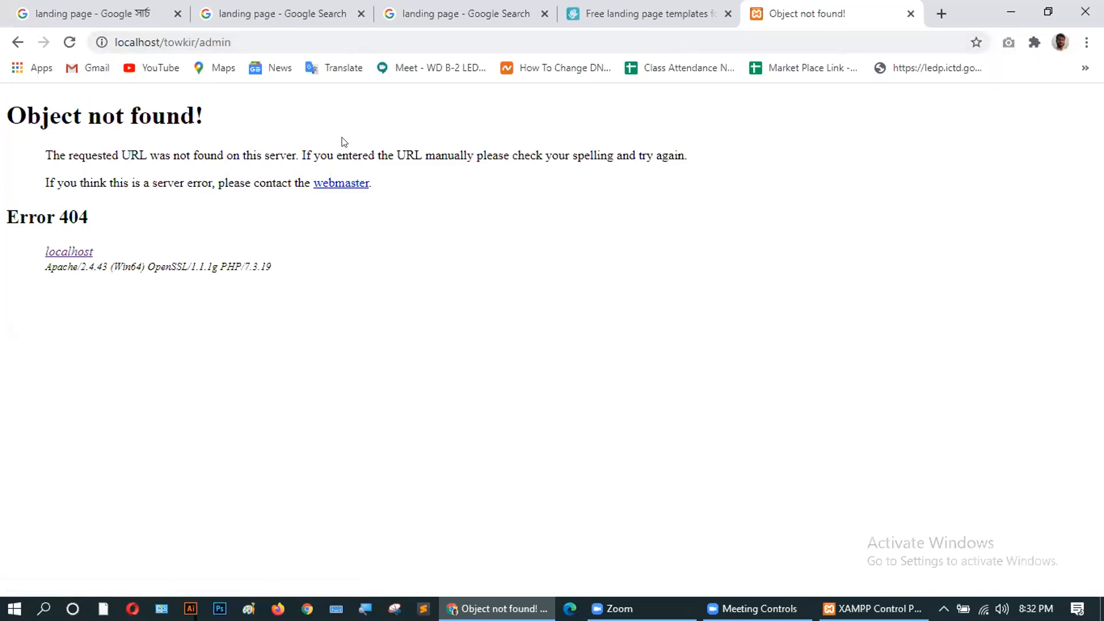
Fix the 404 address by changing it to localhost/towkir/wp-admin.
{"action": "left_click", "coordinate": [238, 40]}
{"action": "left_click", "coordinate": [245, 36]}
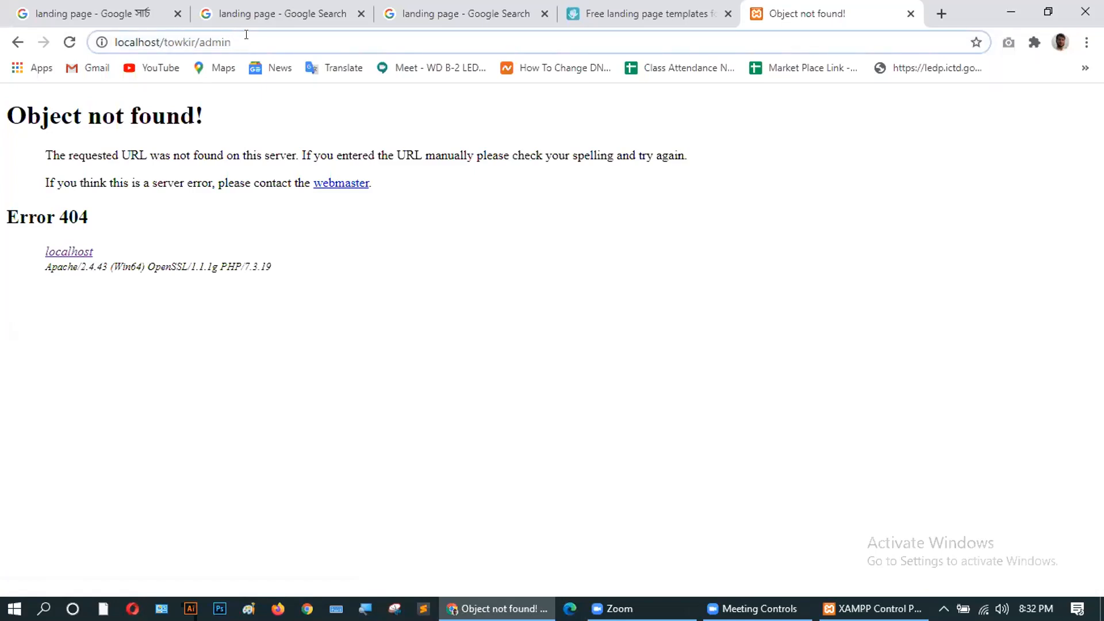
{"action": "key", "text": "Return"}
{"action": "left_click", "coordinate": [246, 34]}
{"action": "double_click", "coordinate": [246, 35]}
{"action": "left_click", "coordinate": [246, 35]}
{"action": "key", "text": "Return"}
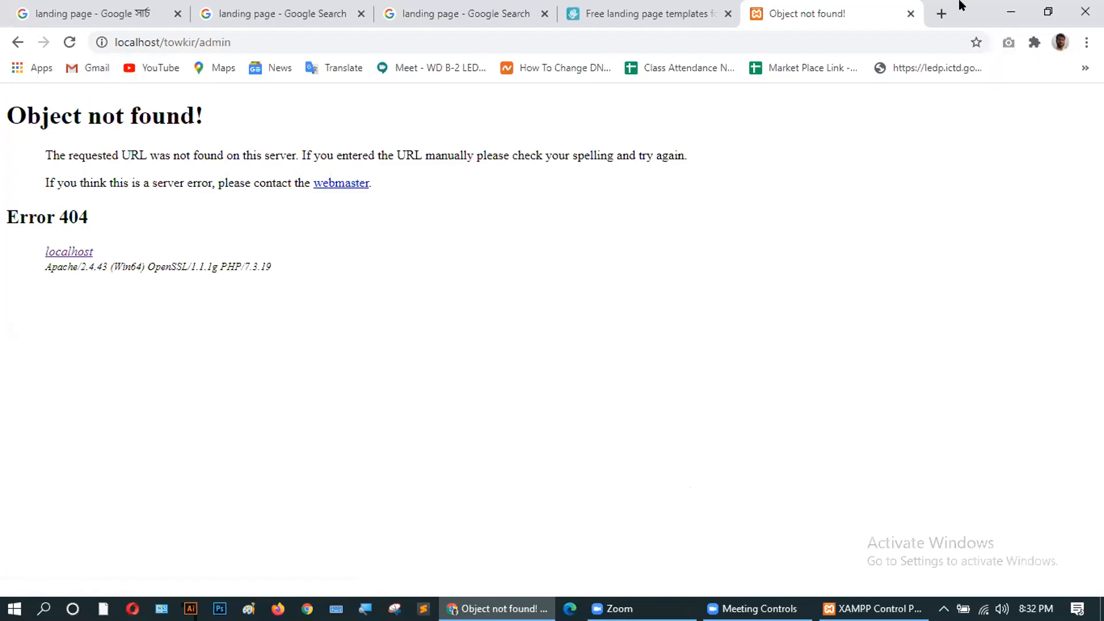
{"action": "left_click", "coordinate": [196, 43]}
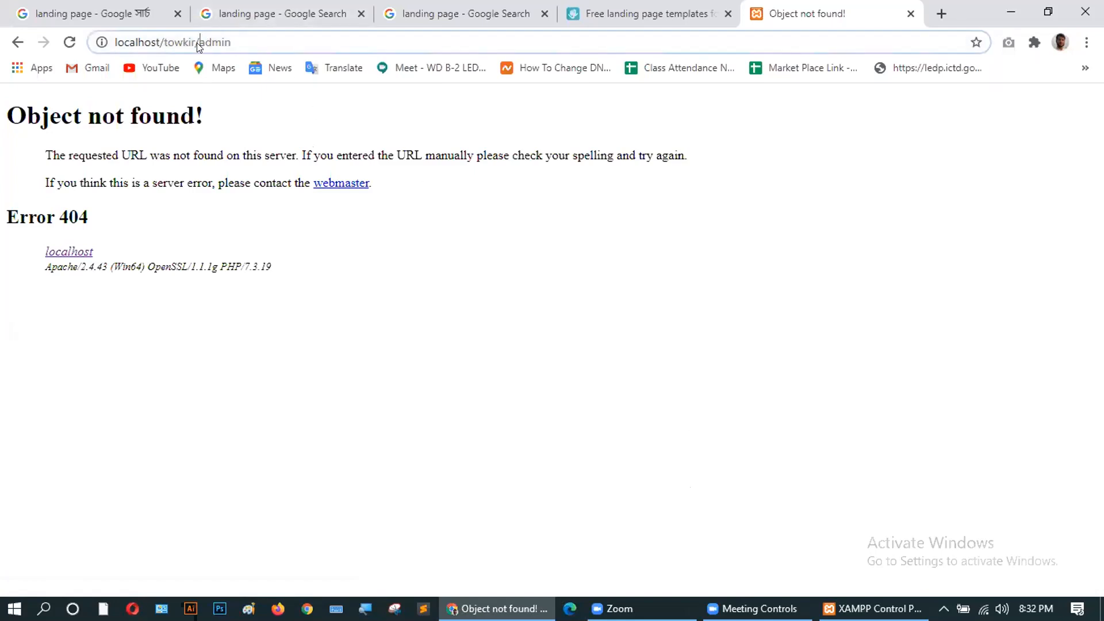
{"action": "left_click", "coordinate": [197, 43]}
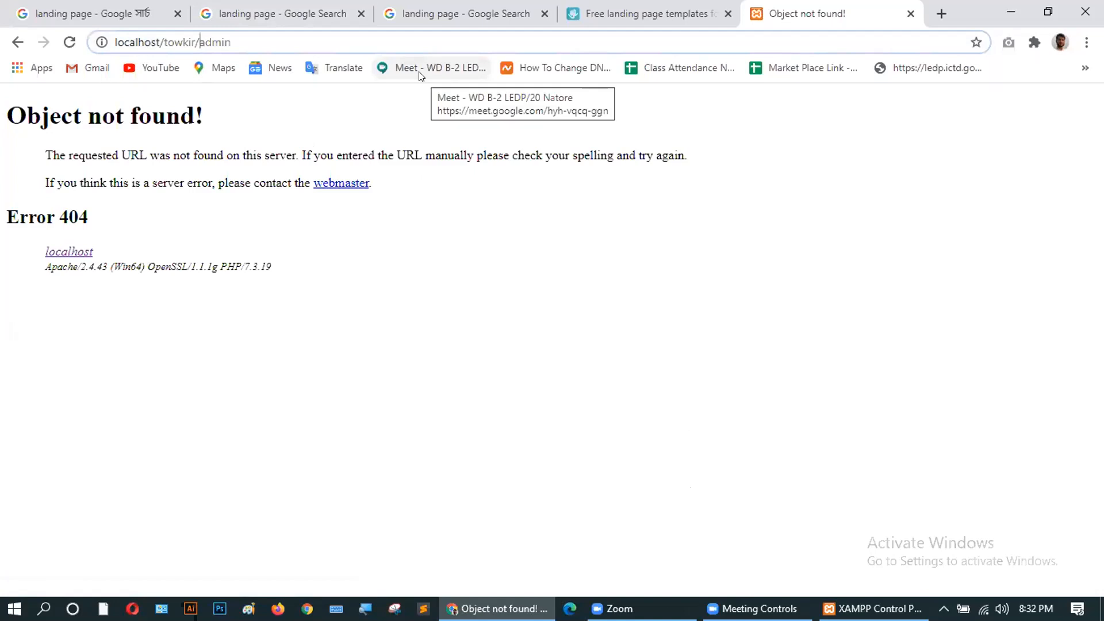
{"action": "type", "text": "wp-"}
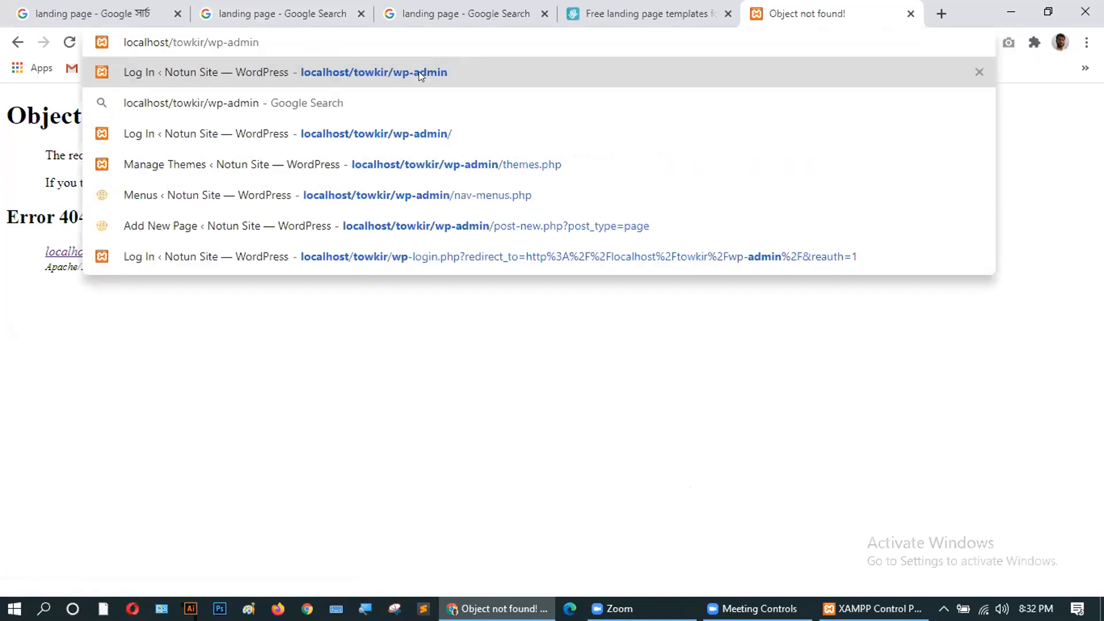
{"action": "key", "text": "Return"}
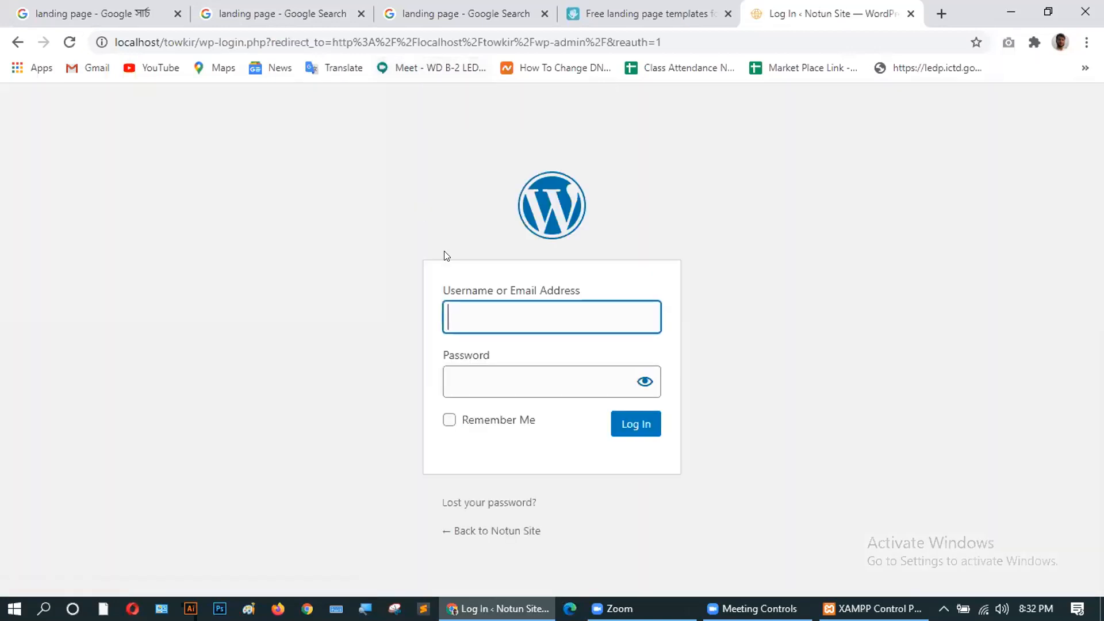
Log in to Notun Site with the admin username and password, dismissing Chrome's password warning.
{"action": "type", "text": "admin"}
{"action": "left_click", "coordinate": [451, 381]}
{"action": "type", "text": "••••"}
{"action": "left_click", "coordinate": [628, 425]}
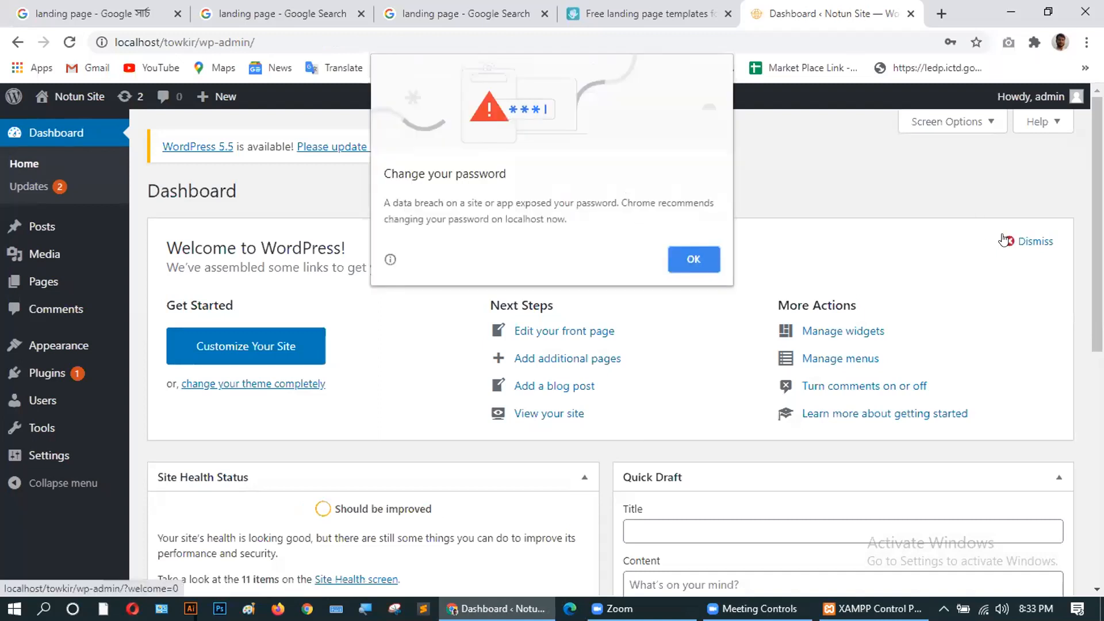
{"action": "left_click", "coordinate": [711, 258]}
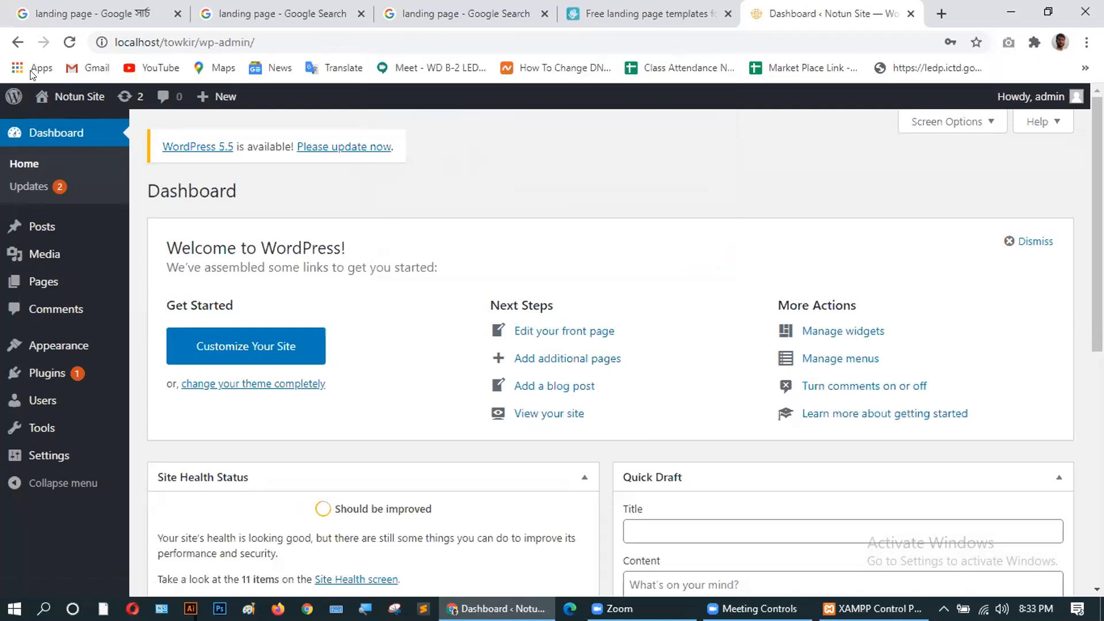
Preview the live site via Visit Site in a new tab, then return to the Dashboard.
{"action": "mouse_move", "coordinate": [48, 97]}
{"action": "middle_click", "coordinate": [55, 125]}
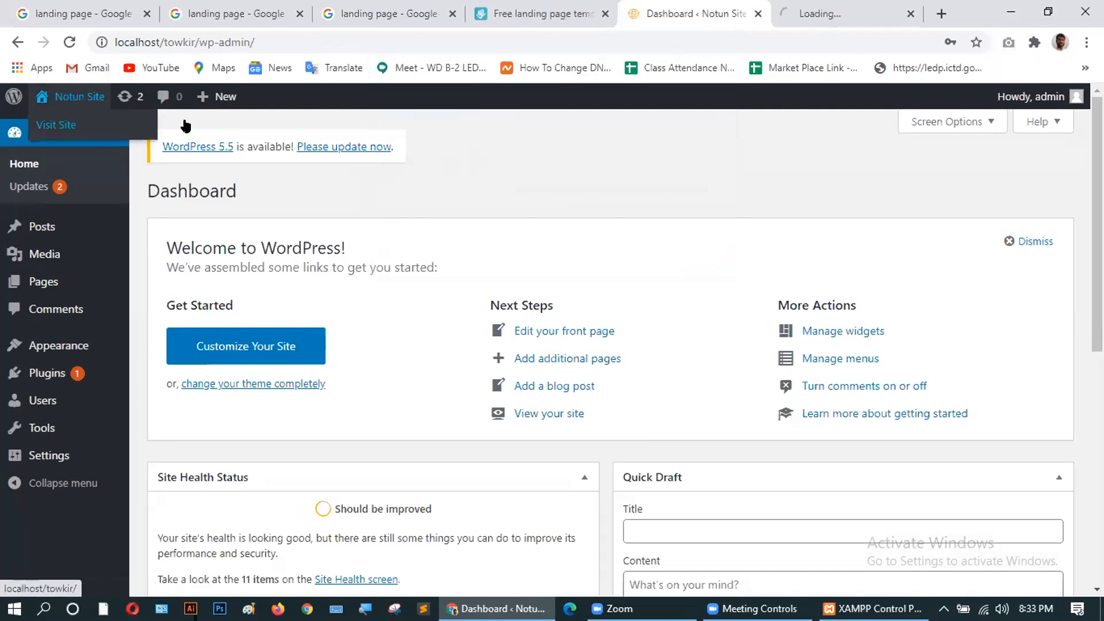
{"action": "left_click", "coordinate": [816, 13]}
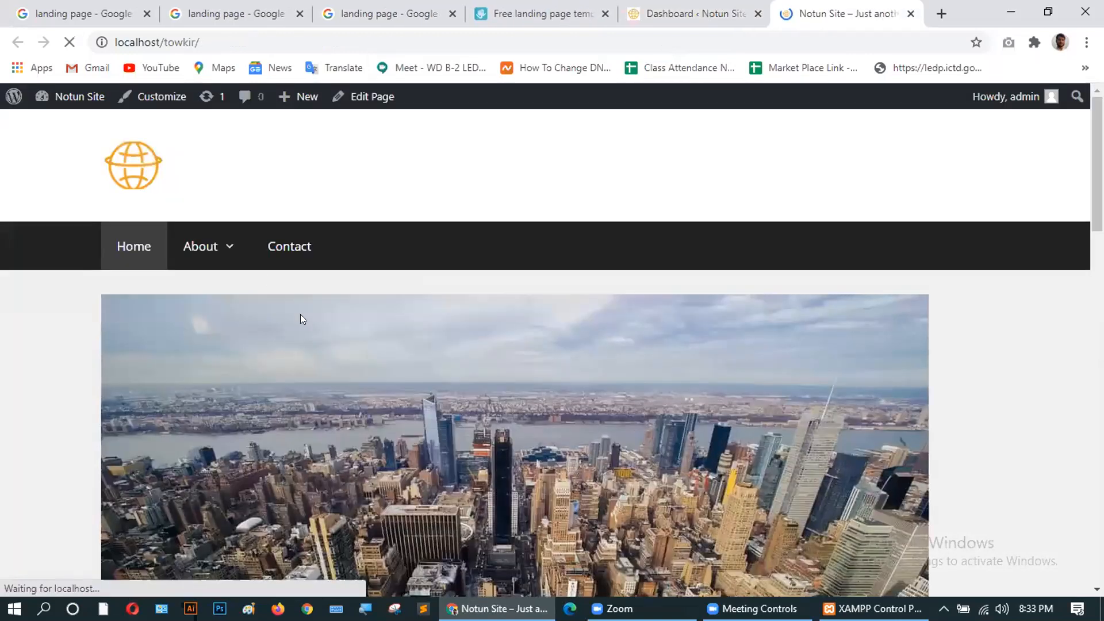
{"action": "scroll", "coordinate": [339, 381], "scroll_direction": "down", "scroll_amount": 10}
{"action": "scroll", "coordinate": [340, 381], "scroll_direction": "up", "scroll_amount": 6}
{"action": "scroll", "coordinate": [339, 381], "scroll_direction": "up", "scroll_amount": 8}
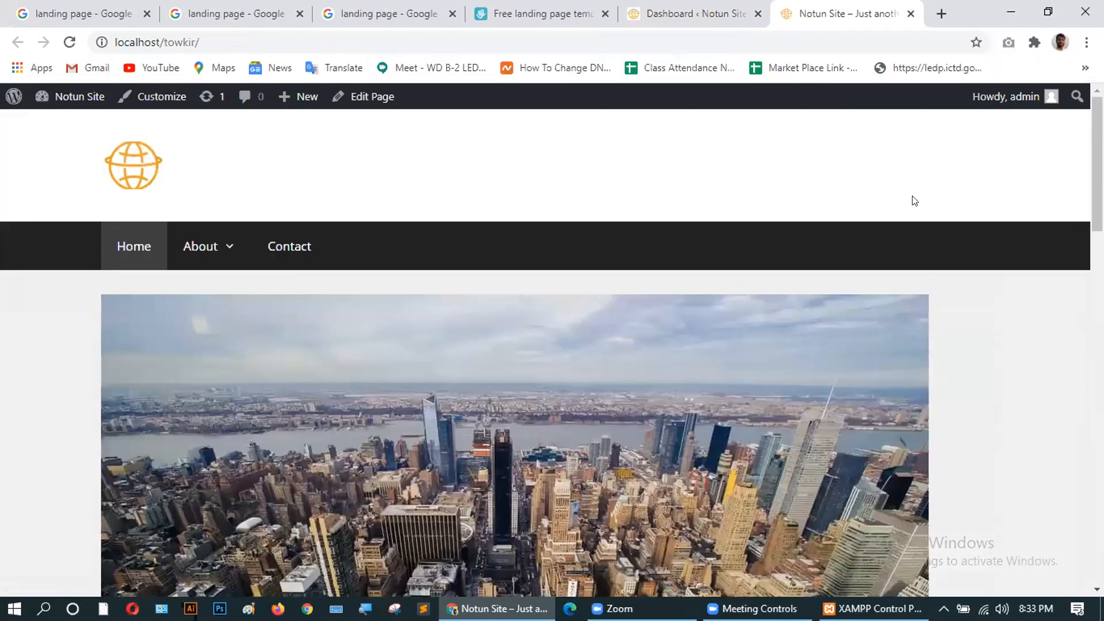
{"action": "left_click", "coordinate": [657, 15]}
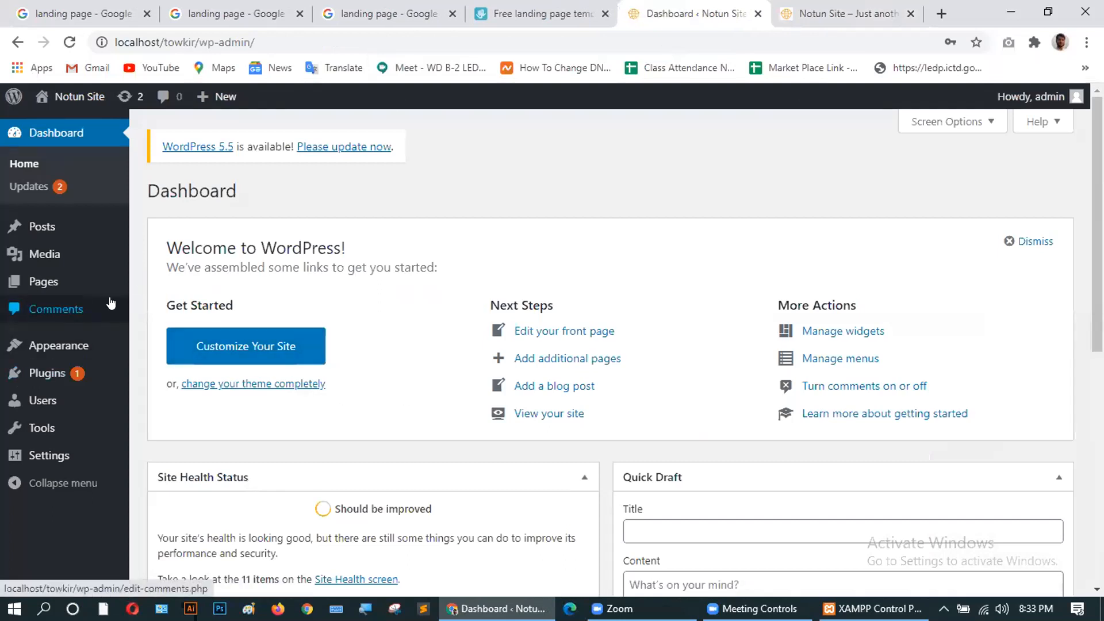
{"action": "mouse_move", "coordinate": [63, 375]}
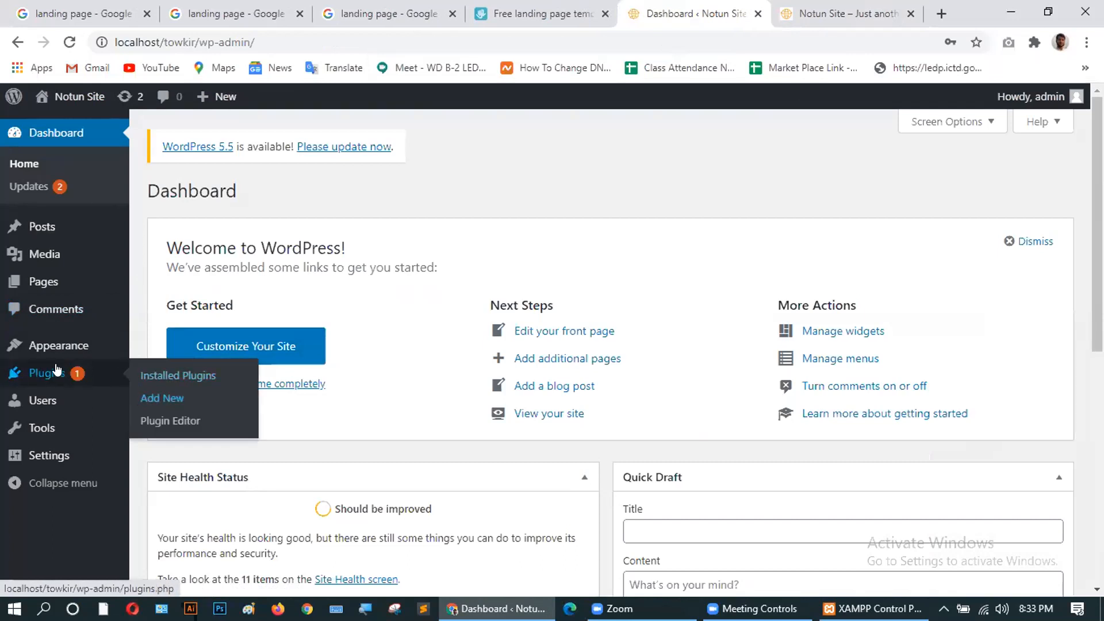
Go to Plugins > Add New and search 'elementor' to find Elementor Page Builder among 1,302 results.
{"action": "left_click", "coordinate": [150, 400]}
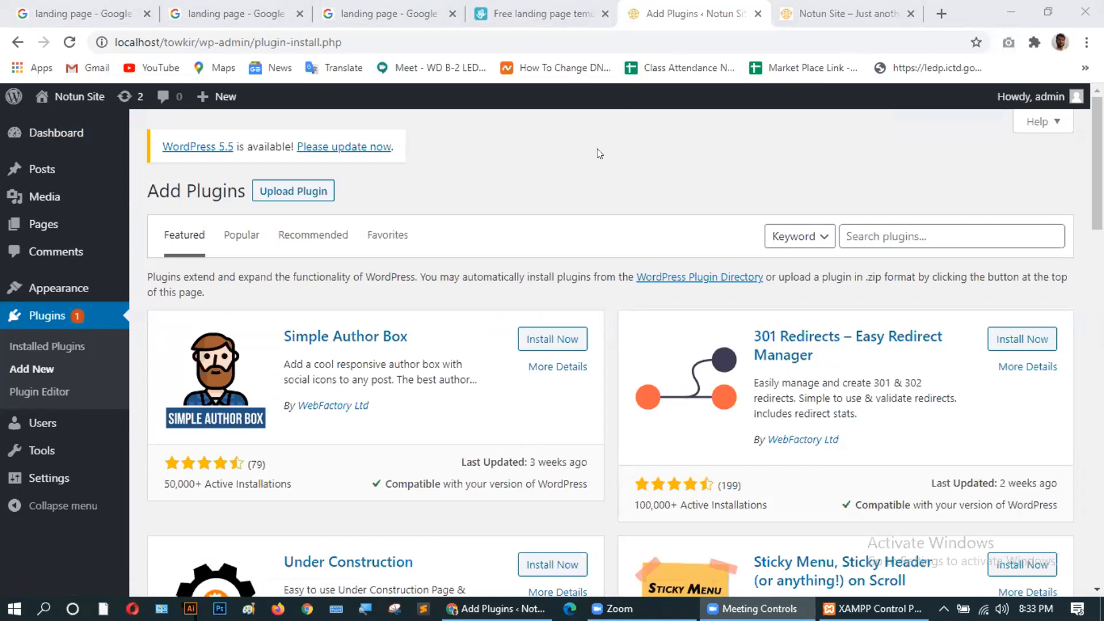
{"action": "left_click", "coordinate": [874, 228]}
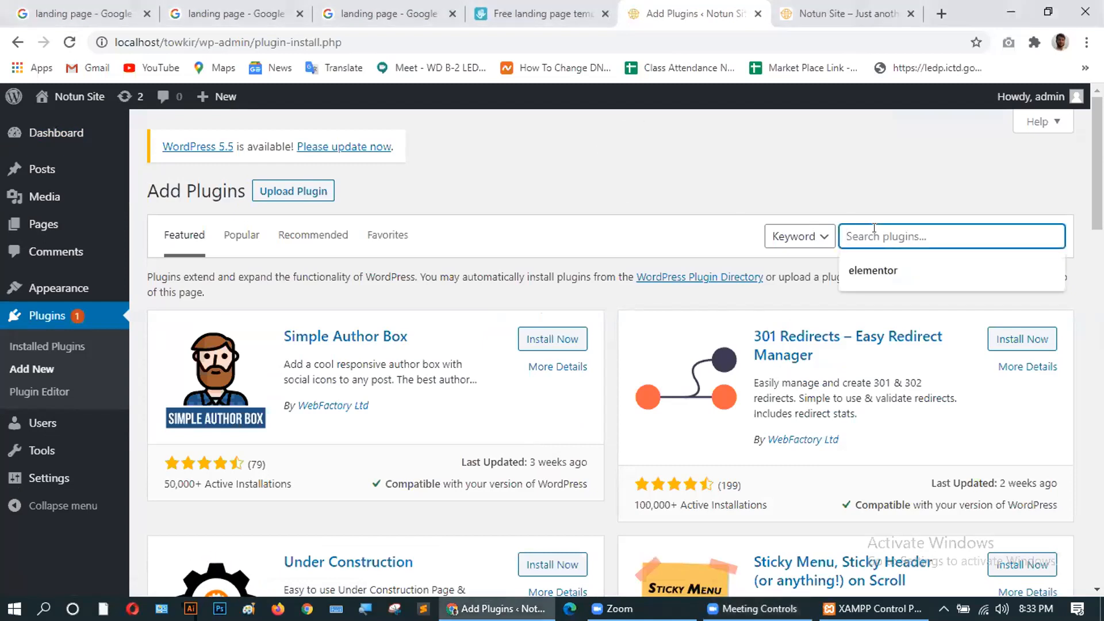
{"action": "left_click", "coordinate": [863, 267]}
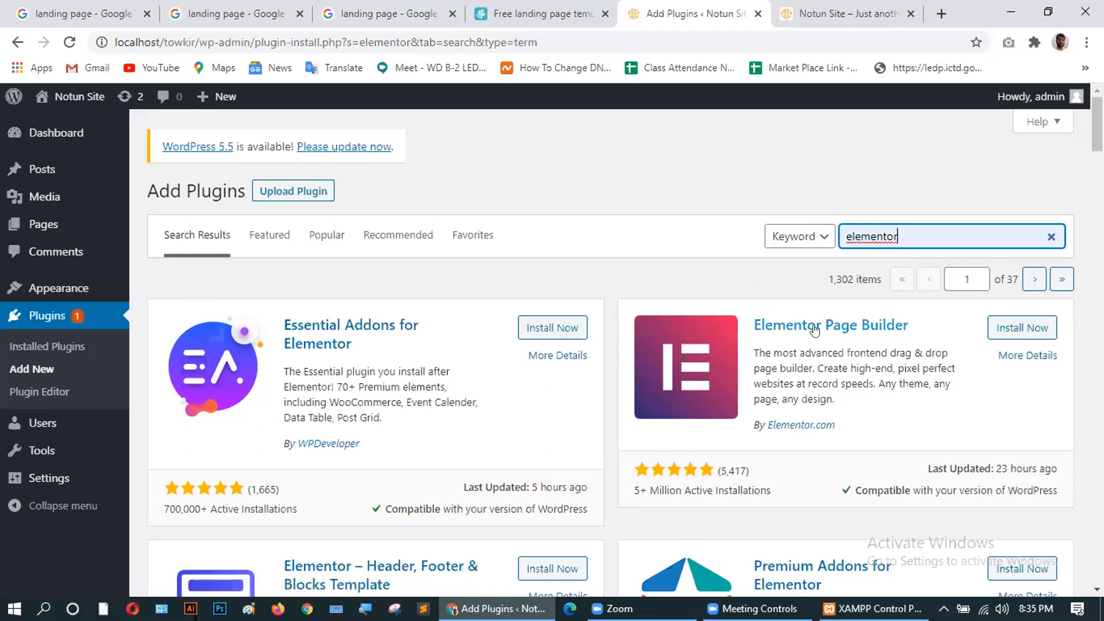
{"action": "scroll", "coordinate": [847, 317], "scroll_direction": "down", "scroll_amount": 3}
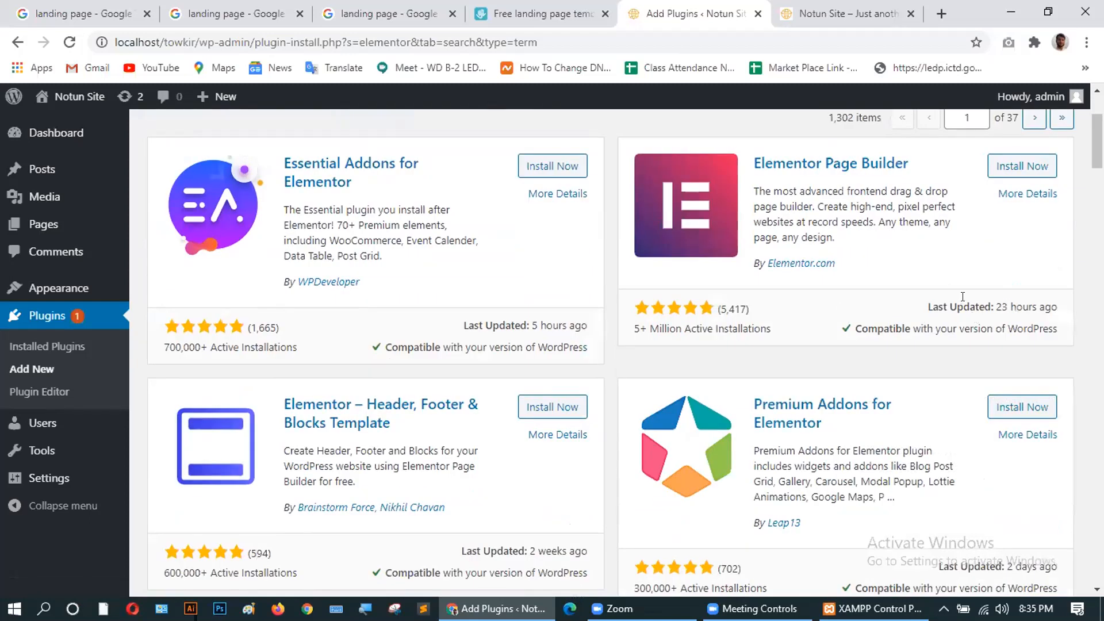
{"action": "scroll", "coordinate": [846, 281], "scroll_direction": "up", "scroll_amount": 2}
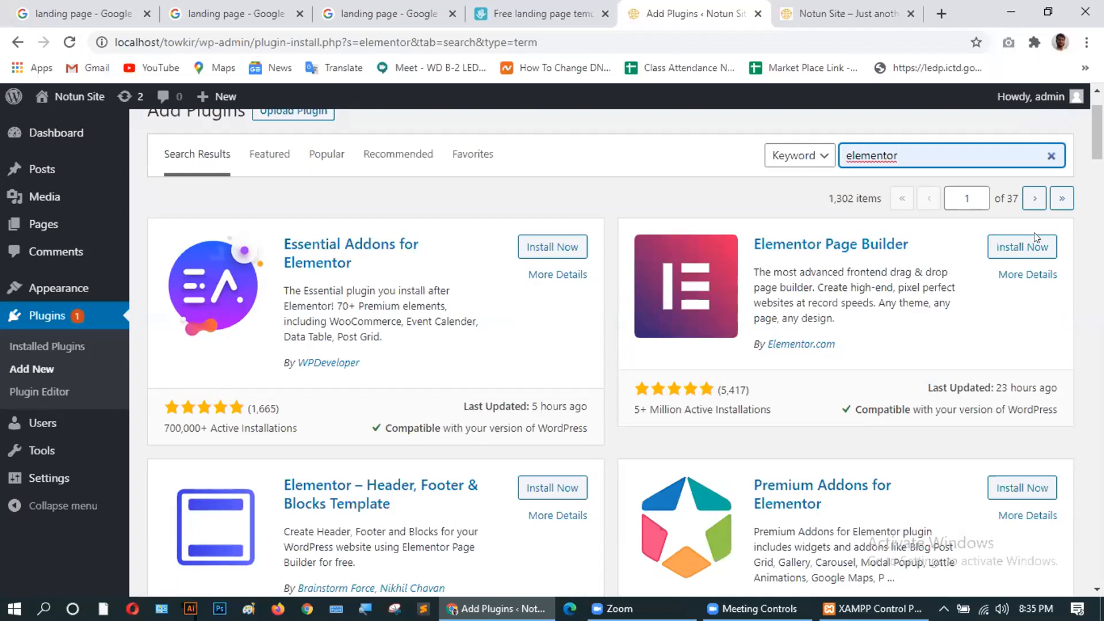
Install Elementor Page Builder, then minimize Chrome to show the desktop.
{"action": "left_click", "coordinate": [1015, 246]}
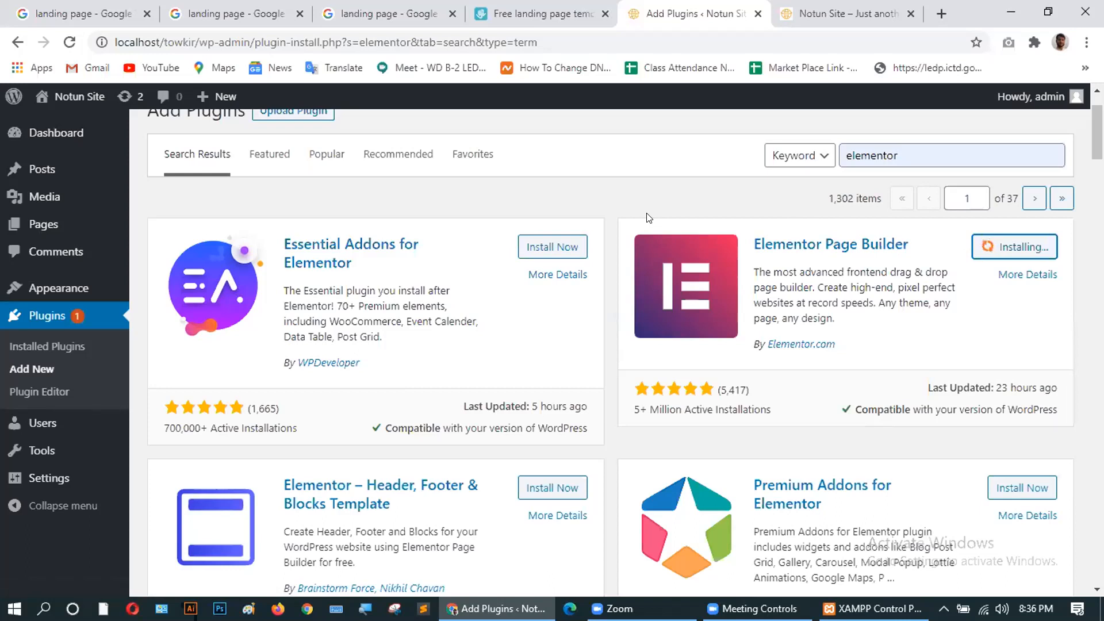
{"action": "left_click", "coordinate": [1002, 13]}
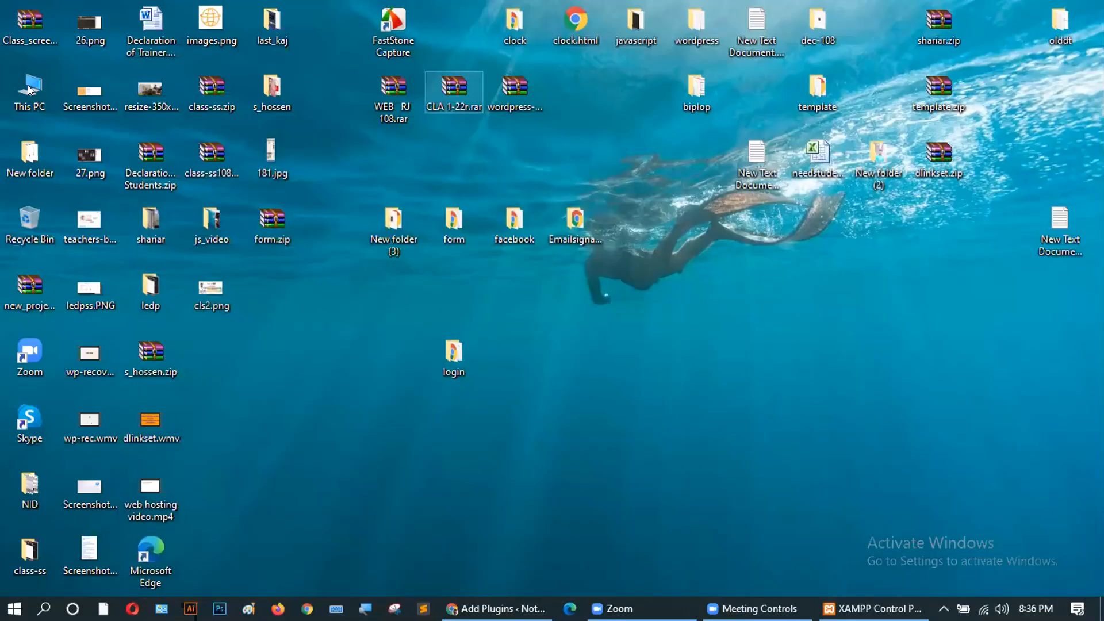
Browse to C:\xampp\htdocs\towkir\wp-content\plugins in File Explorer, then go back to Chrome.
{"action": "left_click", "coordinate": [28, 90]}
{"action": "double_click", "coordinate": [28, 89]}
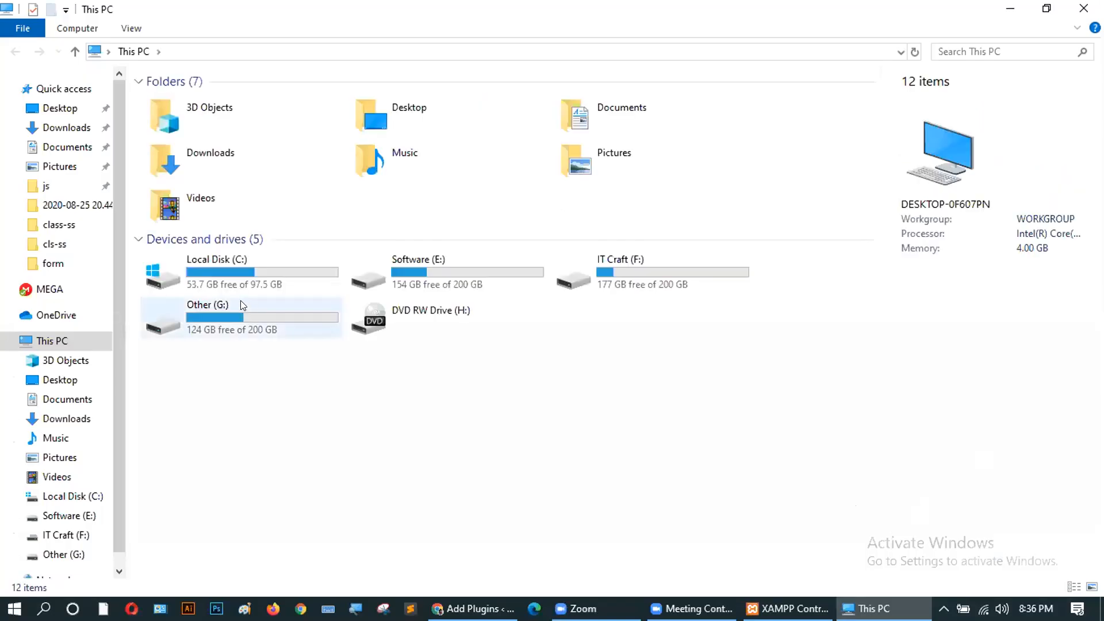
{"action": "double_click", "coordinate": [216, 269]}
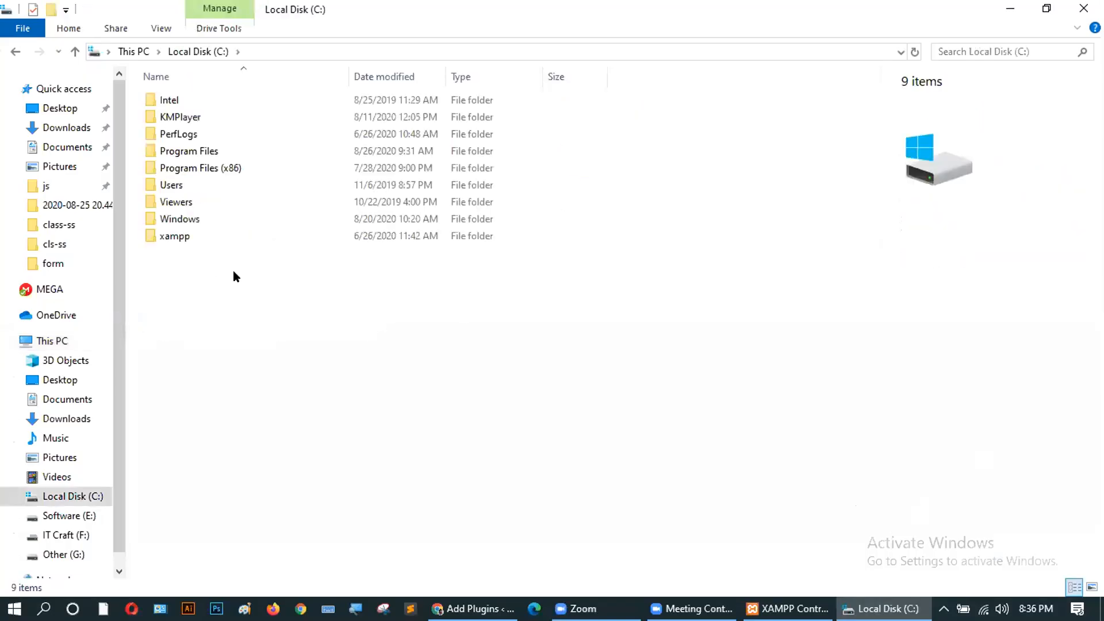
{"action": "double_click", "coordinate": [189, 238]}
{"action": "double_click", "coordinate": [174, 185]}
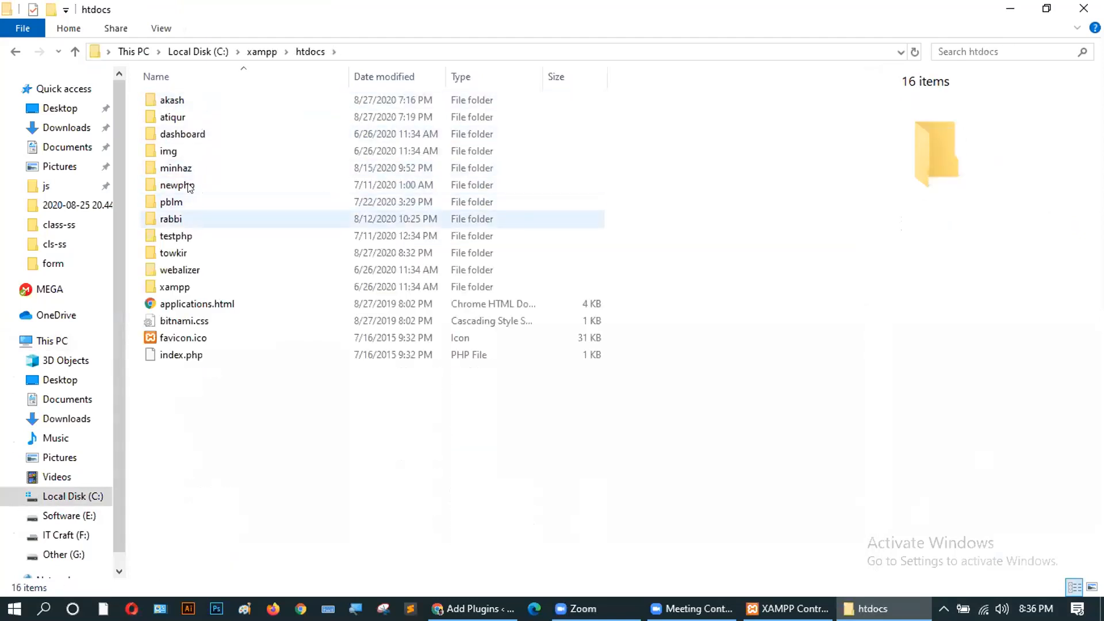
{"action": "double_click", "coordinate": [185, 252]}
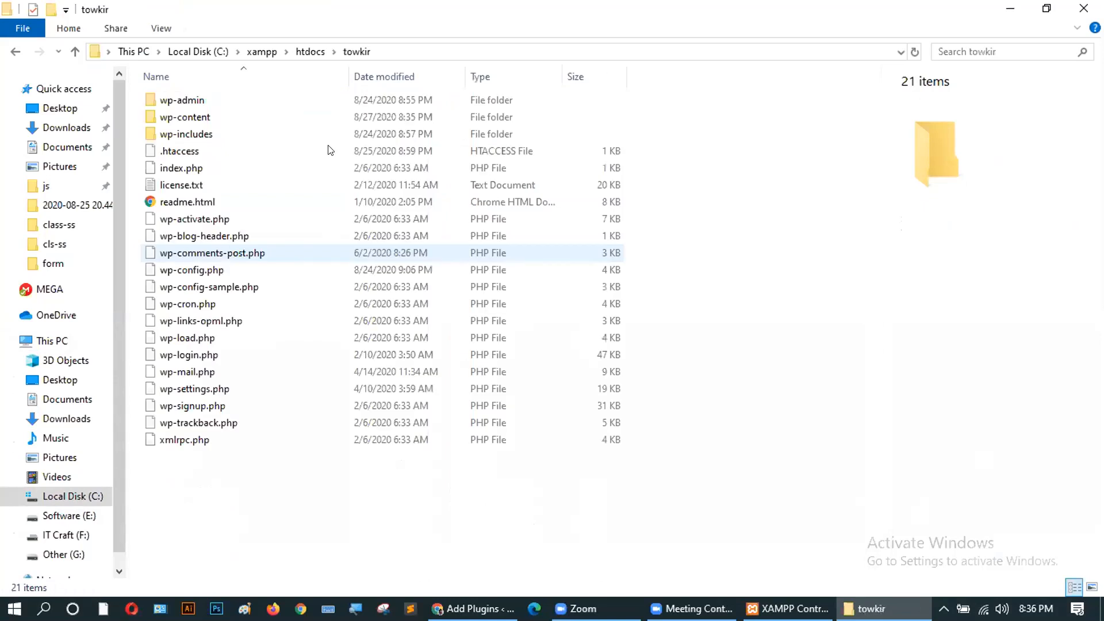
{"action": "double_click", "coordinate": [177, 117]}
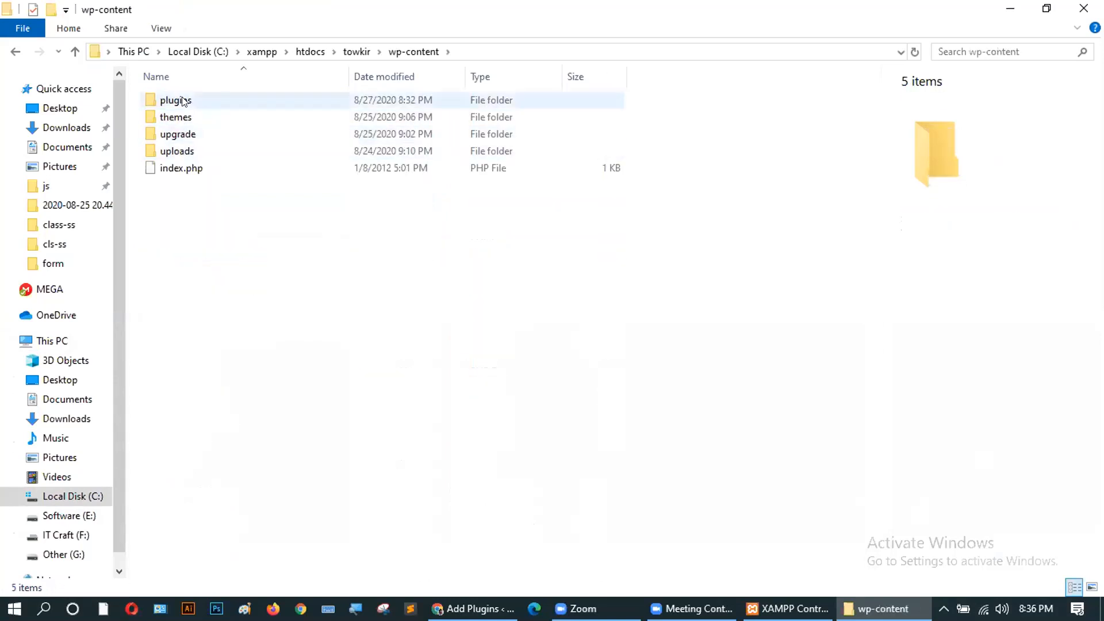
{"action": "double_click", "coordinate": [184, 102]}
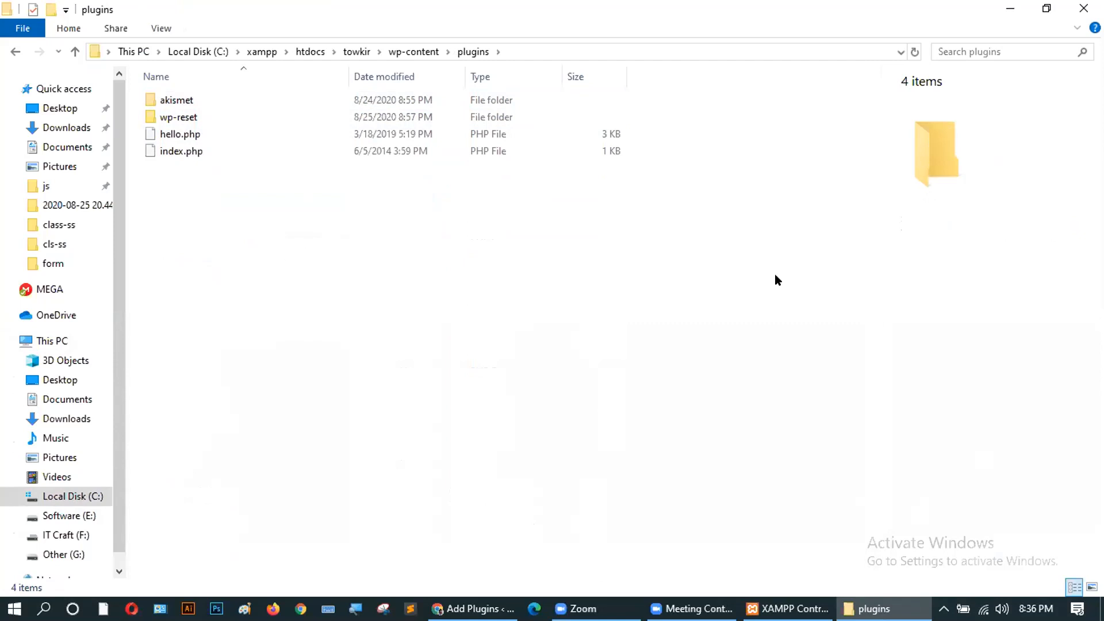
{"action": "left_click", "coordinate": [472, 608]}
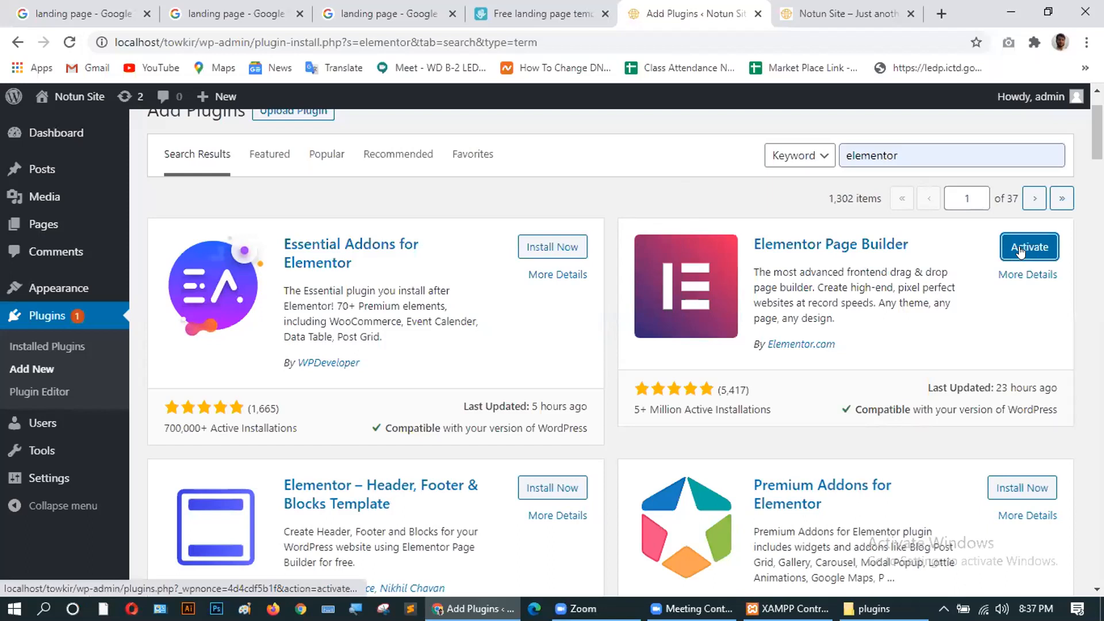
Activate Elementor Page Builder and scroll through its Getting Started welcome screen.
{"action": "left_click", "coordinate": [1020, 252]}
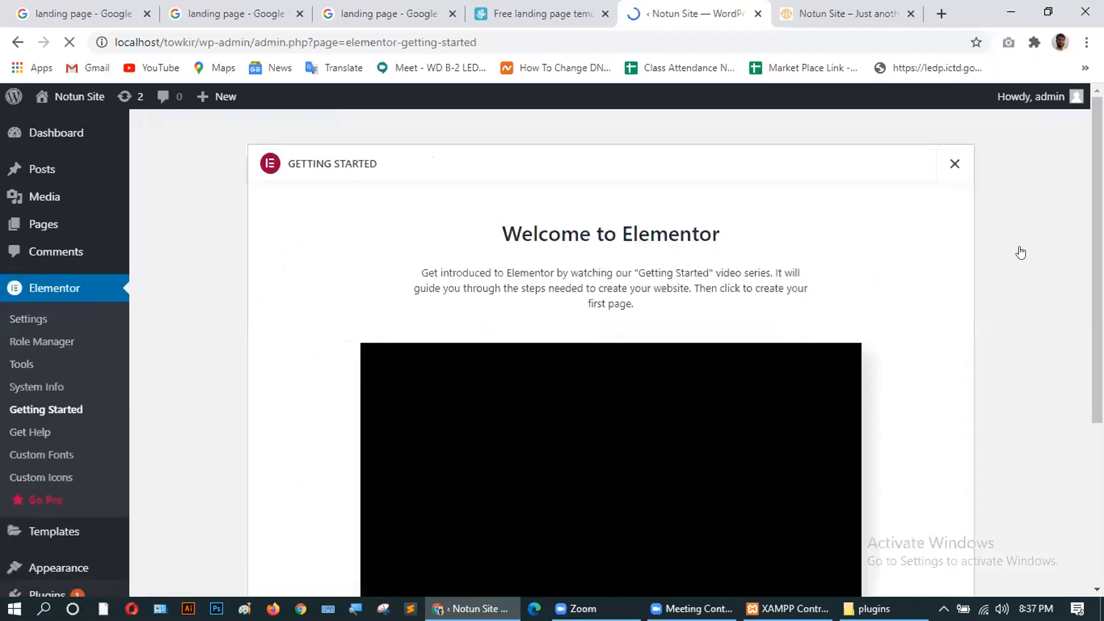
{"action": "scroll", "coordinate": [365, 344], "scroll_direction": "down", "scroll_amount": 3}
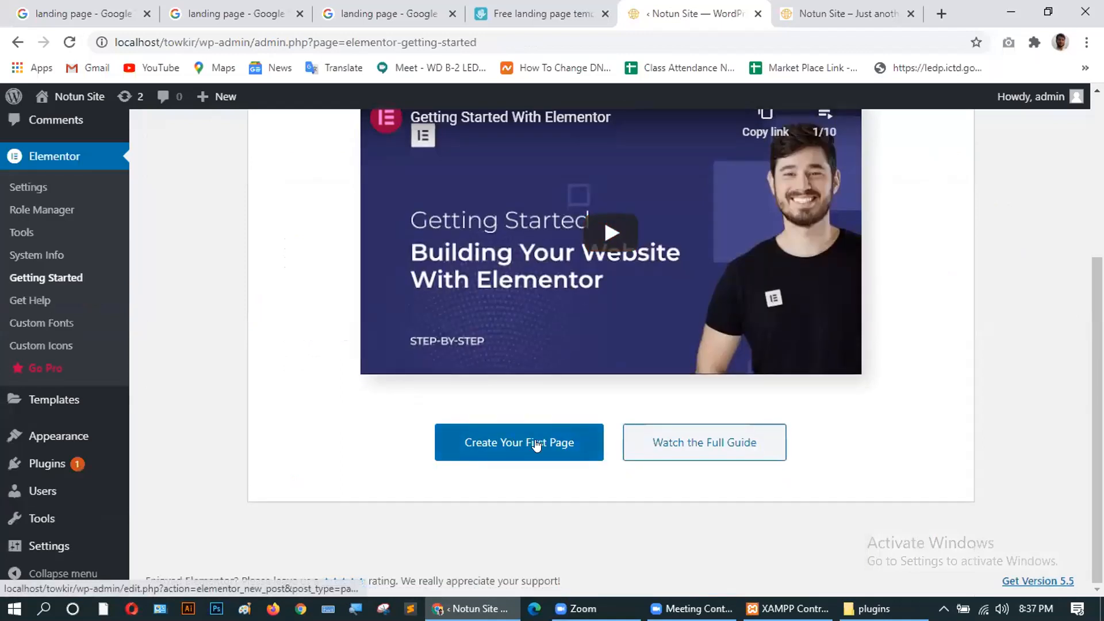
{"action": "scroll", "coordinate": [750, 448], "scroll_direction": "up", "scroll_amount": 4}
{"action": "scroll", "coordinate": [651, 439], "scroll_direction": "down", "scroll_amount": 3}
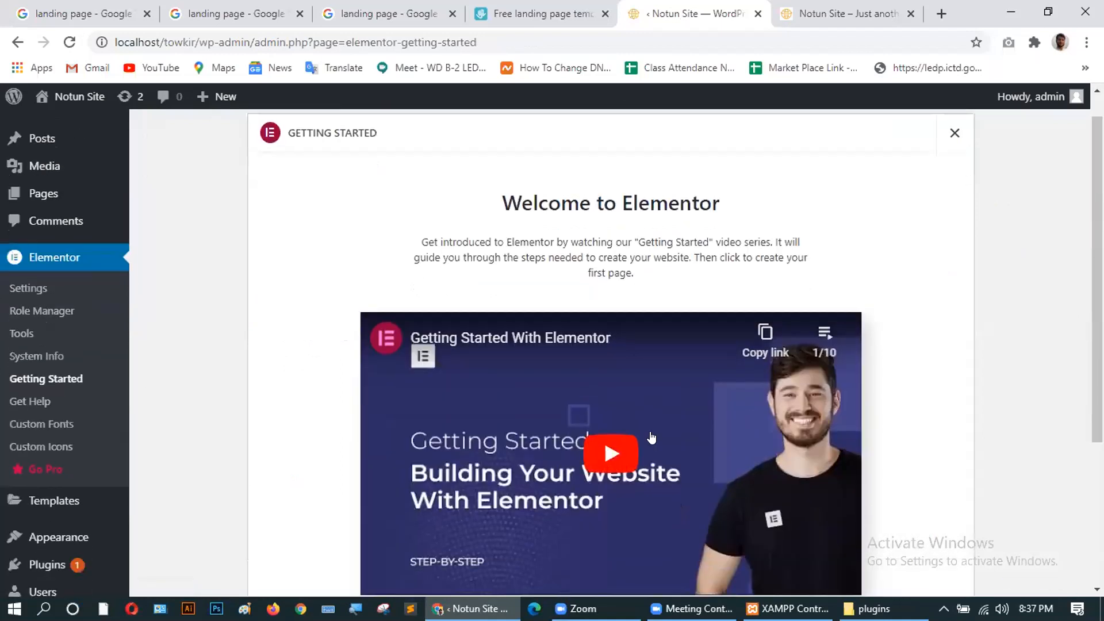
{"action": "scroll", "coordinate": [318, 377], "scroll_direction": "up", "scroll_amount": 4}
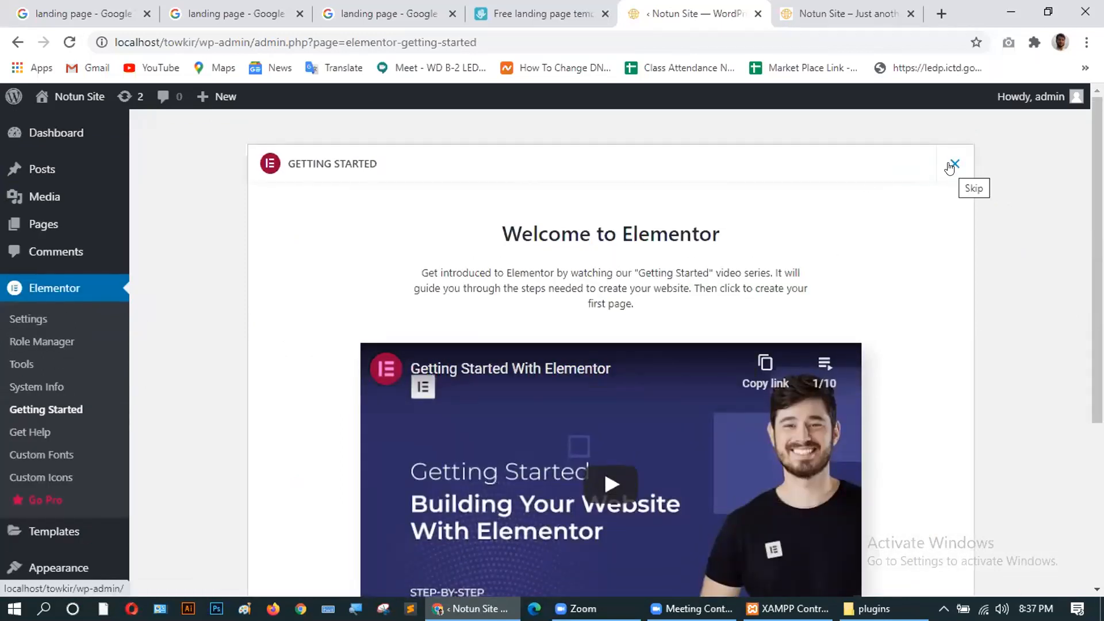
{"action": "scroll", "coordinate": [305, 380], "scroll_direction": "down", "scroll_amount": 4}
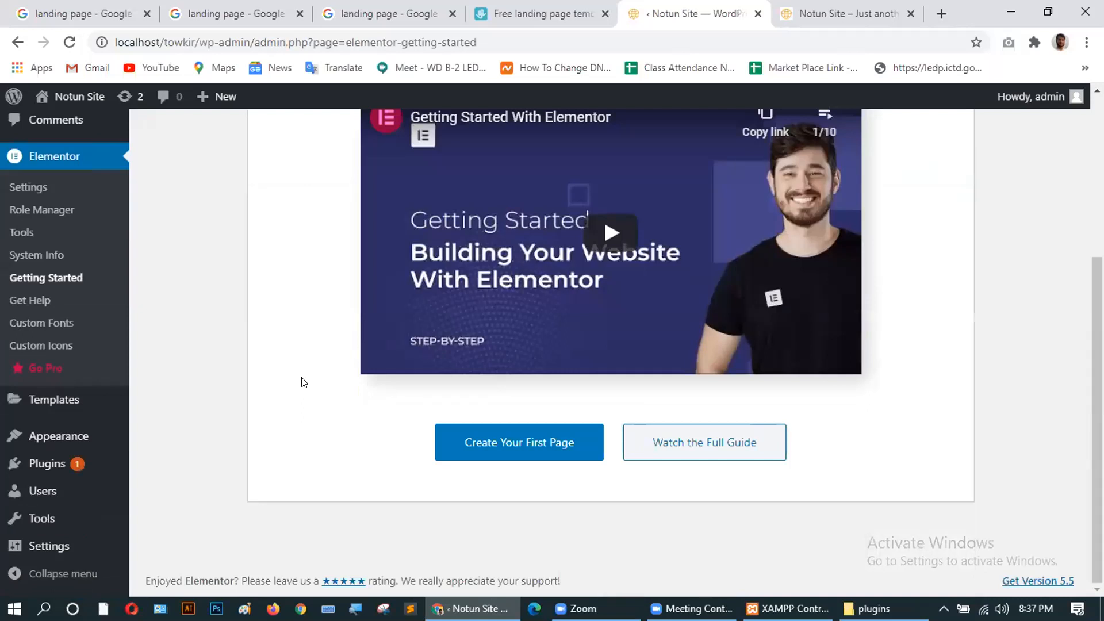
{"action": "scroll", "coordinate": [304, 382], "scroll_direction": "up", "scroll_amount": 4}
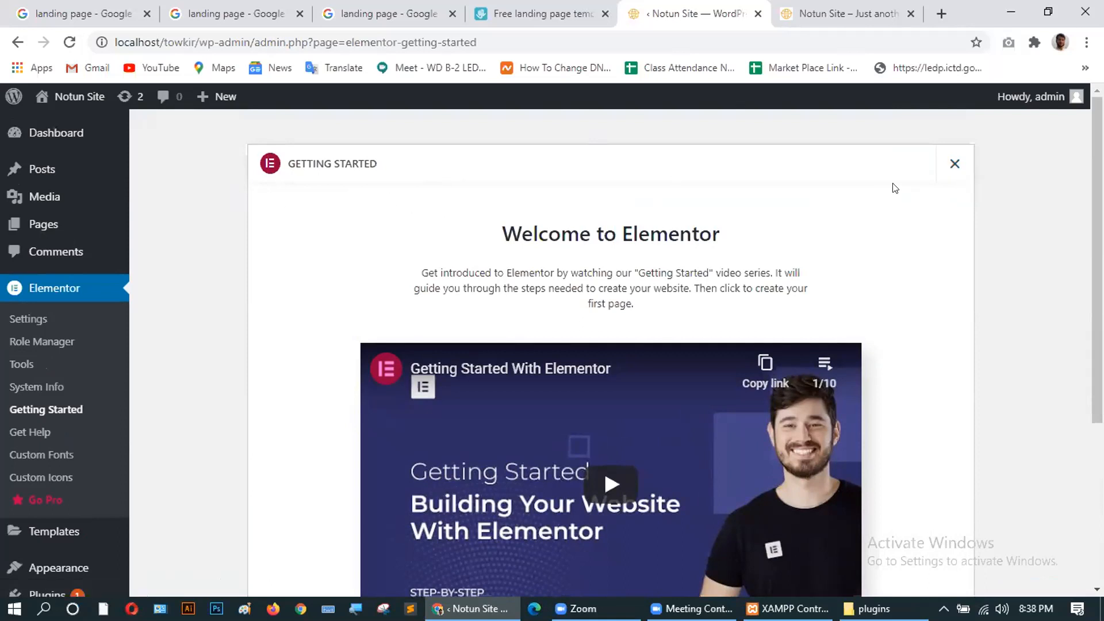
Skip Elementor's Getting Started screen and open Plugins > Installed Plugins.
{"action": "left_click", "coordinate": [954, 165]}
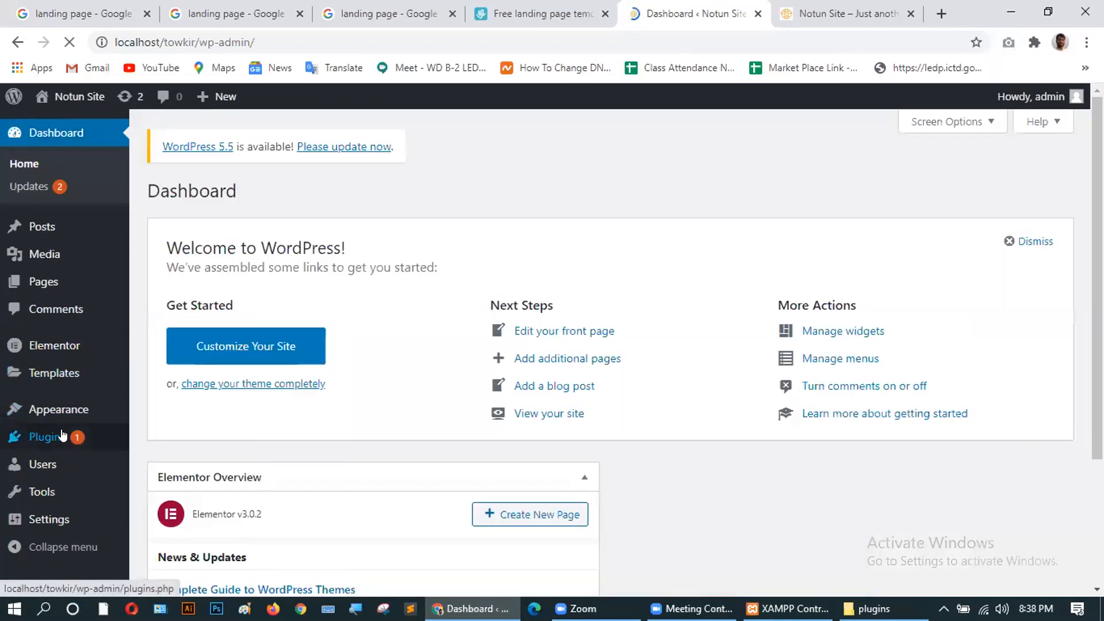
{"action": "left_click", "coordinate": [62, 435]}
{"action": "scroll", "coordinate": [64, 436], "scroll_direction": "down", "scroll_amount": 4}
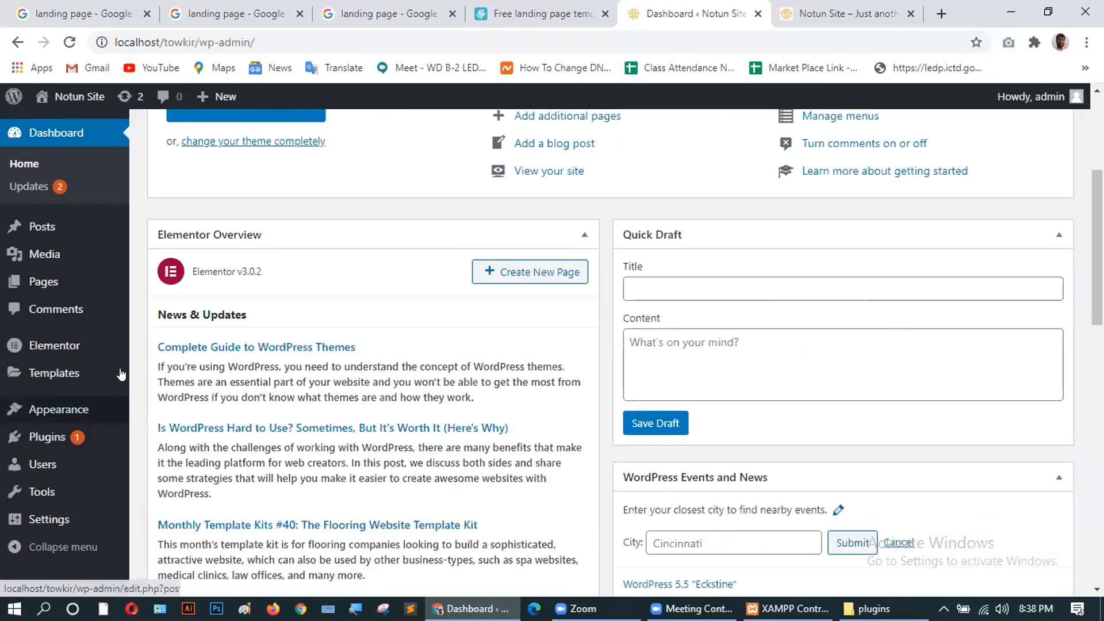
{"action": "mouse_move", "coordinate": [50, 425]}
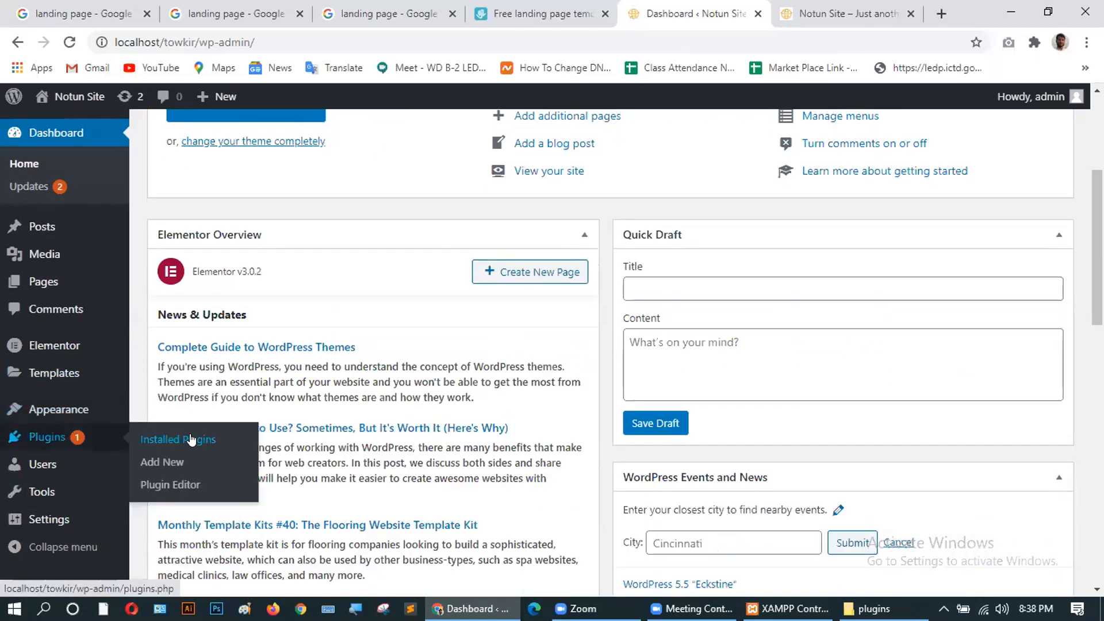
{"action": "left_click", "coordinate": [192, 440]}
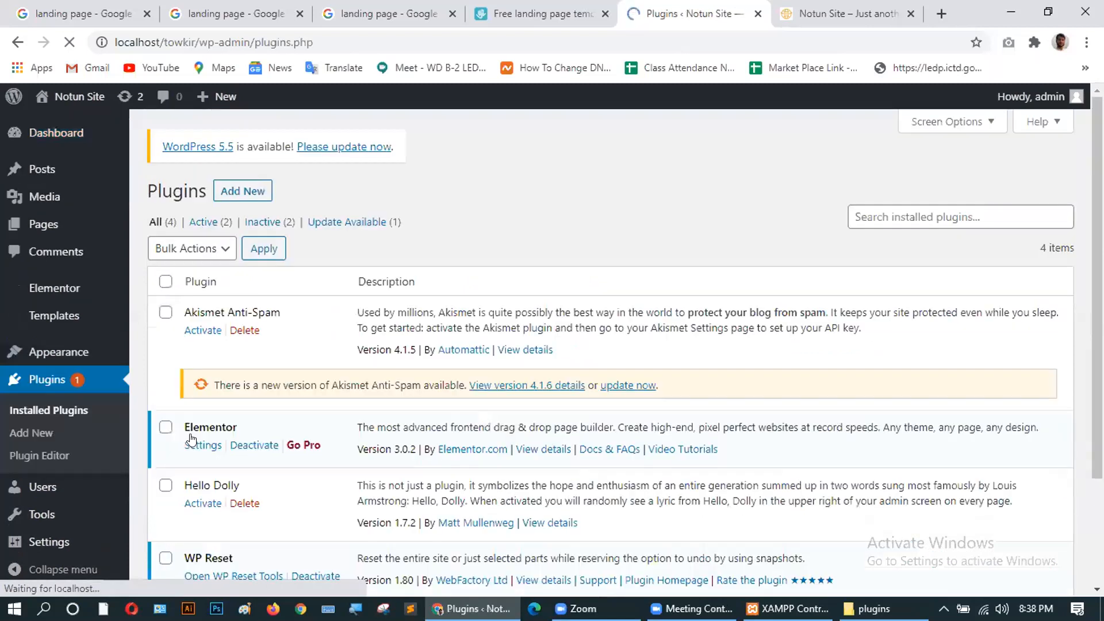
Delete the Hello Dolly and Akismet Anti-Spam plugins, confirming each deletion.
{"action": "scroll", "coordinate": [344, 384], "scroll_direction": "down", "scroll_amount": 1}
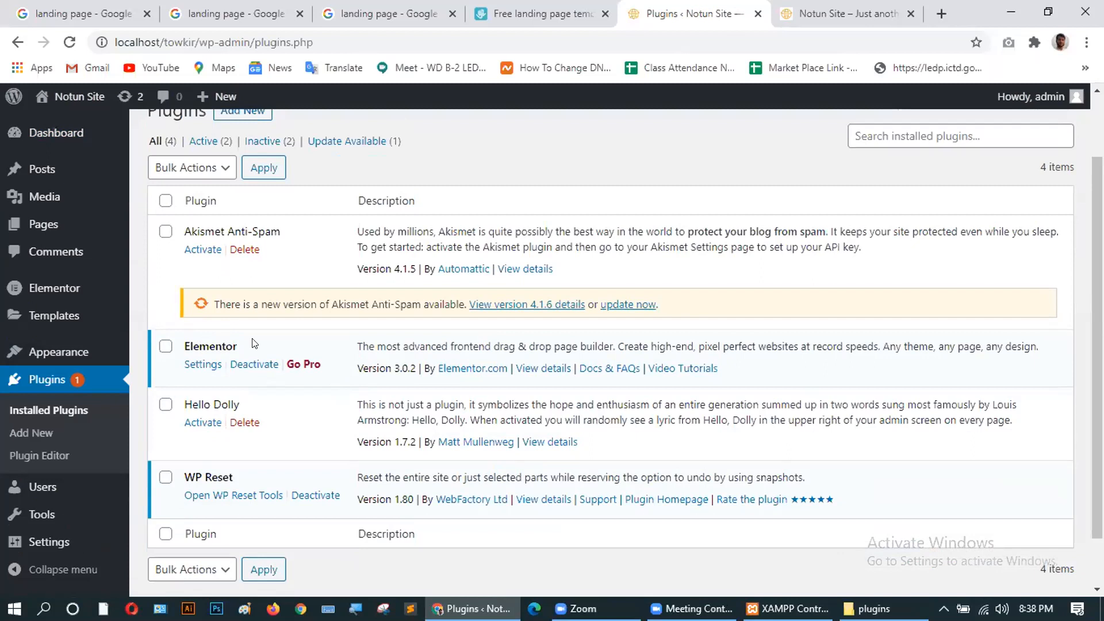
{"action": "scroll", "coordinate": [253, 345], "scroll_direction": "down", "scroll_amount": 1}
{"action": "left_click", "coordinate": [249, 362]}
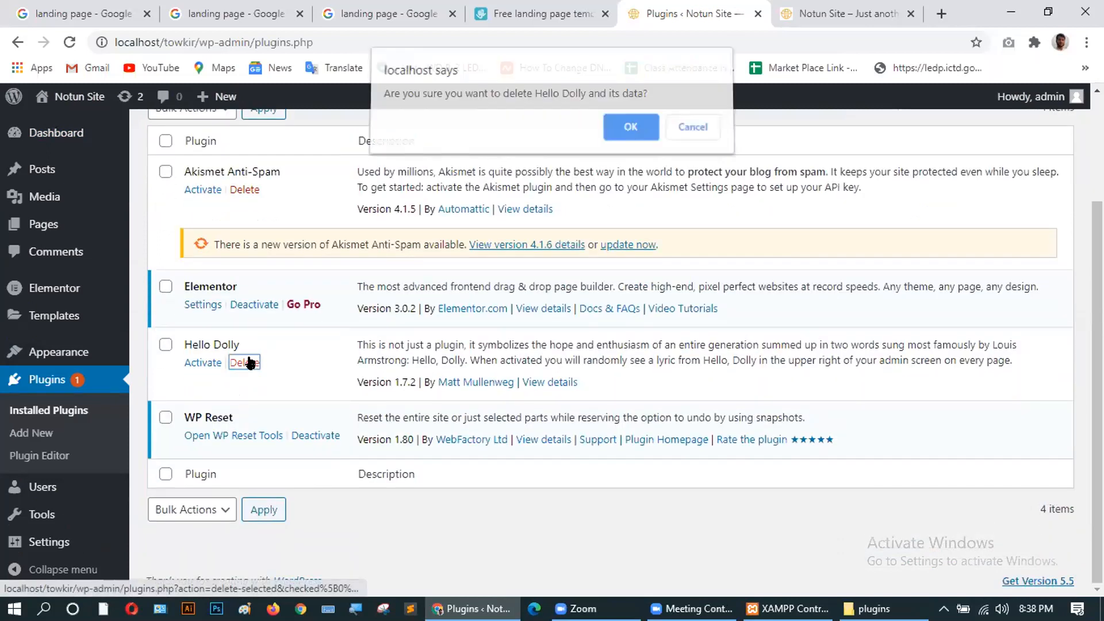
{"action": "left_click", "coordinate": [624, 124]}
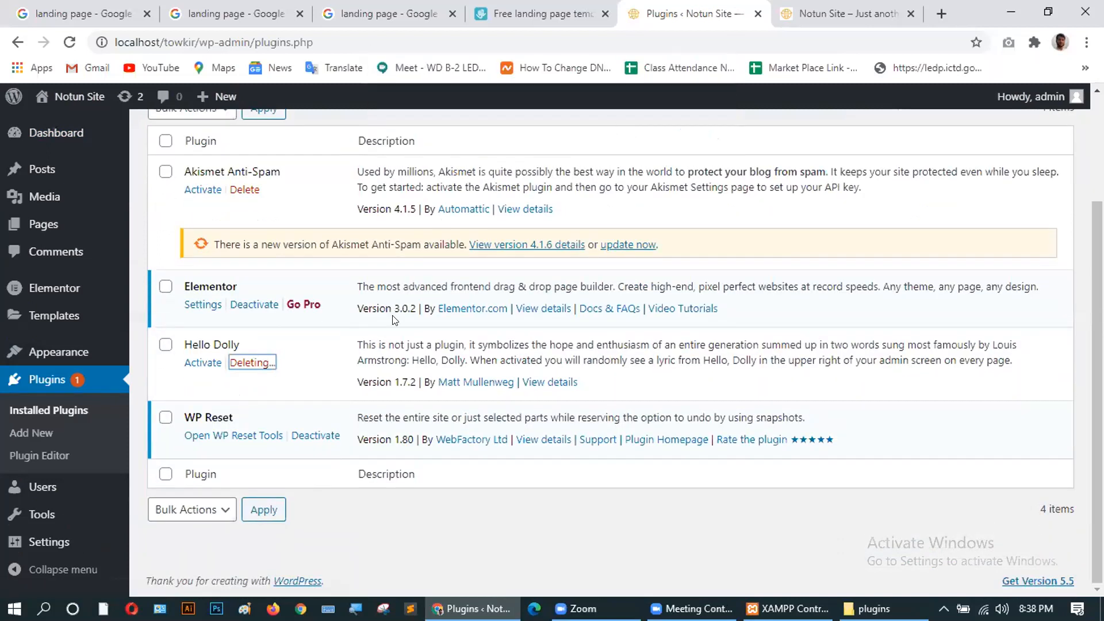
{"action": "scroll", "coordinate": [284, 289], "scroll_direction": "up", "scroll_amount": 3}
{"action": "left_click", "coordinate": [240, 330]}
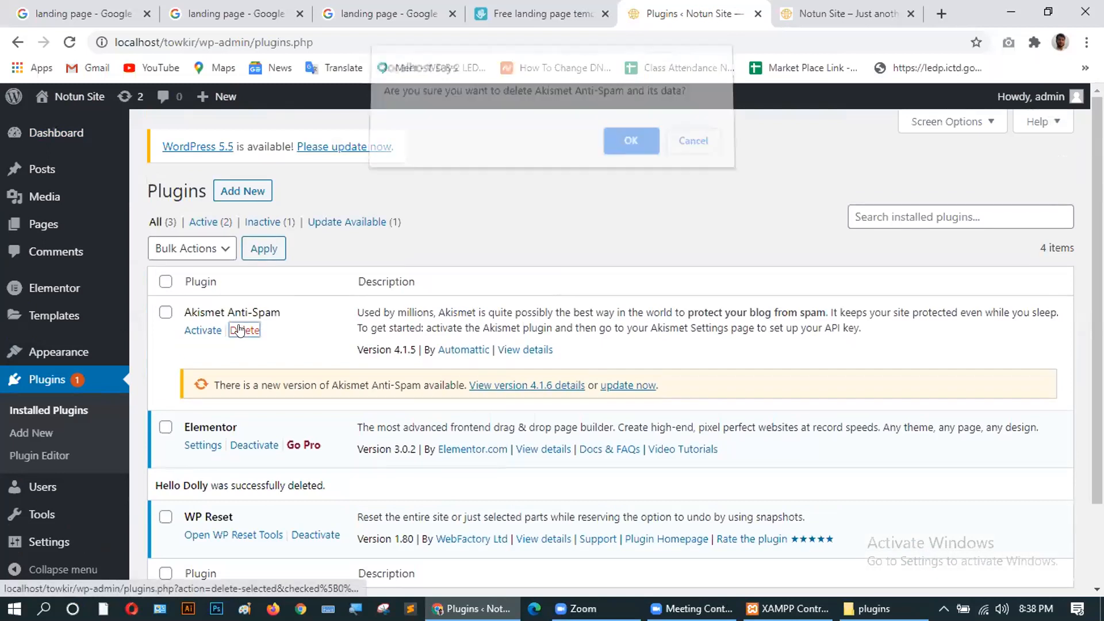
{"action": "left_click", "coordinate": [624, 149]}
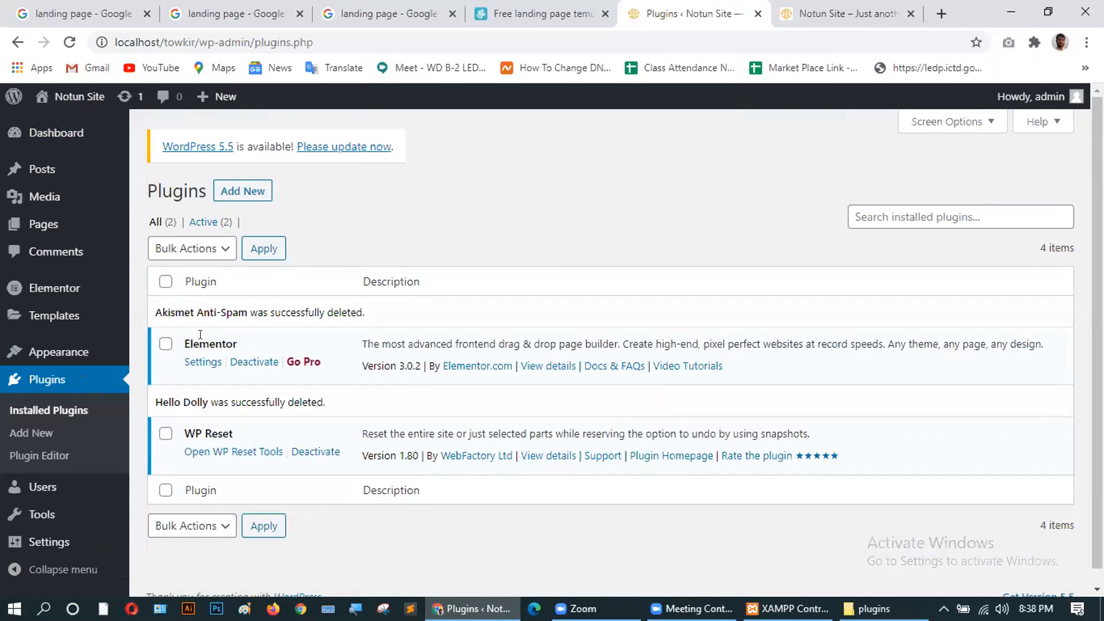
{"action": "scroll", "coordinate": [207, 345], "scroll_direction": "down", "scroll_amount": 1}
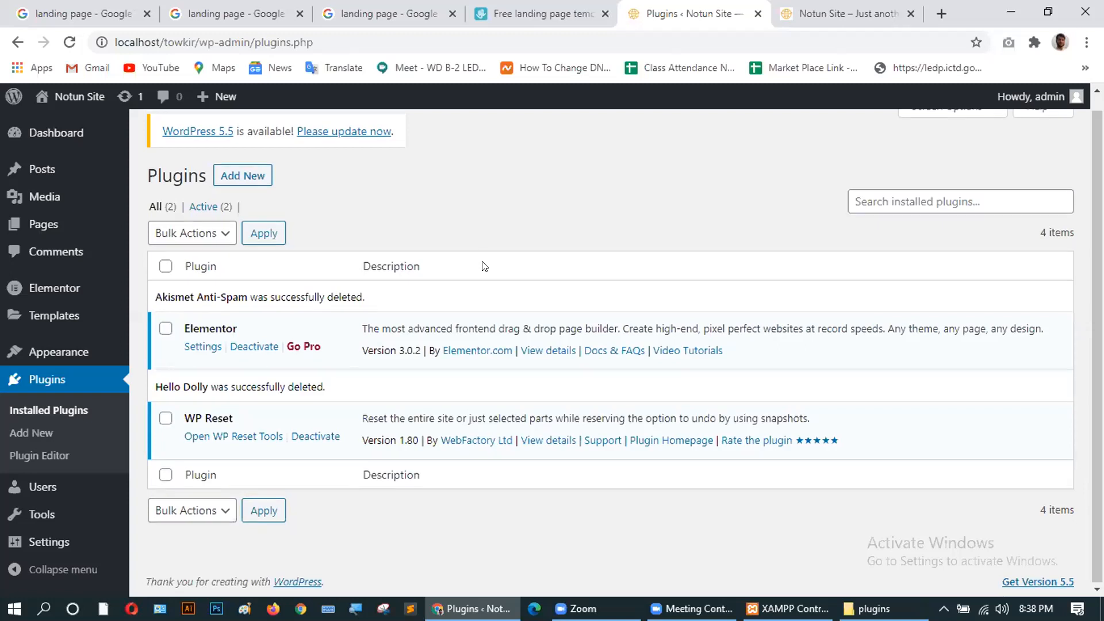
{"action": "scroll", "coordinate": [484, 266], "scroll_direction": "up", "scroll_amount": 1}
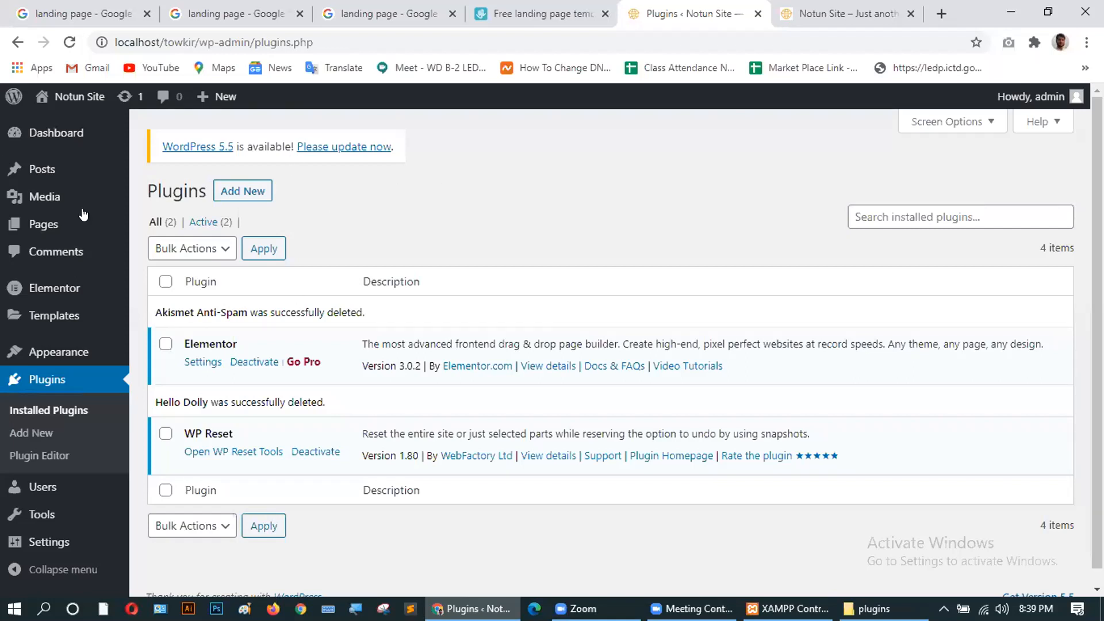
Open a blank Add New Page editor in a separate browser tab and review its settings sidebar.
{"action": "mouse_move", "coordinate": [82, 222]}
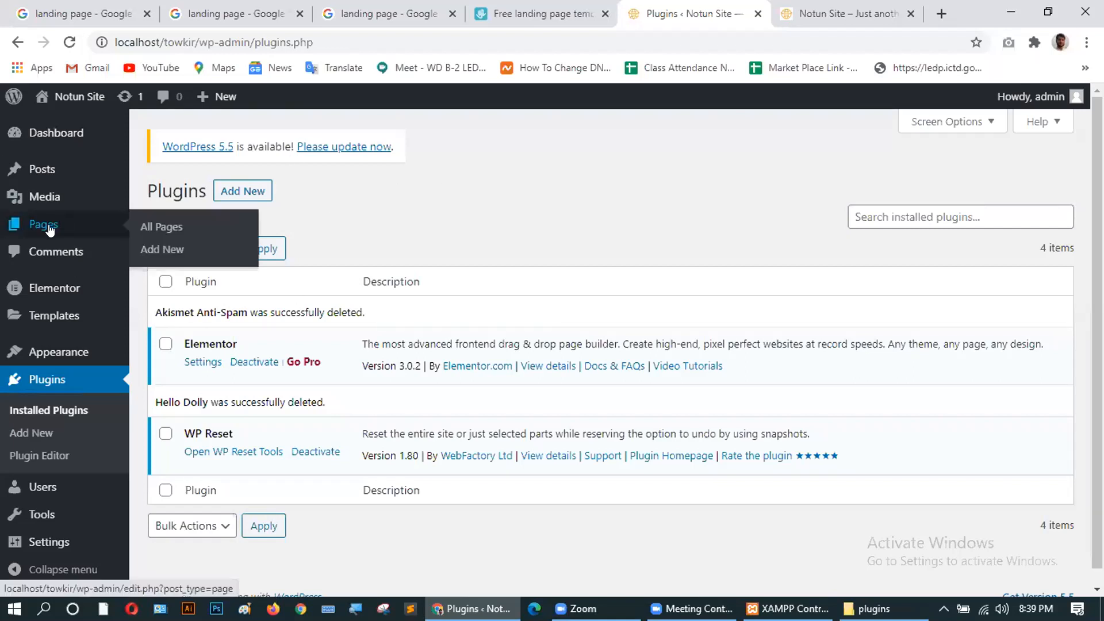
{"action": "middle_click", "coordinate": [161, 251]}
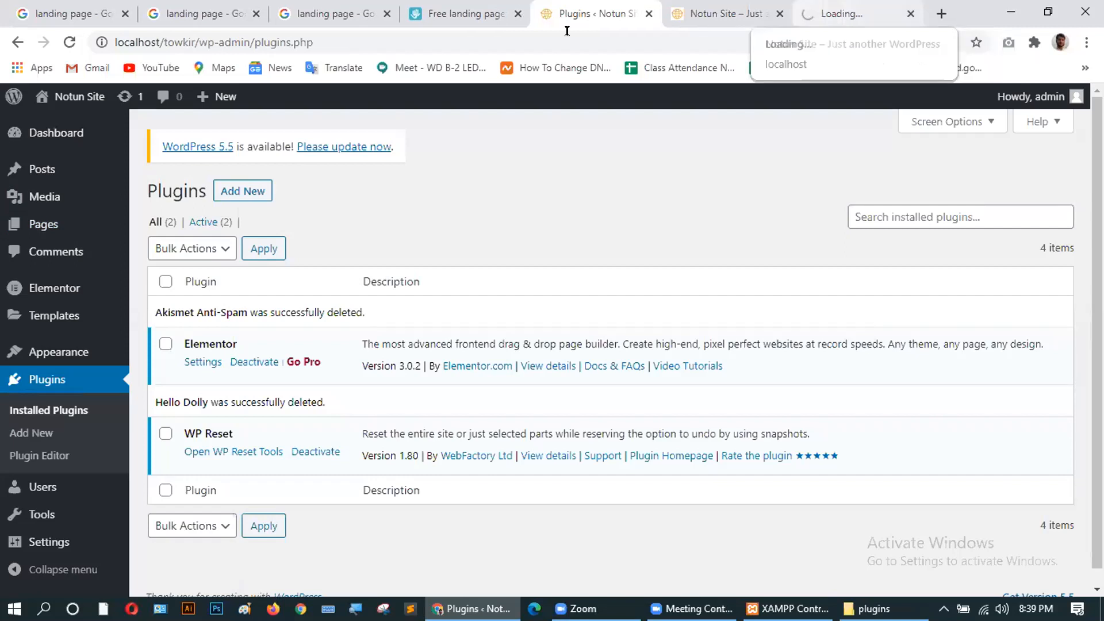
{"action": "left_click", "coordinate": [834, 13]}
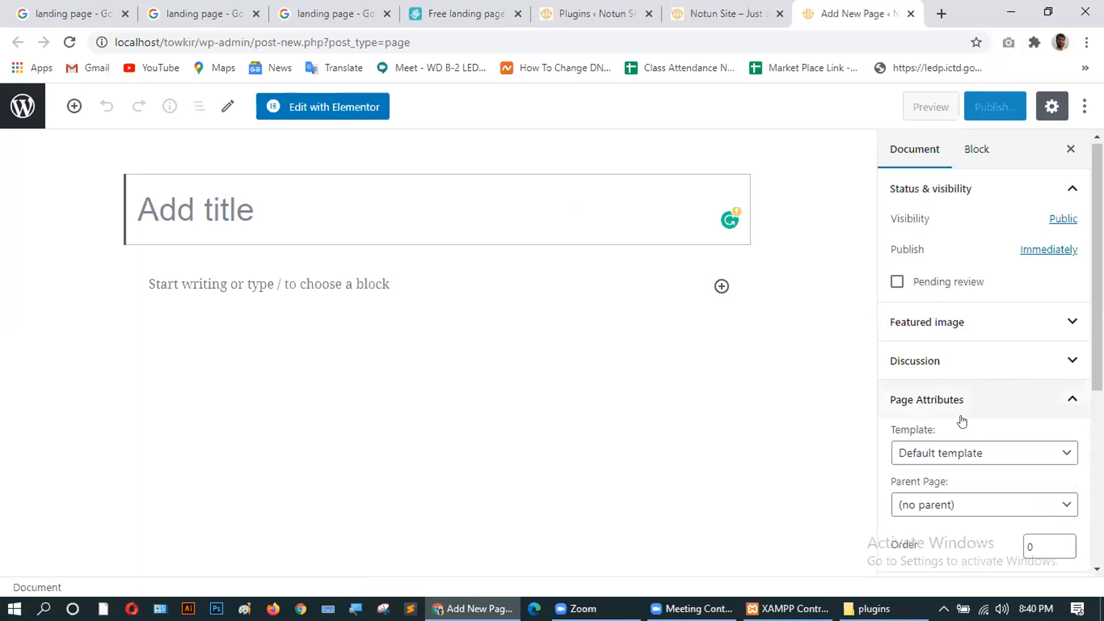
{"action": "scroll", "coordinate": [961, 419], "scroll_direction": "down", "scroll_amount": 4}
{"action": "scroll", "coordinate": [961, 422], "scroll_direction": "down", "scroll_amount": 1}
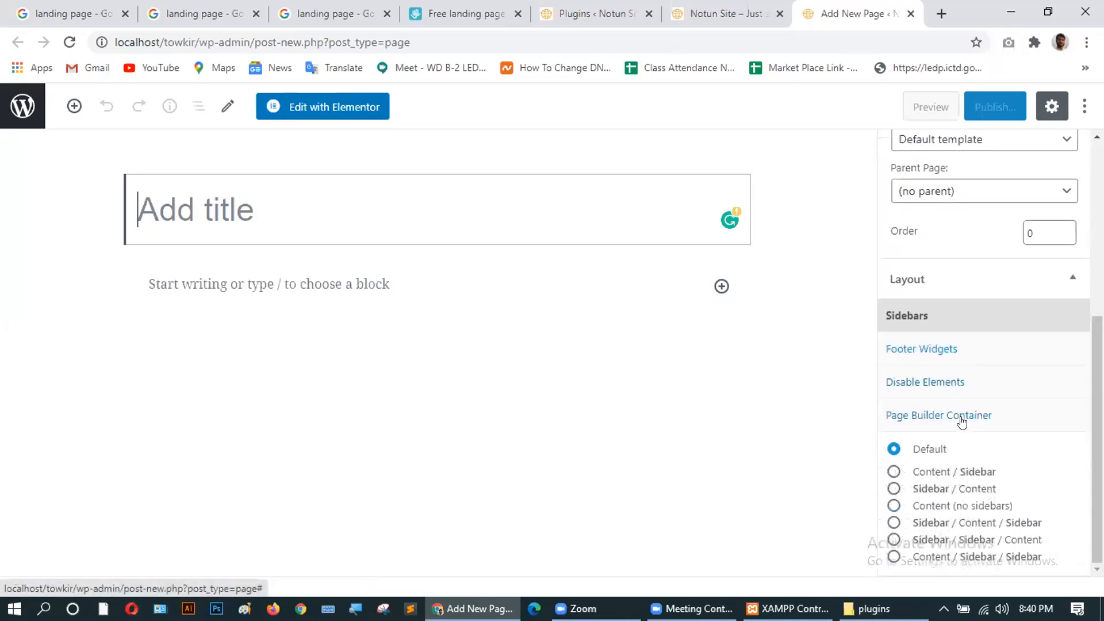
{"action": "scroll", "coordinate": [891, 395], "scroll_direction": "up", "scroll_amount": 3}
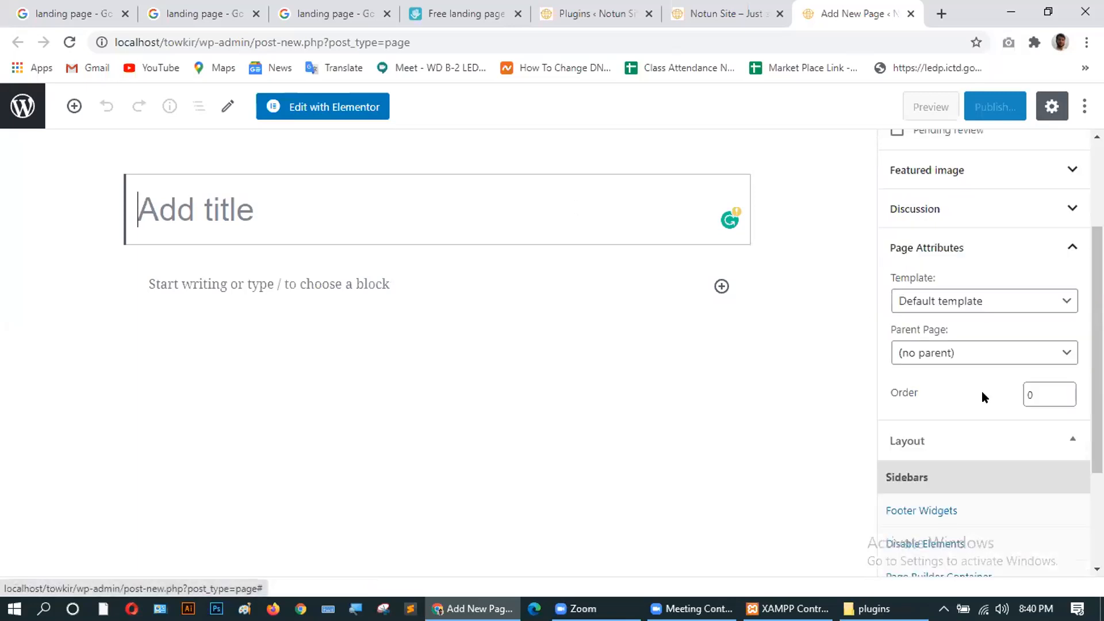
{"action": "scroll", "coordinate": [951, 383], "scroll_direction": "up", "scroll_amount": 3}
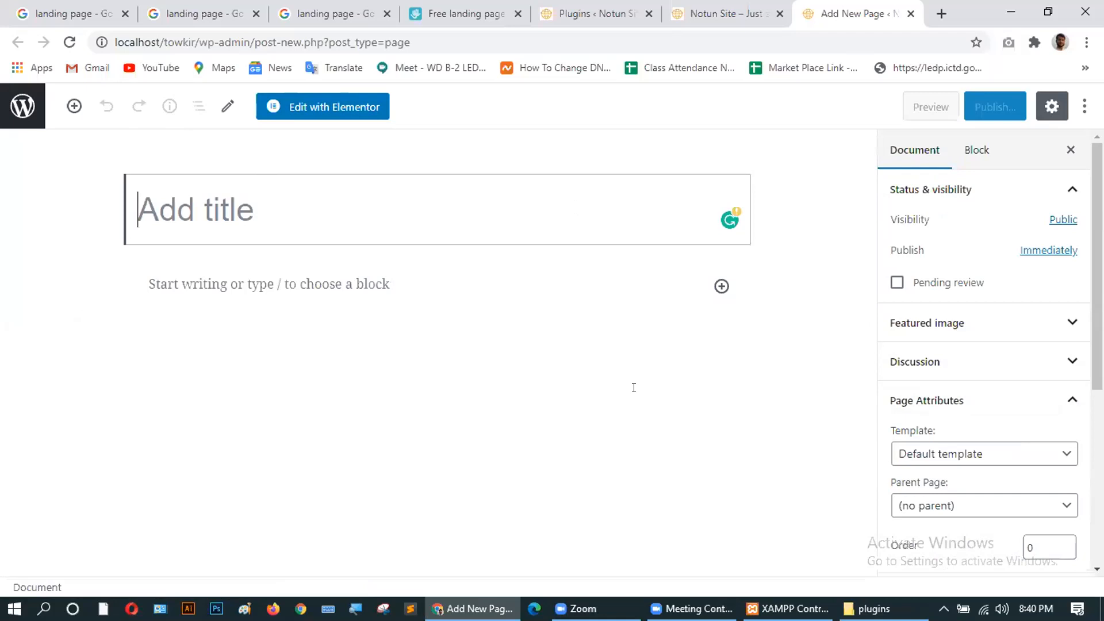
Close the Teamgate landing-page reference tab and return to the WordPress Add New Page editor.
{"action": "left_click", "coordinate": [444, 12]}
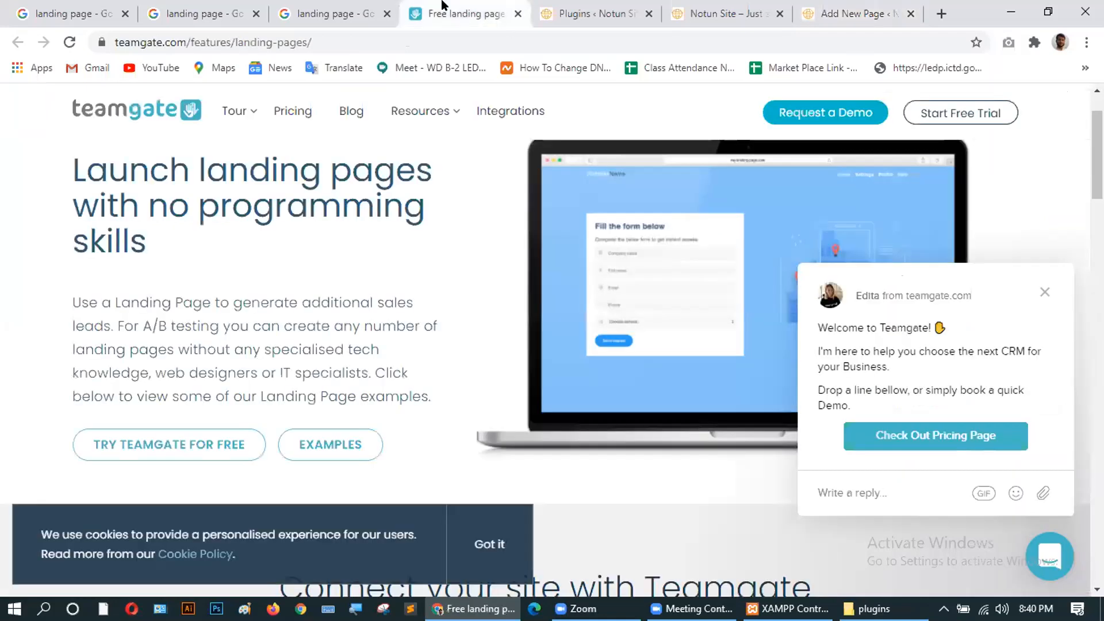
{"action": "left_click", "coordinate": [307, 12]}
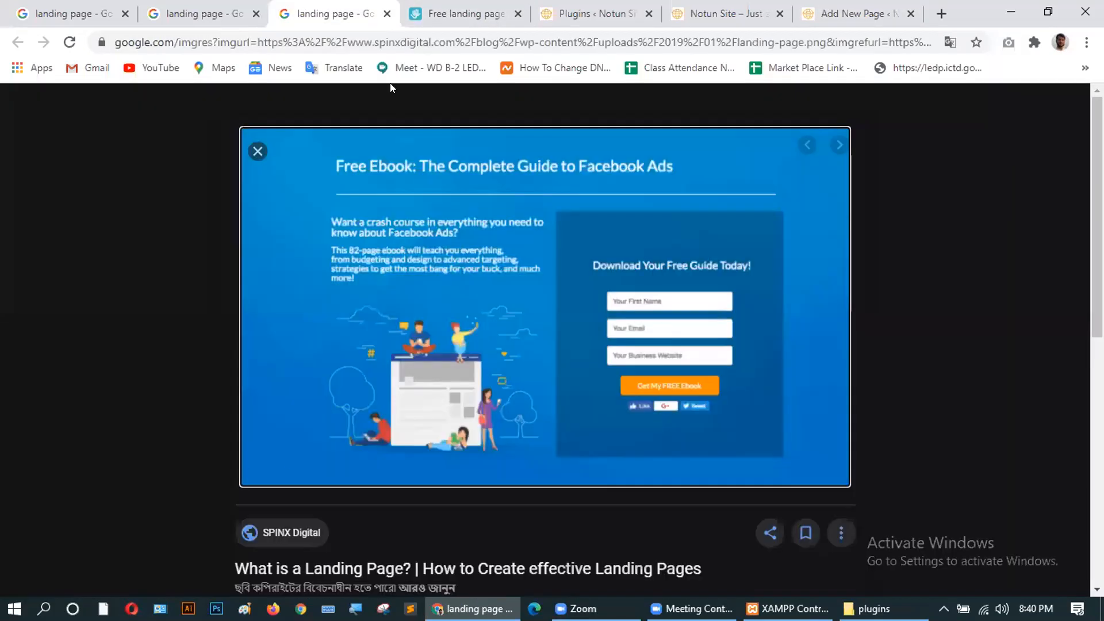
{"action": "left_click", "coordinate": [465, 12]}
{"action": "left_click", "coordinate": [517, 14]}
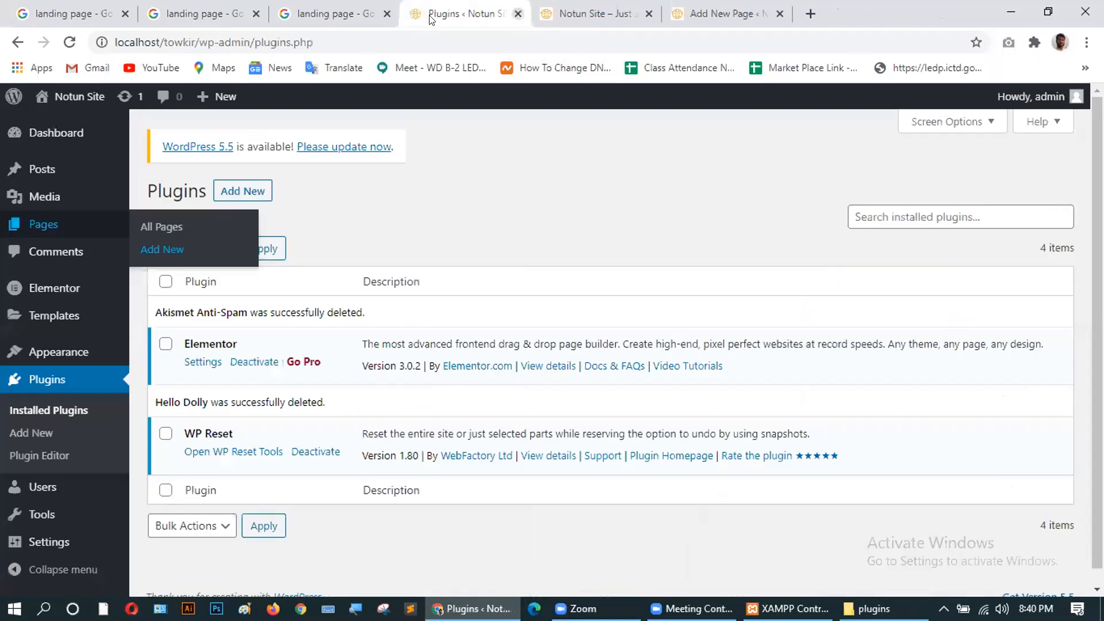
{"action": "left_click", "coordinate": [322, 15]}
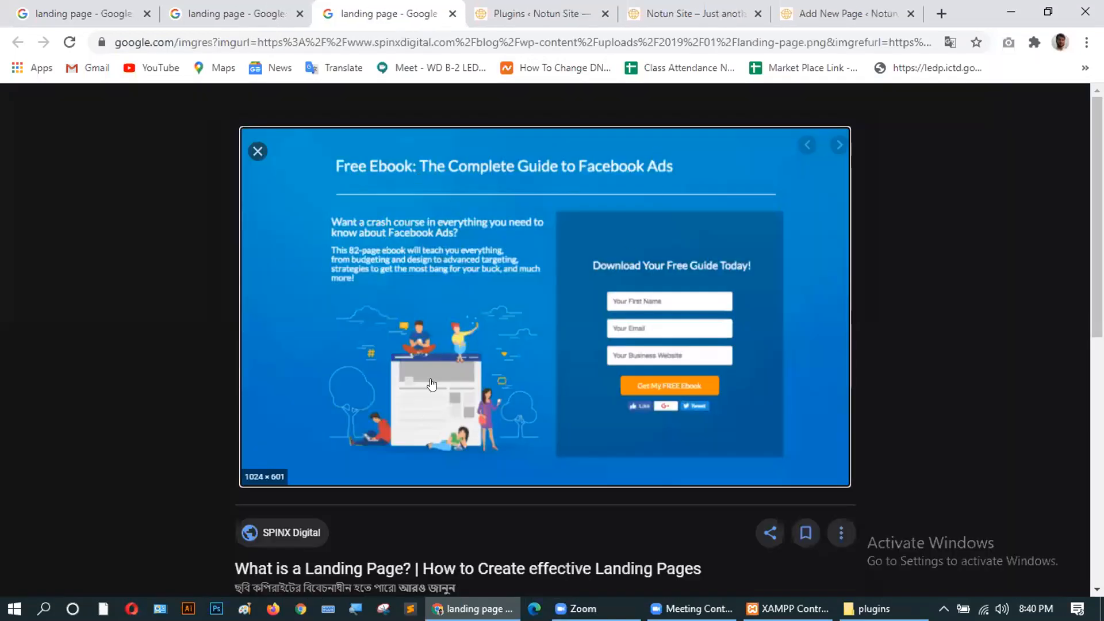
{"action": "left_click", "coordinate": [804, 11]}
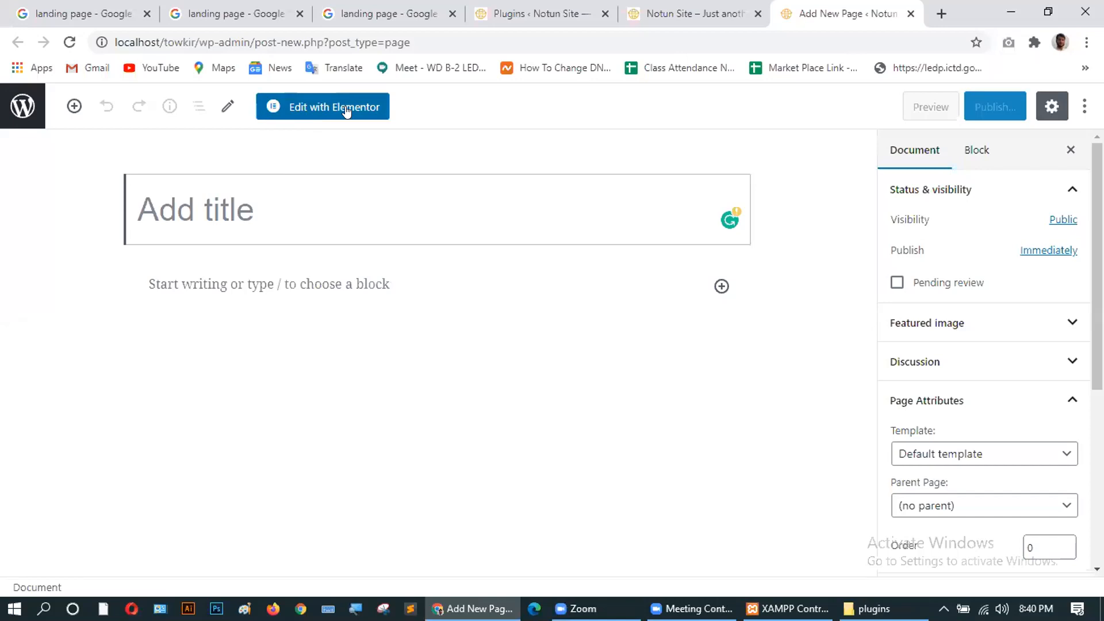
Launch Edit with Elementor, which saves the new page as draft Elementor #28.
{"action": "left_click", "coordinate": [309, 108]}
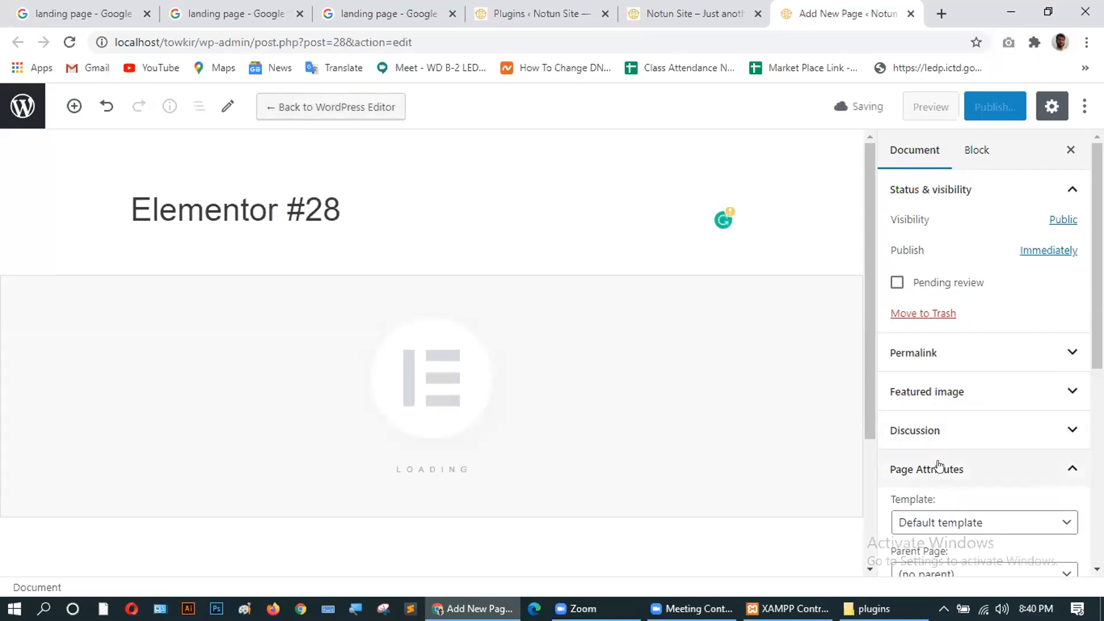
{"action": "scroll", "coordinate": [809, 346], "scroll_direction": "down", "scroll_amount": 3}
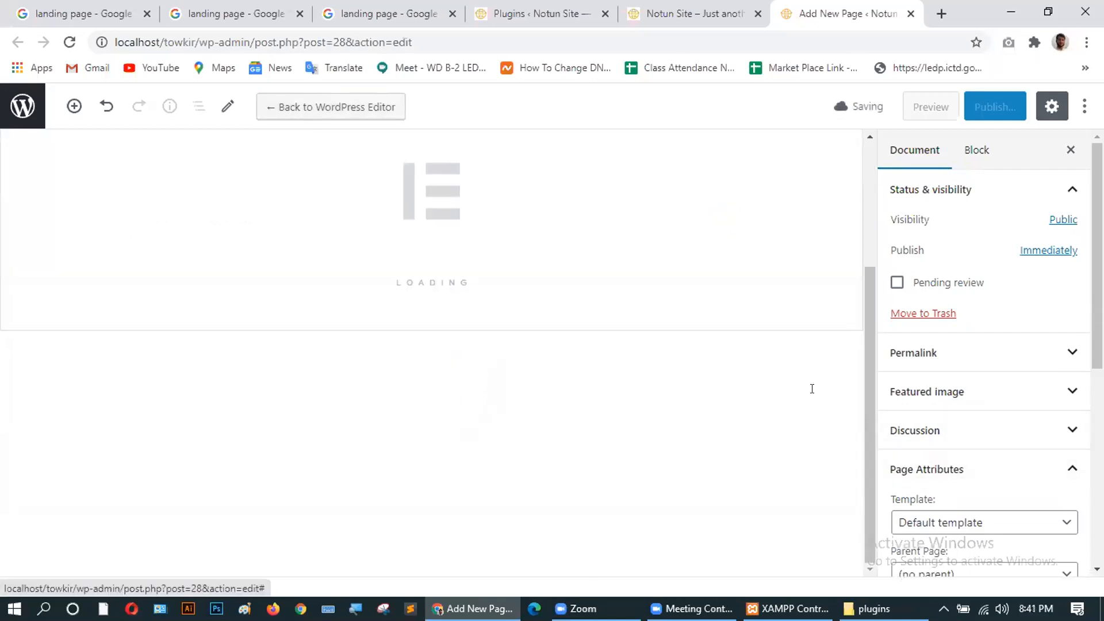
{"action": "scroll", "coordinate": [812, 389], "scroll_direction": "up", "scroll_amount": 3}
{"action": "scroll", "coordinate": [1021, 407], "scroll_direction": "down", "scroll_amount": 5}
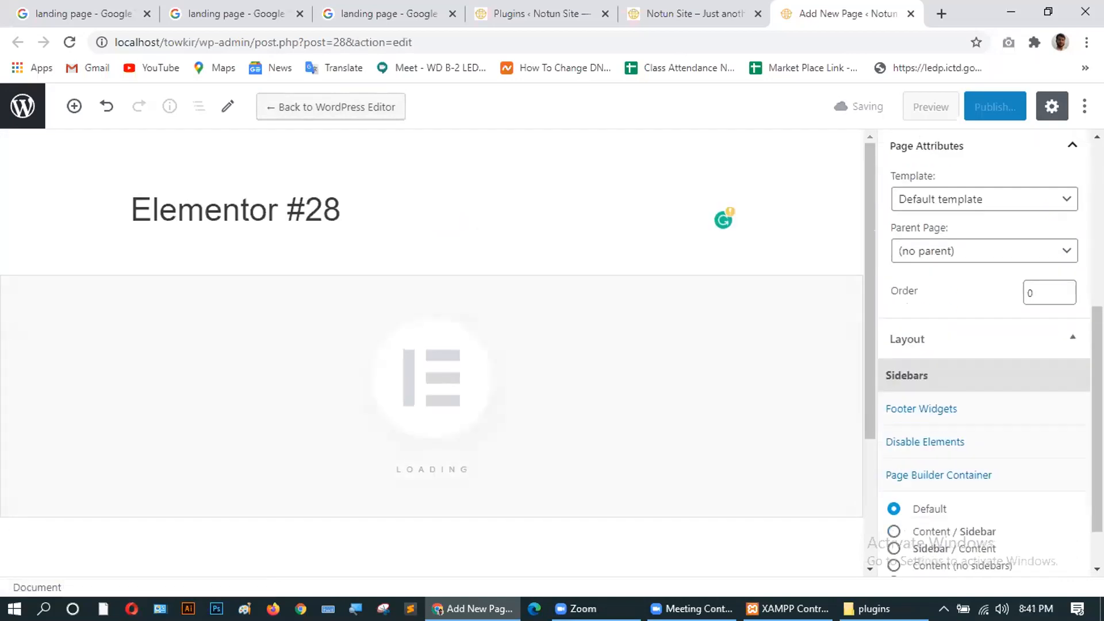
{"action": "scroll", "coordinate": [937, 252], "scroll_direction": "up", "scroll_amount": 2}
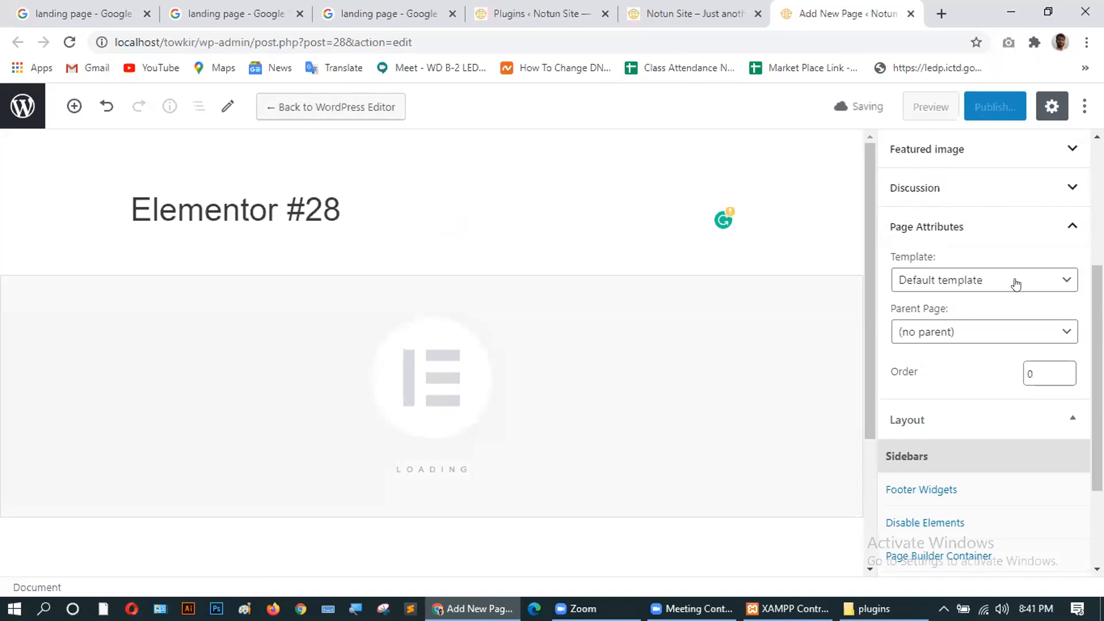
Set the page template to Elementor Canvas and clear the Elementor #28 title.
{"action": "left_click", "coordinate": [979, 279]}
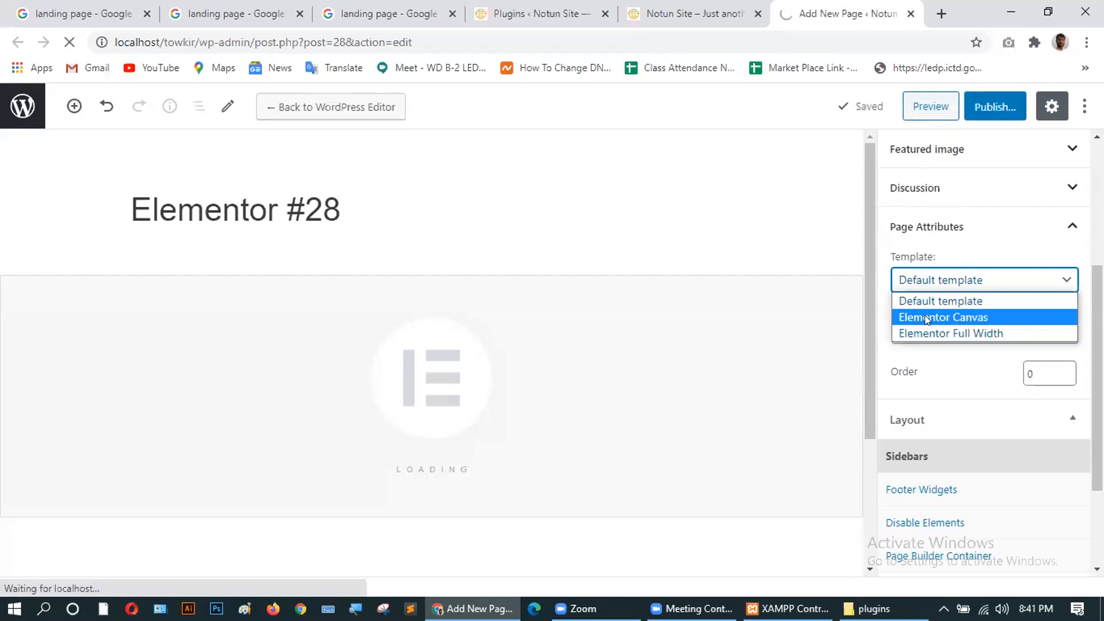
{"action": "left_click", "coordinate": [927, 318]}
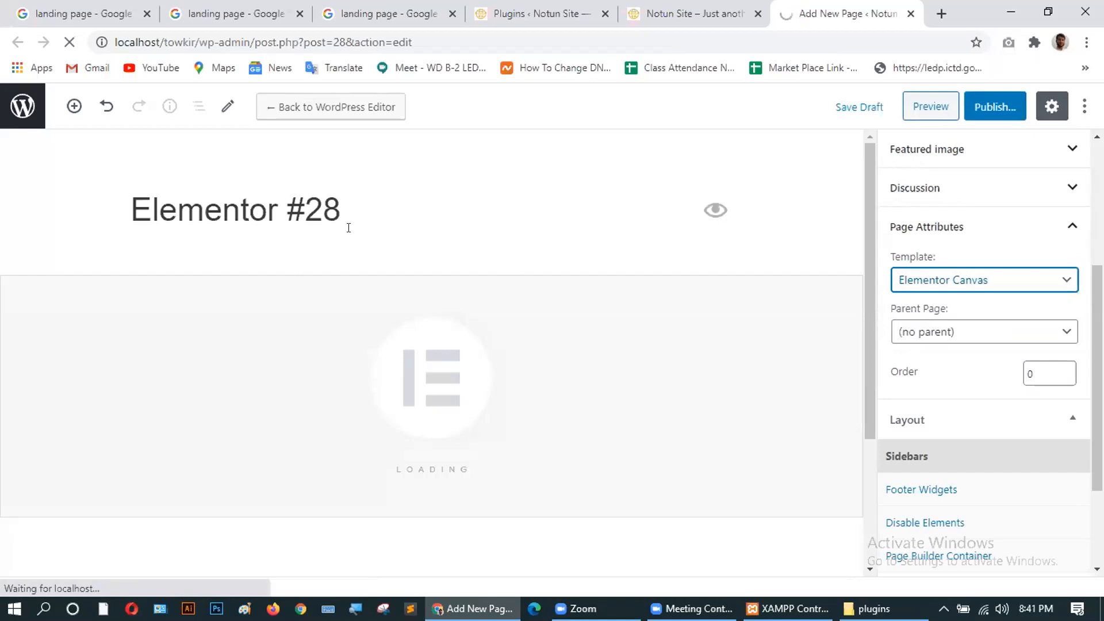
{"action": "left_click_drag", "start_coordinate": [345, 203], "coordinate": [126, 195]}
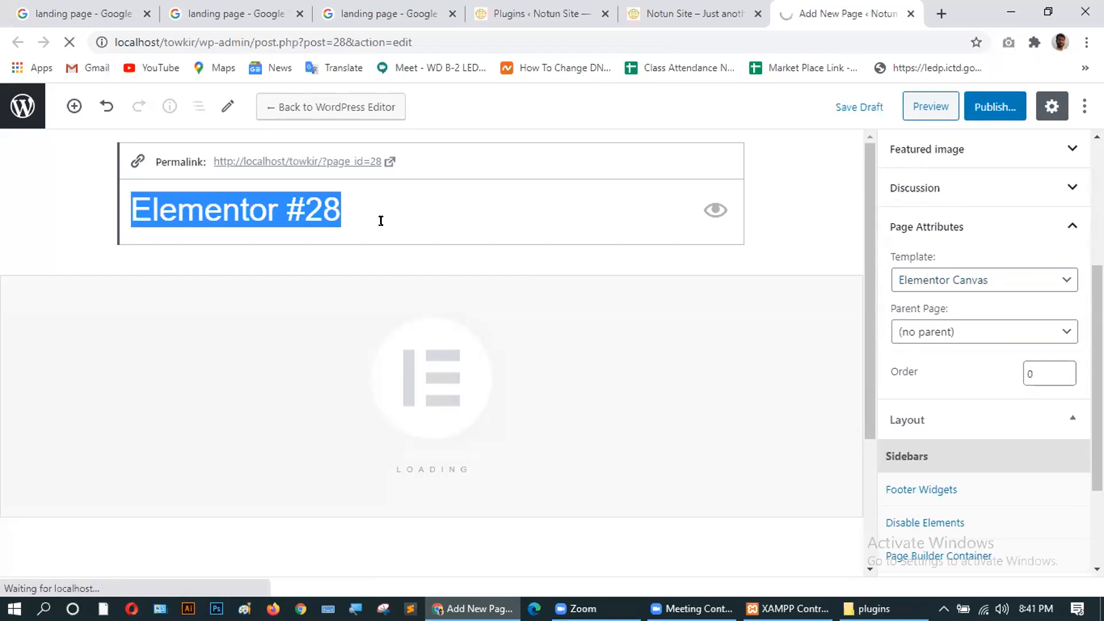
{"action": "key", "text": "BackSpace"}
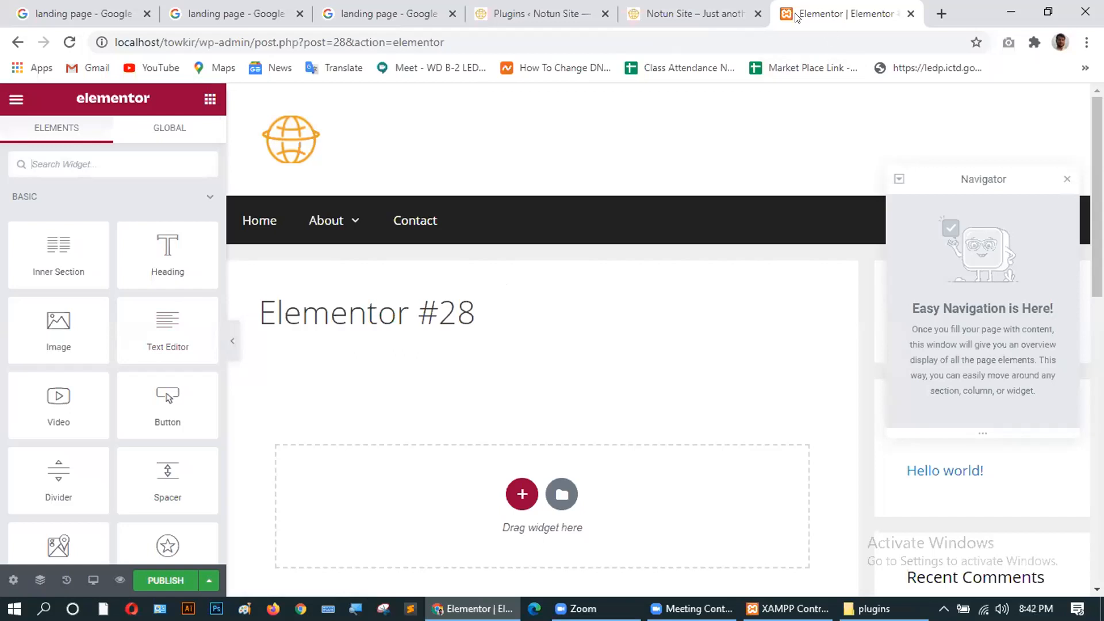
Back in the WordPress editor, set the page template to Elementor Canvas.
{"action": "left_click", "coordinate": [17, 42]}
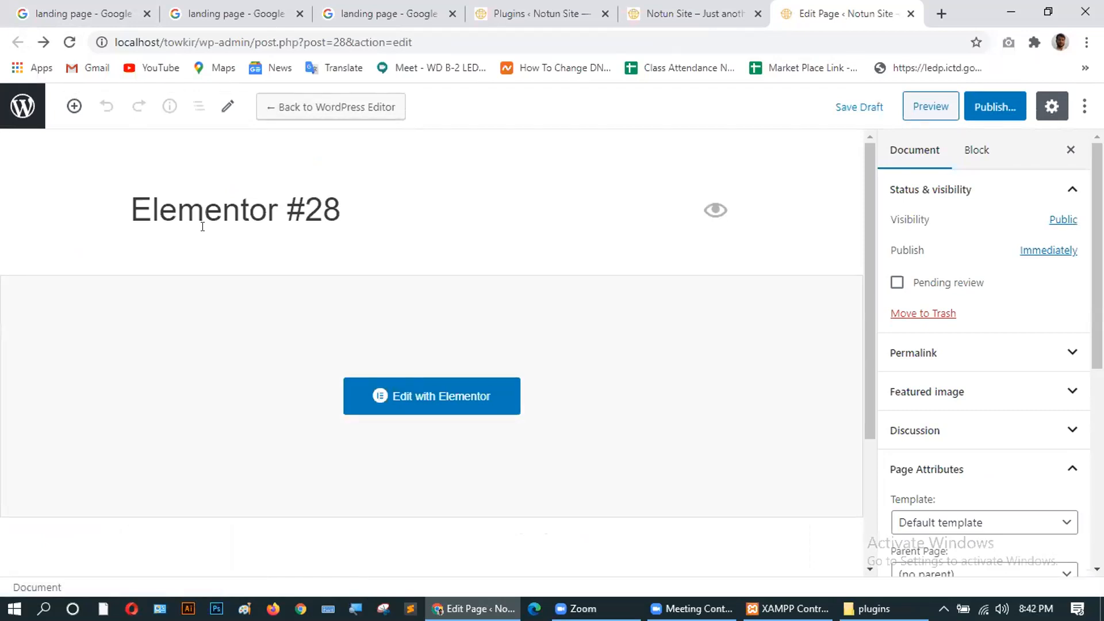
{"action": "scroll", "coordinate": [421, 342], "scroll_direction": "down", "scroll_amount": 3}
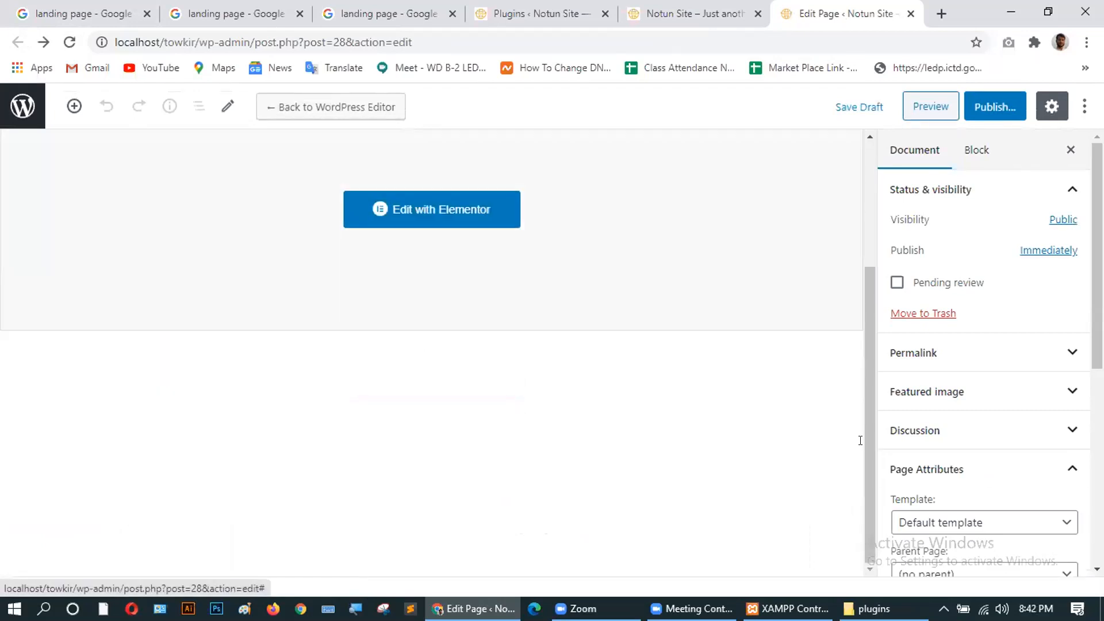
{"action": "scroll", "coordinate": [989, 534], "scroll_direction": "down", "scroll_amount": 3}
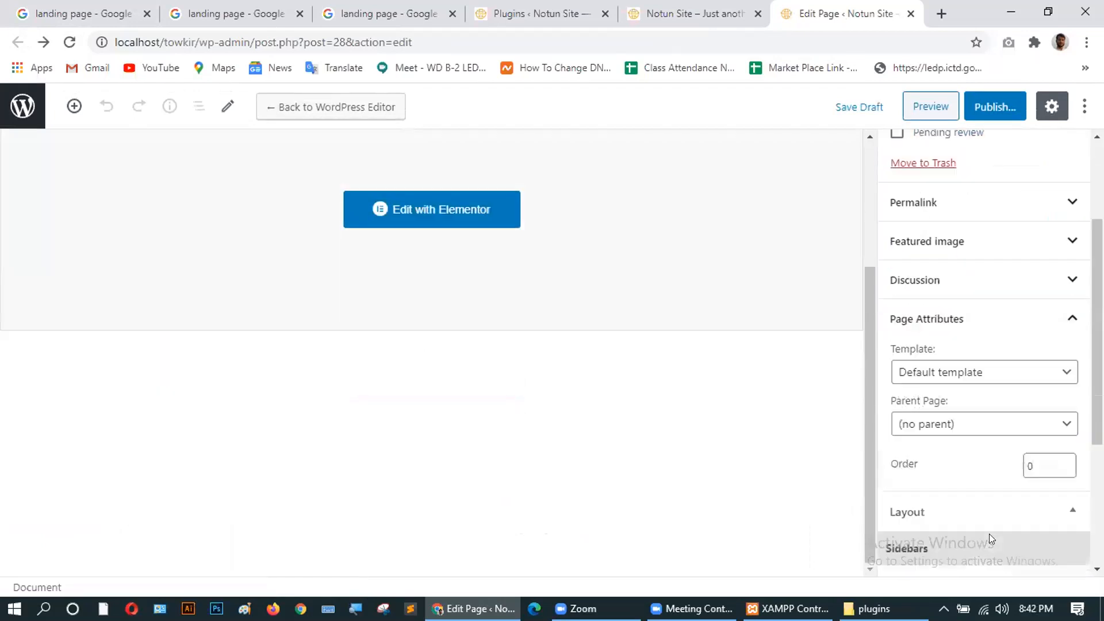
{"action": "left_click", "coordinate": [954, 365]}
{"action": "left_click", "coordinate": [952, 397]}
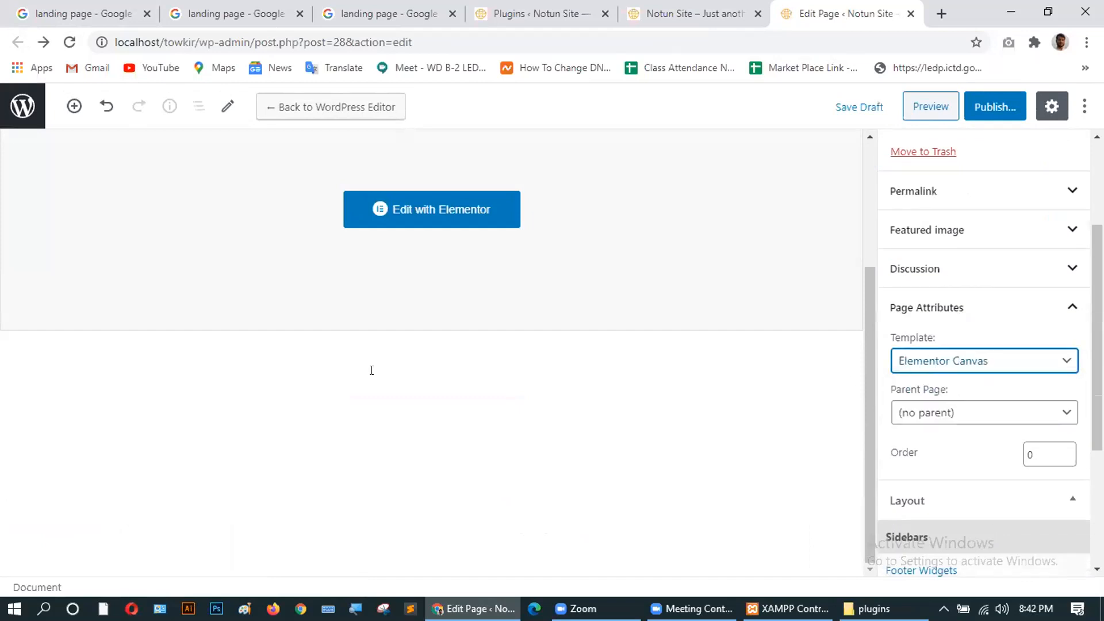
{"action": "scroll", "coordinate": [369, 370], "scroll_direction": "up", "scroll_amount": 3}
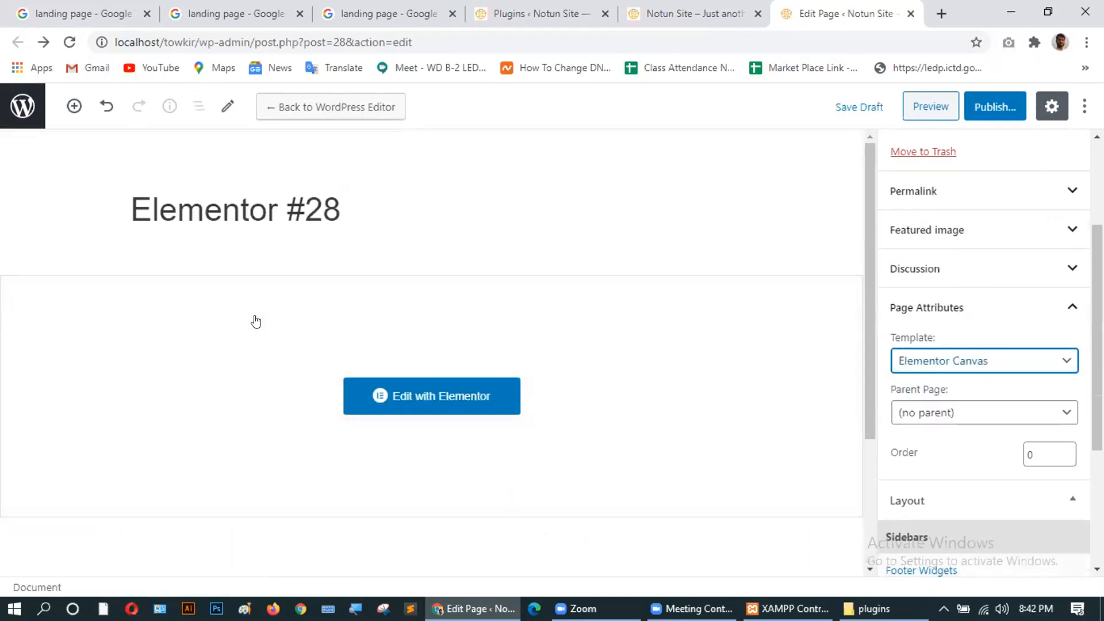
Replace the Elementor #28 title with 'S' and reopen the page in Elementor.
{"action": "triple_click", "coordinate": [240, 206]}
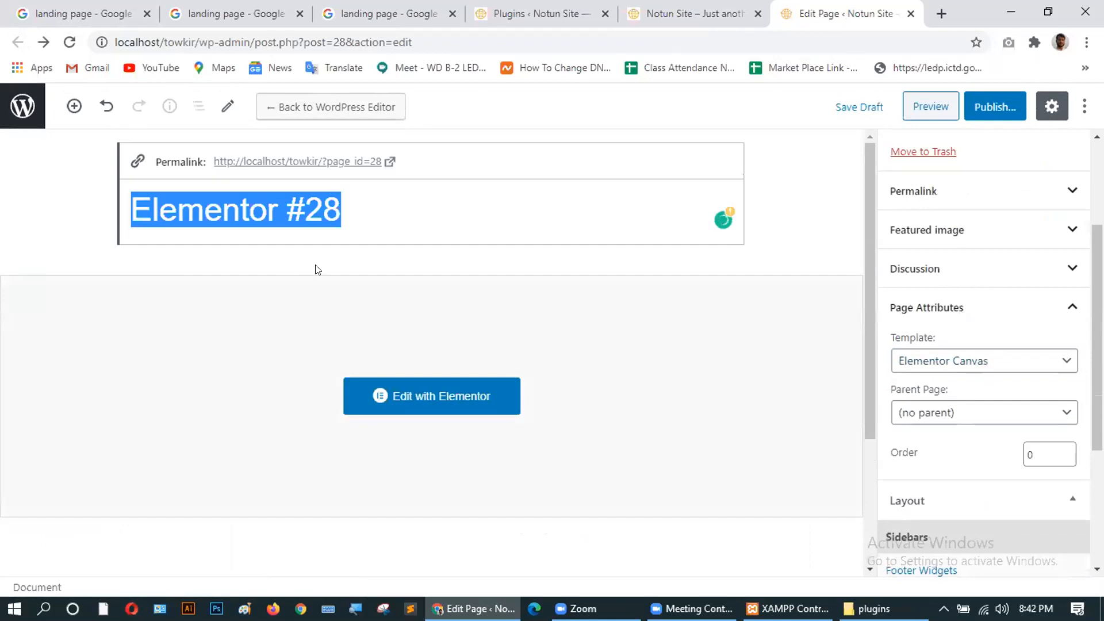
{"action": "key", "text": "BackSpace"}
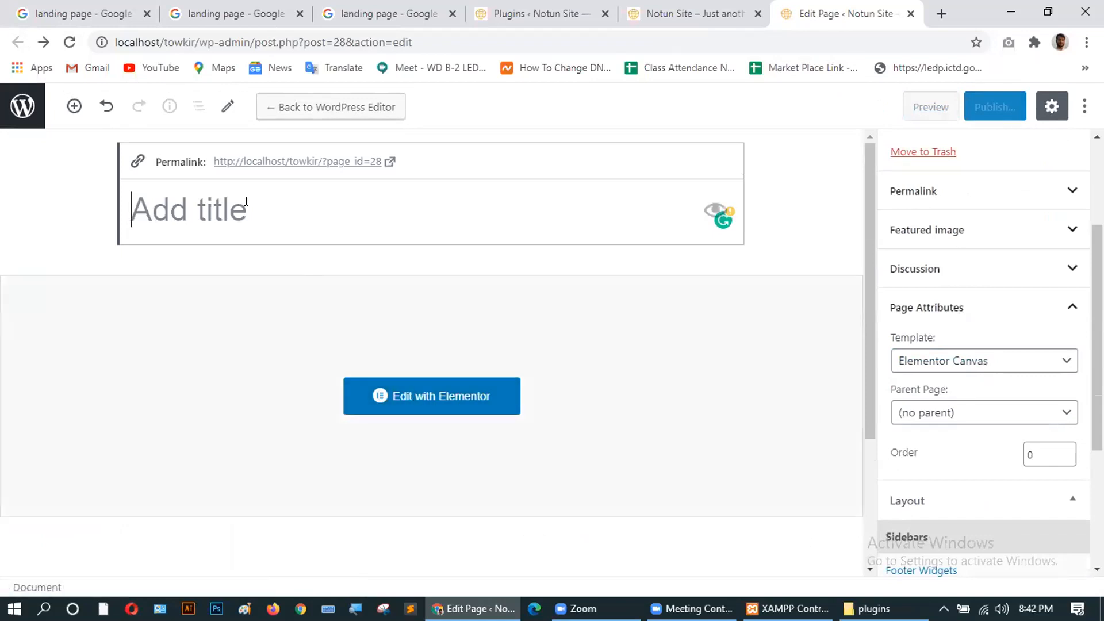
{"action": "type", "text": "S"}
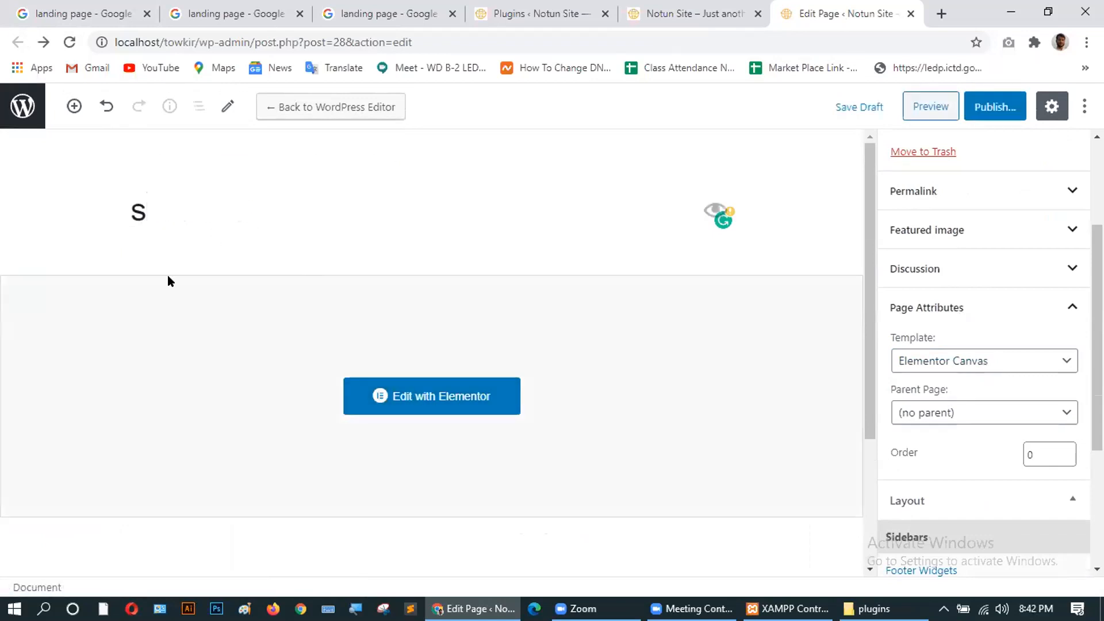
{"action": "scroll", "coordinate": [217, 309], "scroll_direction": "down", "scroll_amount": 3}
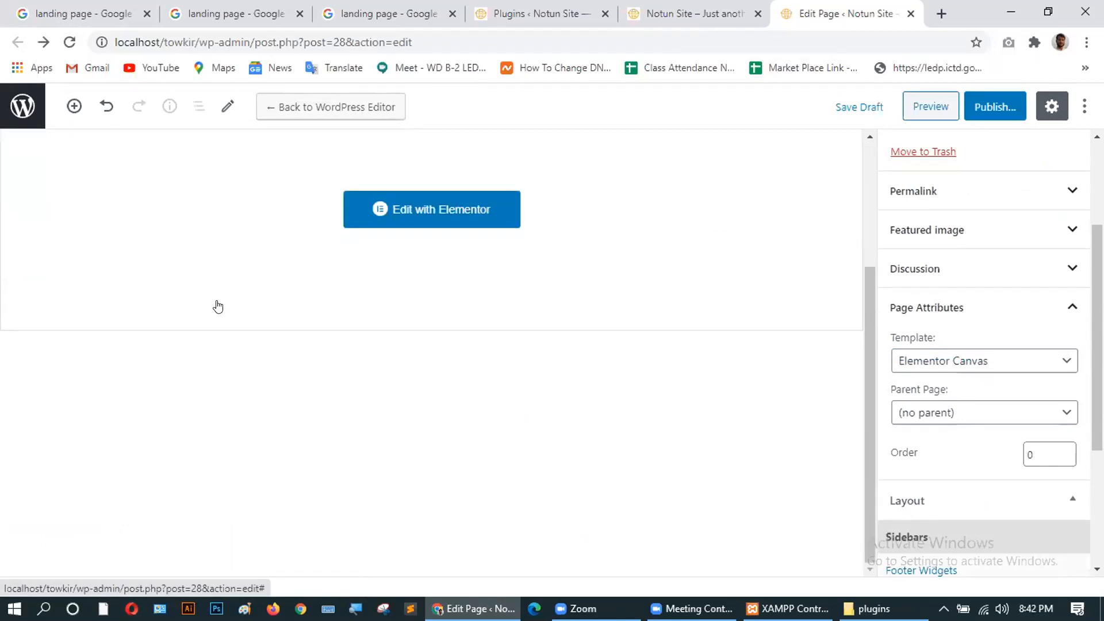
{"action": "left_click", "coordinate": [423, 212]}
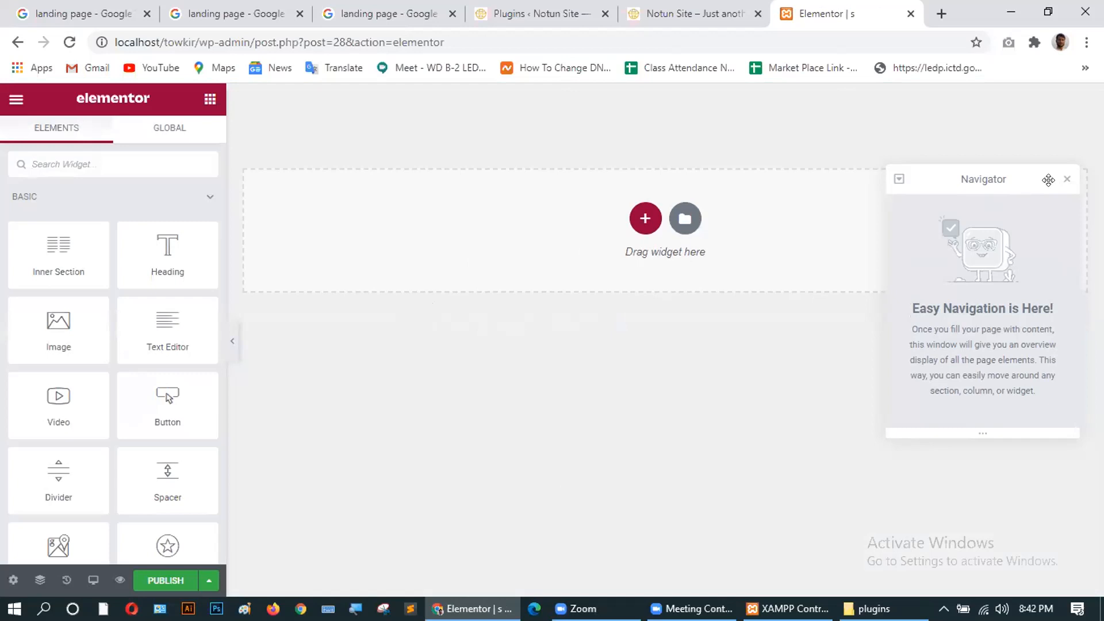
Close the Navigator panel to reveal the empty canvas.
{"action": "left_click", "coordinate": [1067, 180]}
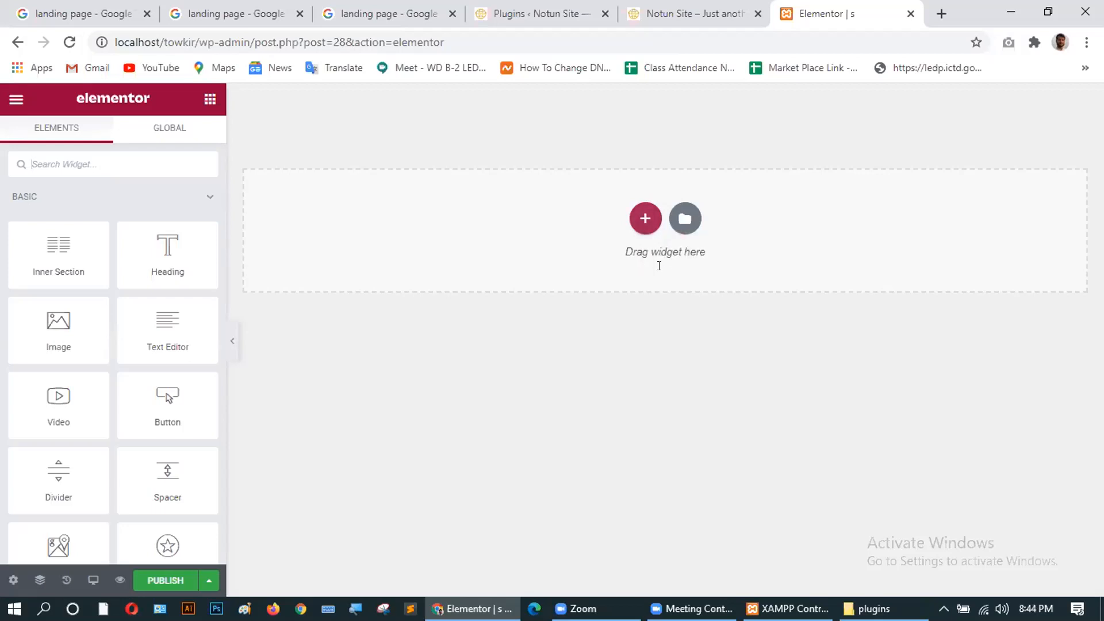
Bring up the Elementor template library and scroll through its block templates.
{"action": "left_click", "coordinate": [685, 215]}
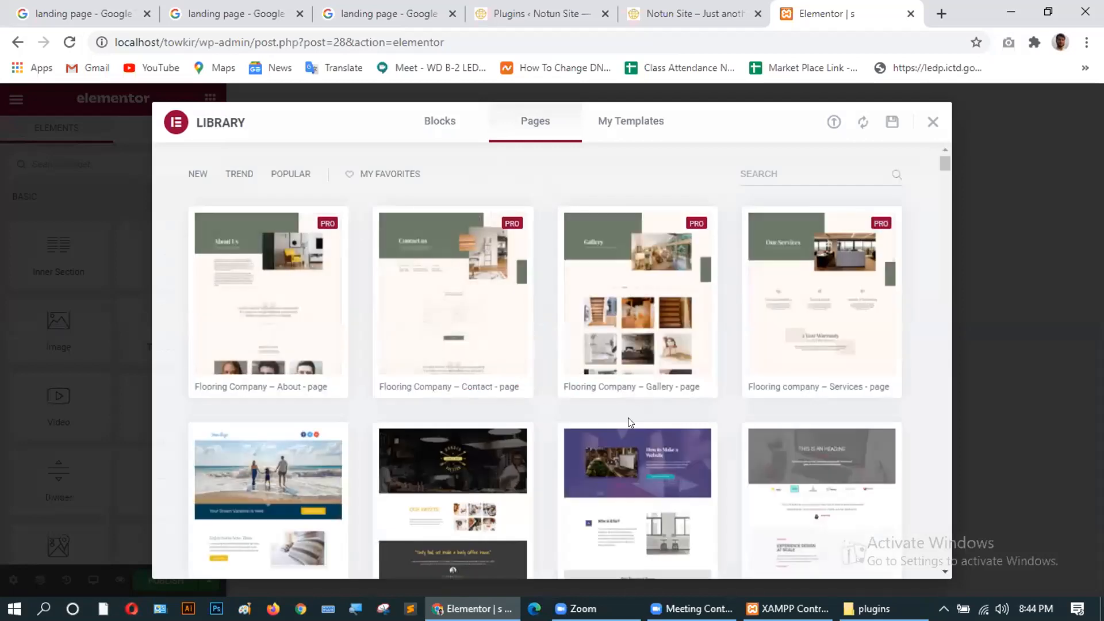
{"action": "scroll", "coordinate": [628, 418], "scroll_direction": "down", "scroll_amount": 4}
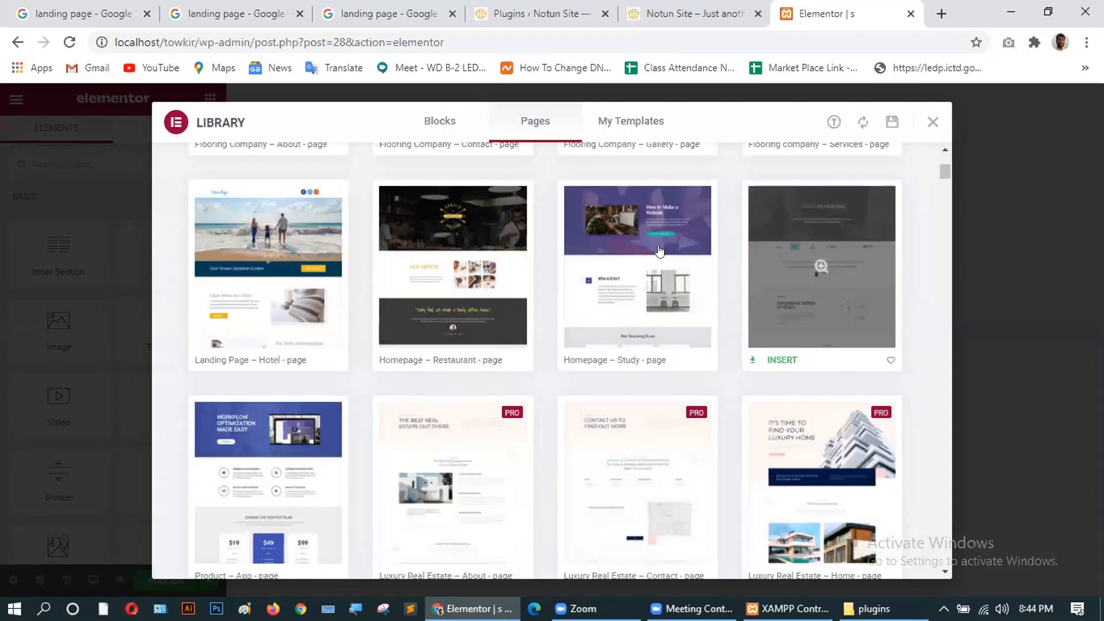
{"action": "scroll", "coordinate": [278, 387], "scroll_direction": "down", "scroll_amount": 4}
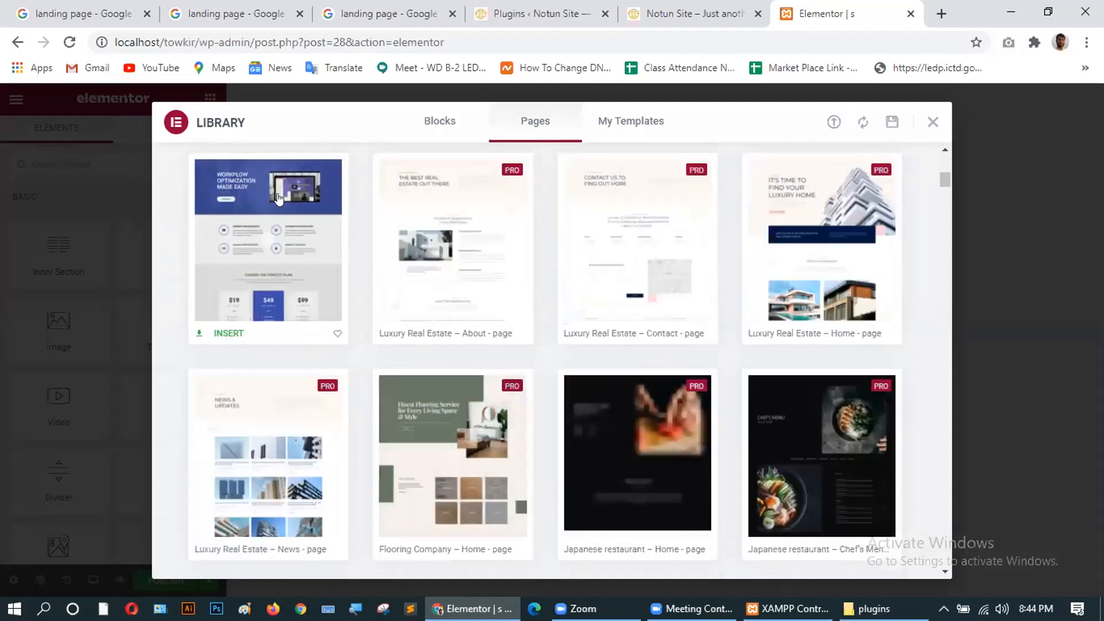
{"action": "scroll", "coordinate": [271, 242], "scroll_direction": "up", "scroll_amount": 3}
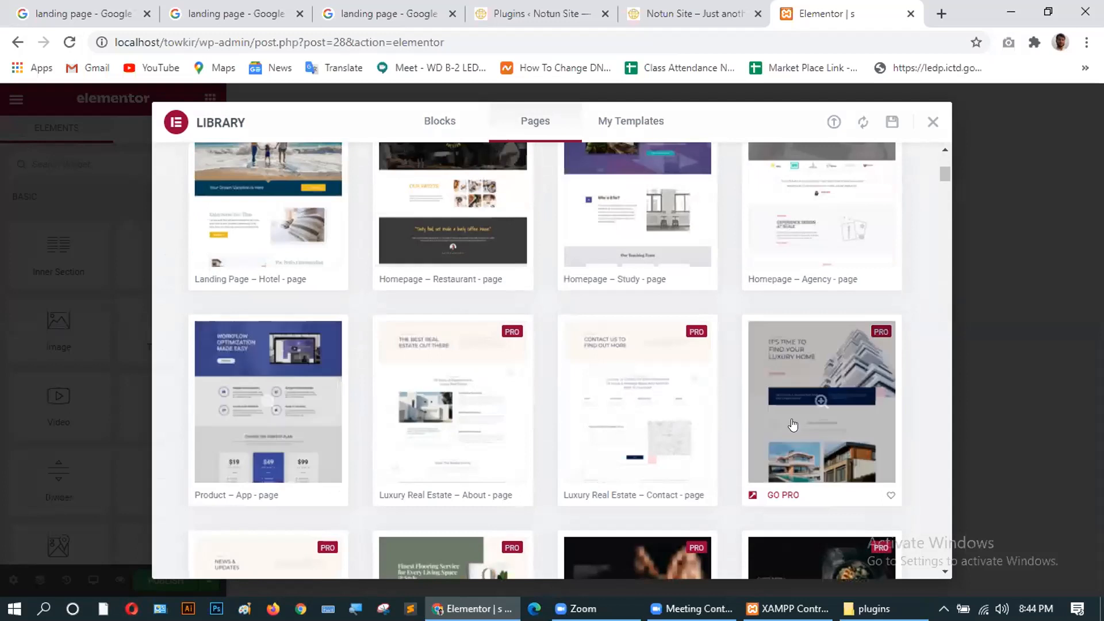
{"action": "scroll", "coordinate": [793, 424], "scroll_direction": "down", "scroll_amount": 15}
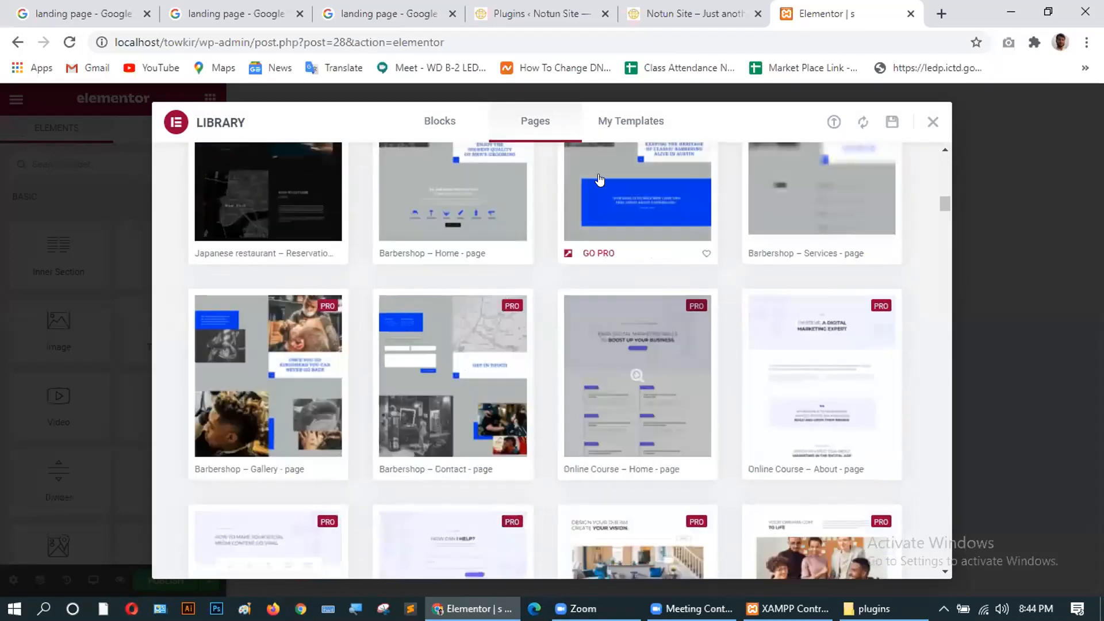
Compare My Templates with the ready-made Blocks, then close the library without inserting anything.
{"action": "left_click", "coordinate": [636, 121]}
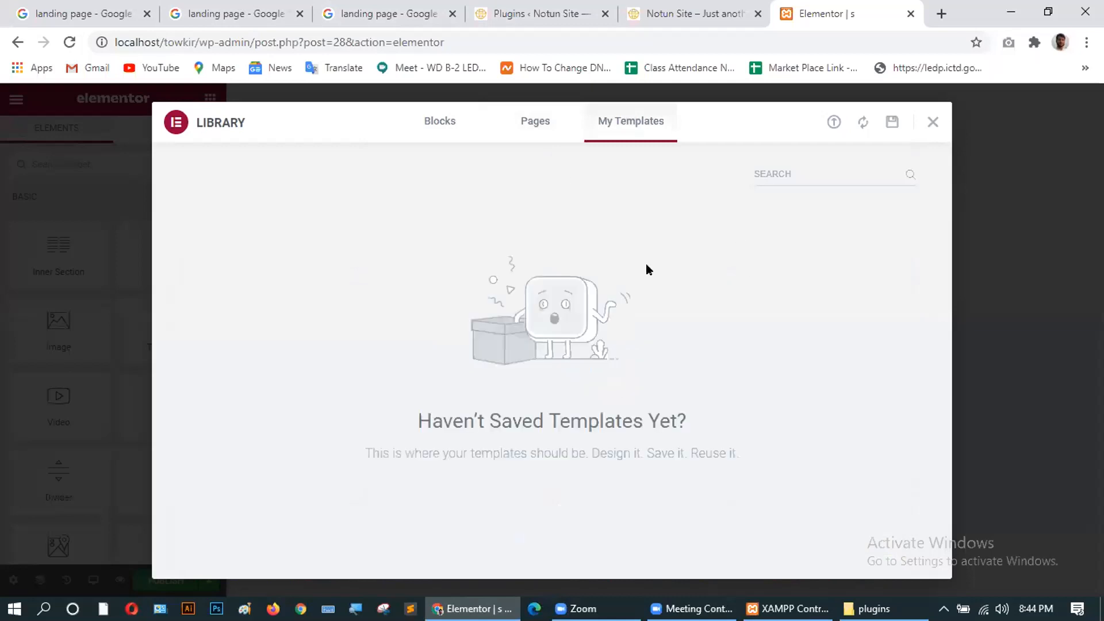
{"action": "left_click", "coordinate": [434, 121]}
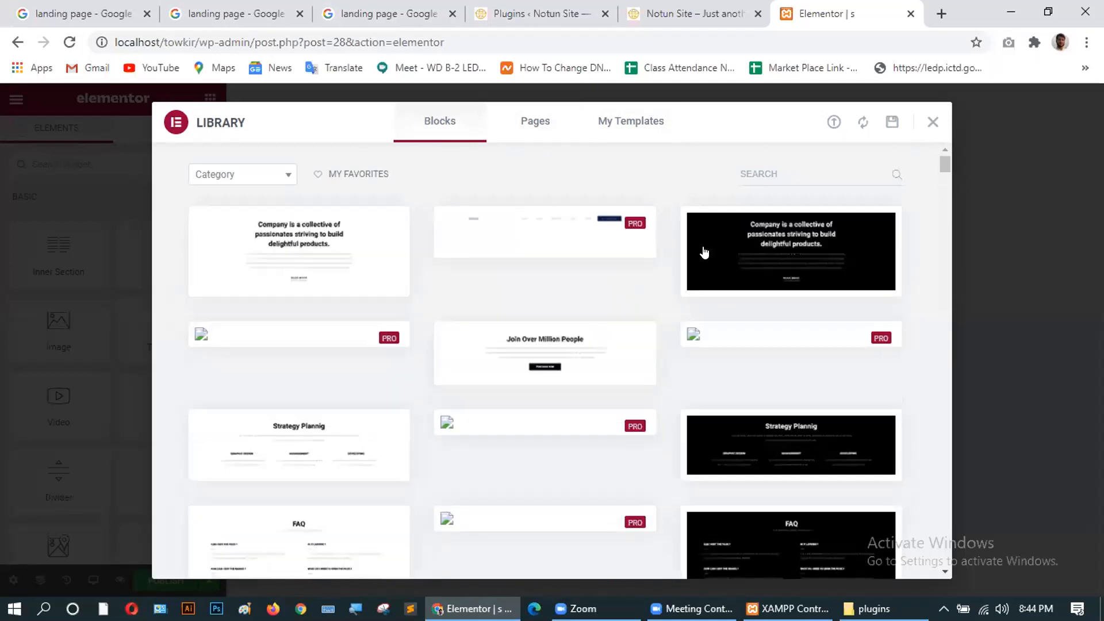
{"action": "mouse_move", "coordinate": [344, 269]}
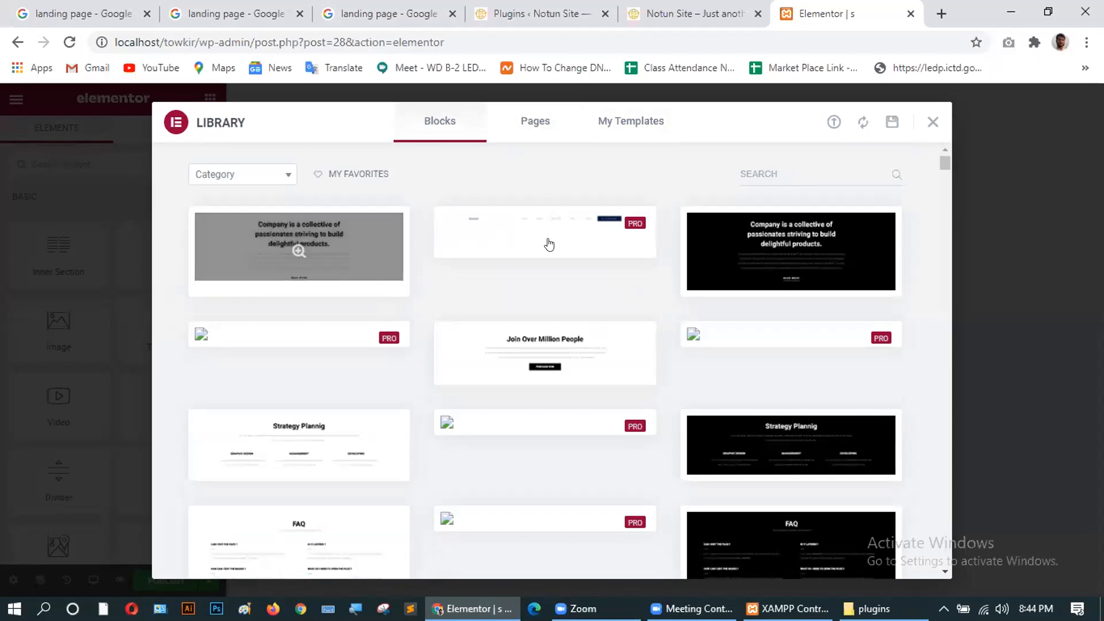
{"action": "mouse_move", "coordinate": [773, 265]}
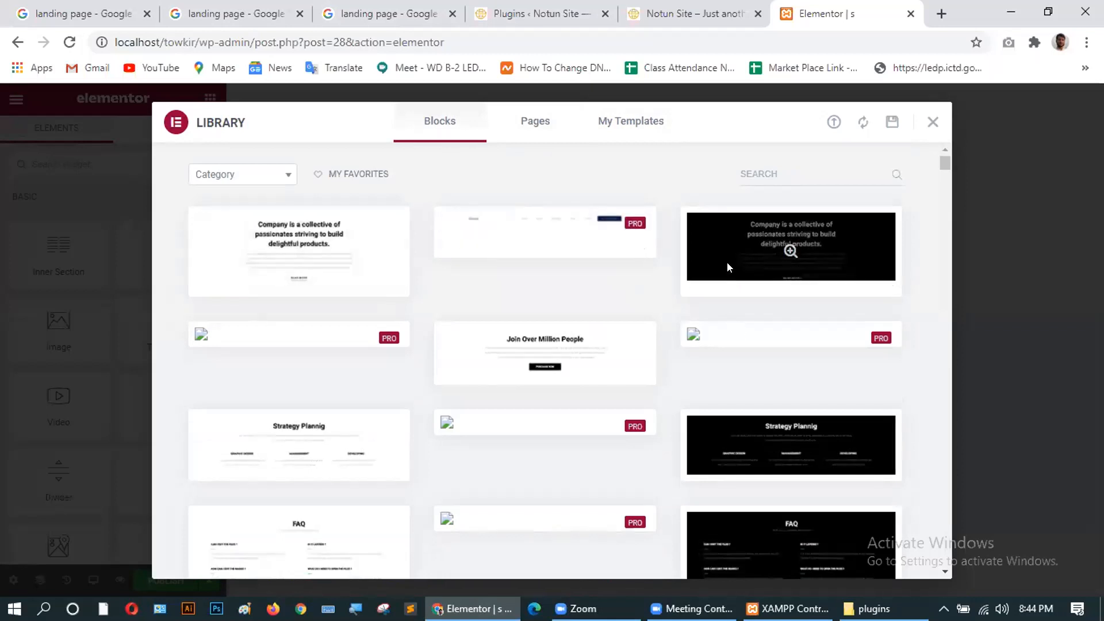
{"action": "scroll", "coordinate": [333, 362], "scroll_direction": "down", "scroll_amount": 5}
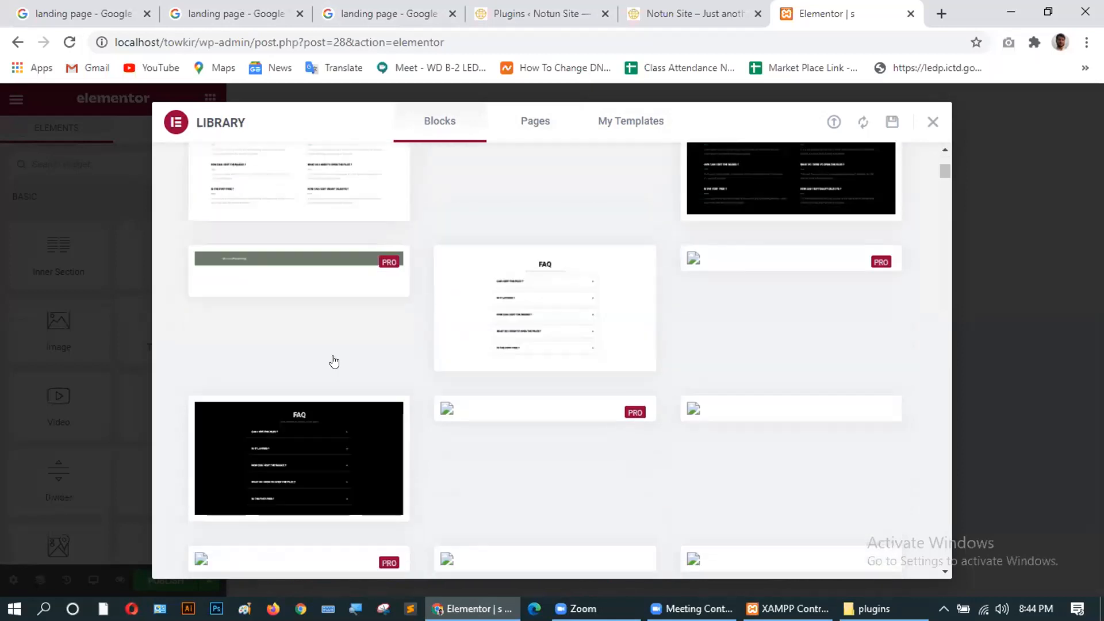
{"action": "scroll", "coordinate": [564, 332], "scroll_direction": "up", "scroll_amount": 4}
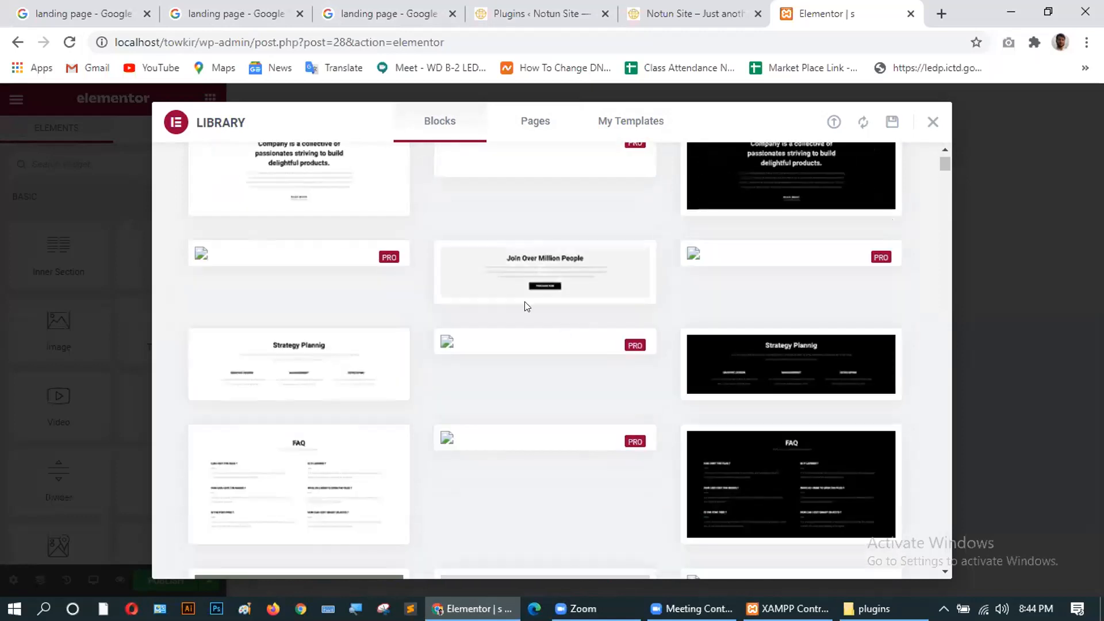
{"action": "mouse_move", "coordinate": [500, 253]}
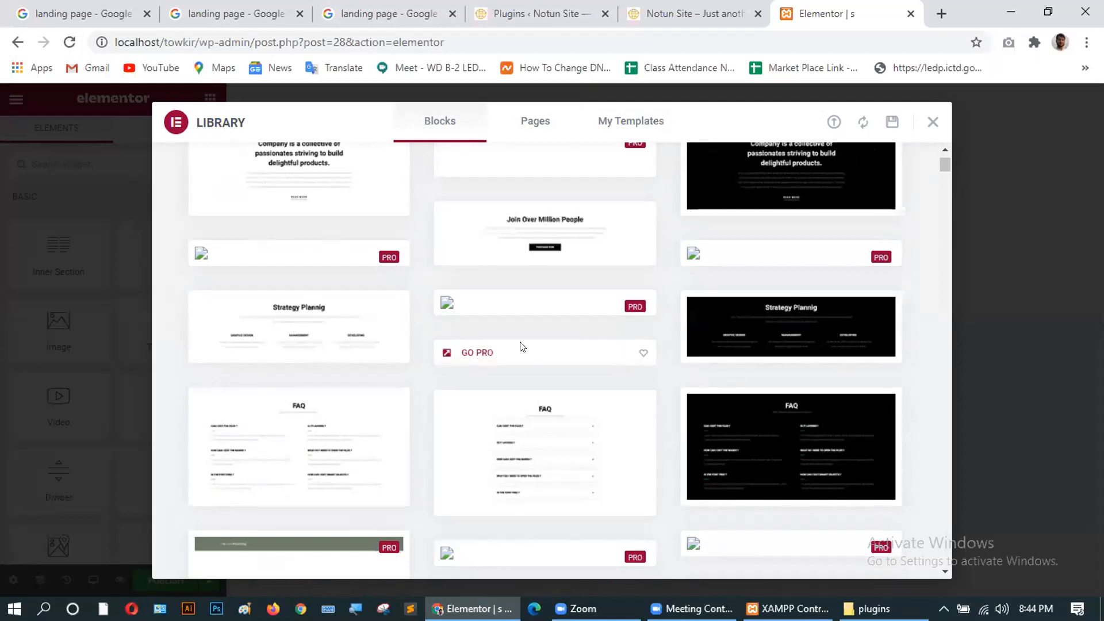
{"action": "scroll", "coordinate": [521, 346], "scroll_direction": "down", "scroll_amount": 5}
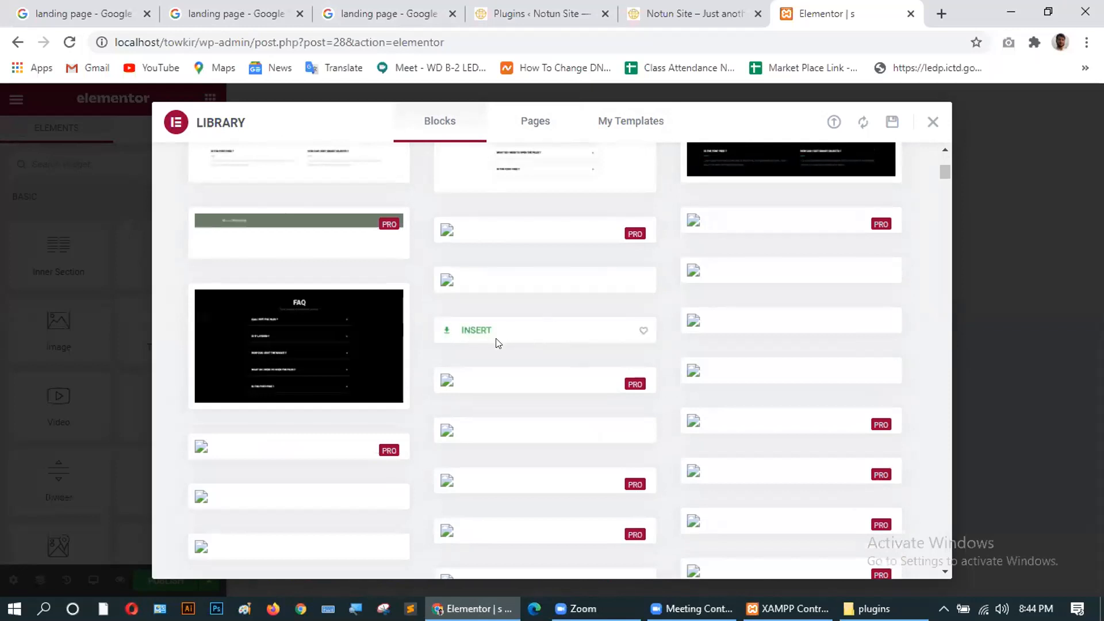
{"action": "scroll", "coordinate": [498, 343], "scroll_direction": "up", "scroll_amount": 2}
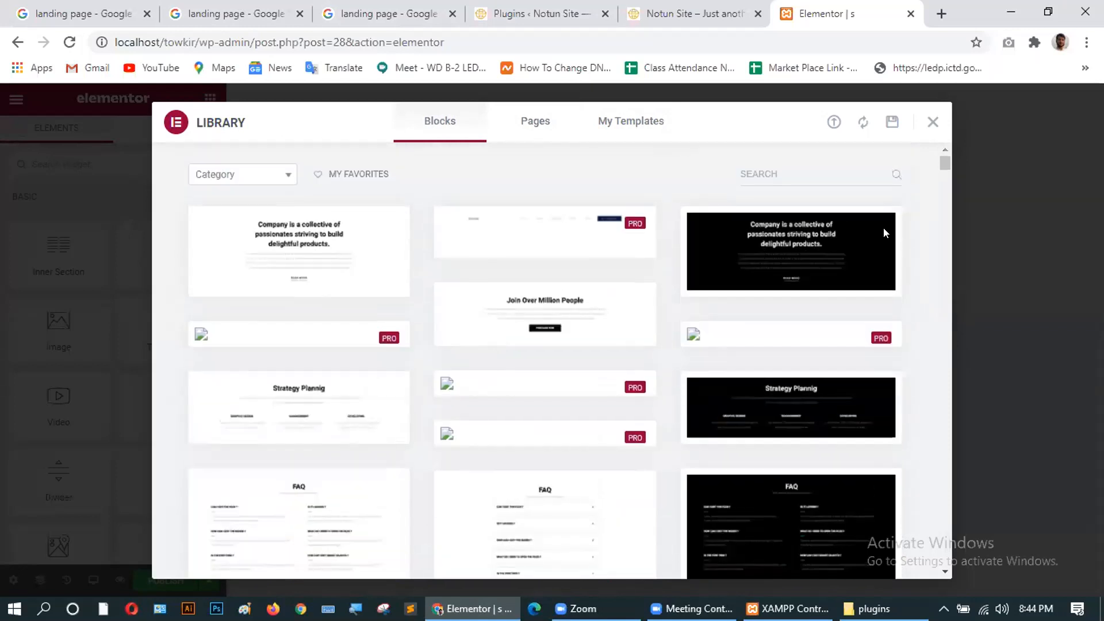
{"action": "left_click", "coordinate": [932, 122]}
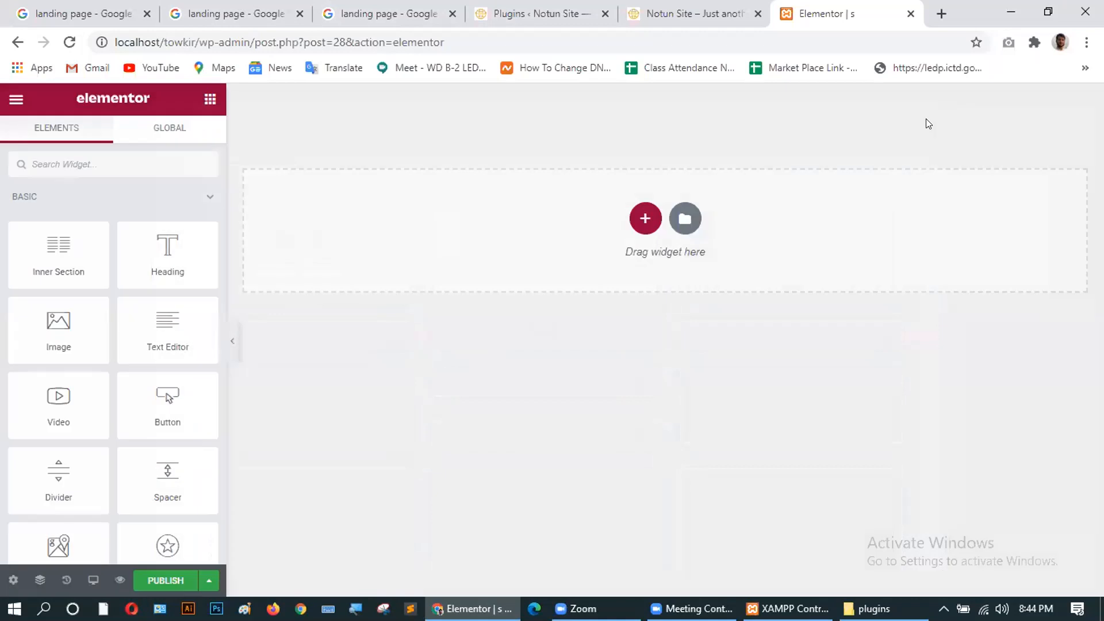
Add a single-column section above the drop area and go back to the widgets panel.
{"action": "left_click", "coordinate": [643, 224]}
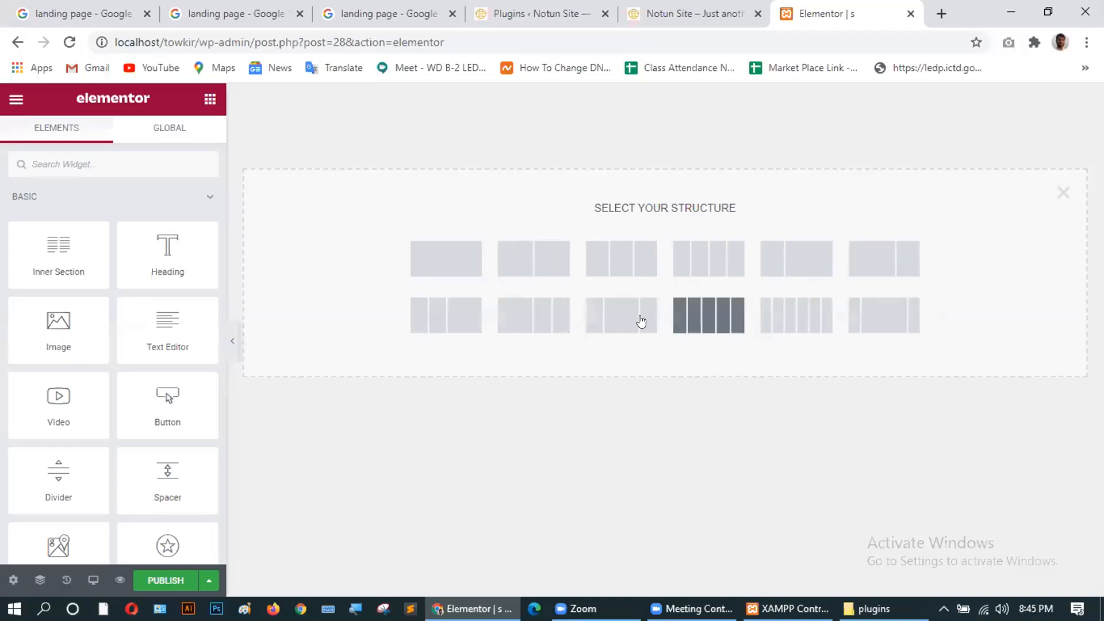
{"action": "left_click", "coordinate": [429, 263]}
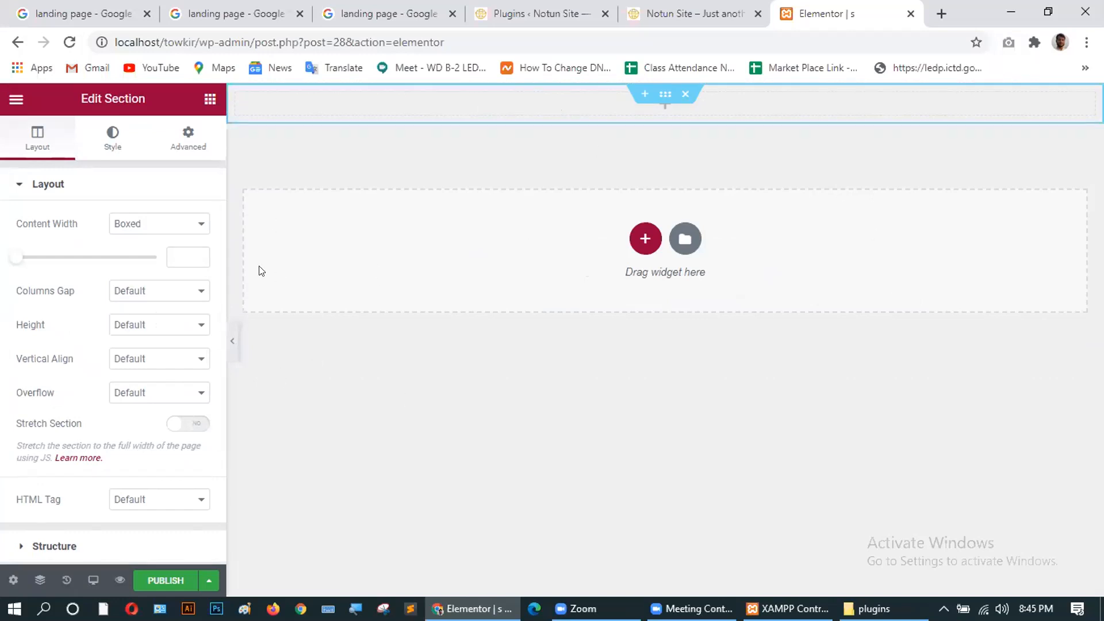
{"action": "left_click", "coordinate": [209, 100]}
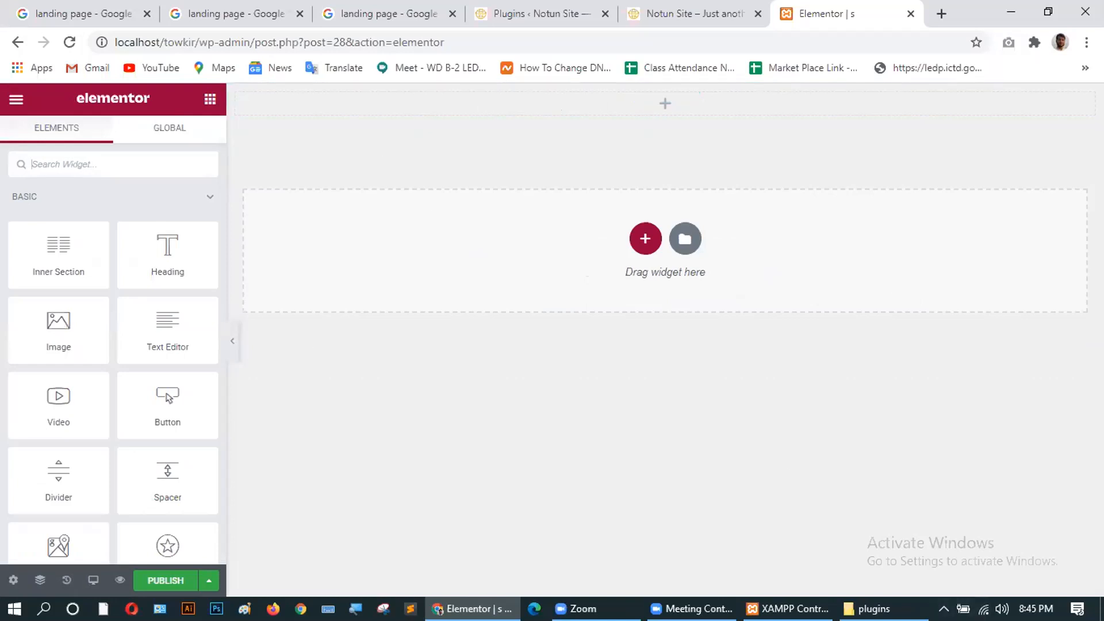
{"action": "left_click", "coordinate": [357, 12]}
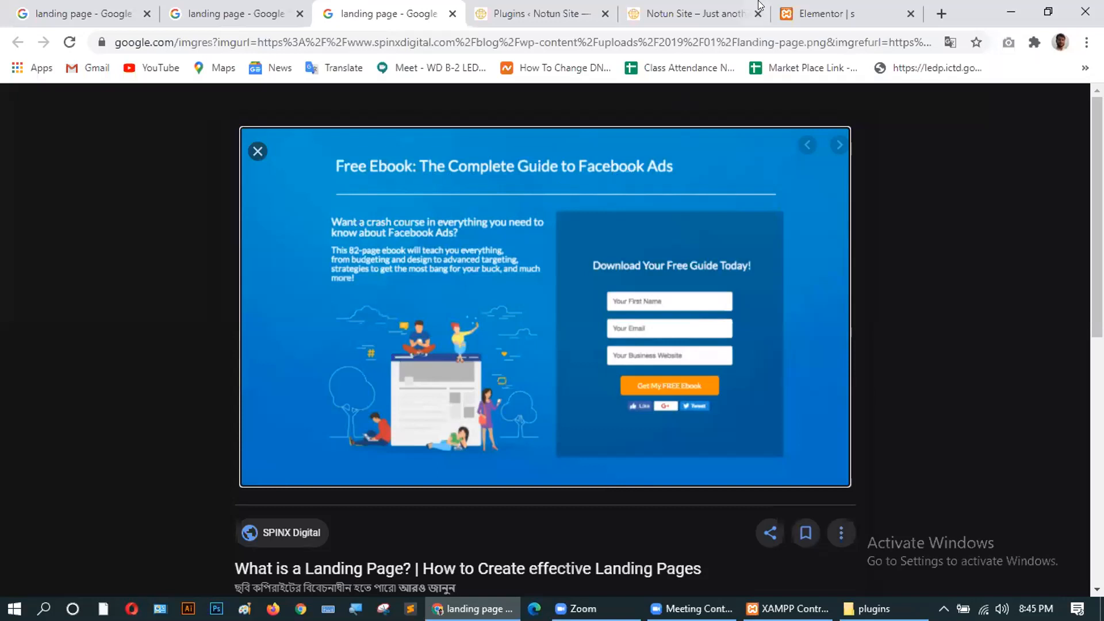
{"action": "left_click", "coordinate": [820, 8]}
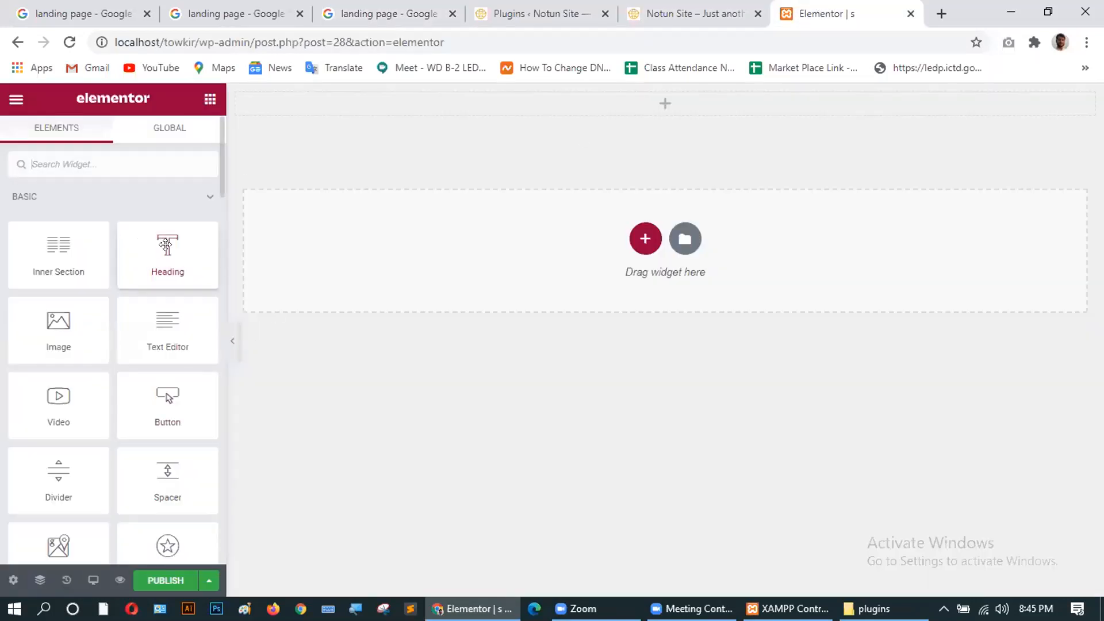
Place a Heading widget at the top and change its text to 'Web Design New Course'.
{"action": "left_click_drag", "start_coordinate": [160, 254], "coordinate": [395, 101]}
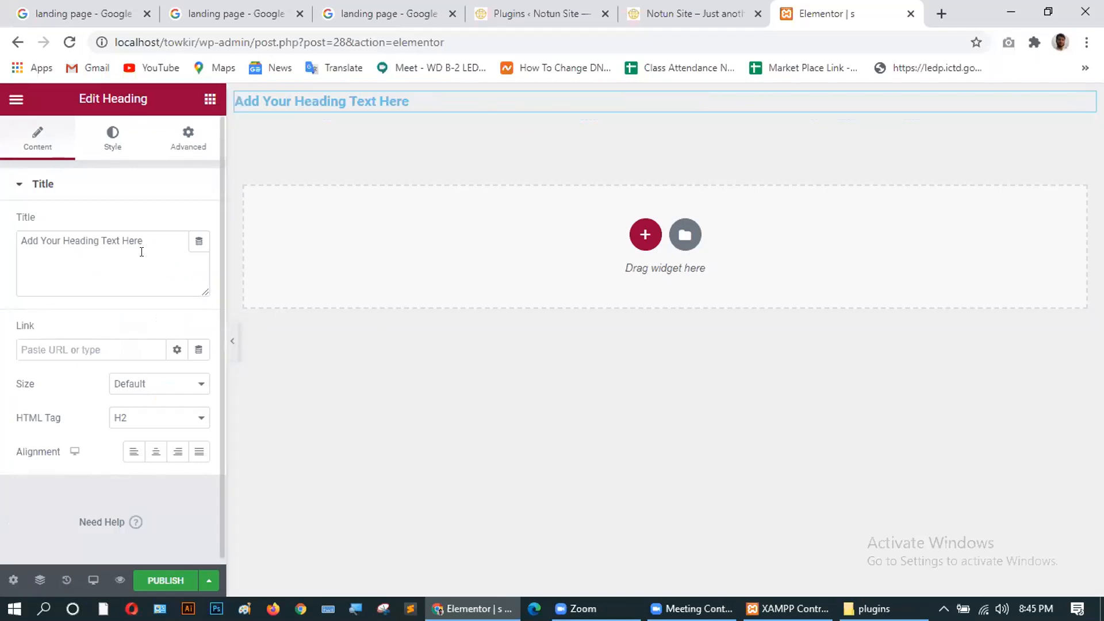
{"action": "left_click_drag", "start_coordinate": [142, 238], "coordinate": [12, 242]}
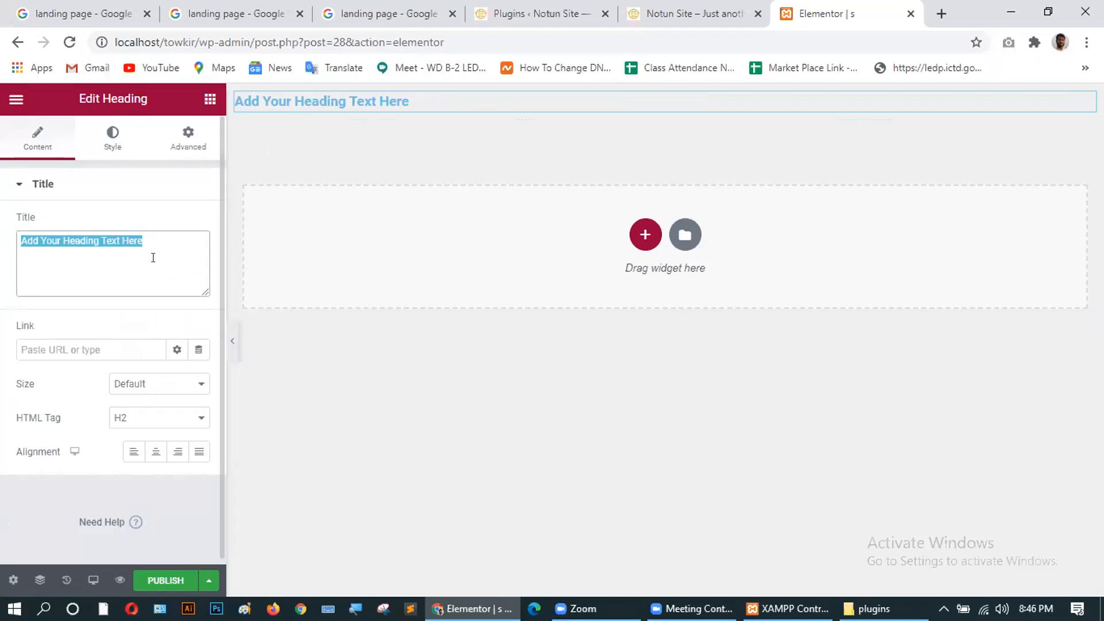
{"action": "type", "text": "Web "}
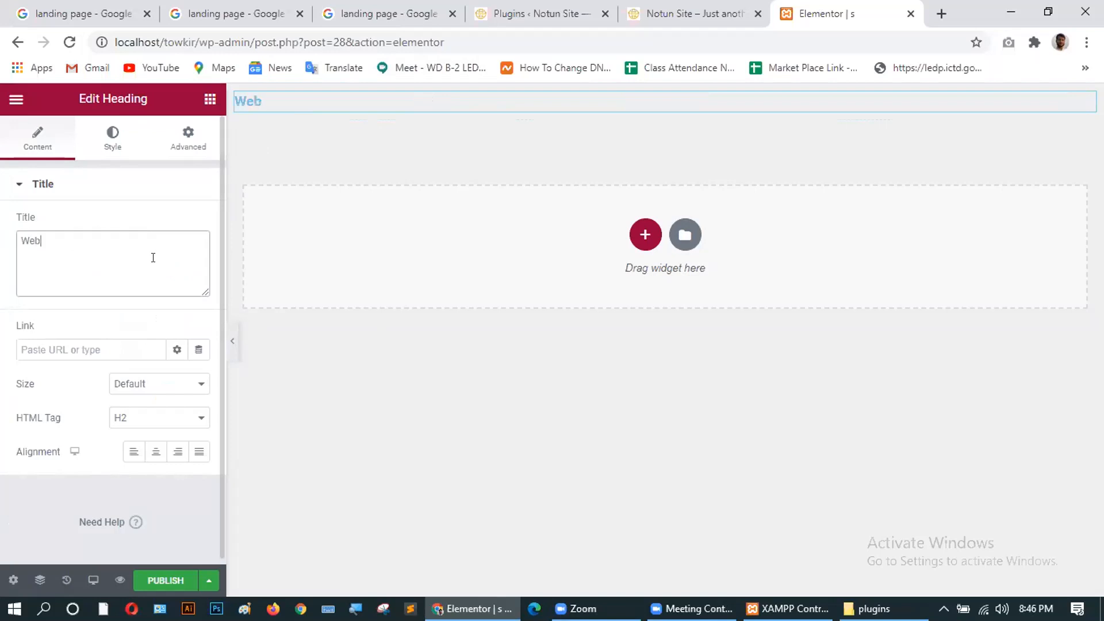
{"action": "type", "text": "Design "}
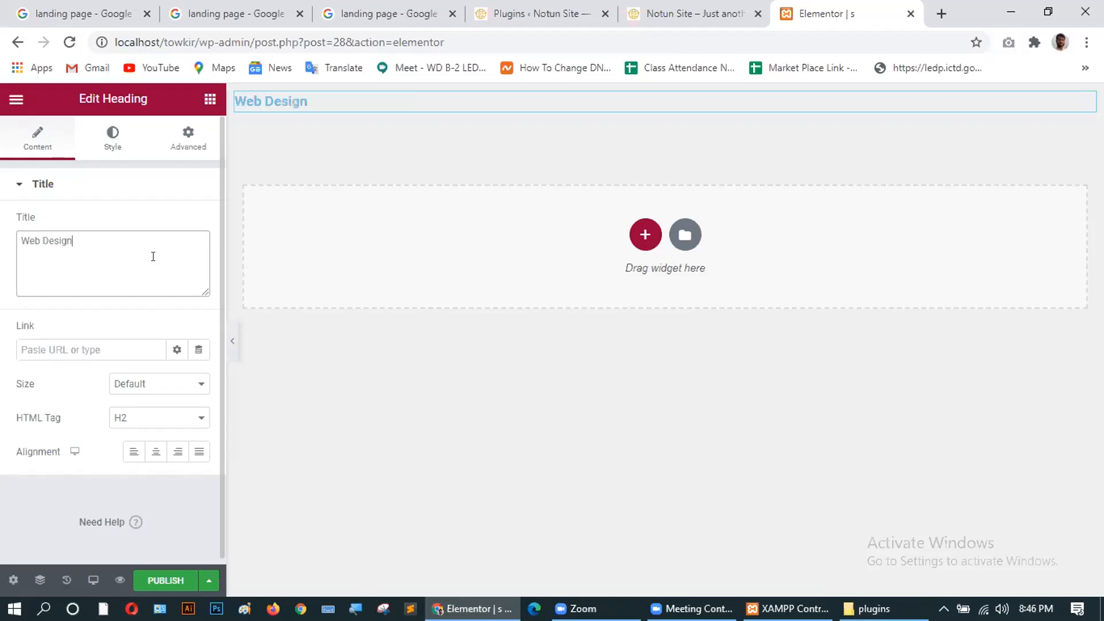
{"action": "type", "text": "N"}
{"action": "key", "text": "BackSpace"}
{"action": "type", "text": "New Courwe"}
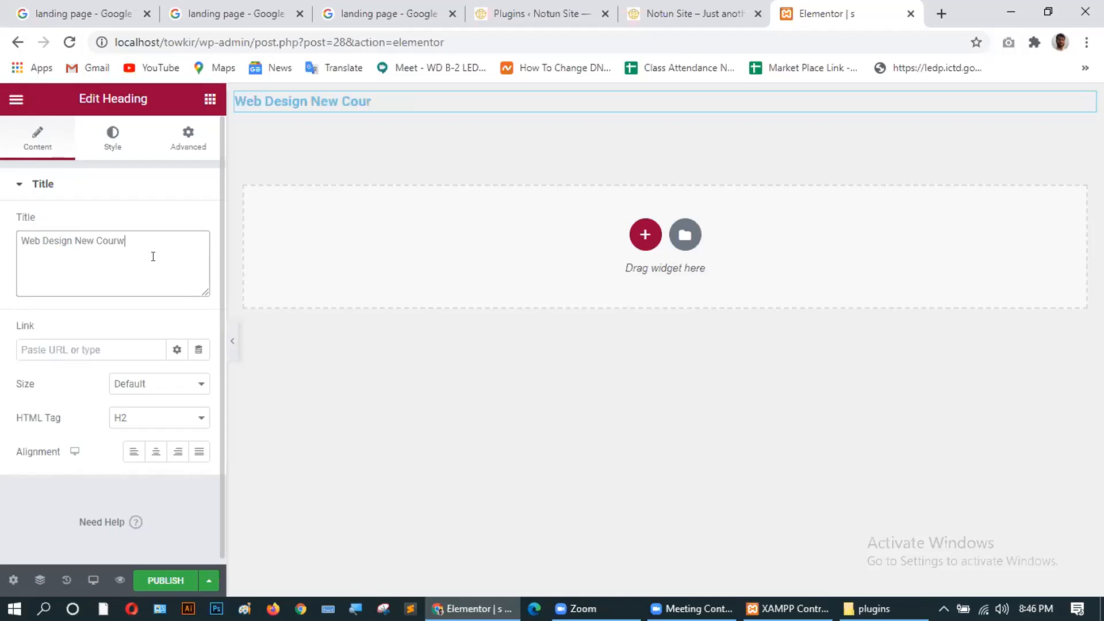
{"action": "key", "text": "BackSpace"}
{"action": "key", "text": "BackSpace"}
{"action": "type", "text": "se"}
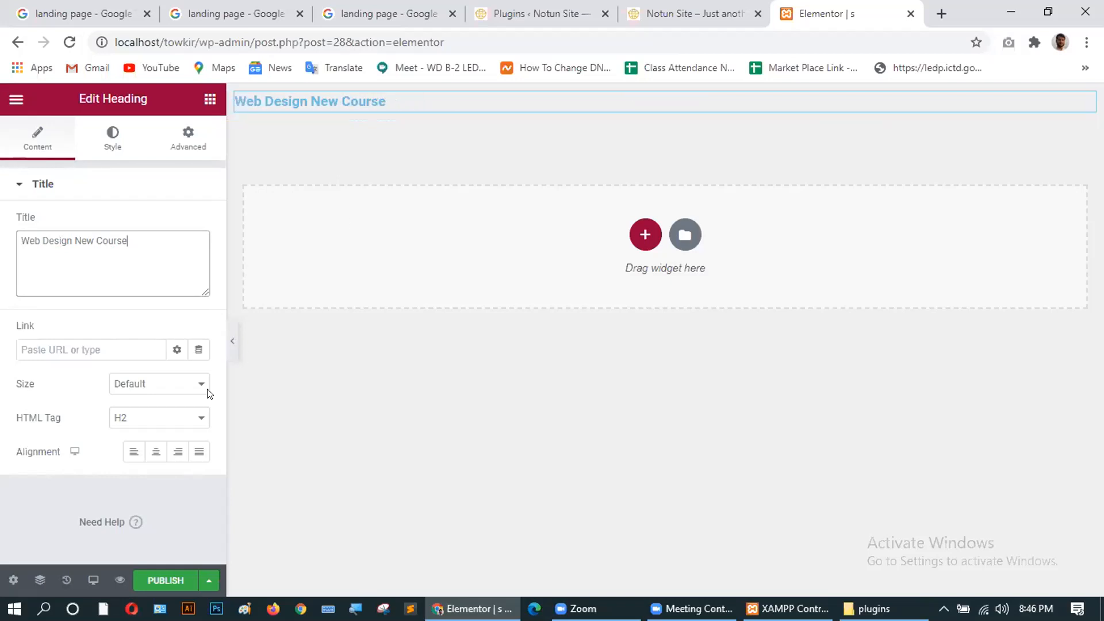
Set the heading's HTML tag to H1.
{"action": "left_click", "coordinate": [163, 422]}
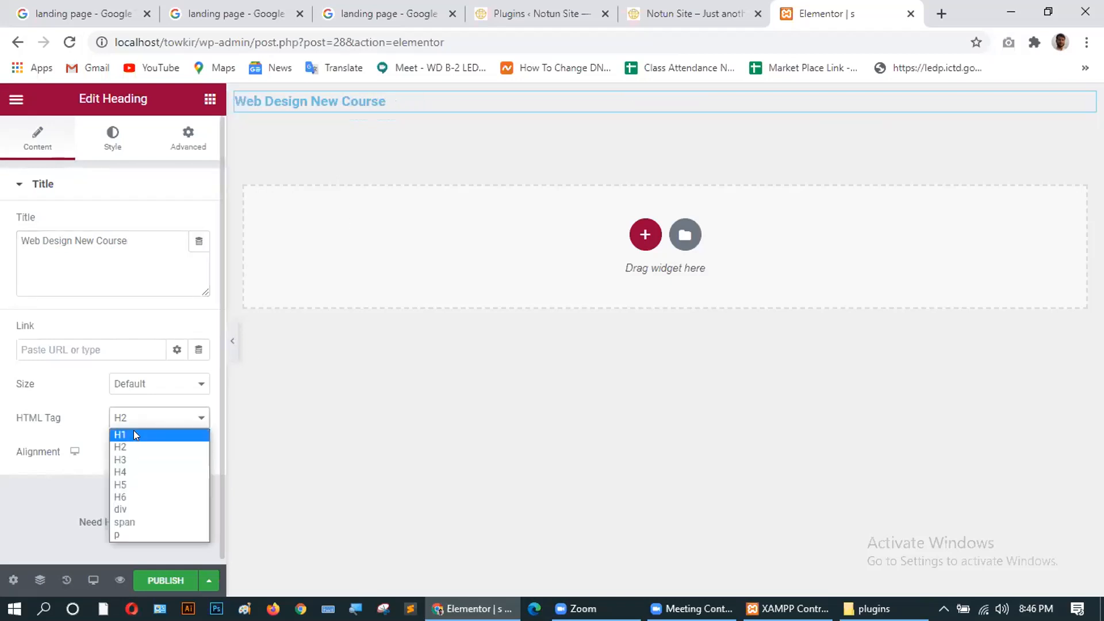
{"action": "left_click", "coordinate": [134, 431]}
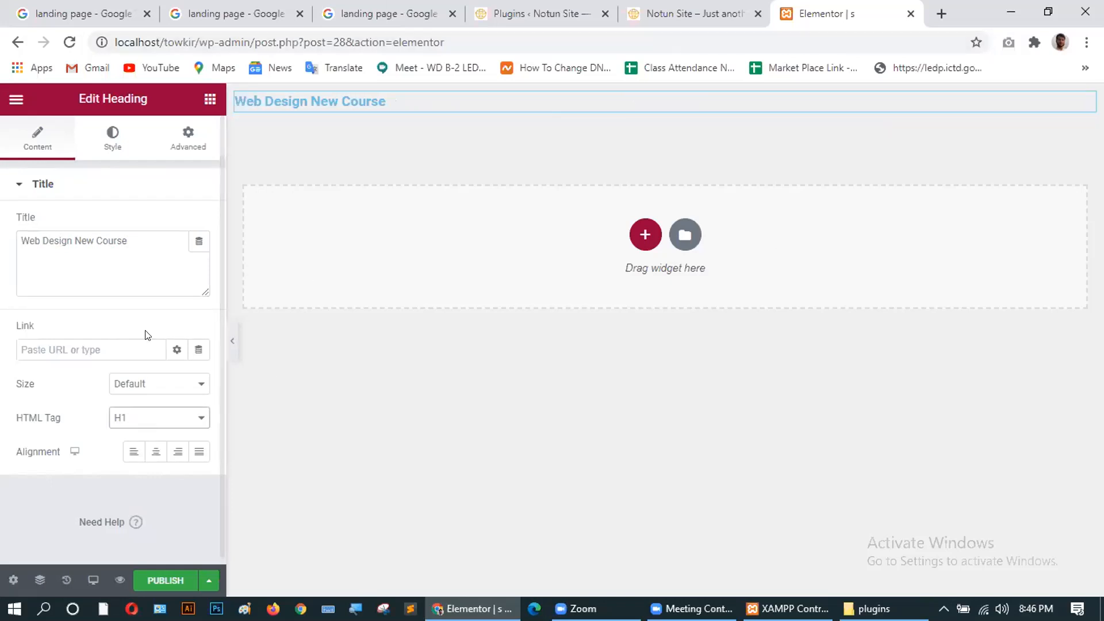
{"action": "scroll", "coordinate": [124, 324], "scroll_direction": "down", "scroll_amount": 1}
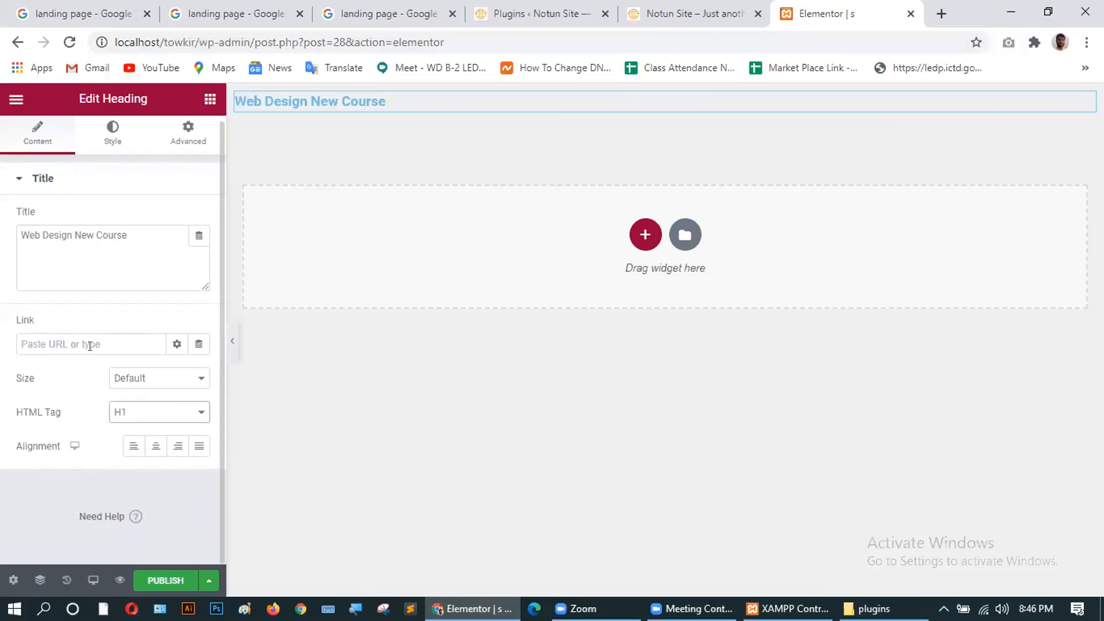
{"action": "left_click", "coordinate": [141, 419]}
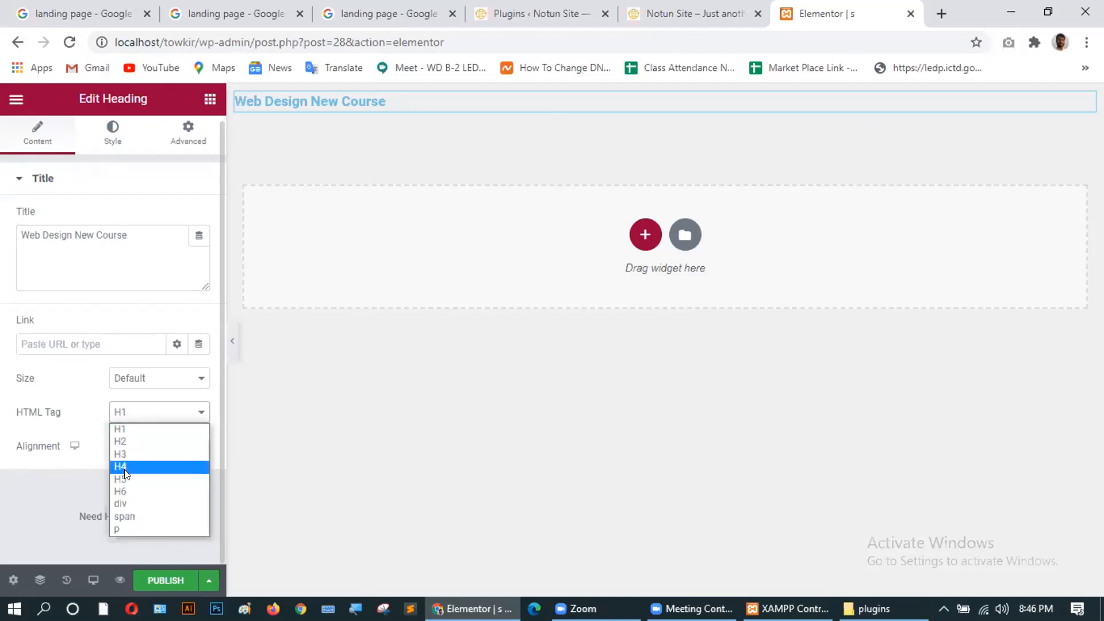
{"action": "left_click", "coordinate": [130, 442]}
{"action": "left_click", "coordinate": [143, 414]}
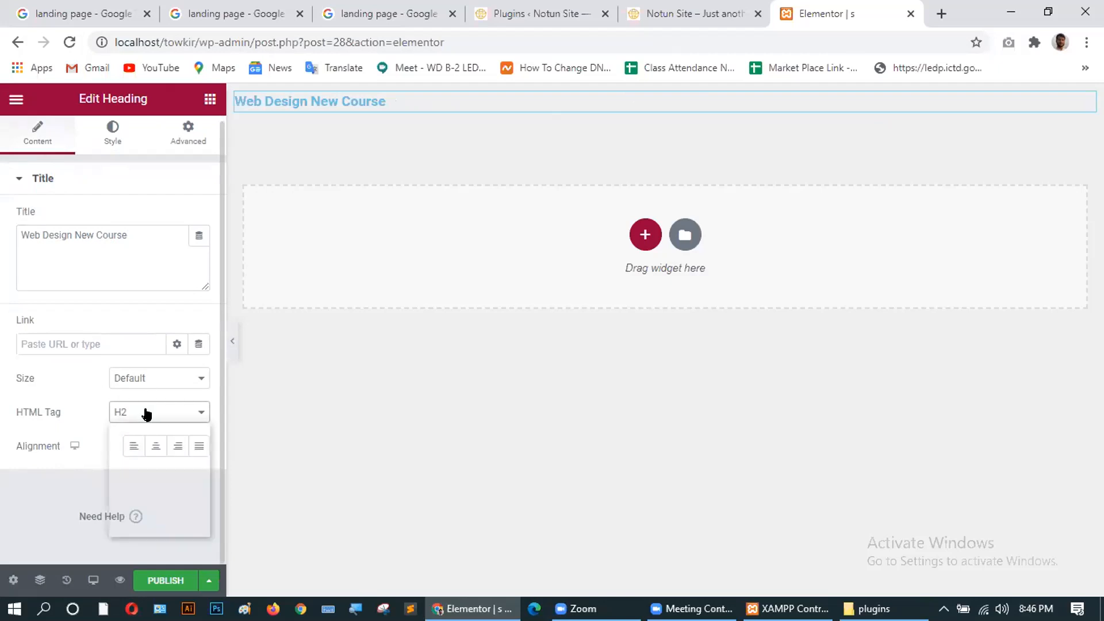
{"action": "left_click", "coordinate": [134, 432]}
{"action": "scroll", "coordinate": [92, 267], "scroll_direction": "up", "scroll_amount": 1}
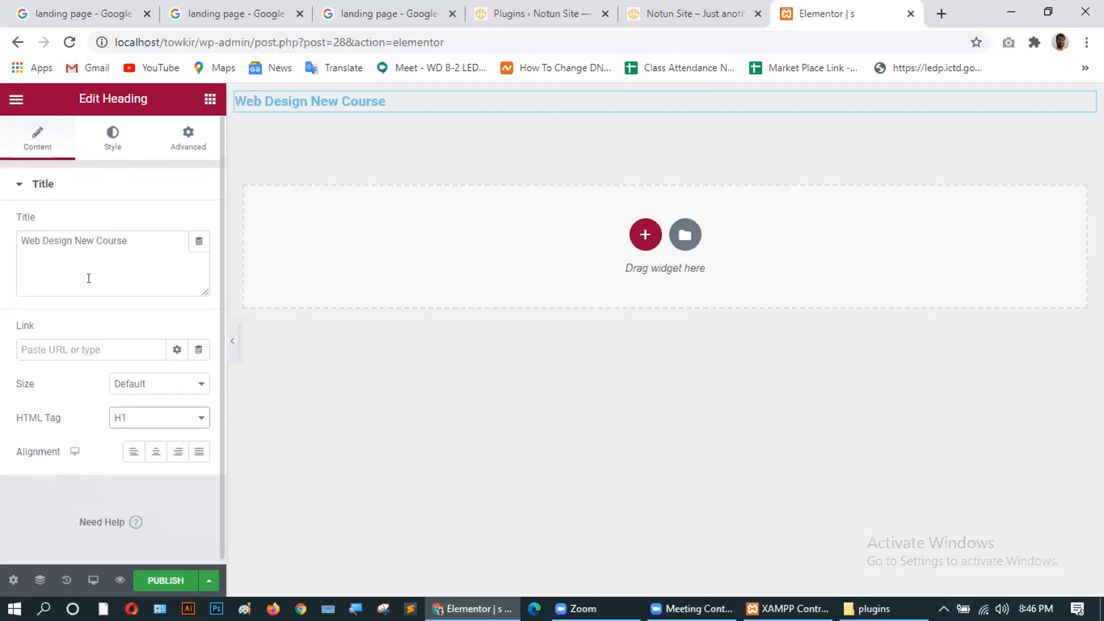
{"action": "left_click", "coordinate": [113, 137]}
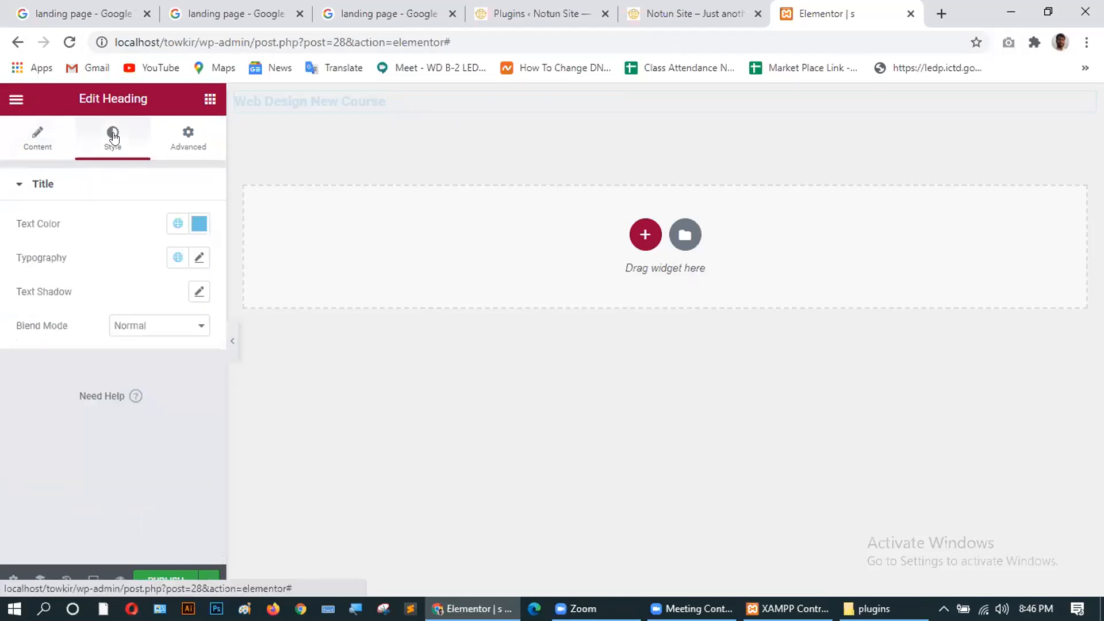
Set the heading's Typography size to 38 px.
{"action": "left_click", "coordinate": [199, 258]}
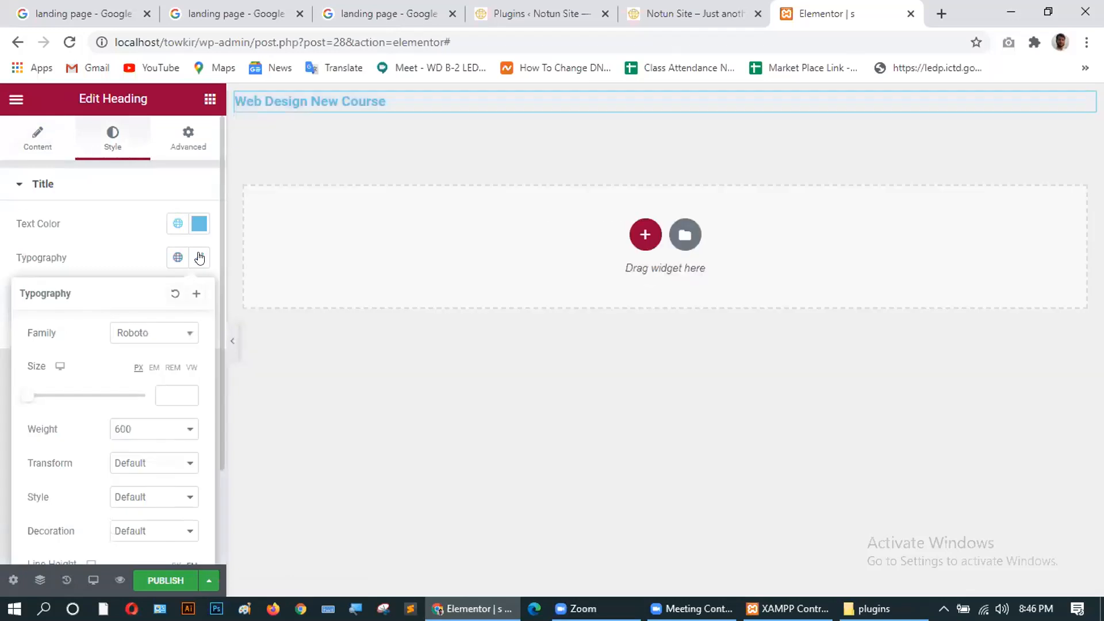
{"action": "scroll", "coordinate": [141, 403], "scroll_direction": "down", "scroll_amount": 1}
{"action": "scroll", "coordinate": [146, 397], "scroll_direction": "up", "scroll_amount": 1}
{"action": "left_click", "coordinate": [186, 392]}
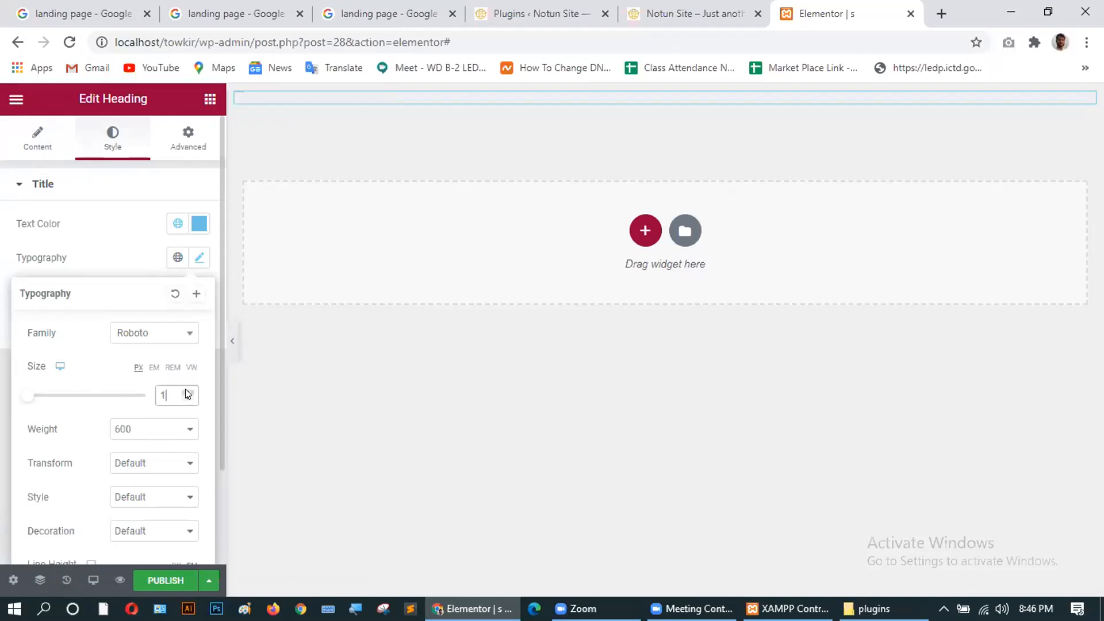
{"action": "left_click_drag", "start_coordinate": [186, 391], "coordinate": [186, 391]}
{"action": "left_click", "coordinate": [186, 397]}
{"action": "left_click", "coordinate": [187, 399]}
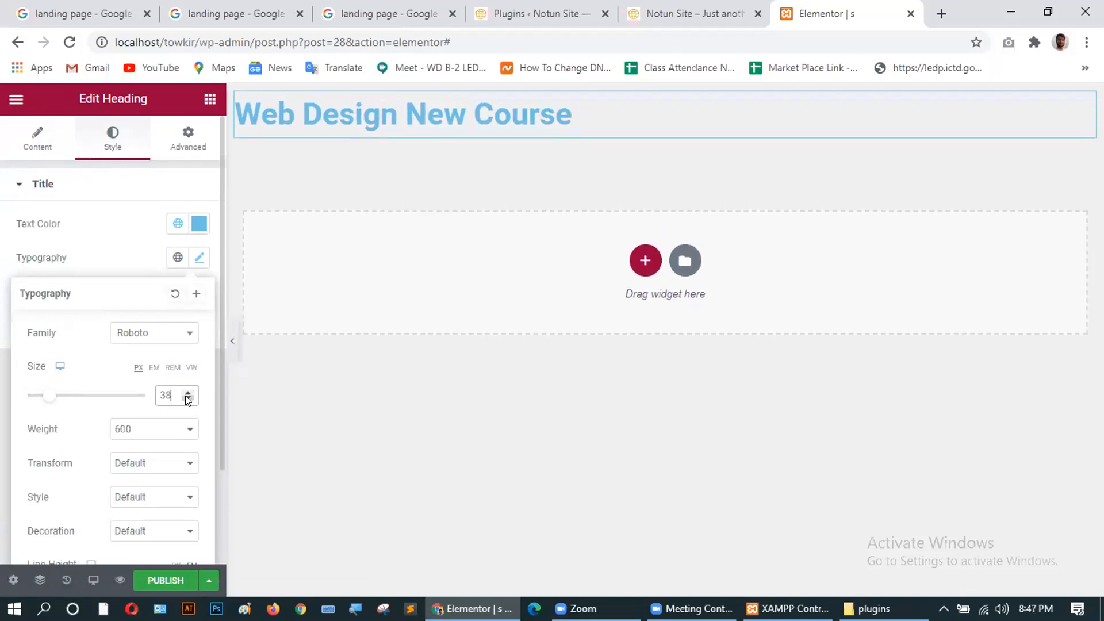
{"action": "left_click", "coordinate": [187, 399]}
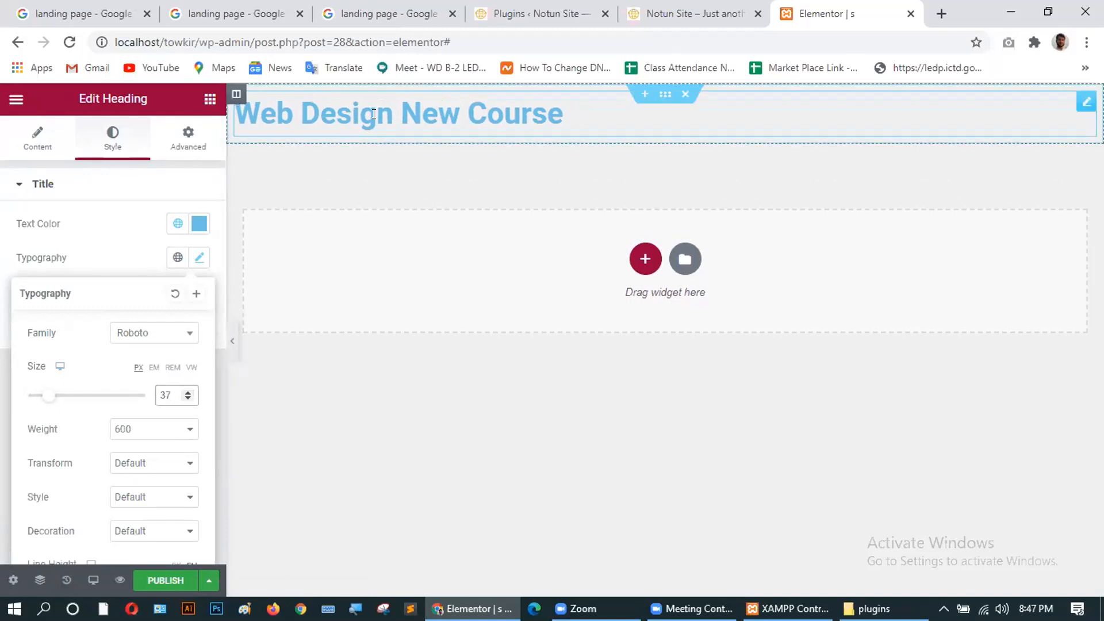
{"action": "left_click", "coordinate": [187, 392]}
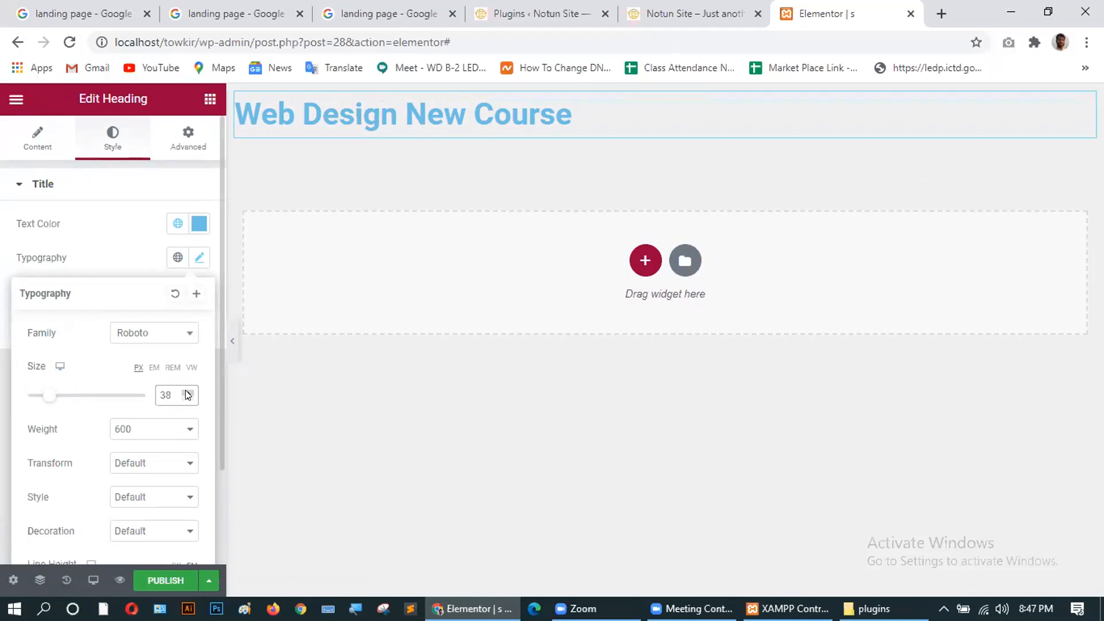
Change the heading text colour from light blue to dark red #961C34.
{"action": "left_click", "coordinate": [199, 224]}
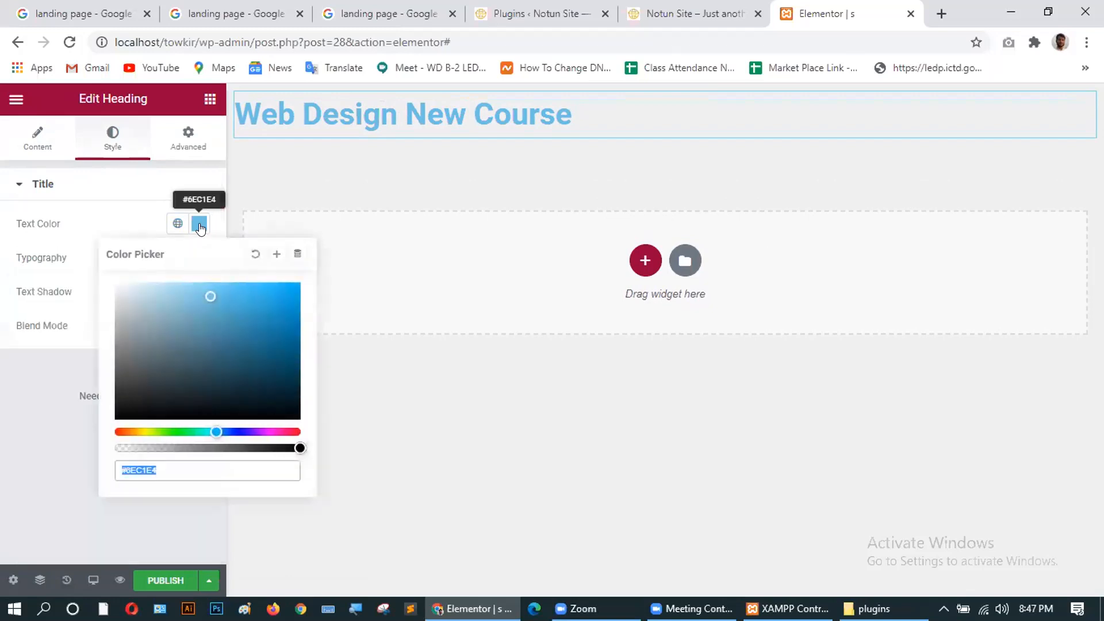
{"action": "mouse_move", "coordinate": [190, 372]}
{"action": "left_mouse_down"}
{"action": "mouse_move", "coordinate": [155, 337]}
{"action": "mouse_move", "coordinate": [138, 370]}
{"action": "mouse_move", "coordinate": [211, 410]}
{"action": "mouse_move", "coordinate": [245, 399]}
{"action": "mouse_move", "coordinate": [285, 308]}
{"action": "mouse_move", "coordinate": [257, 304]}
{"action": "left_mouse_up"}
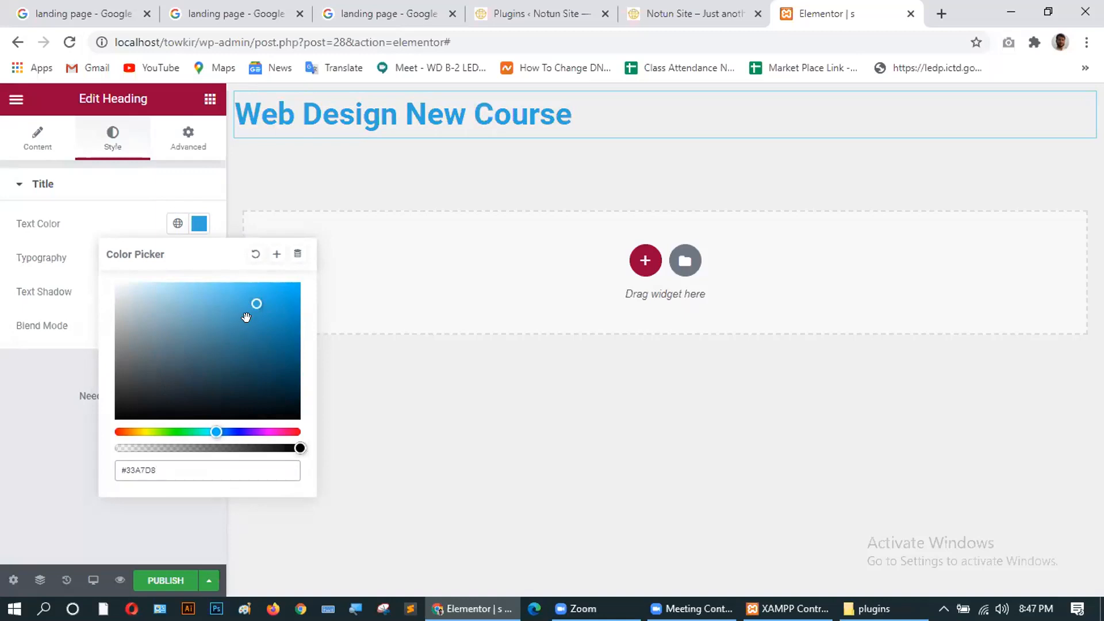
{"action": "left_click_drag", "start_coordinate": [255, 305], "coordinate": [279, 292]}
{"action": "left_click", "coordinate": [294, 432]}
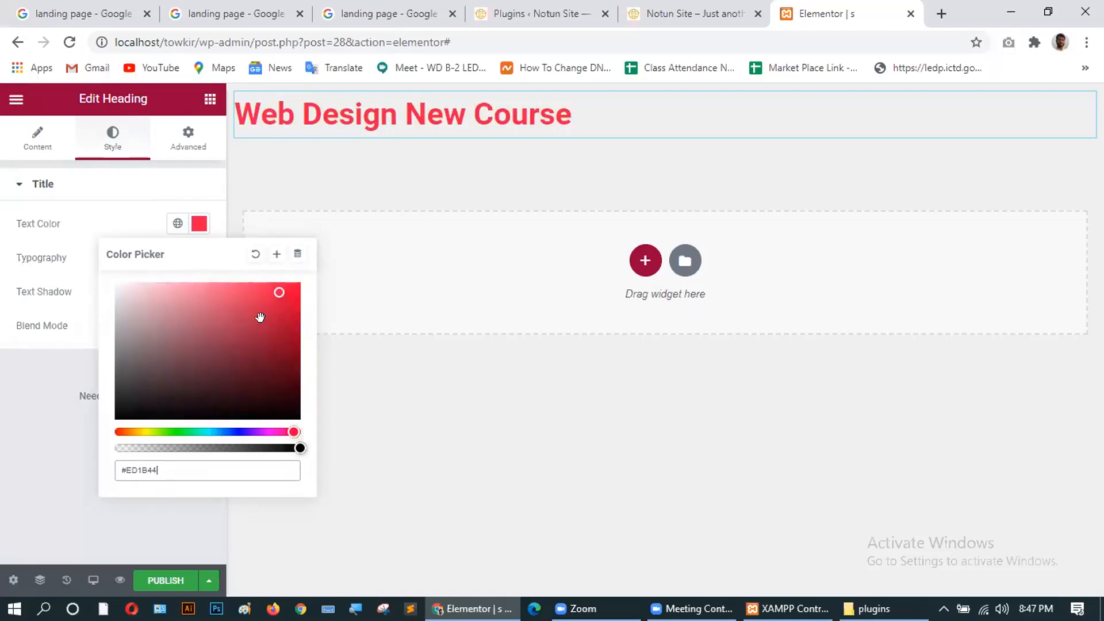
{"action": "left_click_drag", "start_coordinate": [278, 292], "coordinate": [265, 339]}
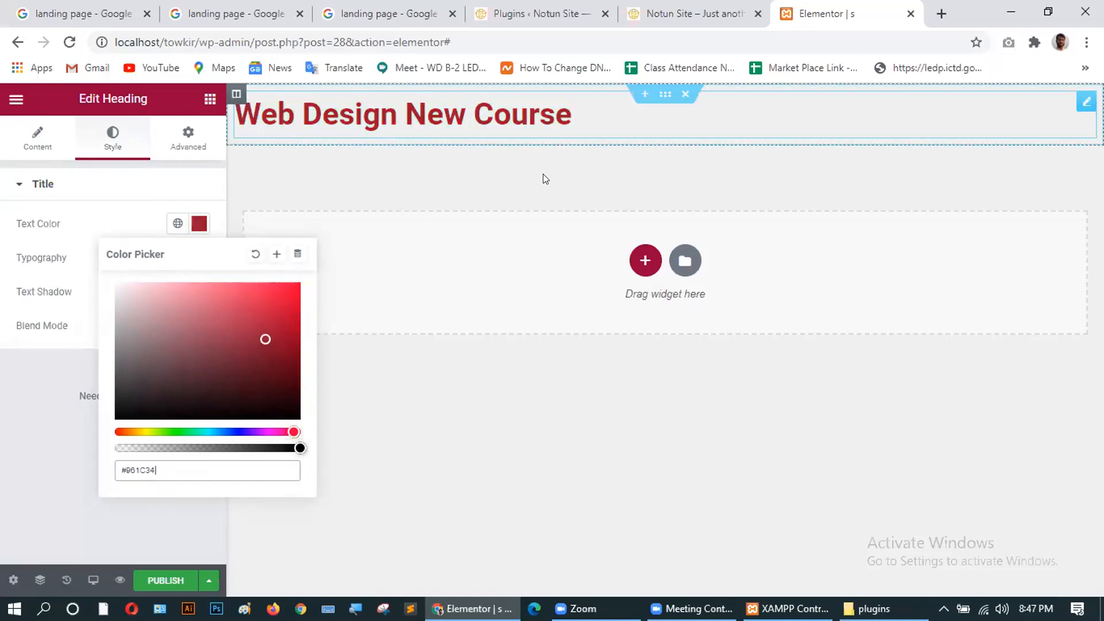
{"action": "left_click", "coordinate": [180, 187]}
{"action": "left_click", "coordinate": [38, 187]}
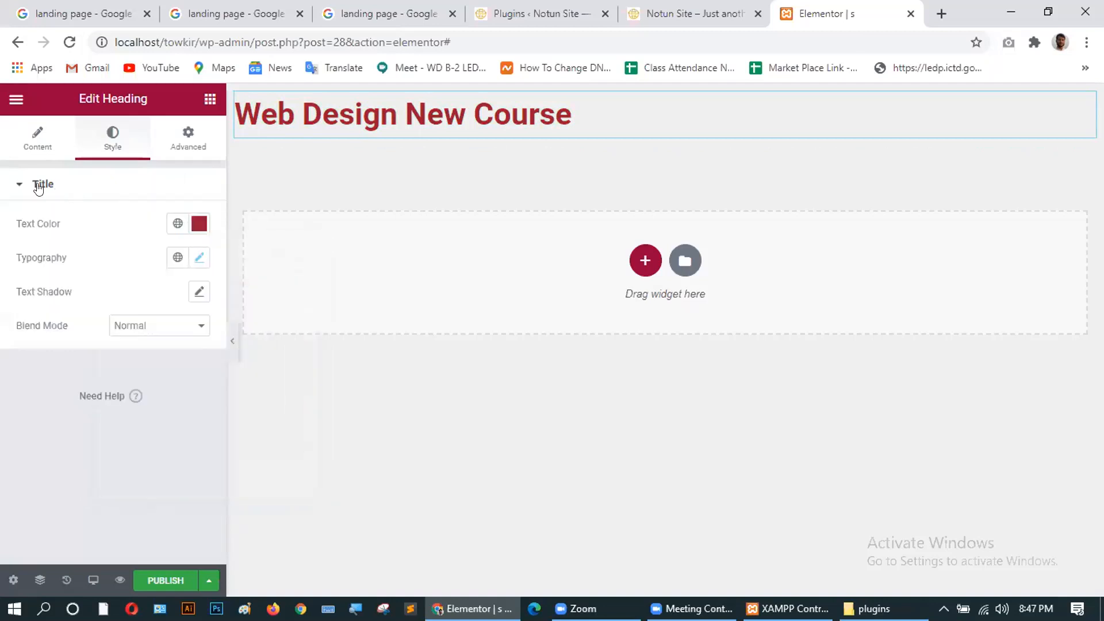
Give the heading letter spacing 1.7 and line height 1.3 em.
{"action": "left_click", "coordinate": [194, 257]}
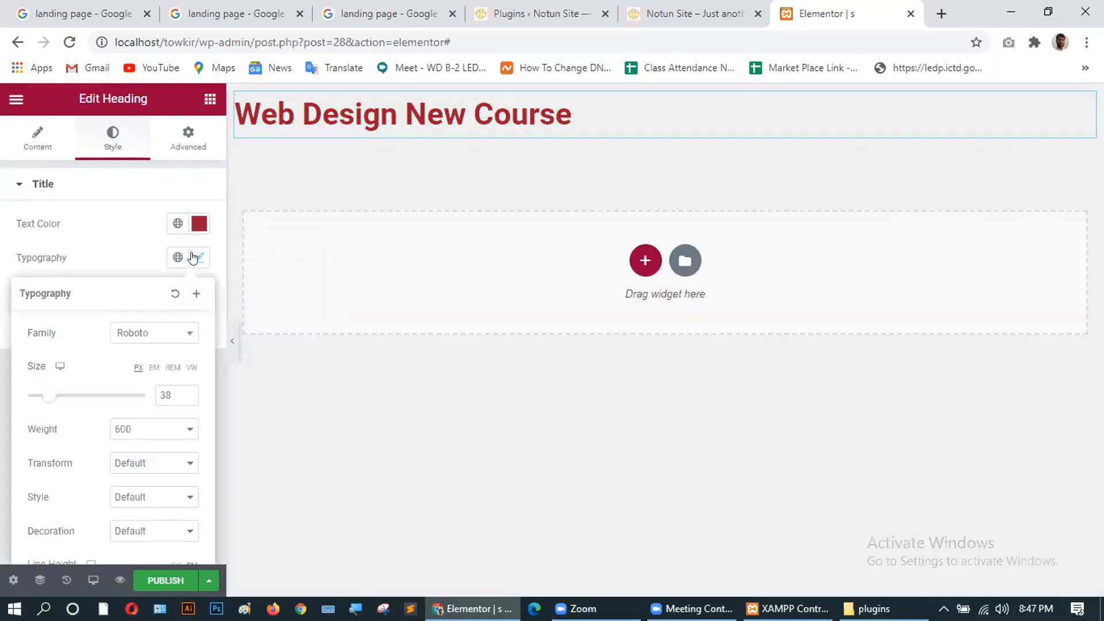
{"action": "scroll", "coordinate": [123, 402], "scroll_direction": "down", "scroll_amount": 2}
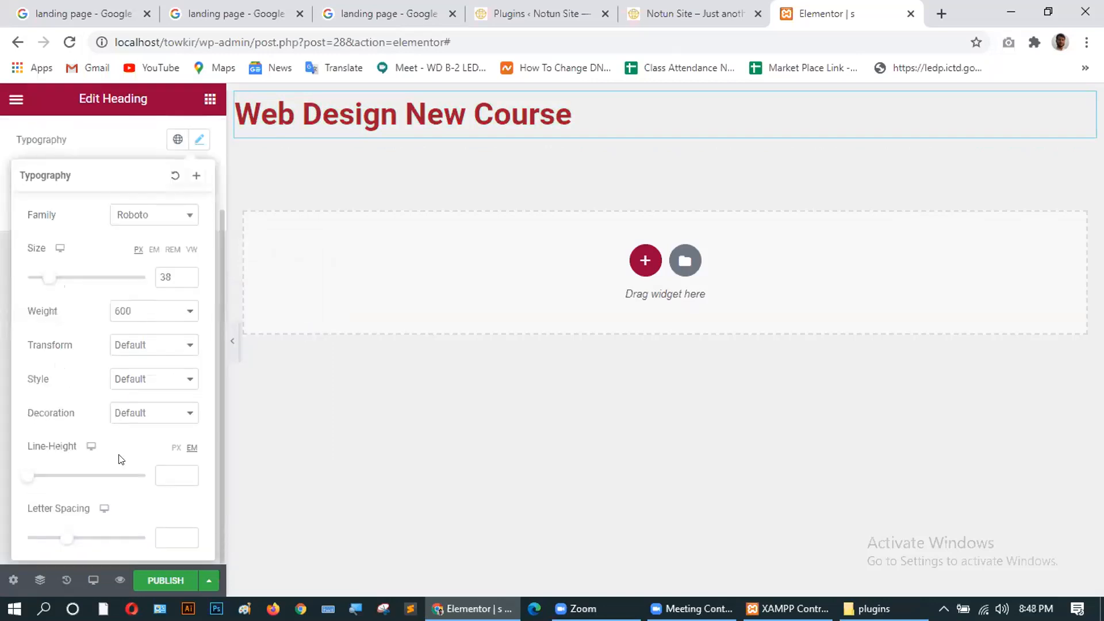
{"action": "mouse_move", "coordinate": [61, 539]}
{"action": "left_mouse_down"}
{"action": "mouse_move", "coordinate": [129, 538]}
{"action": "mouse_move", "coordinate": [75, 539]}
{"action": "left_mouse_up"}
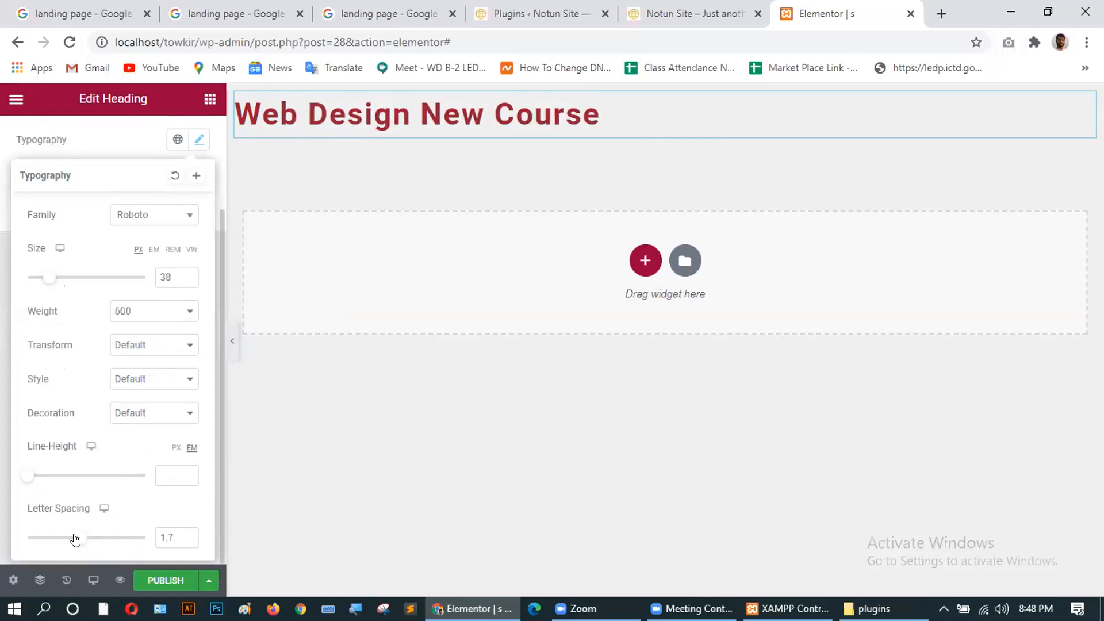
{"action": "mouse_move", "coordinate": [31, 475]}
{"action": "left_mouse_down"}
{"action": "mouse_move", "coordinate": [89, 475]}
{"action": "mouse_move", "coordinate": [30, 476]}
{"action": "mouse_move", "coordinate": [39, 478]}
{"action": "left_mouse_up"}
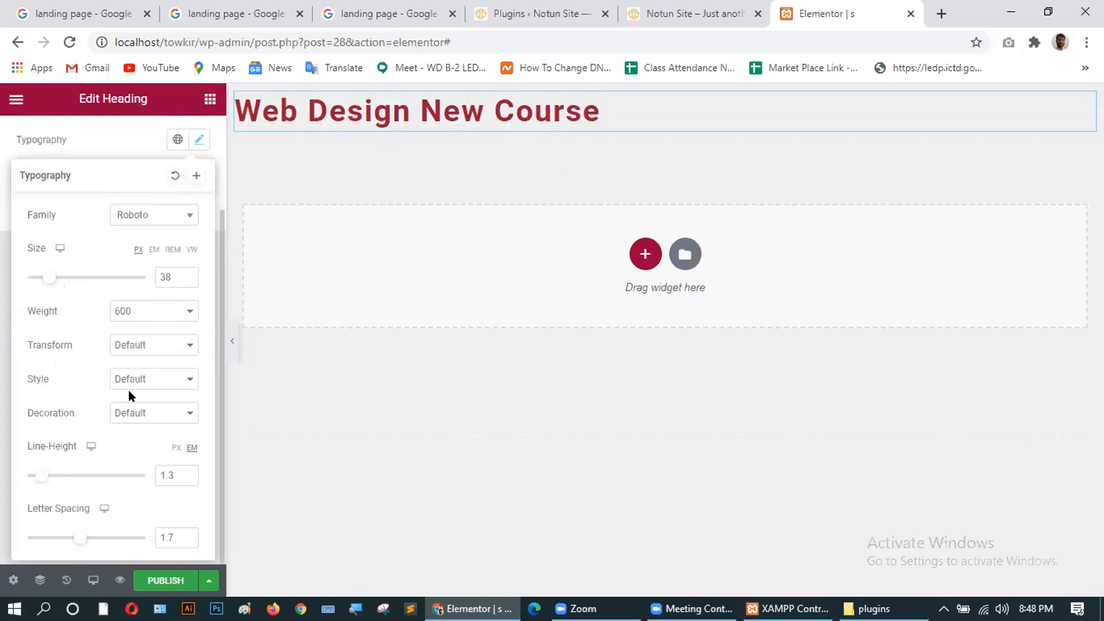
{"action": "scroll", "coordinate": [129, 392], "scroll_direction": "up", "scroll_amount": 2}
Align the heading to Center after trying Right and Justified.
{"action": "left_click", "coordinate": [36, 137]}
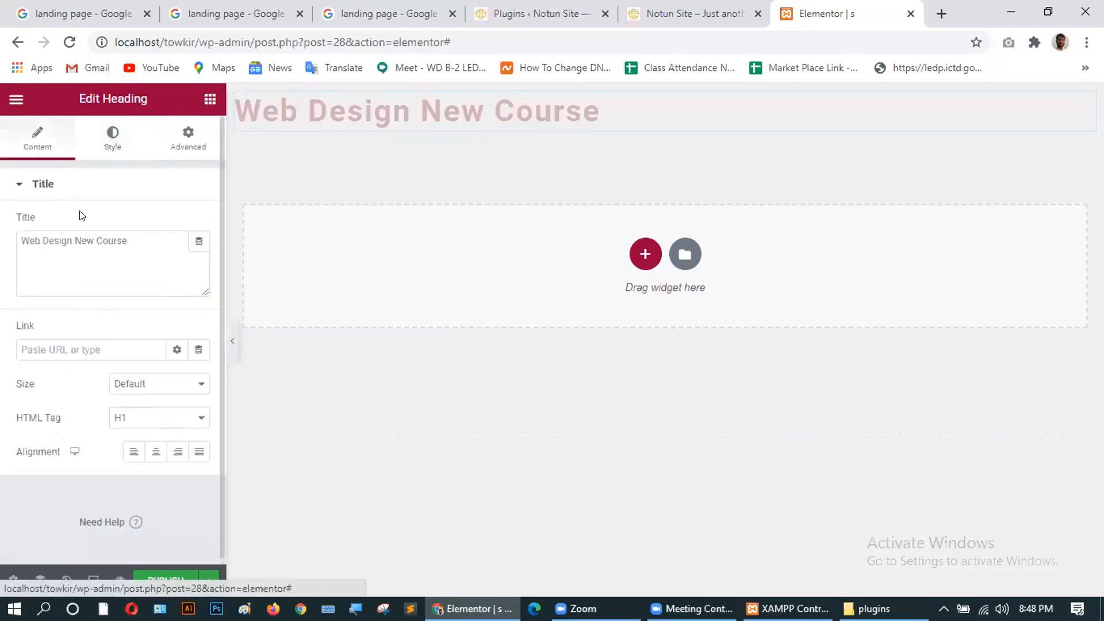
{"action": "left_click", "coordinate": [156, 447]}
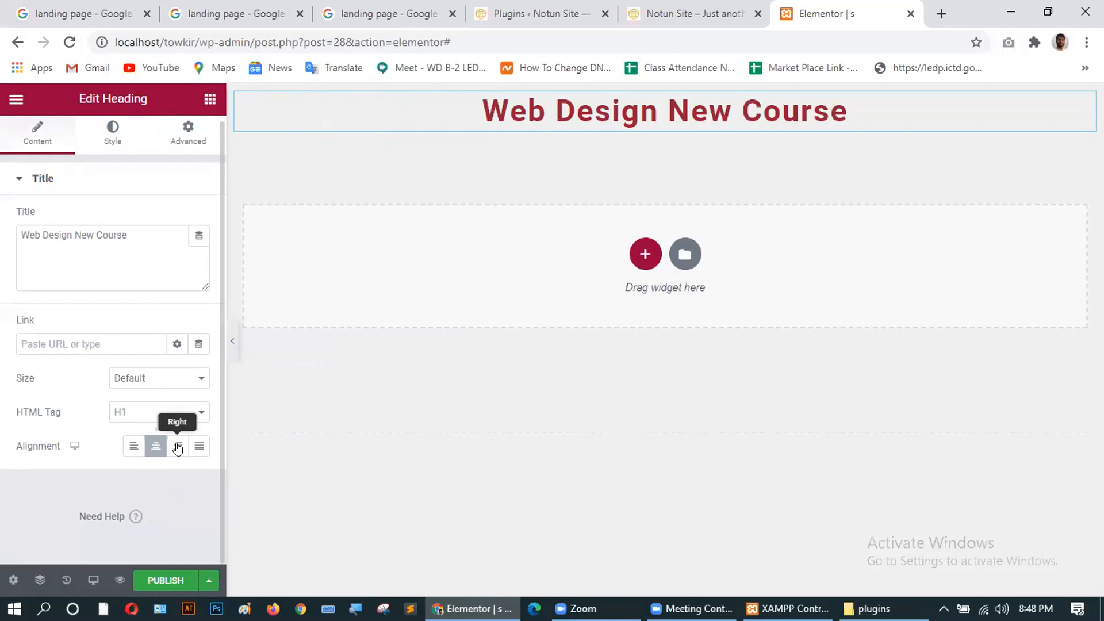
{"action": "left_click", "coordinate": [178, 448]}
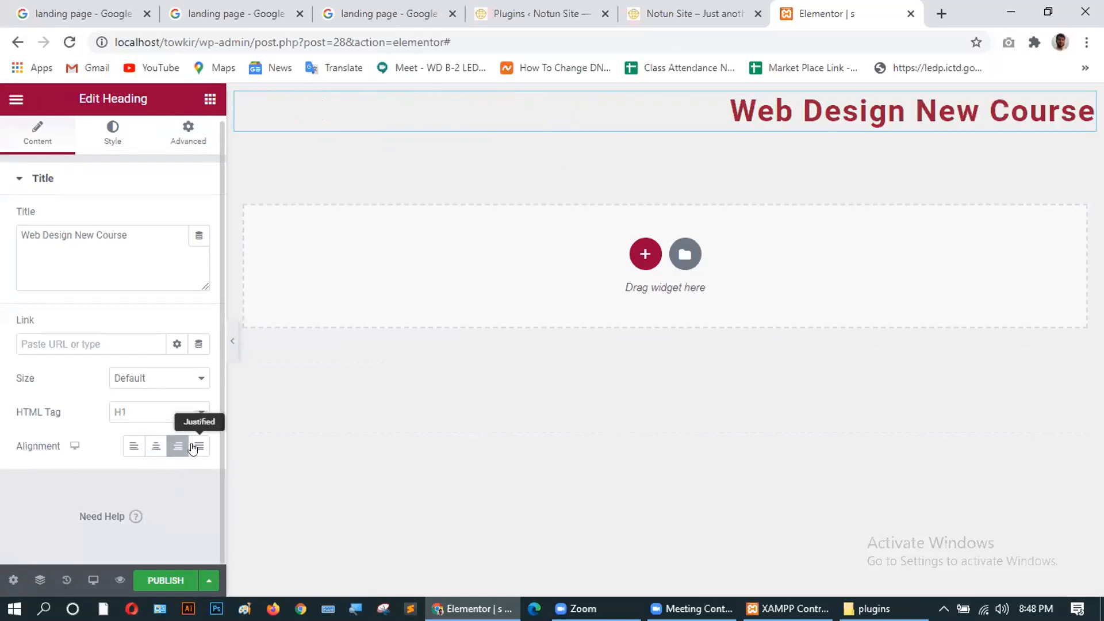
{"action": "left_click", "coordinate": [193, 449]}
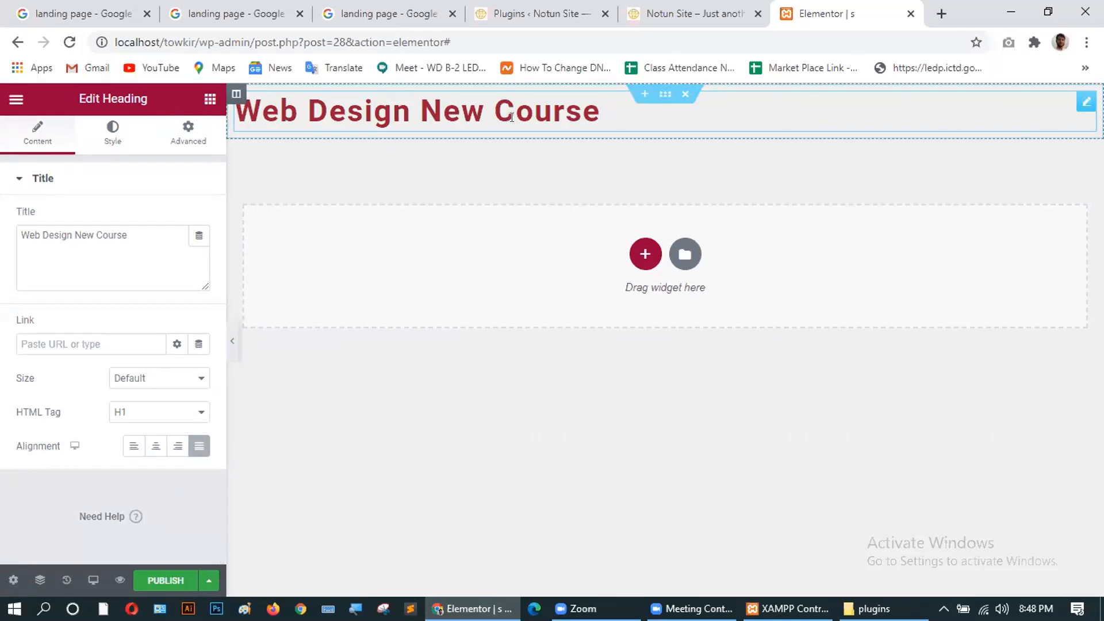
{"action": "left_click", "coordinate": [153, 447]}
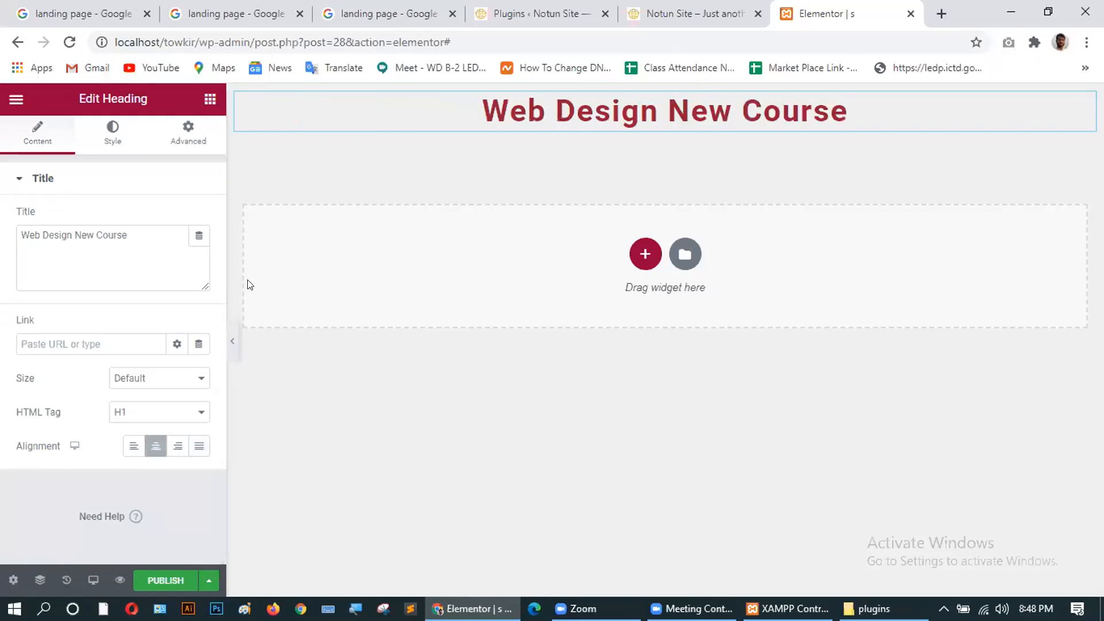
Leave the heading size on Default after trying Small, Medium and Large.
{"action": "left_click", "coordinate": [167, 380]}
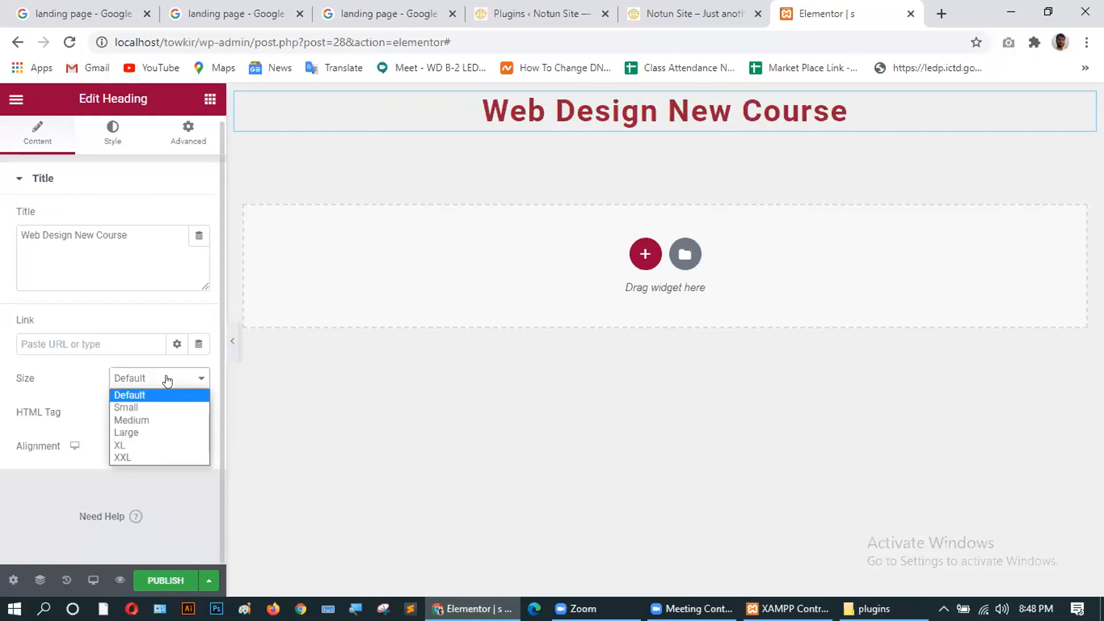
{"action": "left_click", "coordinate": [150, 406]}
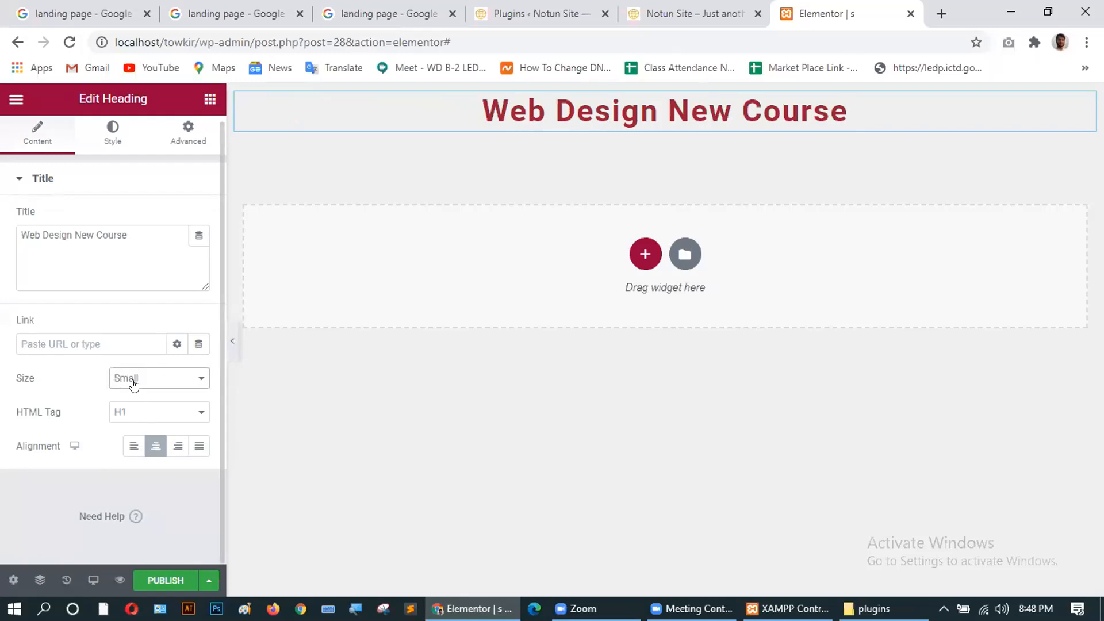
{"action": "left_click", "coordinate": [134, 384]}
{"action": "left_click", "coordinate": [132, 419]}
{"action": "left_click", "coordinate": [138, 384]}
{"action": "left_click", "coordinate": [136, 434]}
{"action": "left_click", "coordinate": [140, 381]}
{"action": "left_click", "coordinate": [135, 394]}
Set the heading font size to 40 px.
{"action": "left_click", "coordinate": [111, 131]}
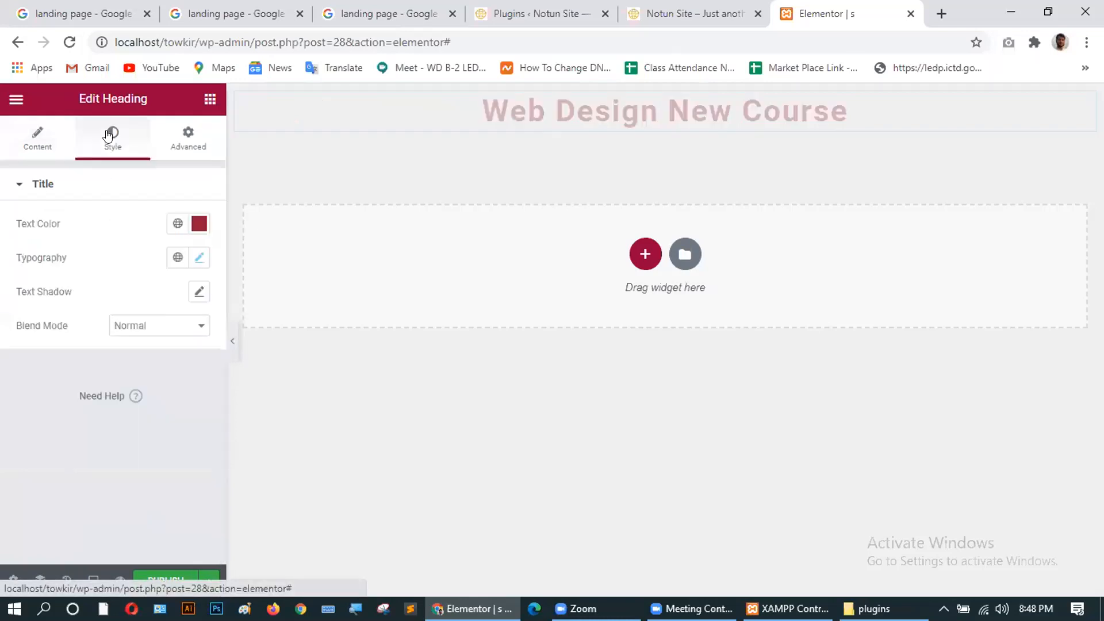
{"action": "left_click", "coordinate": [199, 259]}
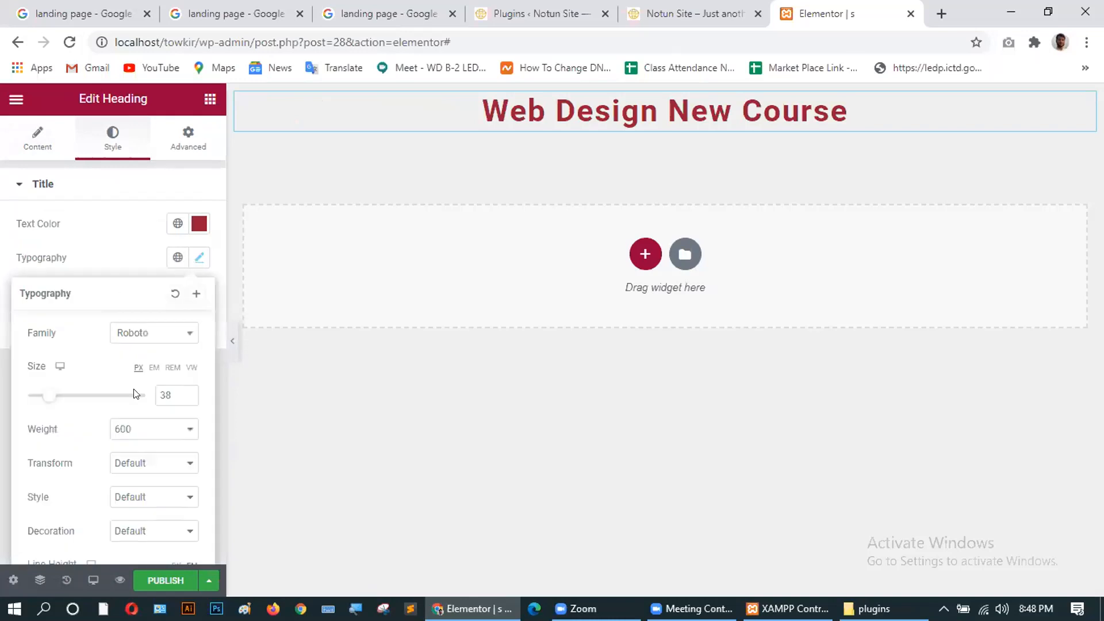
{"action": "double_click", "coordinate": [188, 392]}
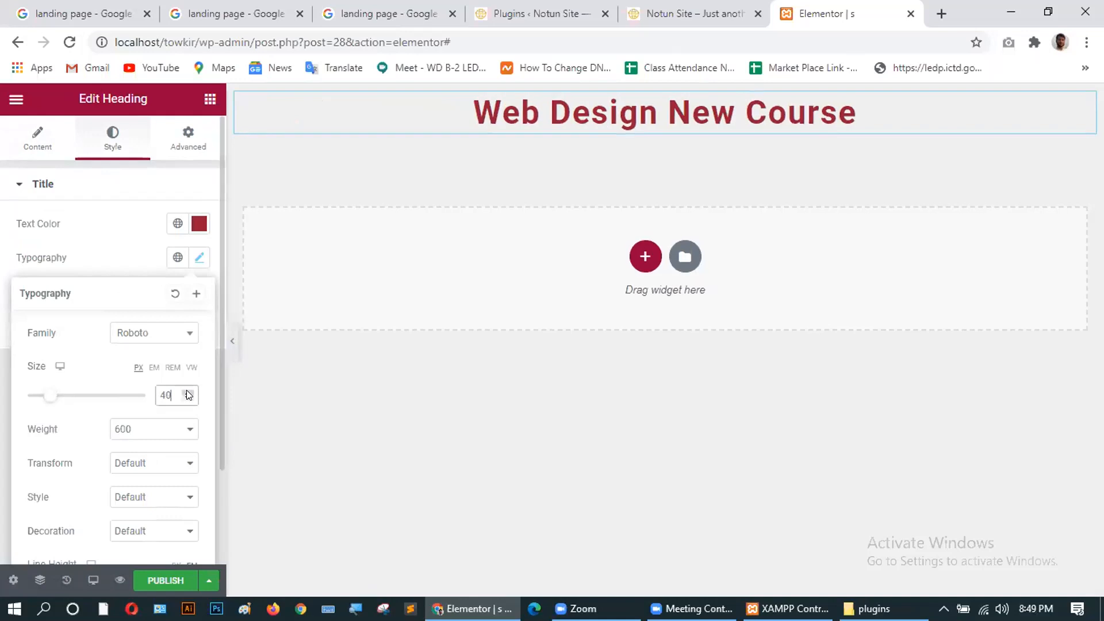
{"action": "left_click", "coordinate": [187, 399]}
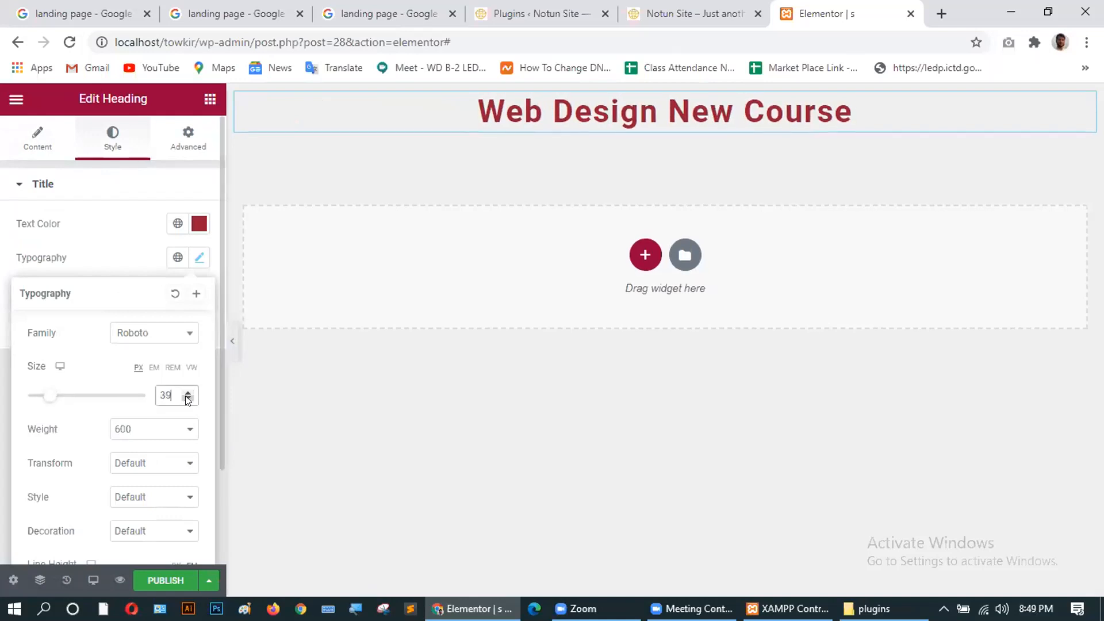
{"action": "left_click", "coordinate": [188, 393]}
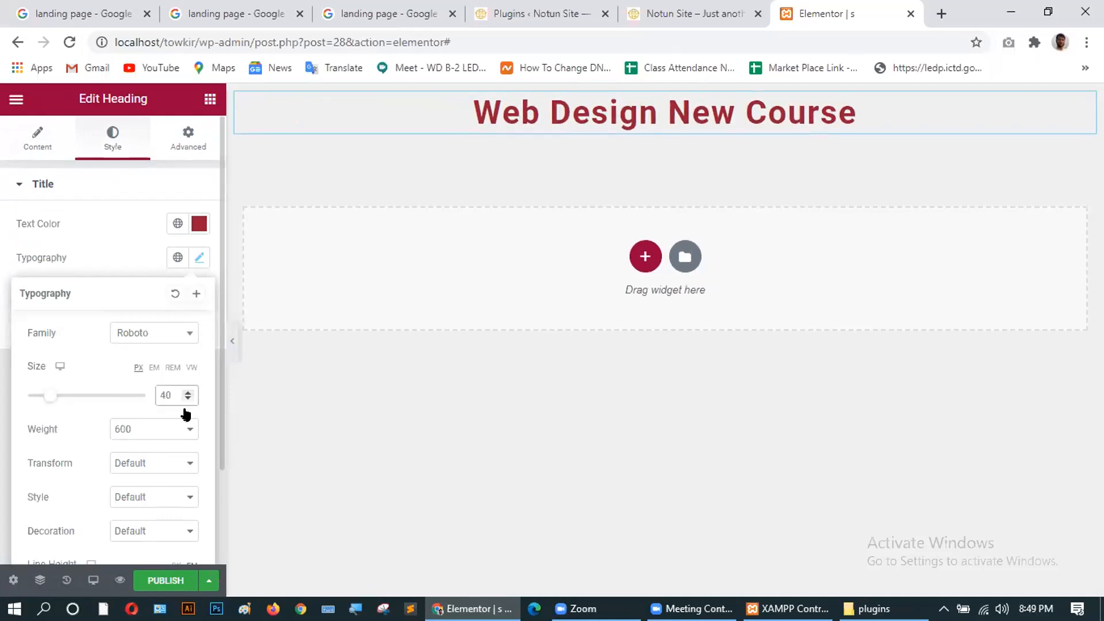
Set the heading font weight to 900 after briefly trying 200.
{"action": "left_click", "coordinate": [189, 429]}
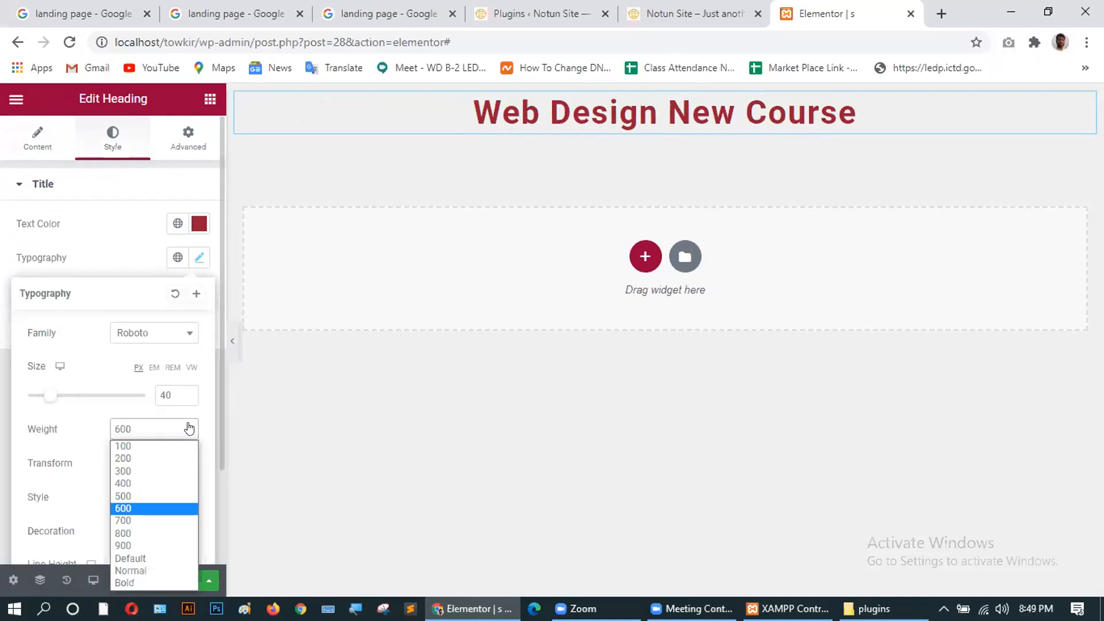
{"action": "left_click", "coordinate": [140, 460]}
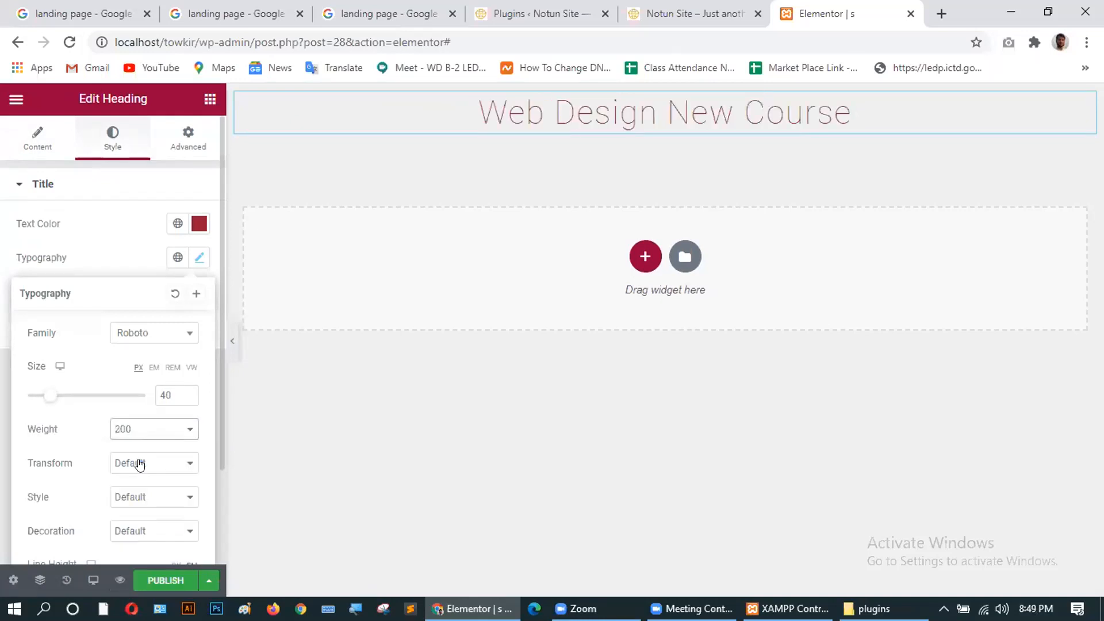
{"action": "left_click", "coordinate": [185, 431]}
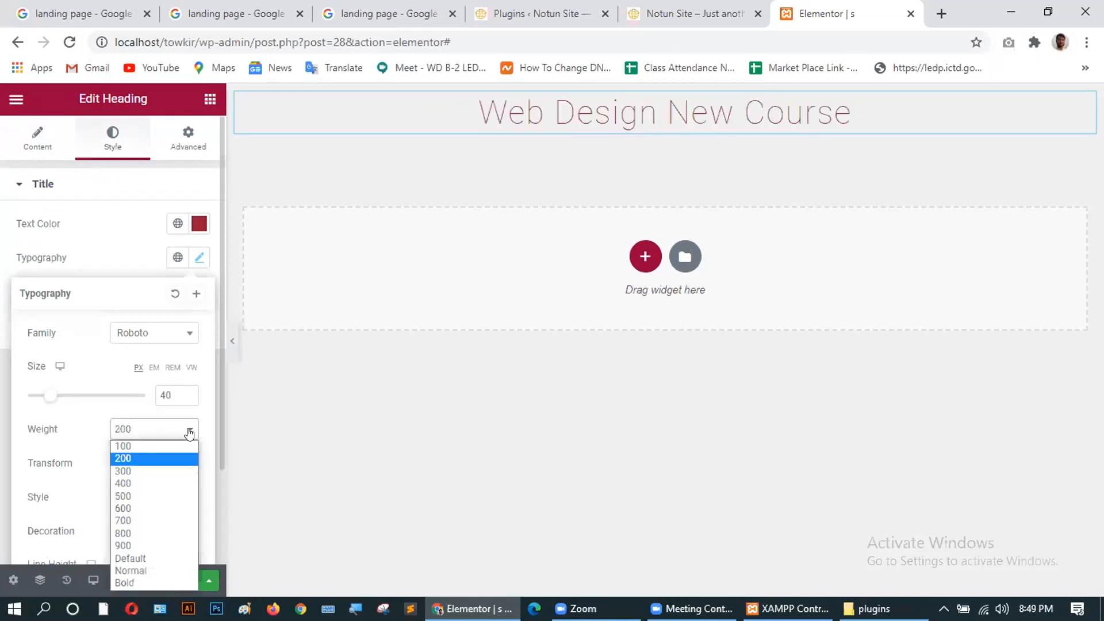
{"action": "left_click", "coordinate": [147, 545]}
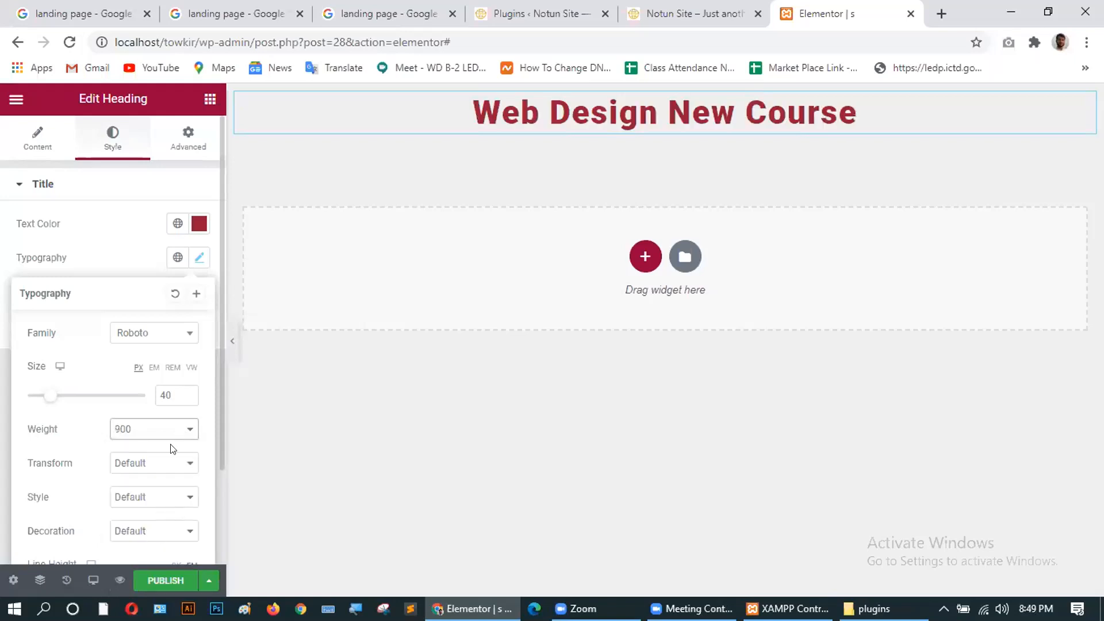
{"action": "scroll", "coordinate": [54, 446], "scroll_direction": "down", "scroll_amount": 2}
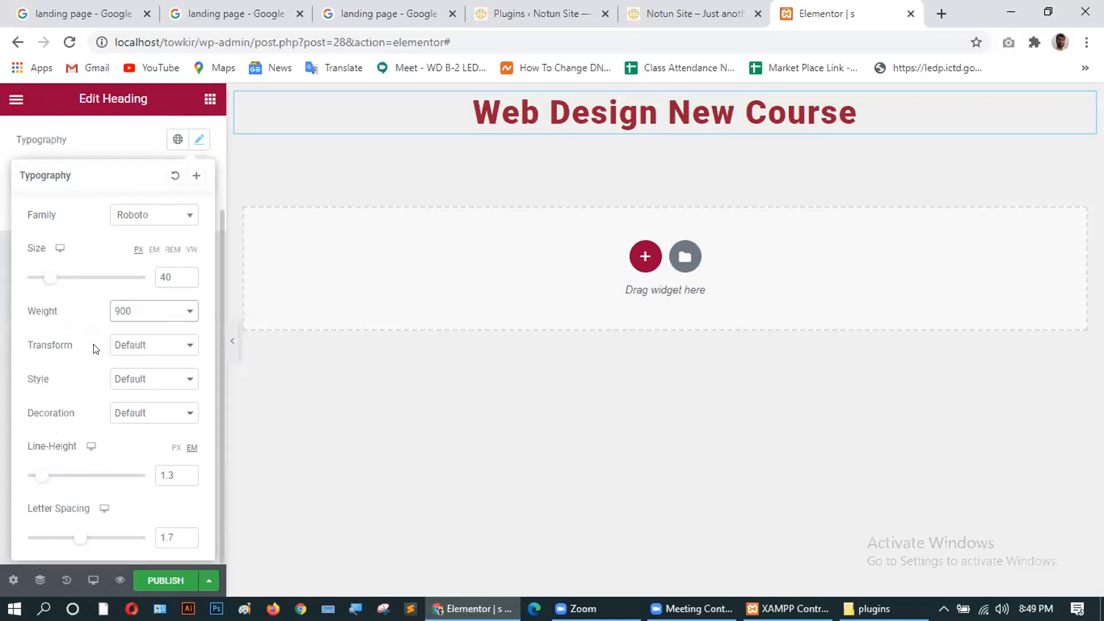
Set the heading's text transform to Uppercase after trying lowercase and capitalize.
{"action": "left_click", "coordinate": [160, 346]}
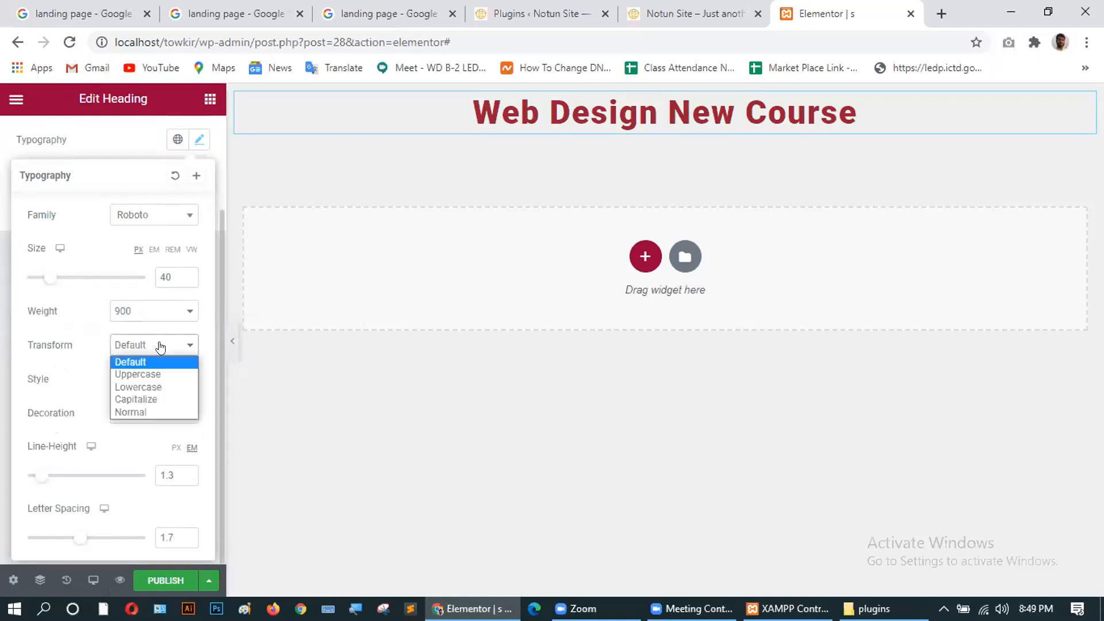
{"action": "left_click", "coordinate": [156, 374]}
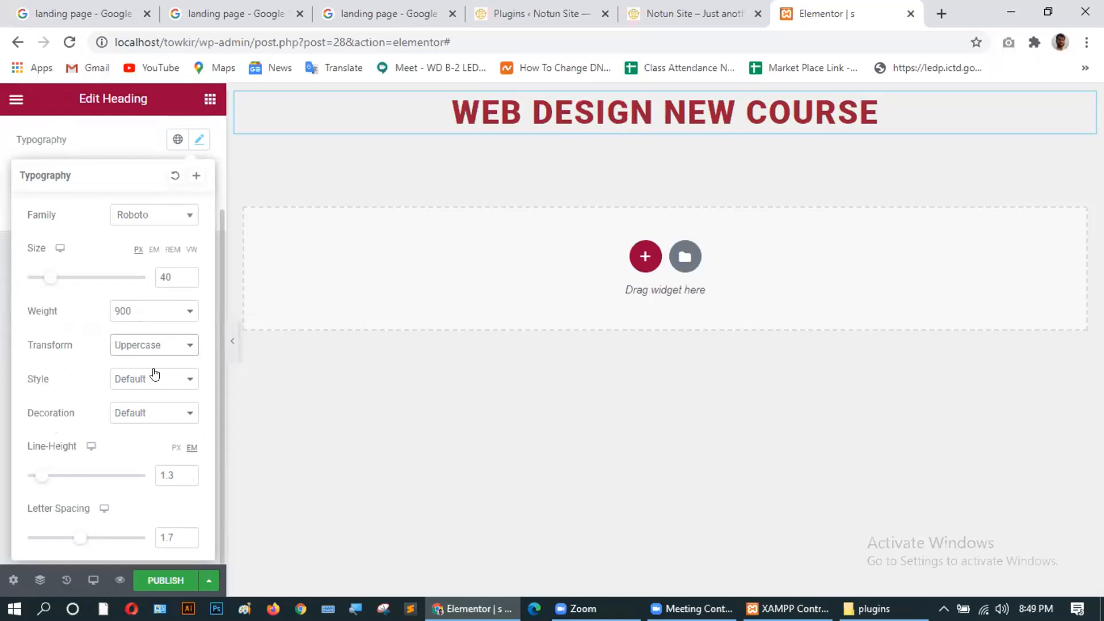
{"action": "left_click", "coordinate": [150, 348]}
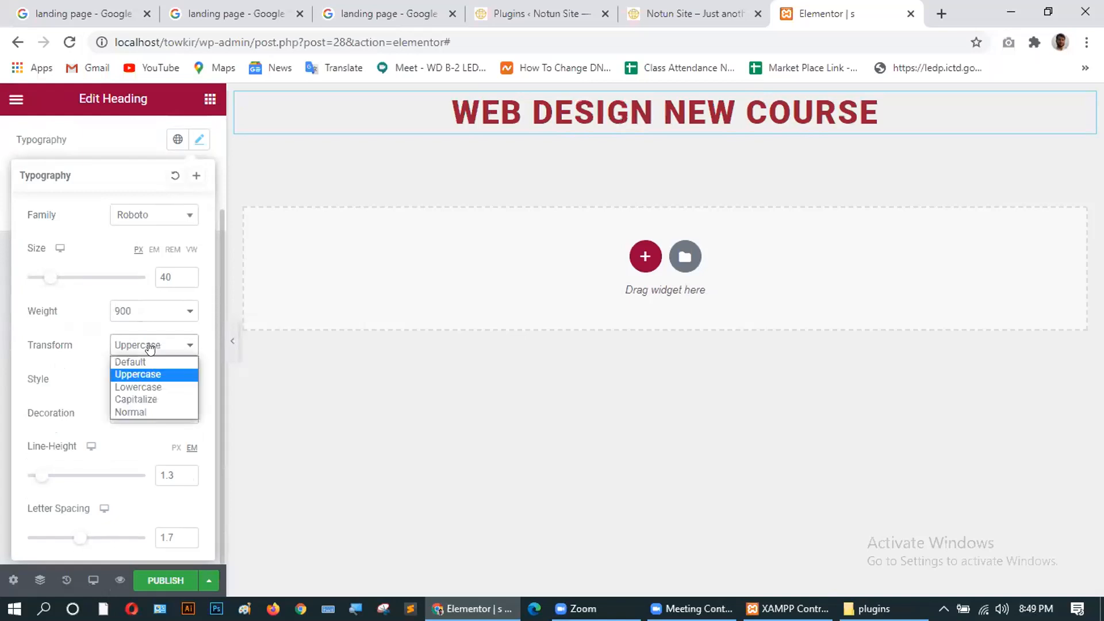
{"action": "left_click", "coordinate": [148, 384]}
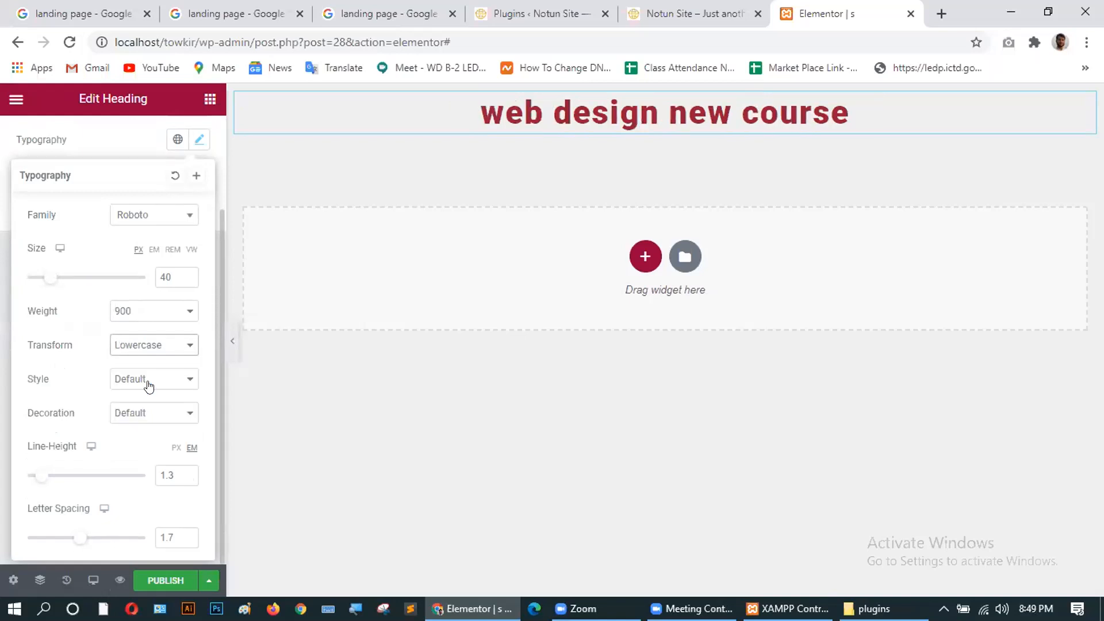
{"action": "left_click", "coordinate": [138, 348]}
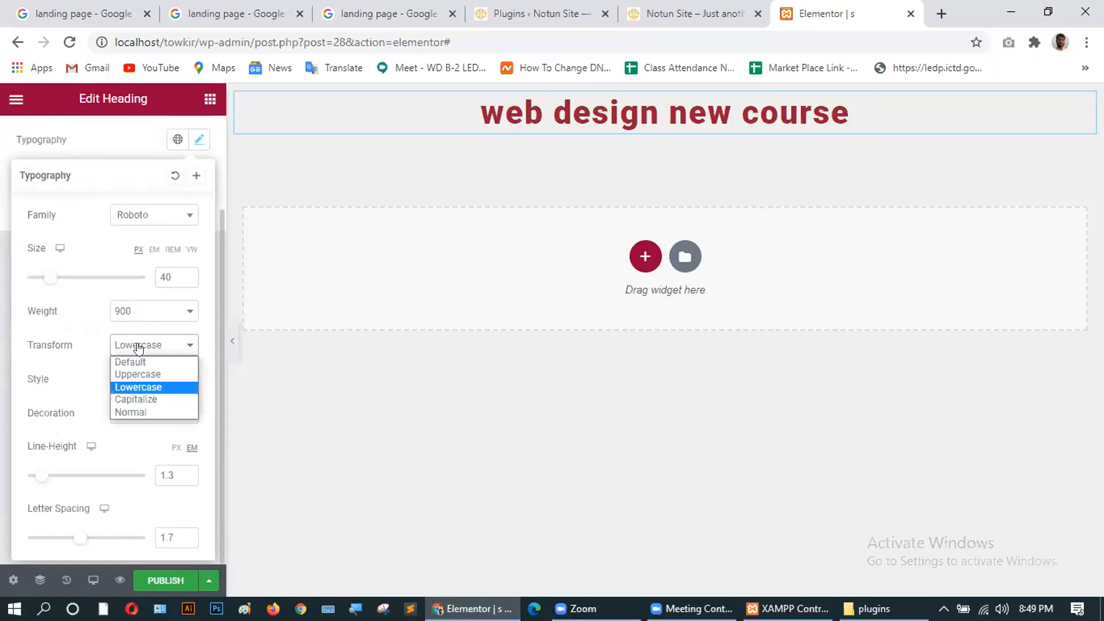
{"action": "left_click", "coordinate": [157, 375]}
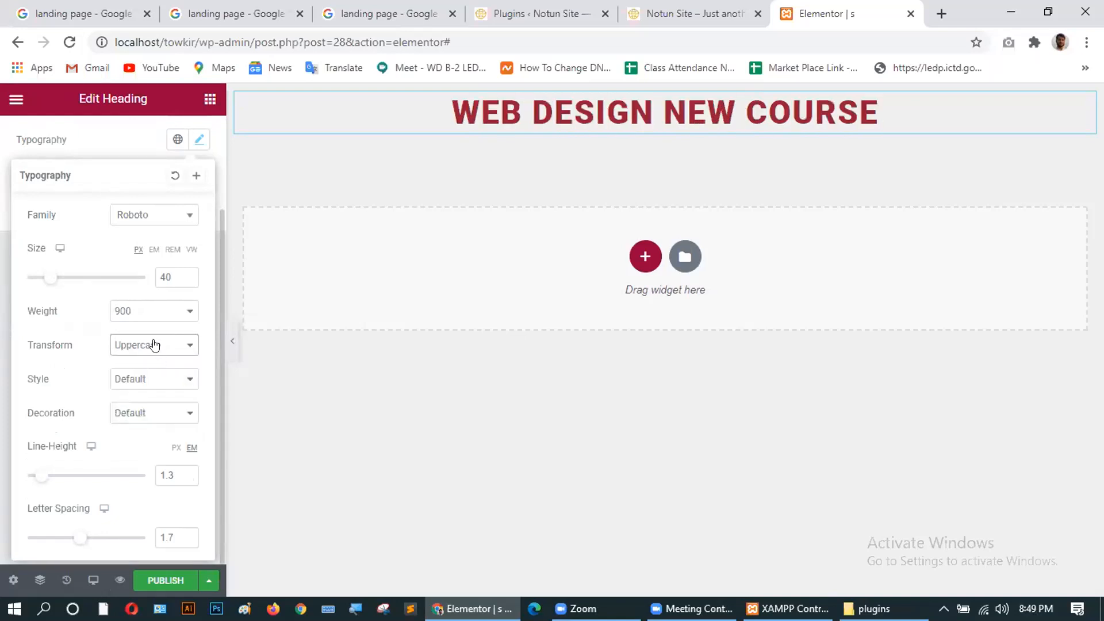
{"action": "left_click", "coordinate": [154, 344]}
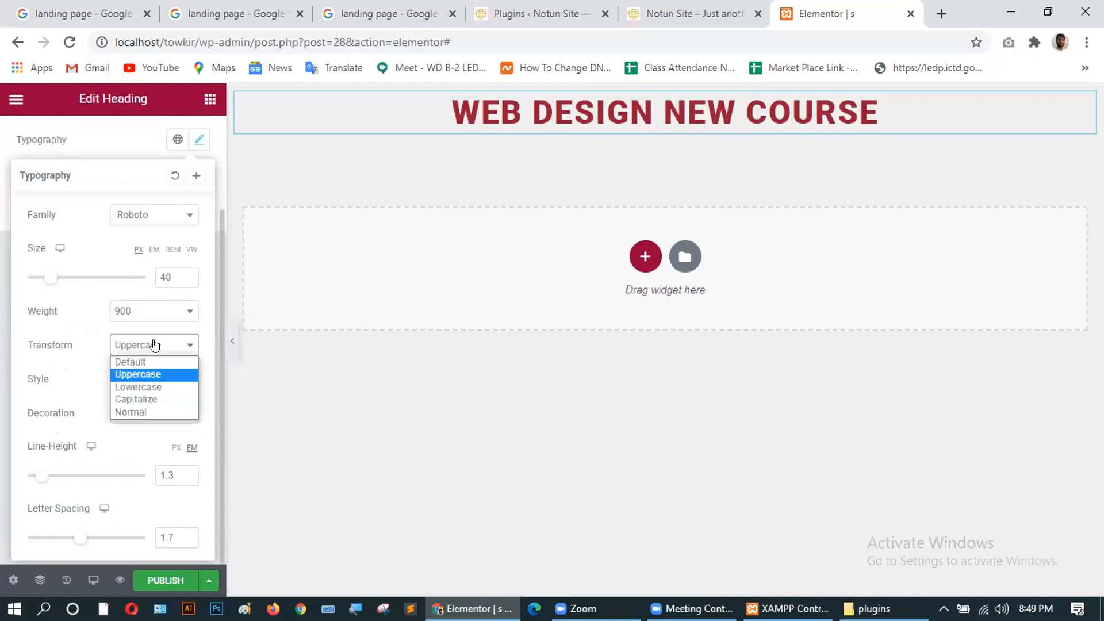
{"action": "left_click", "coordinate": [137, 399]}
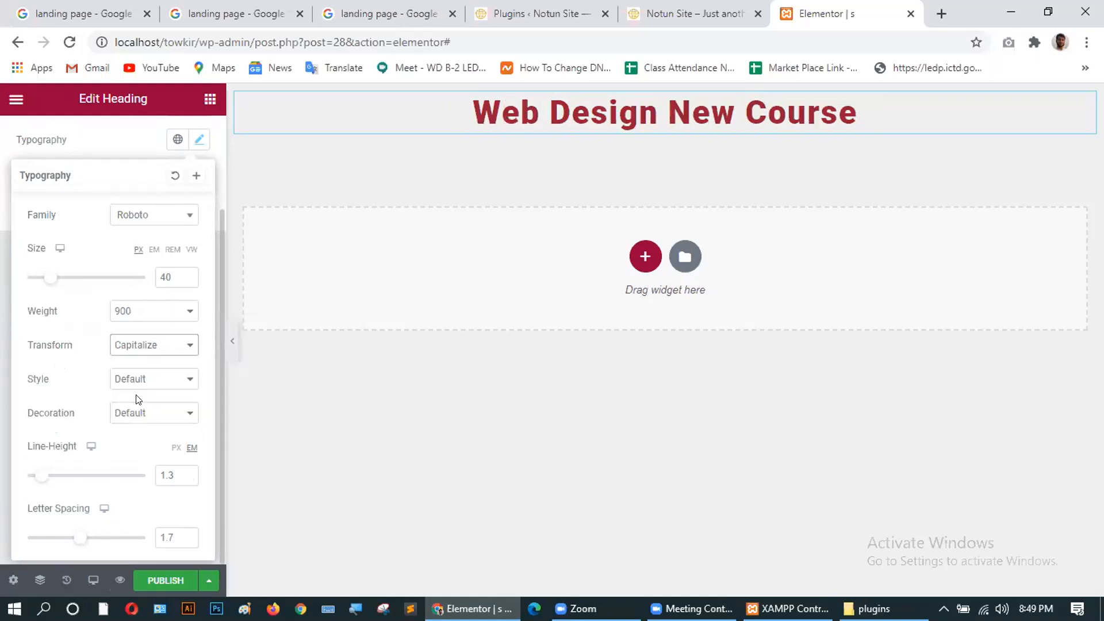
{"action": "left_click", "coordinate": [149, 345]}
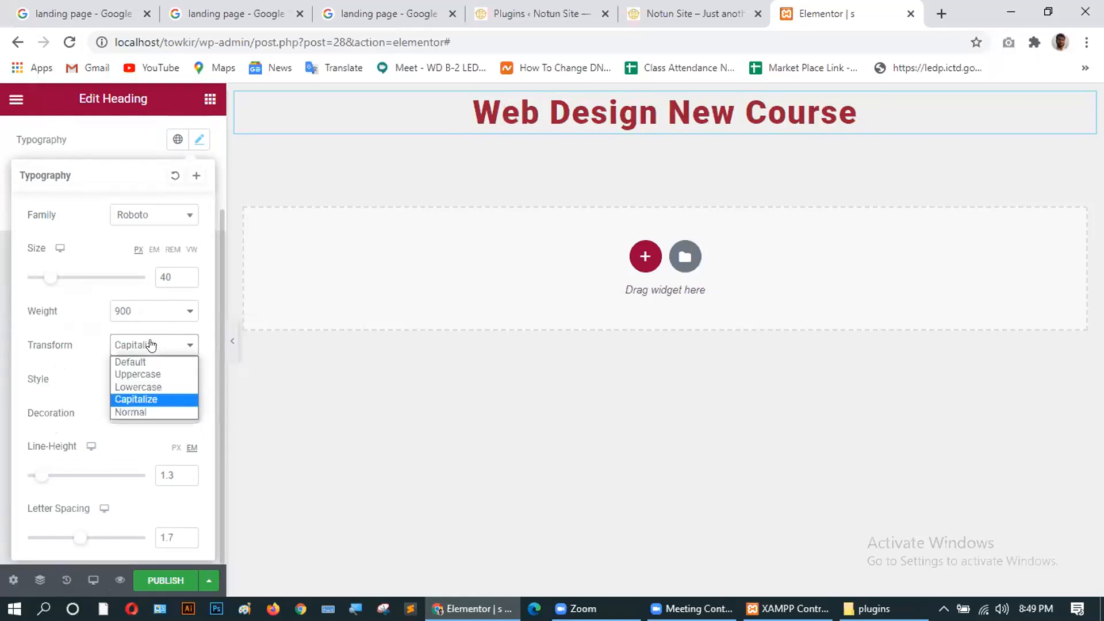
{"action": "left_click", "coordinate": [152, 375]}
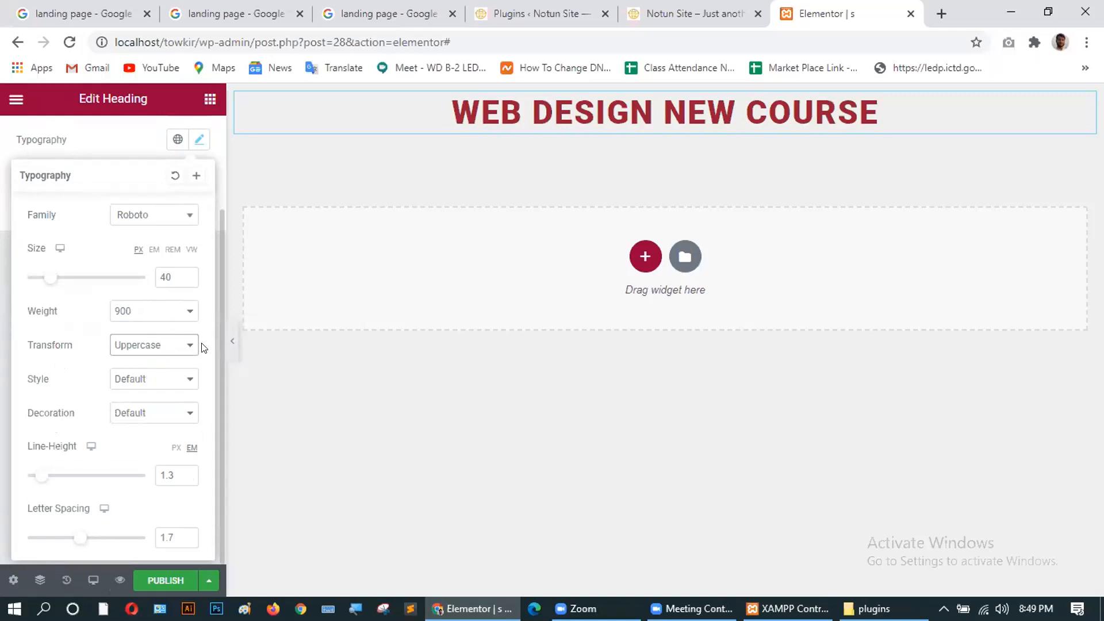
Return the heading's text decoration to Default after trying underline and overline.
{"action": "left_click", "coordinate": [125, 413]}
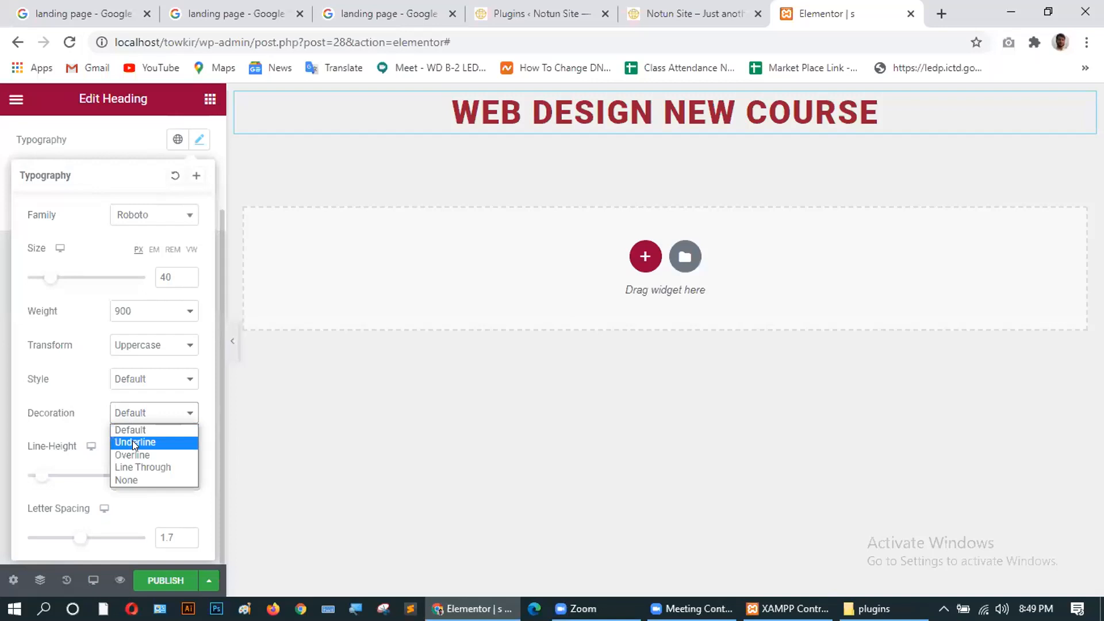
{"action": "left_click", "coordinate": [132, 441]}
{"action": "left_click", "coordinate": [136, 409]}
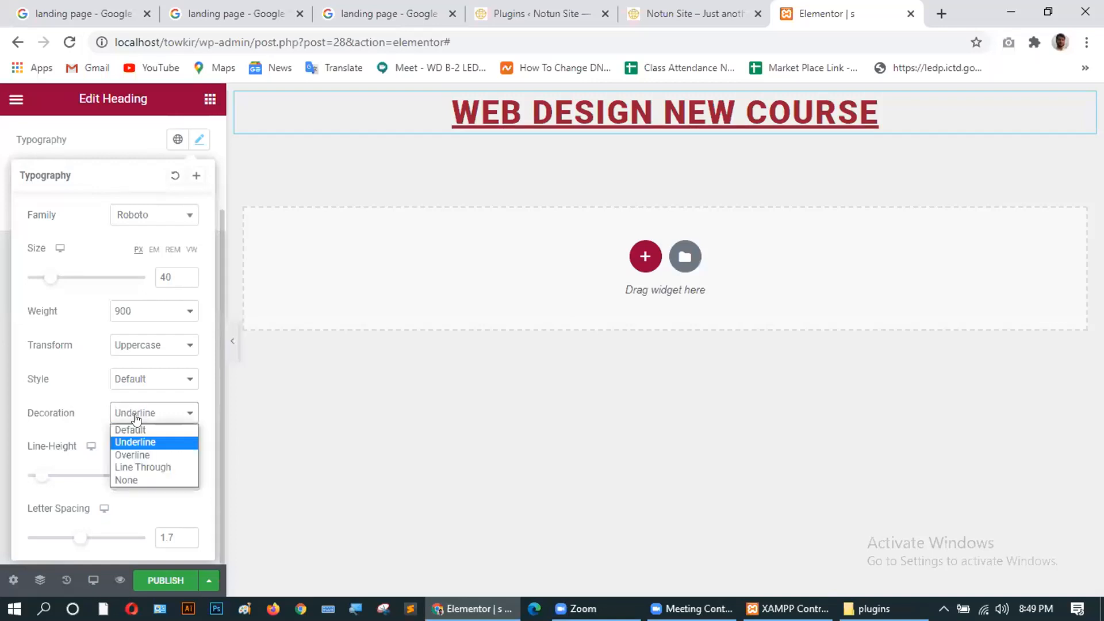
{"action": "left_click", "coordinate": [138, 450]}
{"action": "left_click", "coordinate": [136, 413]}
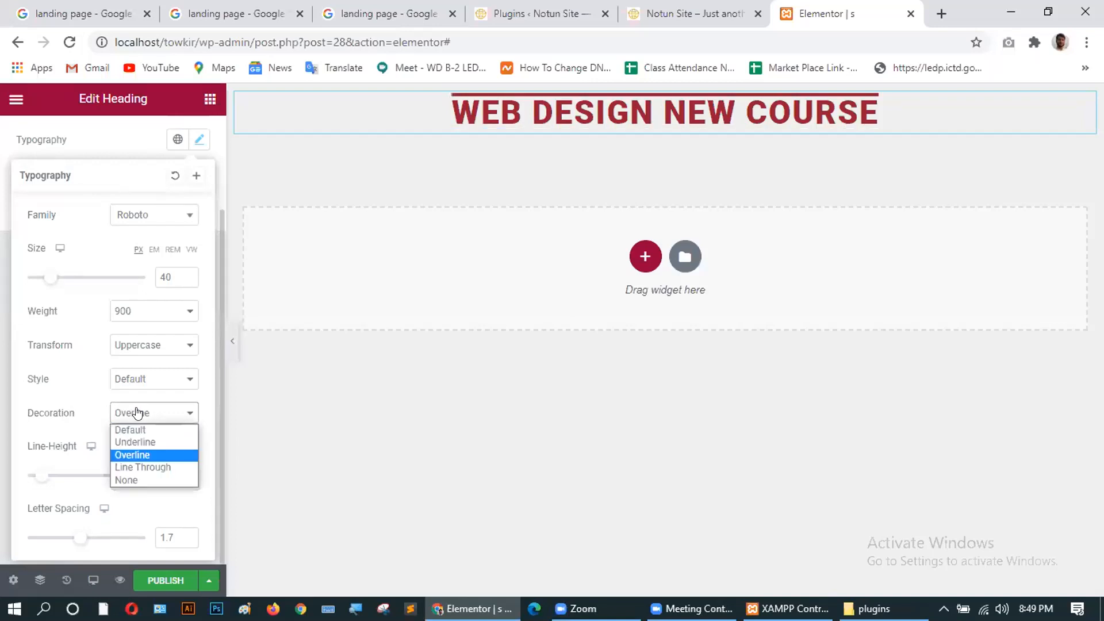
{"action": "left_click", "coordinate": [135, 427]}
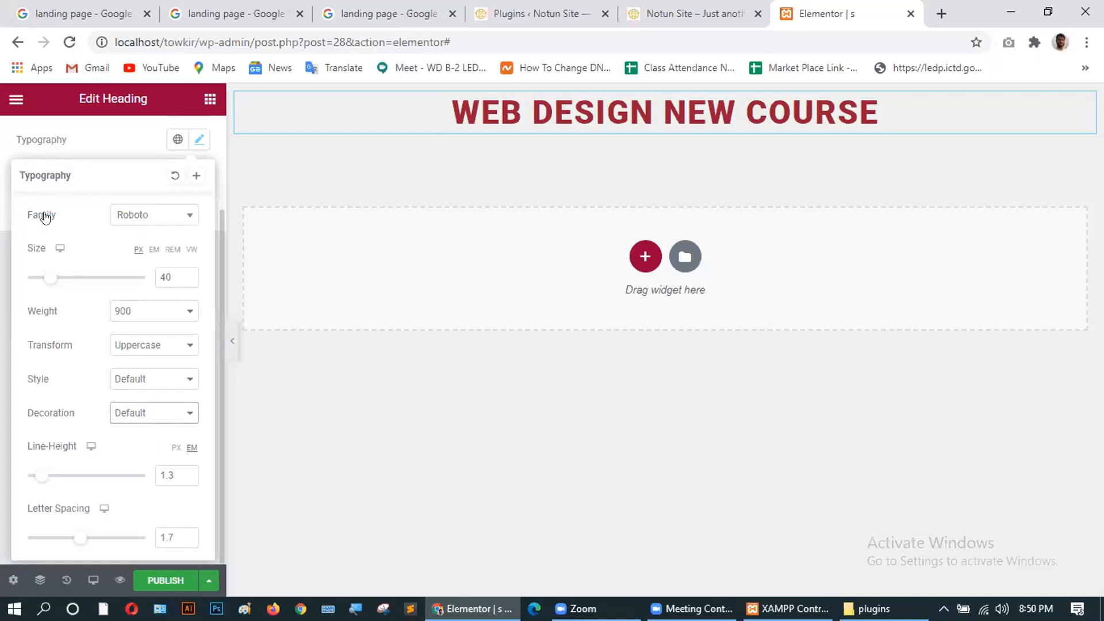
Change the heading font family to Roboto Mono after briefly trying Roboto Condensed.
{"action": "left_click", "coordinate": [176, 216]}
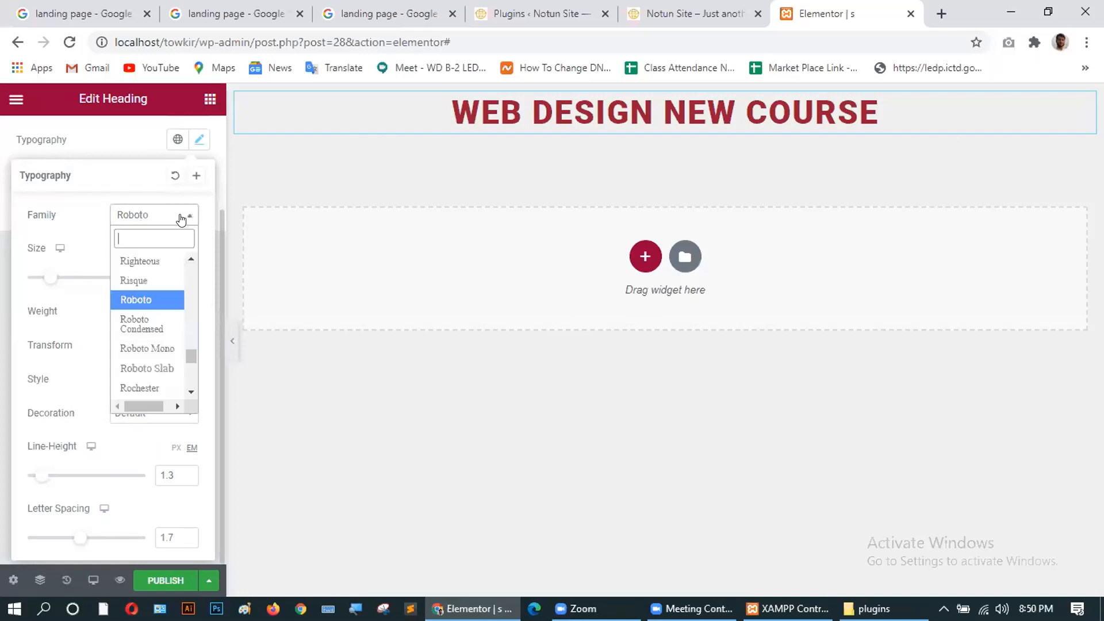
{"action": "left_click", "coordinate": [148, 320]}
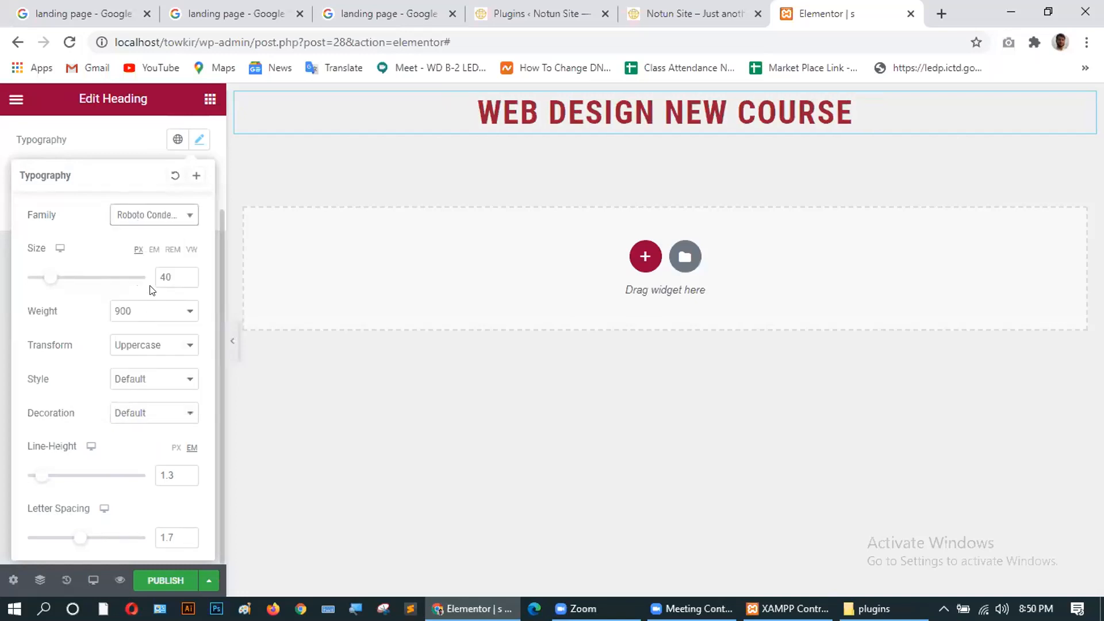
{"action": "left_click", "coordinate": [150, 217]}
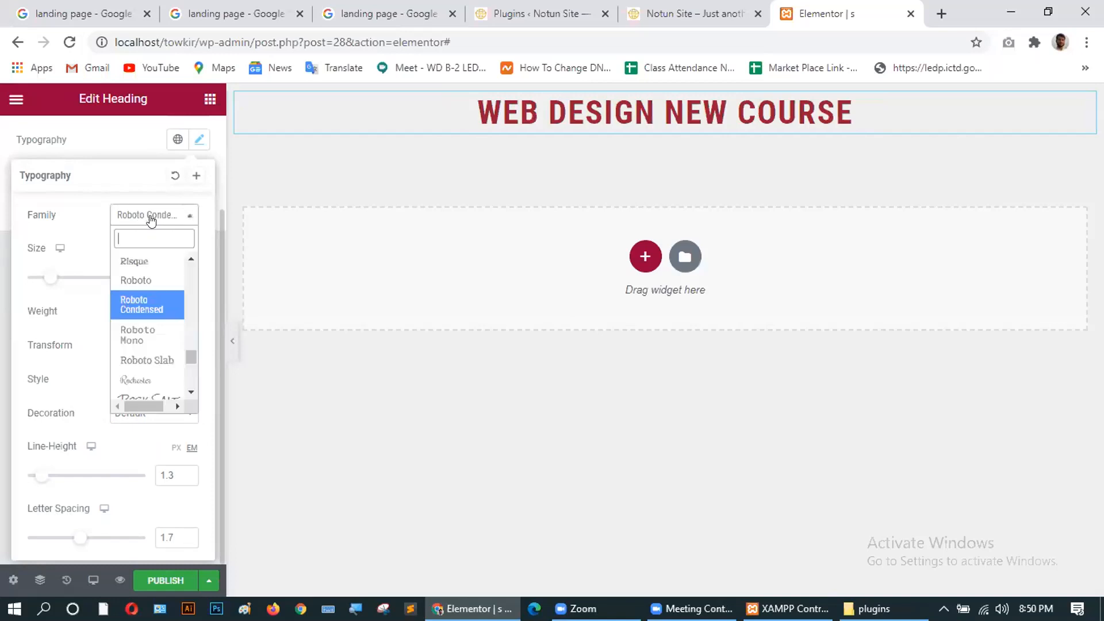
{"action": "left_click", "coordinate": [149, 330]}
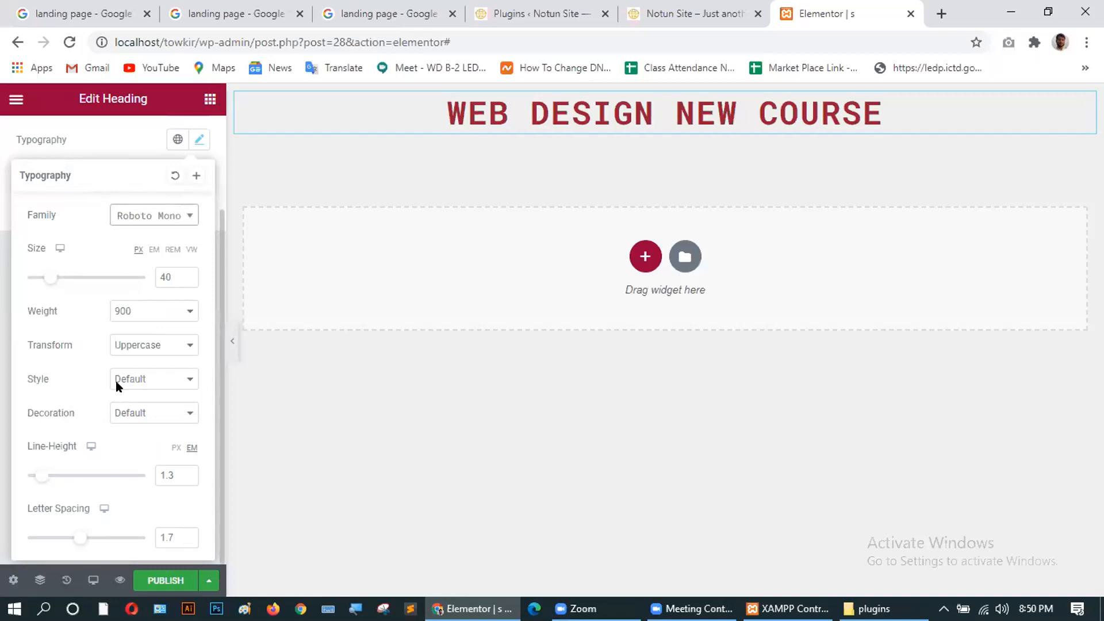
{"action": "scroll", "coordinate": [115, 412], "scroll_direction": "up", "scroll_amount": 2}
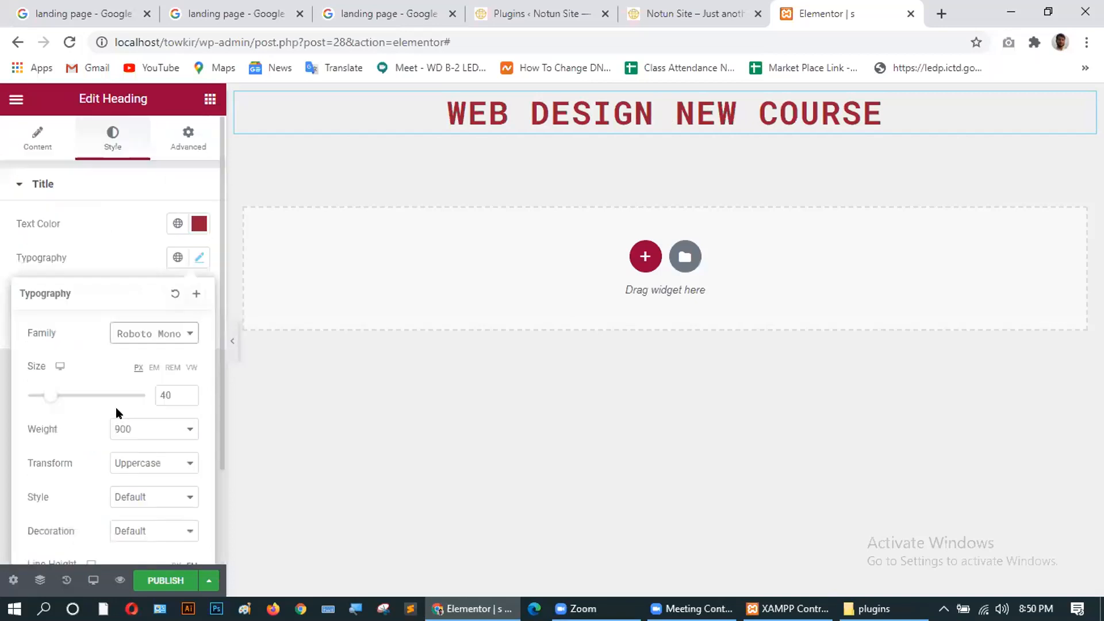
Add a rgba(161,17,81,0.66) text shadow with blur 39, horizontal 40 and vertical 21.
{"action": "left_click", "coordinate": [199, 257]}
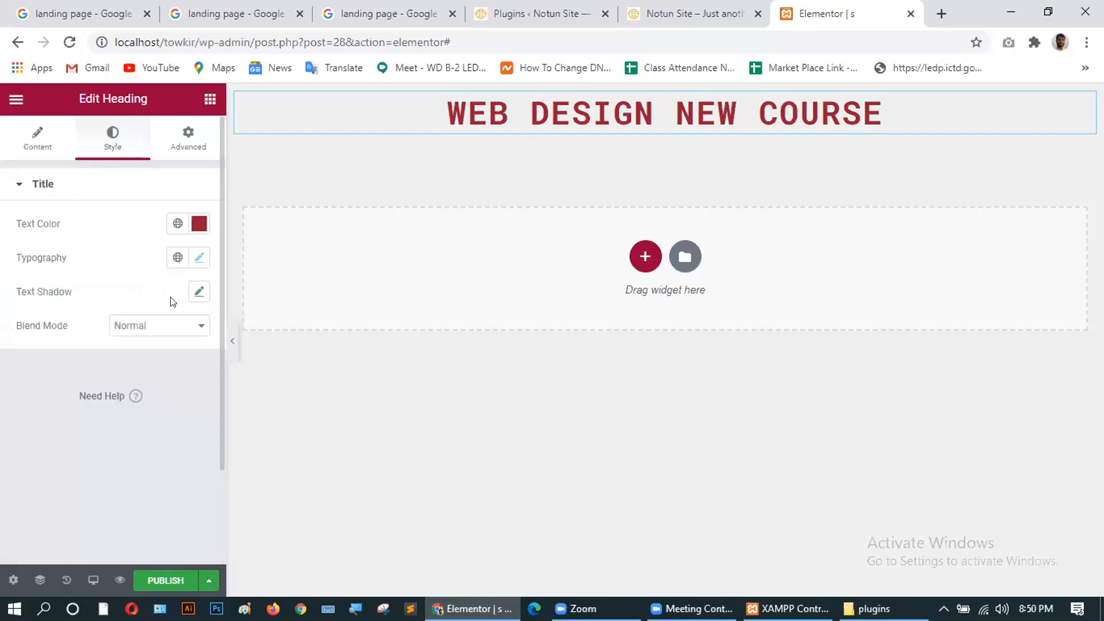
{"action": "left_click", "coordinate": [198, 292]}
{"action": "left_click_drag", "start_coordinate": [34, 379], "coordinate": [71, 382]}
{"action": "left_click", "coordinate": [187, 336]}
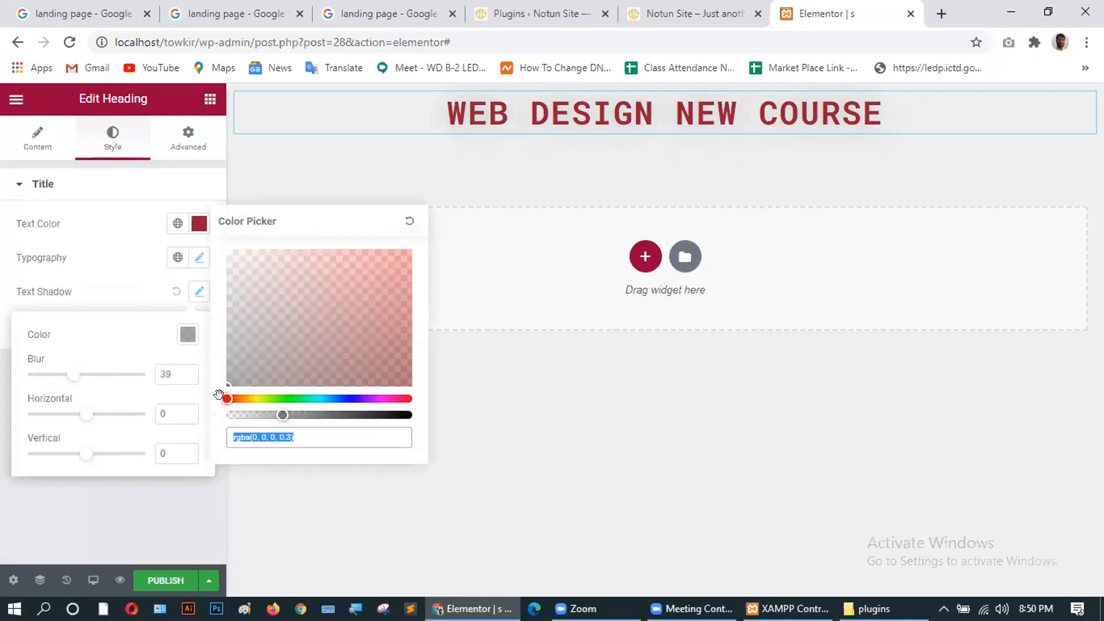
{"action": "left_click_drag", "start_coordinate": [224, 397], "coordinate": [395, 392]}
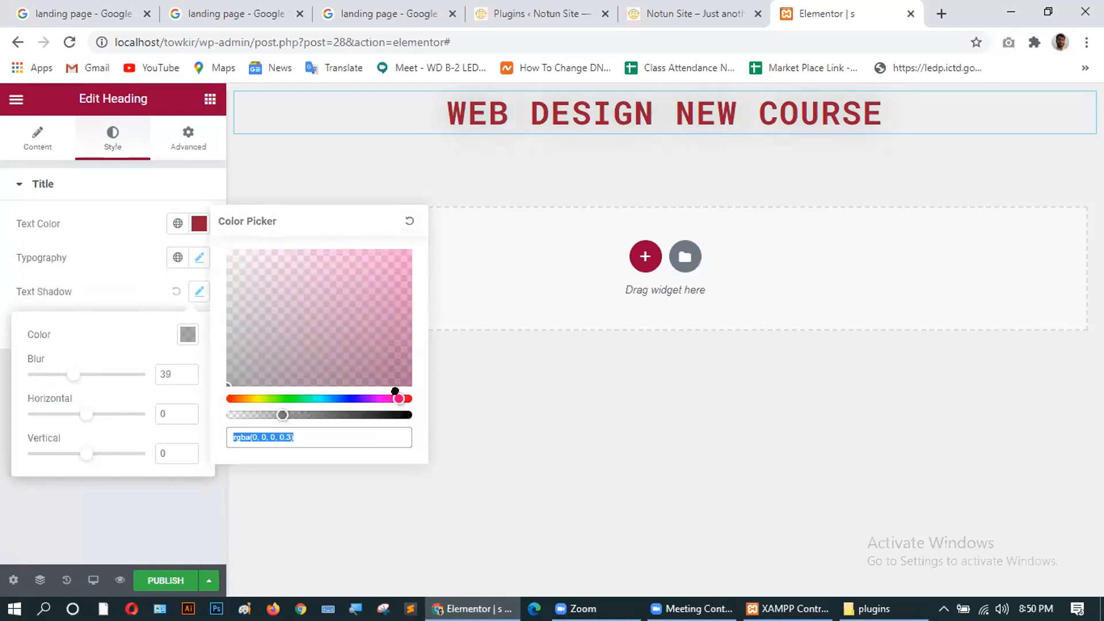
{"action": "left_click_drag", "start_coordinate": [283, 414], "coordinate": [350, 414]}
{"action": "left_click_drag", "start_coordinate": [386, 329], "coordinate": [388, 297]}
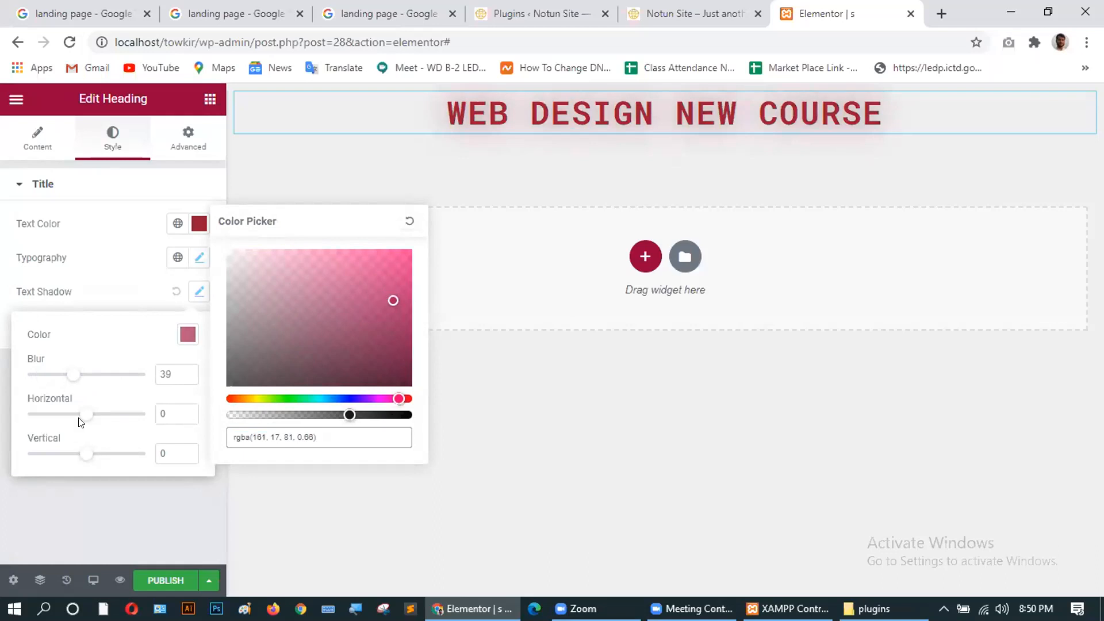
{"action": "left_click_drag", "start_coordinate": [87, 414], "coordinate": [110, 413]}
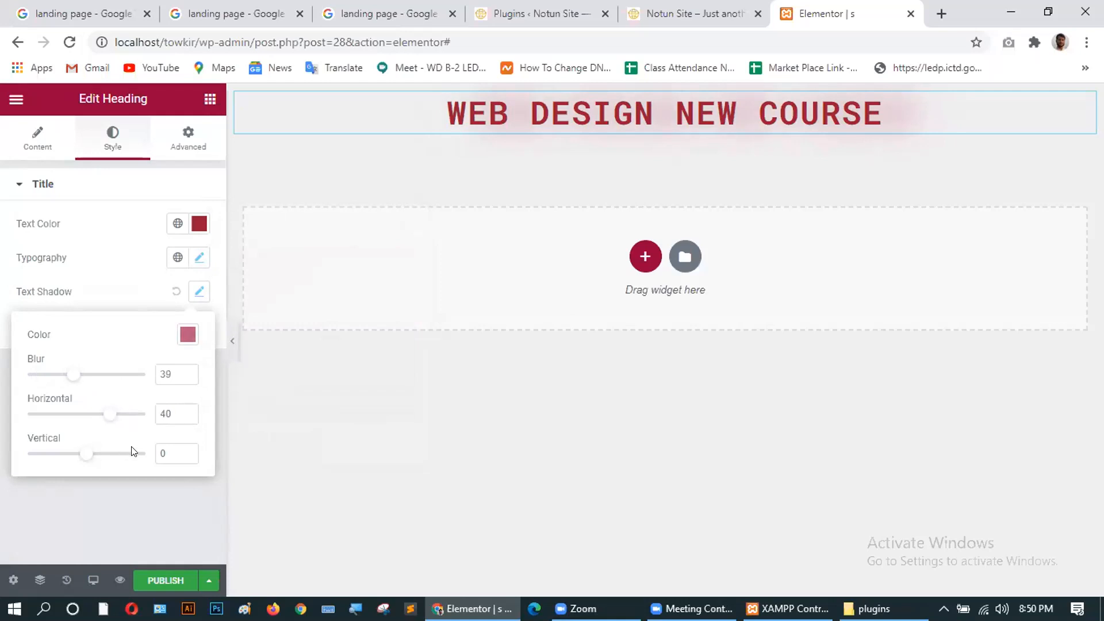
{"action": "mouse_move", "coordinate": [86, 452]}
{"action": "left_mouse_down"}
{"action": "mouse_move", "coordinate": [118, 452]}
{"action": "mouse_move", "coordinate": [98, 447]}
{"action": "left_mouse_up"}
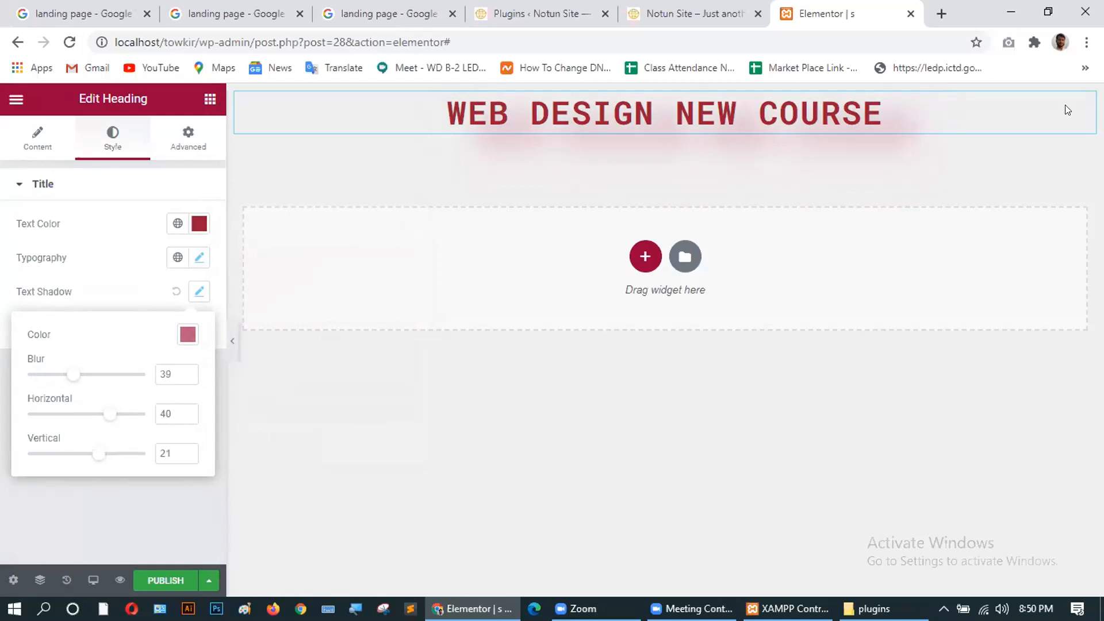
{"action": "left_click", "coordinate": [188, 138]}
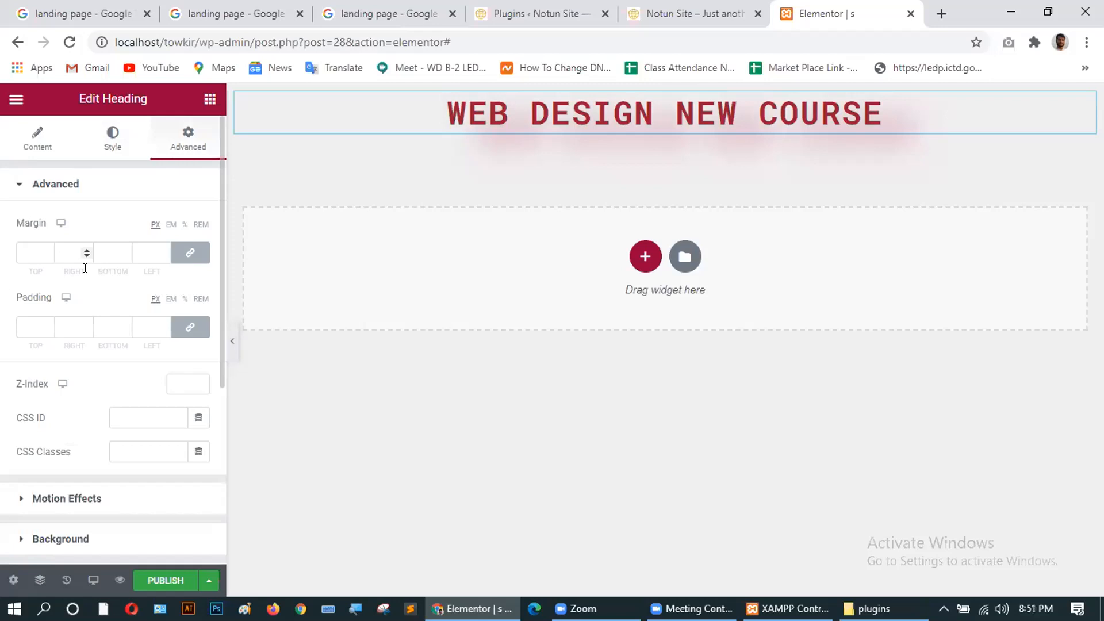
{"action": "left_click", "coordinate": [32, 252]}
{"action": "type", "text": "10"}
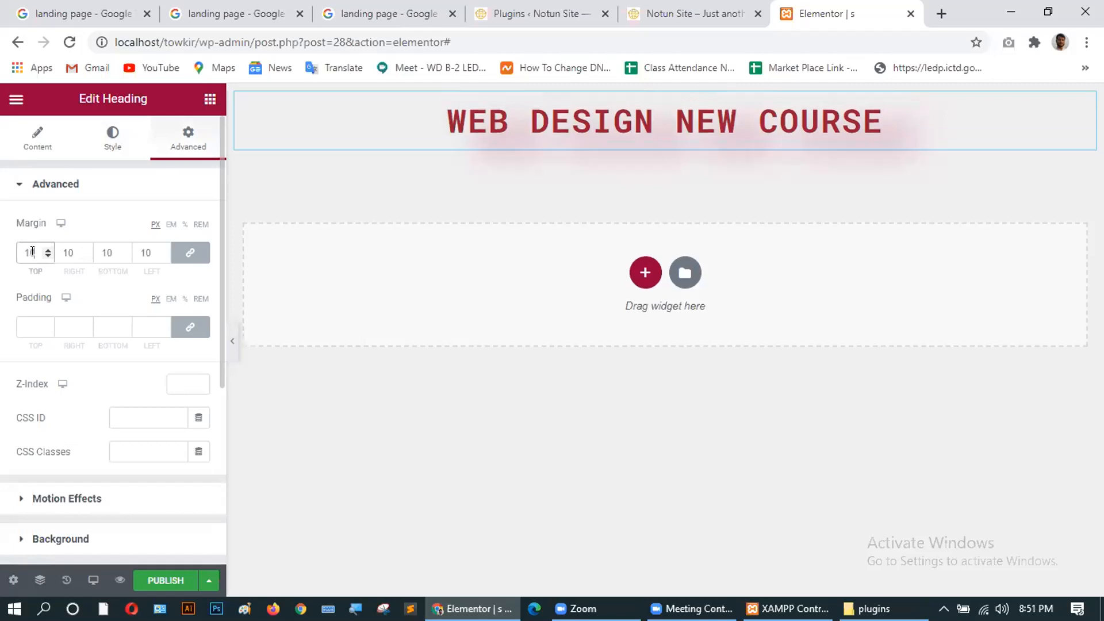
{"action": "left_click", "coordinate": [63, 254]}
{"action": "left_click", "coordinate": [110, 246]}
{"action": "left_click", "coordinate": [148, 253]}
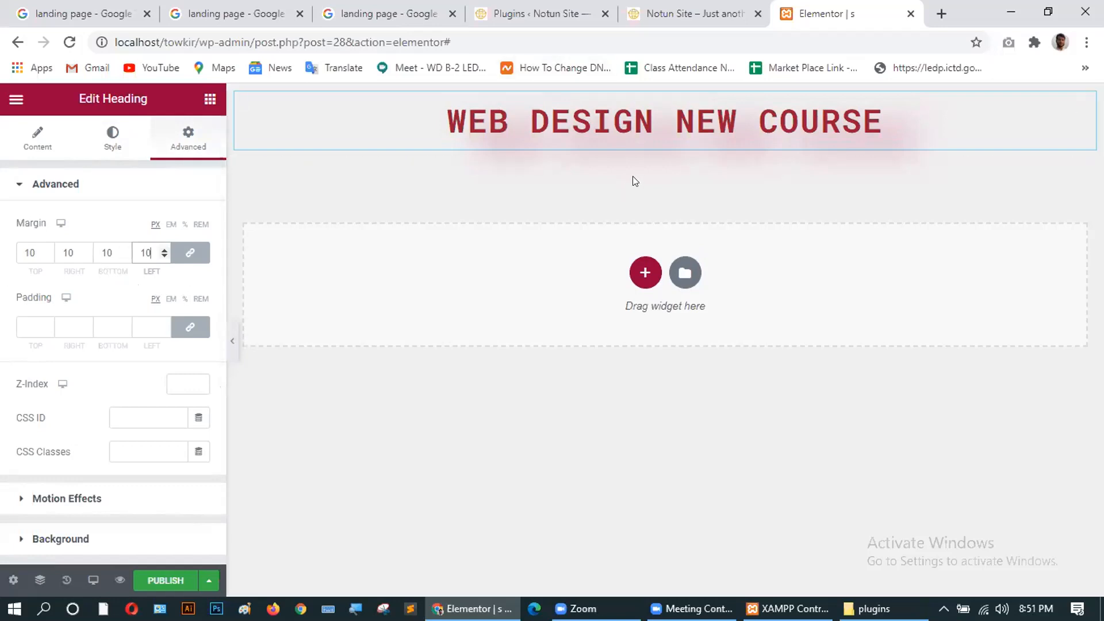
{"action": "left_click", "coordinate": [188, 253]}
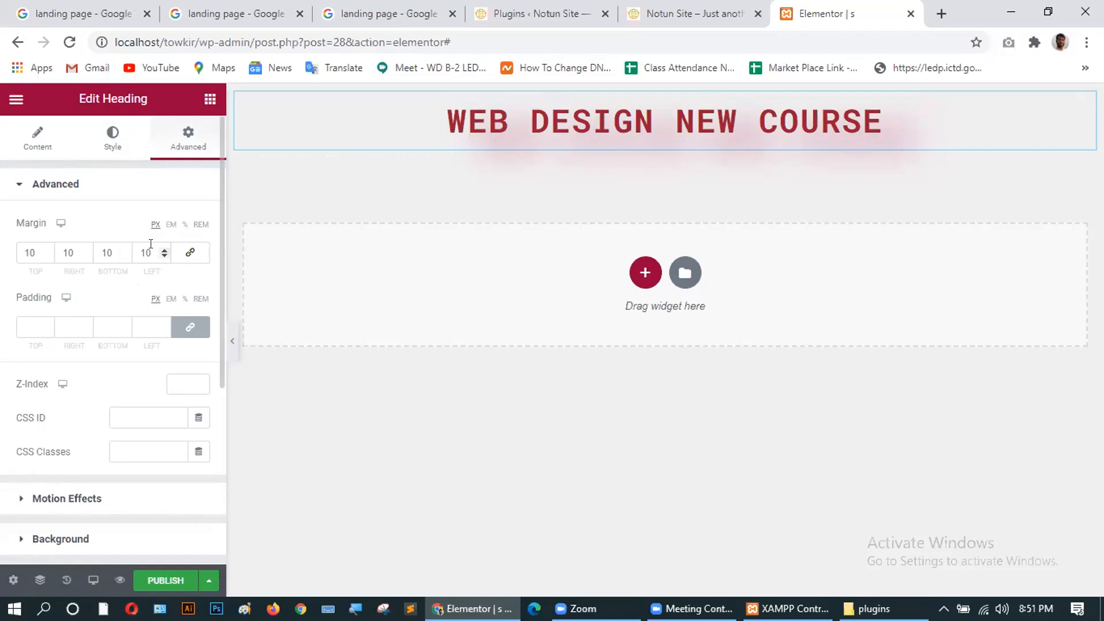
{"action": "left_click_drag", "start_coordinate": [149, 246], "coordinate": [62, 245]}
{"action": "type", "text": "000"}
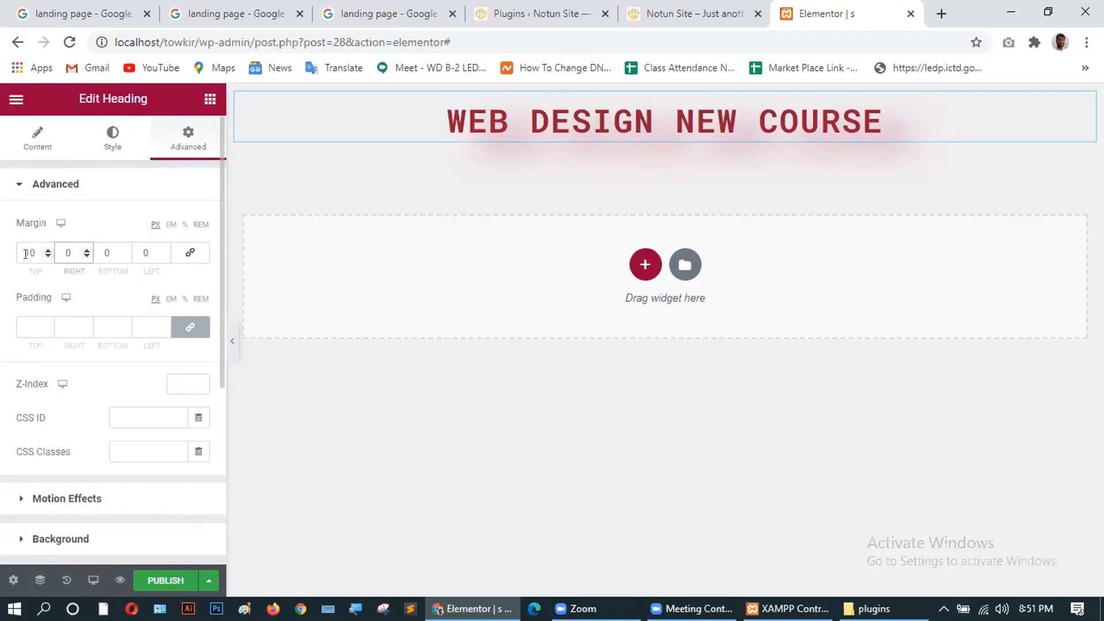
{"action": "left_click", "coordinate": [47, 250]}
{"action": "left_click_drag", "start_coordinate": [47, 251], "coordinate": [47, 250]}
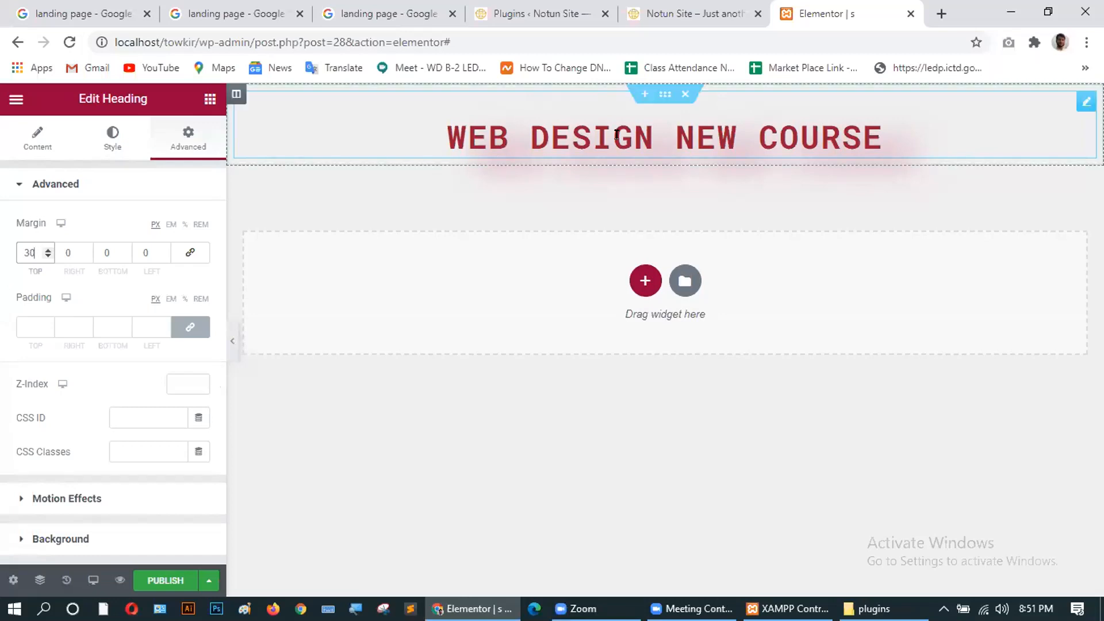
{"action": "left_click", "coordinate": [138, 245]}
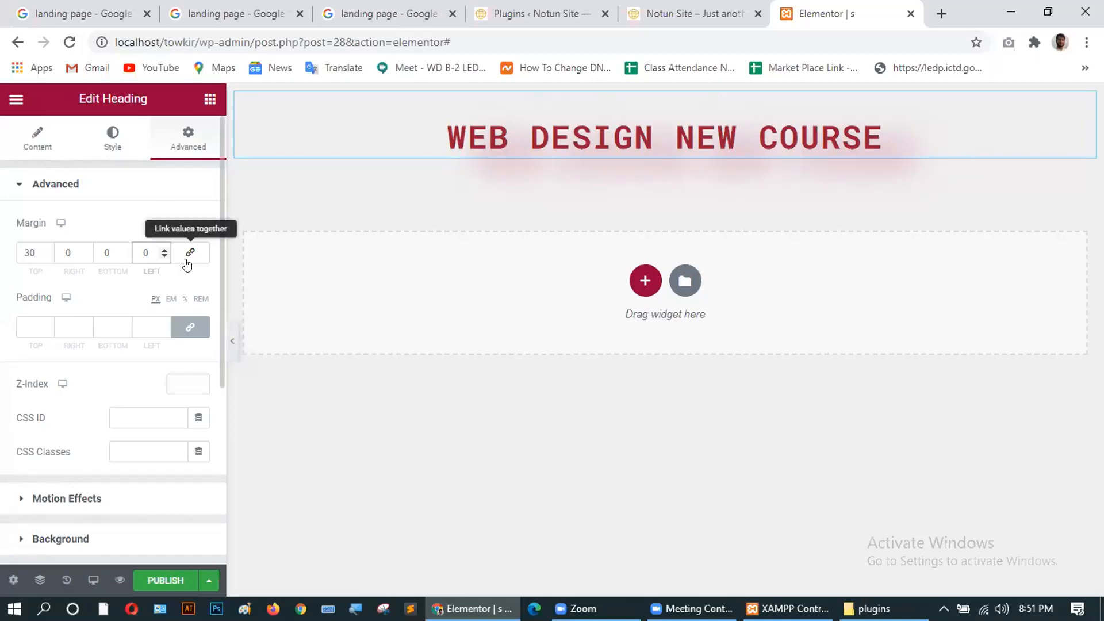
{"action": "type", "text": "1"}
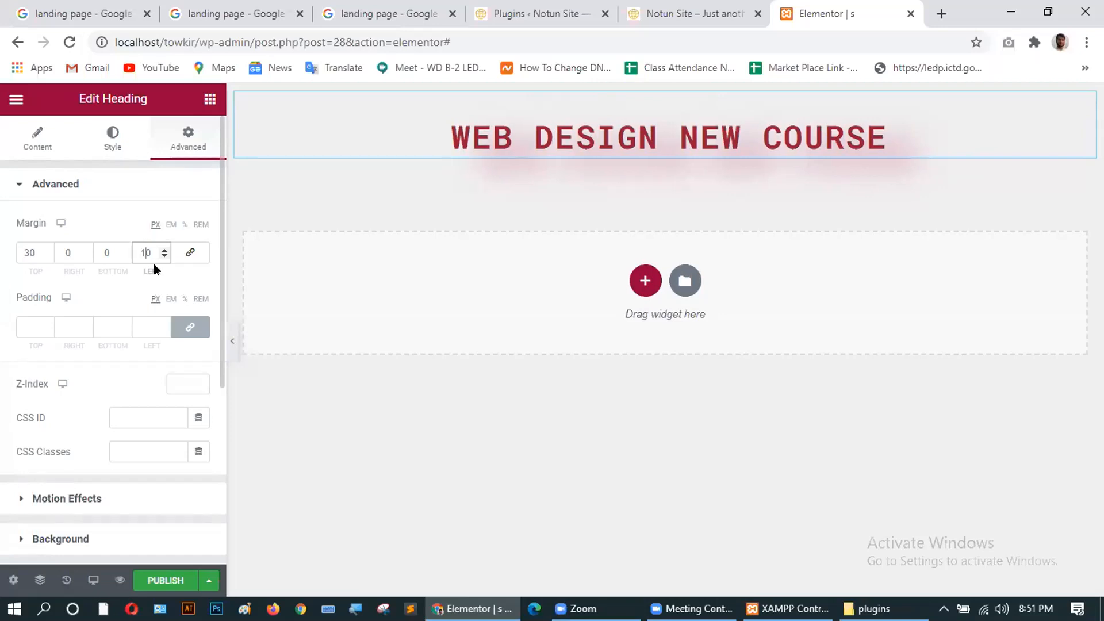
{"action": "key", "text": "BackSpace"}
{"action": "left_click", "coordinate": [102, 244]}
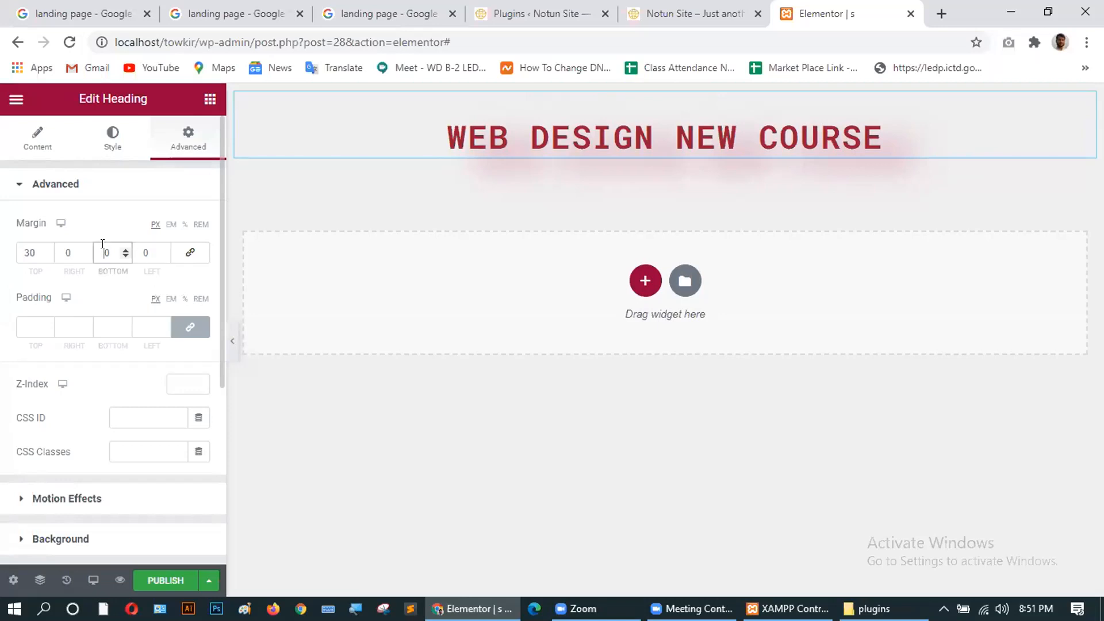
{"action": "type", "text": "1"}
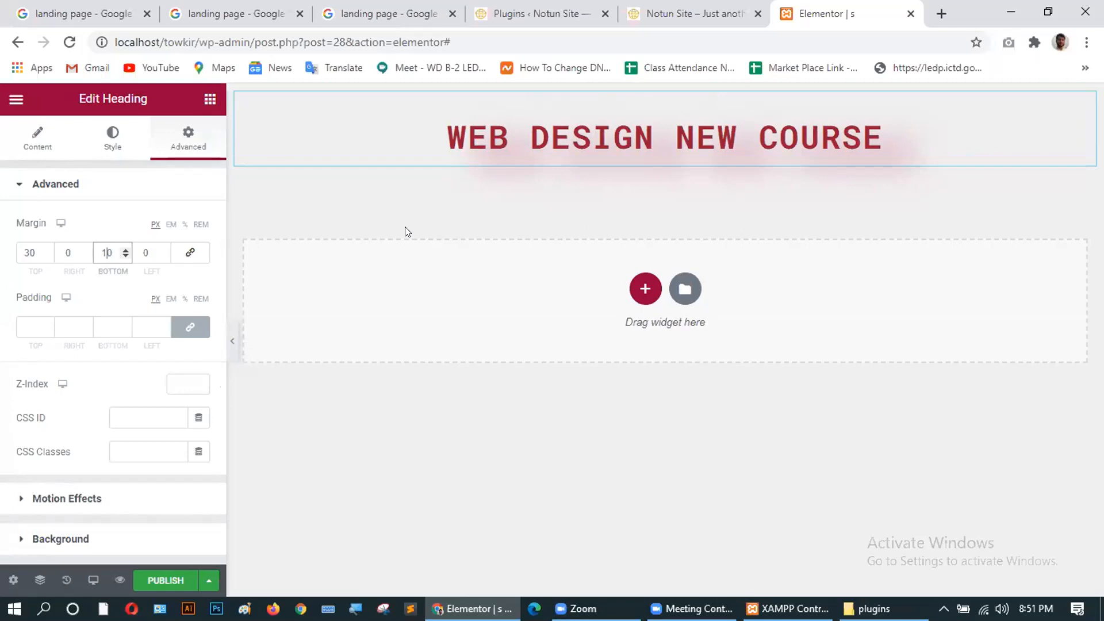
{"action": "key", "text": "BackSpace"}
{"action": "type", "text": "2"}
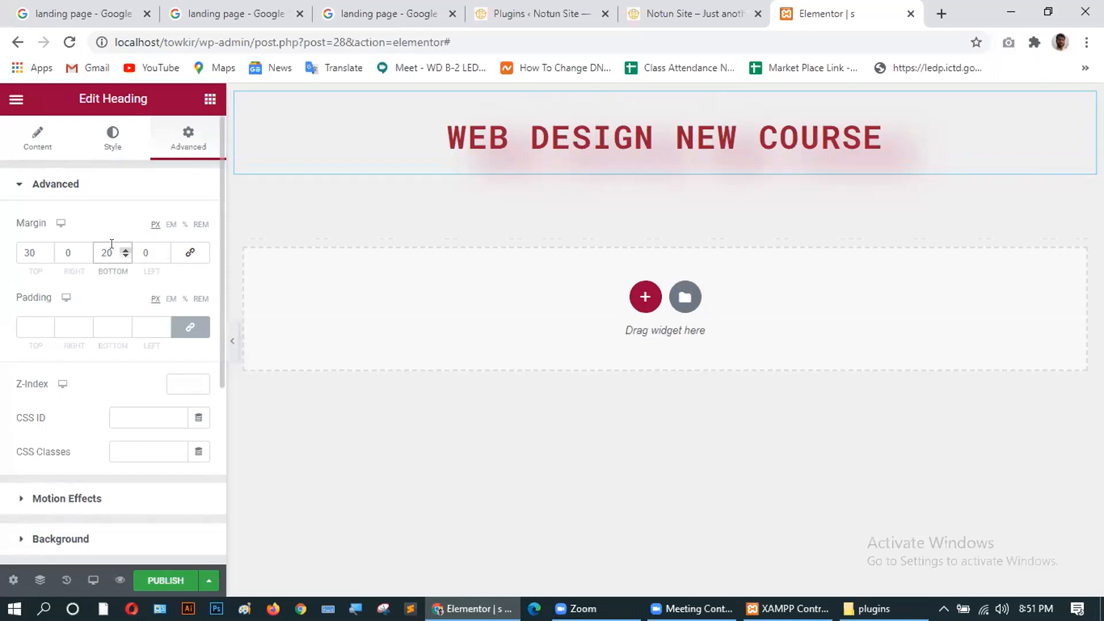
{"action": "left_click_drag", "start_coordinate": [111, 251], "coordinate": [18, 251]}
{"action": "type", "text": "00"}
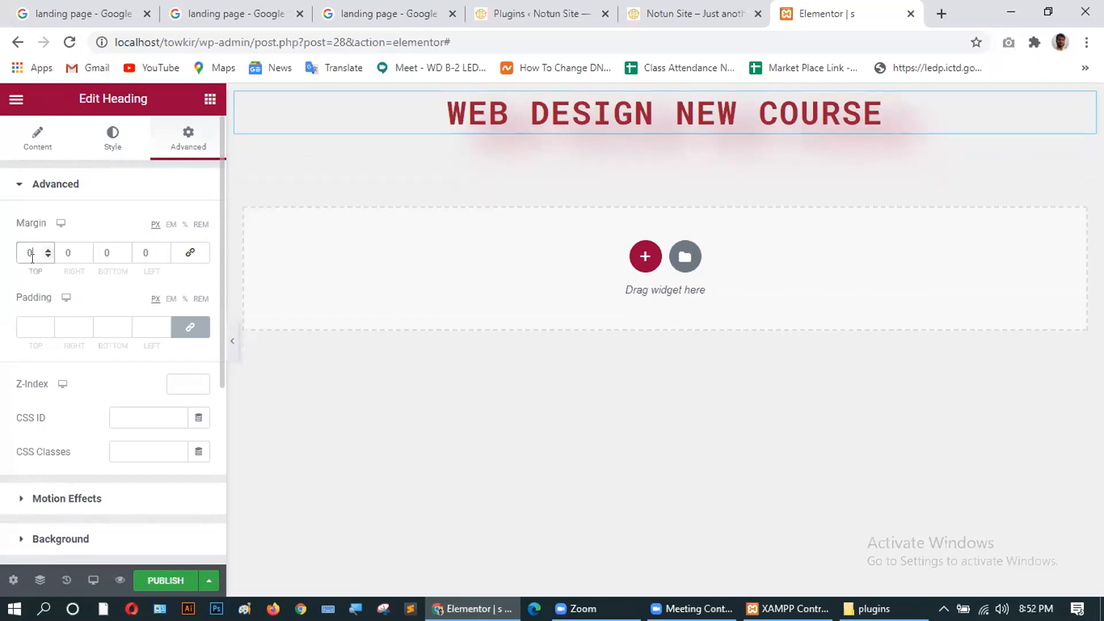
Reset the heading's top margin and set its top, right and left padding to 0.
{"action": "left_click", "coordinate": [181, 253]}
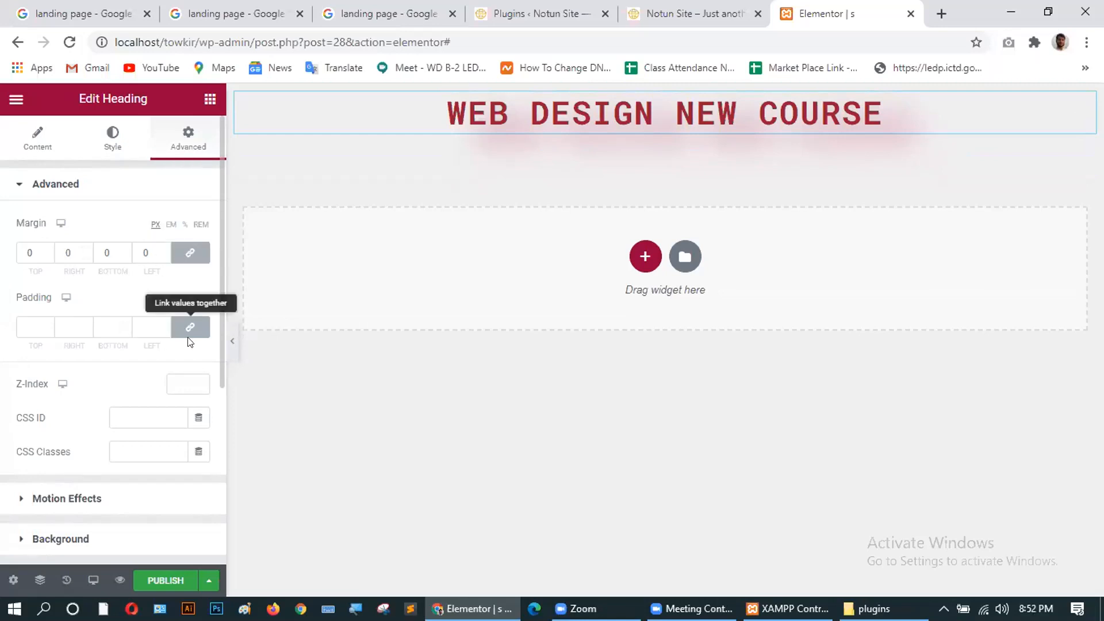
{"action": "left_click", "coordinate": [27, 320]}
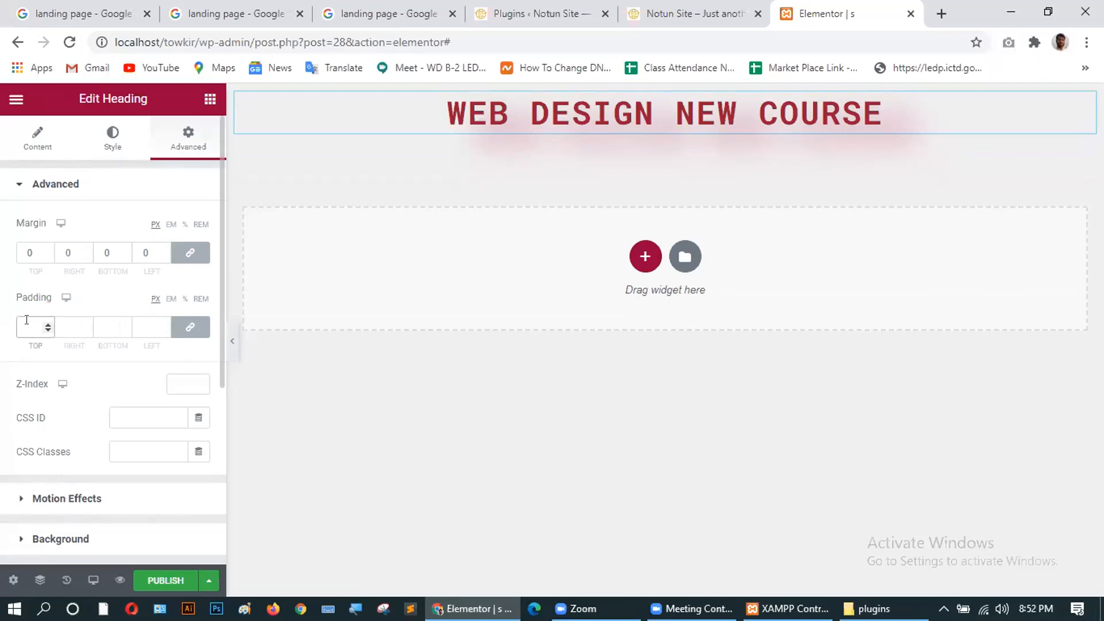
{"action": "type", "text": "1"}
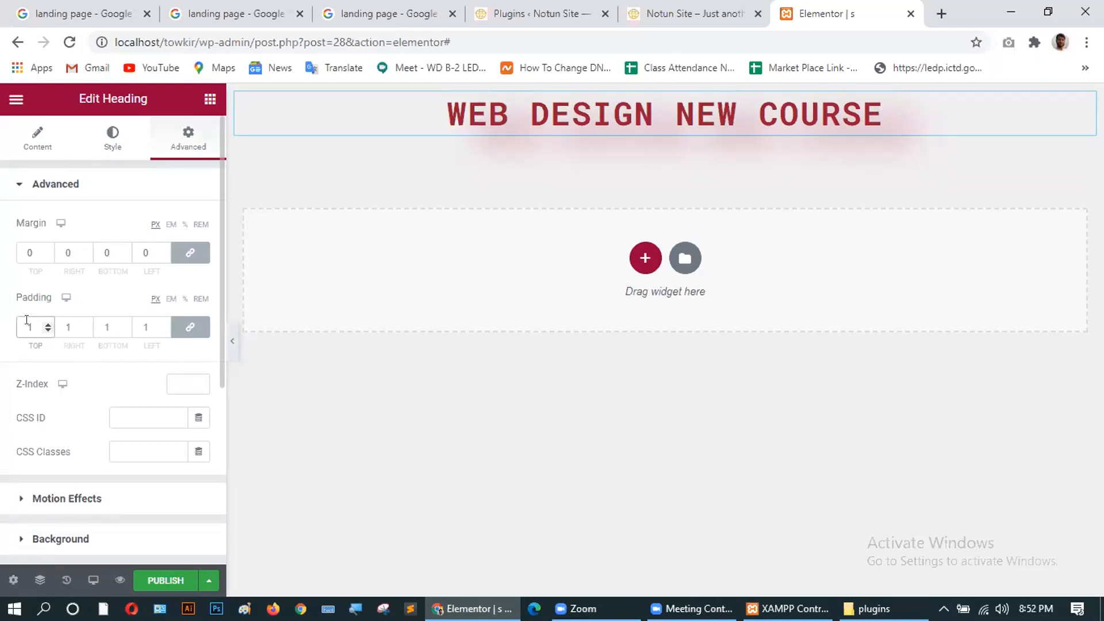
{"action": "type", "text": "0"}
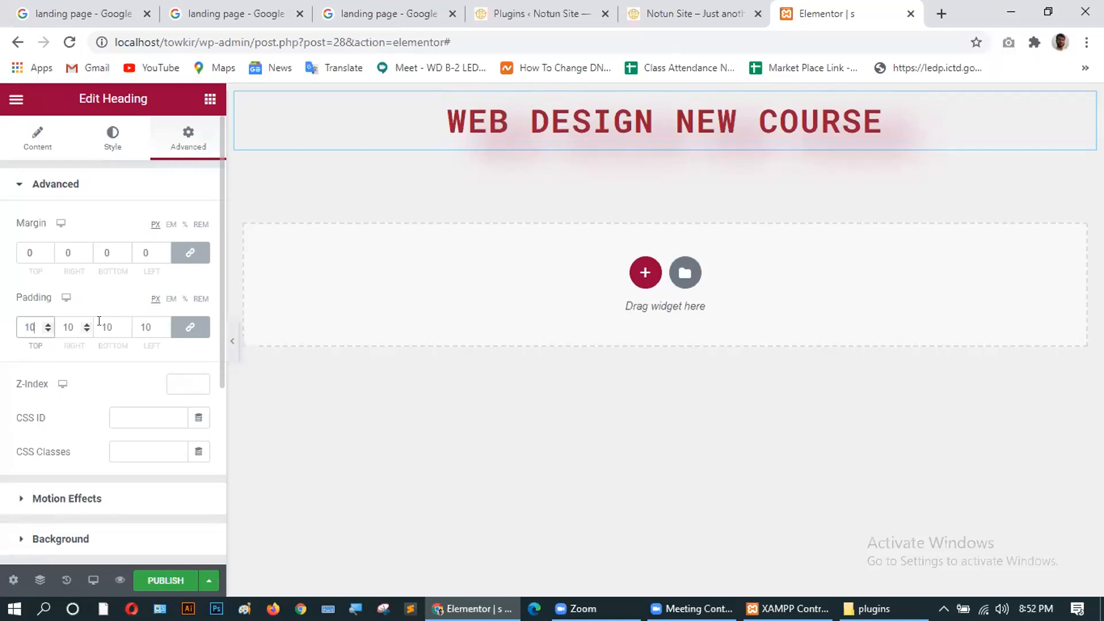
{"action": "left_click", "coordinate": [189, 328]}
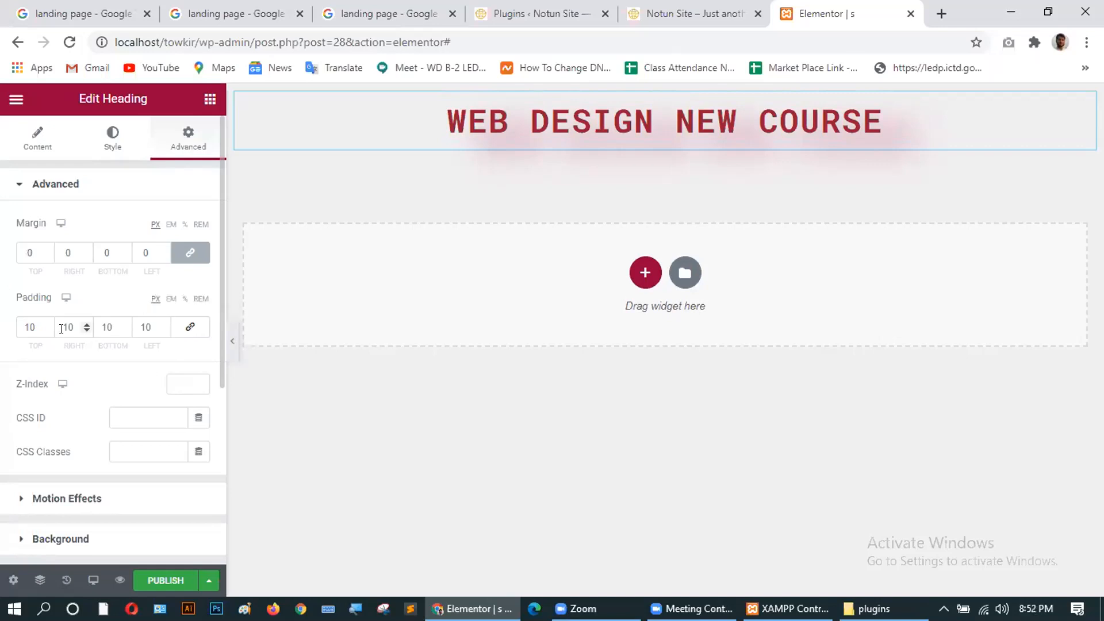
{"action": "left_click_drag", "start_coordinate": [70, 323], "coordinate": [97, 323]}
{"action": "type", "text": "0"}
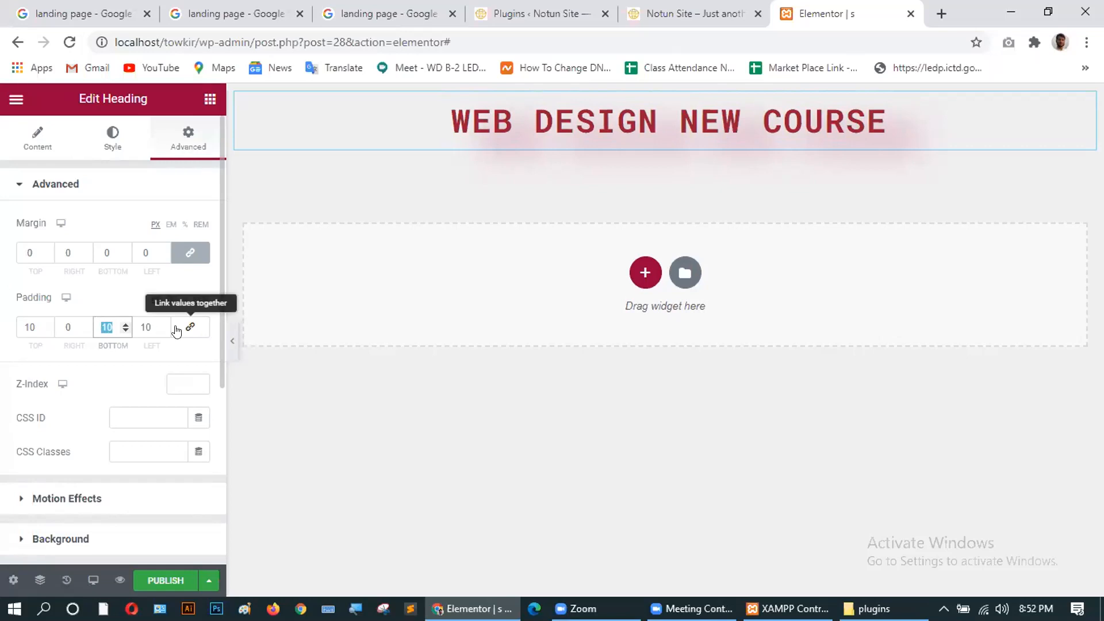
{"action": "type", "text": "0"}
{"action": "left_click", "coordinate": [149, 325]}
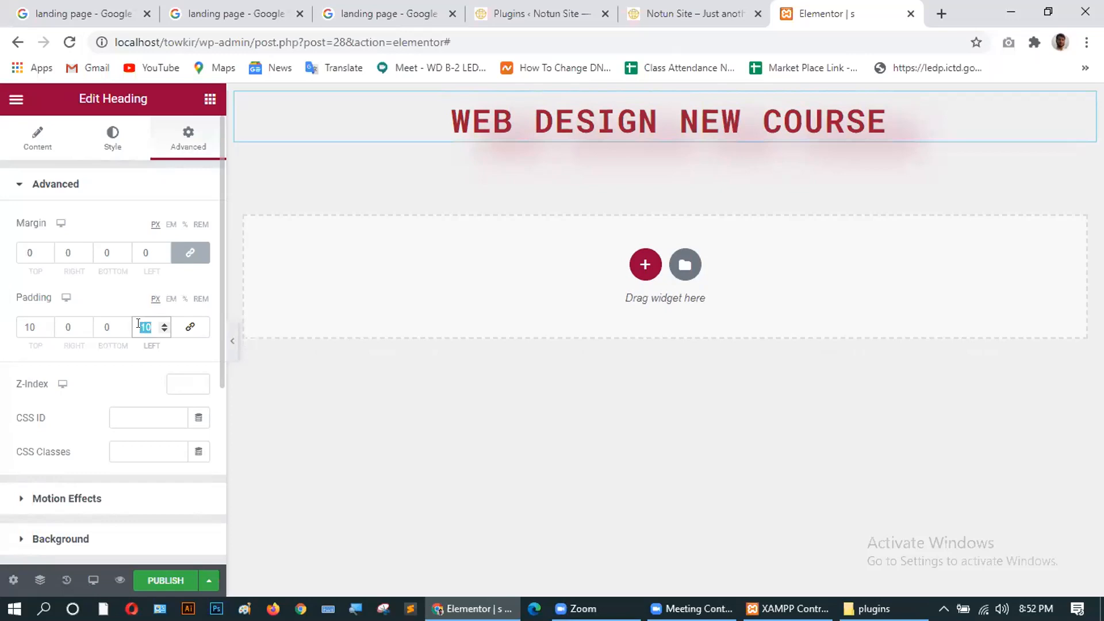
{"action": "type", "text": "0"}
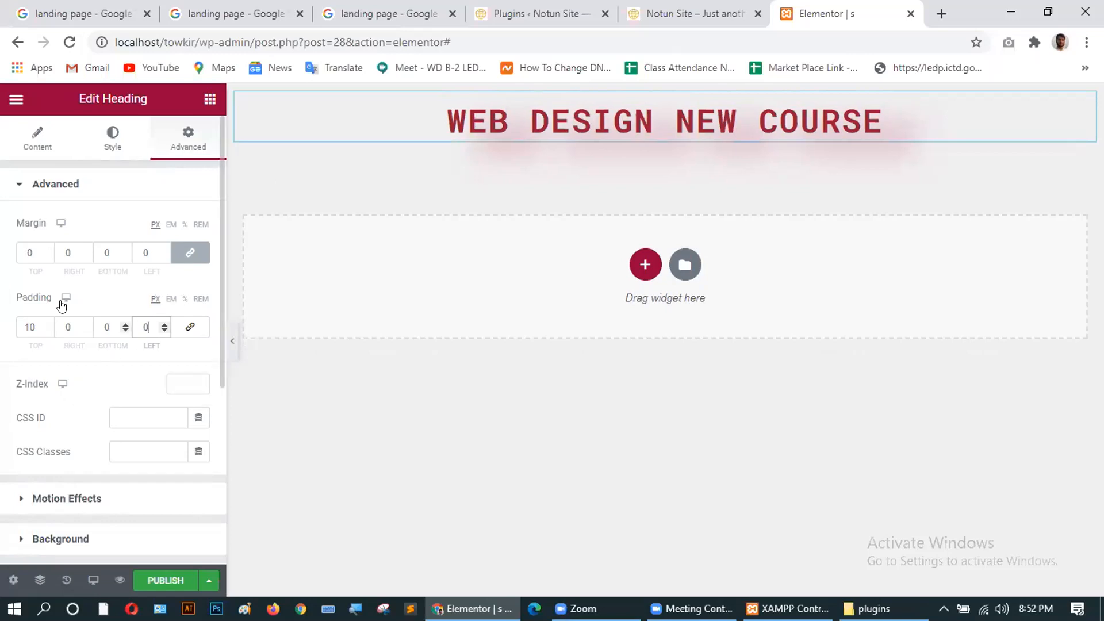
{"action": "double_click", "coordinate": [34, 329]}
{"action": "type", "text": "0"}
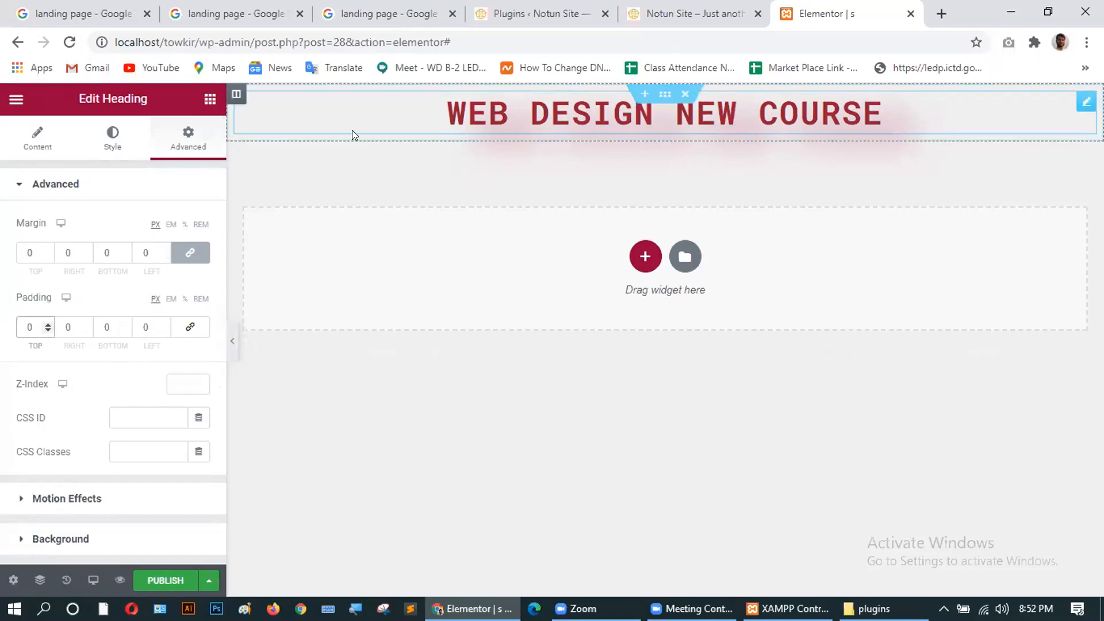
{"action": "left_click", "coordinate": [114, 135]}
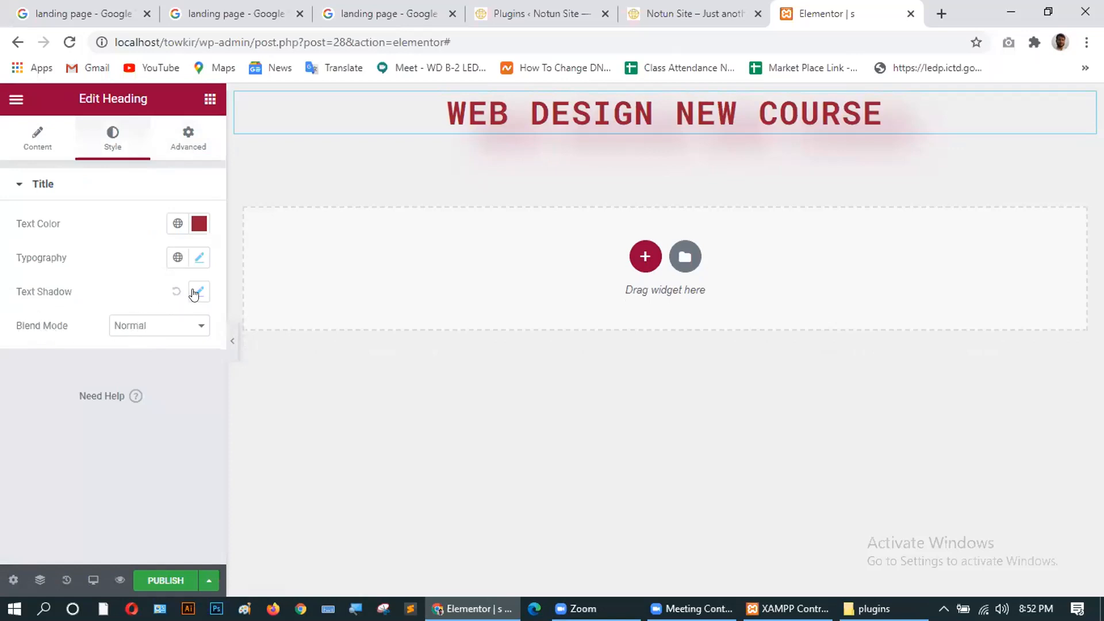
Set the heading's entrance animation to Fade In Left after trying Fade In and Fade In Down.
{"action": "left_click", "coordinate": [189, 137]}
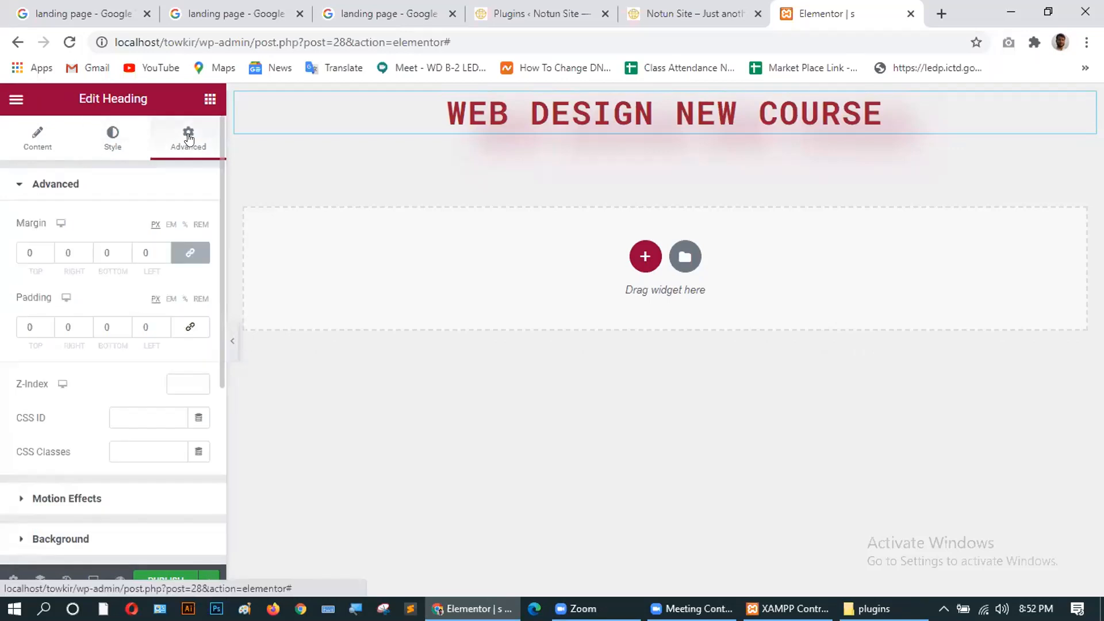
{"action": "scroll", "coordinate": [124, 436], "scroll_direction": "down", "scroll_amount": 3}
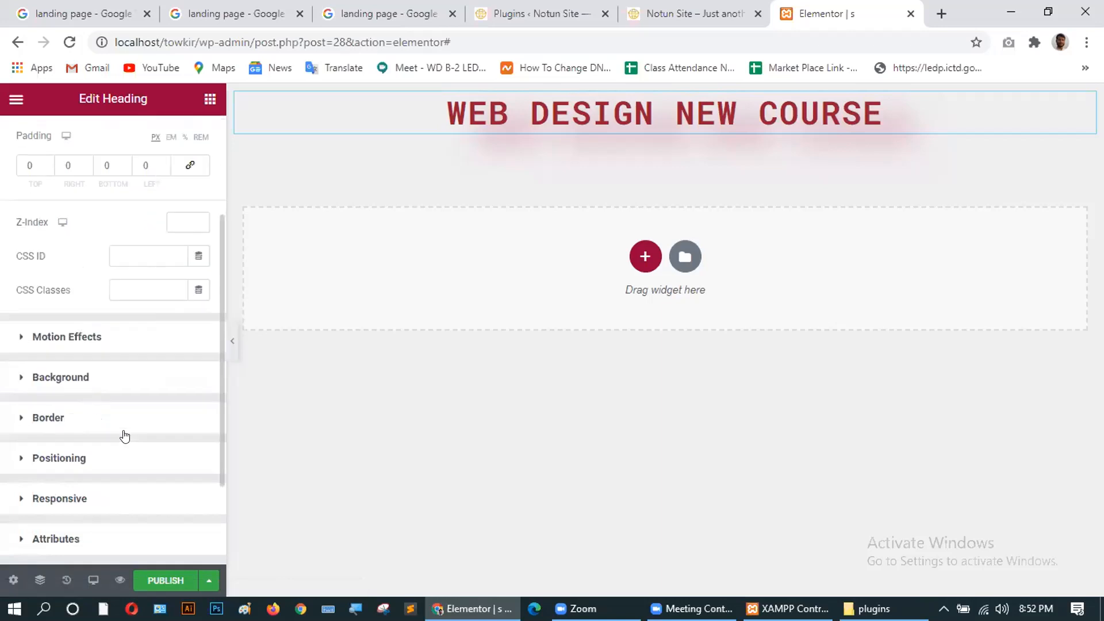
{"action": "left_click", "coordinate": [68, 341]}
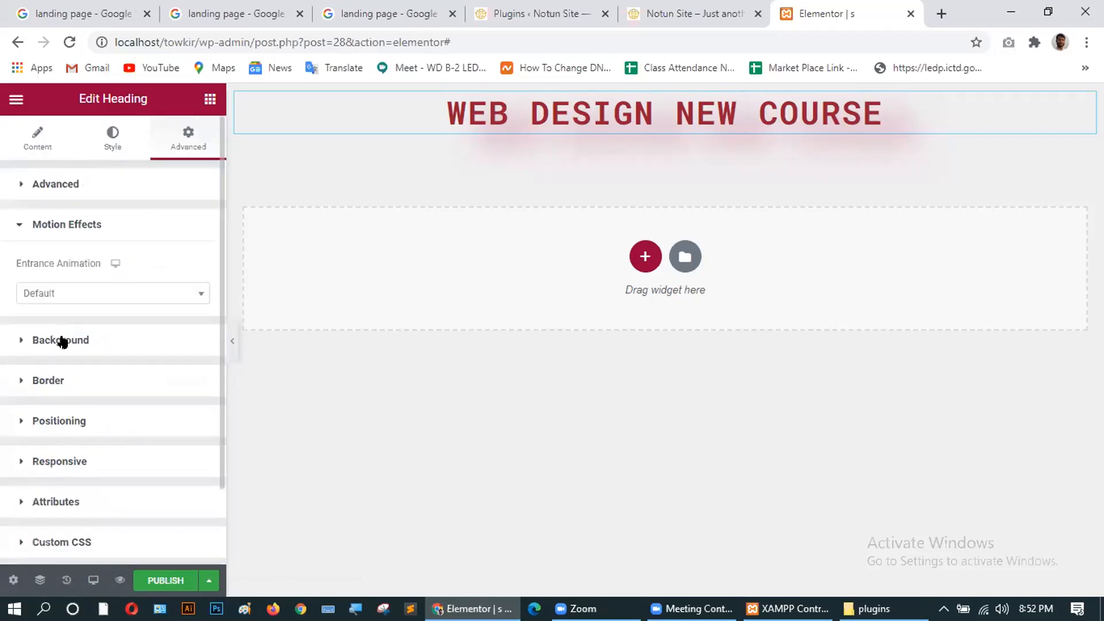
{"action": "left_click", "coordinate": [70, 292]}
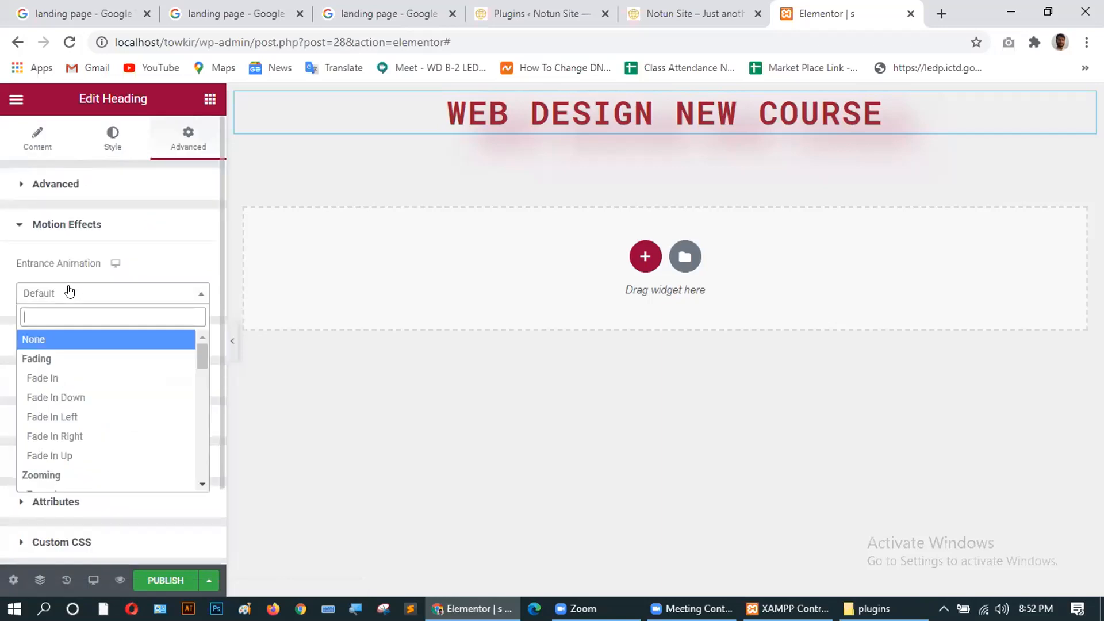
{"action": "left_click", "coordinate": [38, 377]}
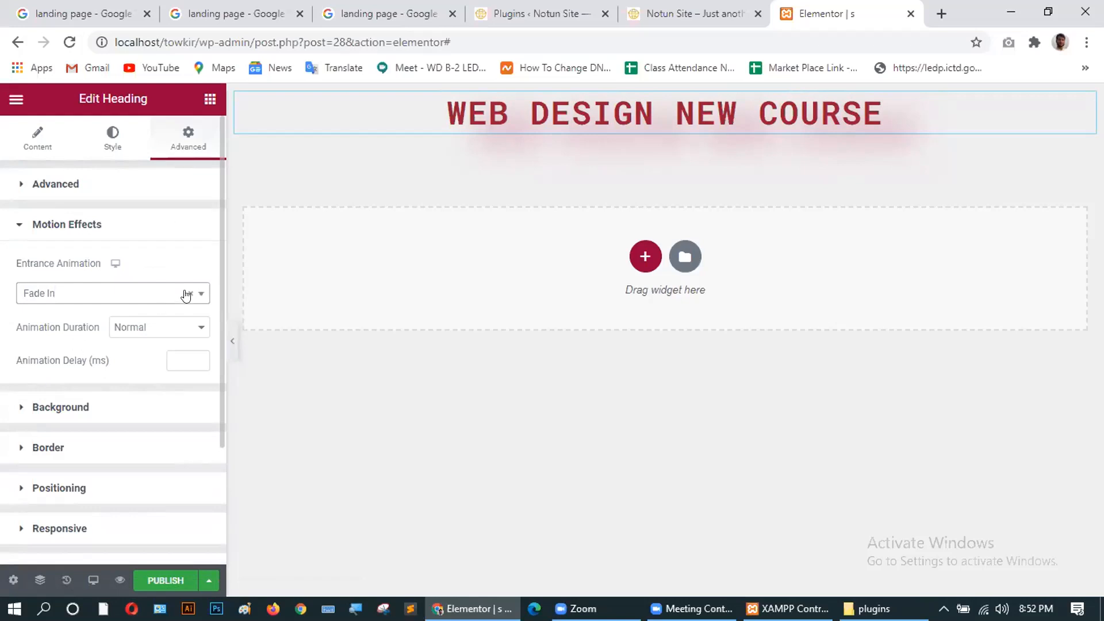
{"action": "left_click", "coordinate": [154, 294]}
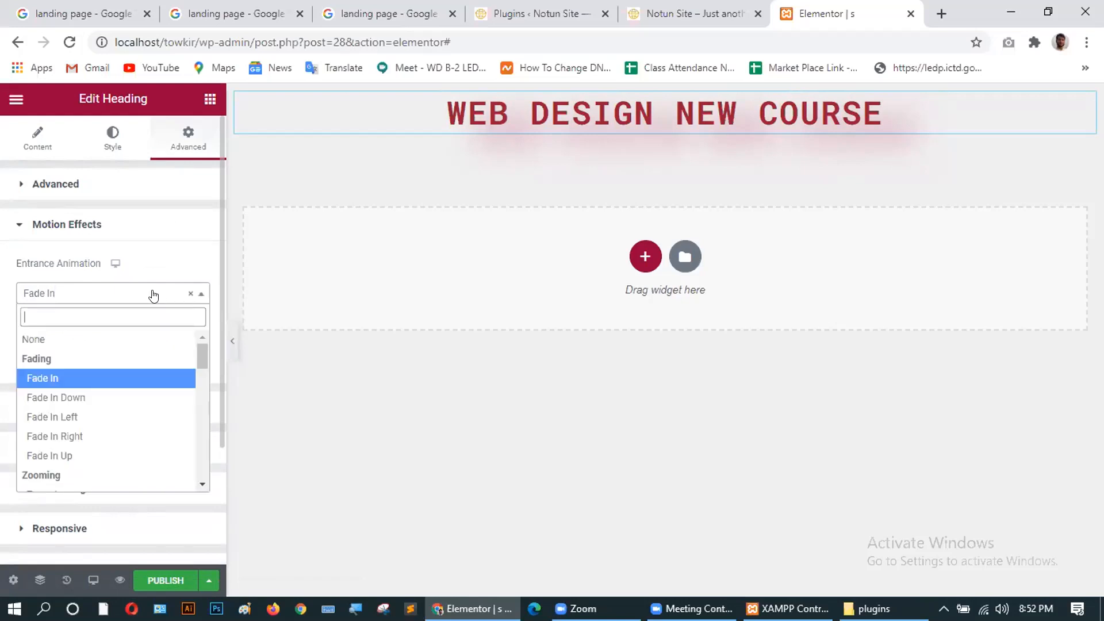
{"action": "left_click", "coordinate": [71, 397]}
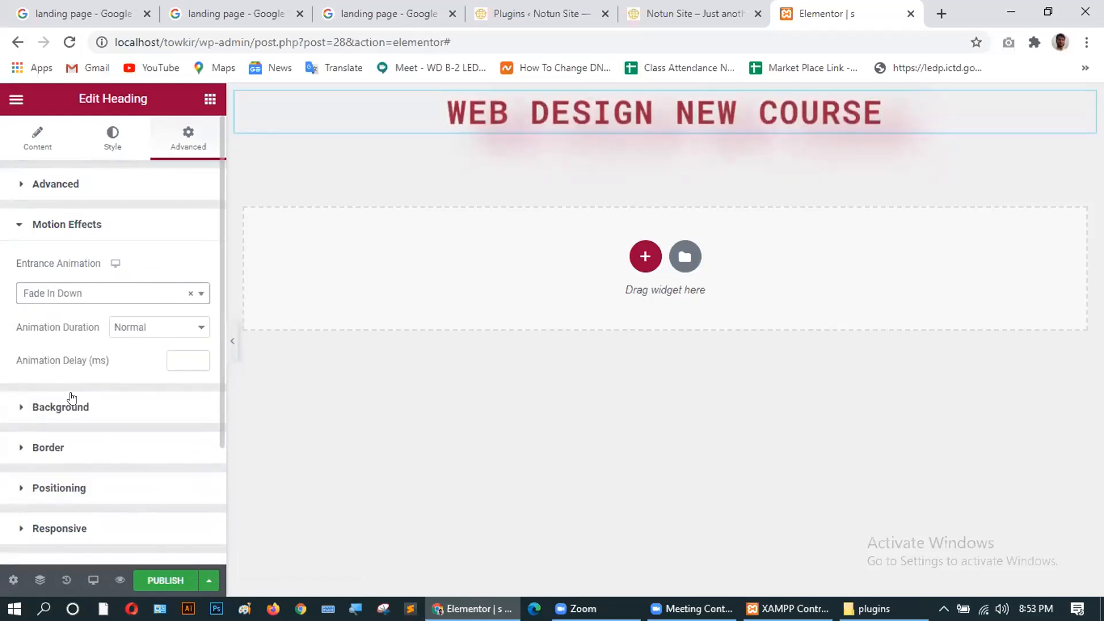
{"action": "left_click", "coordinate": [111, 299]}
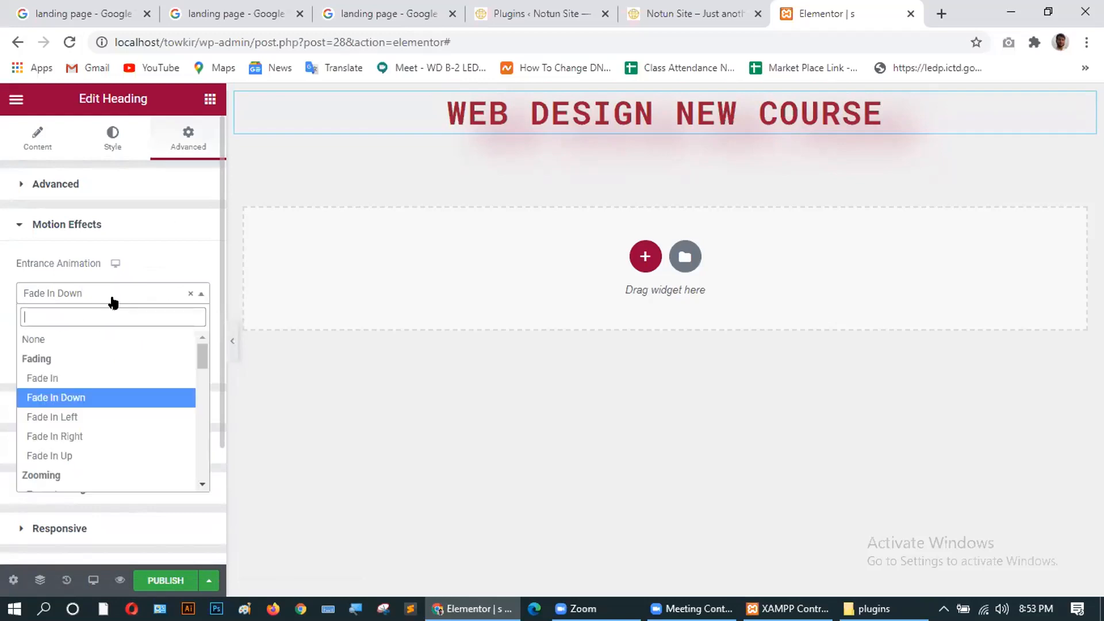
{"action": "left_click", "coordinate": [69, 417]}
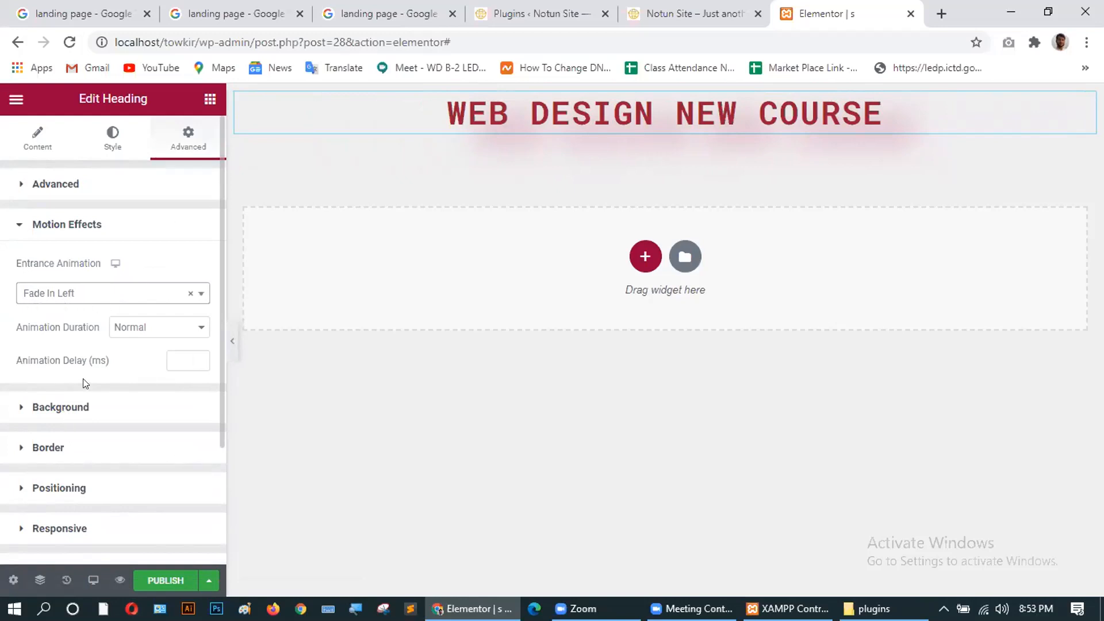
{"action": "left_click", "coordinate": [60, 407]}
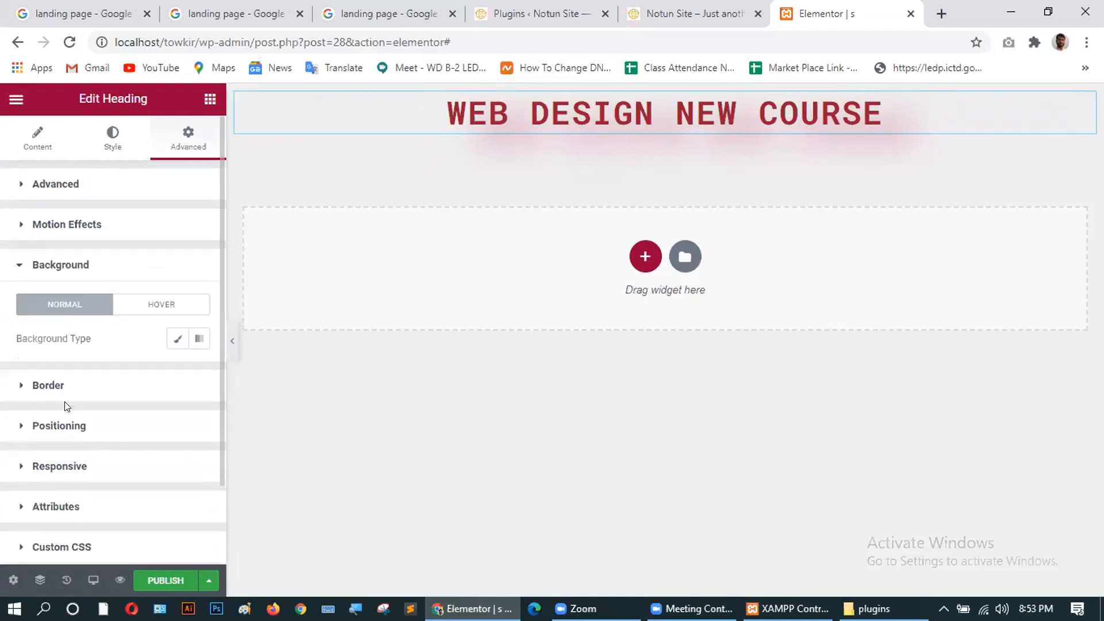
{"action": "left_click", "coordinate": [199, 339]}
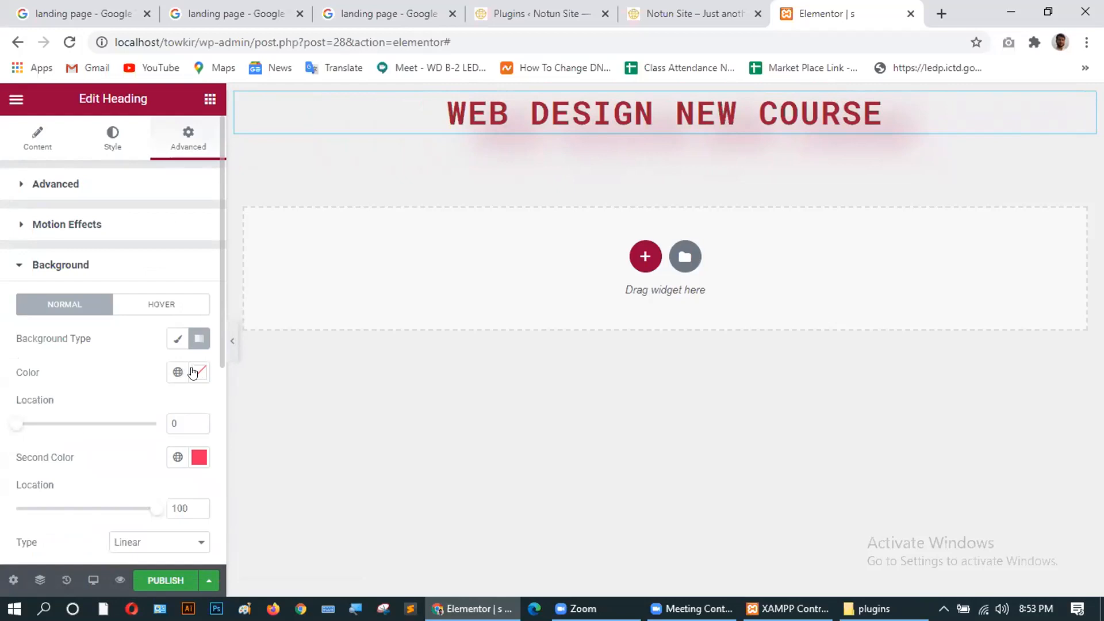
{"action": "scroll", "coordinate": [32, 394], "scroll_direction": "down", "scroll_amount": 3}
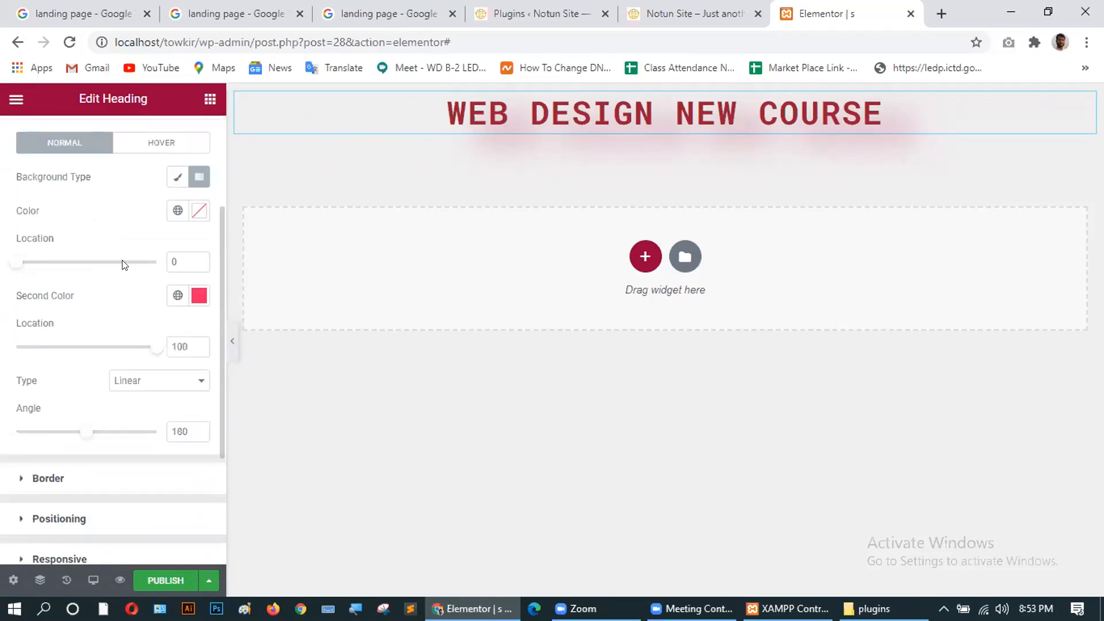
{"action": "scroll", "coordinate": [103, 310], "scroll_direction": "up", "scroll_amount": 2}
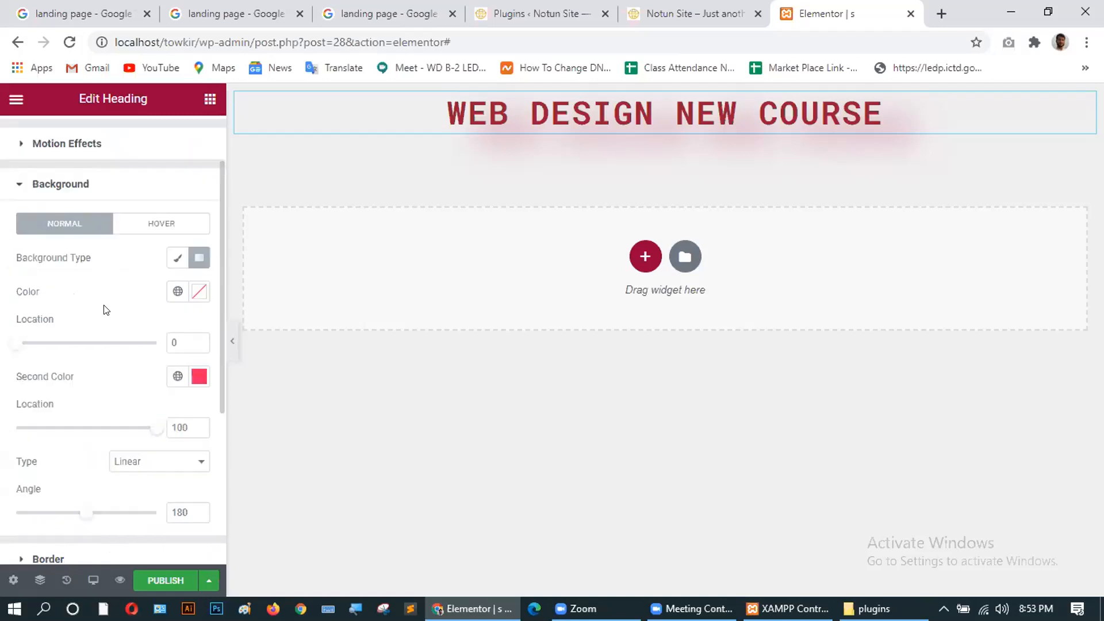
{"action": "left_click", "coordinate": [194, 257]}
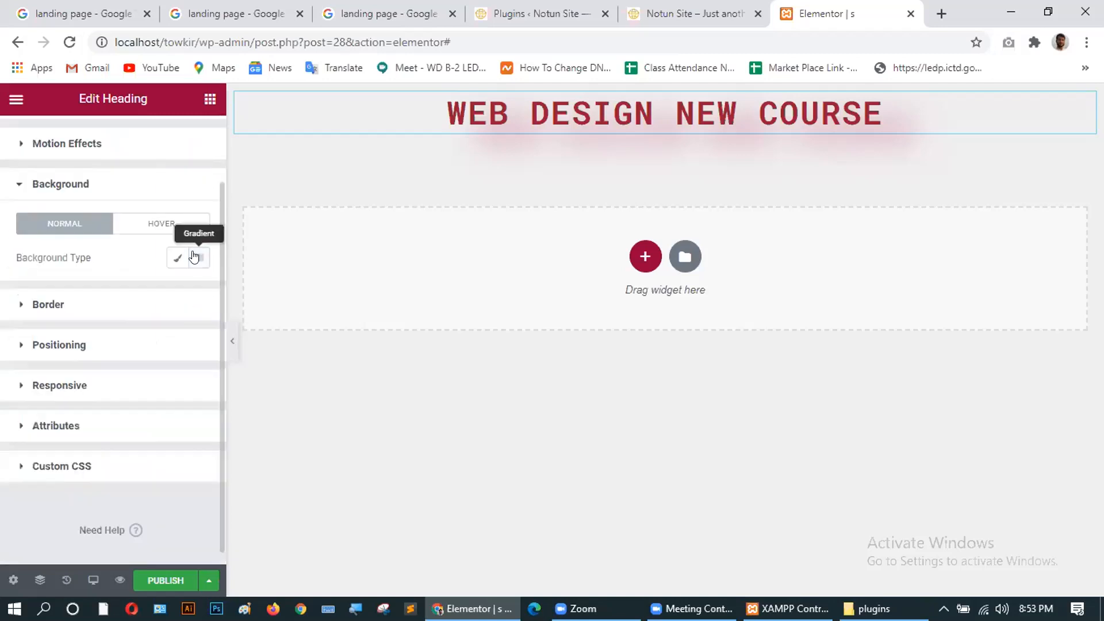
{"action": "left_click", "coordinate": [194, 257]}
{"action": "left_click", "coordinate": [200, 292]}
{"action": "left_click", "coordinate": [264, 386]}
{"action": "left_click_drag", "start_coordinate": [259, 384], "coordinate": [129, 352]}
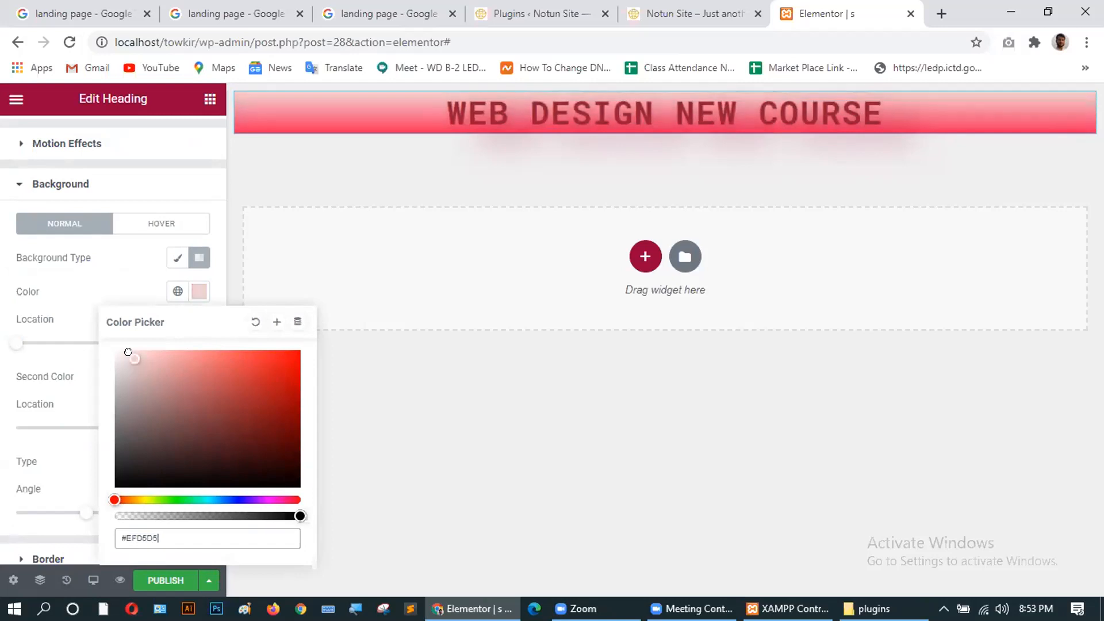
{"action": "left_click", "coordinate": [206, 201]}
{"action": "left_click", "coordinate": [206, 200]}
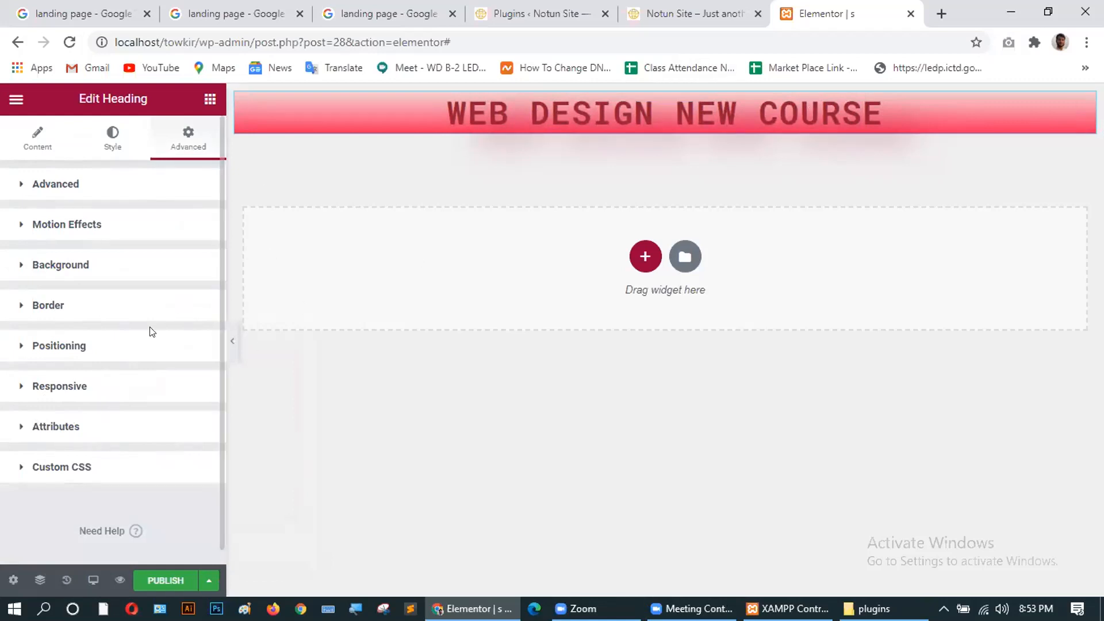
{"action": "left_click", "coordinate": [83, 265]}
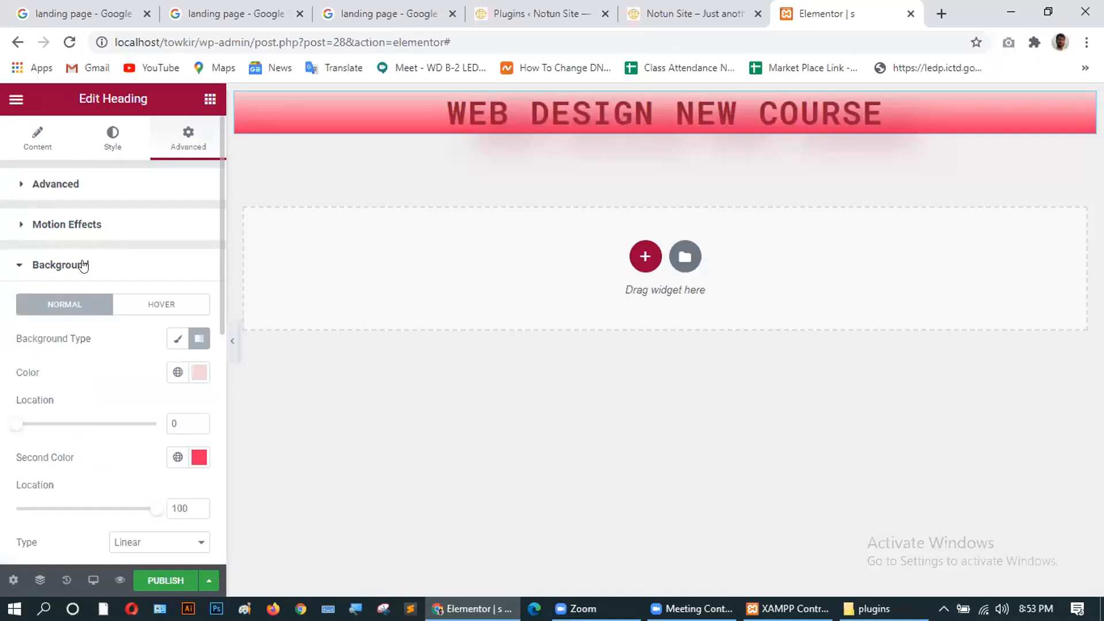
{"action": "left_click", "coordinate": [192, 372]}
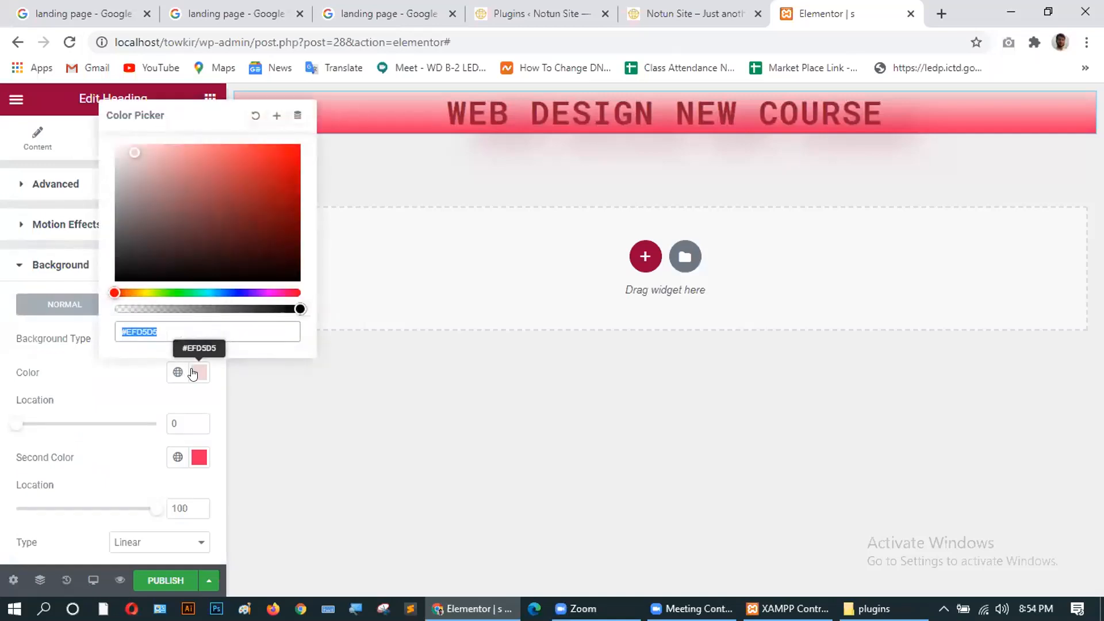
{"action": "key", "text": "BackSpace"}
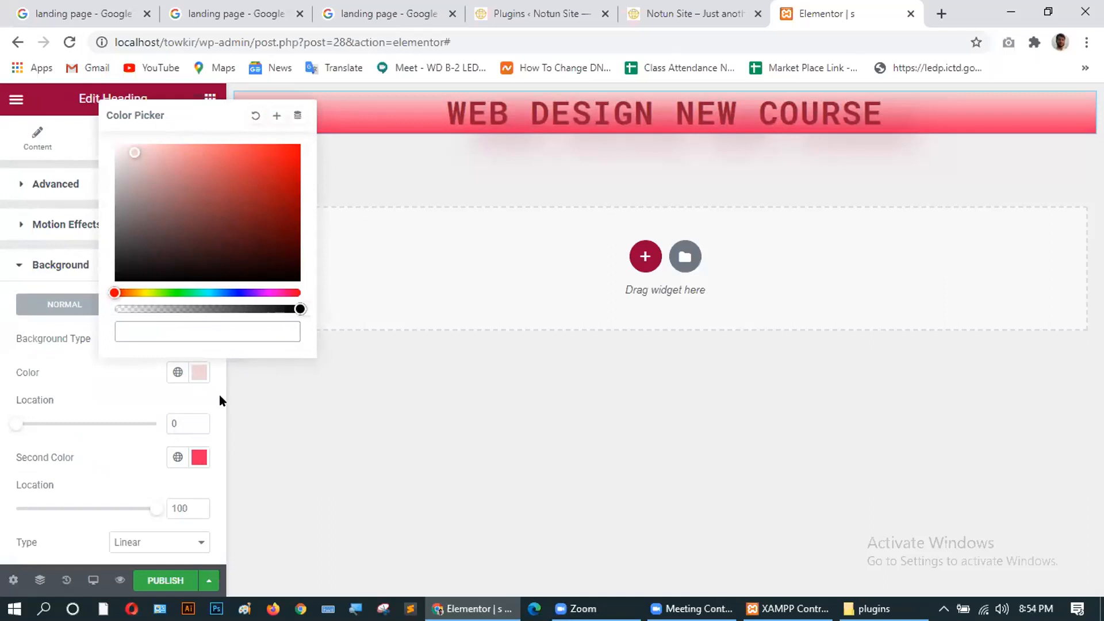
{"action": "scroll", "coordinate": [214, 393], "scroll_direction": "down", "scroll_amount": 6}
{"action": "scroll", "coordinate": [131, 361], "scroll_direction": "up", "scroll_amount": 6}
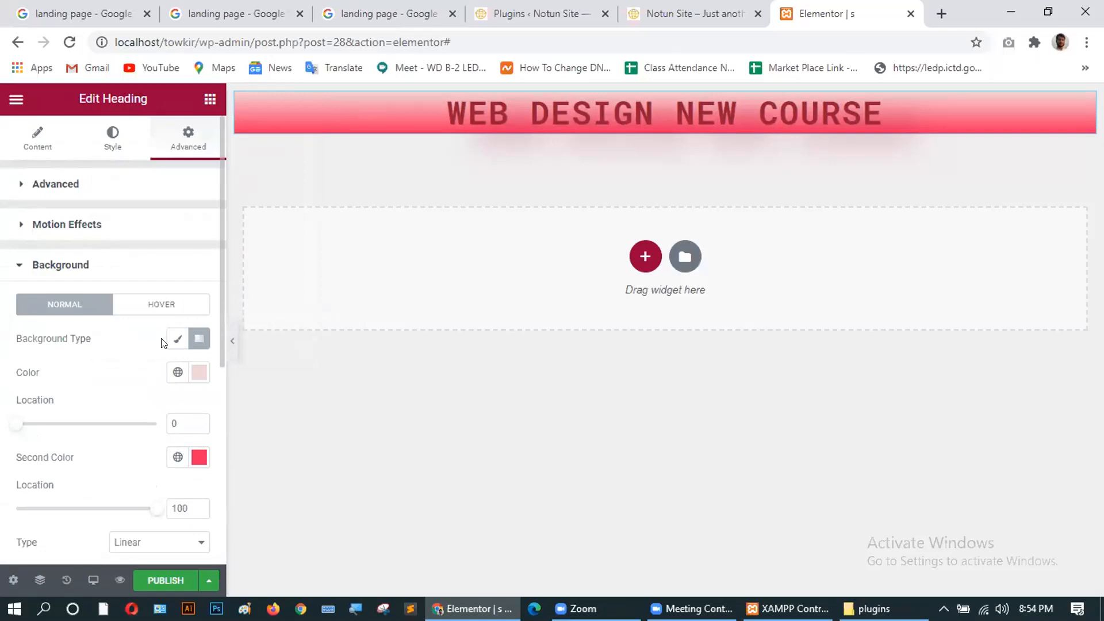
{"action": "left_click", "coordinate": [192, 337]}
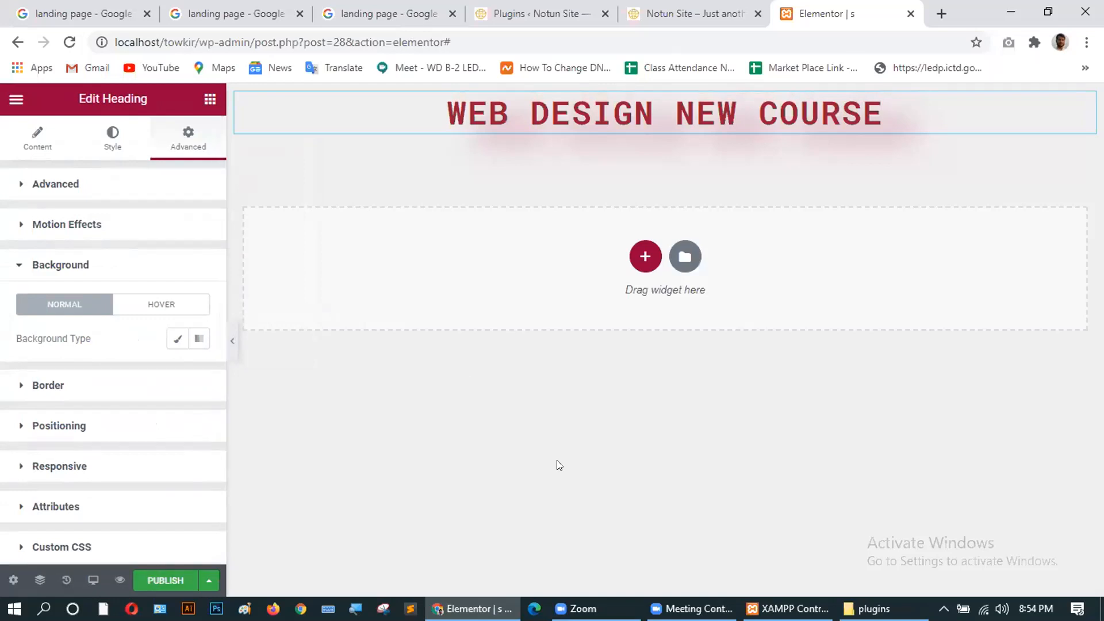
Publish the landing page and go to the site's admin dashboard.
{"action": "left_click", "coordinate": [151, 582]}
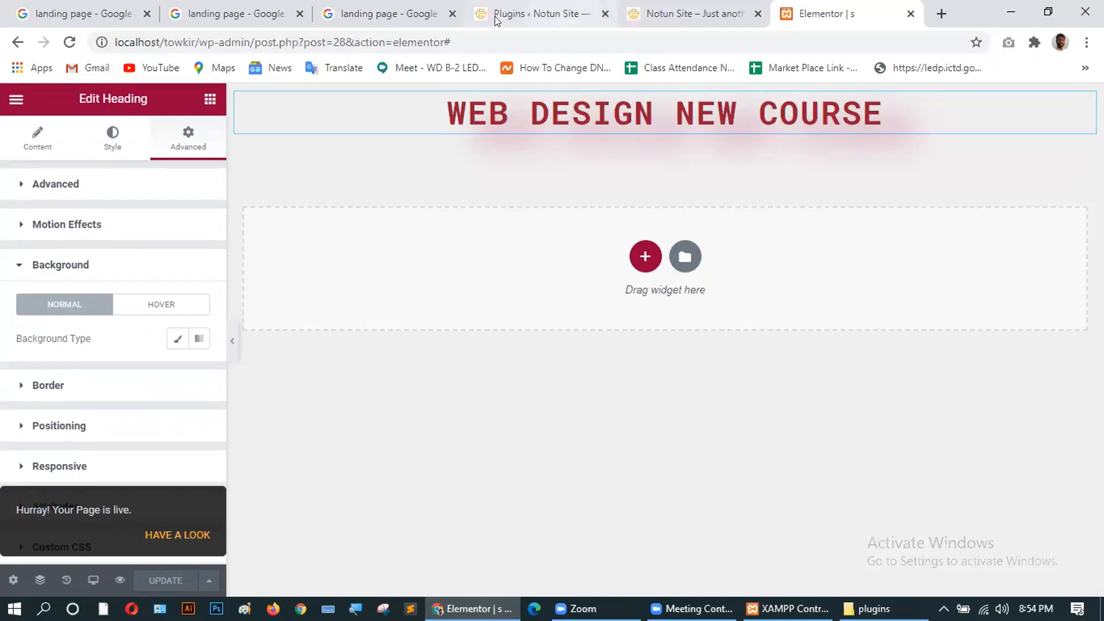
{"action": "left_click", "coordinate": [638, 10]}
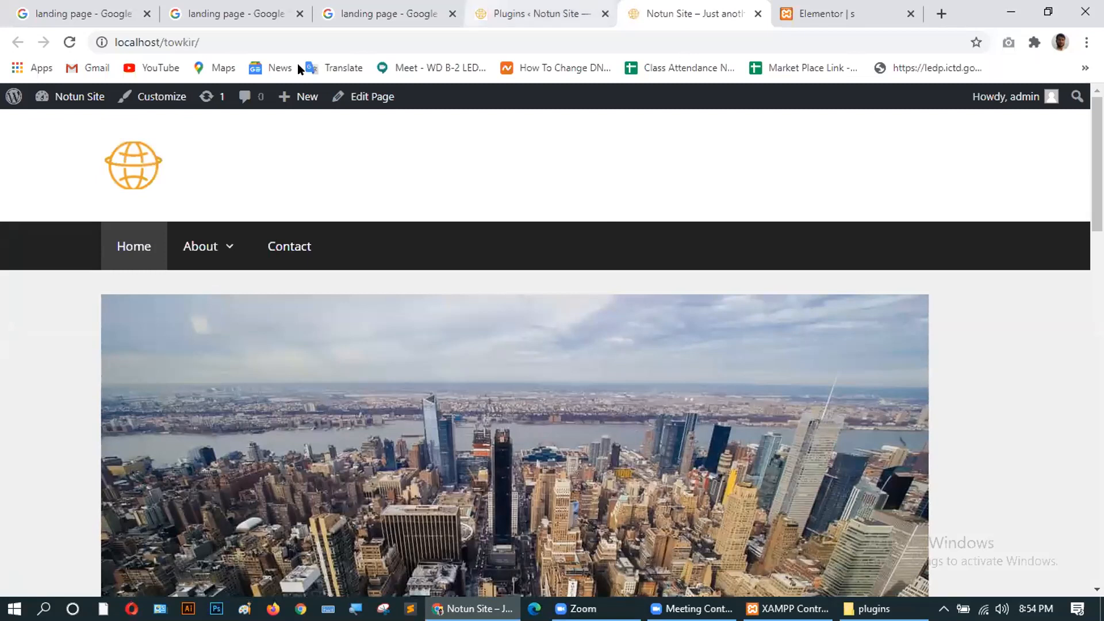
{"action": "mouse_move", "coordinate": [57, 97]}
{"action": "left_click", "coordinate": [57, 124]}
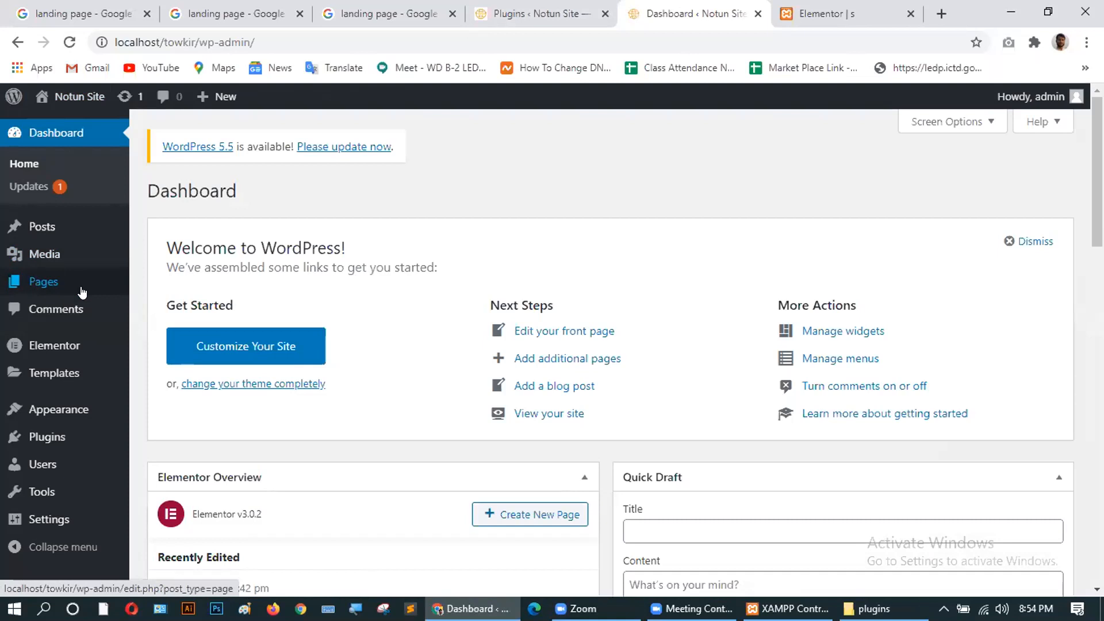
View the published page 's' from All Pages, then return to the Elementor editor.
{"action": "mouse_move", "coordinate": [84, 283]}
{"action": "left_click", "coordinate": [149, 283]}
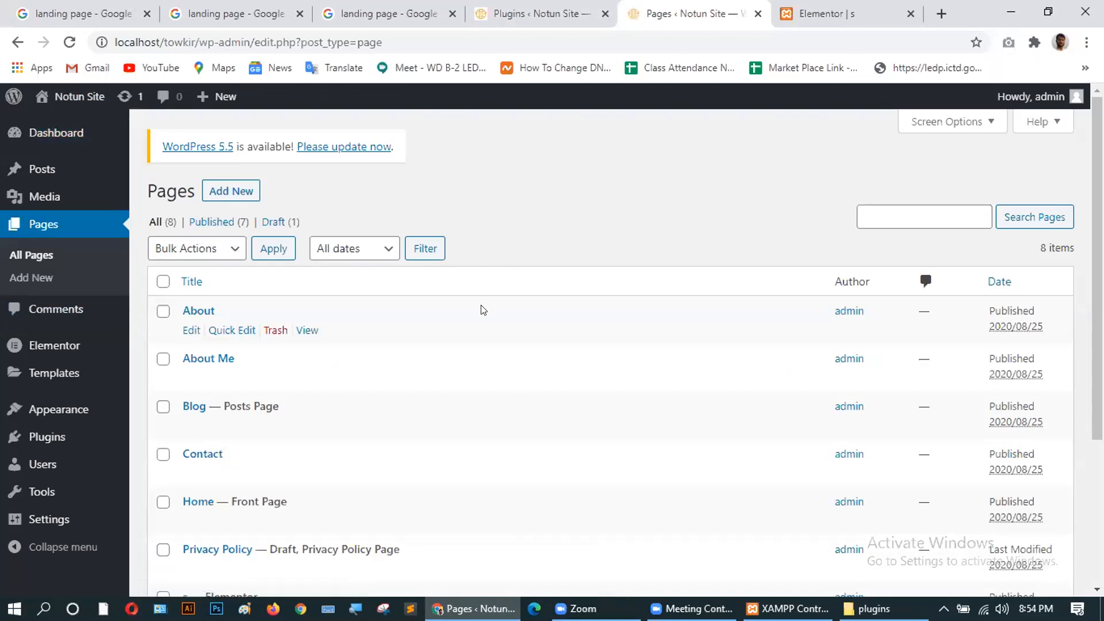
{"action": "scroll", "coordinate": [482, 308], "scroll_direction": "down", "scroll_amount": 4}
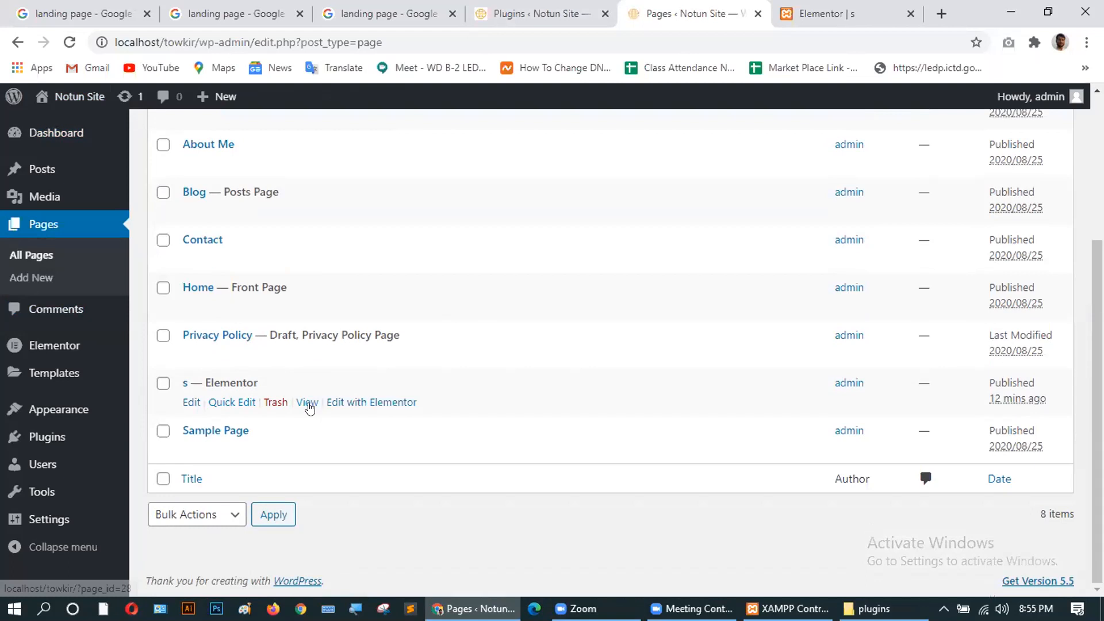
{"action": "left_click", "coordinate": [306, 401], "text": "ctrl"}
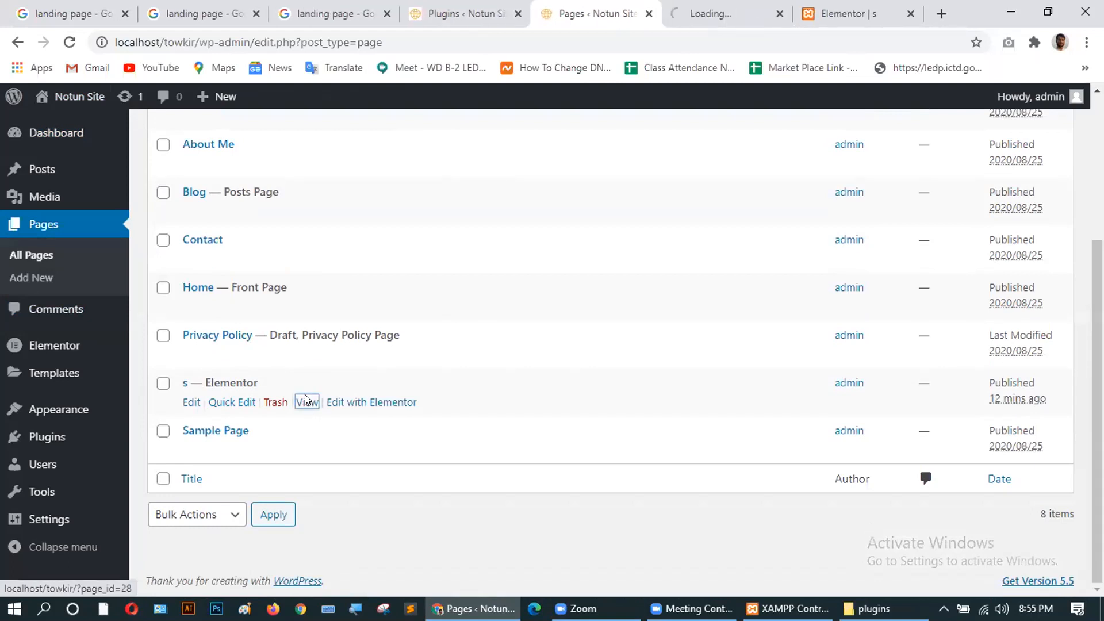
{"action": "left_click", "coordinate": [715, 16]}
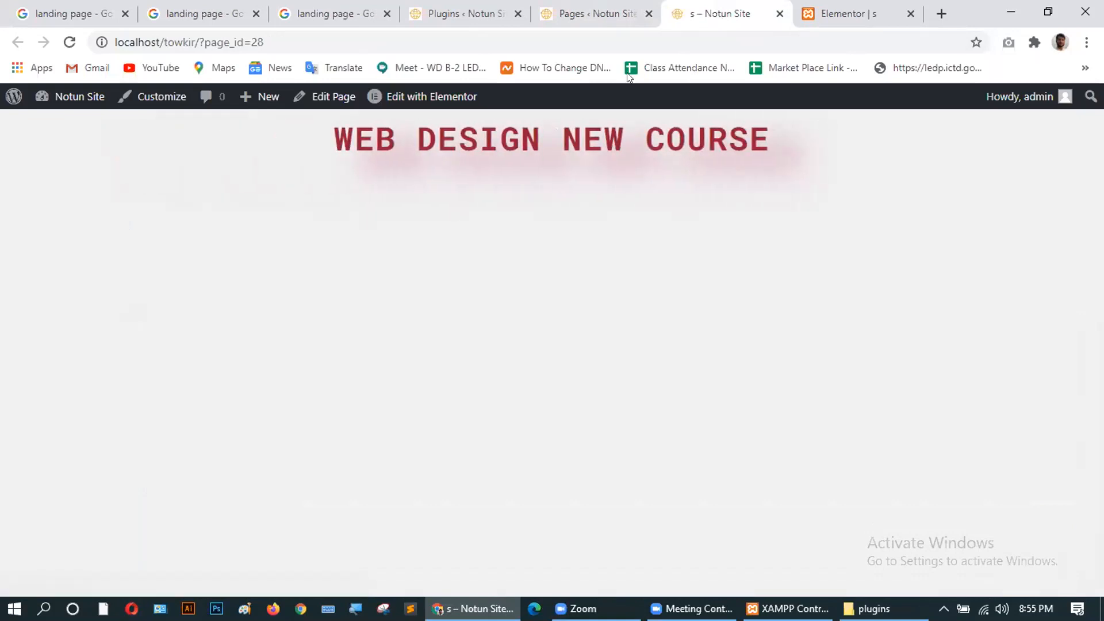
{"action": "left_click", "coordinate": [847, 17]}
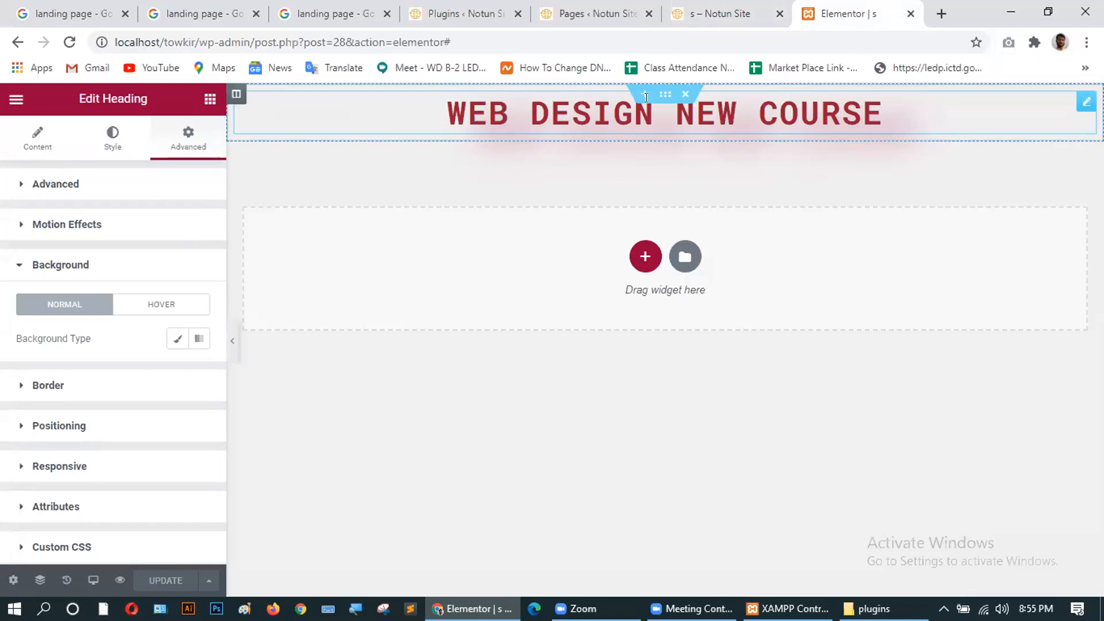
Drag an Inner Section widget below the heading, then compare with the reference image.
{"action": "left_click", "coordinate": [201, 101]}
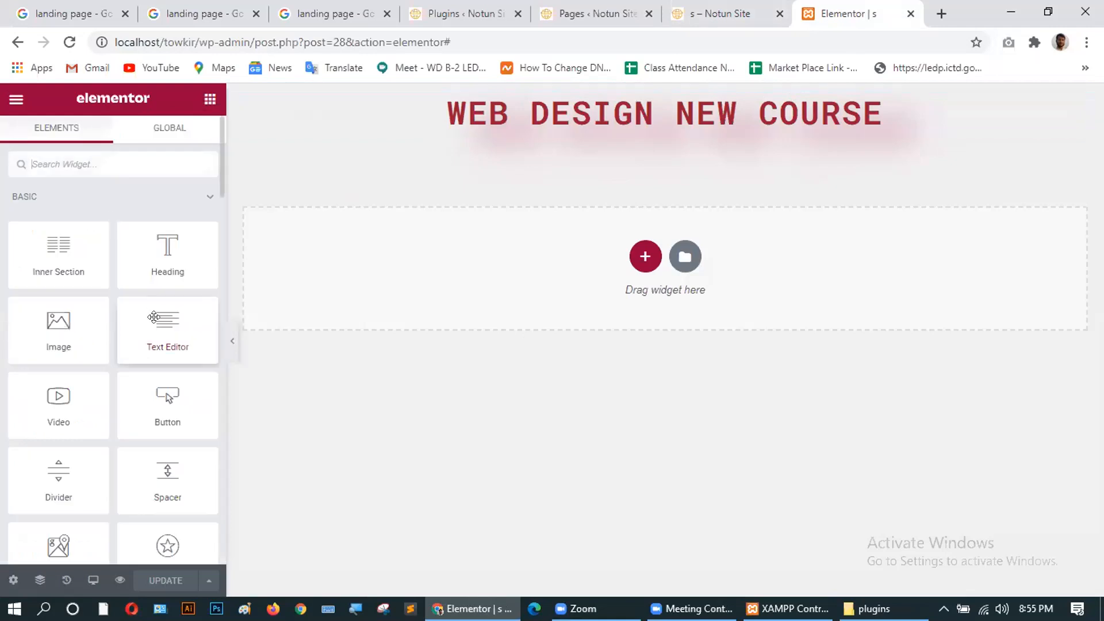
{"action": "left_click_drag", "start_coordinate": [49, 250], "coordinate": [651, 118]}
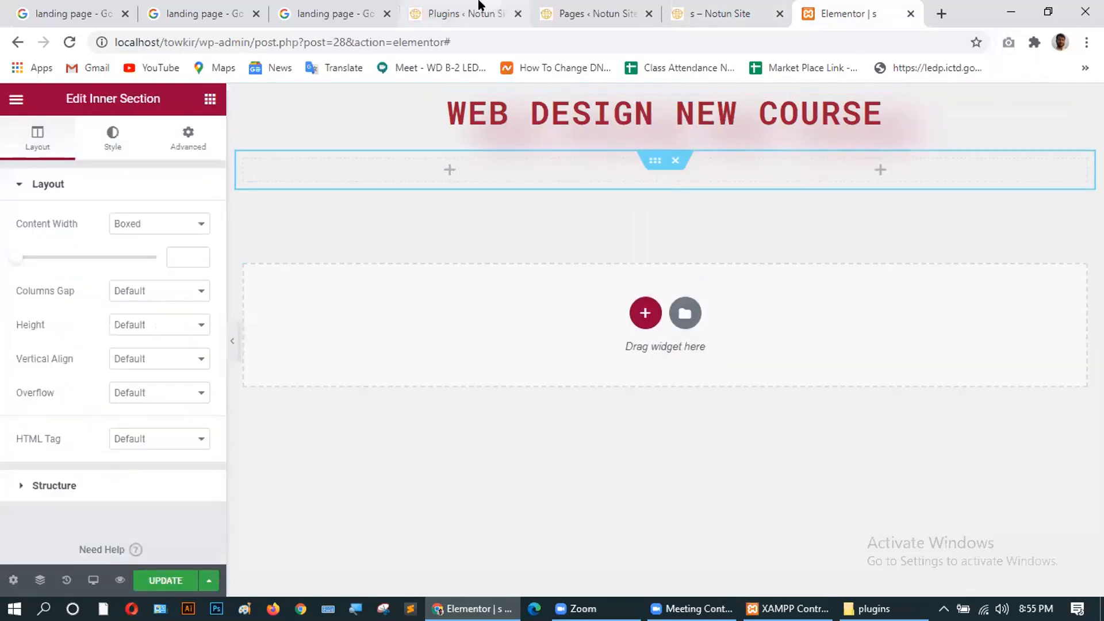
{"action": "left_click", "coordinate": [318, 16]}
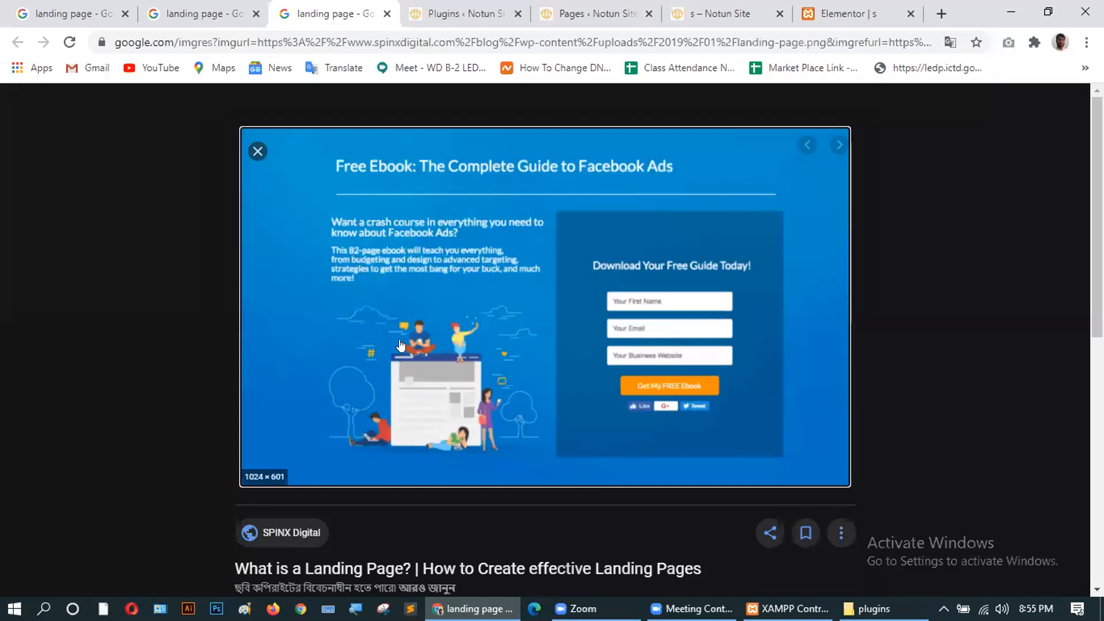
{"action": "left_click", "coordinate": [835, 12]}
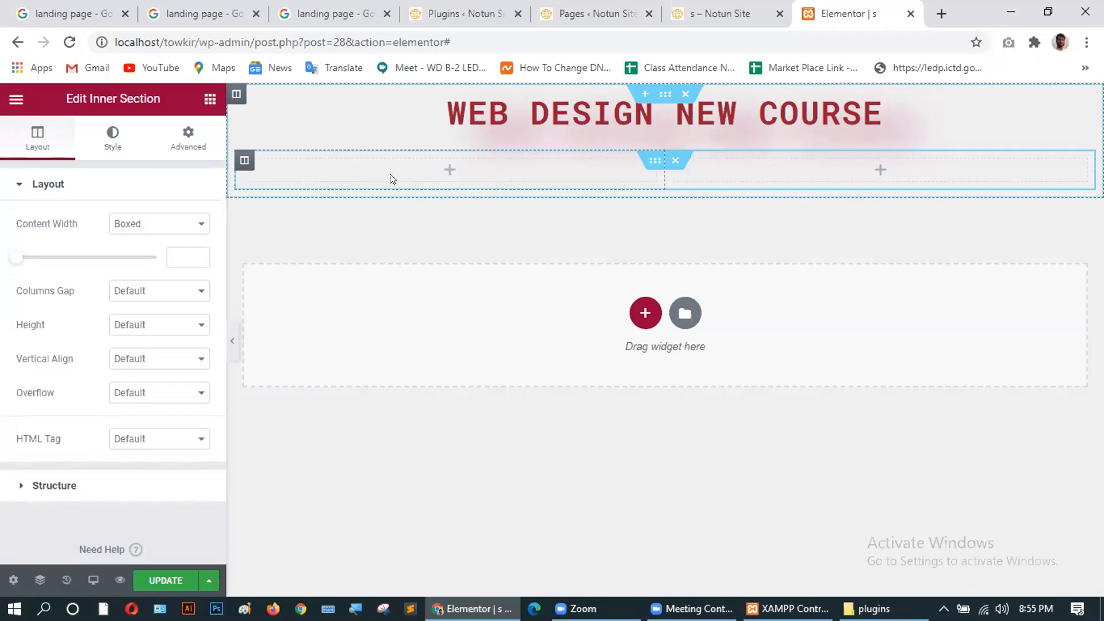
Reopen the Elementor widgets panel and scroll through the widget list.
{"action": "left_click", "coordinate": [210, 100]}
{"action": "left_click_drag", "start_coordinate": [166, 242], "coordinate": [144, 271]}
{"action": "scroll", "coordinate": [136, 333], "scroll_direction": "down", "scroll_amount": 5}
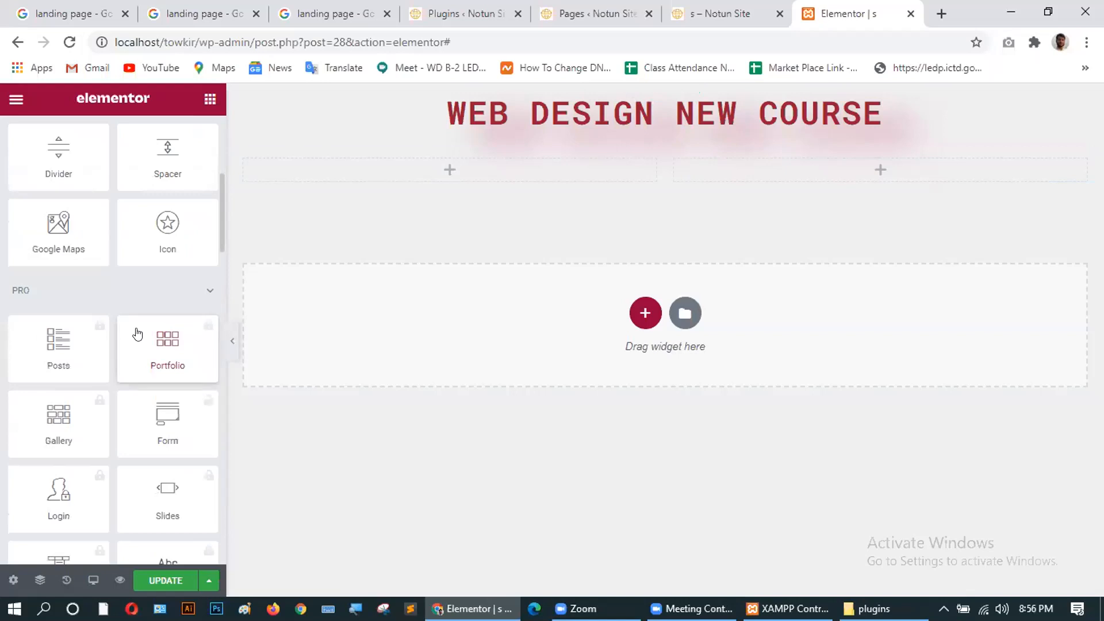
{"action": "scroll", "coordinate": [137, 333], "scroll_direction": "down", "scroll_amount": 4}
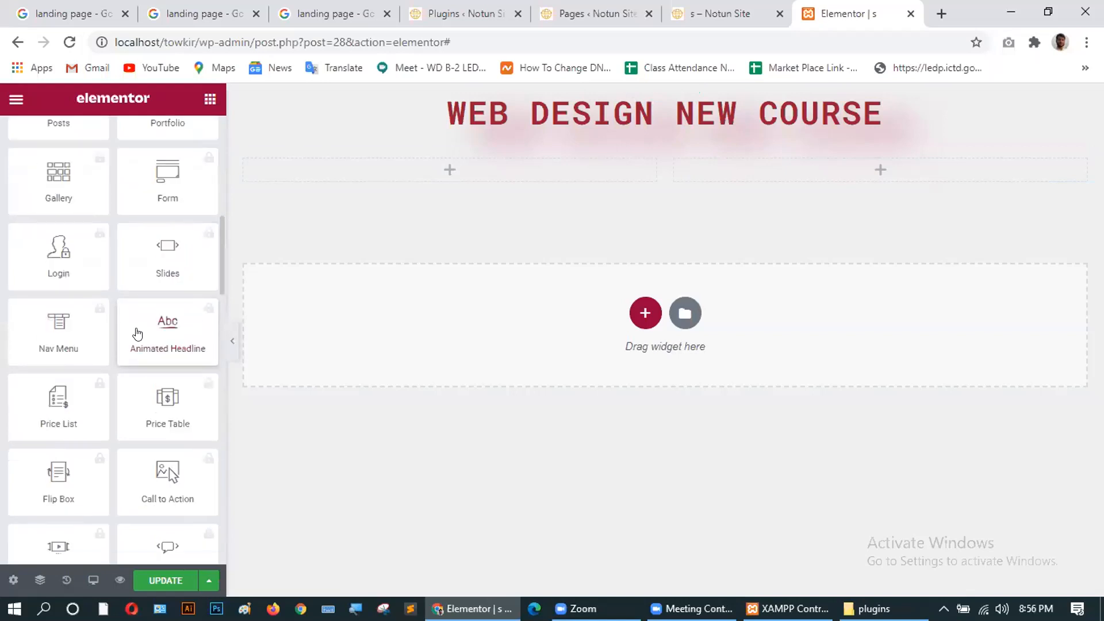
{"action": "scroll", "coordinate": [136, 333], "scroll_direction": "down", "scroll_amount": 4}
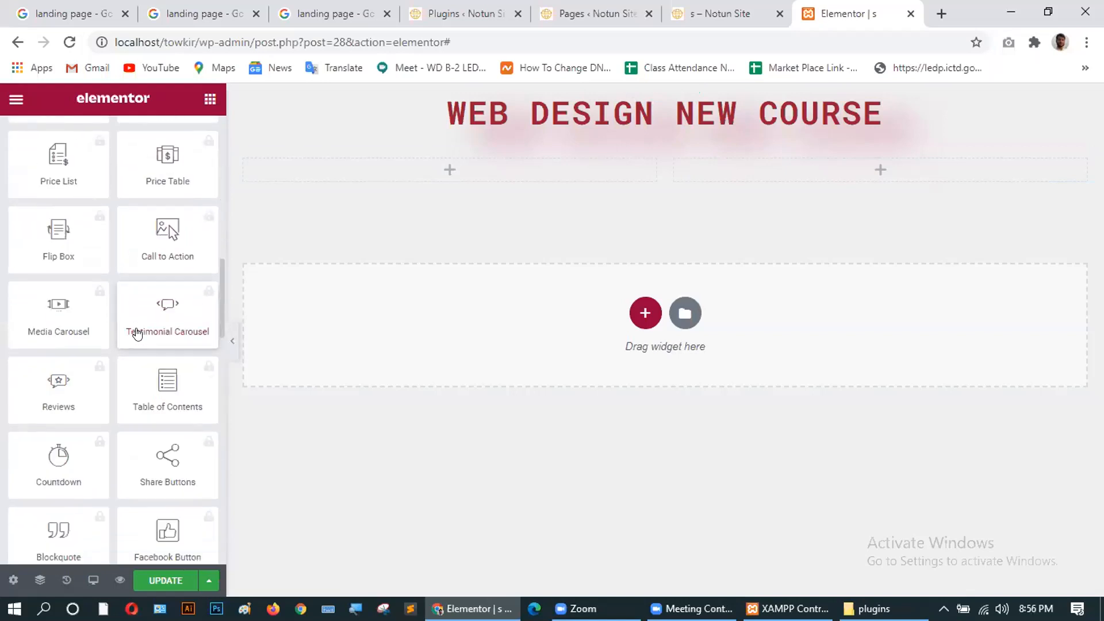
{"action": "scroll", "coordinate": [137, 334], "scroll_direction": "down", "scroll_amount": 6}
{"action": "scroll", "coordinate": [137, 331], "scroll_direction": "up", "scroll_amount": 18}
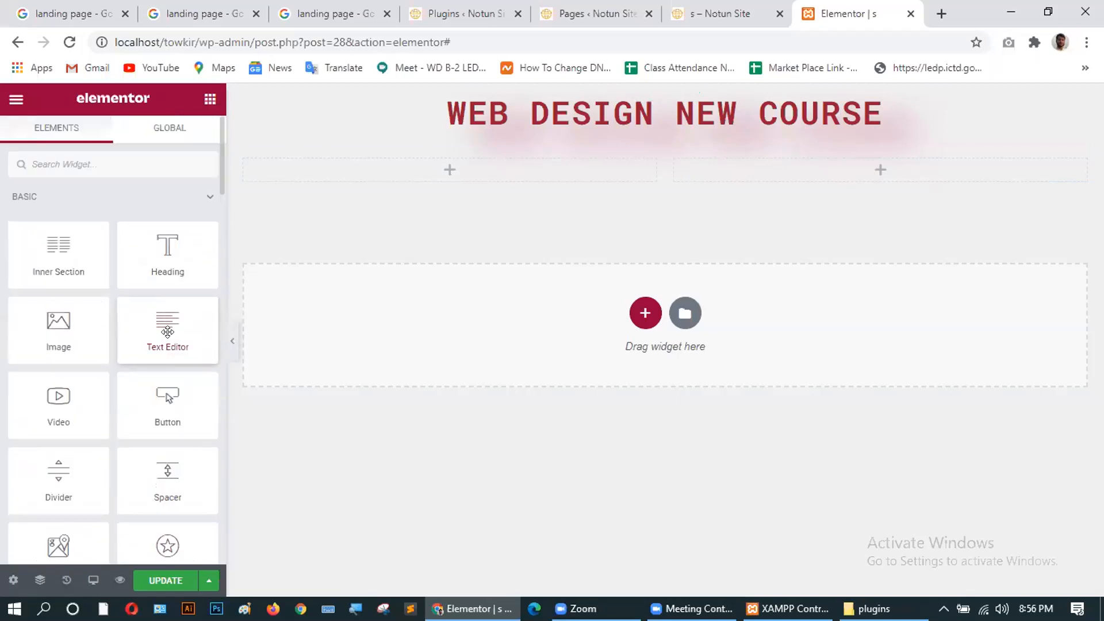
Drop a Text Editor widget into the inner section's left column, checking the reference image.
{"action": "left_click_drag", "start_coordinate": [166, 332], "coordinate": [456, 163]}
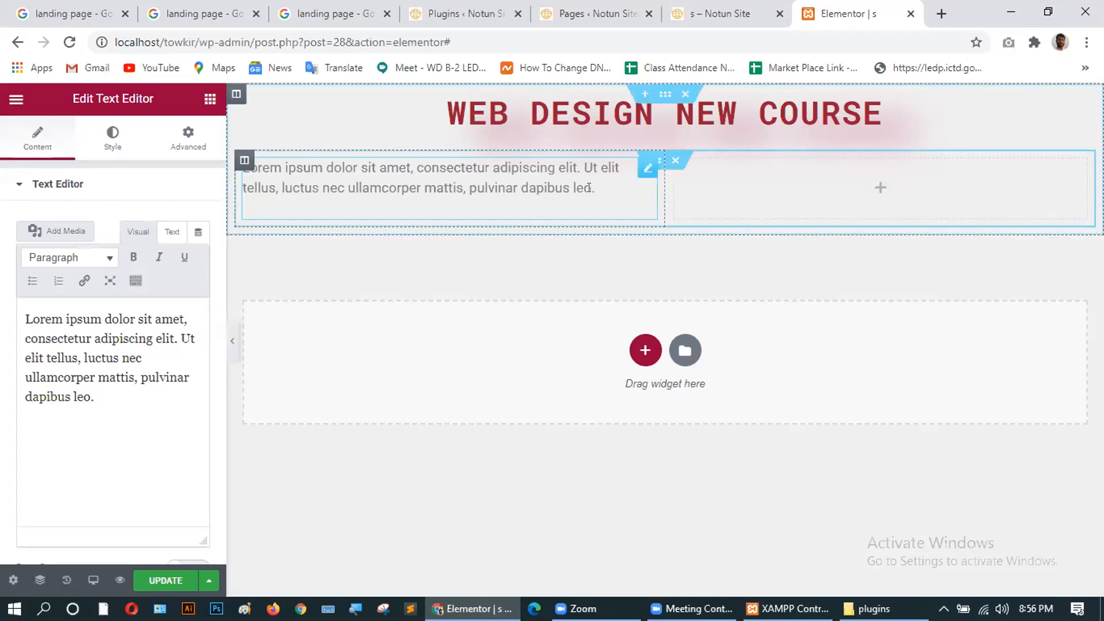
{"action": "left_click", "coordinate": [303, 16]}
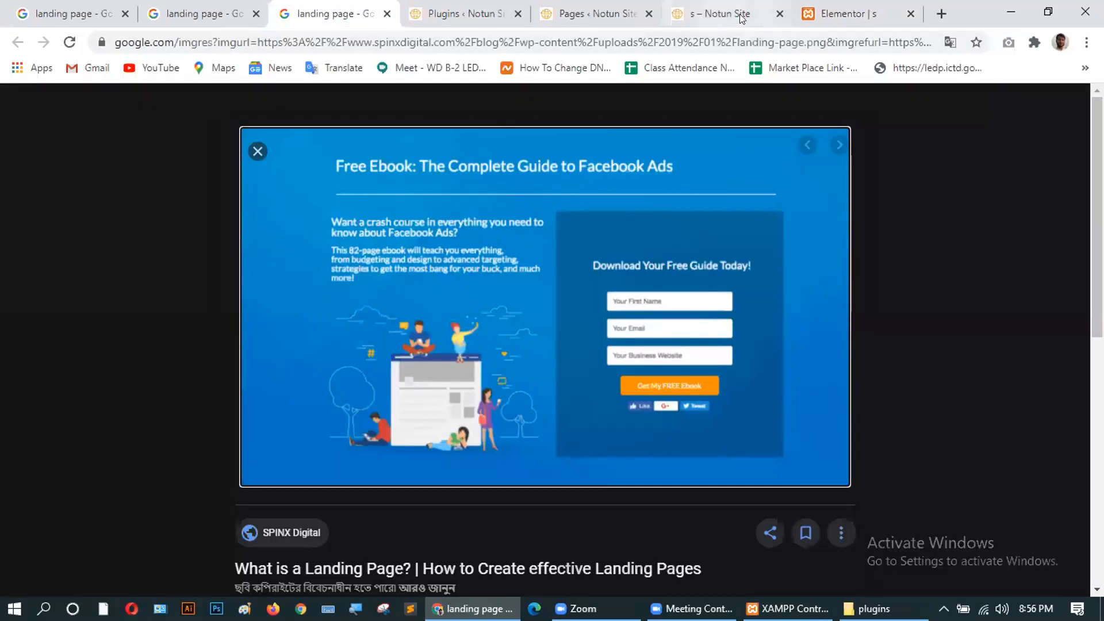
{"action": "left_click", "coordinate": [846, 13]}
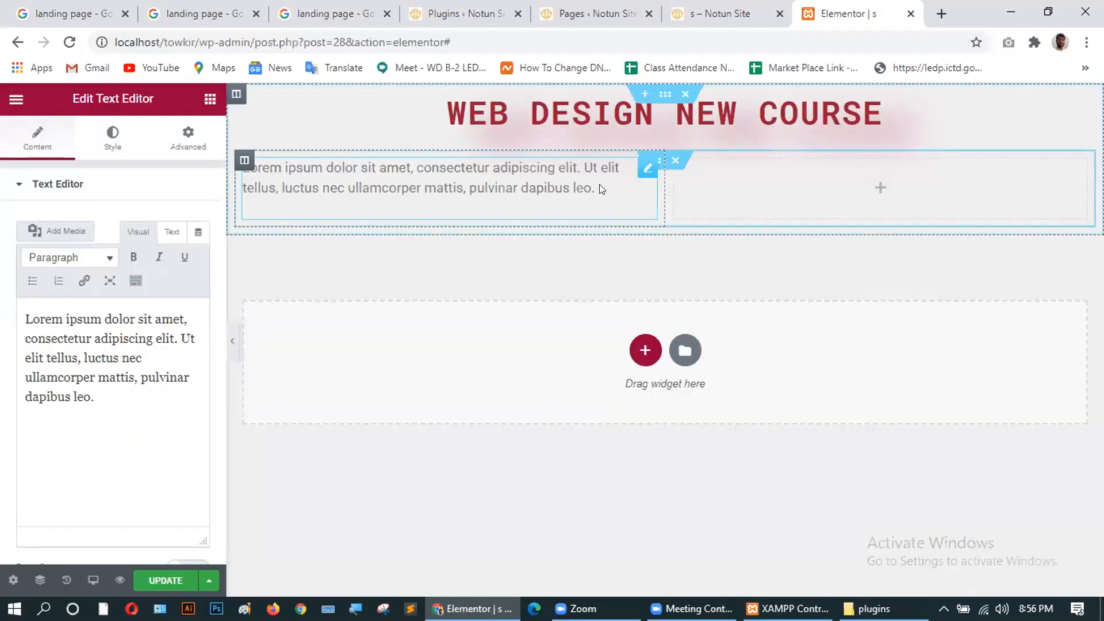
Select the lorem ipsum paragraph and paste it four more times after itself.
{"action": "left_click", "coordinate": [109, 398]}
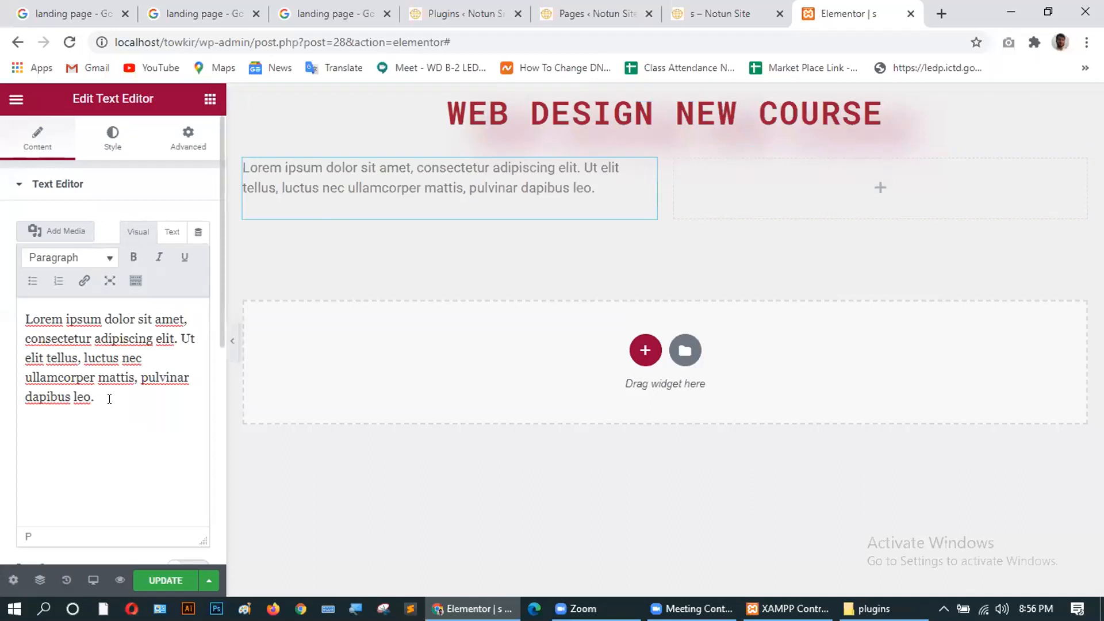
{"action": "left_click_drag", "start_coordinate": [110, 399], "coordinate": [22, 320]}
{"action": "key", "text": "ctrl+c"}
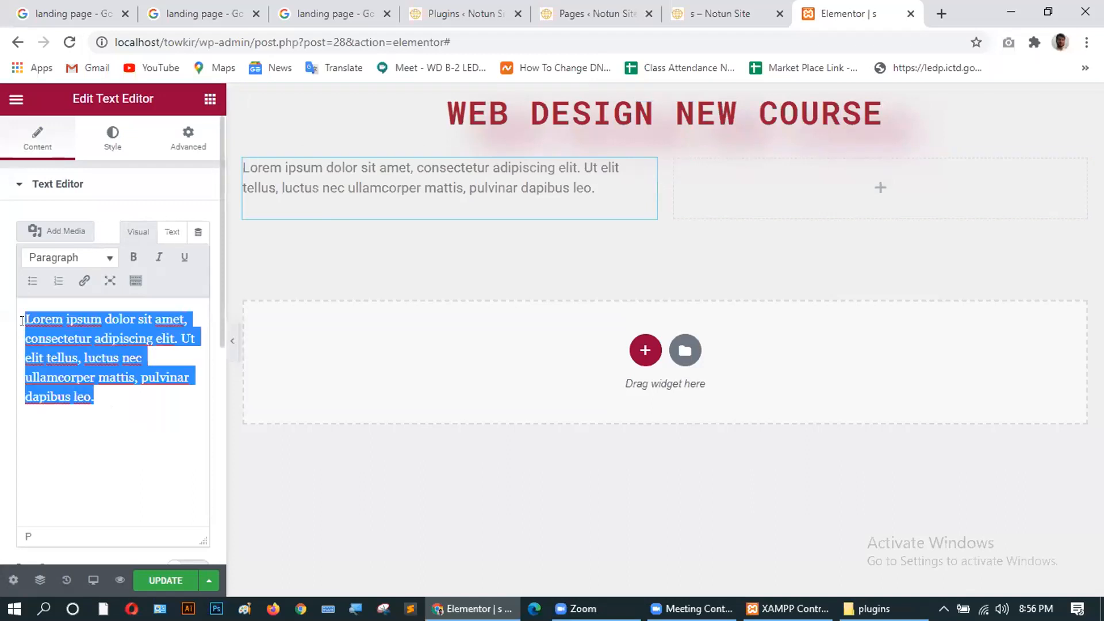
{"action": "left_click", "coordinate": [102, 396]}
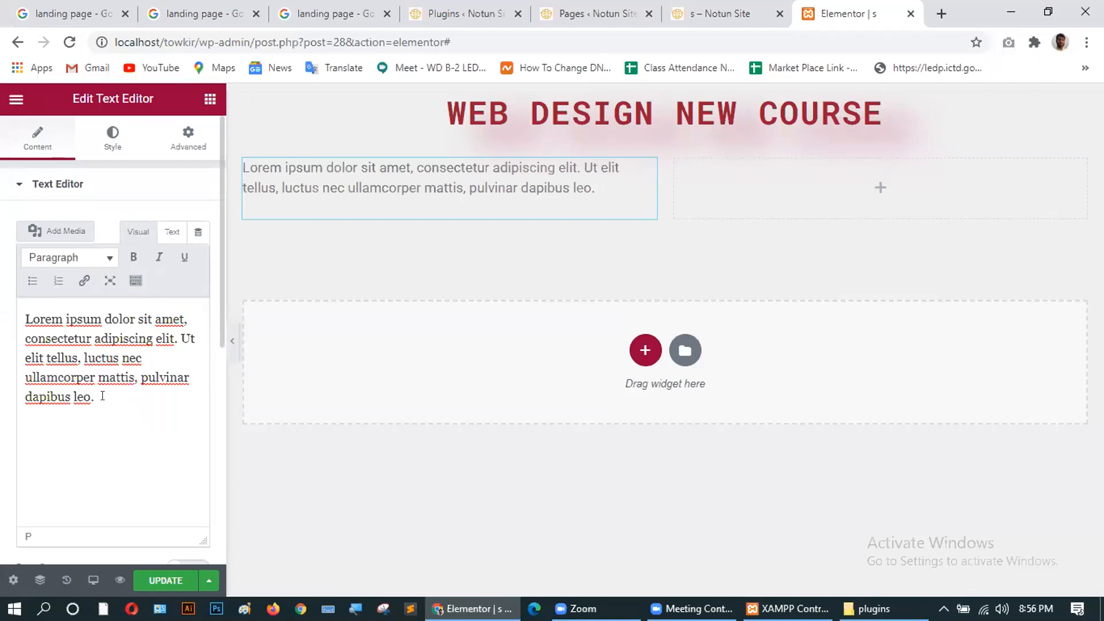
{"action": "key", "text": "ctrl+v"}
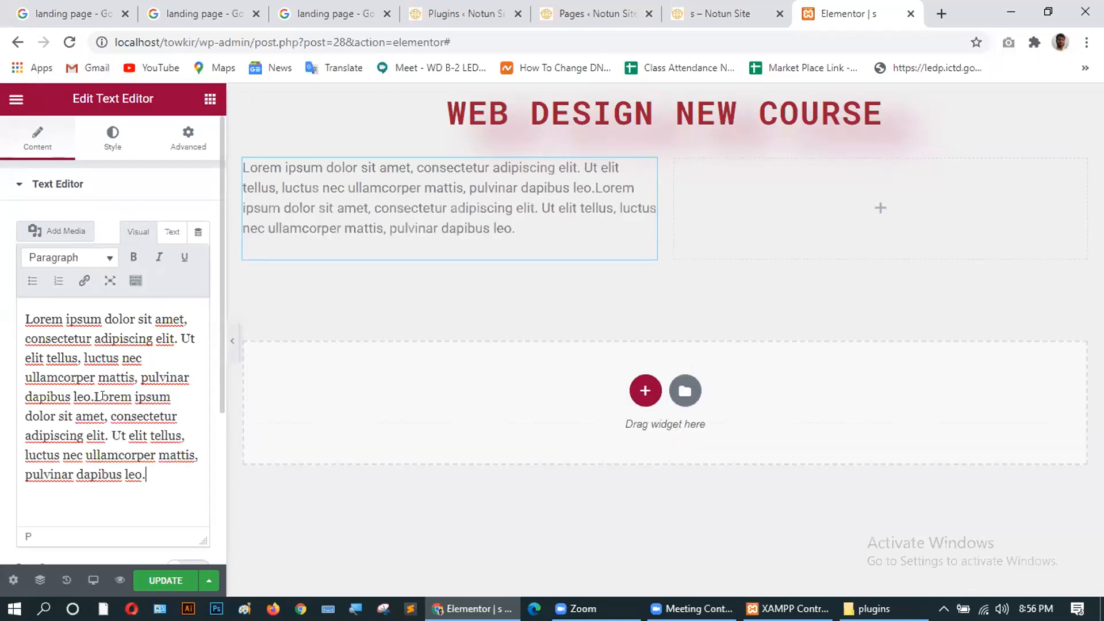
{"action": "key", "text": "ctrl+v"}
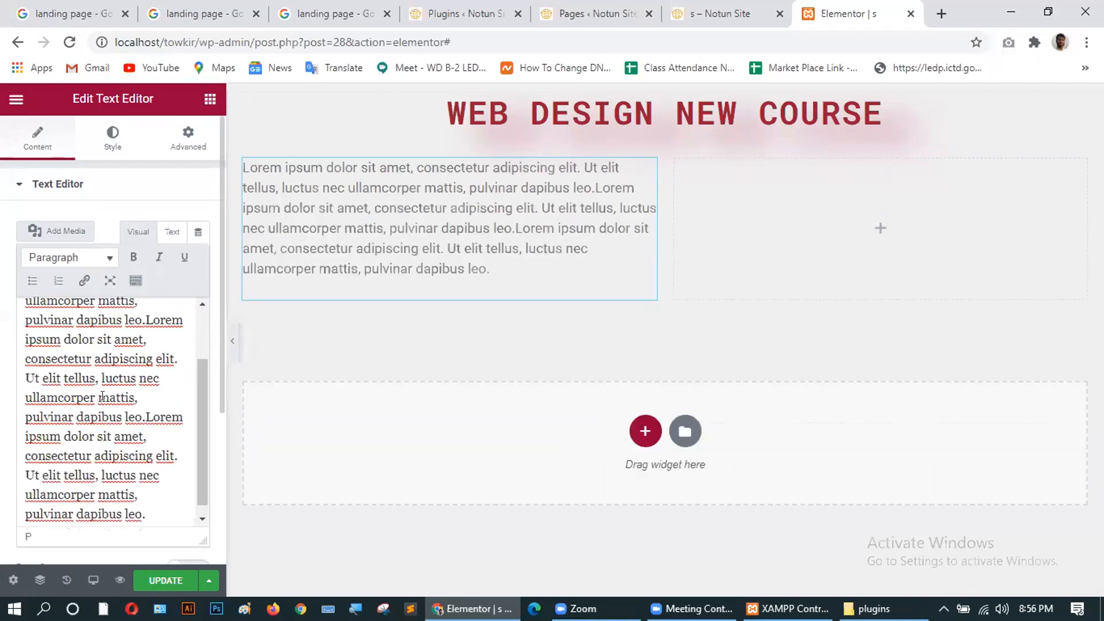
{"action": "key", "text": "ctrl+v"}
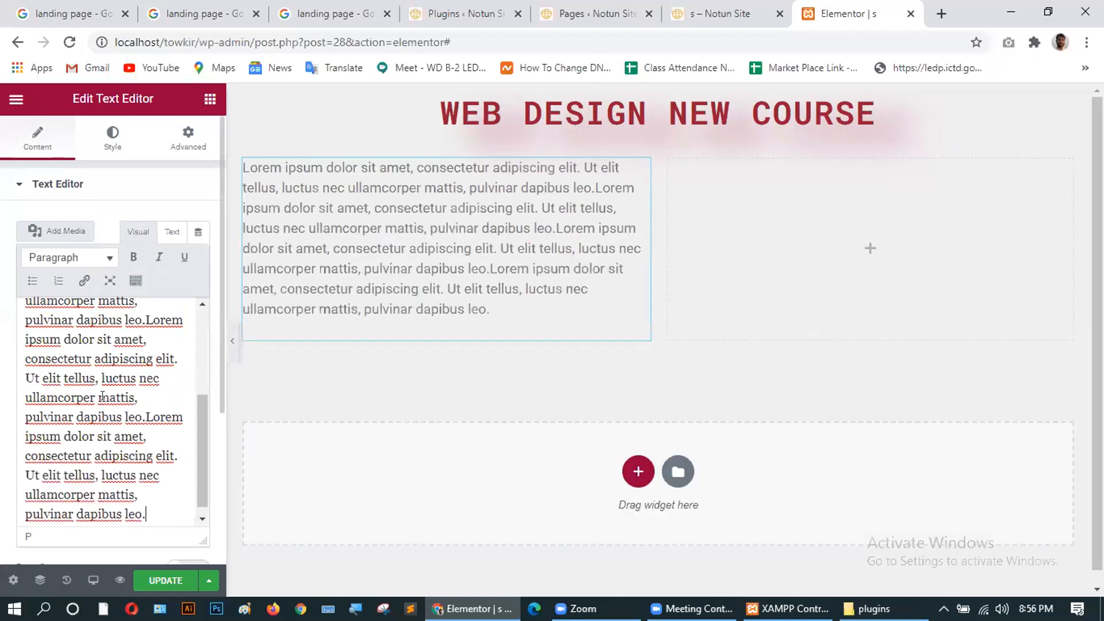
{"action": "type", "text": "Lorem ipsum dolor sit amet, consectetur adipiscing elit. Ut elit tellus, luctus nec ullamcorper mattis, pulvinar dapibus leo."}
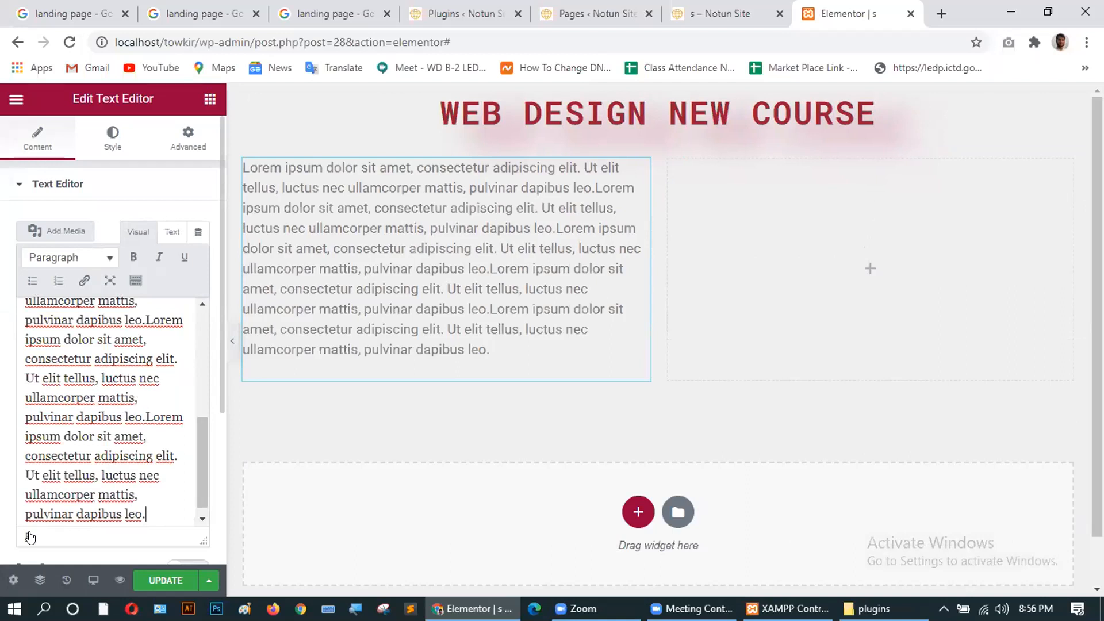
Select and delete the extra trailing text from the repeated lorem ipsum.
{"action": "key", "text": "ctrl+a"}
{"action": "left_click_drag", "start_coordinate": [146, 512], "coordinate": [33, 394]}
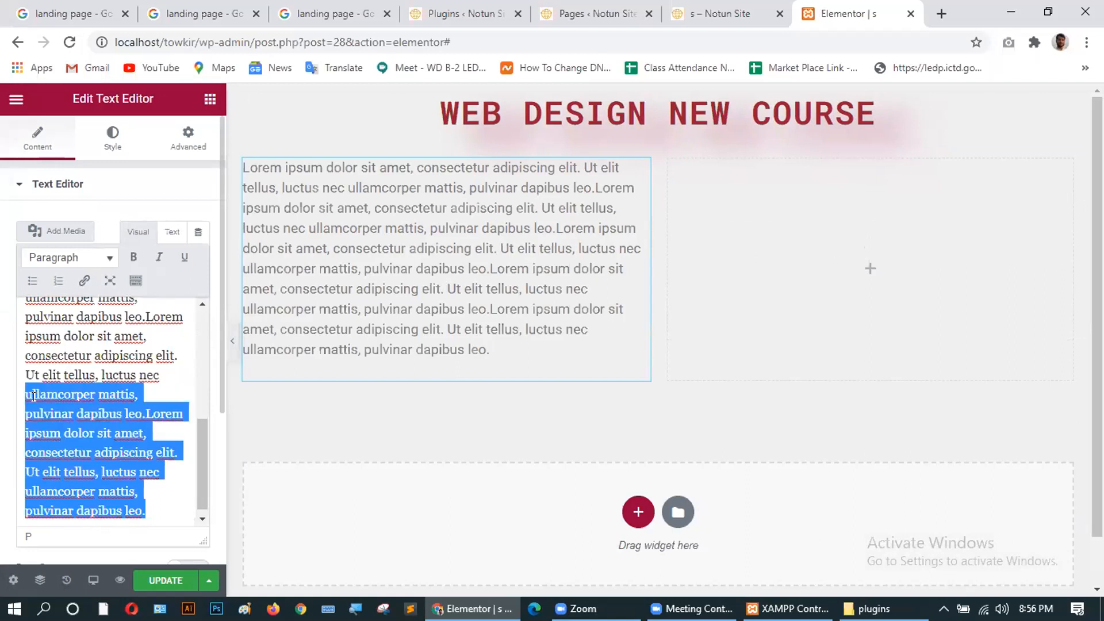
{"action": "key", "text": "BackSpace"}
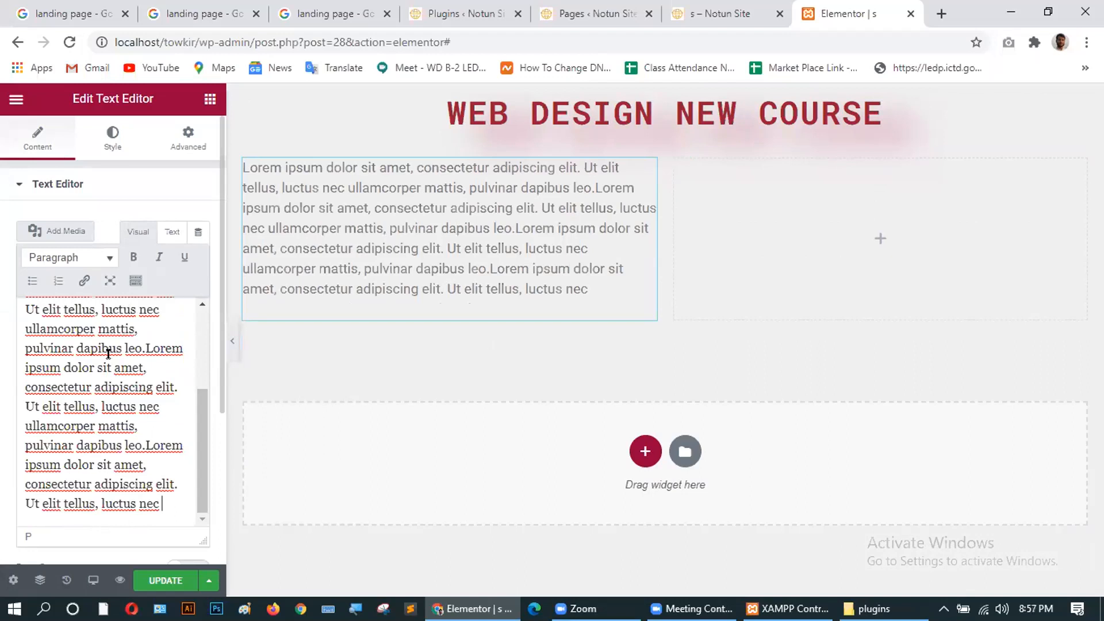
Set the text block's alignment to Justified in its Style settings.
{"action": "left_click", "coordinate": [111, 136]}
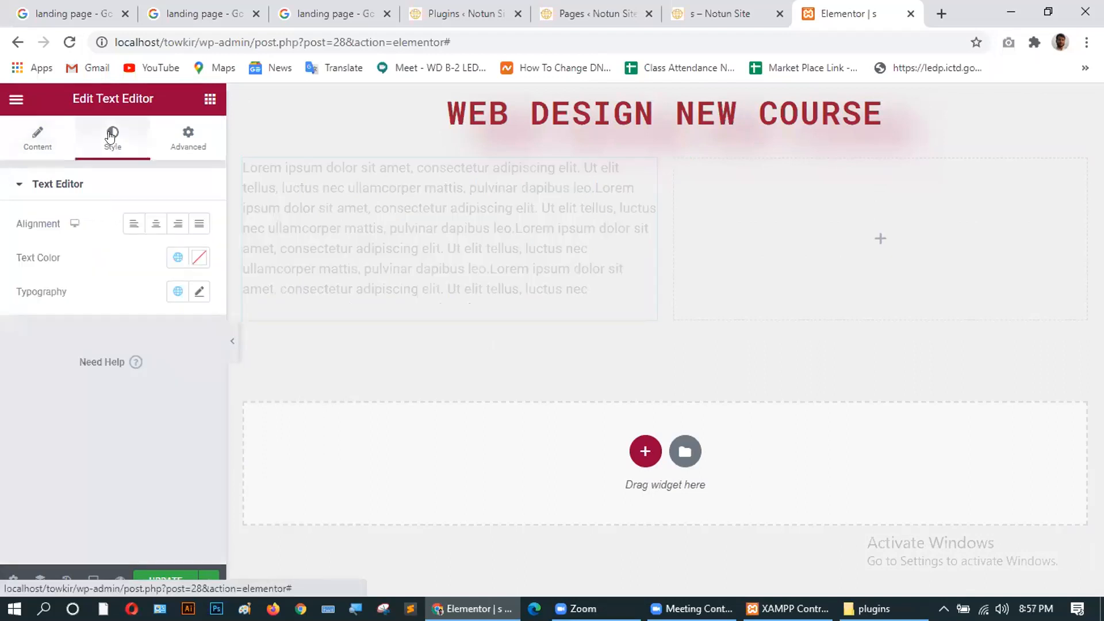
{"action": "left_click", "coordinate": [154, 226]}
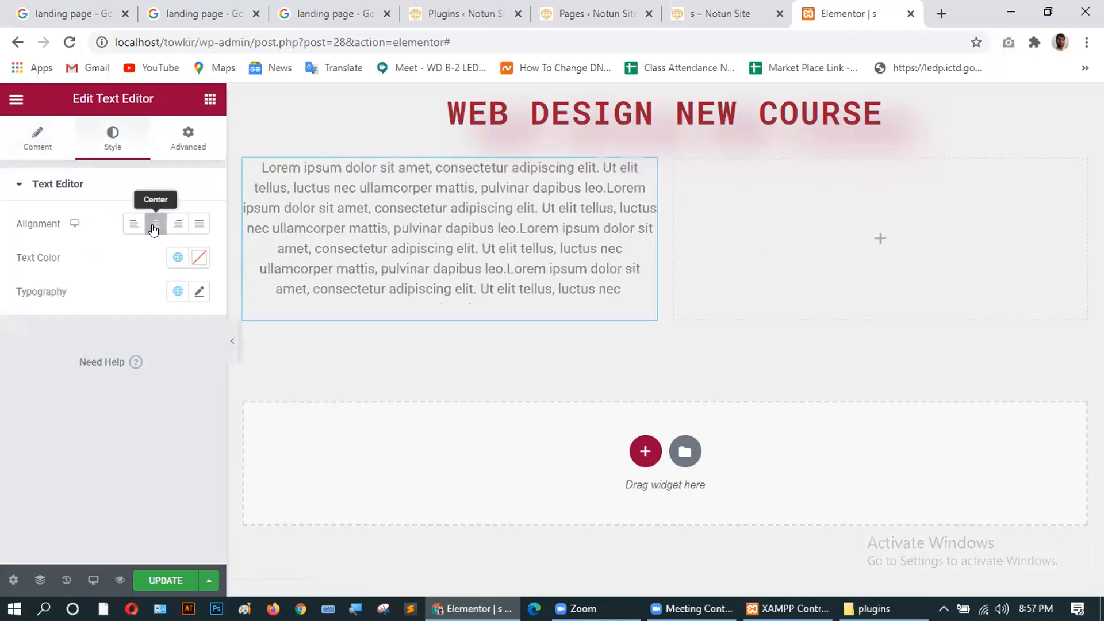
{"action": "left_click", "coordinate": [199, 224]}
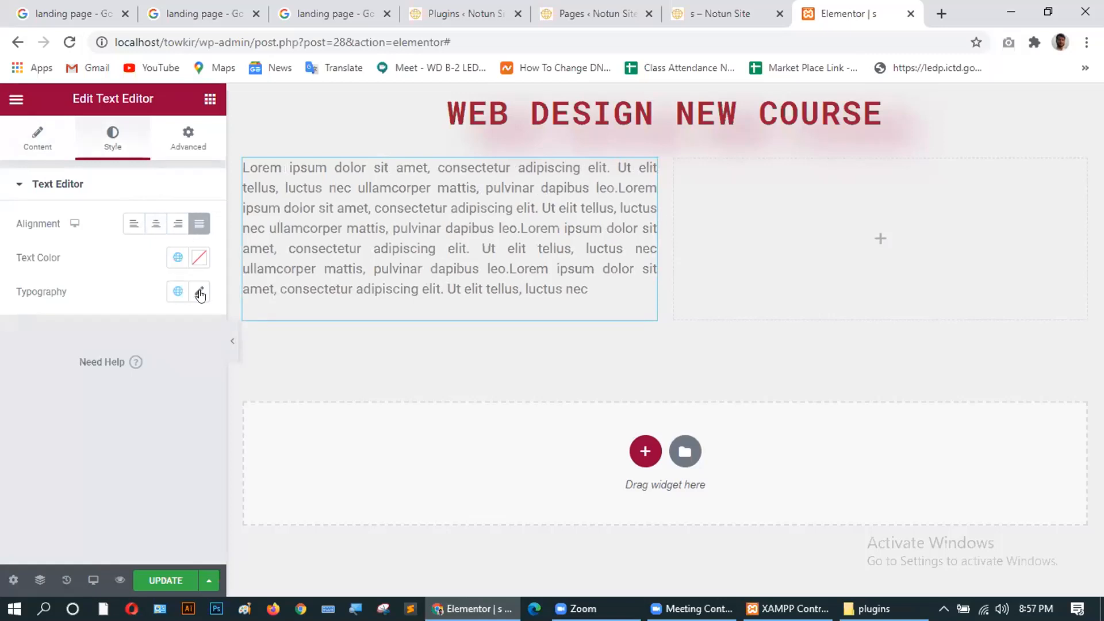
Give the text block 10 px padding on every side in the Advanced settings.
{"action": "left_click", "coordinate": [180, 137]}
{"action": "left_click", "coordinate": [27, 324]}
{"action": "type", "text": "10"}
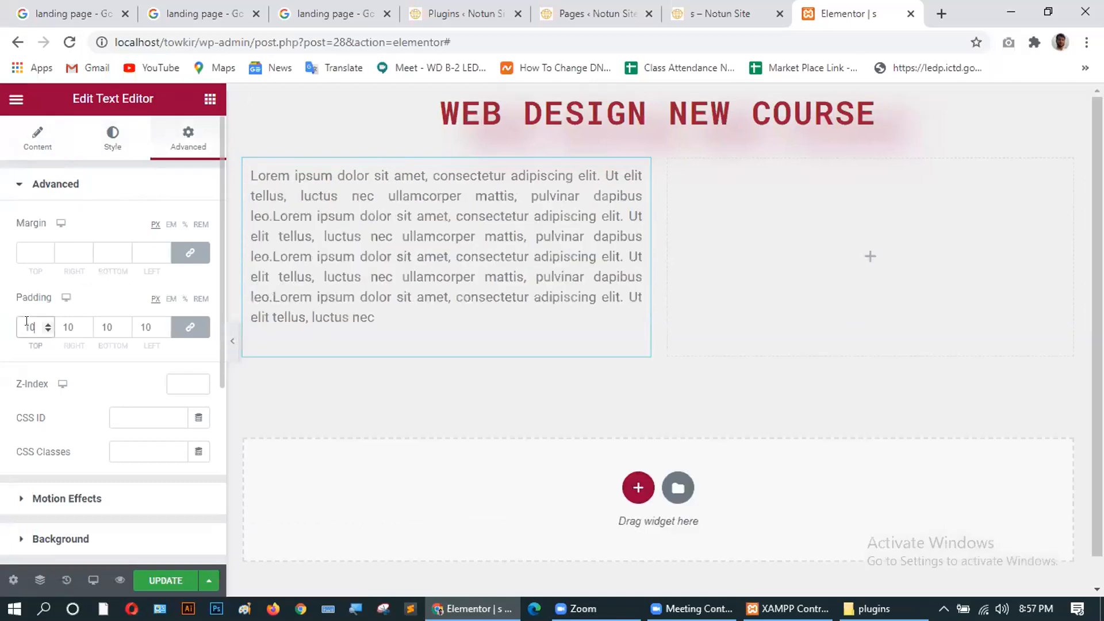
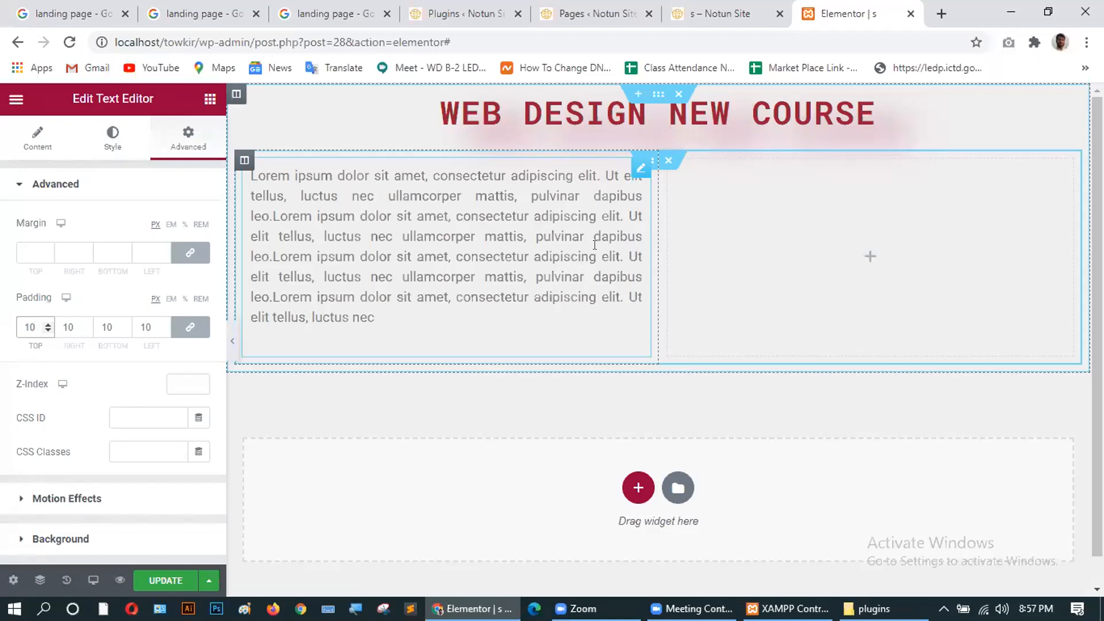
Compare with the reference landing page image, then bring up Elementor's widget list.
{"action": "key", "text": "ctrl+3"}
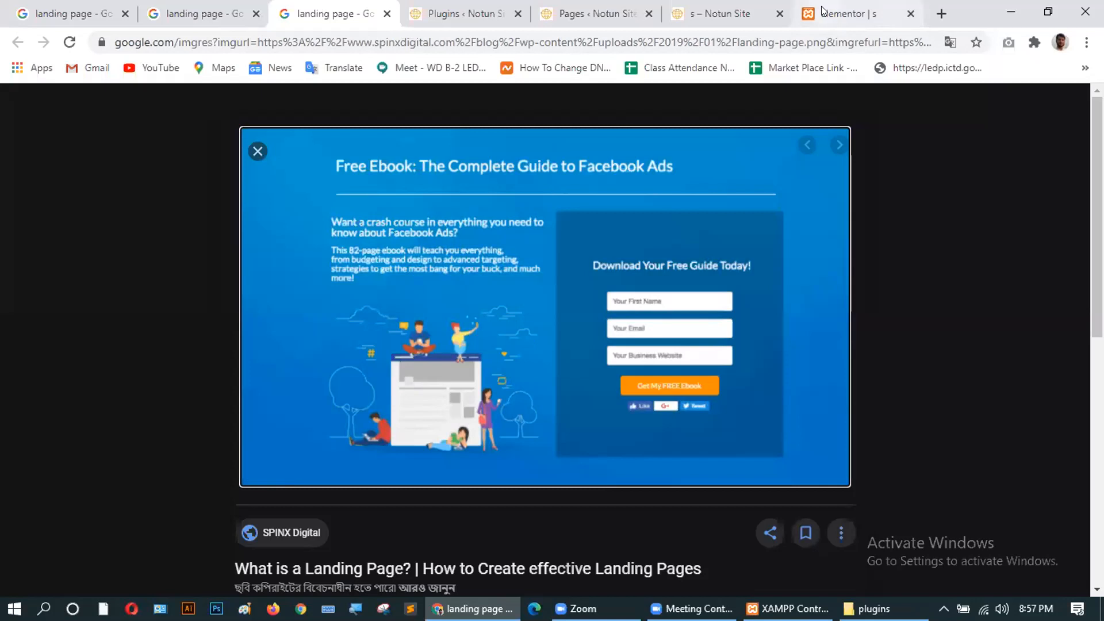
{"action": "left_click", "coordinate": [840, 14]}
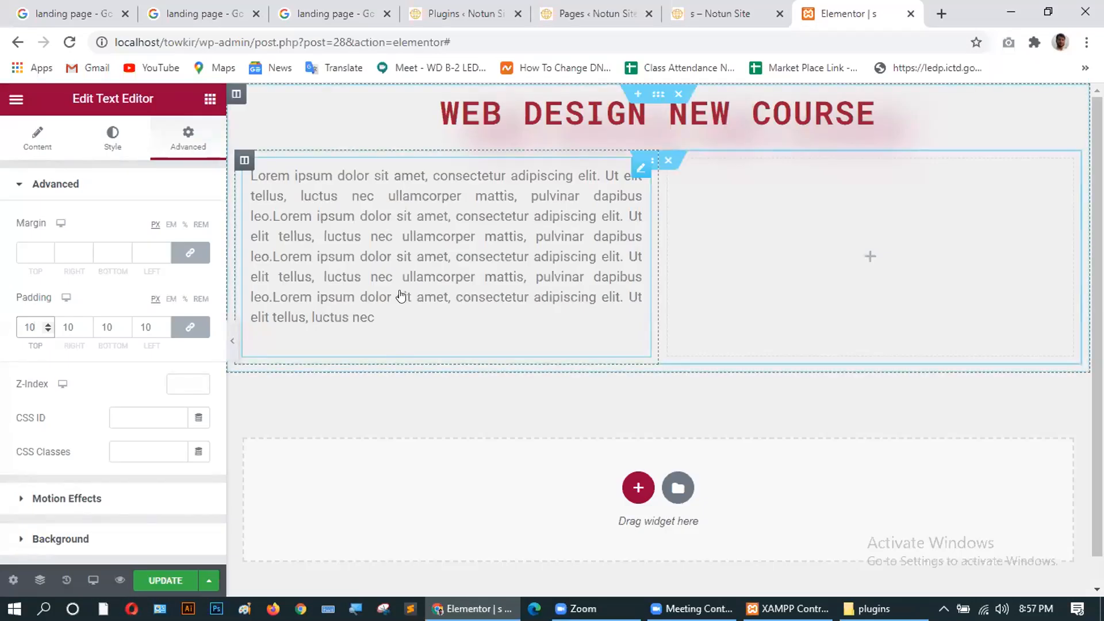
{"action": "left_click", "coordinate": [207, 100]}
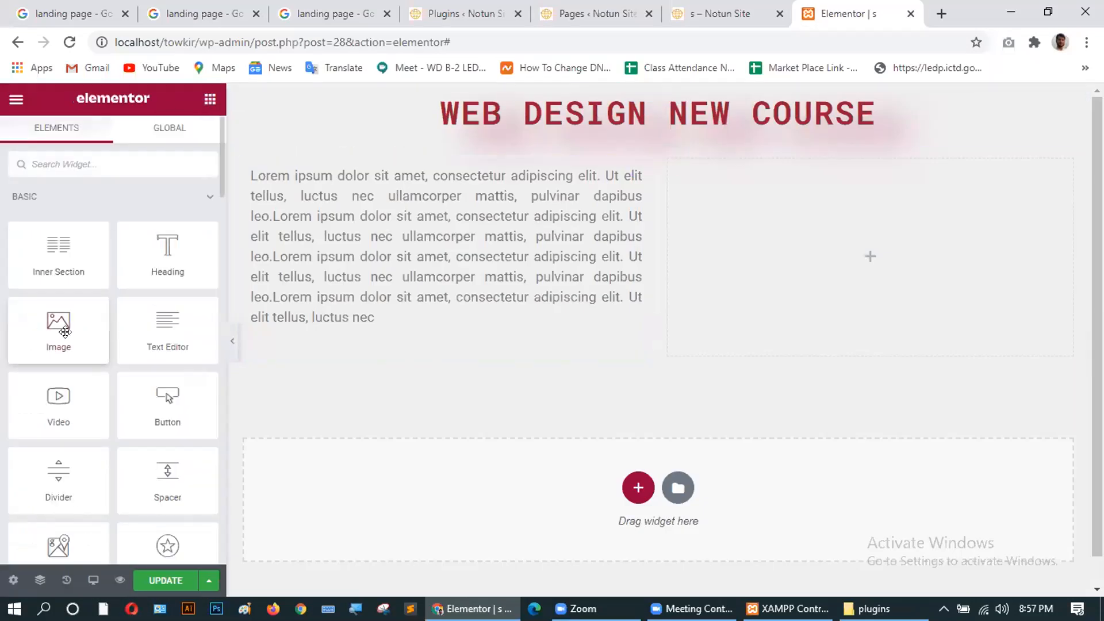
Drop an Image widget below the text, then delete it again.
{"action": "left_click_drag", "start_coordinate": [58, 322], "coordinate": [434, 317]}
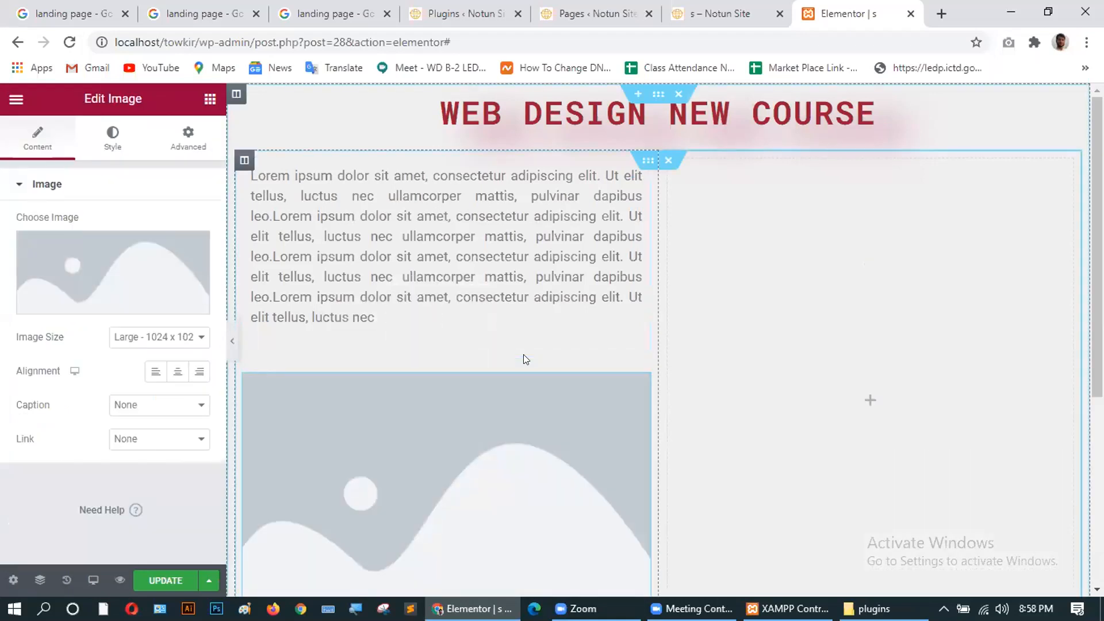
{"action": "scroll", "coordinate": [523, 360], "scroll_direction": "down", "scroll_amount": 4}
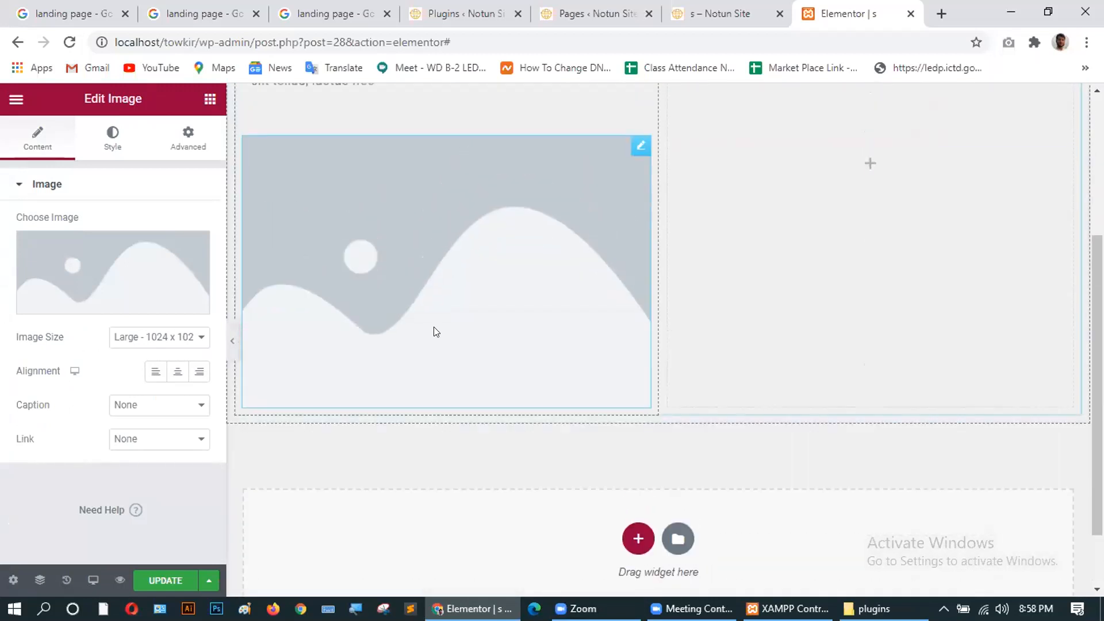
{"action": "scroll", "coordinate": [434, 328], "scroll_direction": "up", "scroll_amount": 2}
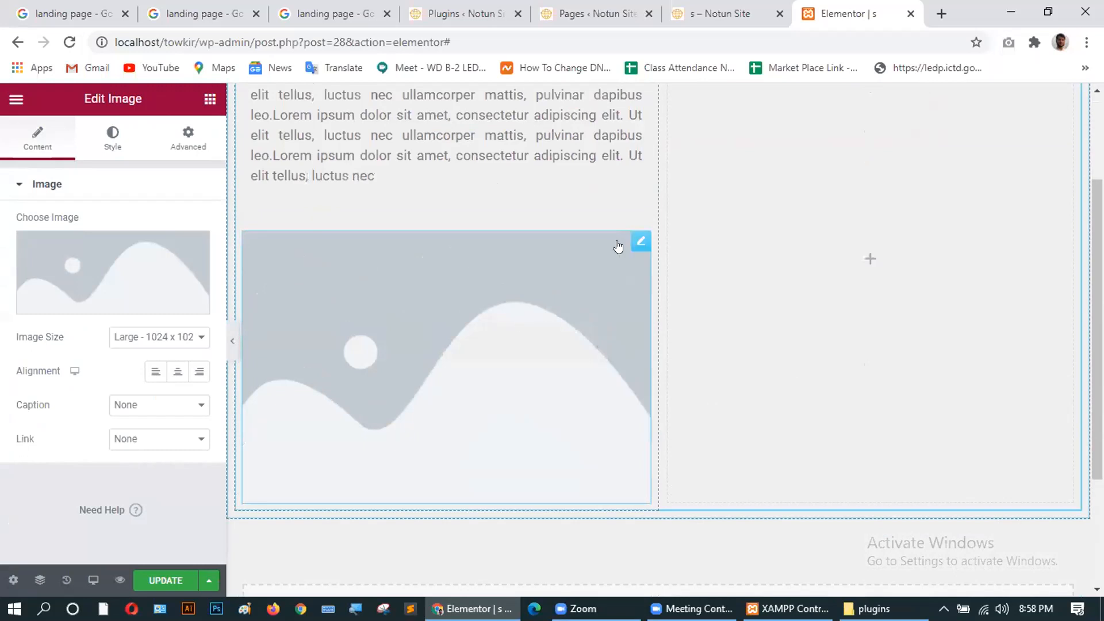
{"action": "left_click", "coordinate": [640, 240]}
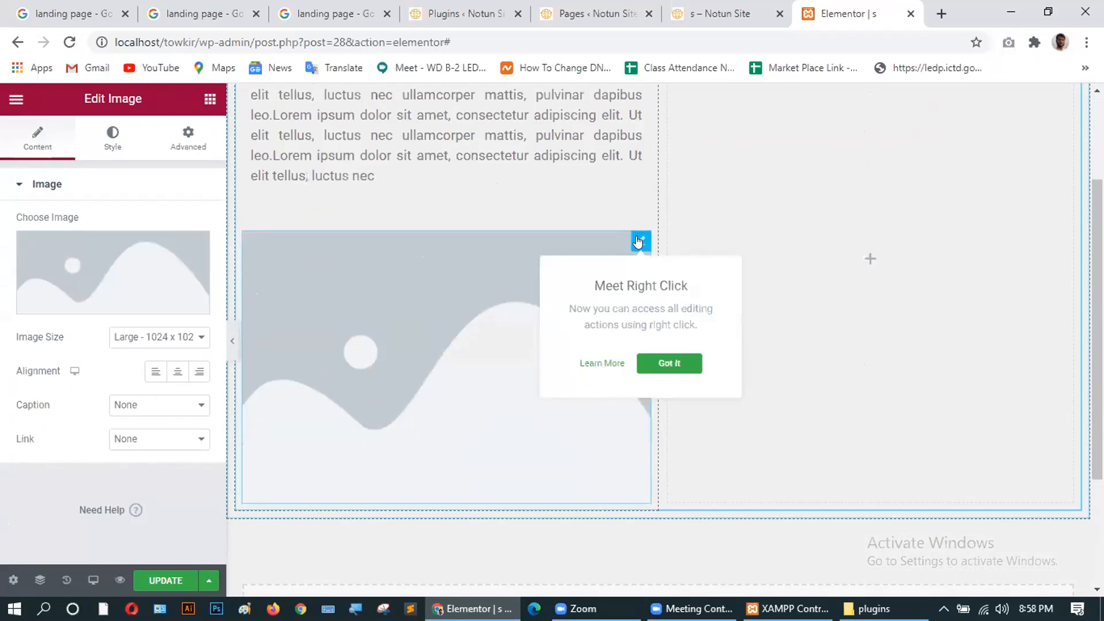
{"action": "right_click", "coordinate": [638, 240]}
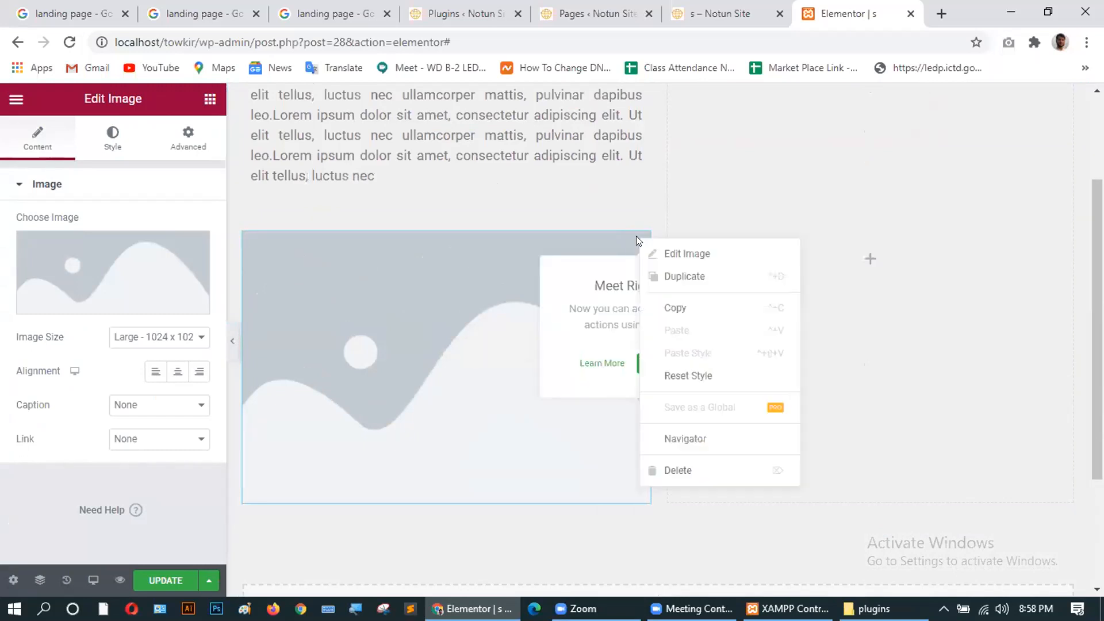
{"action": "left_click", "coordinate": [683, 472]}
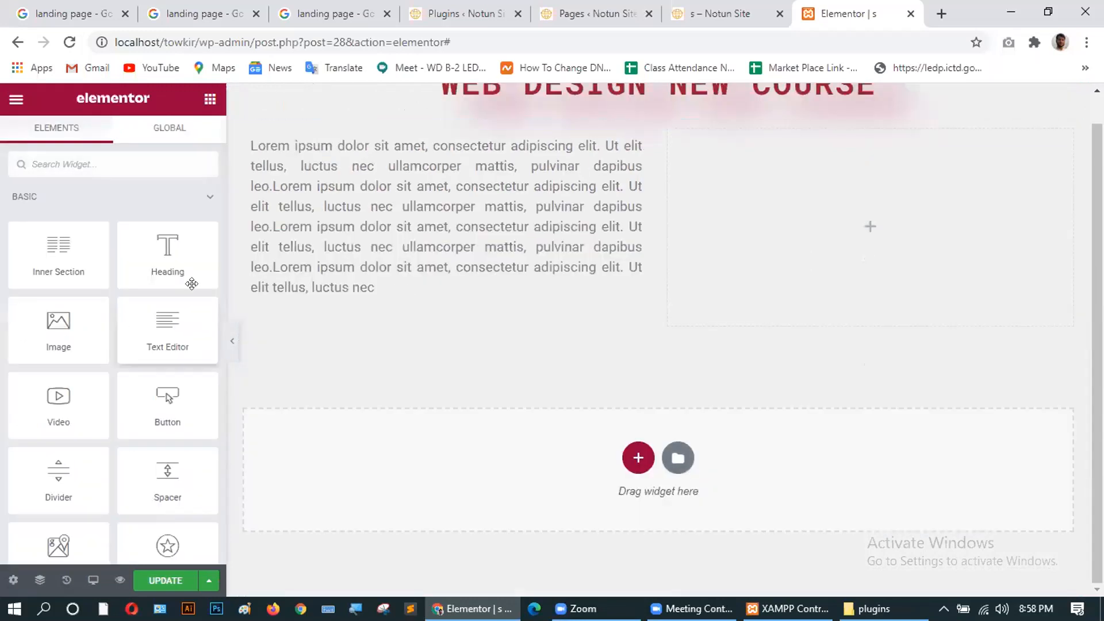
Drop a fresh Image widget under the lorem ipsum text in the left column.
{"action": "left_click_drag", "start_coordinate": [58, 328], "coordinate": [454, 260]}
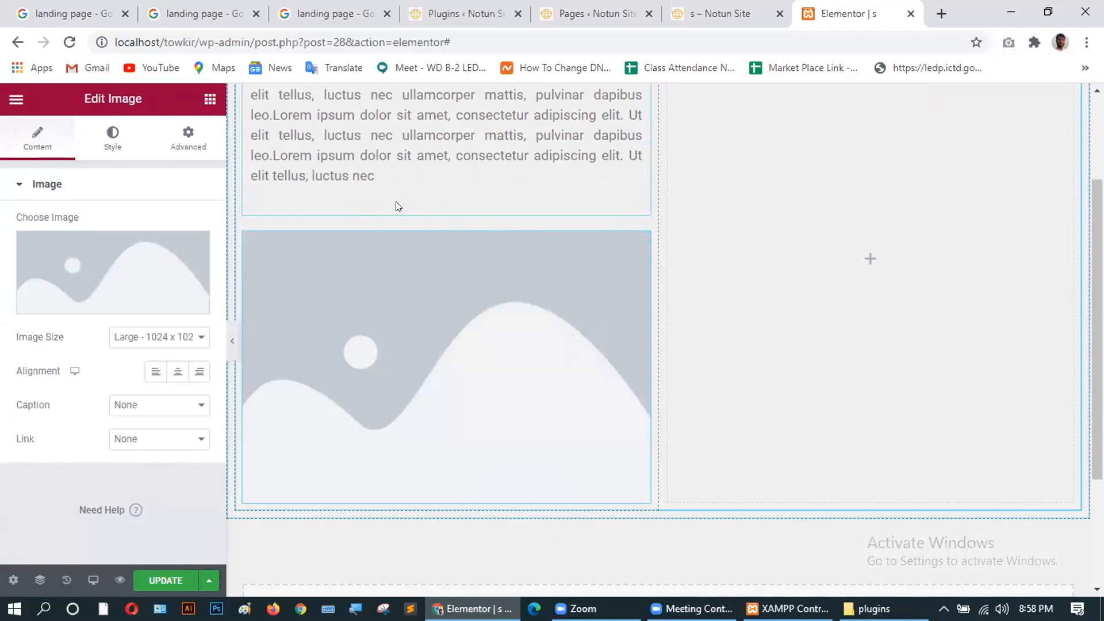
{"action": "scroll", "coordinate": [483, 241], "scroll_direction": "down", "scroll_amount": 3}
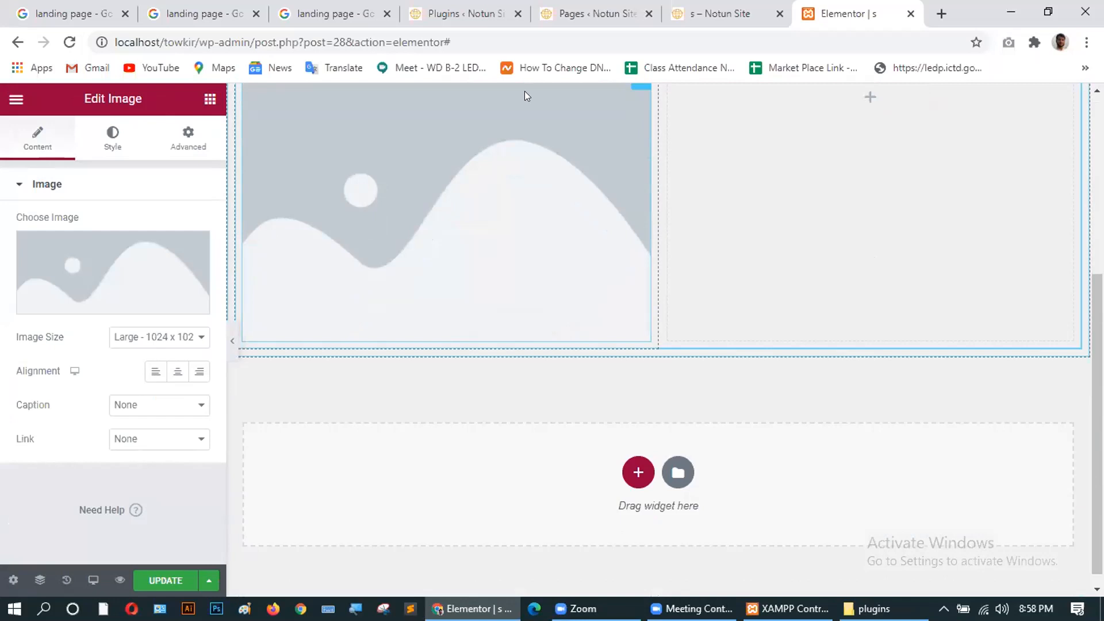
{"action": "scroll", "coordinate": [430, 271], "scroll_direction": "up", "scroll_amount": 3}
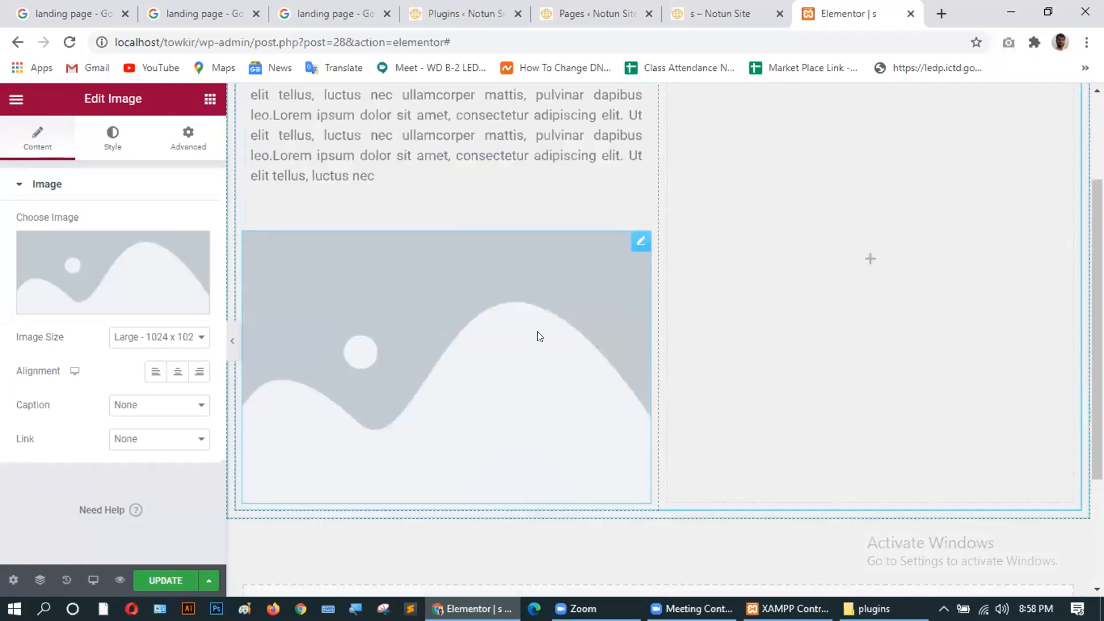
{"action": "scroll", "coordinate": [539, 336], "scroll_direction": "up", "scroll_amount": 3}
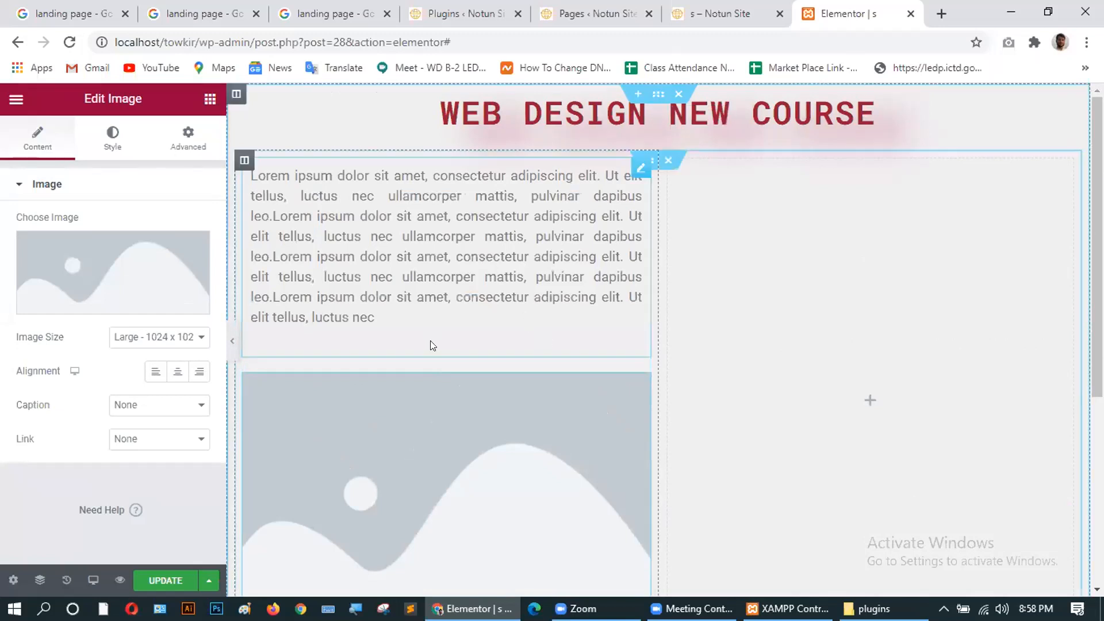
{"action": "scroll", "coordinate": [431, 340], "scroll_direction": "down", "scroll_amount": 5}
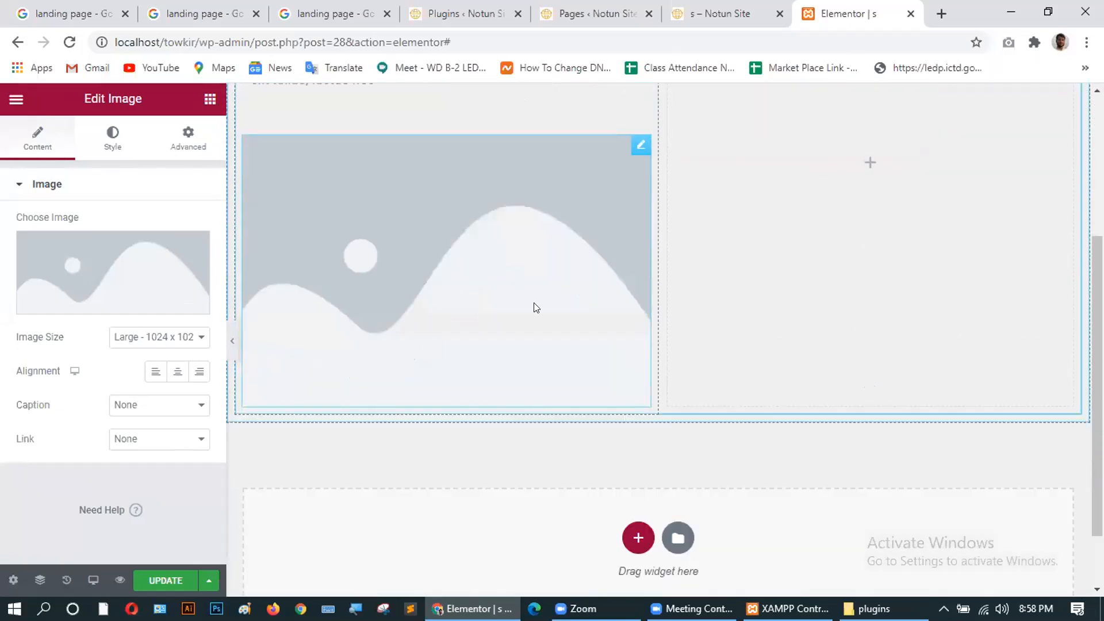
{"action": "mouse_move", "coordinate": [82, 281]}
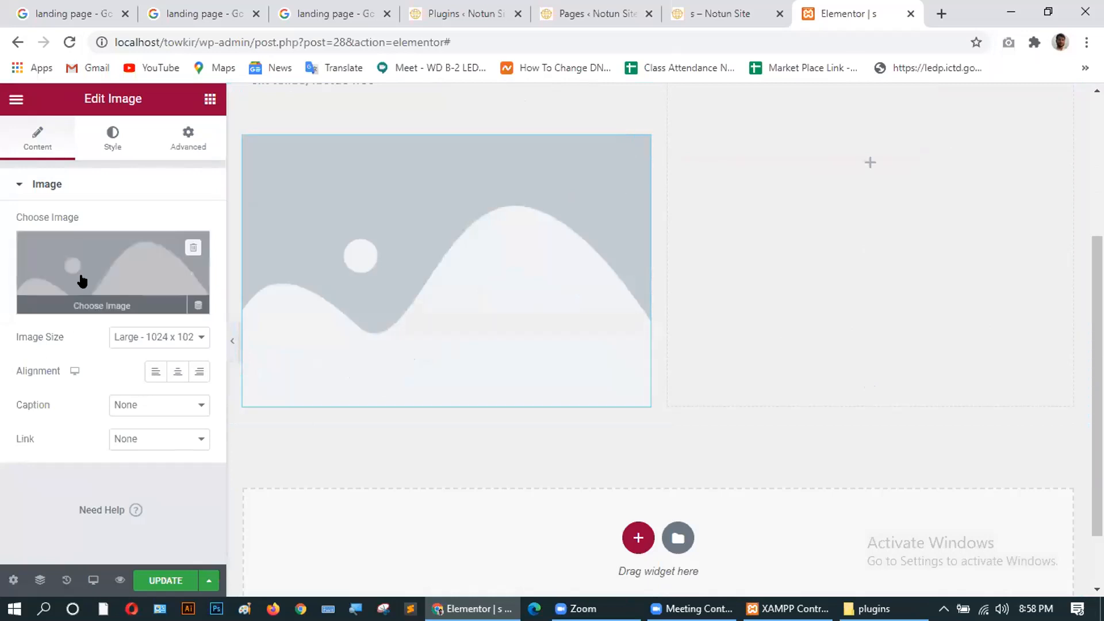
Insert contact.jpg from the Media Library into the image widget.
{"action": "left_click", "coordinate": [102, 302]}
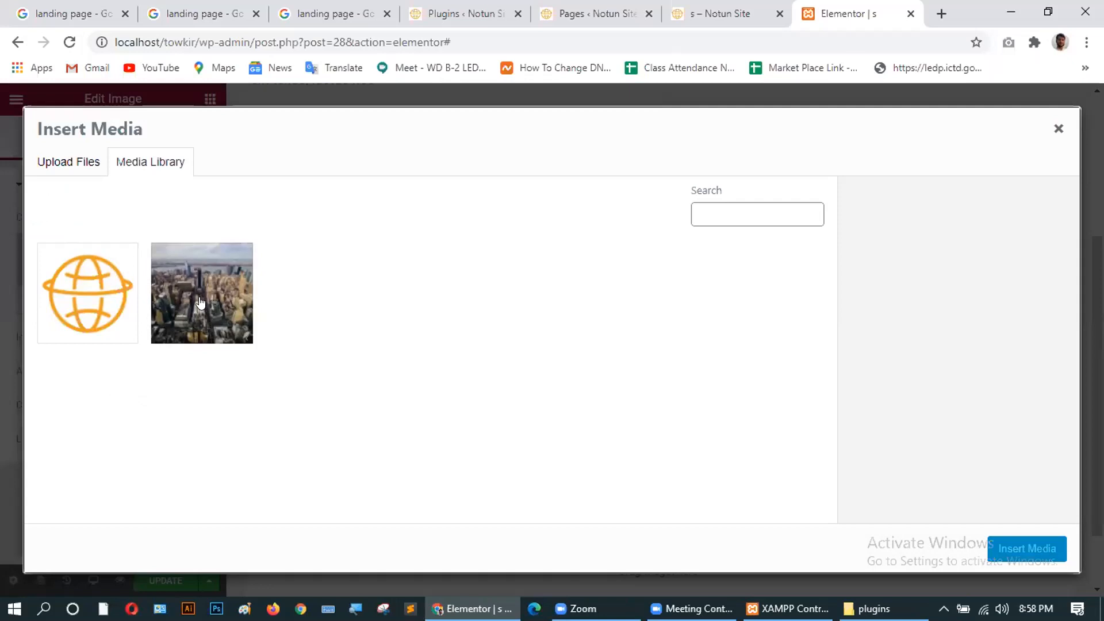
{"action": "left_click", "coordinate": [200, 302]}
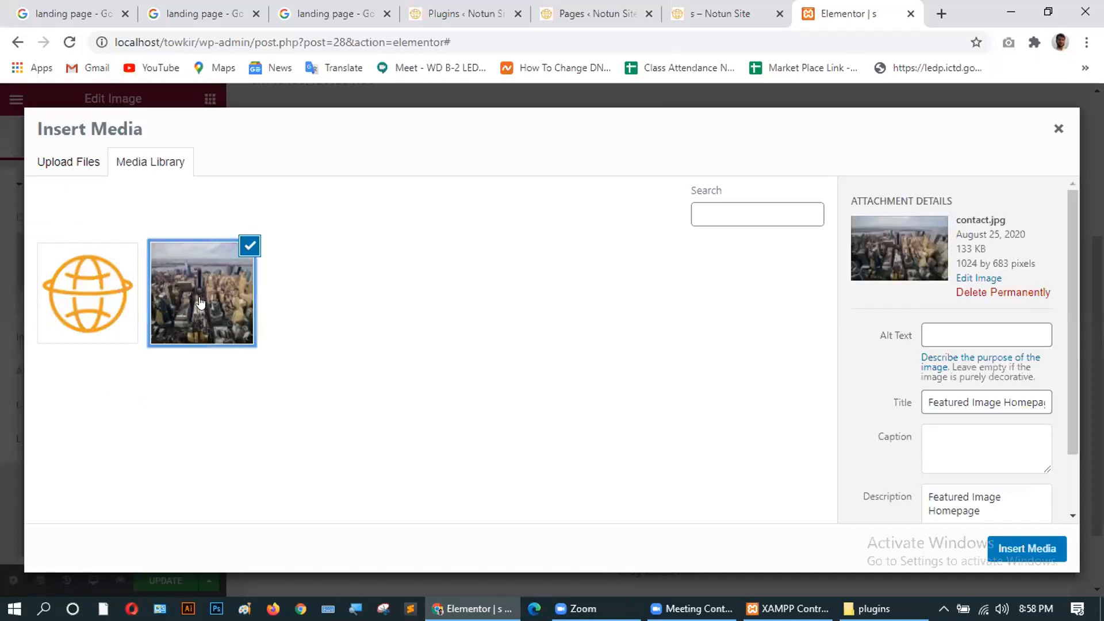
{"action": "left_click", "coordinate": [1006, 551]}
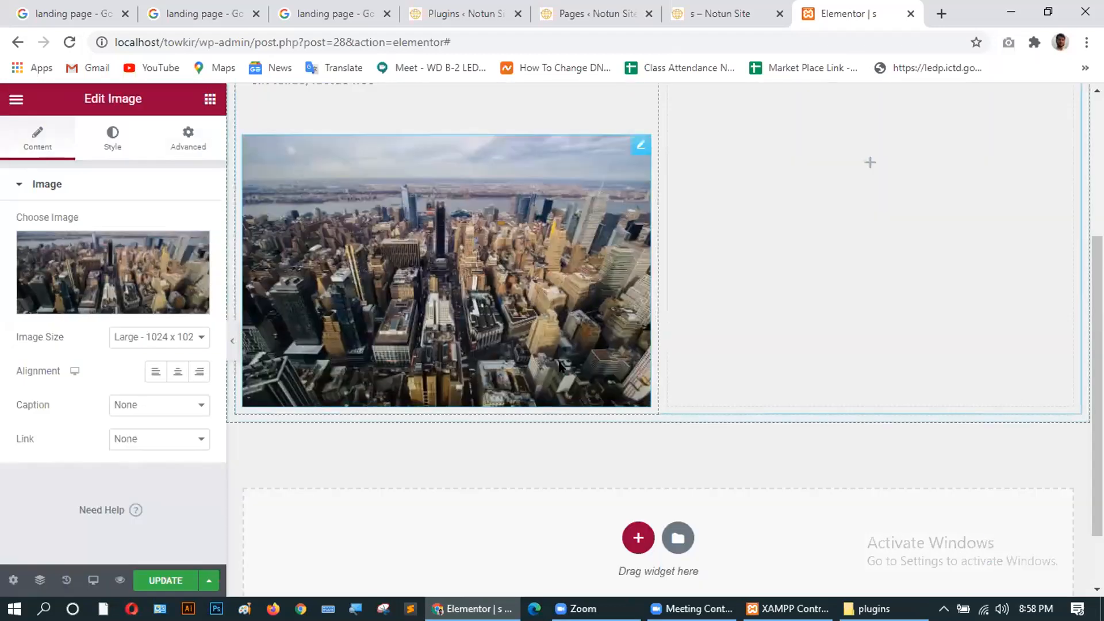
{"action": "left_click", "coordinate": [704, 363]}
{"action": "scroll", "coordinate": [534, 317], "scroll_direction": "up", "scroll_amount": 2}
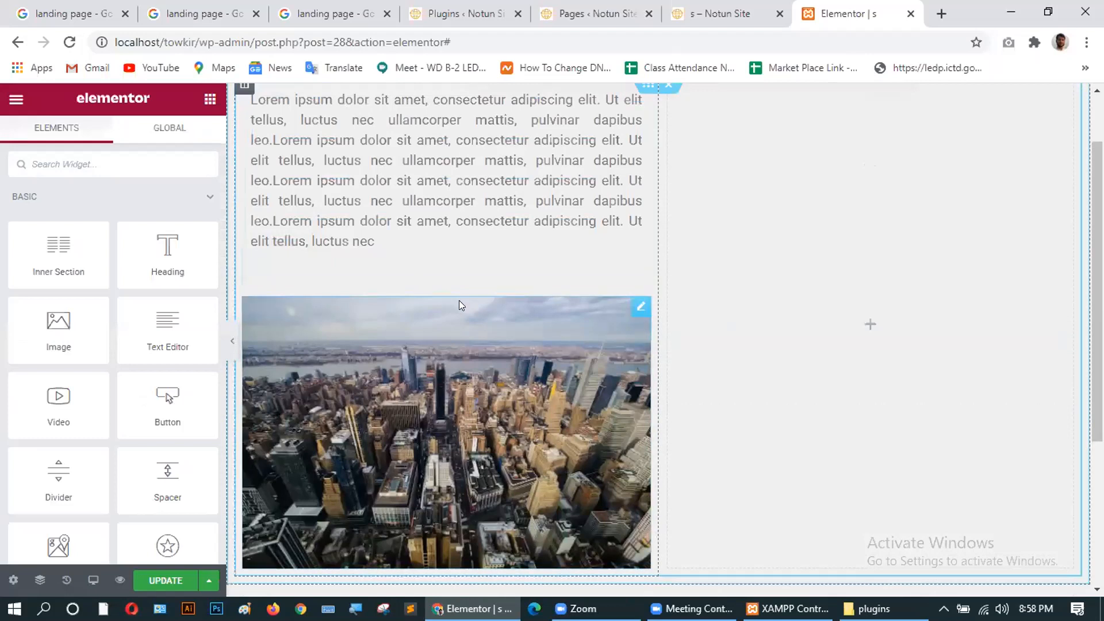
{"action": "scroll", "coordinate": [455, 307], "scroll_direction": "up", "scroll_amount": 1}
{"action": "scroll", "coordinate": [447, 313], "scroll_direction": "down", "scroll_amount": 3}
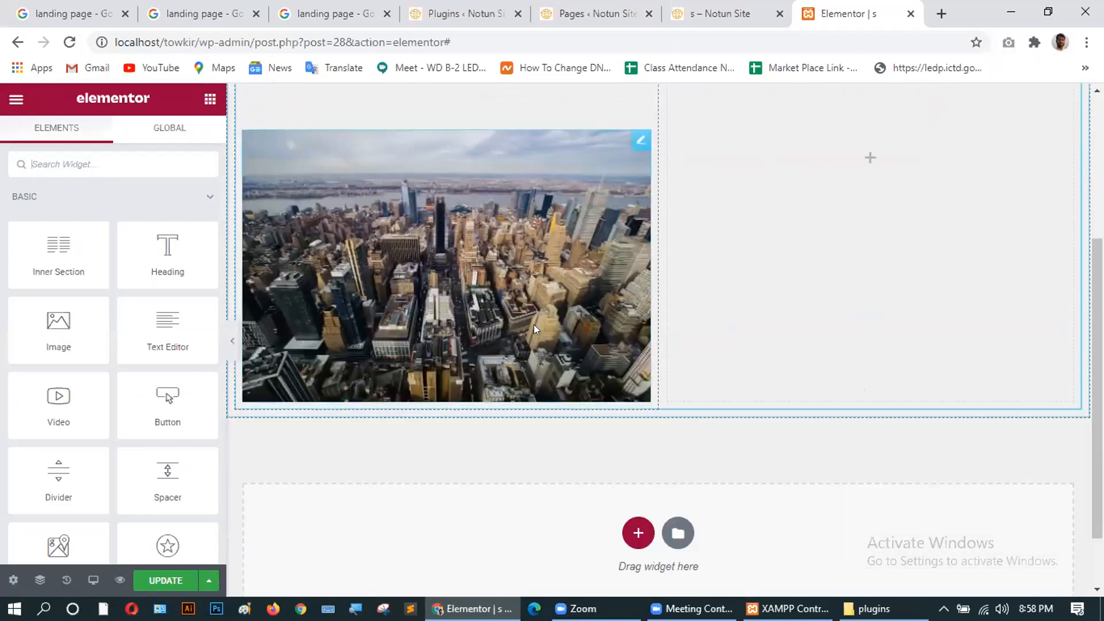
{"action": "scroll", "coordinate": [680, 284], "scroll_direction": "up", "scroll_amount": 3}
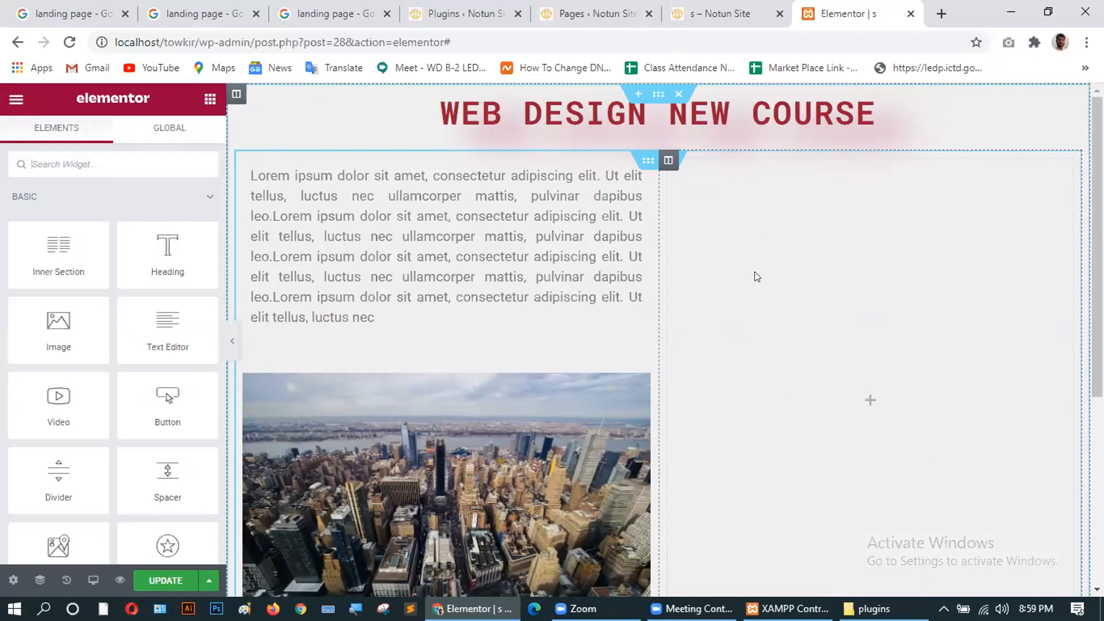
Recheck the reference, then open the empty right column's Edit Column style settings.
{"action": "left_click", "coordinate": [325, 13]}
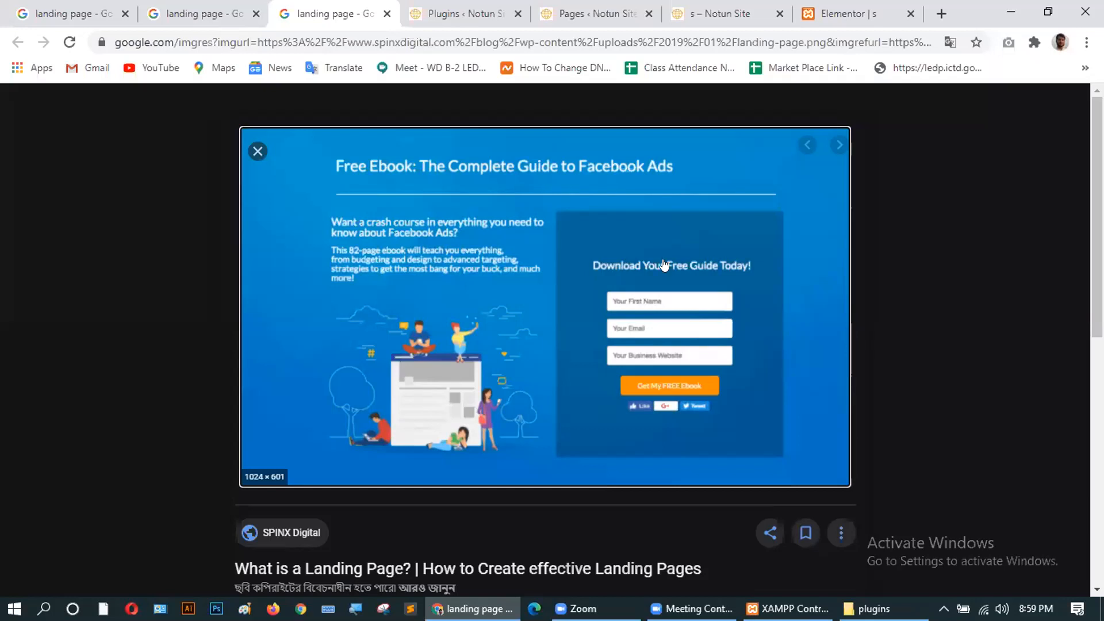
{"action": "left_click", "coordinate": [849, 15]}
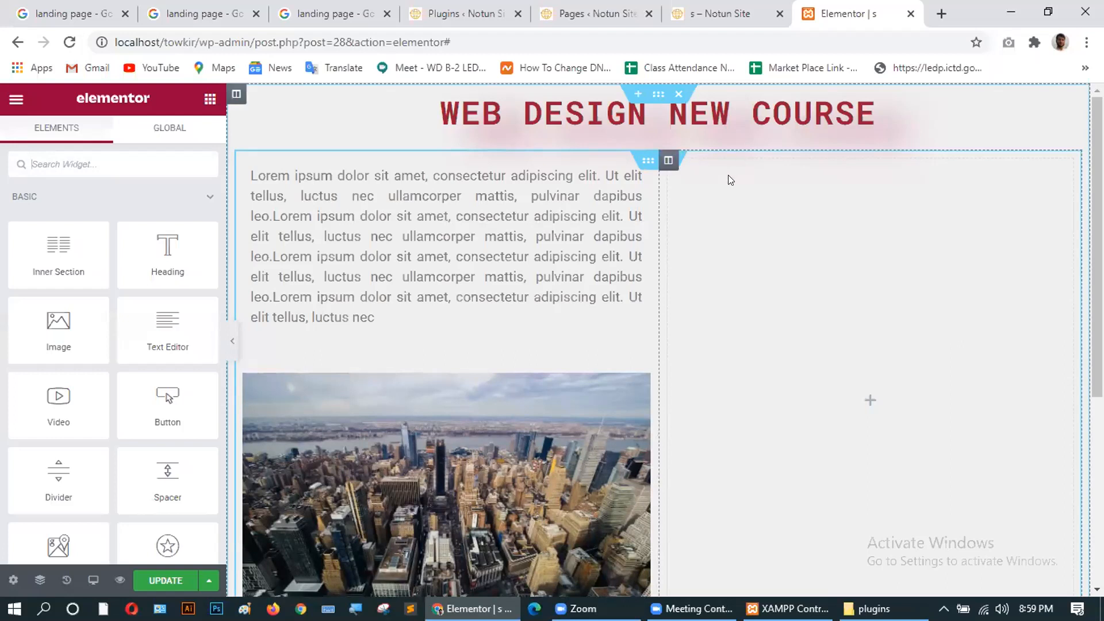
{"action": "right_click", "coordinate": [788, 197]}
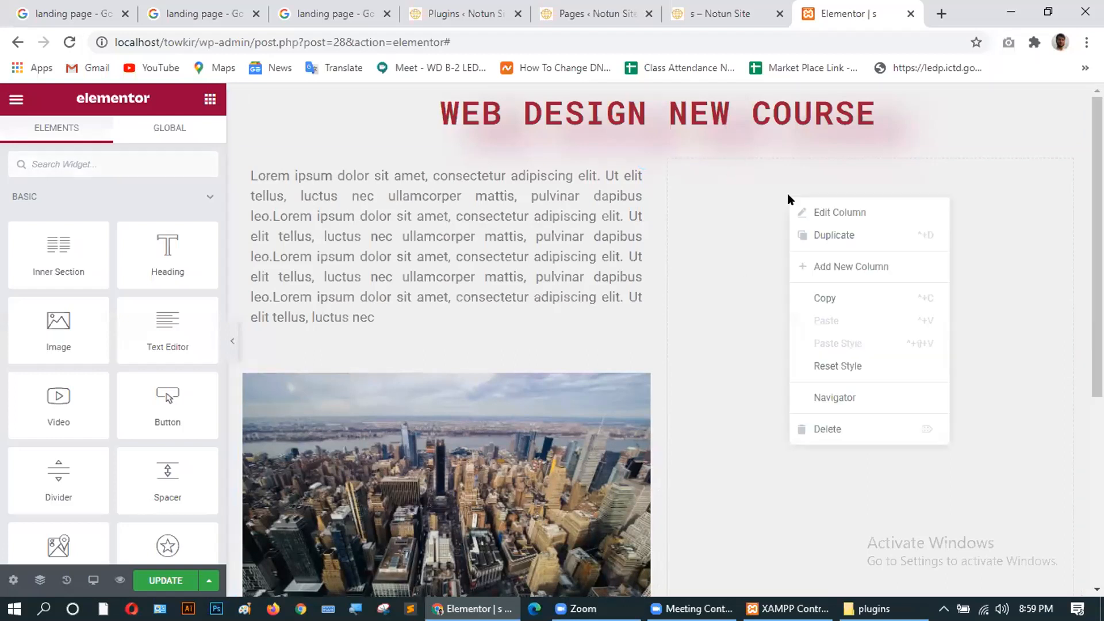
{"action": "left_click", "coordinate": [853, 213]}
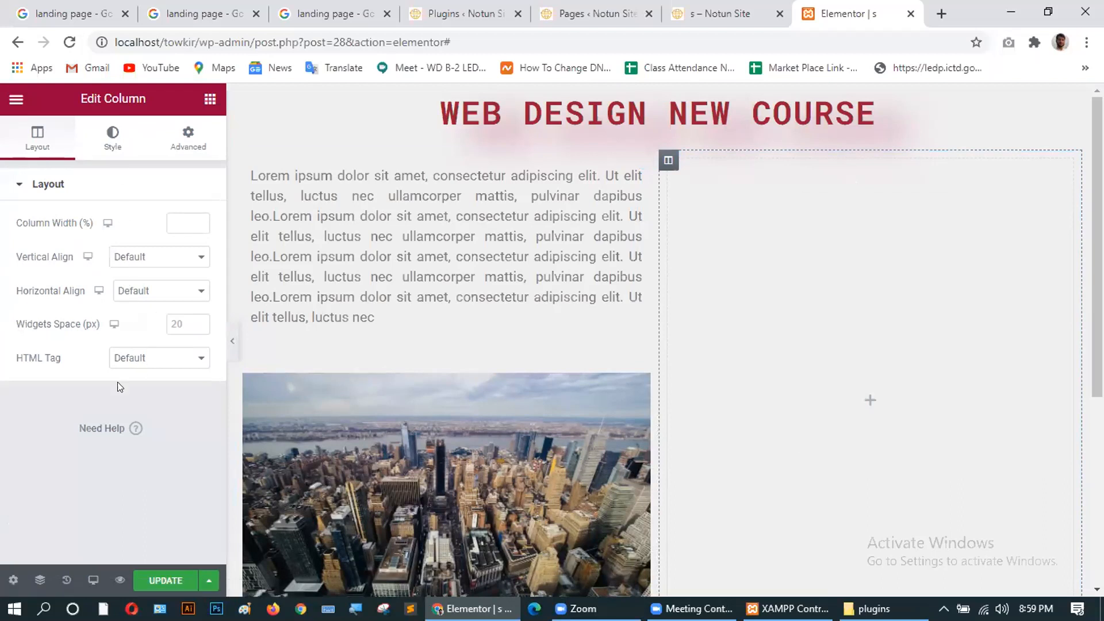
{"action": "left_click", "coordinate": [189, 140]}
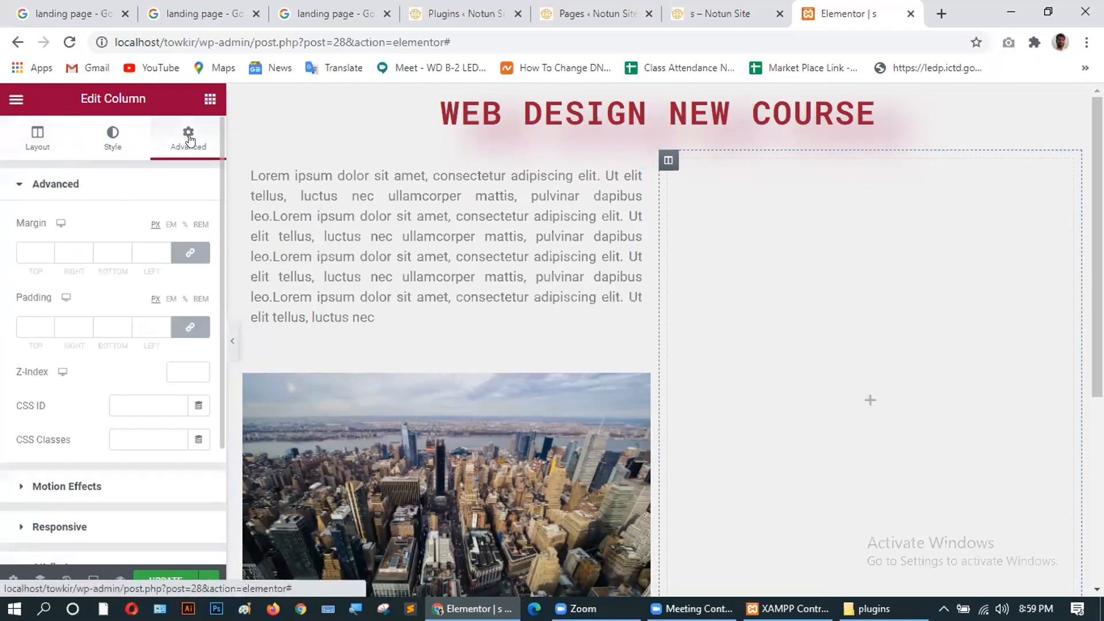
{"action": "scroll", "coordinate": [86, 388], "scroll_direction": "down", "scroll_amount": 3}
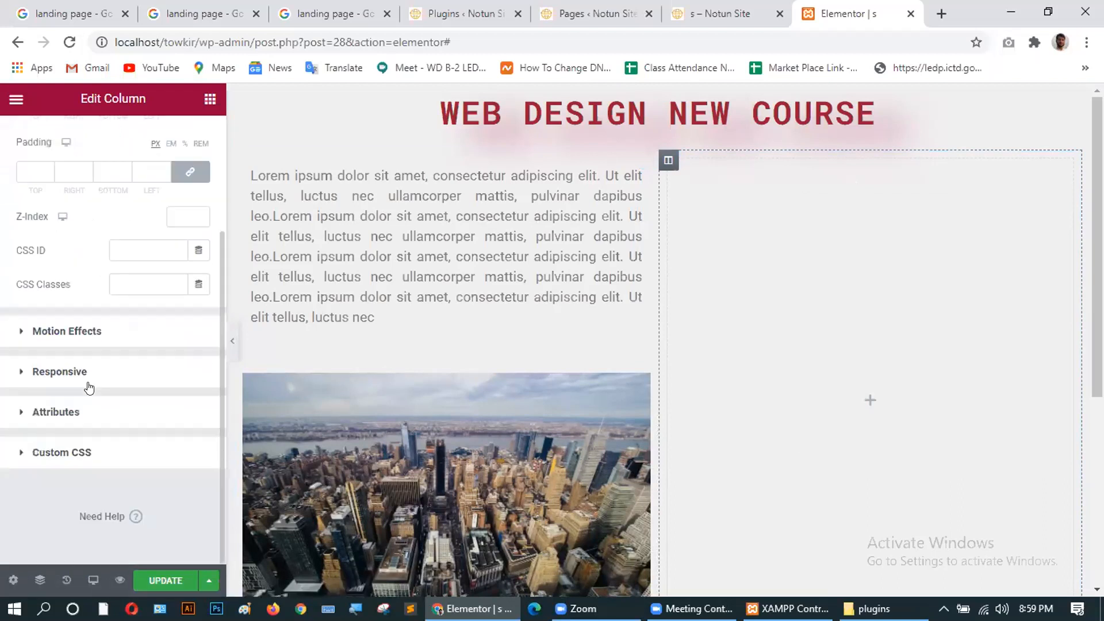
{"action": "scroll", "coordinate": [88, 320], "scroll_direction": "up", "scroll_amount": 3}
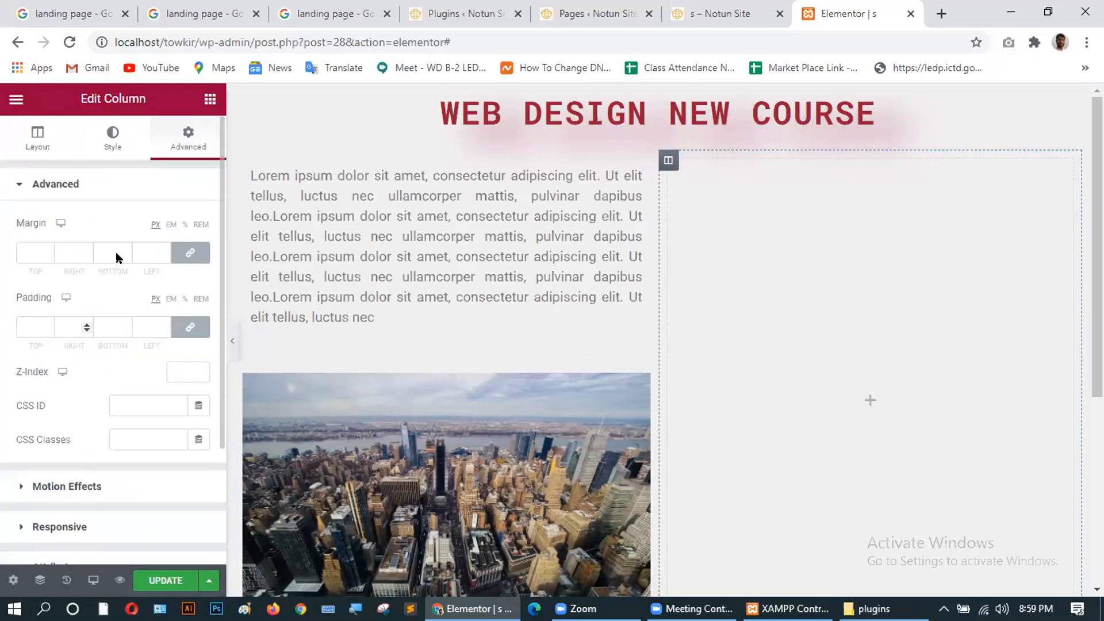
{"action": "left_click", "coordinate": [112, 149]}
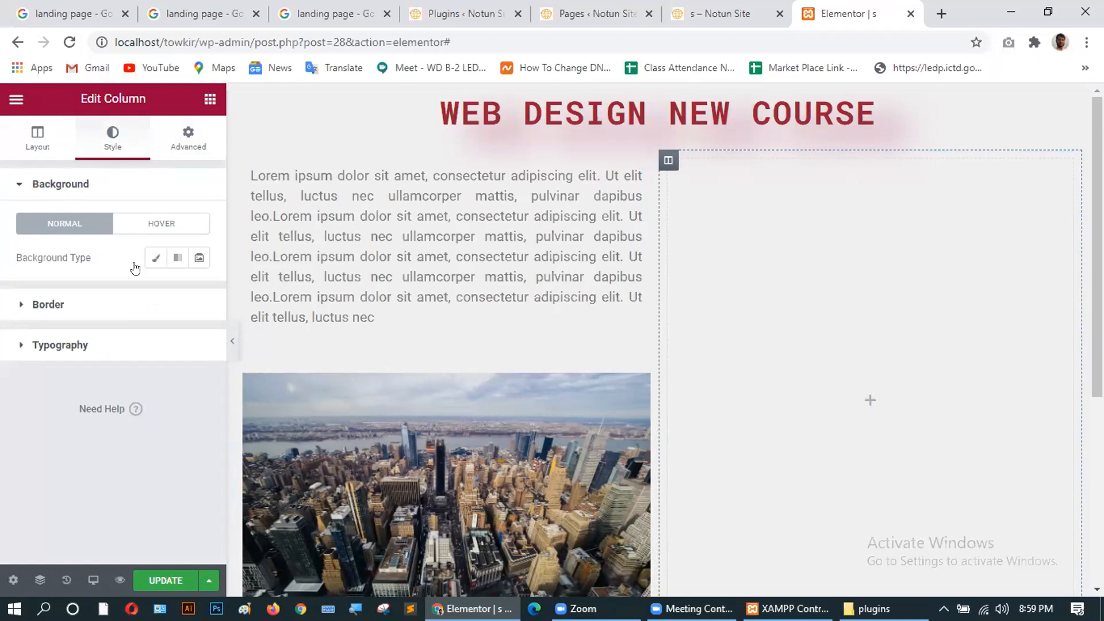
Give the right column a gradient background with a saturated blue first colour.
{"action": "left_click", "coordinate": [174, 256]}
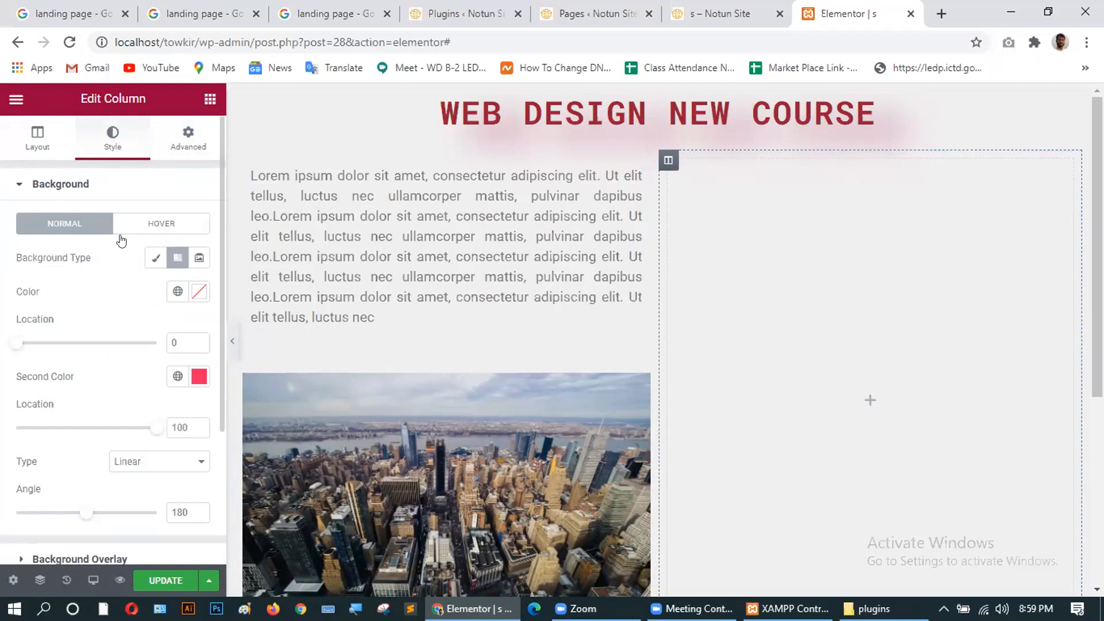
{"action": "right_click", "coordinate": [754, 210]}
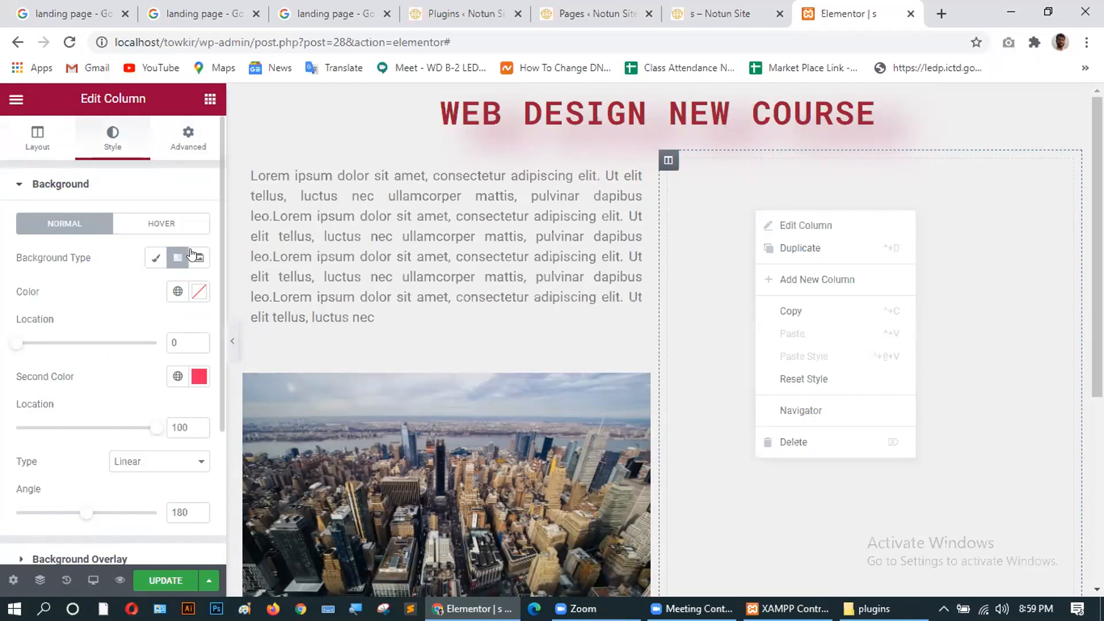
{"action": "left_click", "coordinate": [176, 261]}
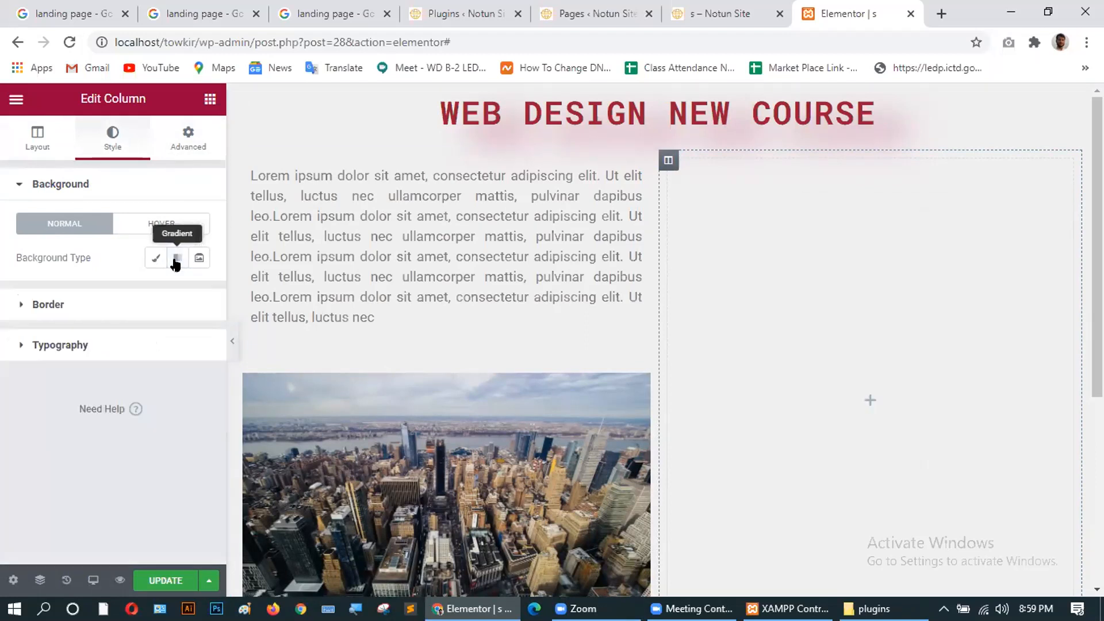
{"action": "left_click", "coordinate": [176, 262]}
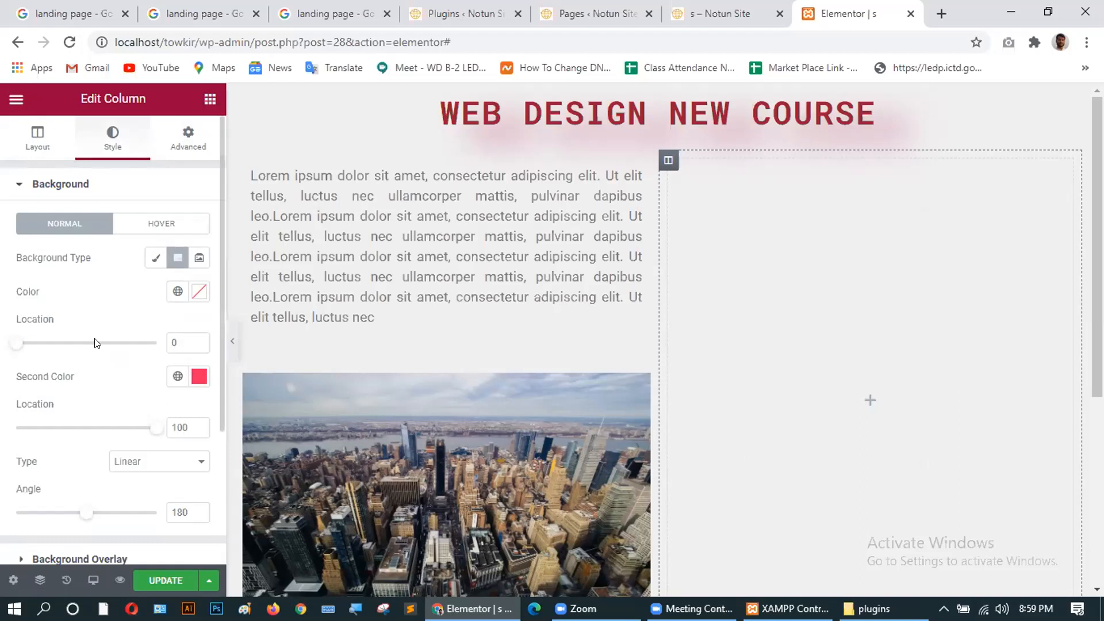
{"action": "left_click", "coordinate": [193, 292]}
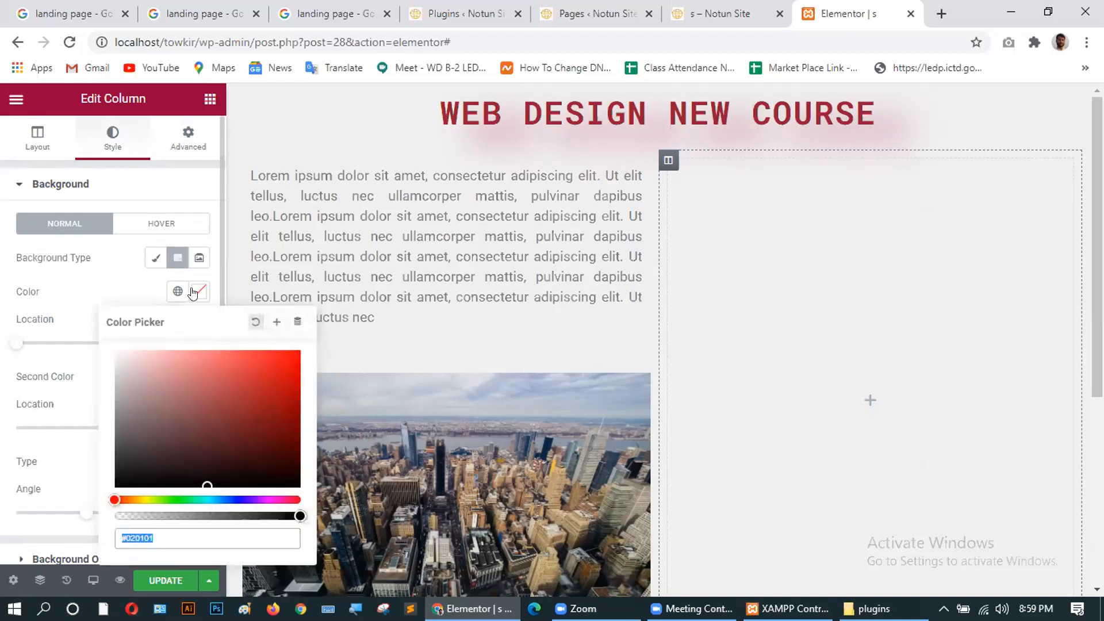
{"action": "left_click", "coordinate": [258, 395]}
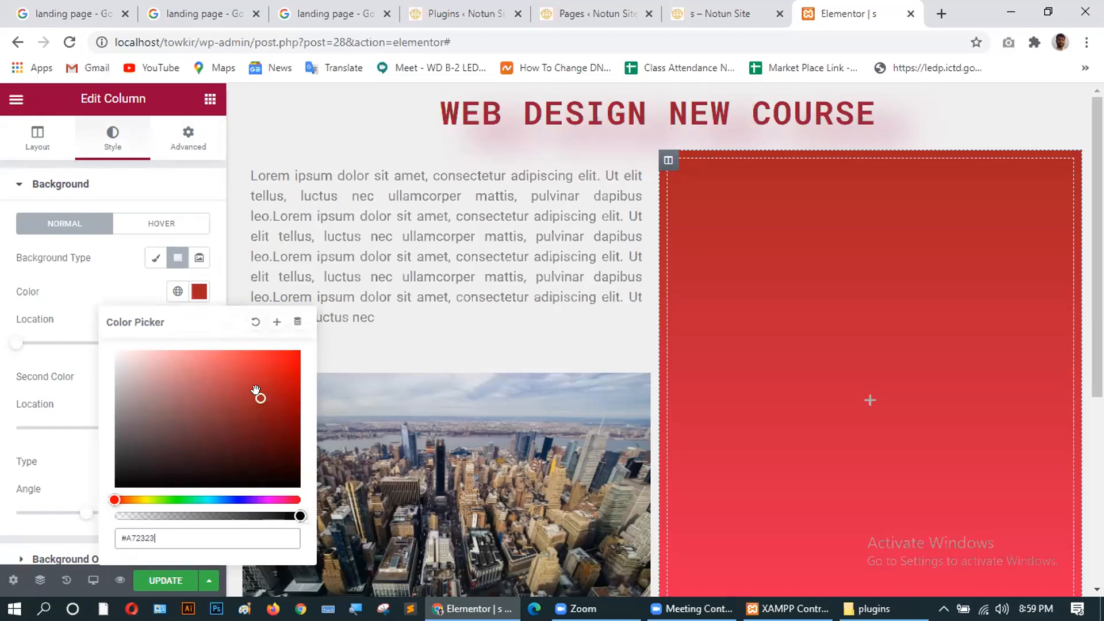
{"action": "left_click", "coordinate": [250, 381]}
{"action": "left_click_drag", "start_coordinate": [191, 381], "coordinate": [181, 410]}
{"action": "left_click", "coordinate": [214, 499]}
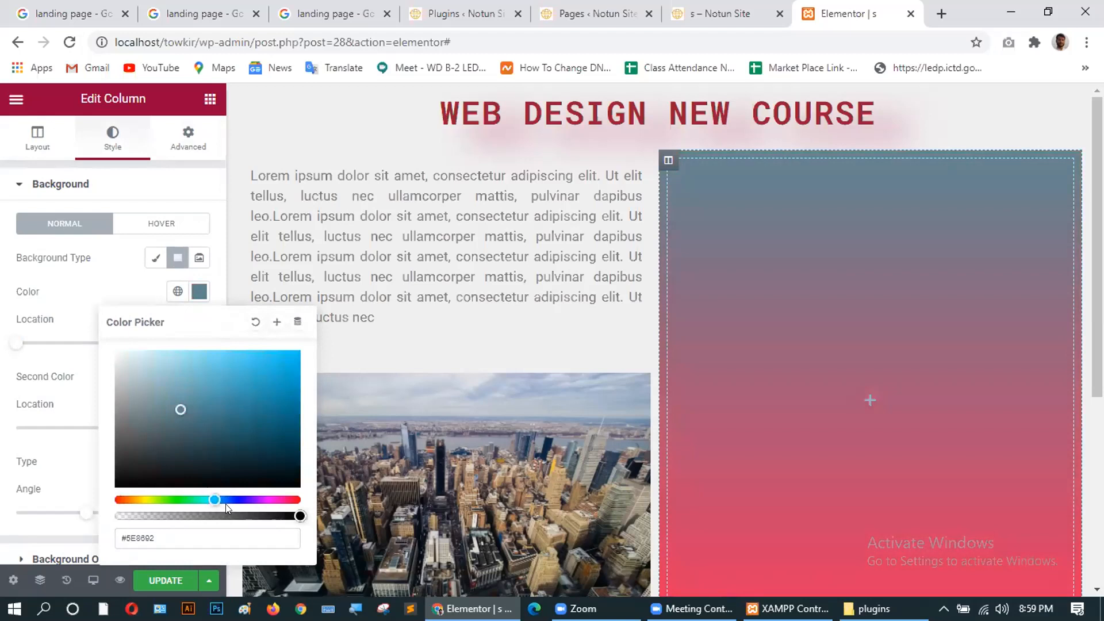
{"action": "left_click", "coordinate": [232, 499]}
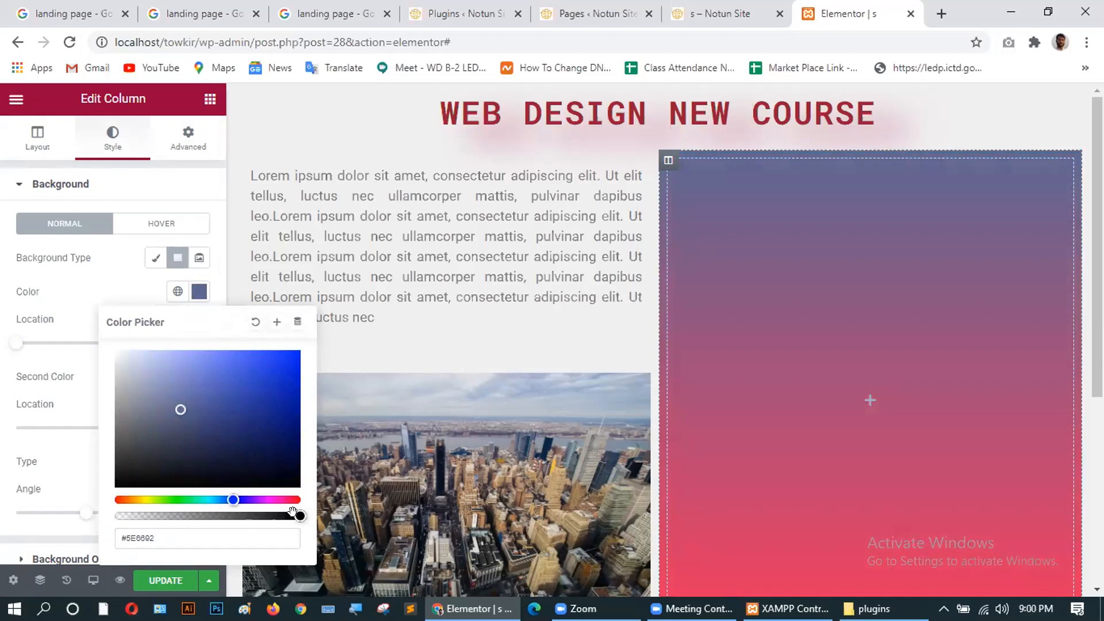
{"action": "left_click_drag", "start_coordinate": [295, 513], "coordinate": [260, 516]}
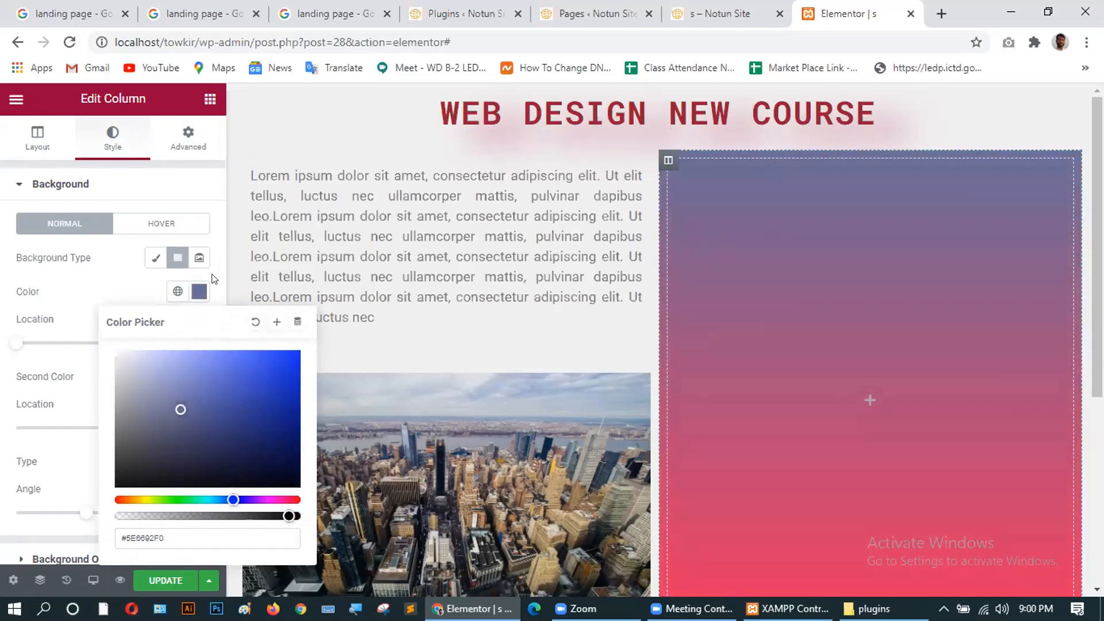
{"action": "scroll", "coordinate": [182, 256], "scroll_direction": "down", "scroll_amount": 1}
{"action": "left_click", "coordinate": [242, 305]}
{"action": "left_click_drag", "start_coordinate": [245, 306], "coordinate": [268, 300]}
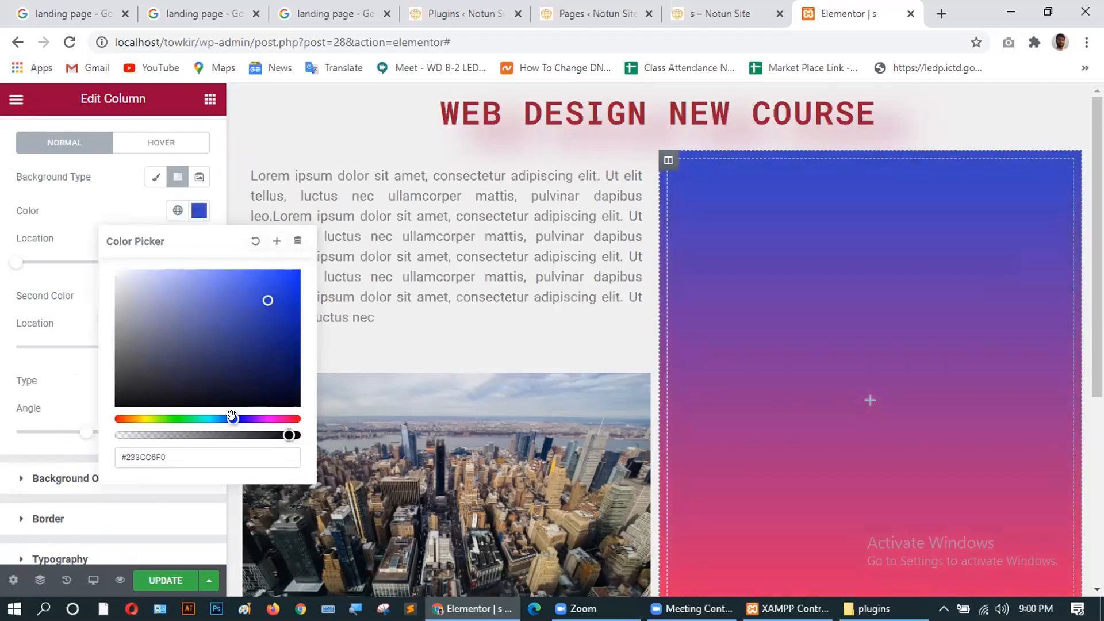
{"action": "left_click_drag", "start_coordinate": [230, 417], "coordinate": [220, 415]}
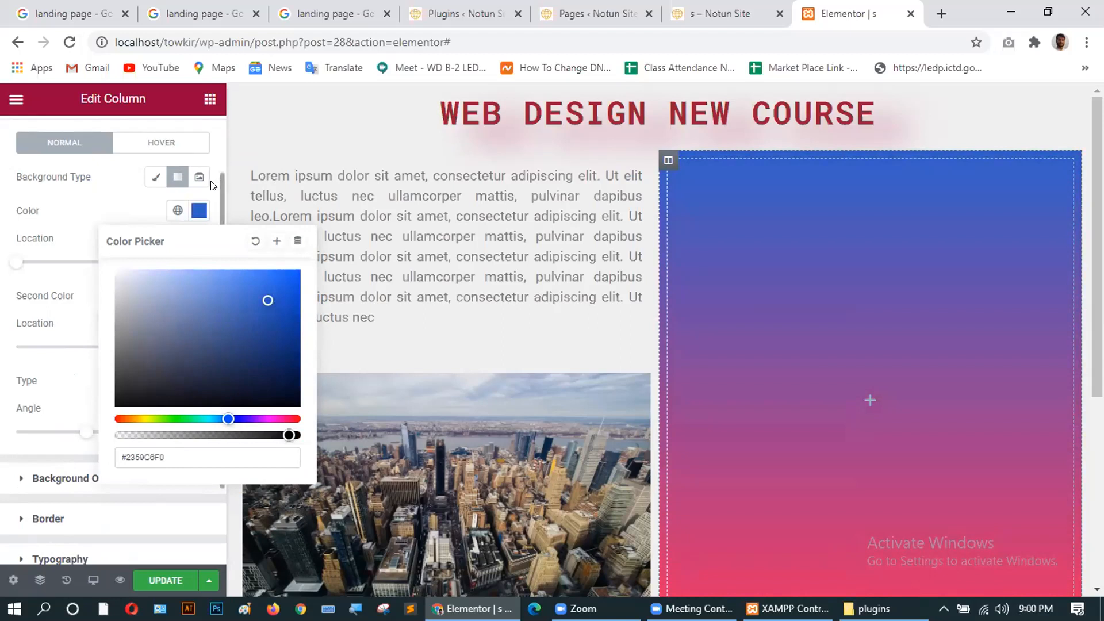
{"action": "scroll", "coordinate": [213, 181], "scroll_direction": "down", "scroll_amount": 2}
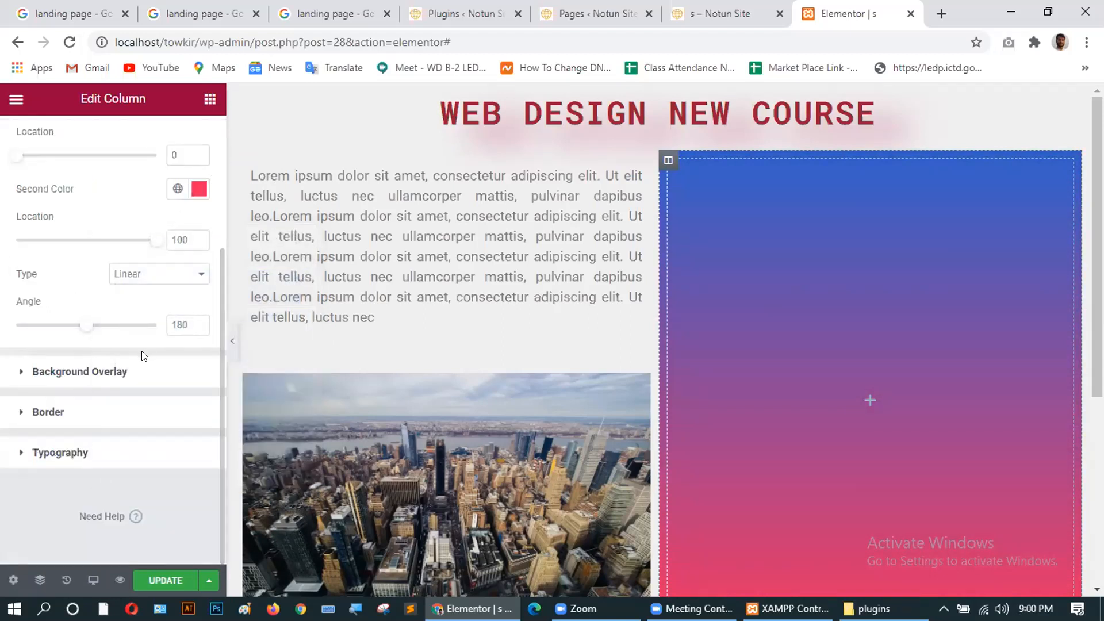
{"action": "scroll", "coordinate": [92, 329], "scroll_direction": "up", "scroll_amount": 3}
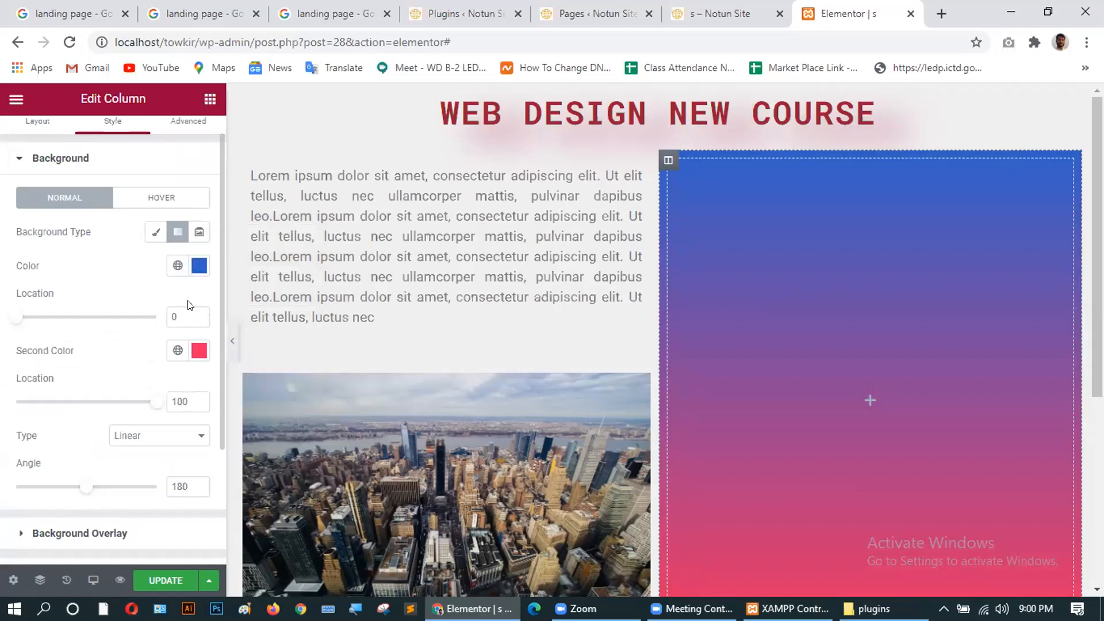
Set the second gradient colour to blue with its Location at 0.
{"action": "left_click", "coordinate": [192, 352]}
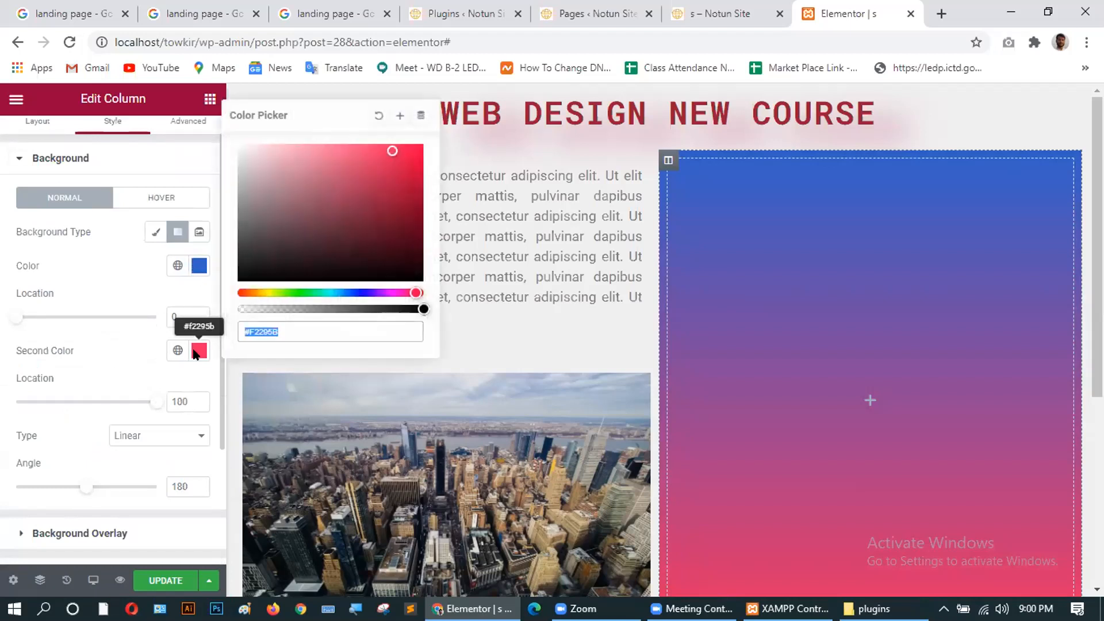
{"action": "mouse_move", "coordinate": [287, 329]}
{"action": "left_mouse_down"}
{"action": "mouse_move", "coordinate": [234, 326]}
{"action": "mouse_move", "coordinate": [306, 332]}
{"action": "left_mouse_up"}
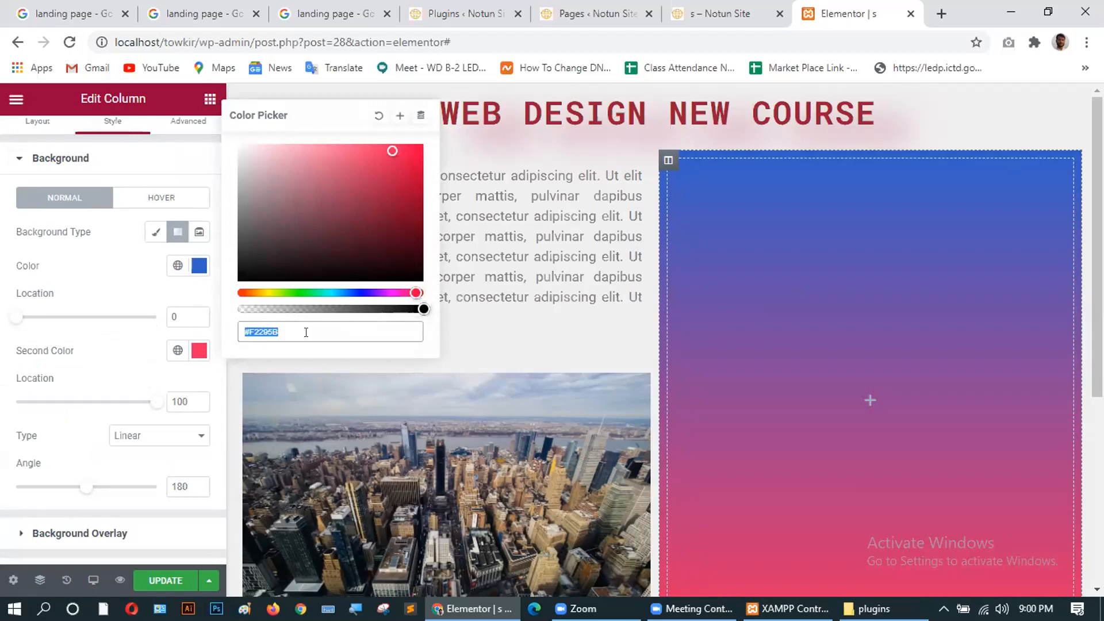
{"action": "key", "text": "BackSpace"}
{"action": "scroll", "coordinate": [214, 321], "scroll_direction": "down", "scroll_amount": 3}
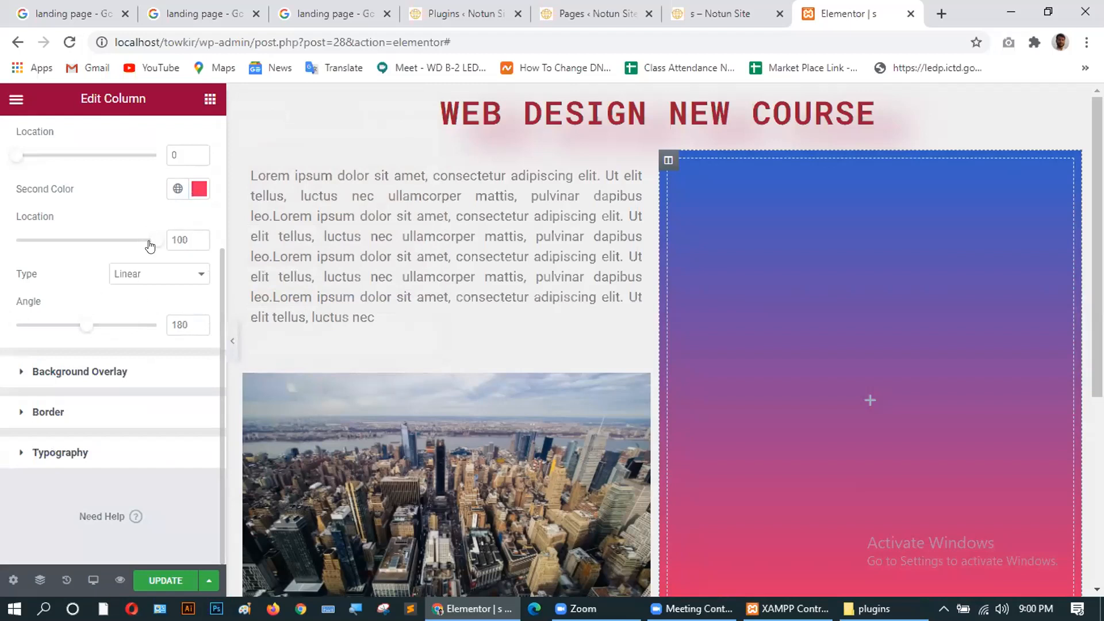
{"action": "left_click_drag", "start_coordinate": [152, 241], "coordinate": [9, 236]}
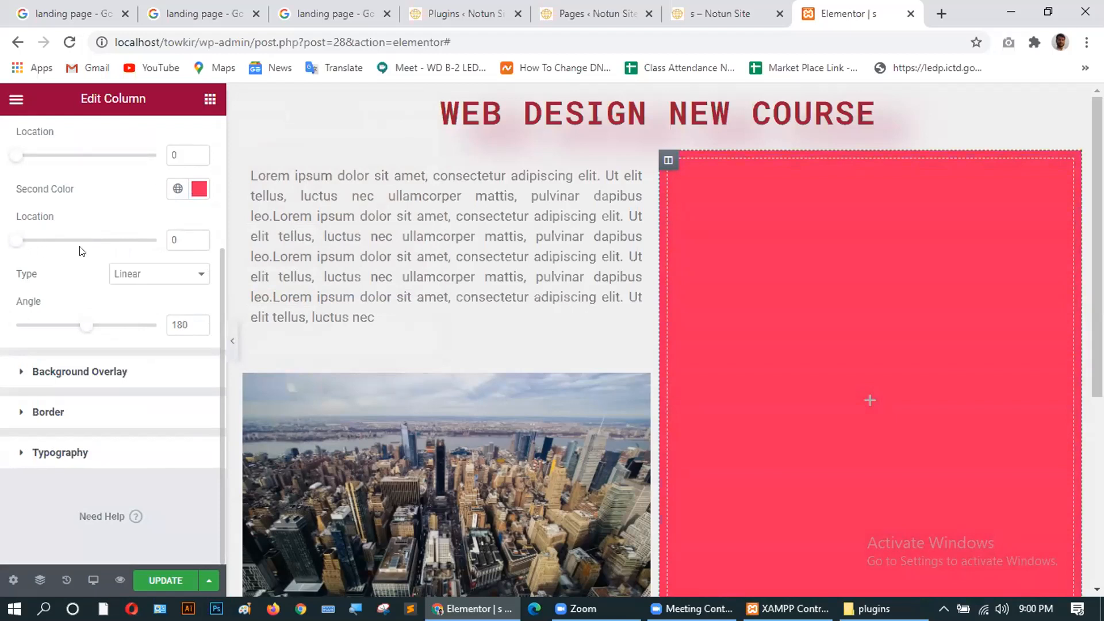
{"action": "left_click", "coordinate": [199, 191]}
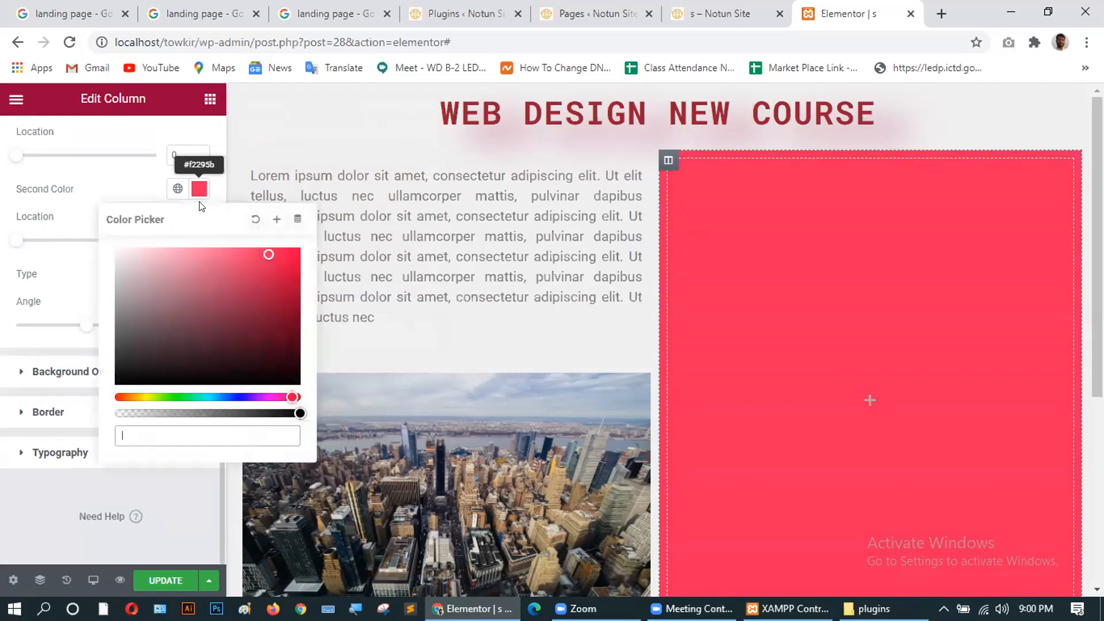
{"action": "left_click", "coordinate": [229, 397]}
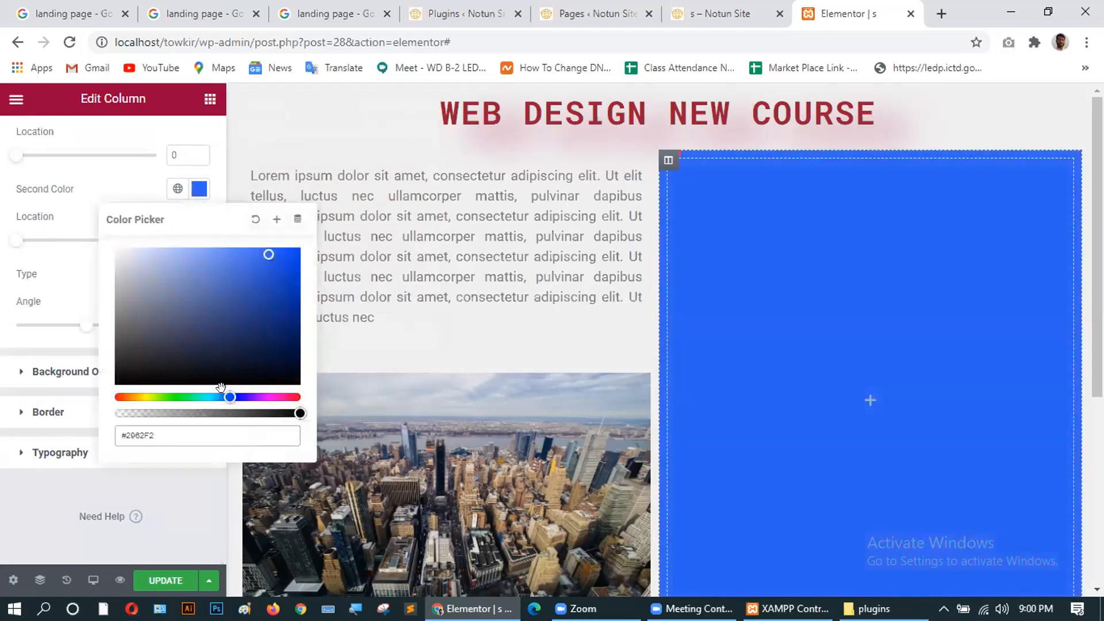
{"action": "scroll", "coordinate": [214, 164], "scroll_direction": "up", "scroll_amount": 3}
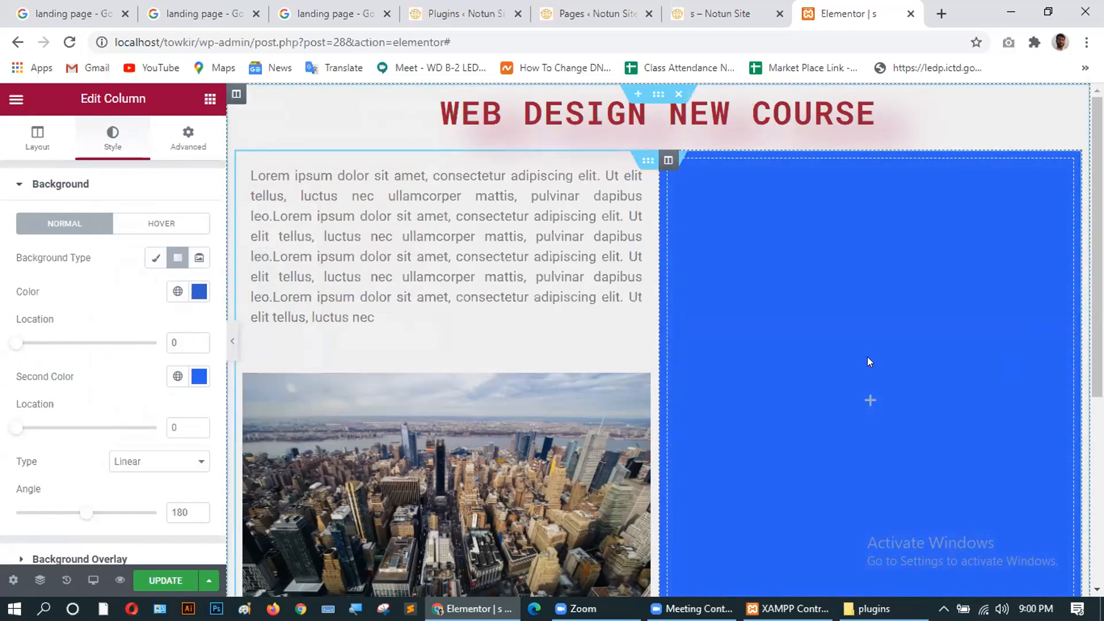
{"action": "scroll", "coordinate": [867, 360], "scroll_direction": "down", "scroll_amount": 5}
{"action": "scroll", "coordinate": [867, 359], "scroll_direction": "up", "scroll_amount": 4}
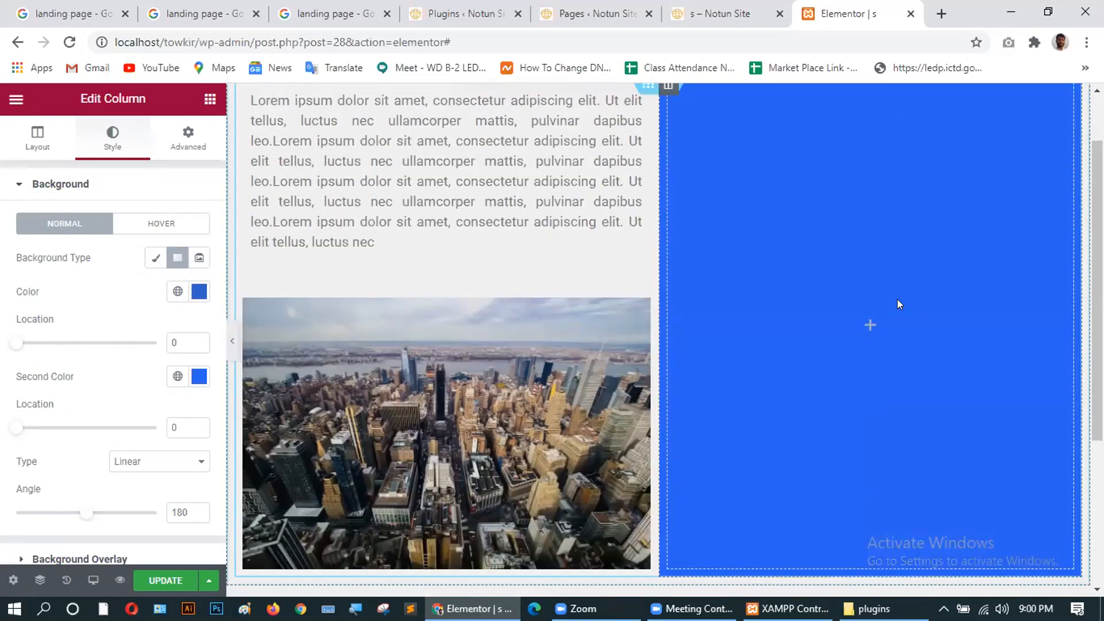
{"action": "scroll", "coordinate": [43, 394], "scroll_direction": "down", "scroll_amount": 3}
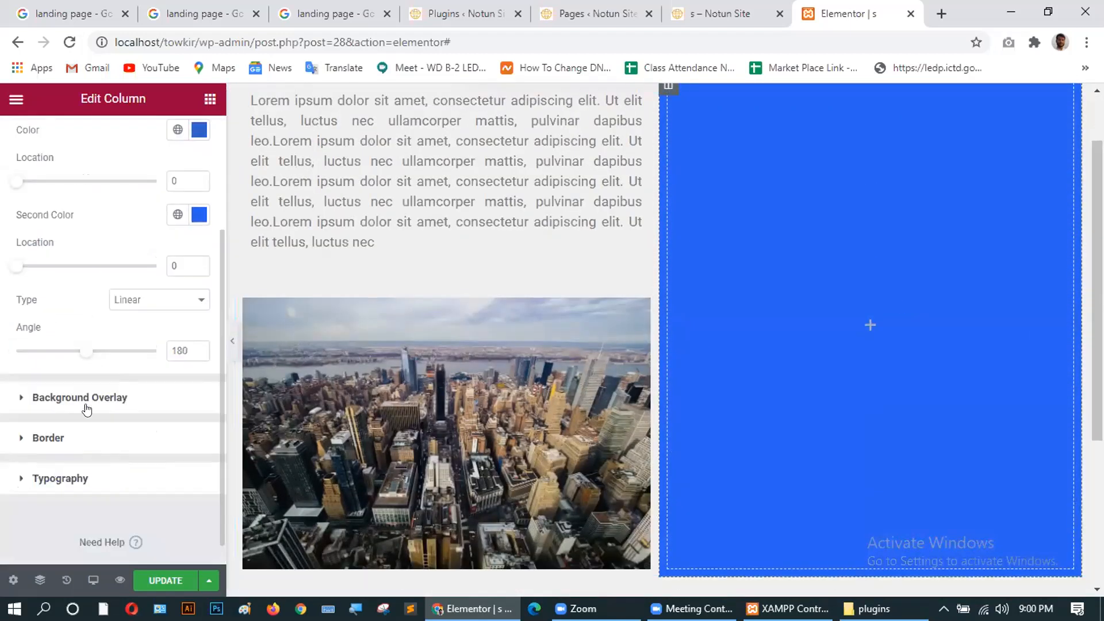
Save the page with UPDATE.
{"action": "left_click", "coordinate": [160, 578]}
{"action": "scroll", "coordinate": [805, 335], "scroll_direction": "up", "scroll_amount": 1}
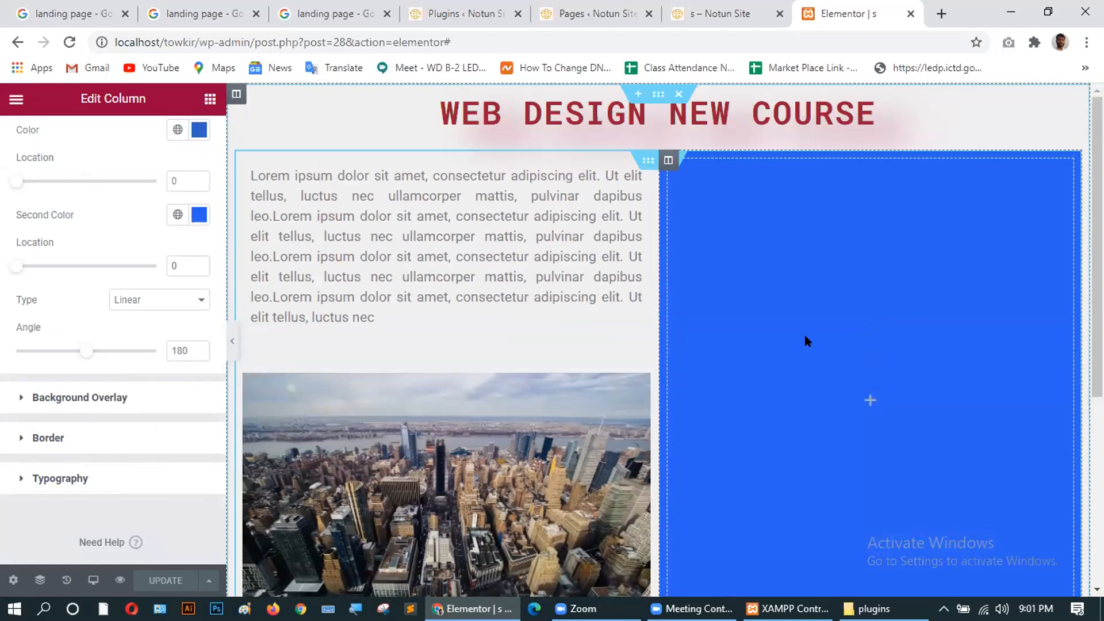
{"action": "scroll", "coordinate": [83, 308], "scroll_direction": "up", "scroll_amount": 3}
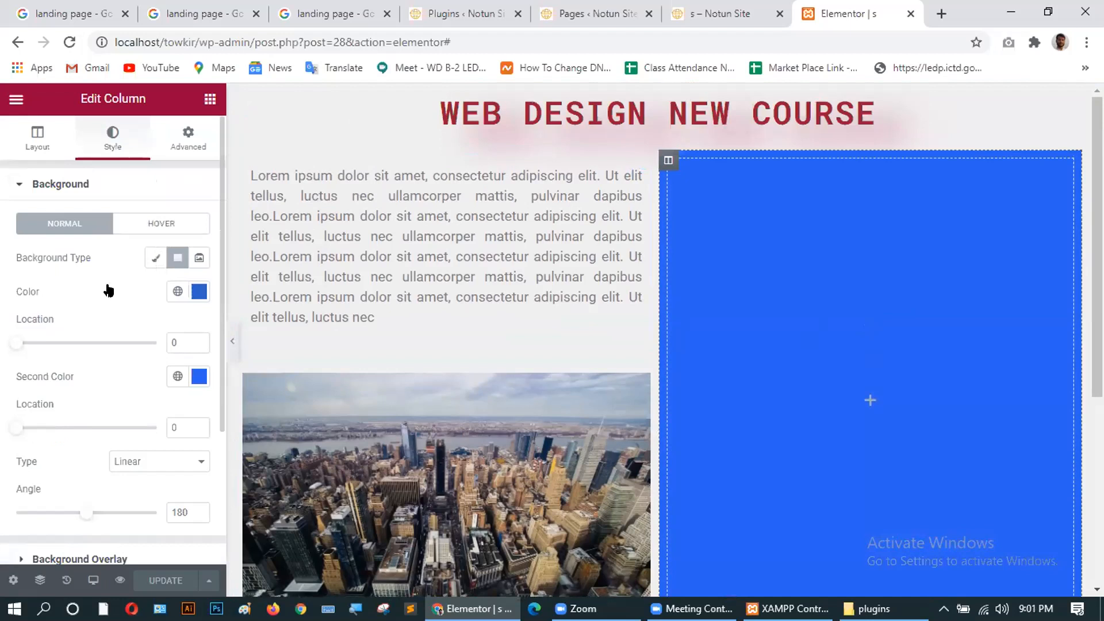
Add a Heading widget to the blue column titled 'Fill Up Your Information'.
{"action": "left_click", "coordinate": [209, 100]}
{"action": "left_click_drag", "start_coordinate": [155, 251], "coordinate": [807, 191]}
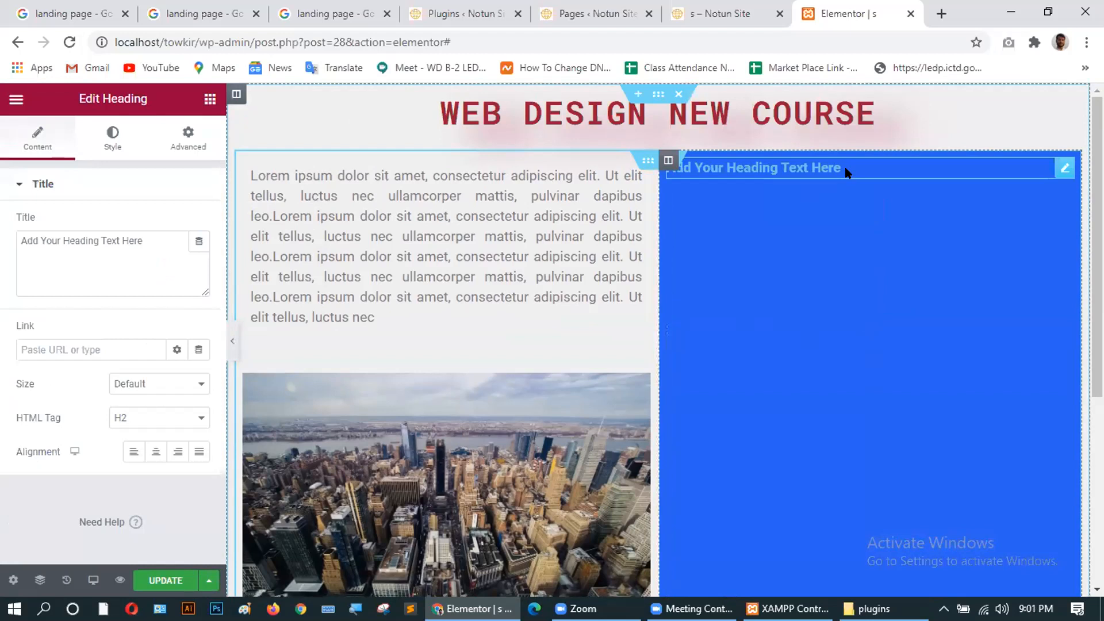
{"action": "left_click_drag", "start_coordinate": [144, 241], "coordinate": [18, 238]}
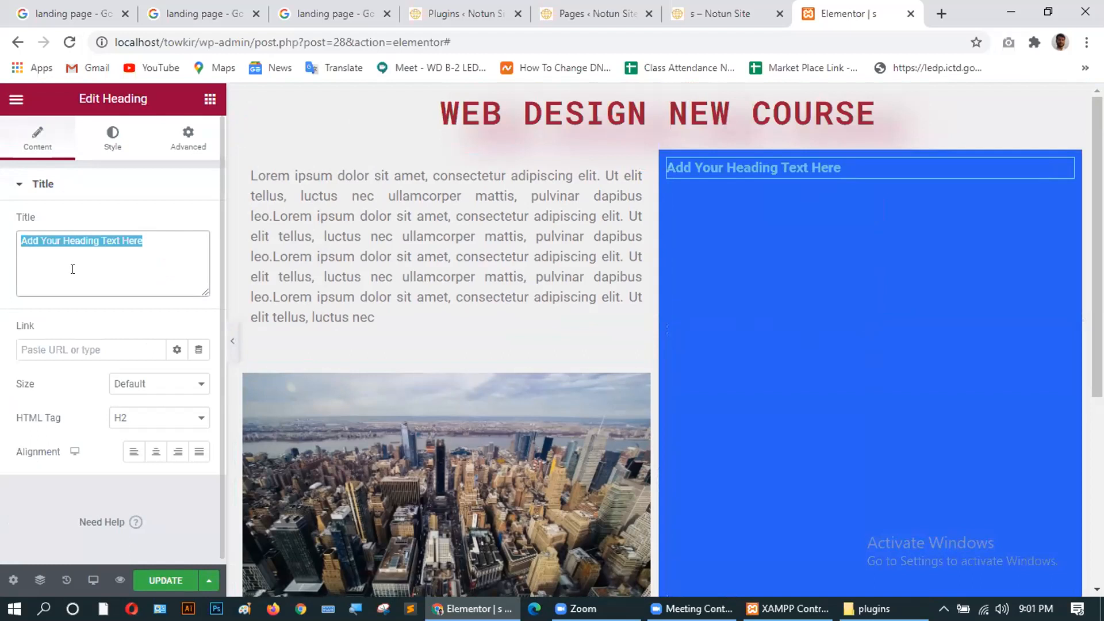
{"action": "type", "text": "Fill"}
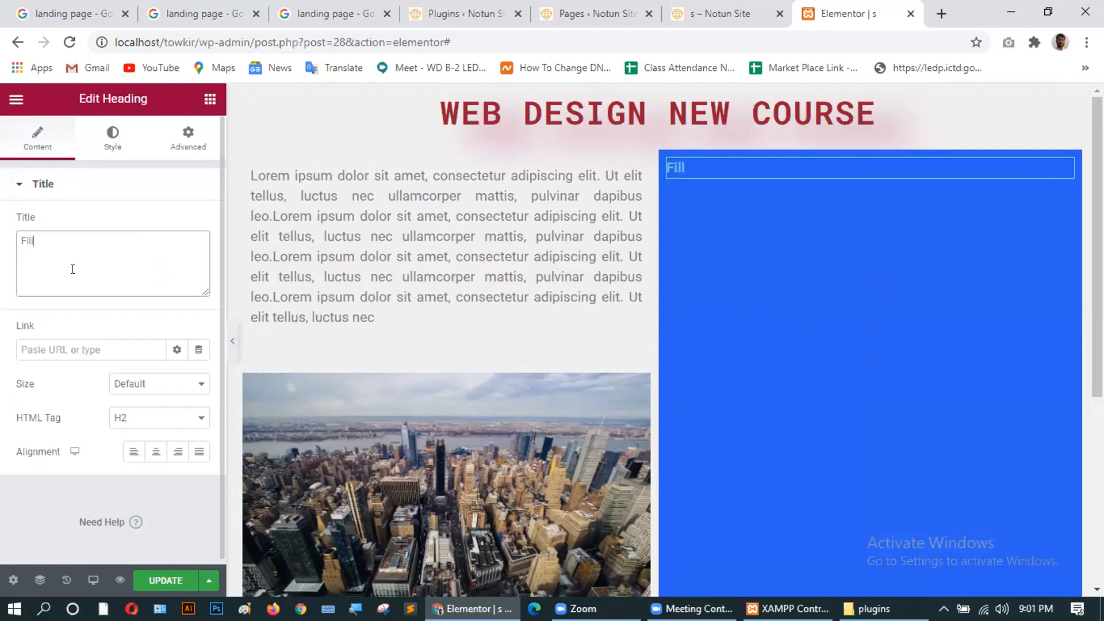
{"action": "type", "text": " Up Your Information"}
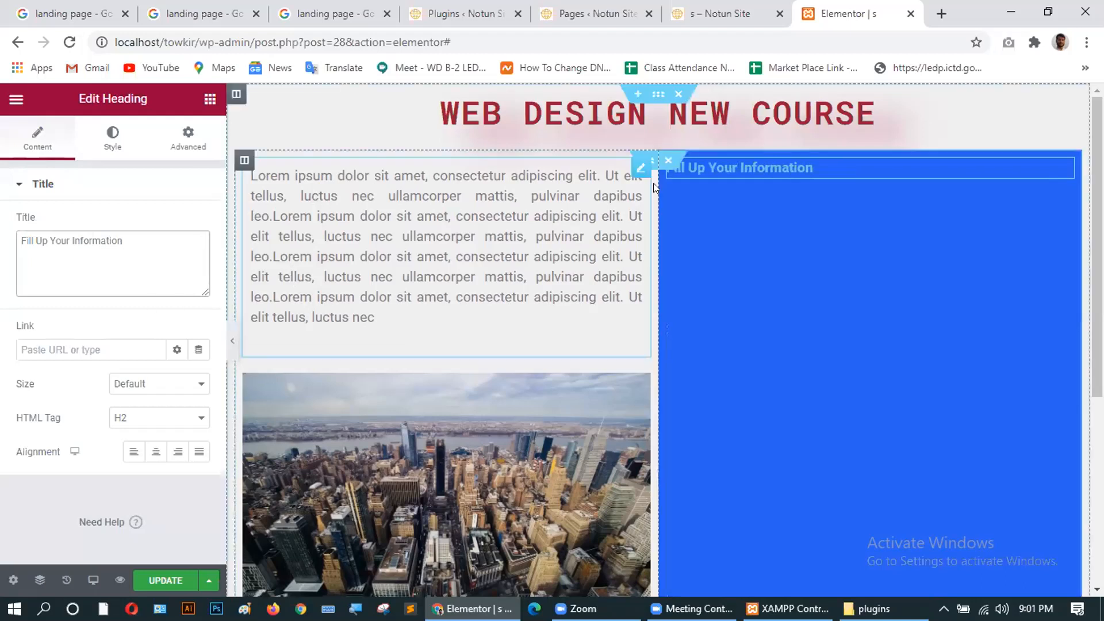
{"action": "left_click", "coordinate": [113, 138]}
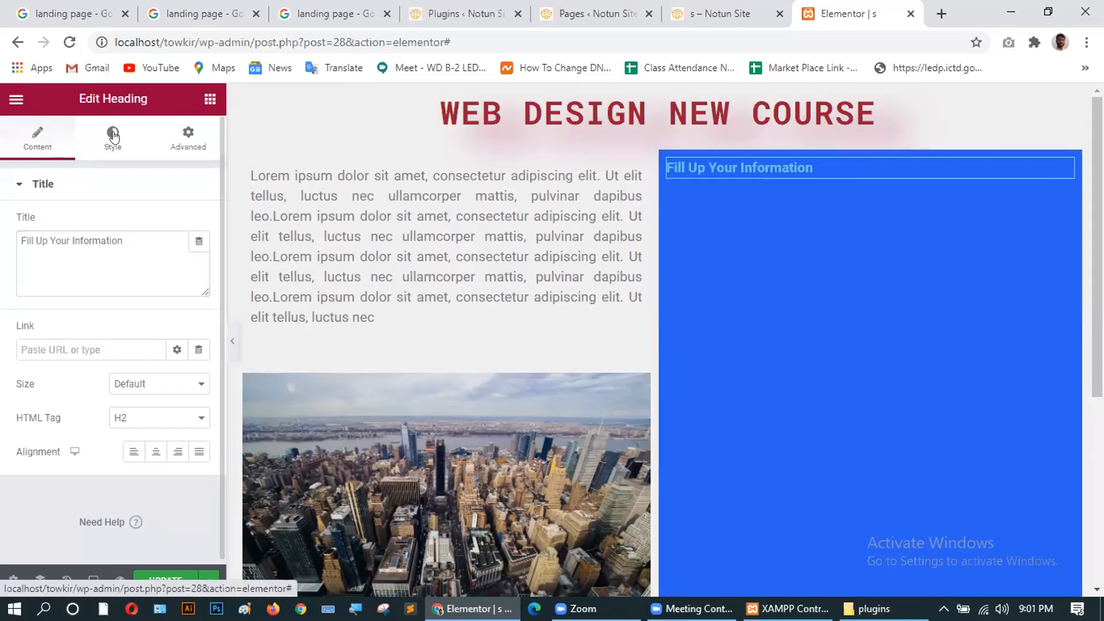
Make the heading text near-white with a font size of 28.
{"action": "left_click", "coordinate": [199, 224]}
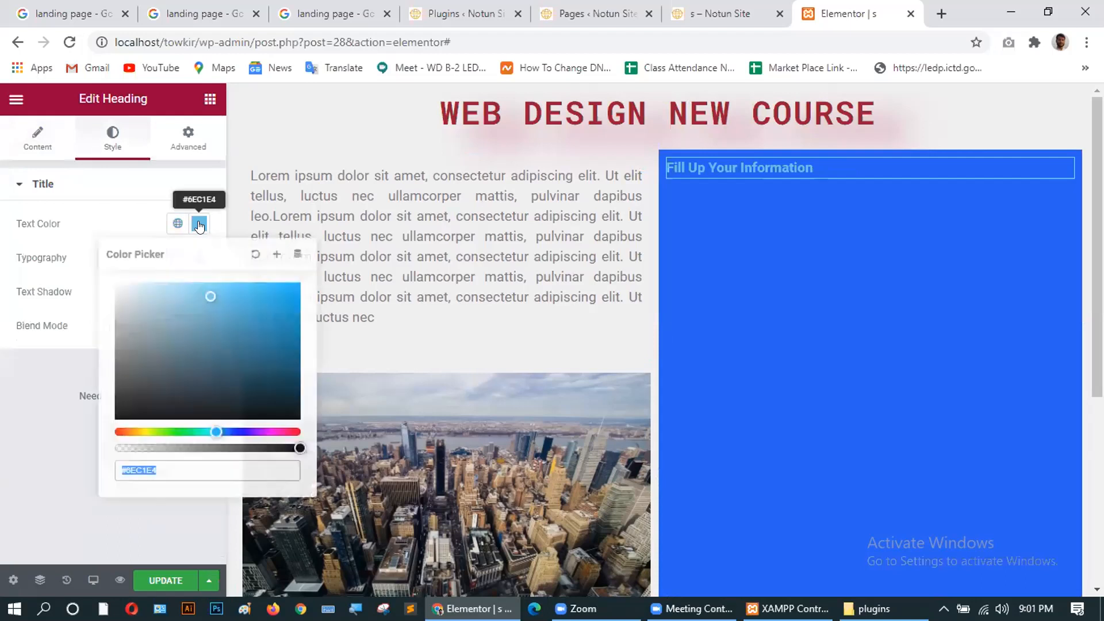
{"action": "left_click", "coordinate": [145, 294]}
{"action": "left_click_drag", "start_coordinate": [139, 290], "coordinate": [109, 290]}
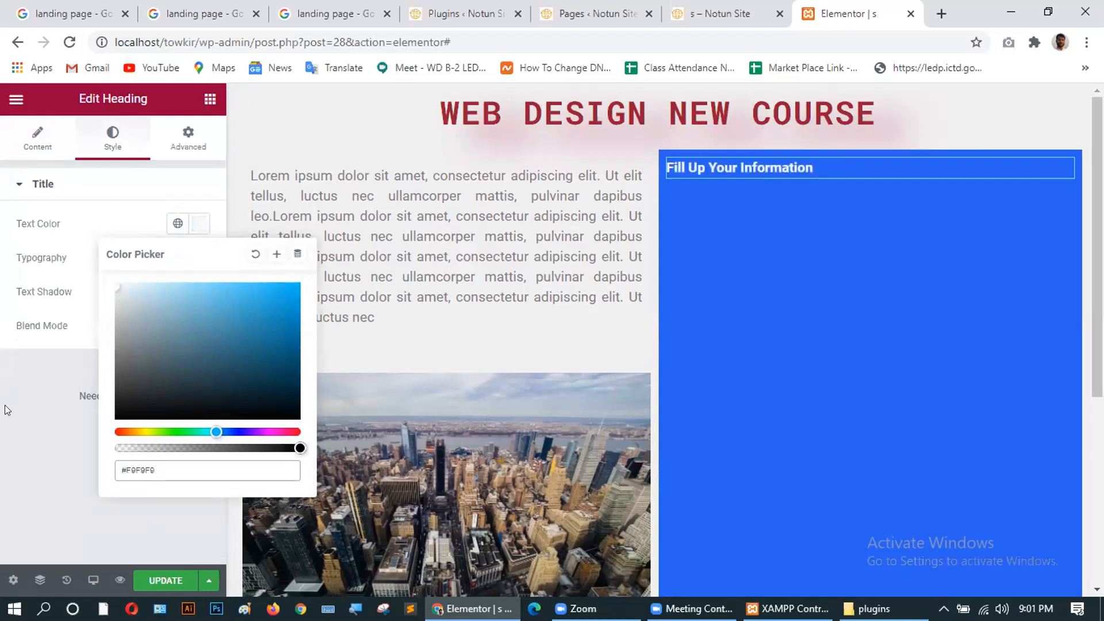
{"action": "left_click", "coordinate": [16, 387]}
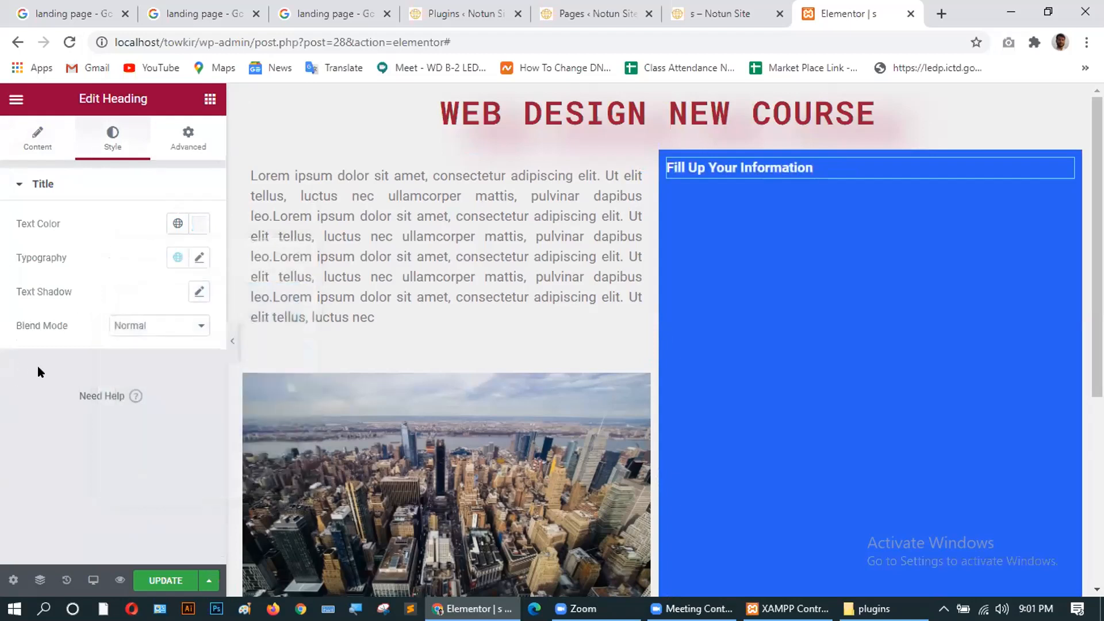
{"action": "left_click", "coordinate": [195, 257]}
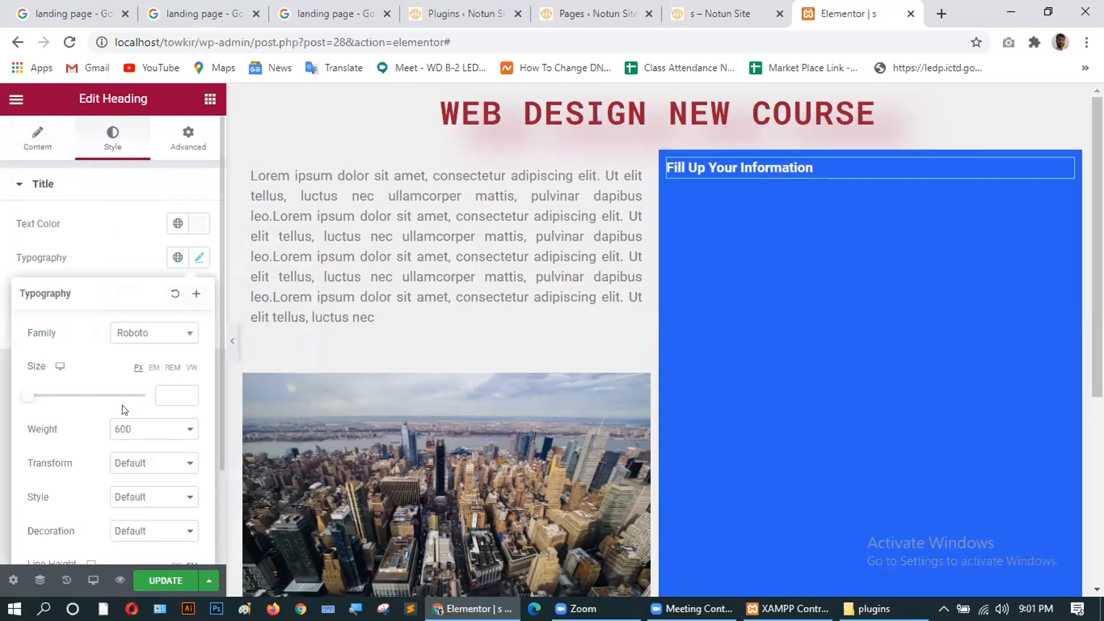
{"action": "left_click", "coordinate": [183, 395]}
{"action": "type", "text": "5"}
{"action": "left_click", "coordinate": [187, 393]}
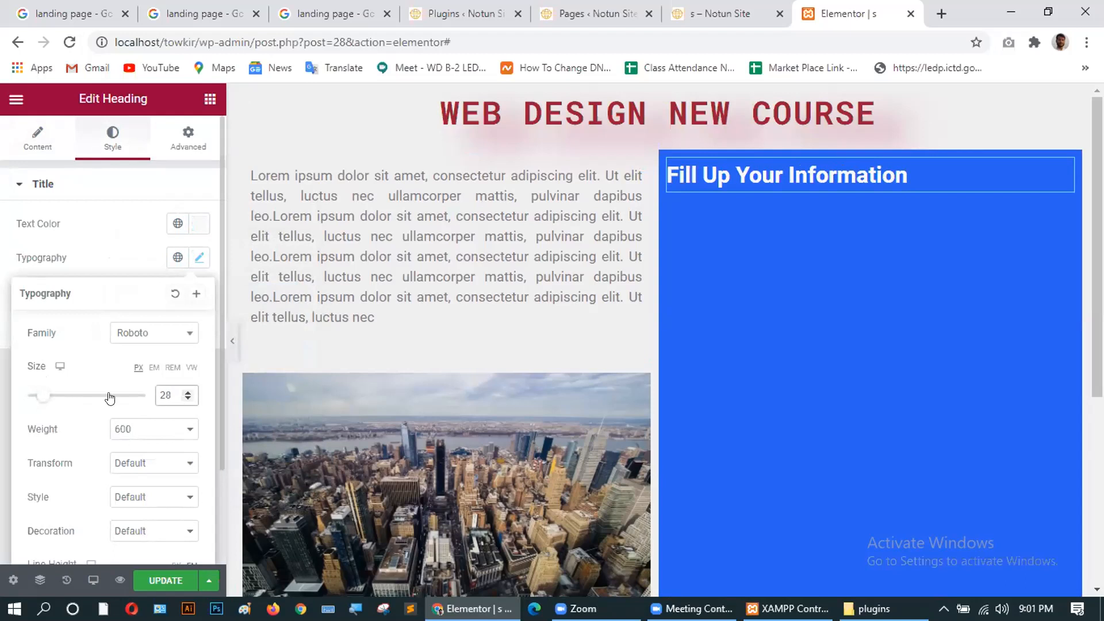
{"action": "scroll", "coordinate": [110, 396], "scroll_direction": "down", "scroll_amount": 2}
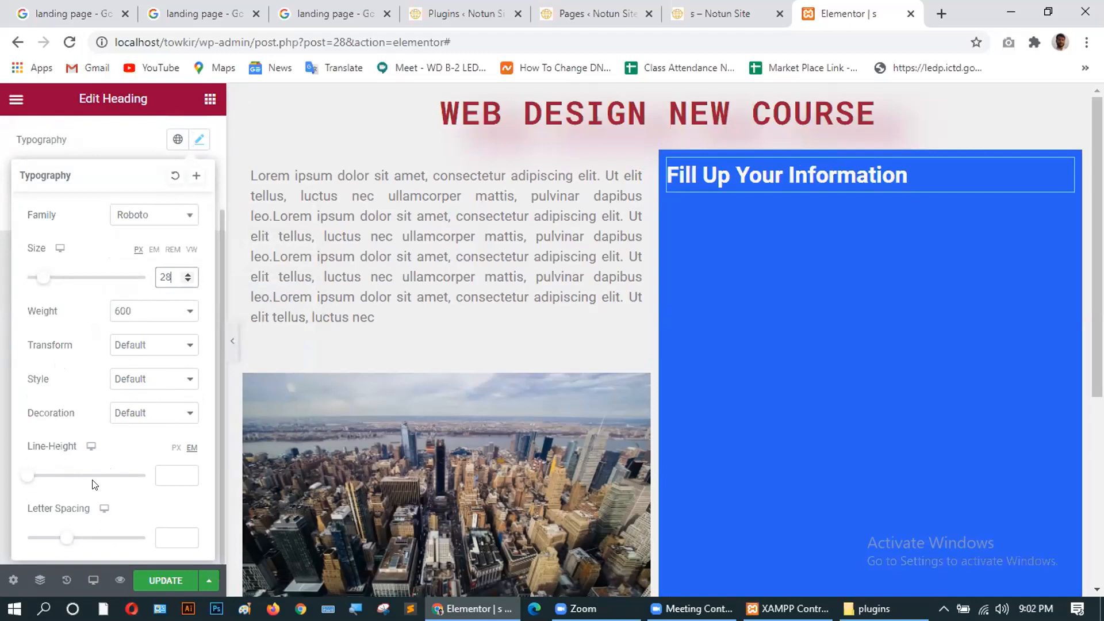
{"action": "scroll", "coordinate": [98, 506], "scroll_direction": "up", "scroll_amount": 3}
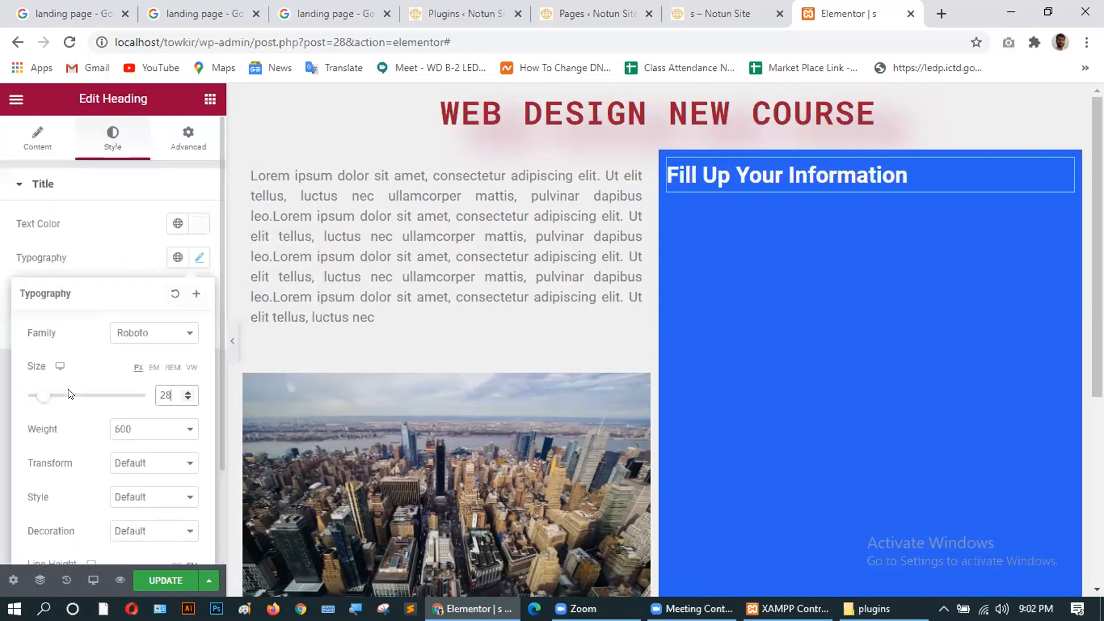
Centre-align the heading and save the page with UPDATE.
{"action": "left_click", "coordinate": [41, 138]}
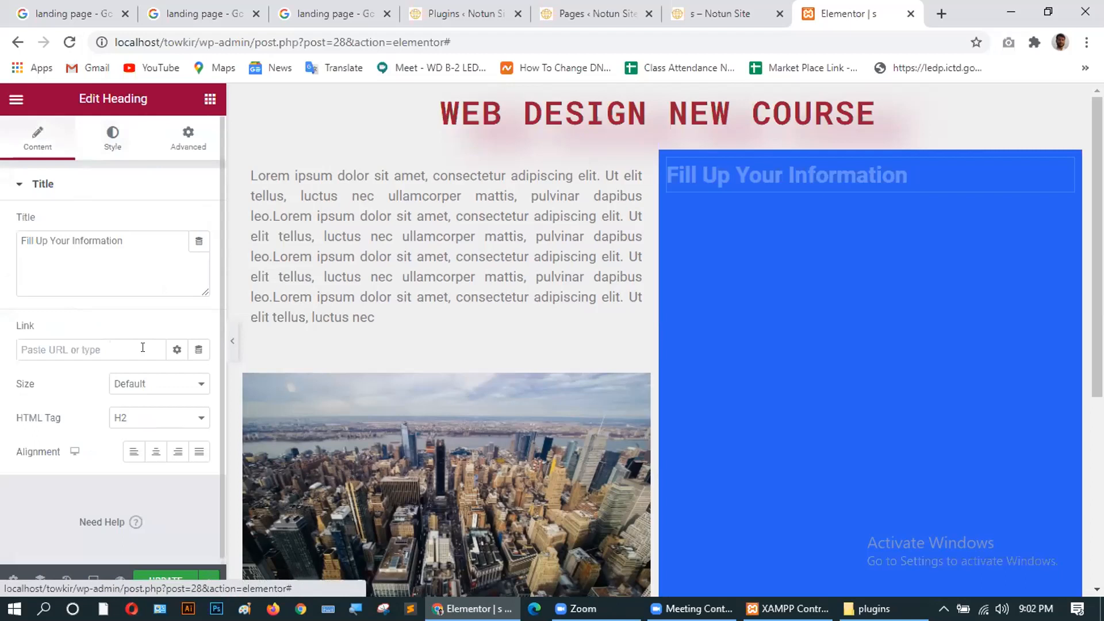
{"action": "left_click", "coordinate": [154, 452]}
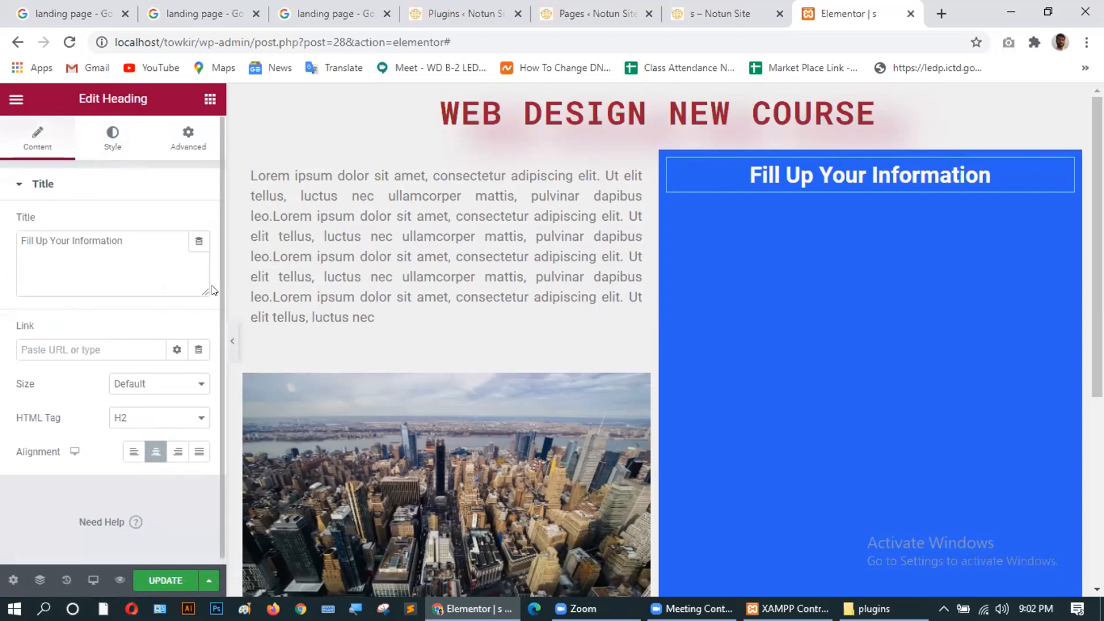
{"action": "left_click", "coordinate": [153, 580]}
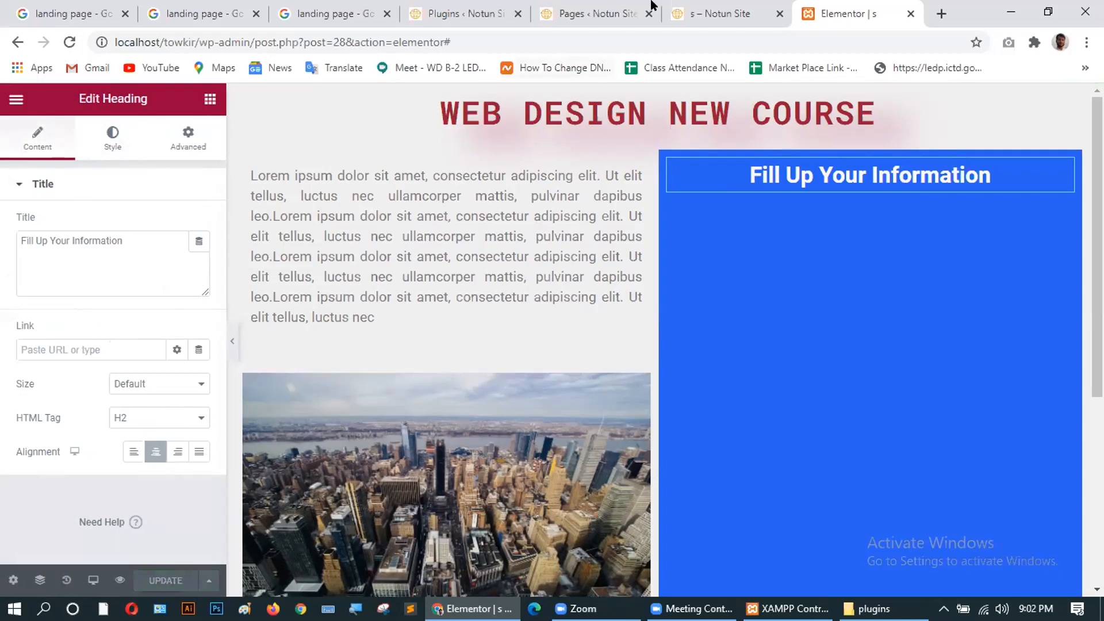
{"action": "left_click", "coordinate": [690, 12]}
Reload the live page to confirm the centred white heading, then return to the admin tab.
{"action": "left_click", "coordinate": [69, 41]}
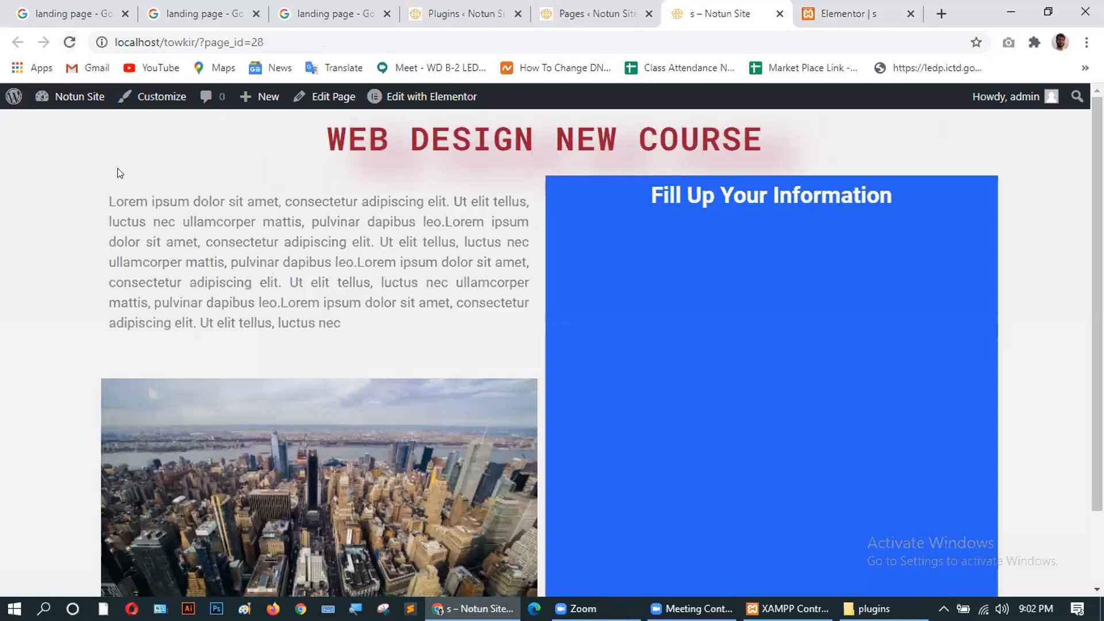
{"action": "scroll", "coordinate": [380, 324], "scroll_direction": "down", "scroll_amount": 2}
{"action": "scroll", "coordinate": [478, 421], "scroll_direction": "up", "scroll_amount": 2}
{"action": "left_click", "coordinate": [558, 13]}
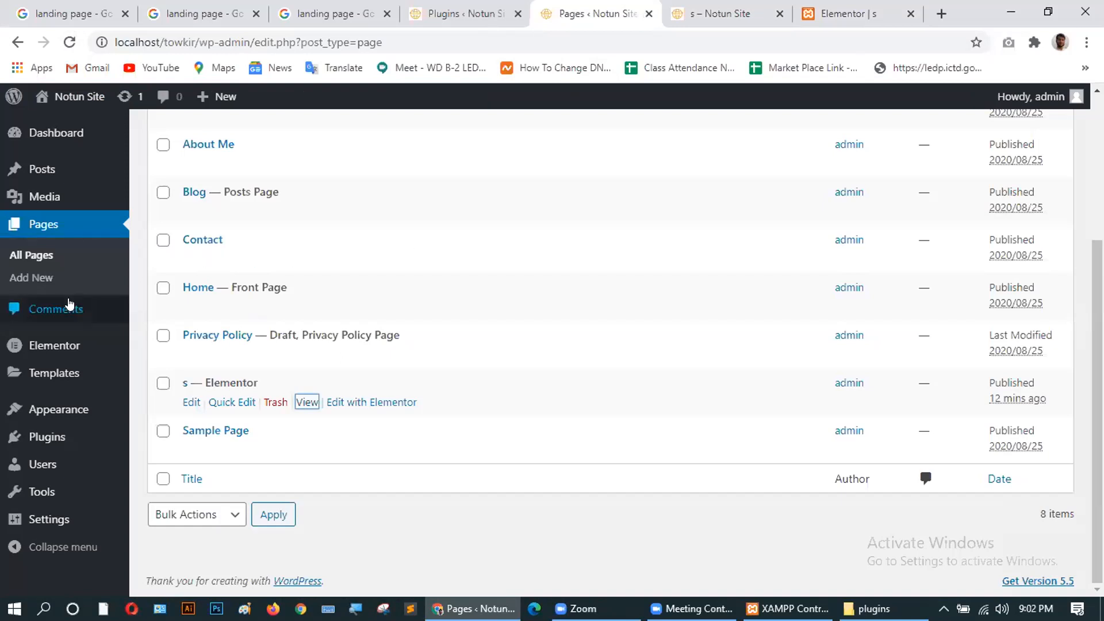
Search the plugin directory for 'contact form' under Plugins > Add New.
{"action": "mouse_move", "coordinate": [47, 440]}
{"action": "left_click", "coordinate": [153, 461]}
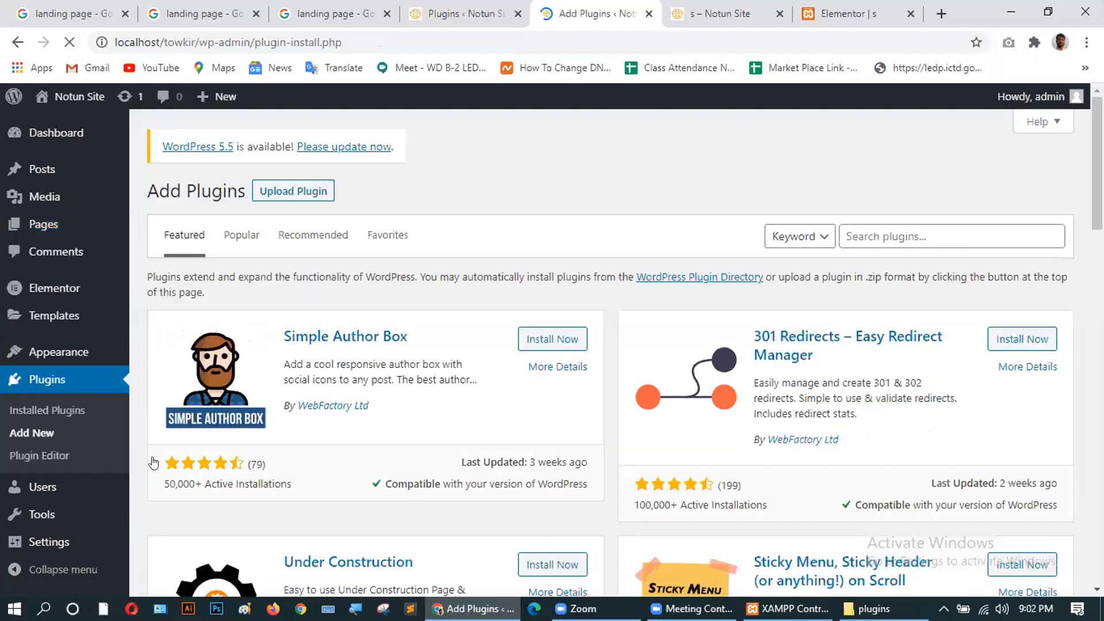
{"action": "left_click", "coordinate": [864, 233]}
{"action": "type", "text": "co"}
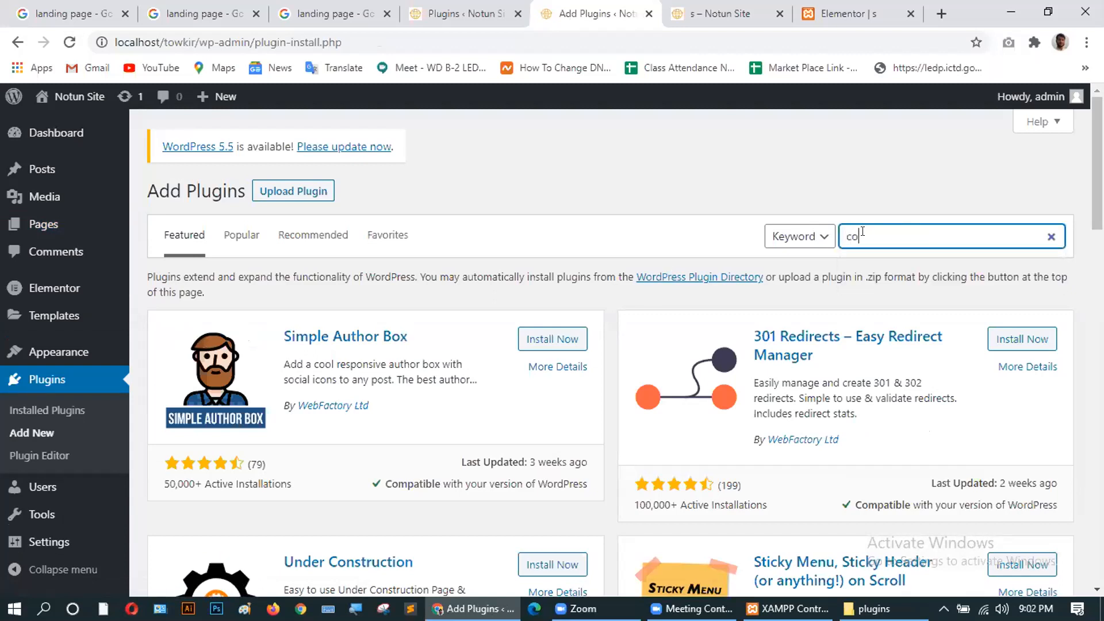
{"action": "type", "text": "ntact"}
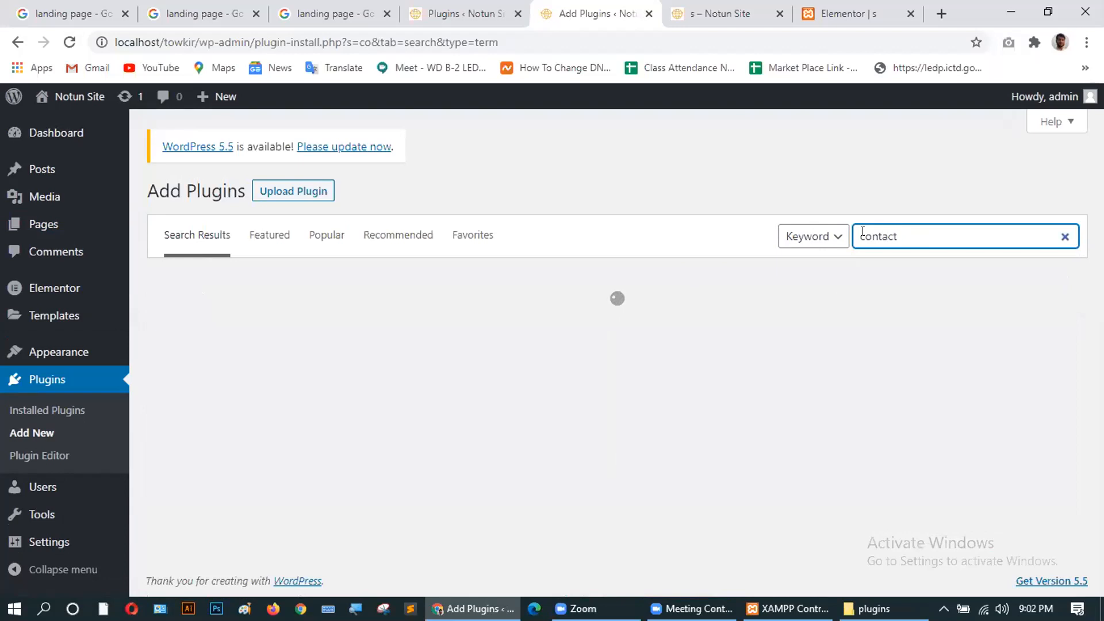
{"action": "type", "text": " form 7"}
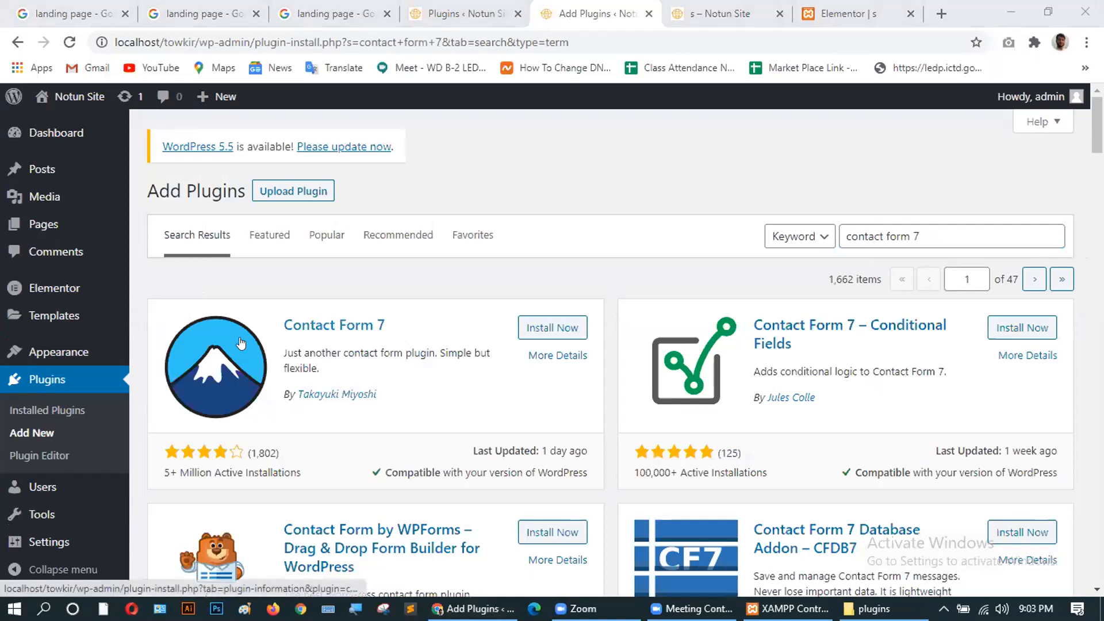
{"action": "left_click", "coordinate": [664, 231]}
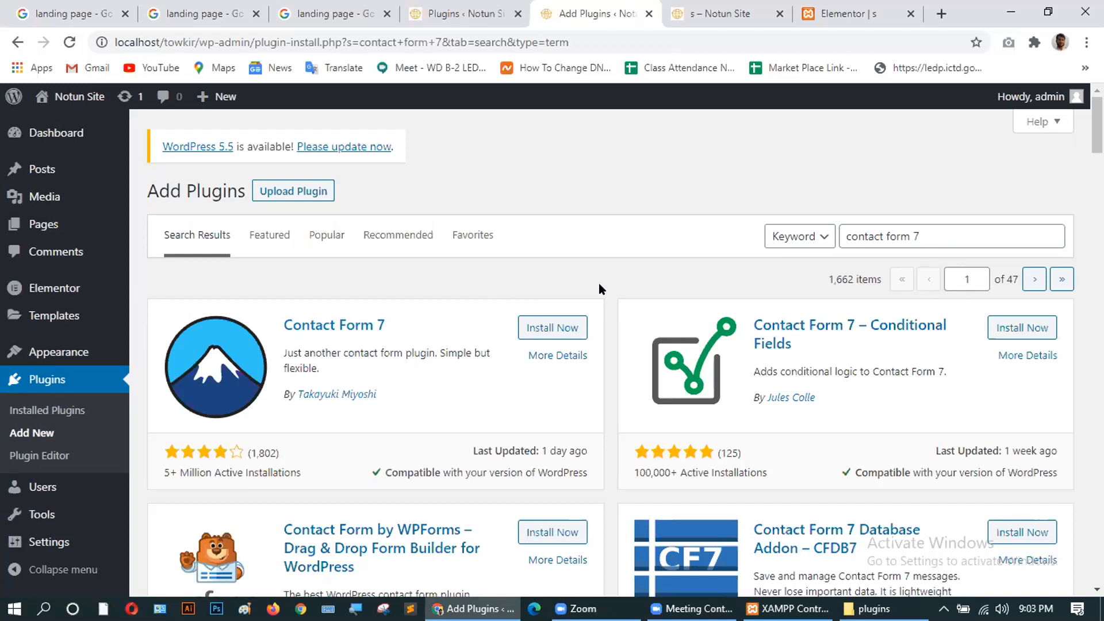
Install Contact Form 7 from the search results.
{"action": "scroll", "coordinate": [624, 402], "scroll_direction": "down", "scroll_amount": 4}
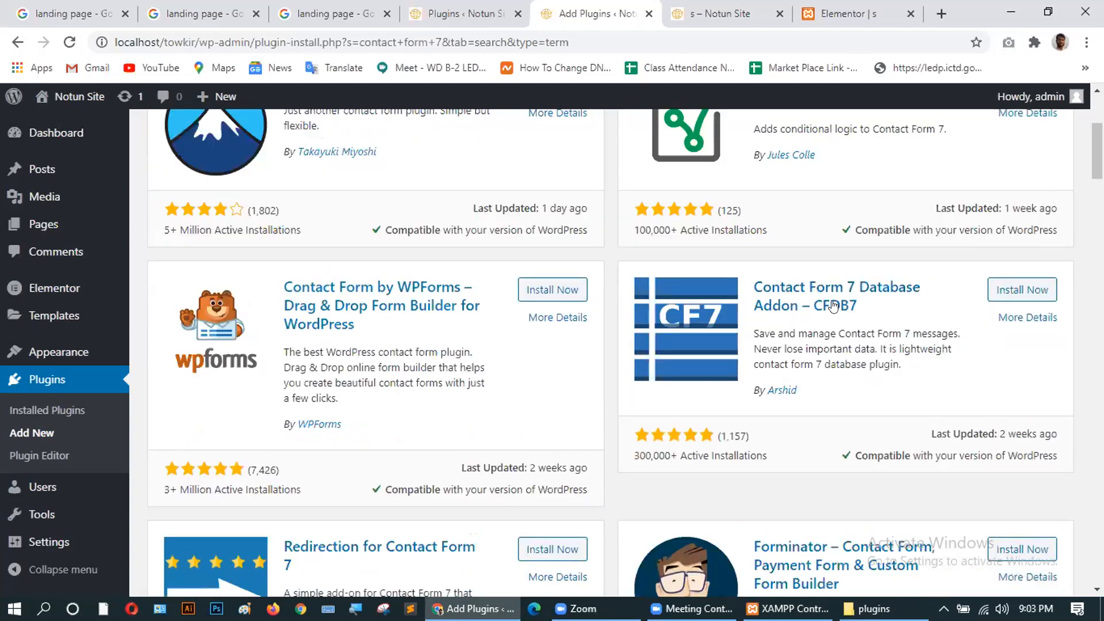
{"action": "scroll", "coordinate": [772, 382], "scroll_direction": "down", "scroll_amount": 4}
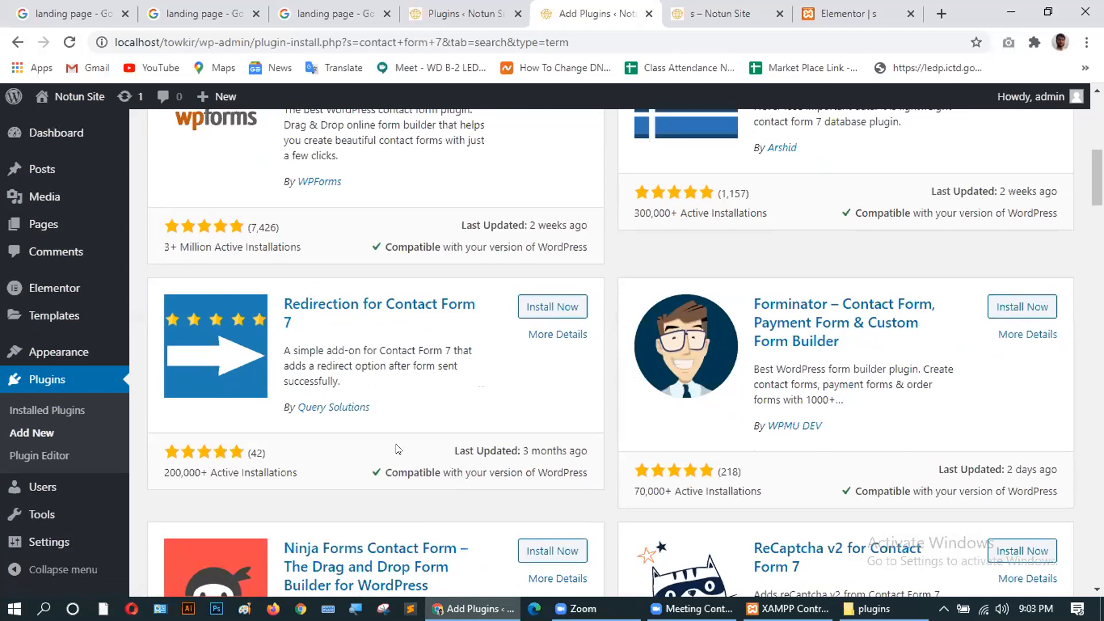
{"action": "scroll", "coordinate": [395, 449], "scroll_direction": "down", "scroll_amount": 5}
{"action": "scroll", "coordinate": [395, 449], "scroll_direction": "up", "scroll_amount": 8}
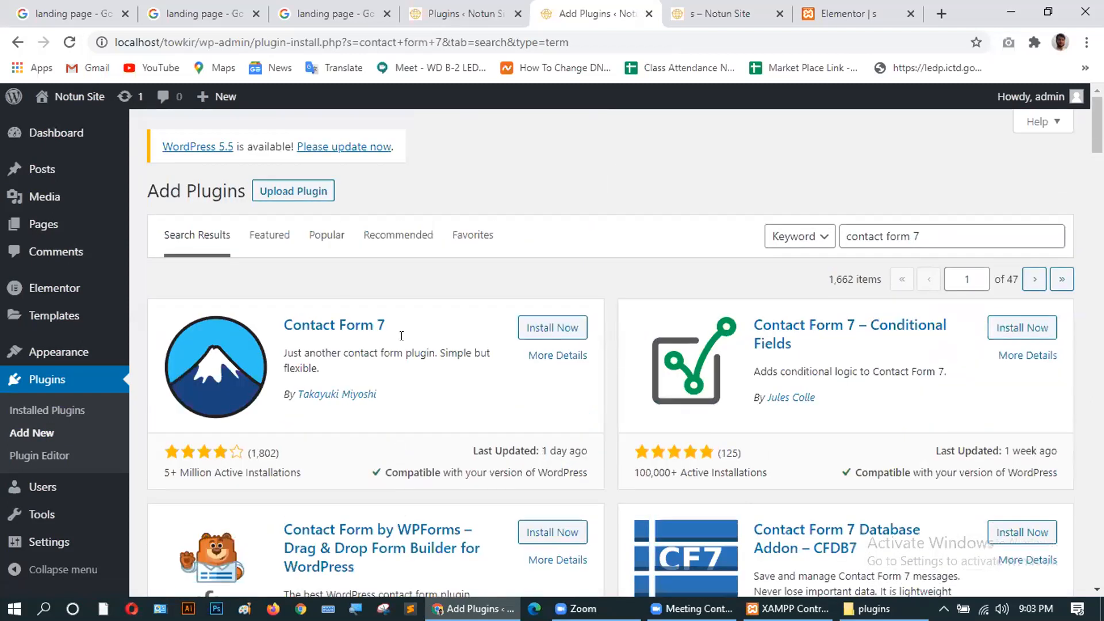
{"action": "scroll", "coordinate": [562, 378], "scroll_direction": "down", "scroll_amount": 1}
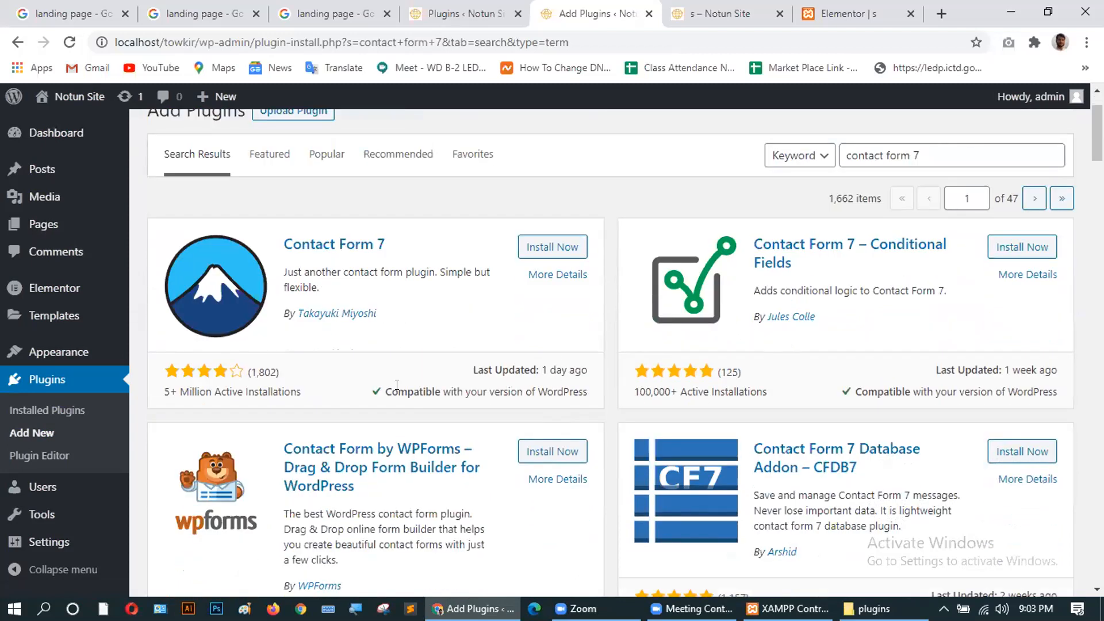
{"action": "scroll", "coordinate": [397, 386], "scroll_direction": "up", "scroll_amount": 1}
{"action": "left_click", "coordinate": [535, 328]}
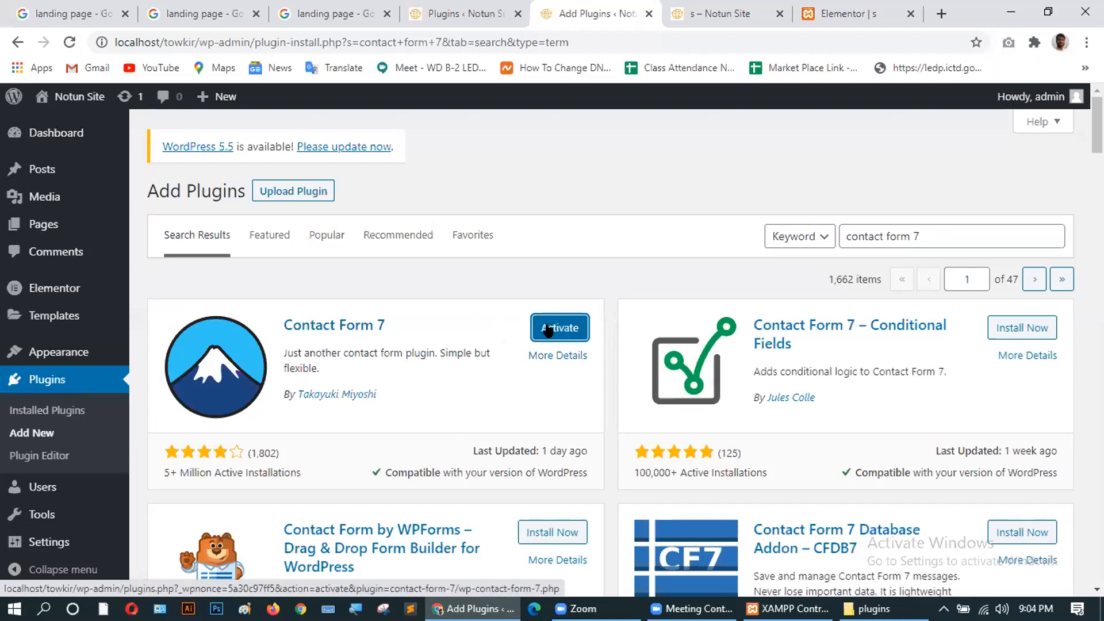
Activate Contact Form 7 and check its new Contact entry in the admin sidebar.
{"action": "left_click", "coordinate": [548, 329]}
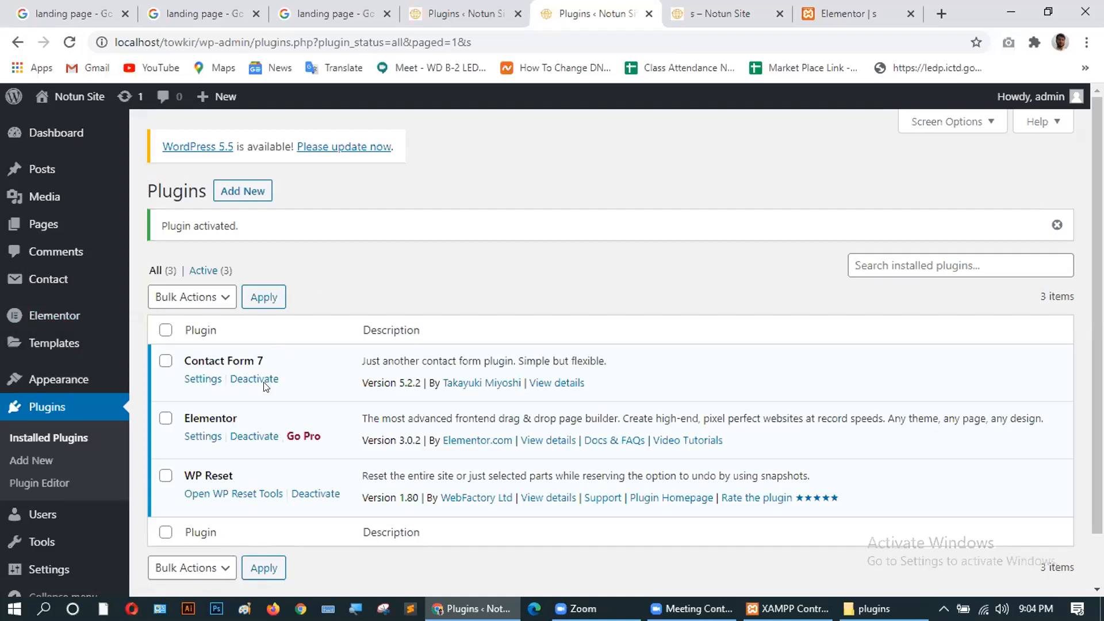
{"action": "mouse_move", "coordinate": [70, 280]}
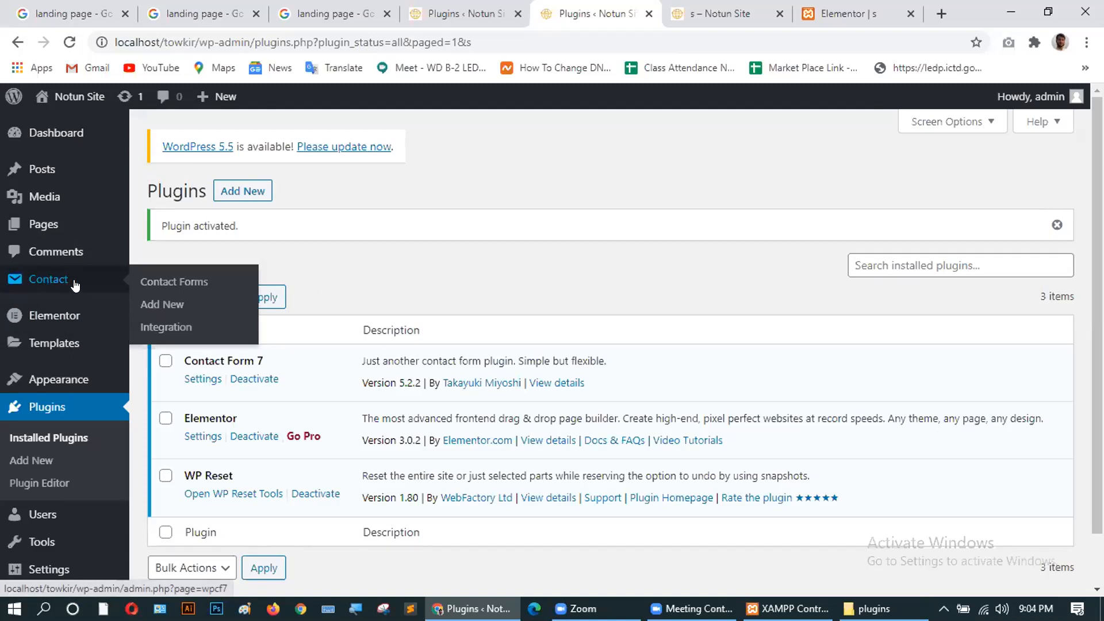
Open the Contact Forms list and select Contact form 1's full shortcode.
{"action": "left_click", "coordinate": [165, 282]}
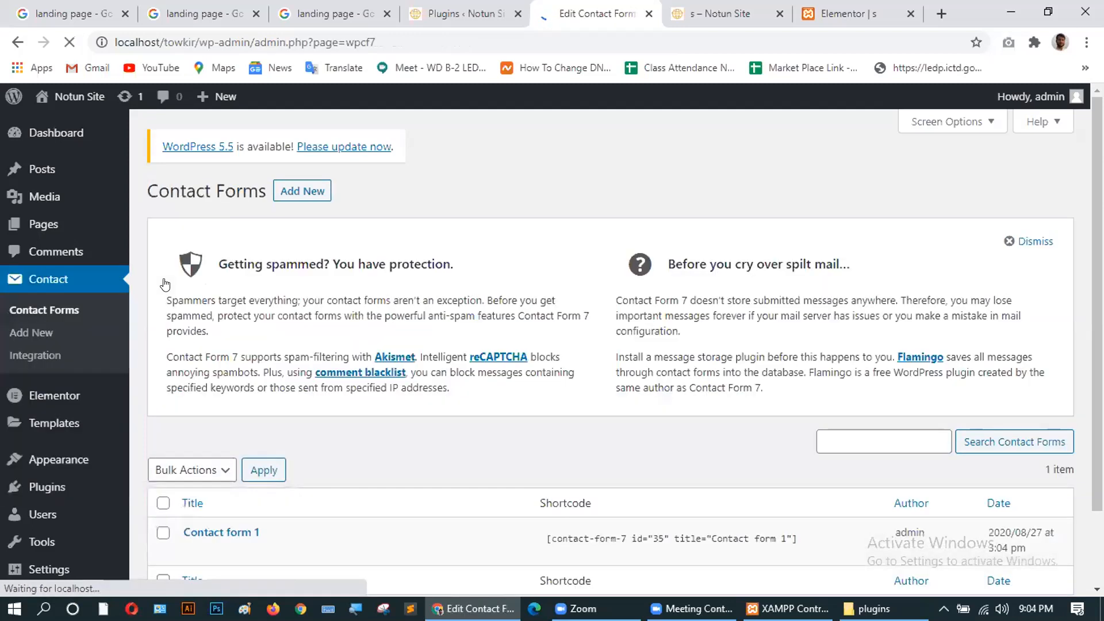
{"action": "scroll", "coordinate": [420, 347], "scroll_direction": "down", "scroll_amount": 3}
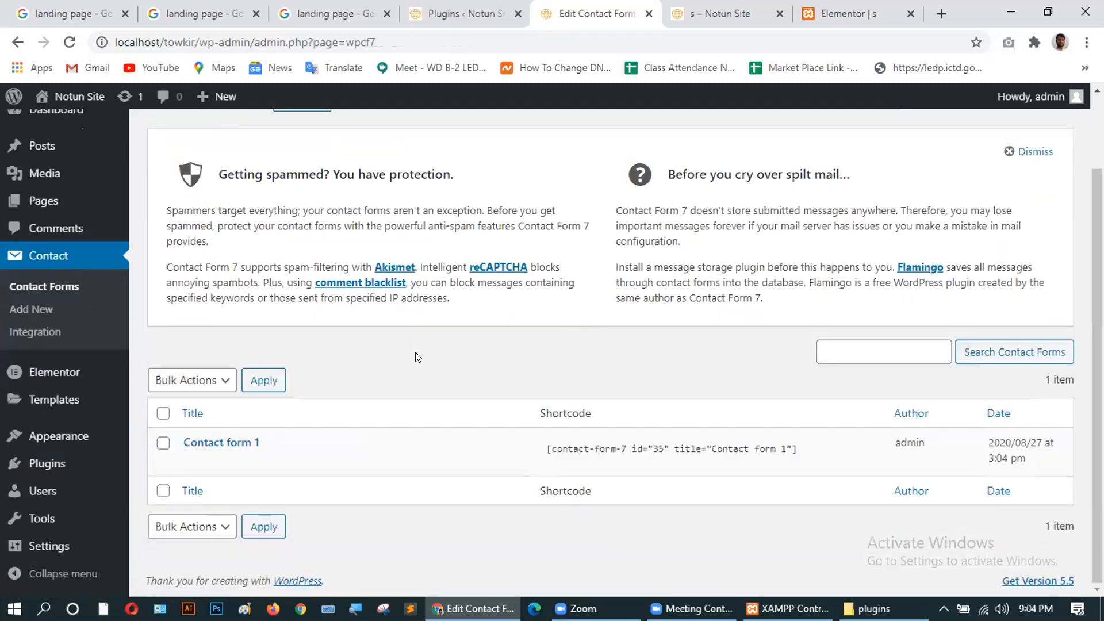
{"action": "left_click", "coordinate": [542, 446]}
{"action": "left_click_drag", "start_coordinate": [584, 442], "coordinate": [709, 439]}
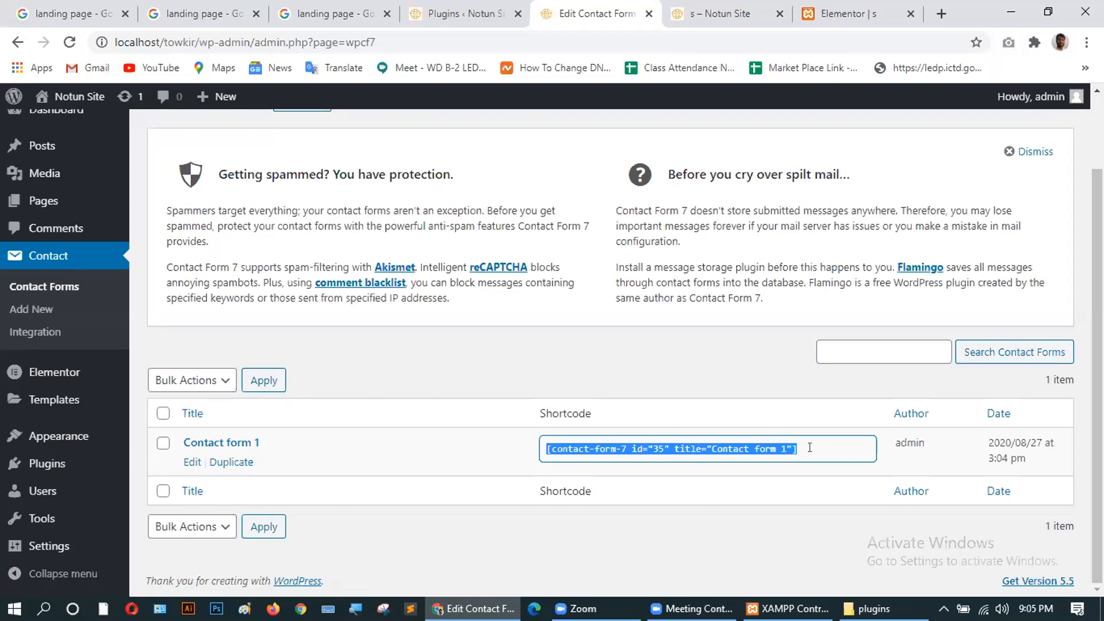
Open Contact form 1 for editing and look over its form template.
{"action": "left_click", "coordinate": [188, 462]}
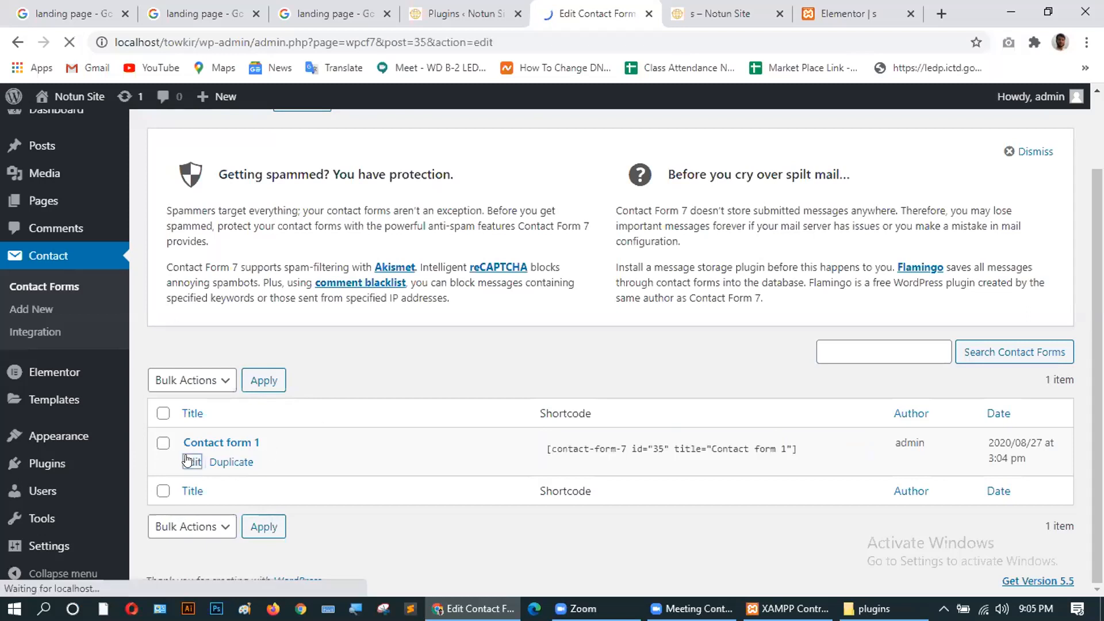
{"action": "scroll", "coordinate": [495, 436], "scroll_direction": "down", "scroll_amount": 4}
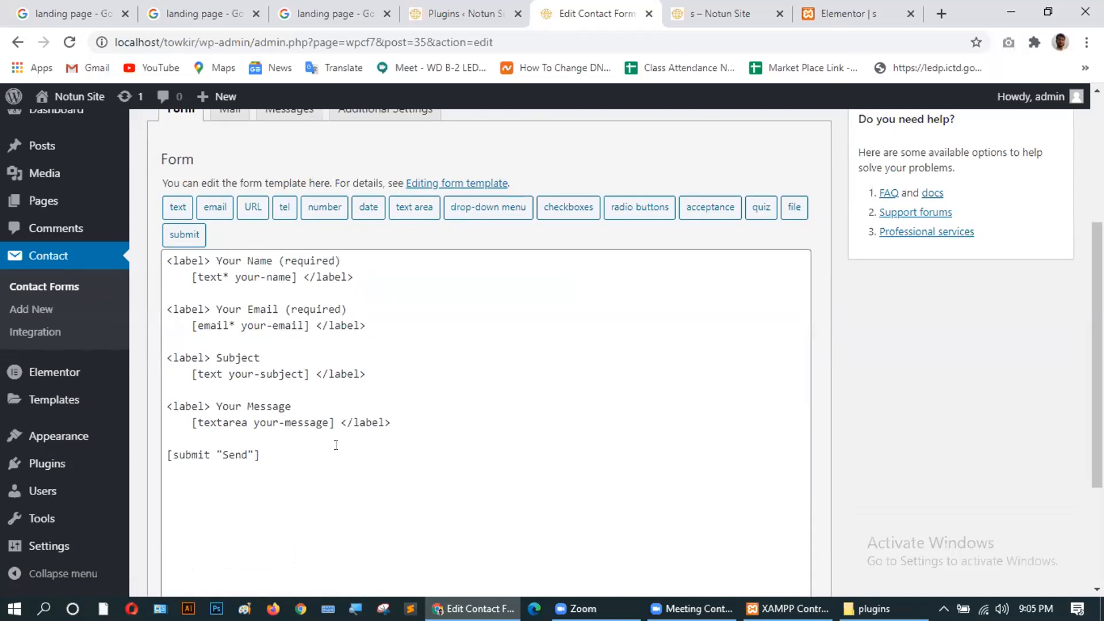
{"action": "scroll", "coordinate": [363, 441], "scroll_direction": "down", "scroll_amount": 3}
{"action": "scroll", "coordinate": [363, 440], "scroll_direction": "up", "scroll_amount": 5}
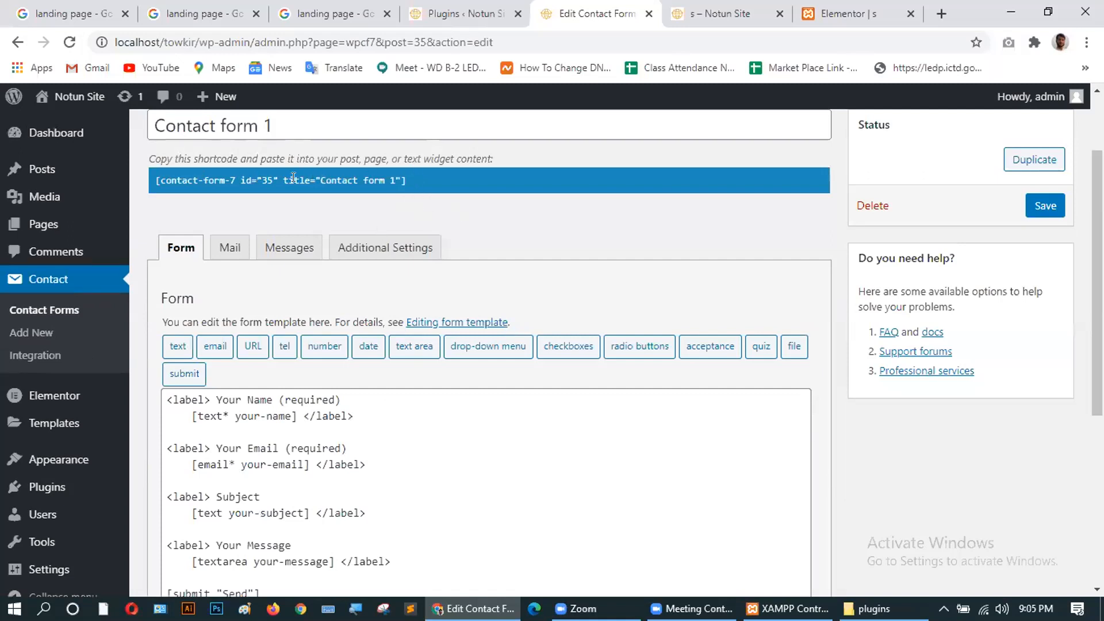
In Elementor, drag a Shortcode widget onto the page below the 'WEB DESIGN NEW COURSE' title.
{"action": "left_click", "coordinate": [842, 15]}
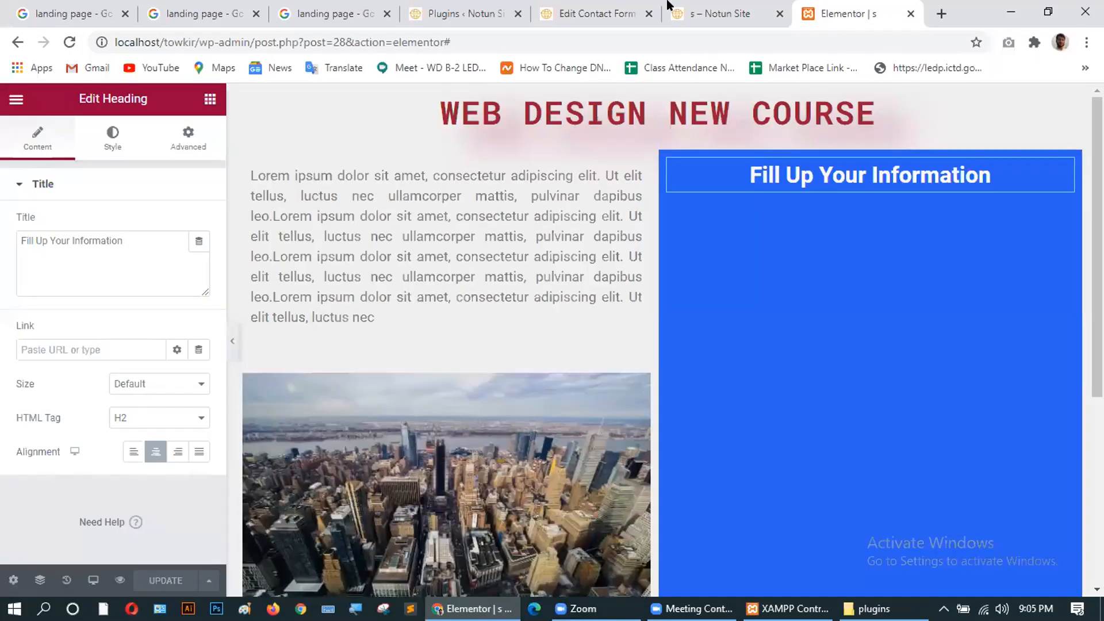
{"action": "left_click", "coordinate": [210, 100]}
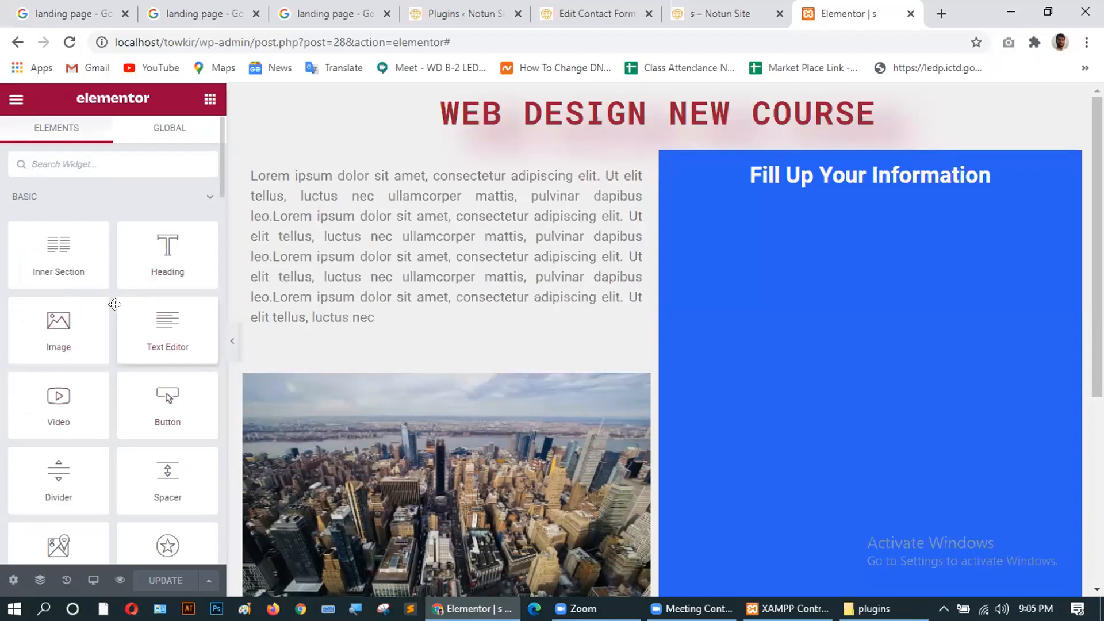
{"action": "scroll", "coordinate": [106, 371], "scroll_direction": "down", "scroll_amount": 5}
{"action": "scroll", "coordinate": [107, 375], "scroll_direction": "down", "scroll_amount": 5}
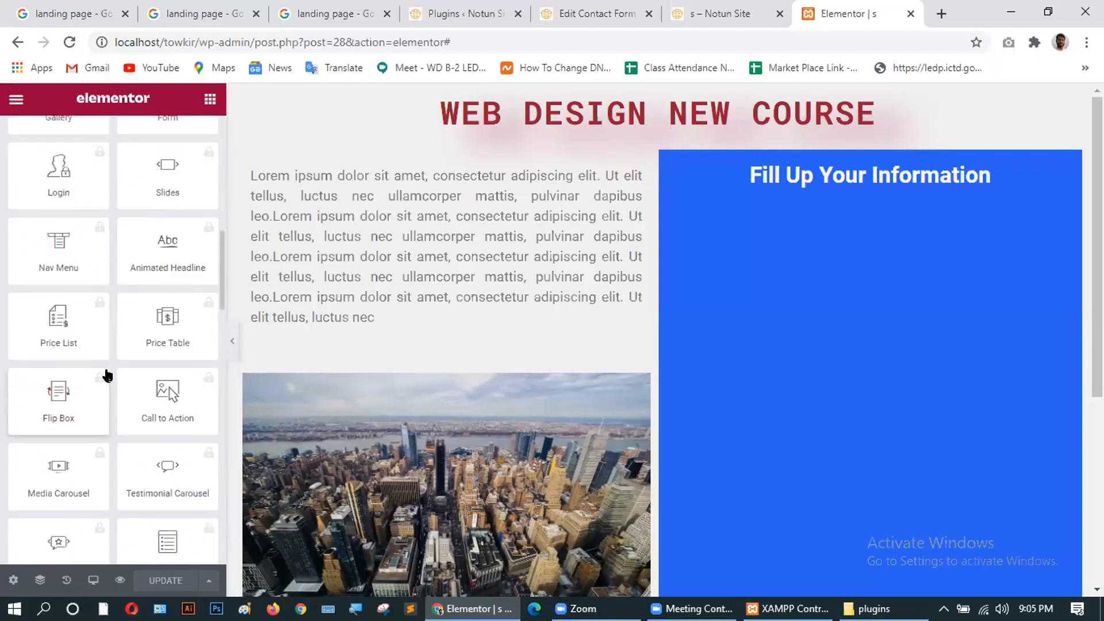
{"action": "scroll", "coordinate": [107, 375], "scroll_direction": "down", "scroll_amount": 3}
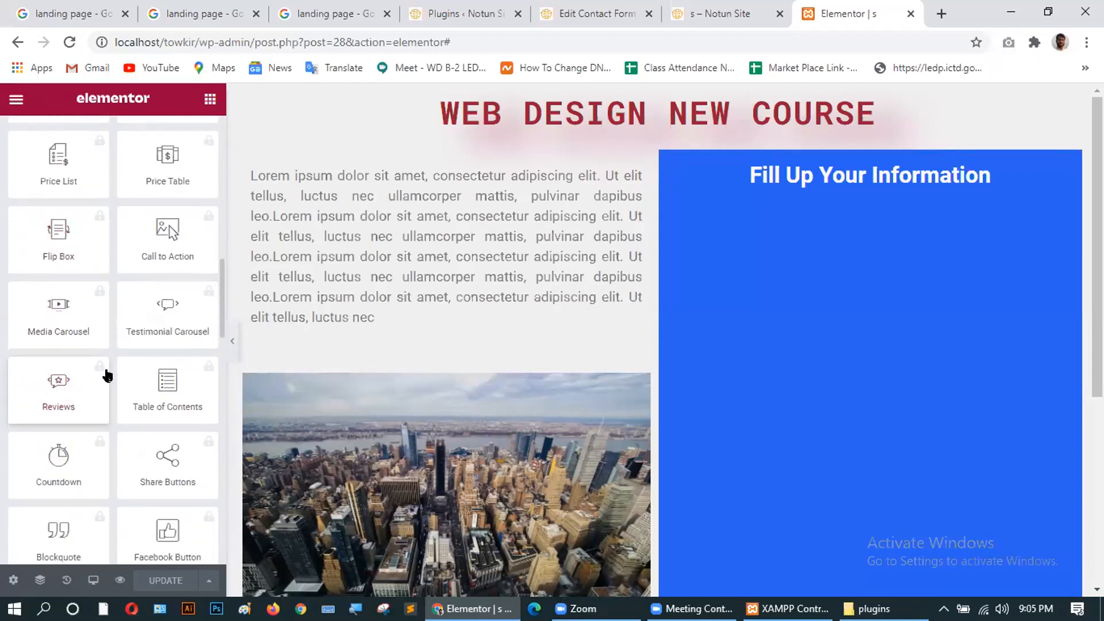
{"action": "scroll", "coordinate": [107, 375], "scroll_direction": "down", "scroll_amount": 3}
{"action": "scroll", "coordinate": [107, 375], "scroll_direction": "down", "scroll_amount": 2}
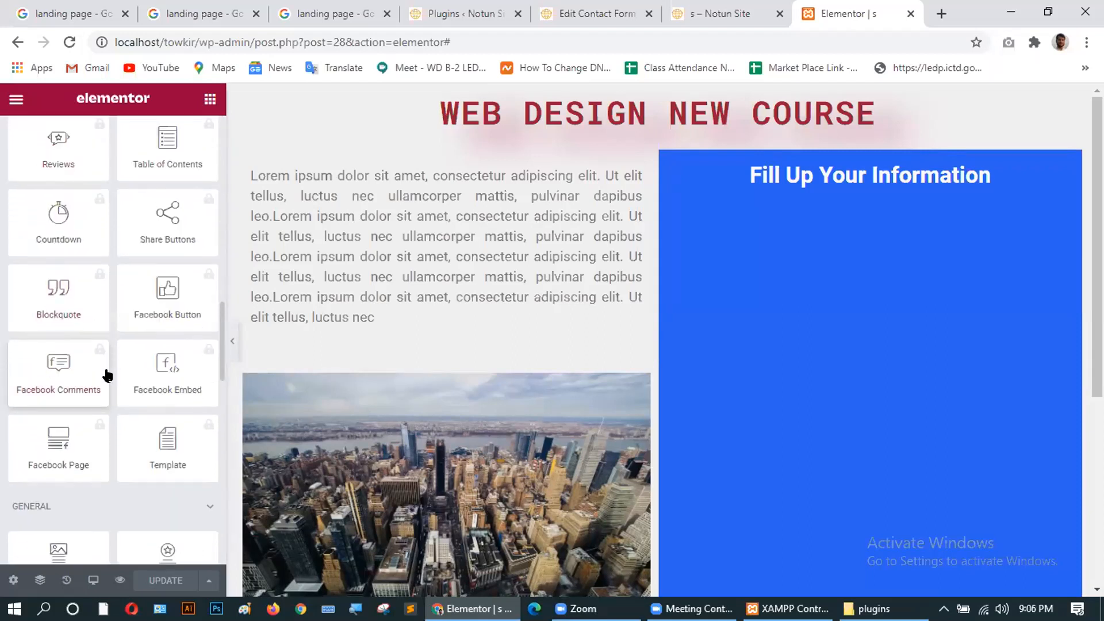
{"action": "scroll", "coordinate": [106, 375], "scroll_direction": "down", "scroll_amount": 1}
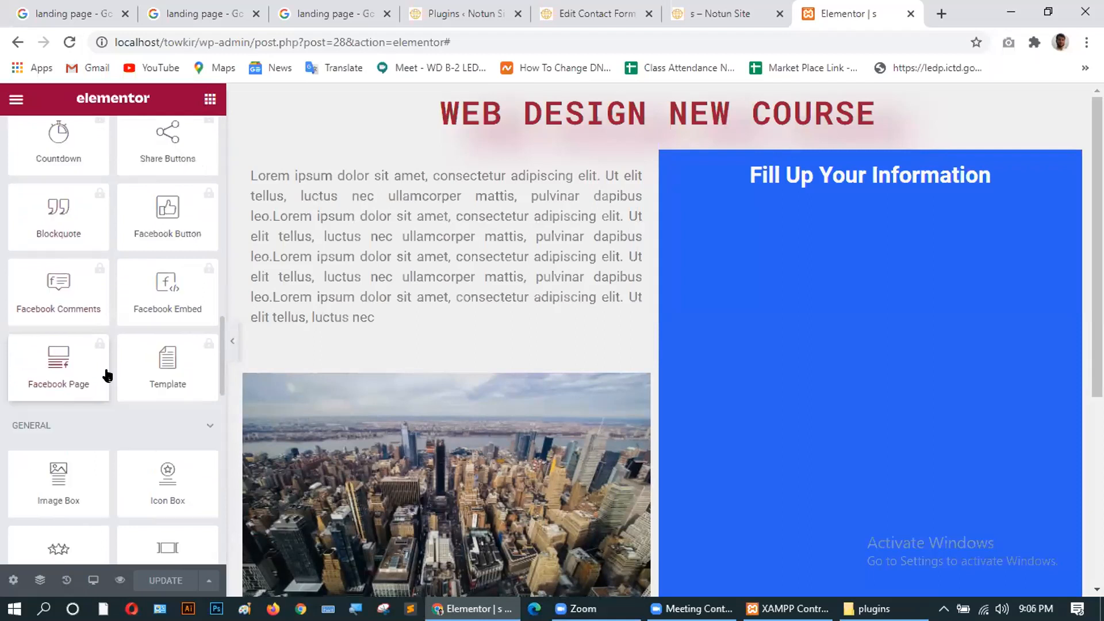
{"action": "scroll", "coordinate": [107, 375], "scroll_direction": "down", "scroll_amount": 1}
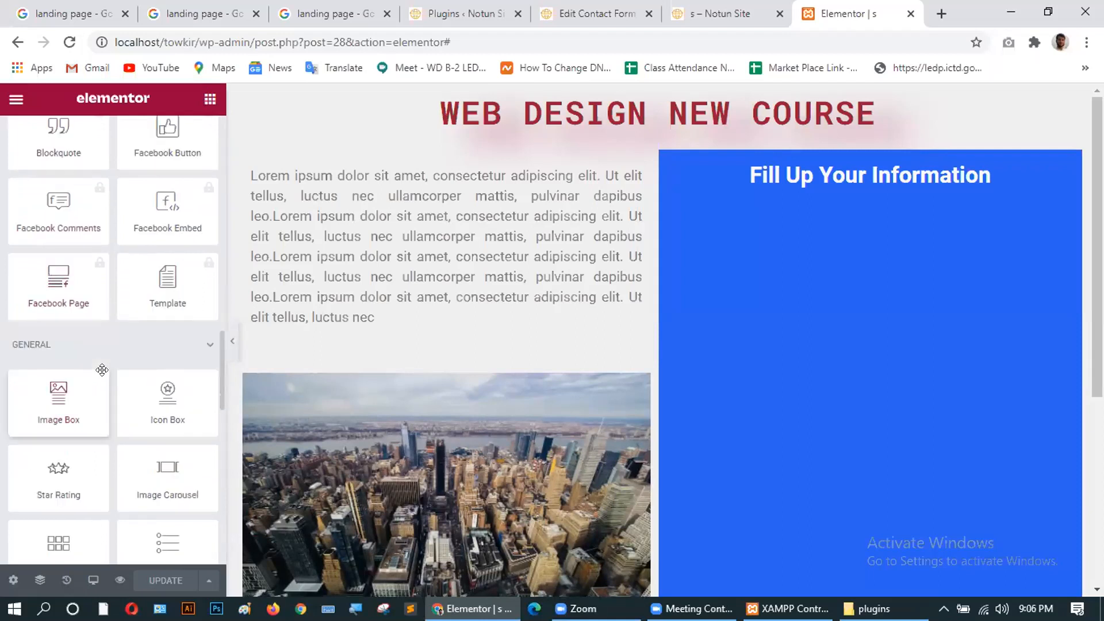
{"action": "scroll", "coordinate": [101, 370], "scroll_direction": "down", "scroll_amount": 5}
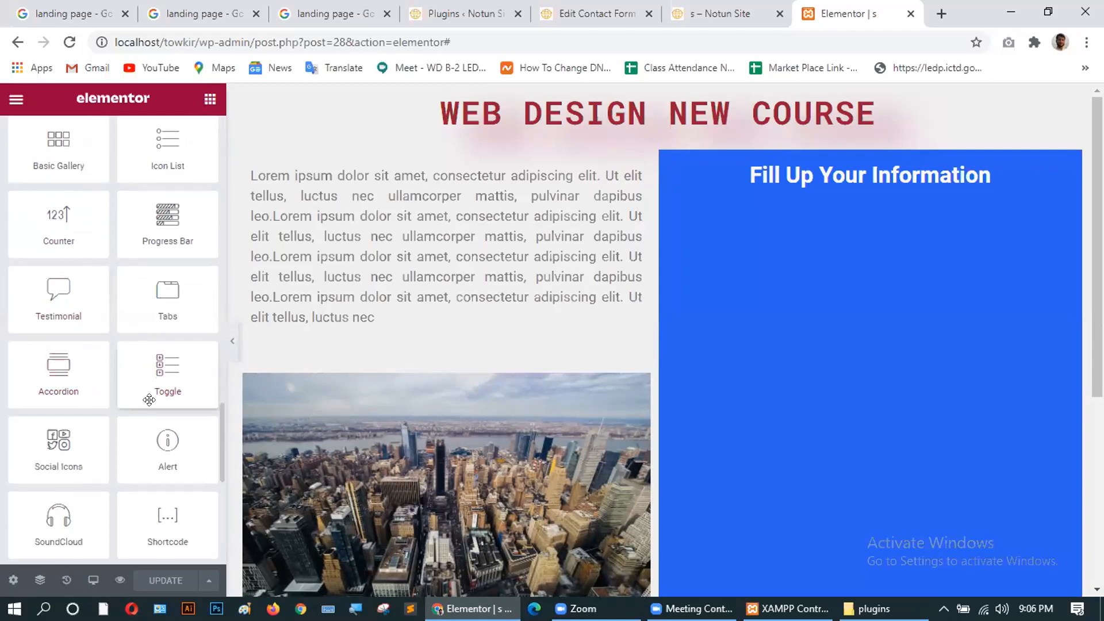
{"action": "scroll", "coordinate": [149, 403], "scroll_direction": "down", "scroll_amount": 1}
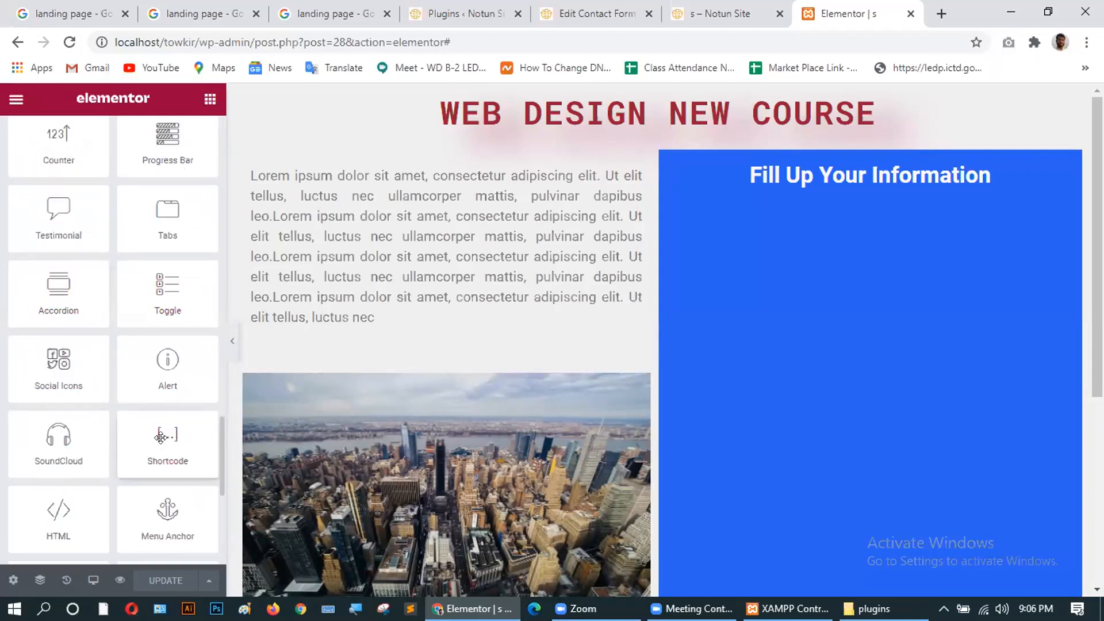
{"action": "left_click_drag", "start_coordinate": [160, 433], "coordinate": [844, 242]}
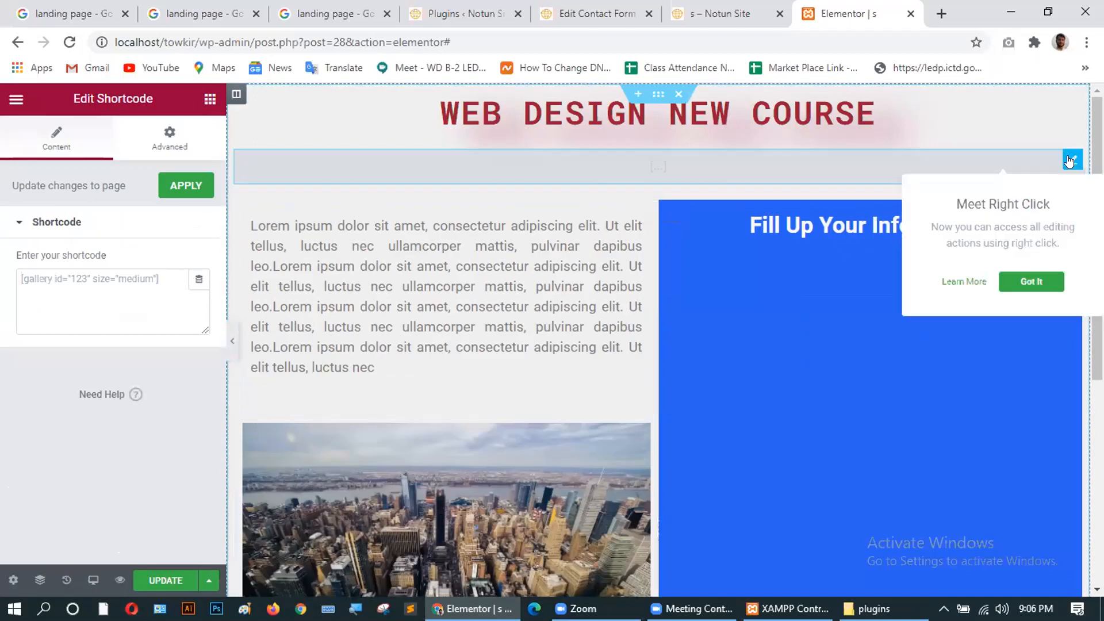
Delete the misplaced Shortcode section below the title.
{"action": "right_click", "coordinate": [871, 160]}
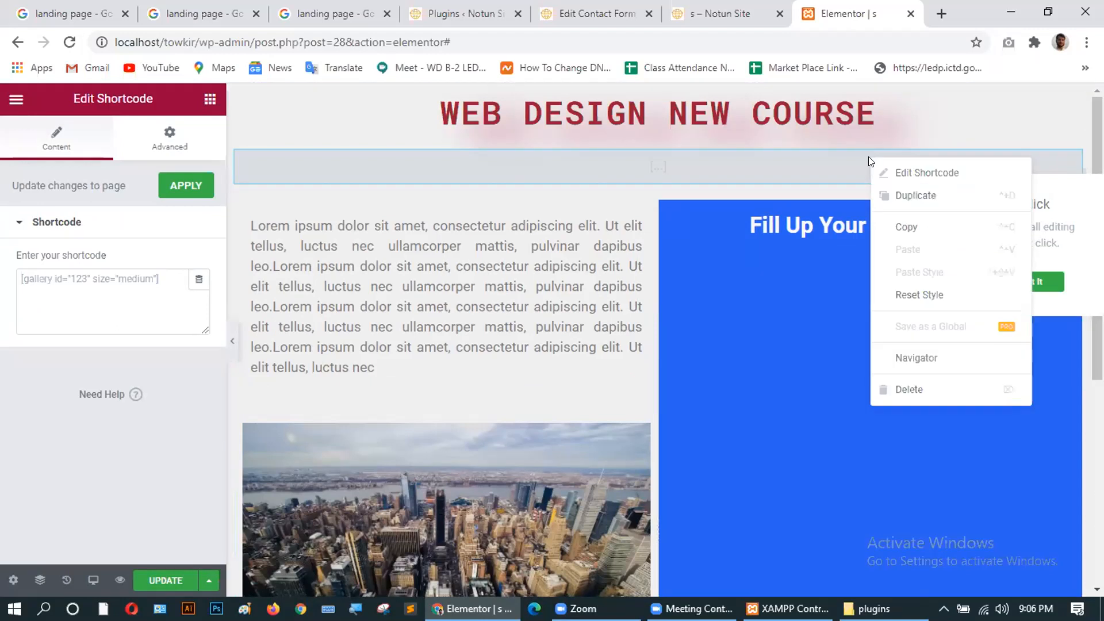
{"action": "left_click", "coordinate": [913, 387]}
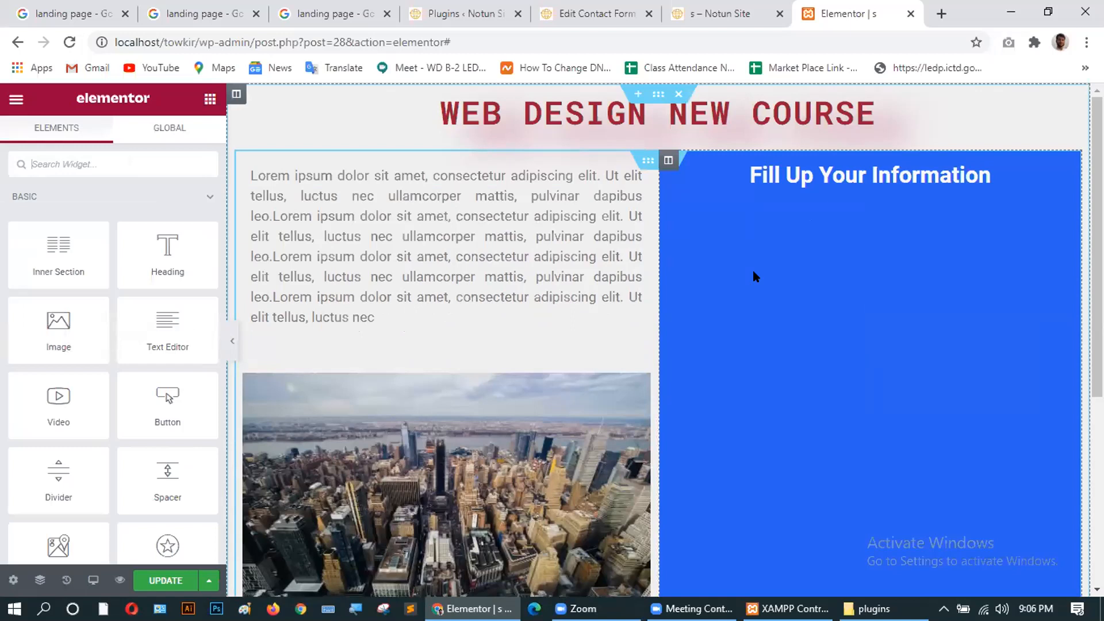
{"action": "scroll", "coordinate": [757, 296], "scroll_direction": "down", "scroll_amount": 3}
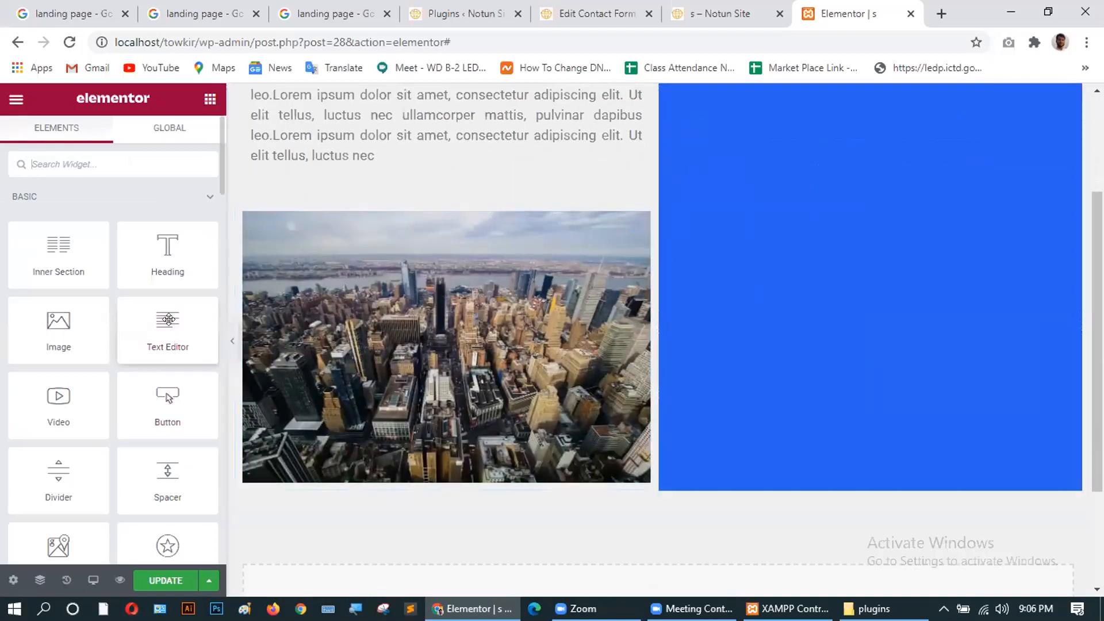
{"action": "scroll", "coordinate": [173, 403], "scroll_direction": "down", "scroll_amount": 10}
{"action": "scroll", "coordinate": [184, 448], "scroll_direction": "down", "scroll_amount": 15}
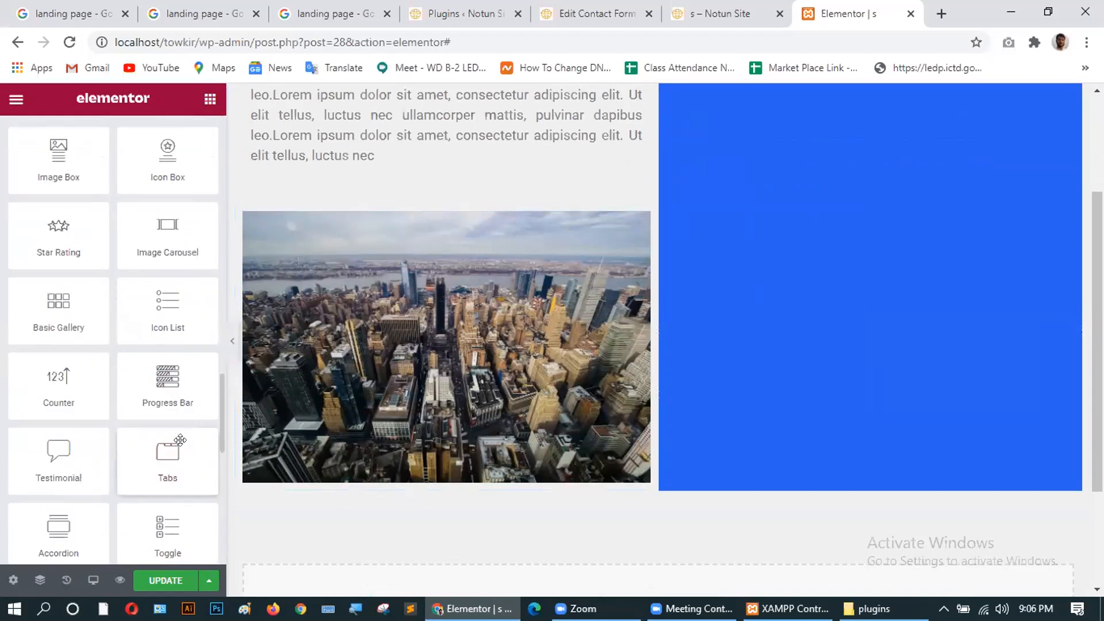
Drag another Shortcode widget toward the blue column, then delete that misplaced widget too.
{"action": "left_click_drag", "start_coordinate": [168, 199], "coordinate": [811, 331]}
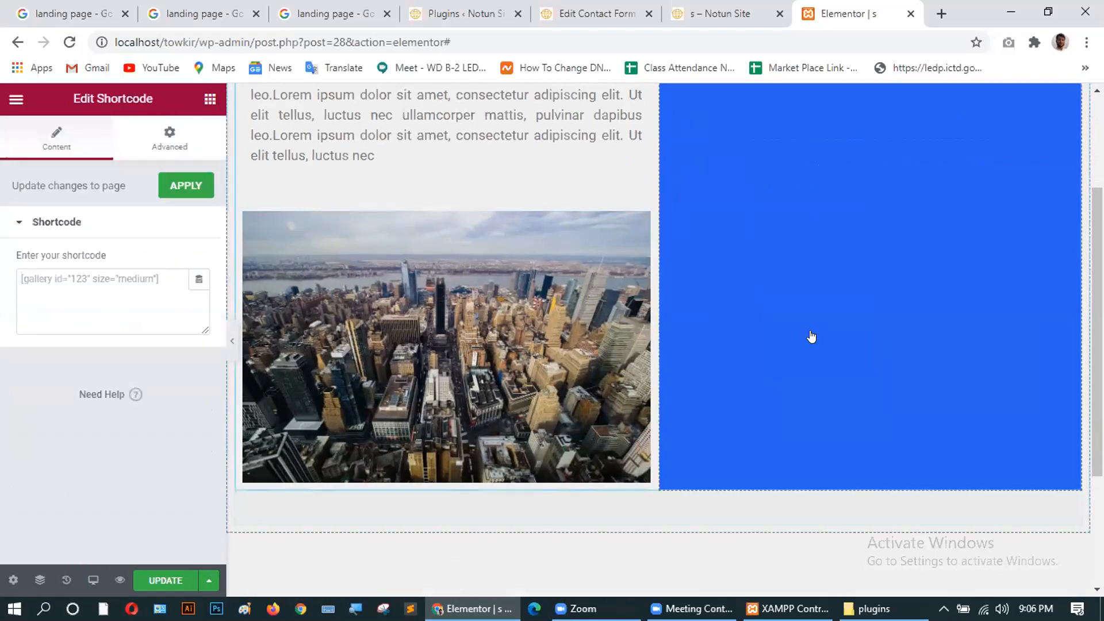
{"action": "scroll", "coordinate": [811, 337], "scroll_direction": "up", "scroll_amount": 3}
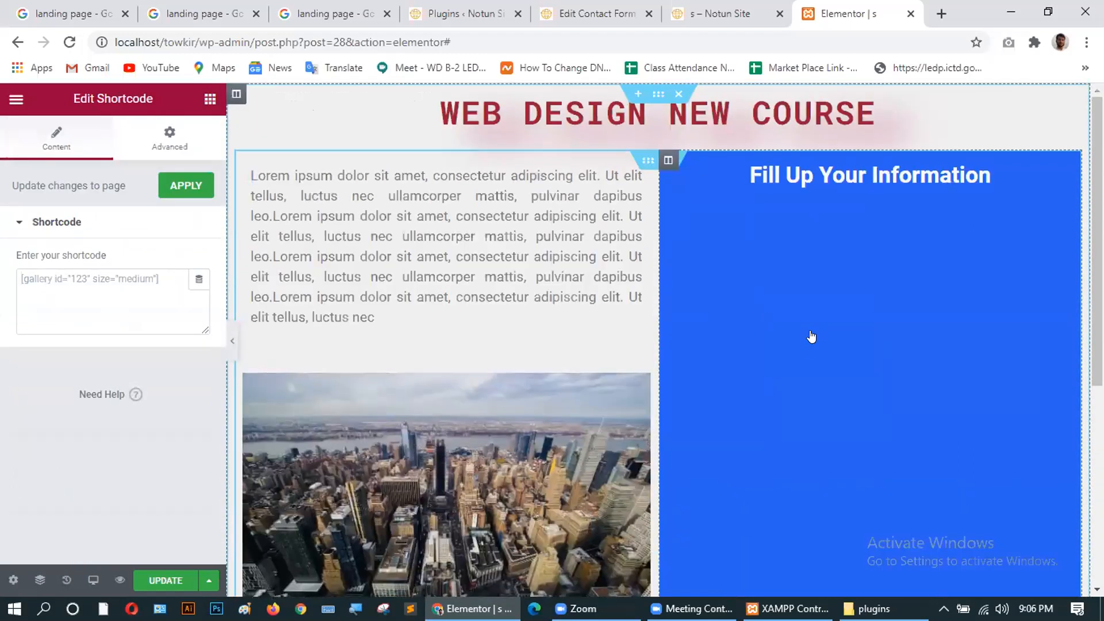
{"action": "scroll", "coordinate": [812, 336], "scroll_direction": "down", "scroll_amount": 6}
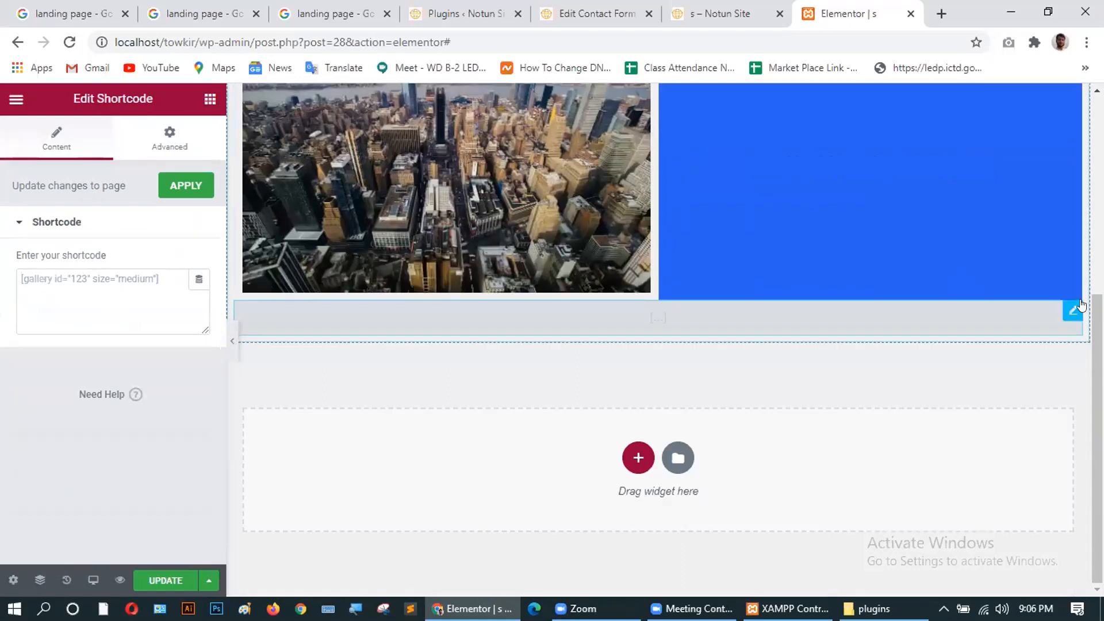
{"action": "right_click", "coordinate": [831, 326]}
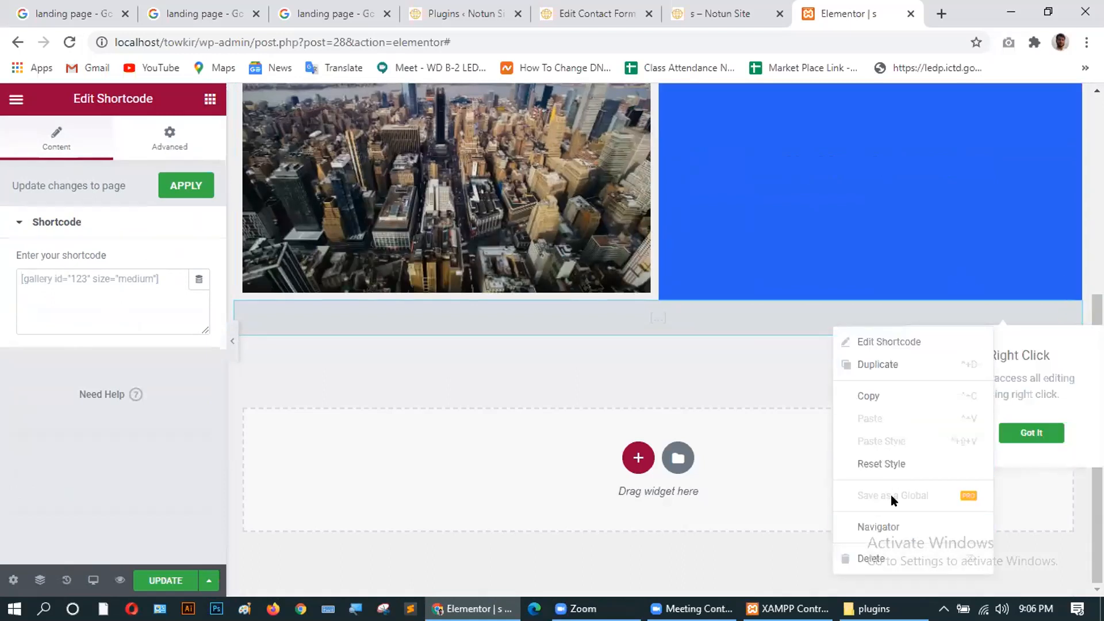
{"action": "left_click", "coordinate": [882, 558]}
{"action": "scroll", "coordinate": [788, 223], "scroll_direction": "up", "scroll_amount": 6}
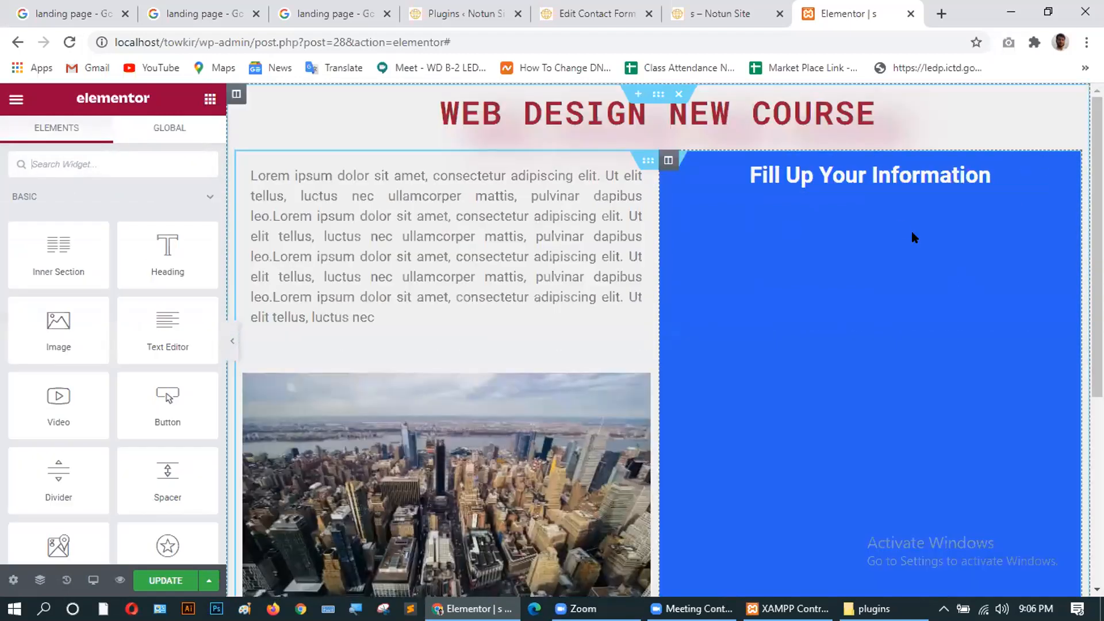
Drag a Shortcode widget into the blue column under the 'Fill Up Your Information' heading.
{"action": "left_click", "coordinate": [719, 173]}
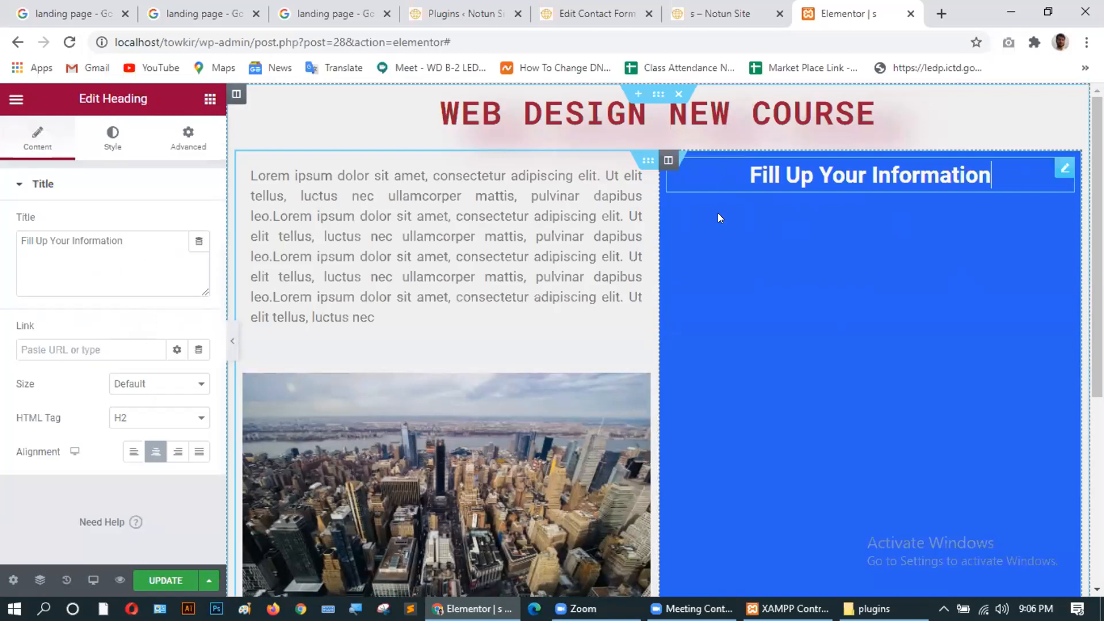
{"action": "left_click", "coordinate": [189, 138]}
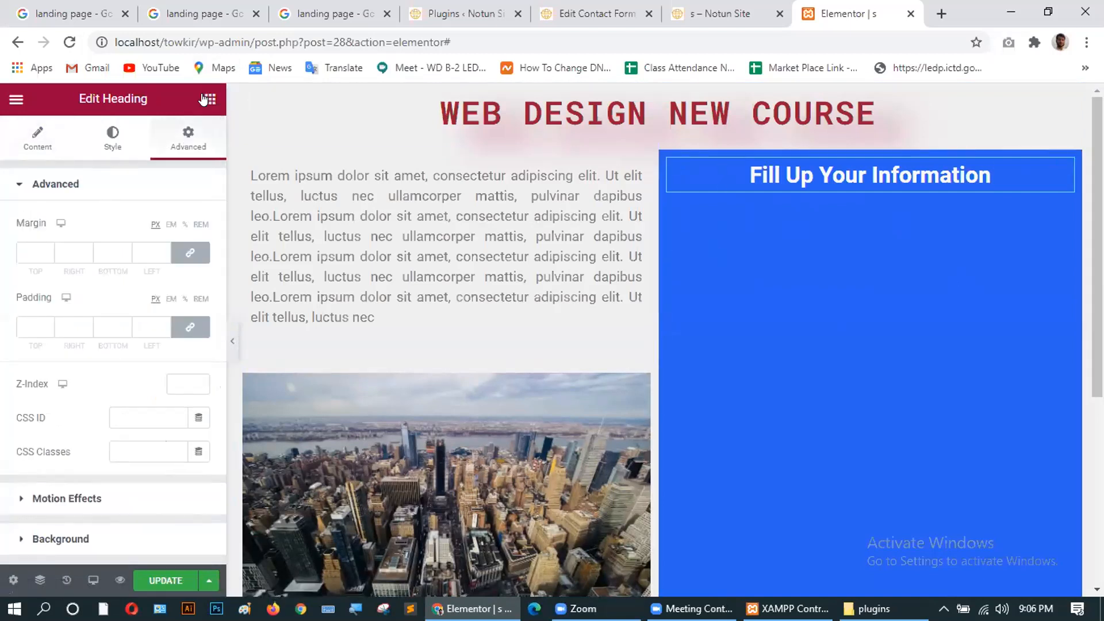
{"action": "left_click", "coordinate": [203, 100]}
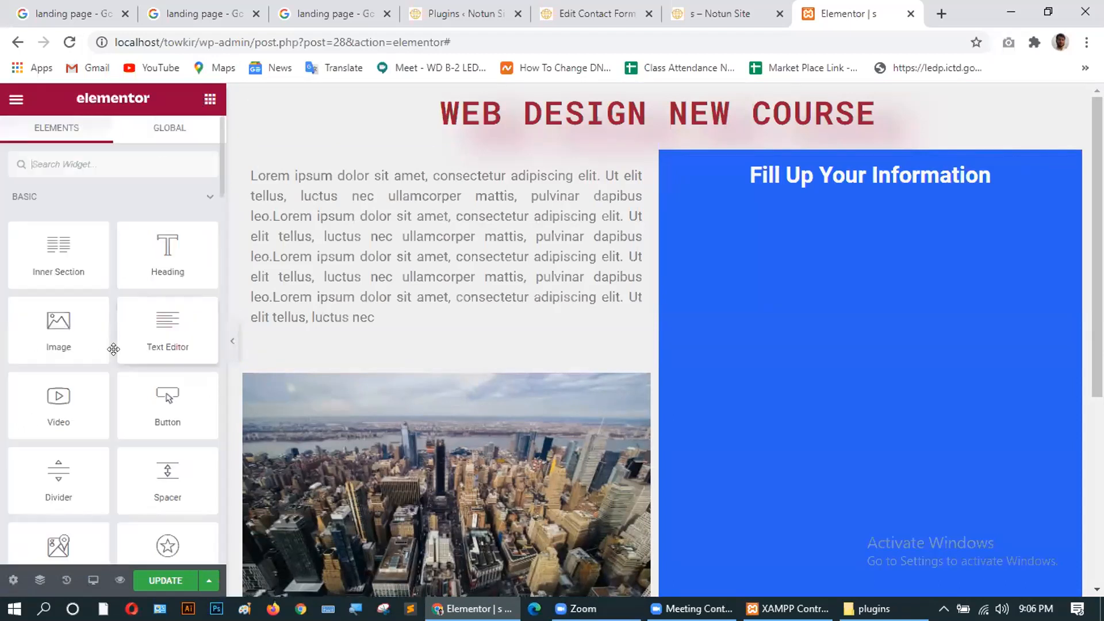
{"action": "scroll", "coordinate": [115, 357], "scroll_direction": "down", "scroll_amount": 10}
{"action": "scroll", "coordinate": [115, 359], "scroll_direction": "down", "scroll_amount": 10}
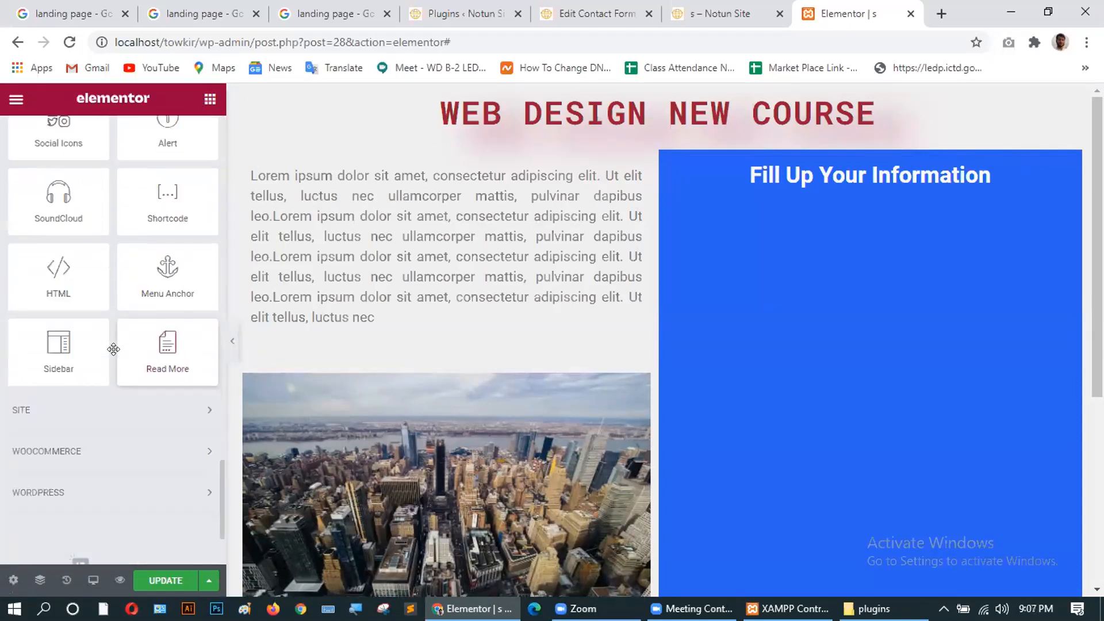
{"action": "scroll", "coordinate": [123, 345], "scroll_direction": "up", "scroll_amount": 2}
{"action": "left_click_drag", "start_coordinate": [173, 270], "coordinate": [808, 184]}
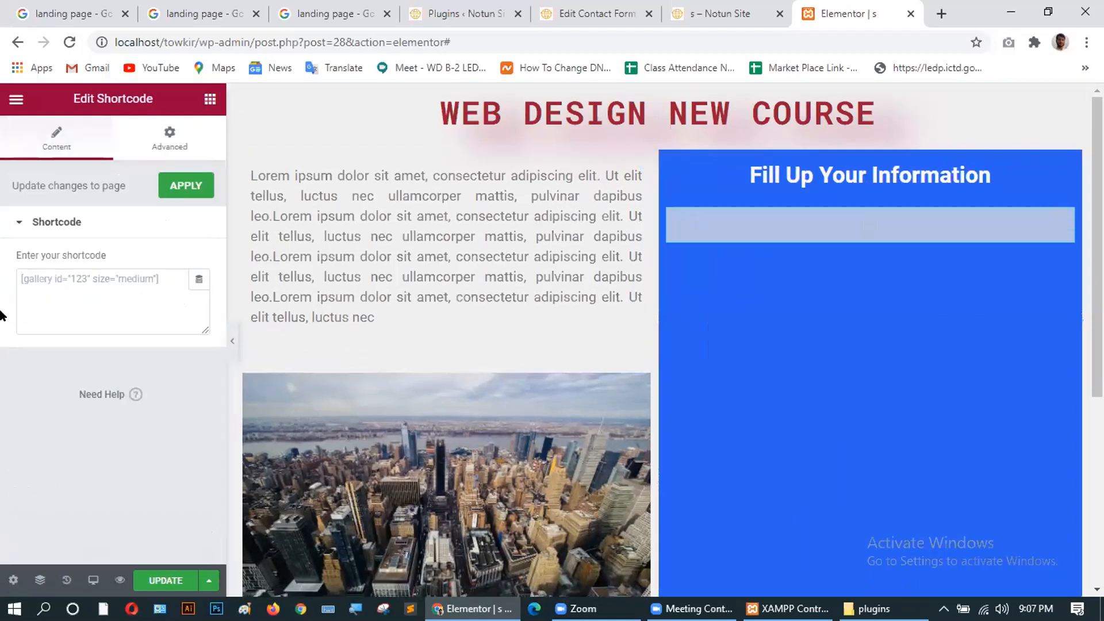
Paste [contact-form-7 id="35" title="Contact form 1"] into the Shortcode widget and apply it.
{"action": "left_click", "coordinate": [31, 280]}
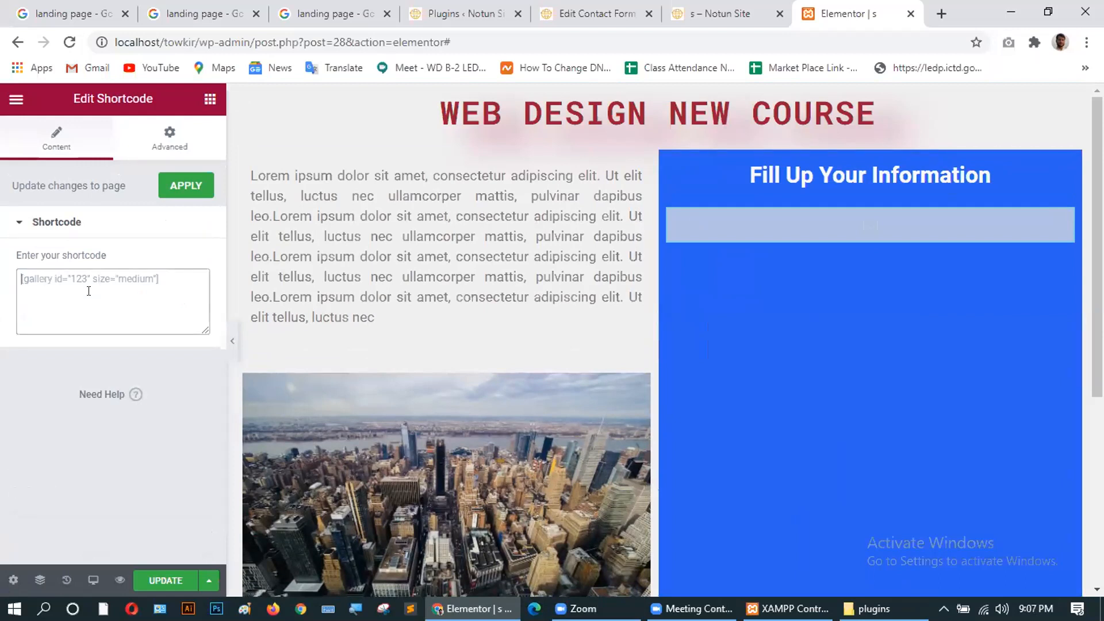
{"action": "type", "text": "[contact-form-7 id=\"35\" title=\"Contact form 1\"]"}
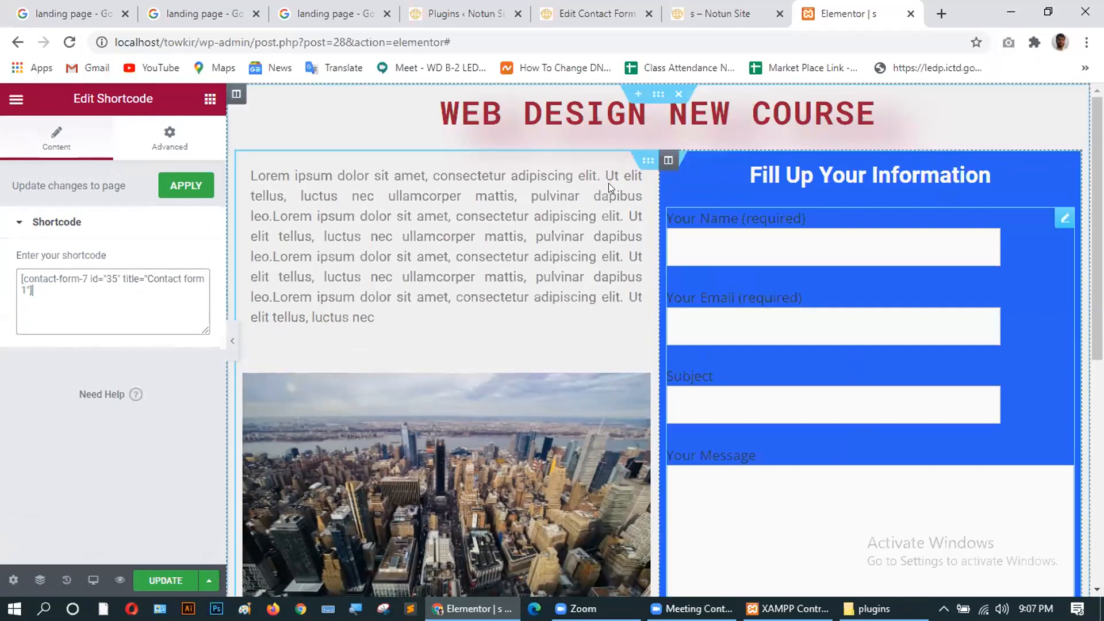
{"action": "left_click", "coordinate": [176, 190]}
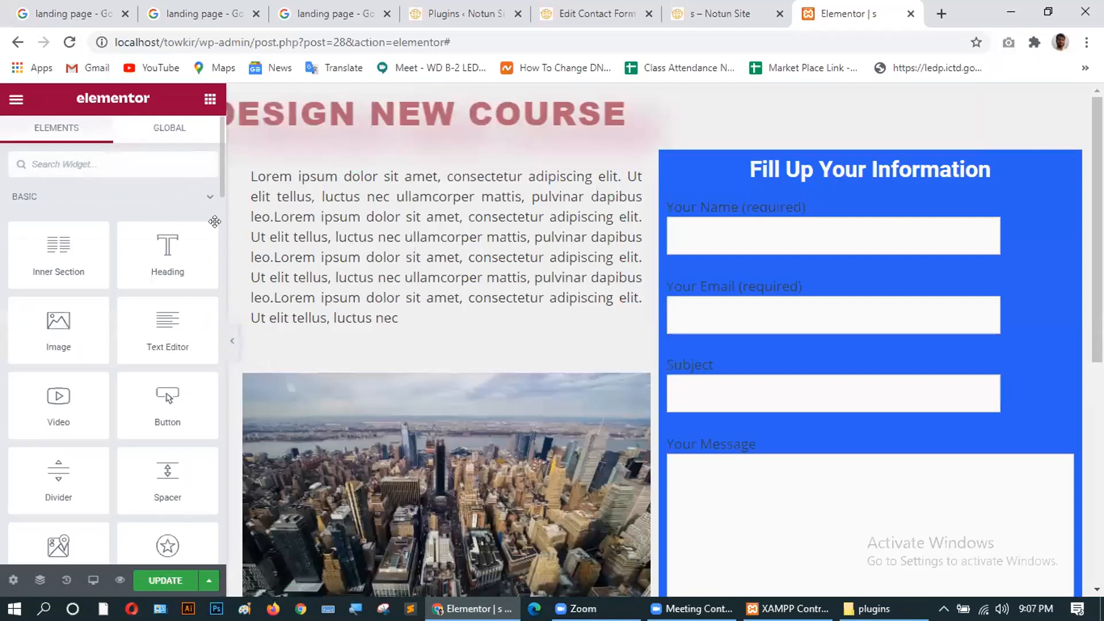
Save the landing page and scroll through the rendered contact form.
{"action": "left_click", "coordinate": [154, 582]}
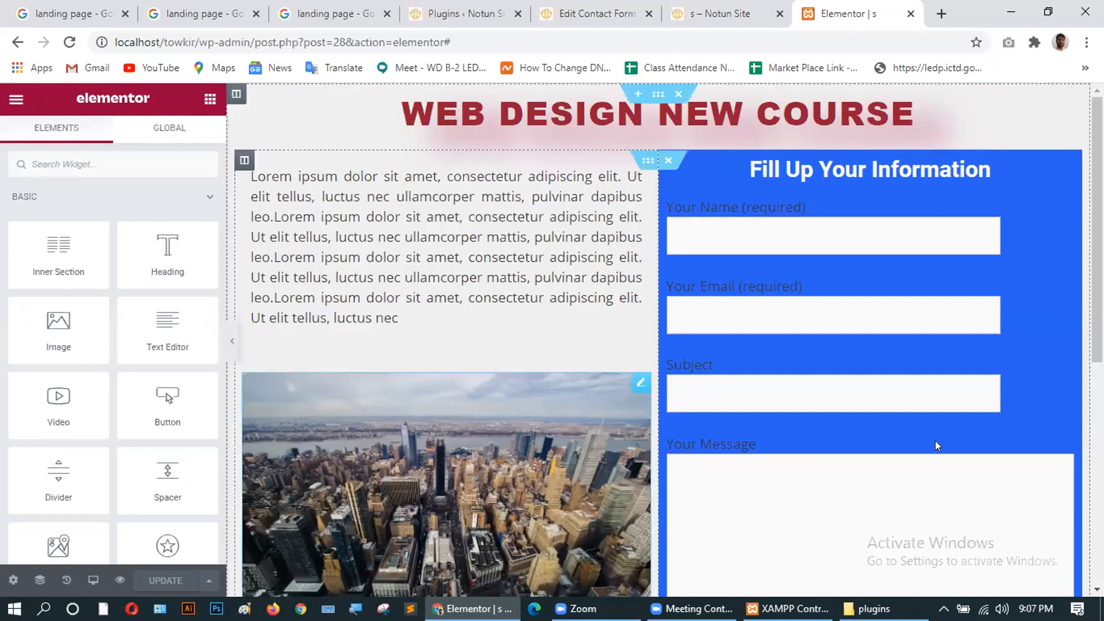
{"action": "scroll", "coordinate": [675, 463], "scroll_direction": "down", "scroll_amount": 7}
{"action": "scroll", "coordinate": [674, 463], "scroll_direction": "down", "scroll_amount": 1}
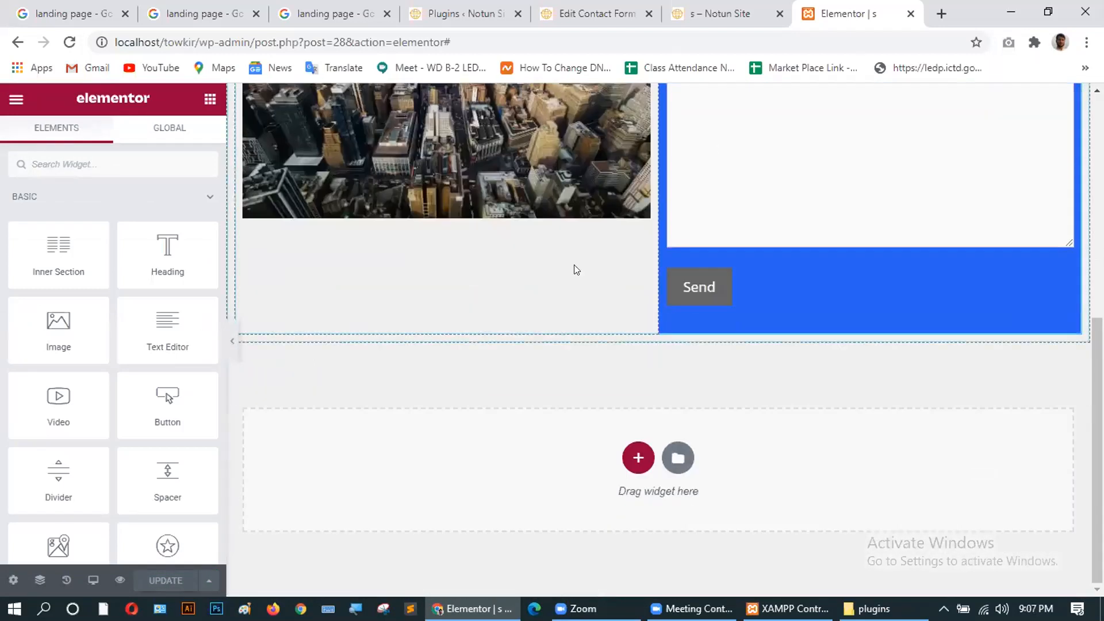
{"action": "scroll", "coordinate": [755, 263], "scroll_direction": "up", "scroll_amount": 4}
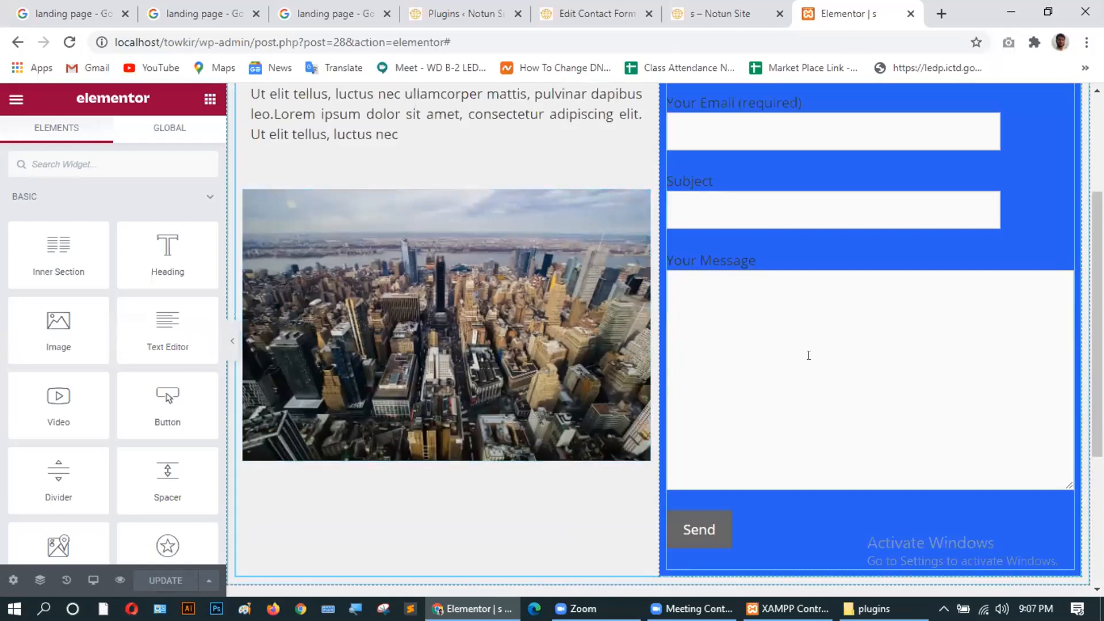
Open the context menu of the Contact Form 7 shortcode widget.
{"action": "scroll", "coordinate": [809, 354], "scroll_direction": "down", "scroll_amount": 4}
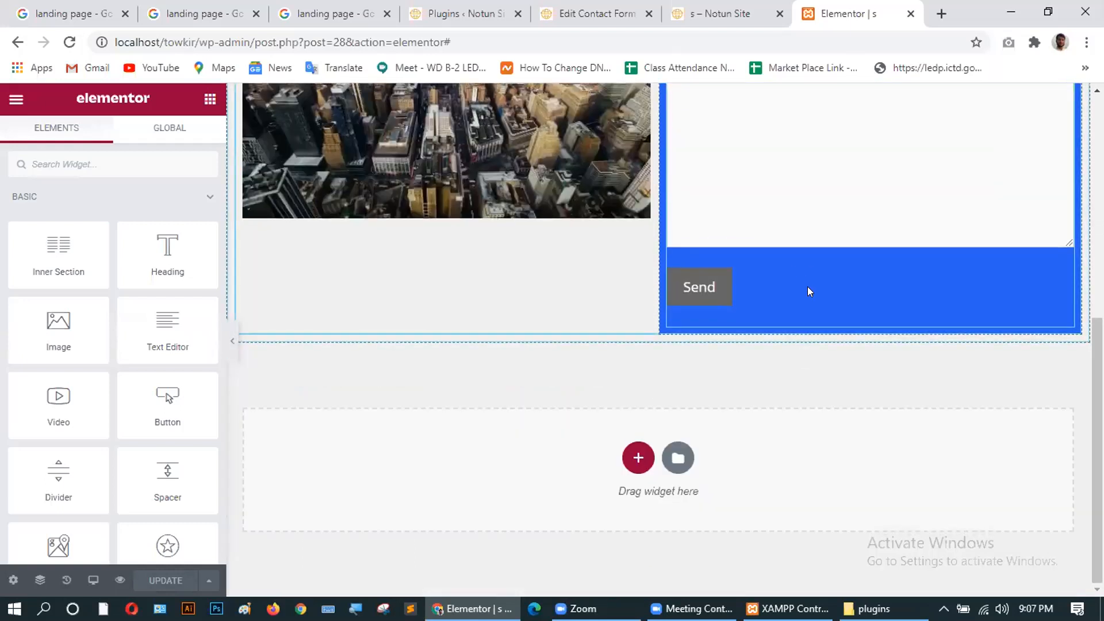
{"action": "scroll", "coordinate": [808, 286], "scroll_direction": "up", "scroll_amount": 6}
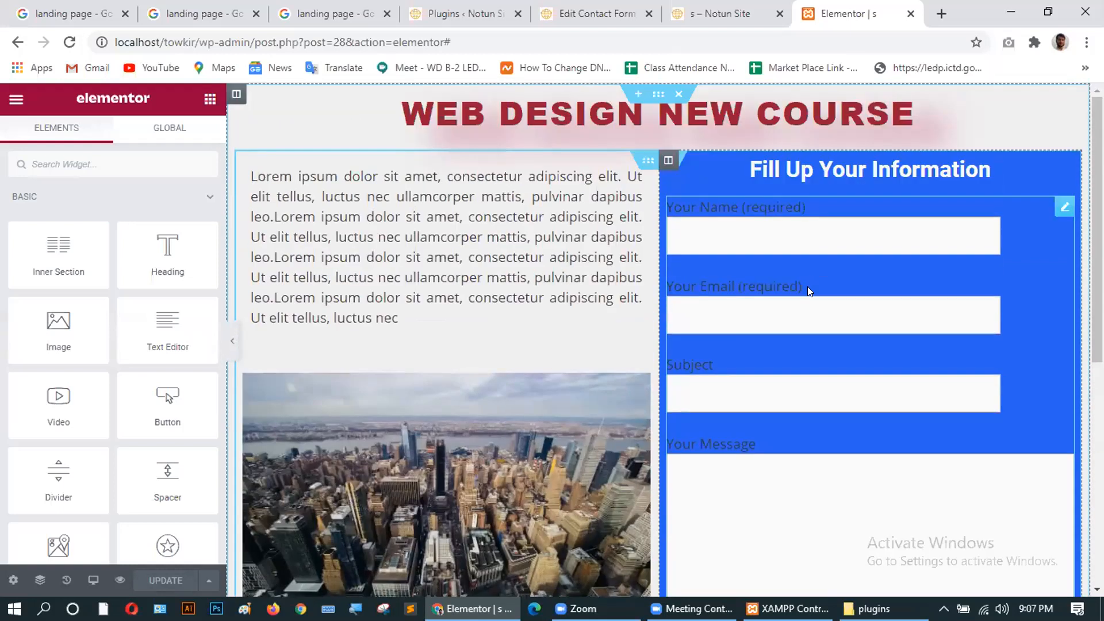
{"action": "scroll", "coordinate": [837, 305], "scroll_direction": "down", "scroll_amount": 5}
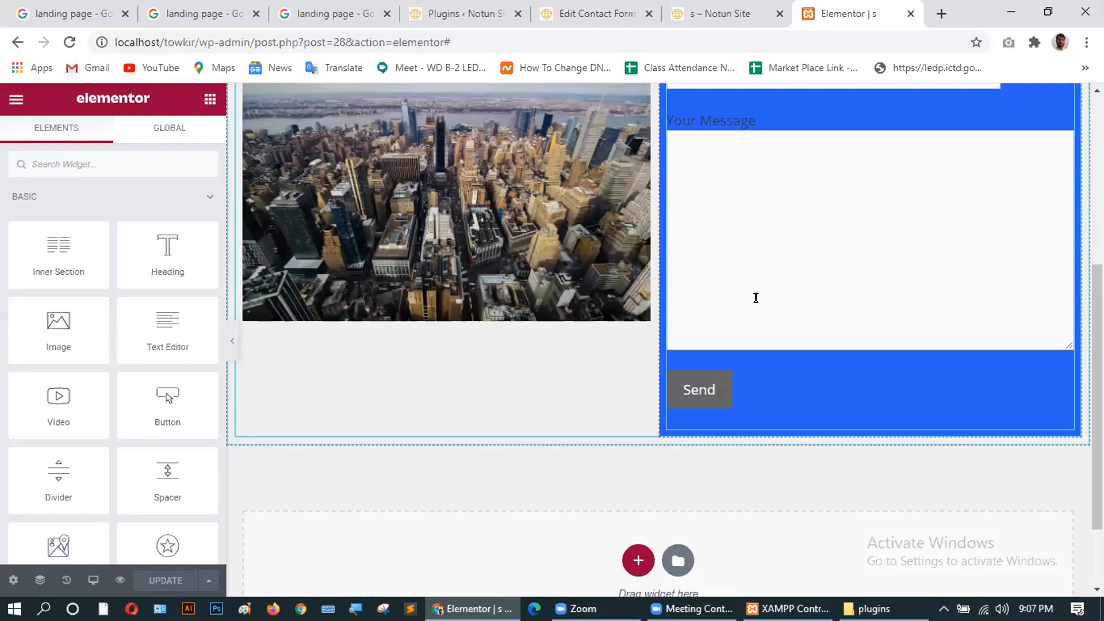
{"action": "right_click", "coordinate": [756, 303]}
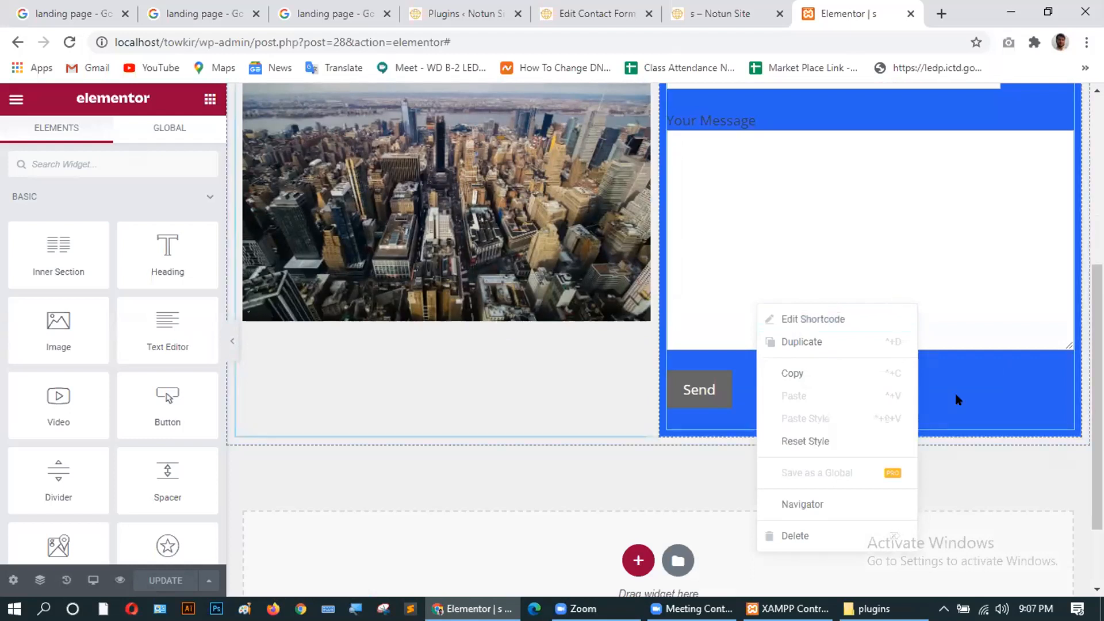
{"action": "scroll", "coordinate": [951, 394], "scroll_direction": "up", "scroll_amount": 5}
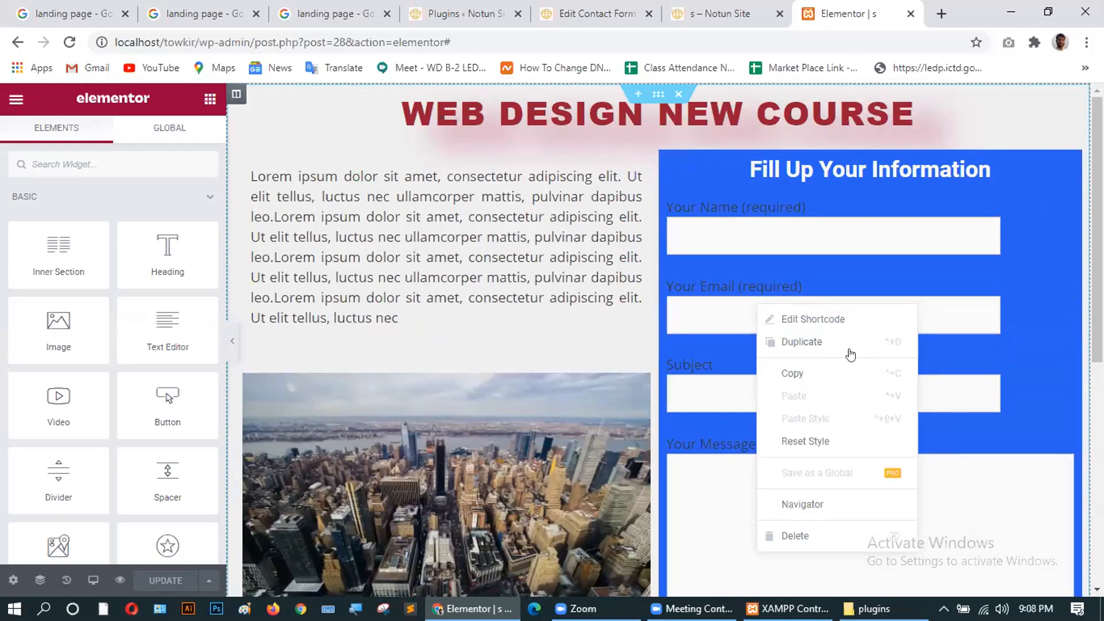
Open the contact form widget's Edit Shortcode settings.
{"action": "left_click", "coordinate": [1021, 264]}
{"action": "scroll", "coordinate": [862, 316], "scroll_direction": "down", "scroll_amount": 7}
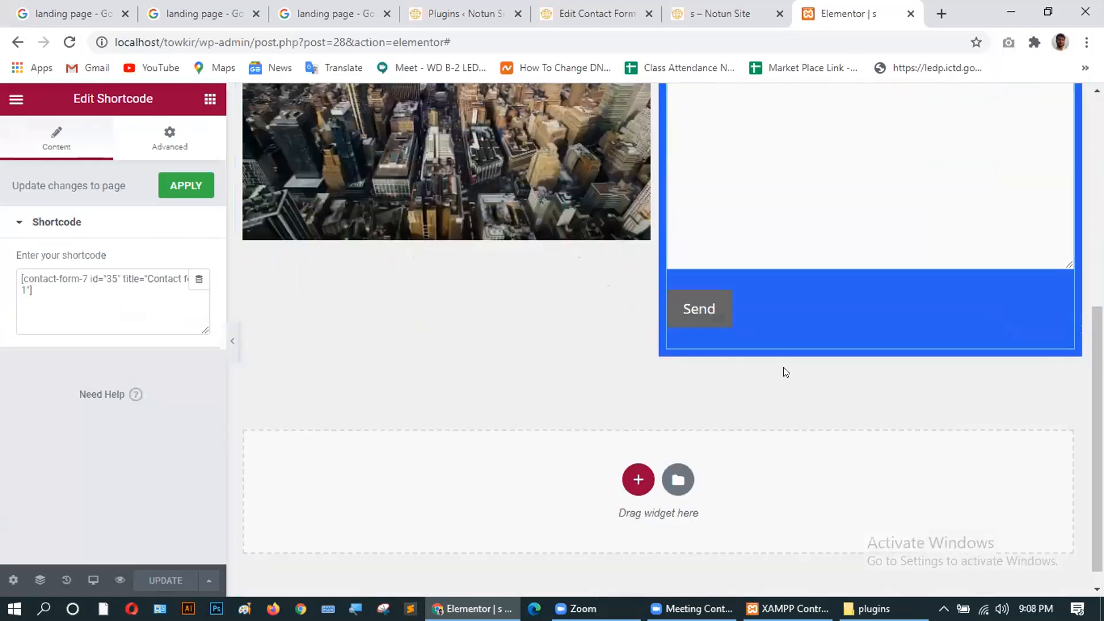
{"action": "right_click", "coordinate": [831, 312]}
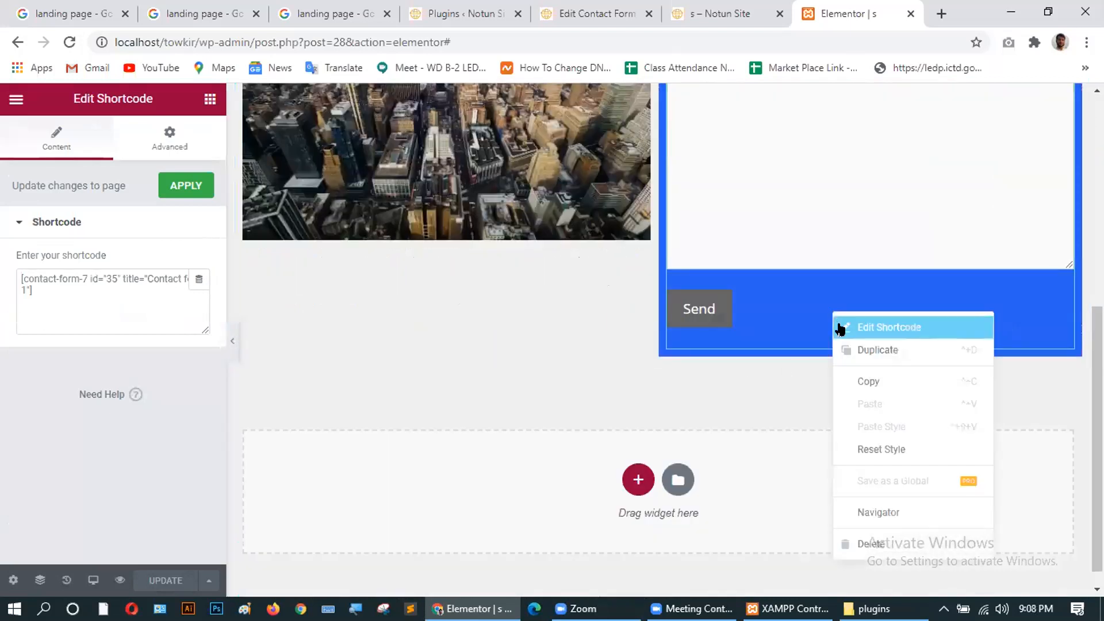
{"action": "left_click", "coordinate": [841, 327]}
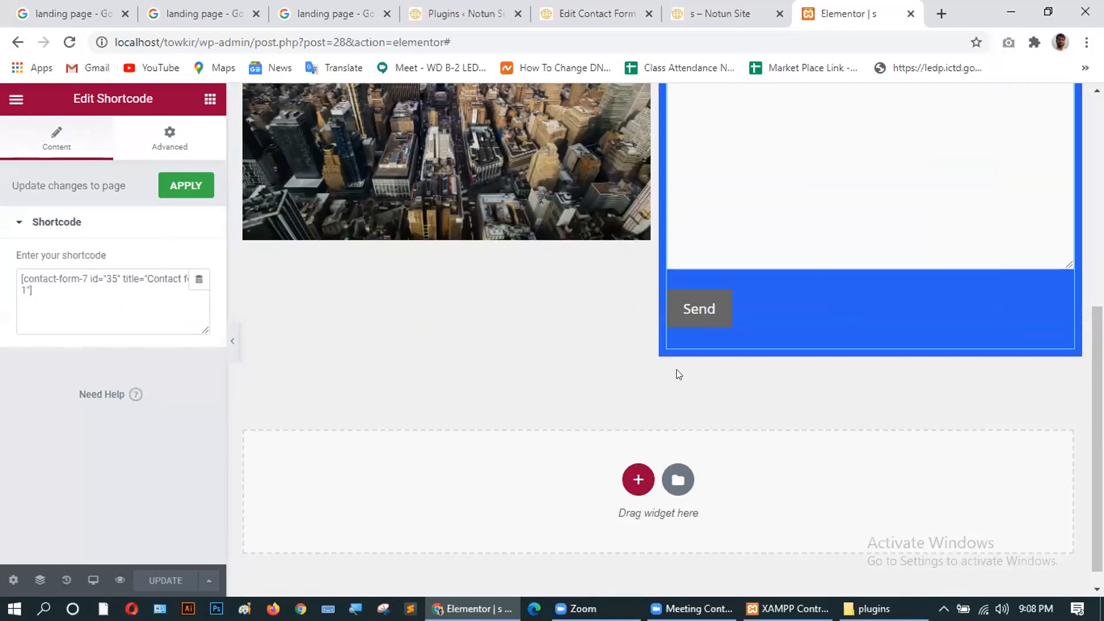
{"action": "scroll", "coordinate": [759, 355], "scroll_direction": "up", "scroll_amount": 3}
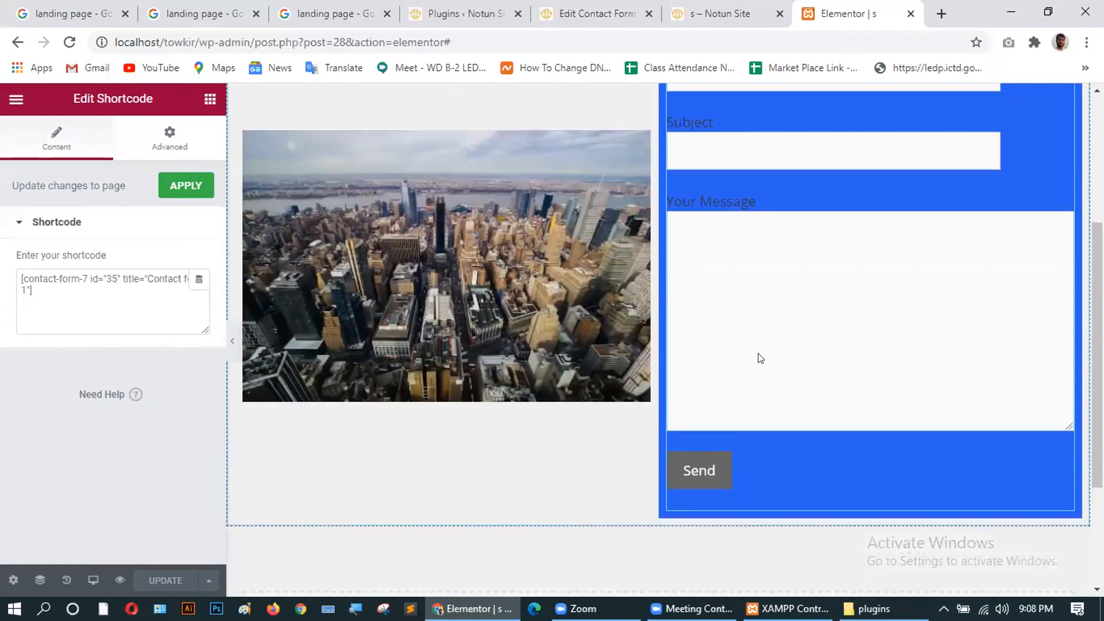
{"action": "scroll", "coordinate": [759, 356], "scroll_direction": "up", "scroll_amount": 4}
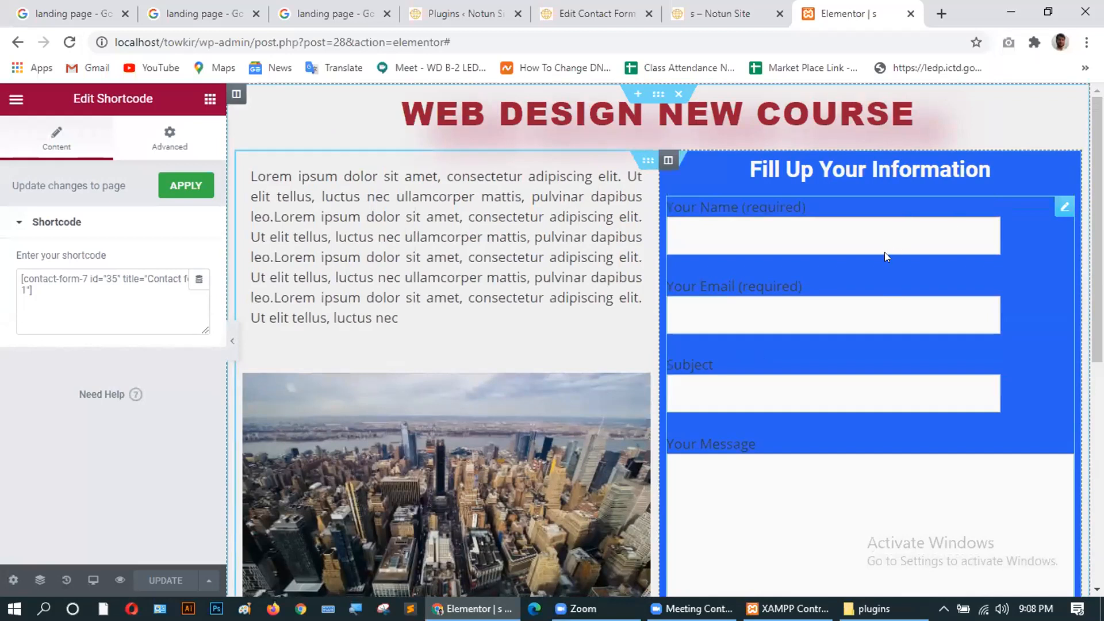
Reselect the contact form, dismiss the right-click tip, and reopen its shortcode settings.
{"action": "left_click", "coordinate": [1064, 208]}
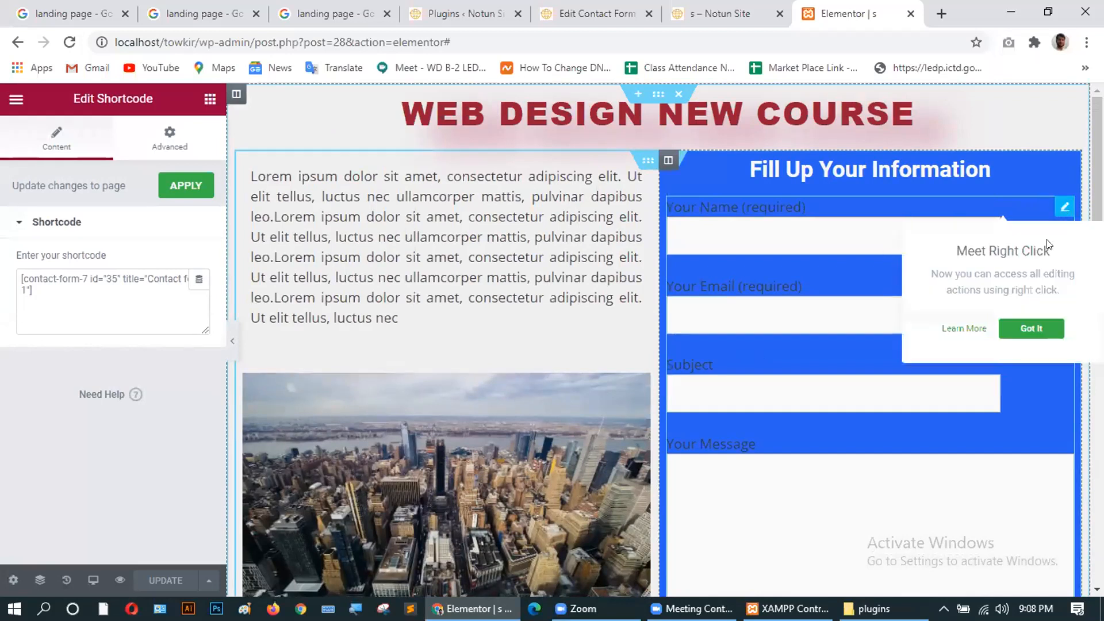
{"action": "left_click", "coordinate": [820, 423]}
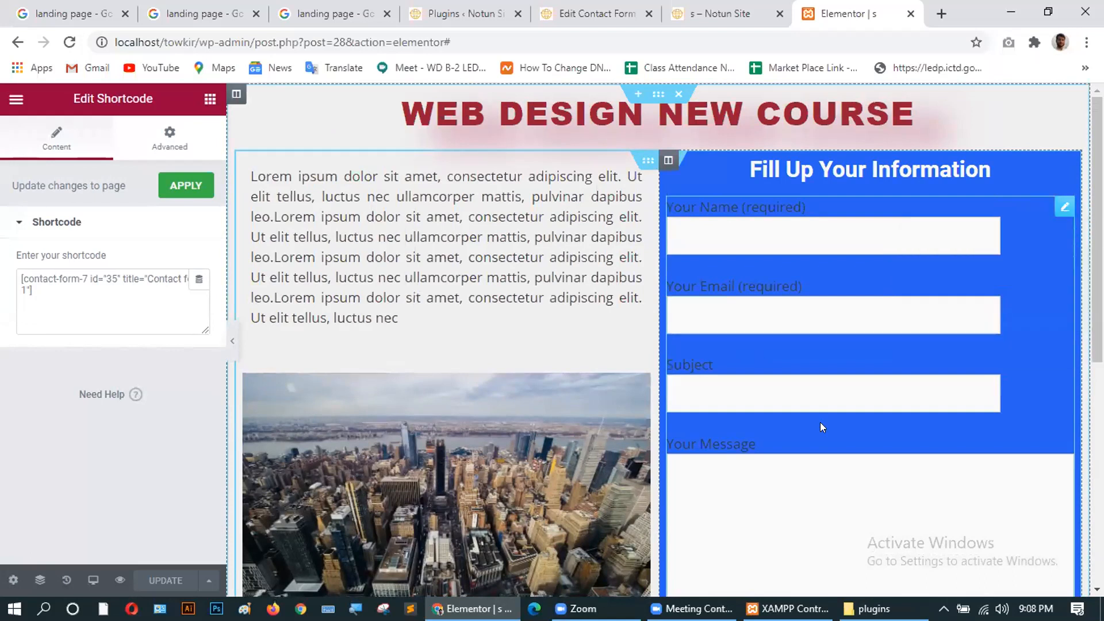
{"action": "left_click", "coordinate": [1057, 208]}
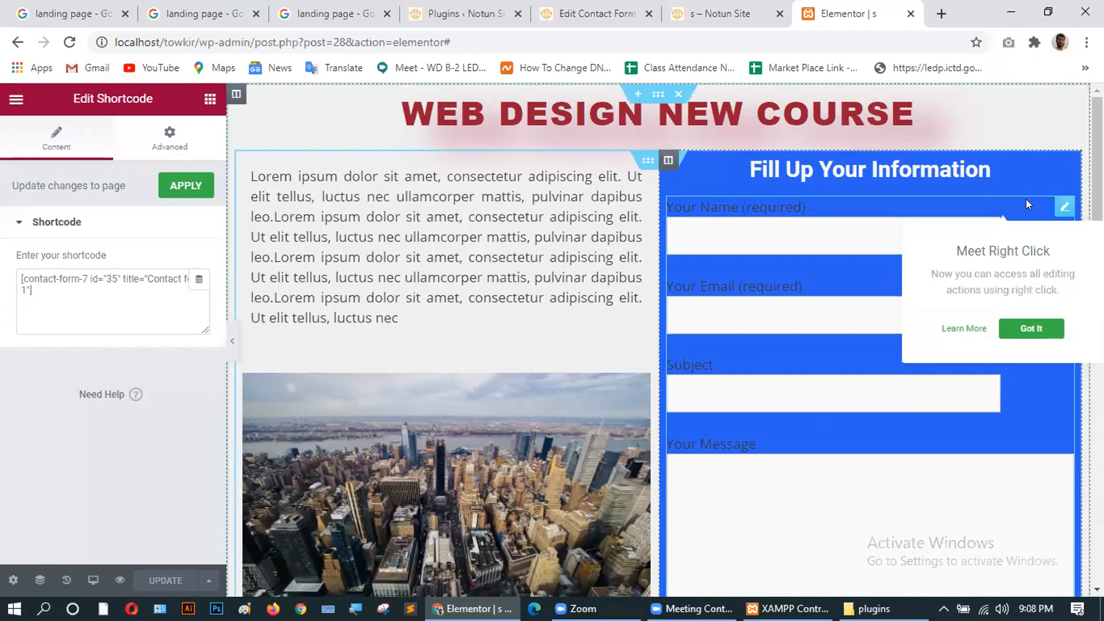
{"action": "right_click", "coordinate": [856, 434]}
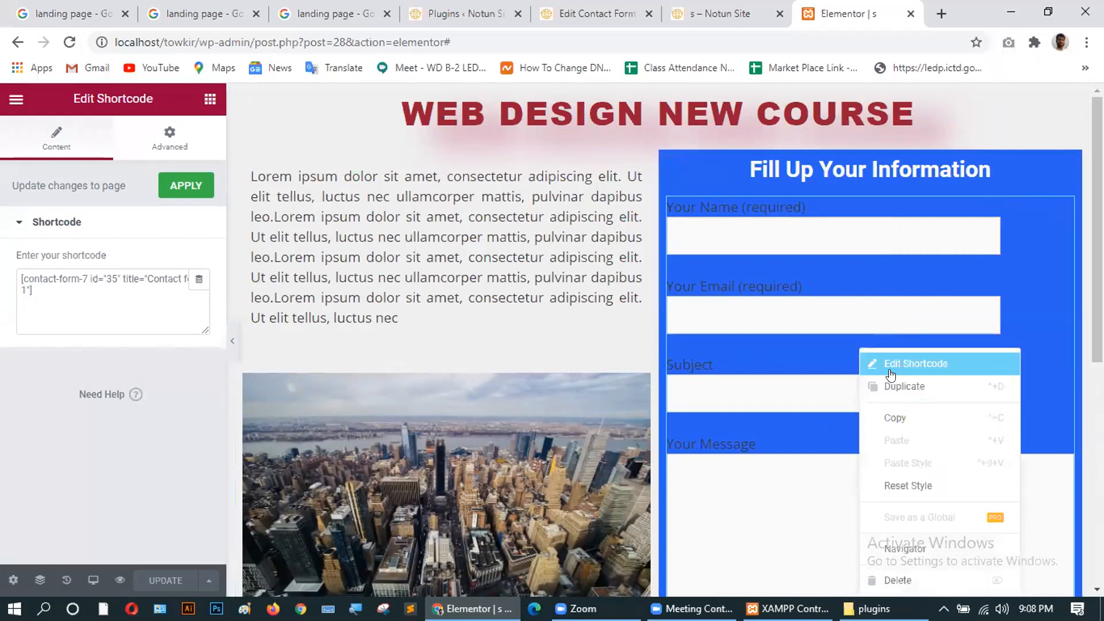
{"action": "left_click", "coordinate": [874, 418]}
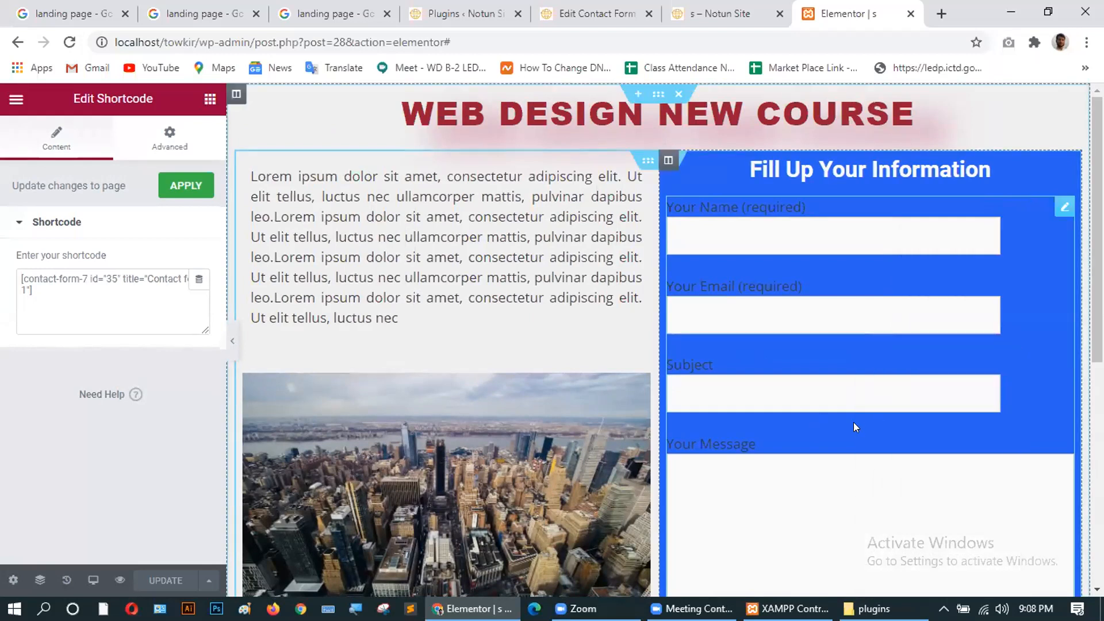
{"action": "right_click", "coordinate": [853, 422]}
{"action": "left_click", "coordinate": [819, 435]}
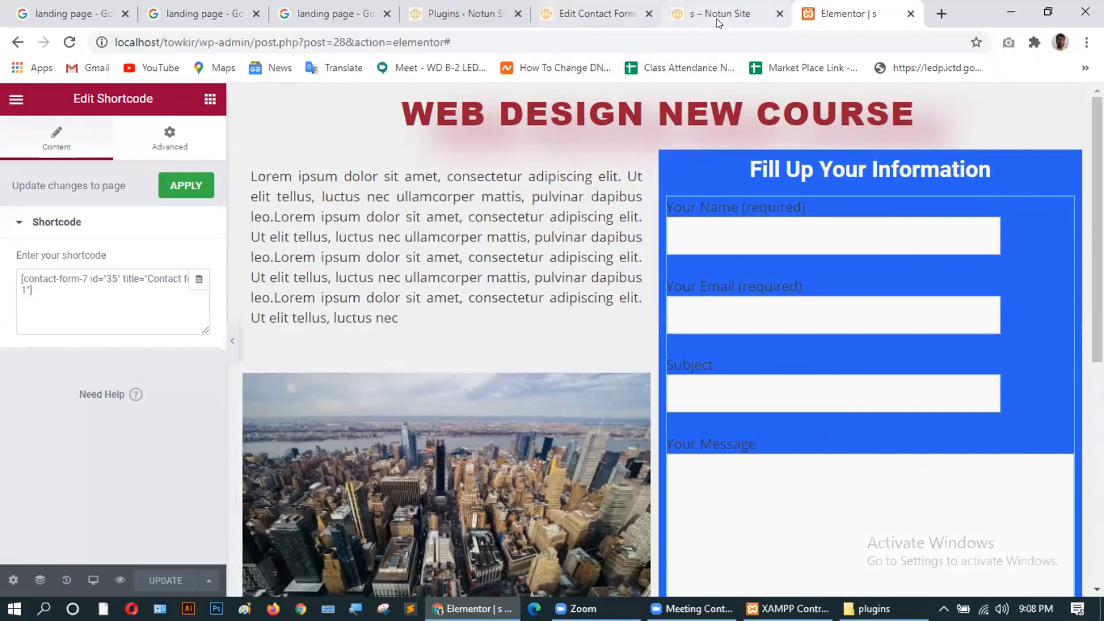
Open the blue column's Edit Column settings on the Advanced tab to view margin and padding.
{"action": "scroll", "coordinate": [833, 436], "scroll_direction": "down", "scroll_amount": 4}
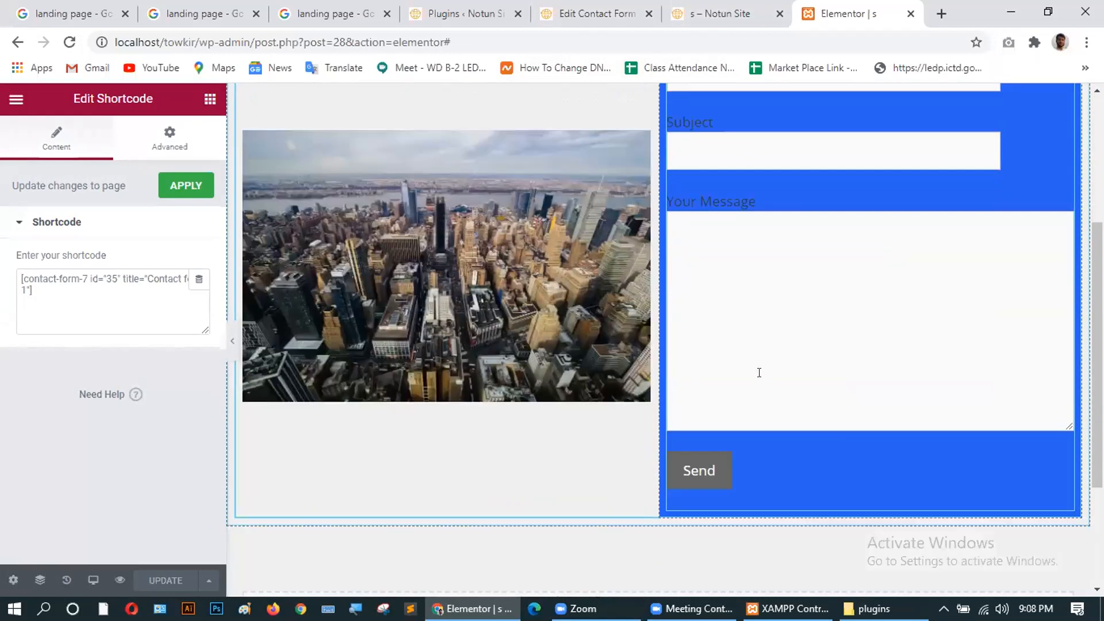
{"action": "scroll", "coordinate": [823, 459], "scroll_direction": "up", "scroll_amount": 4}
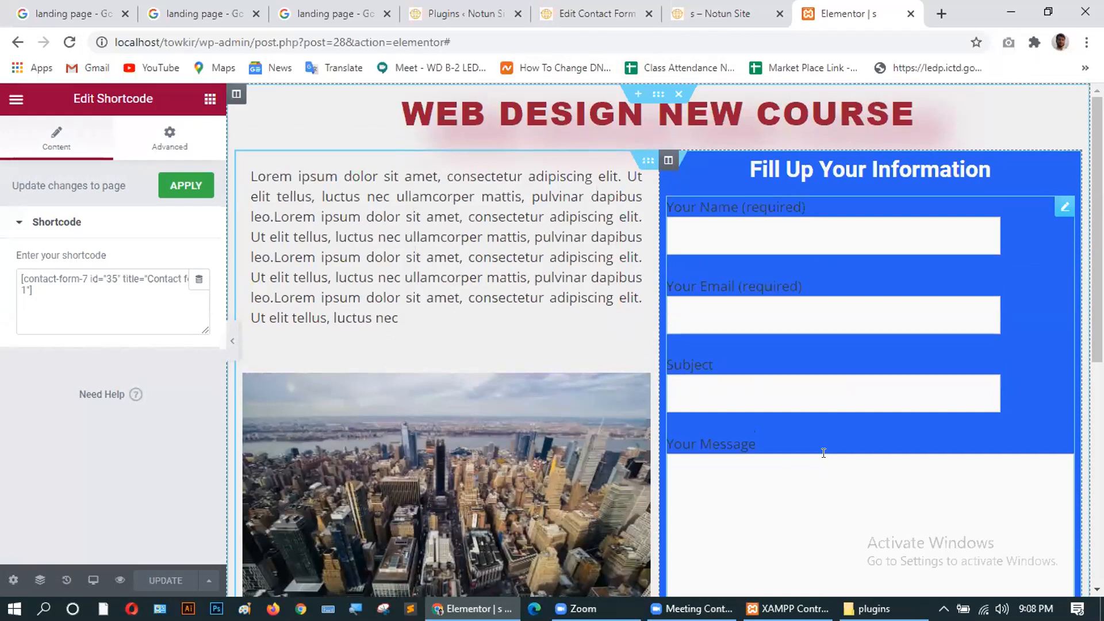
{"action": "scroll", "coordinate": [823, 452], "scroll_direction": "down", "scroll_amount": 1}
{"action": "scroll", "coordinate": [704, 389], "scroll_direction": "down", "scroll_amount": 5}
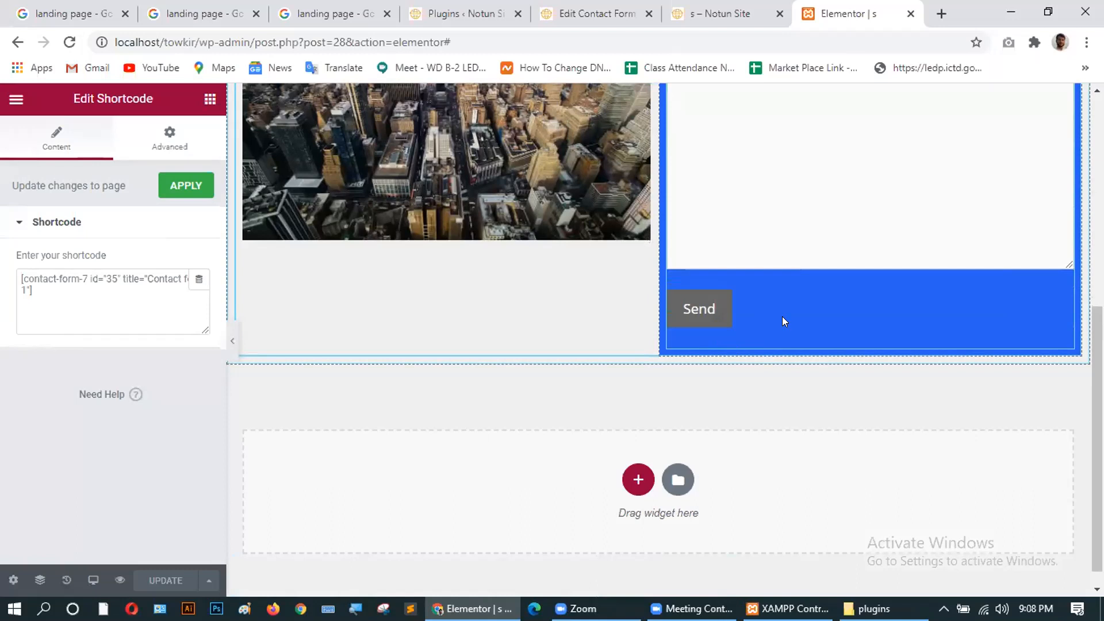
{"action": "scroll", "coordinate": [783, 319], "scroll_direction": "up", "scroll_amount": 6}
{"action": "scroll", "coordinate": [784, 321], "scroll_direction": "down", "scroll_amount": 5}
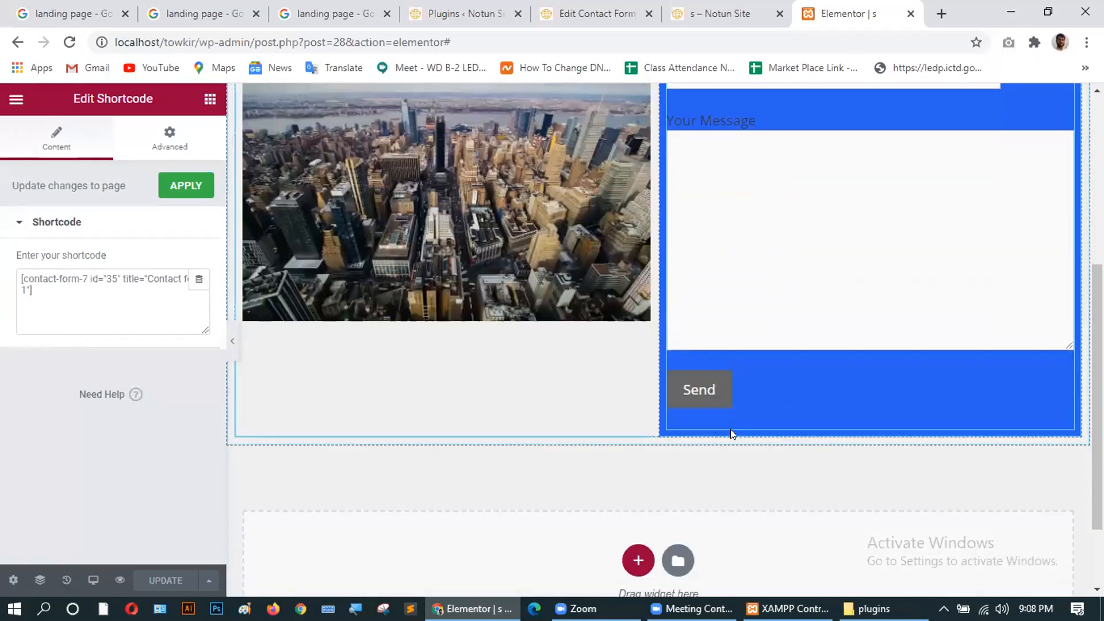
{"action": "scroll", "coordinate": [607, 301], "scroll_direction": "up", "scroll_amount": 4}
{"action": "scroll", "coordinate": [732, 351], "scroll_direction": "down", "scroll_amount": 4}
{"action": "scroll", "coordinate": [791, 390], "scroll_direction": "up", "scroll_amount": 5}
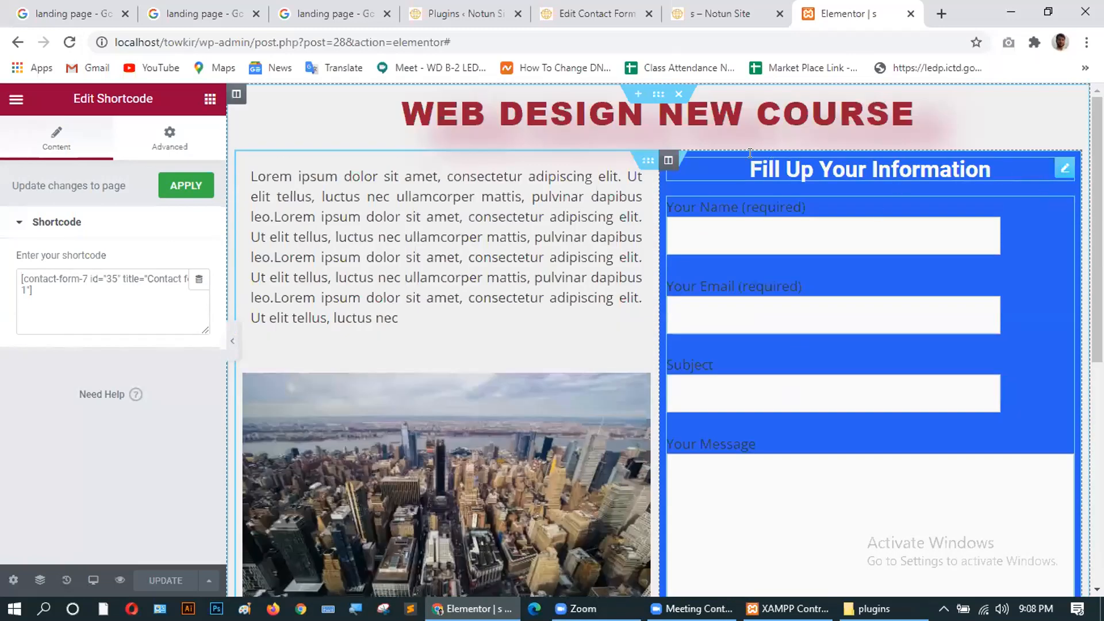
{"action": "right_click", "coordinate": [706, 184]}
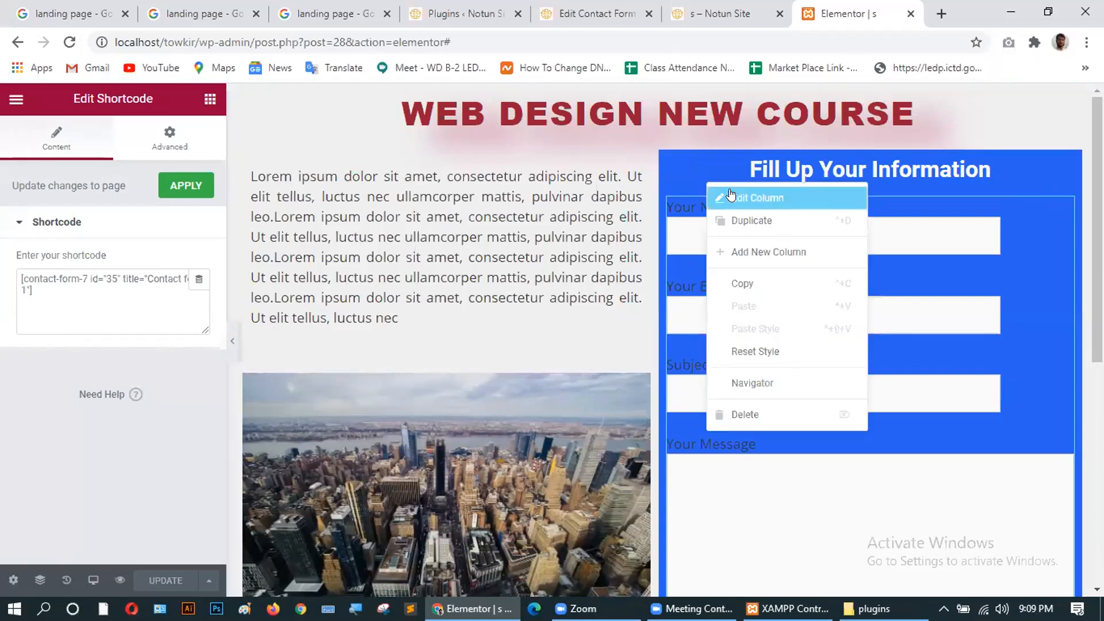
{"action": "left_click", "coordinate": [730, 190]}
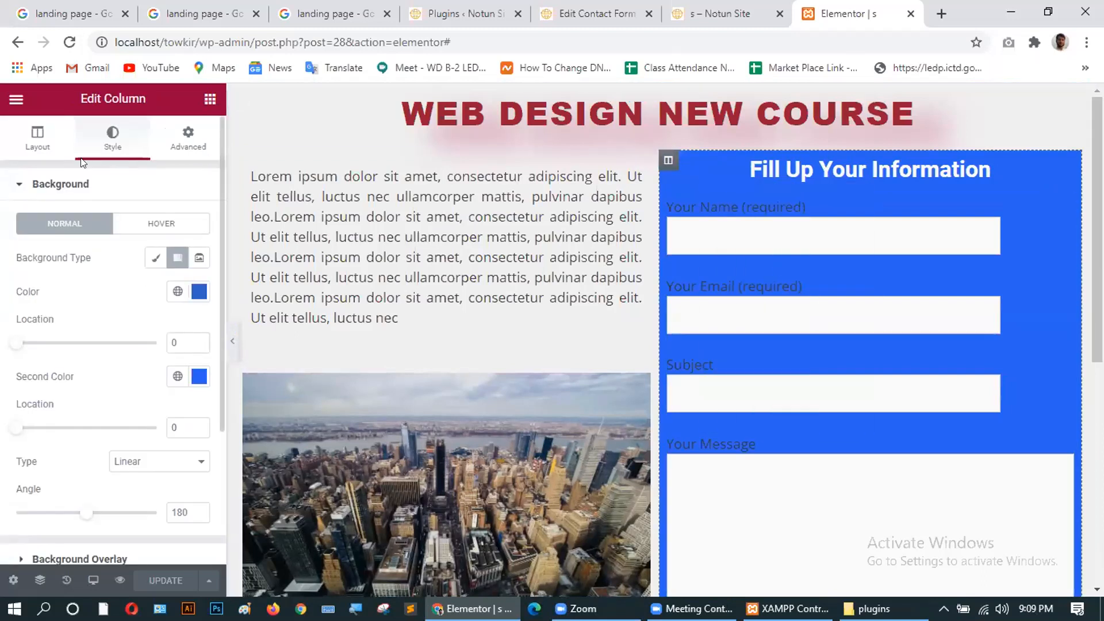
{"action": "left_click", "coordinate": [188, 142]}
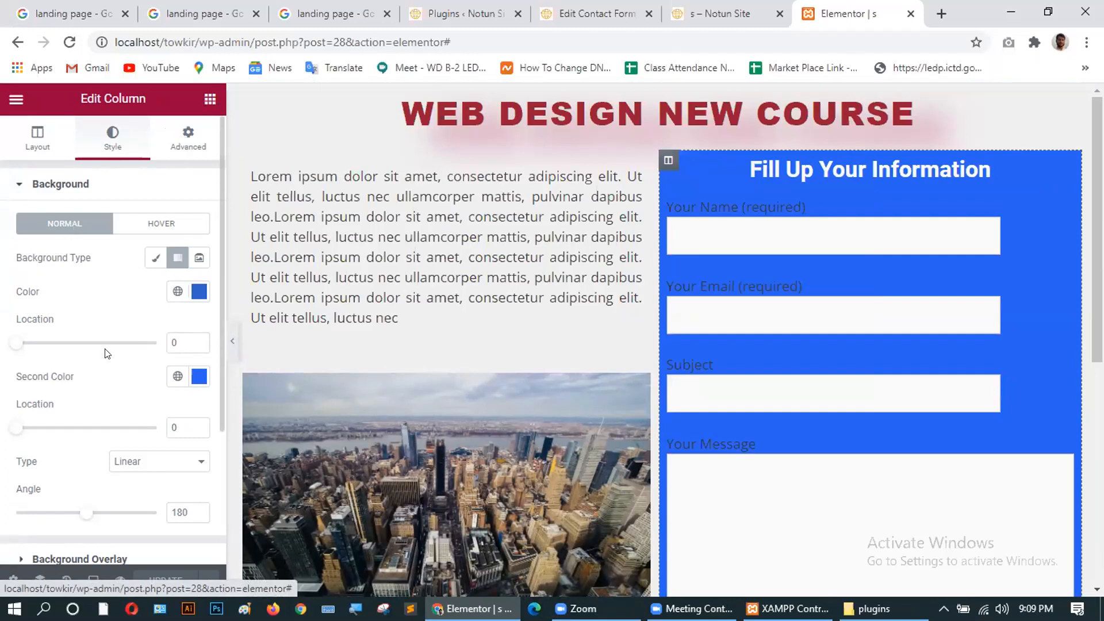
{"action": "scroll", "coordinate": [97, 385], "scroll_direction": "down", "scroll_amount": 3}
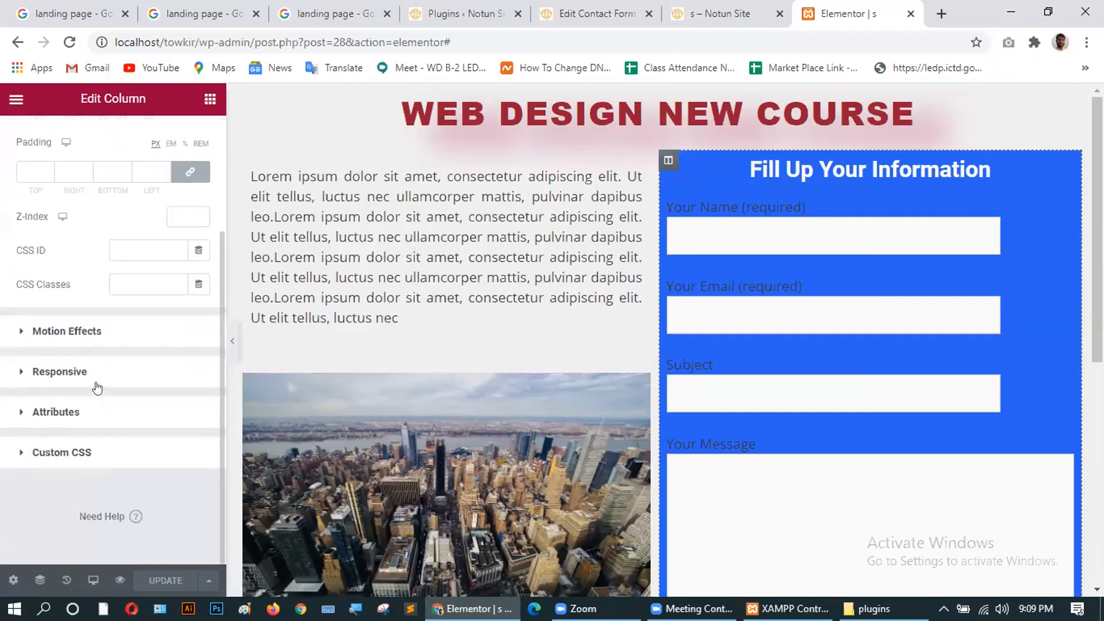
{"action": "scroll", "coordinate": [97, 388], "scroll_direction": "up", "scroll_amount": 3}
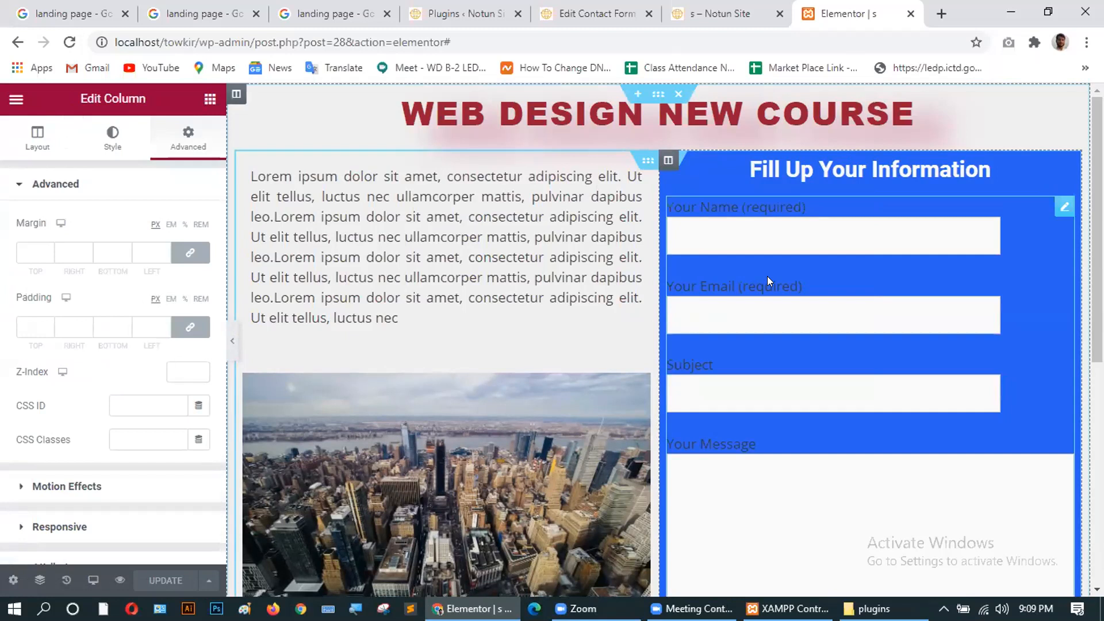
{"action": "scroll", "coordinate": [808, 353], "scroll_direction": "down", "scroll_amount": 5}
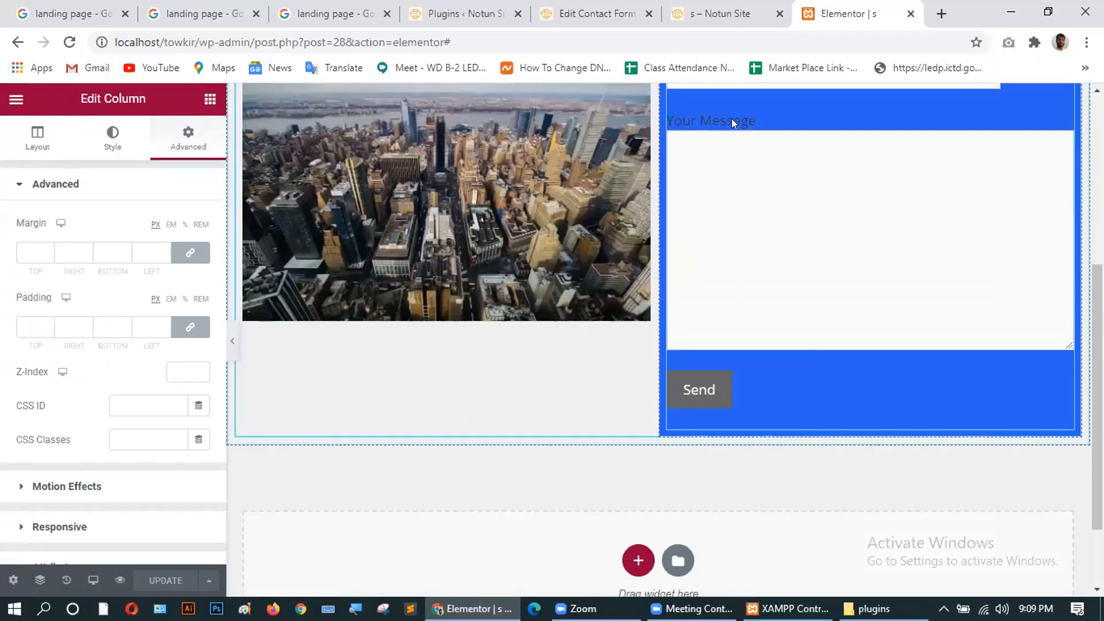
Delete the Your Message label block from Contact form 1's template and save the form.
{"action": "left_click", "coordinate": [583, 12]}
{"action": "scroll", "coordinate": [243, 306], "scroll_direction": "down", "scroll_amount": 4}
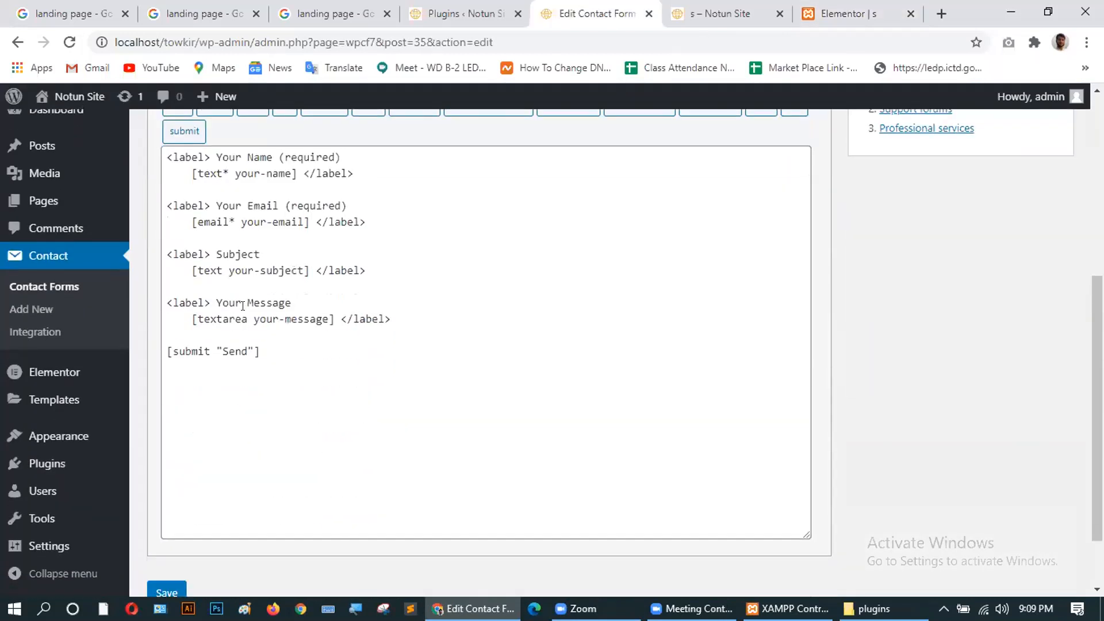
{"action": "left_click_drag", "start_coordinate": [389, 320], "coordinate": [166, 303]}
{"action": "key", "text": "BackSpace"}
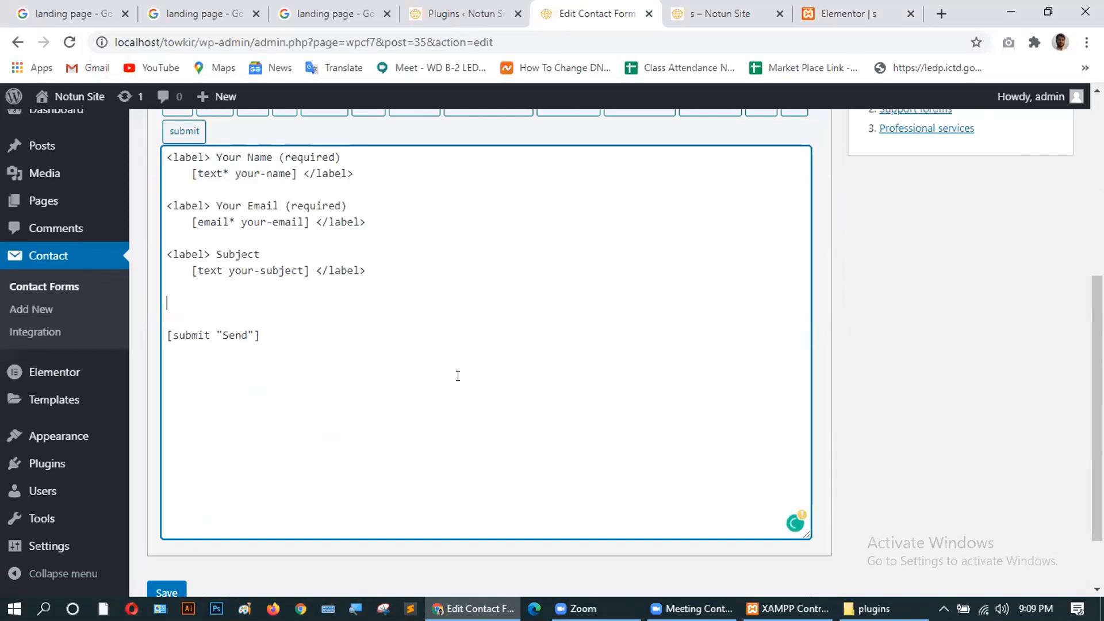
{"action": "scroll", "coordinate": [226, 412], "scroll_direction": "down", "scroll_amount": 2}
{"action": "left_click", "coordinate": [162, 511]}
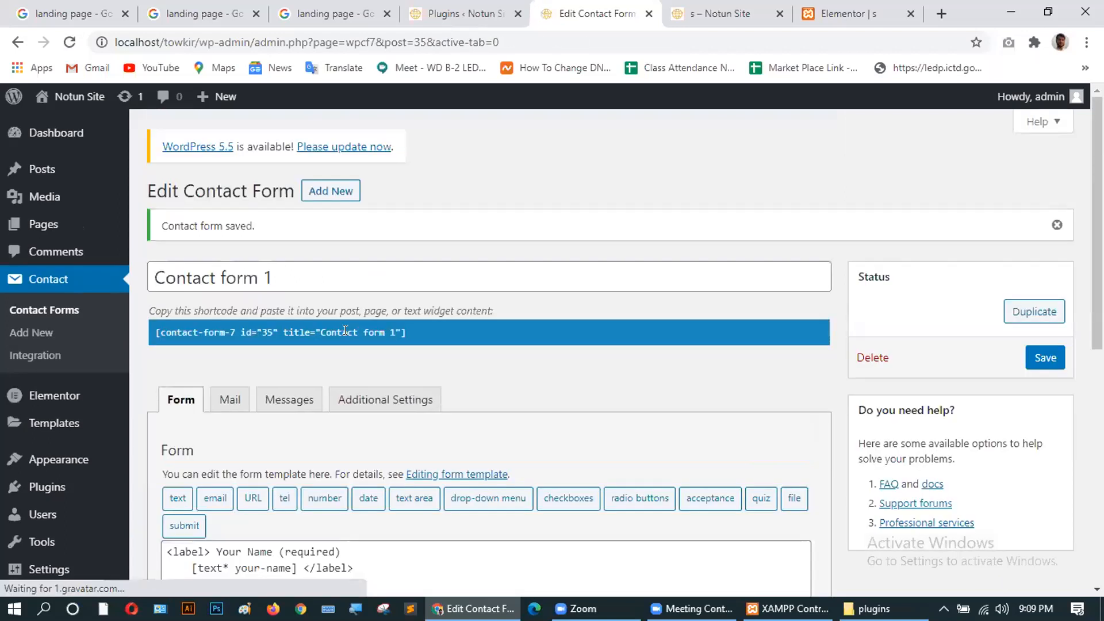
{"action": "left_click", "coordinate": [346, 330]}
{"action": "mouse_move", "coordinate": [345, 330]}
{"action": "left_mouse_down"}
{"action": "mouse_move", "coordinate": [159, 323]}
{"action": "mouse_move", "coordinate": [337, 332]}
{"action": "left_mouse_up"}
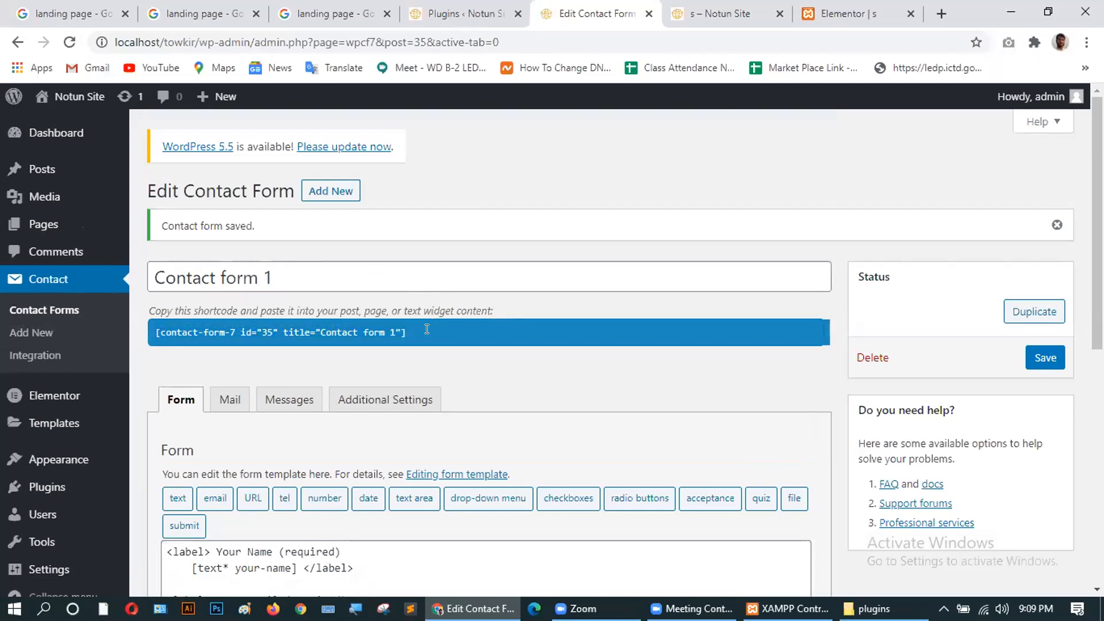
Reload the live landing page and confirm the form has only Name, Email, Subject and Send.
{"action": "left_click", "coordinate": [691, 17]}
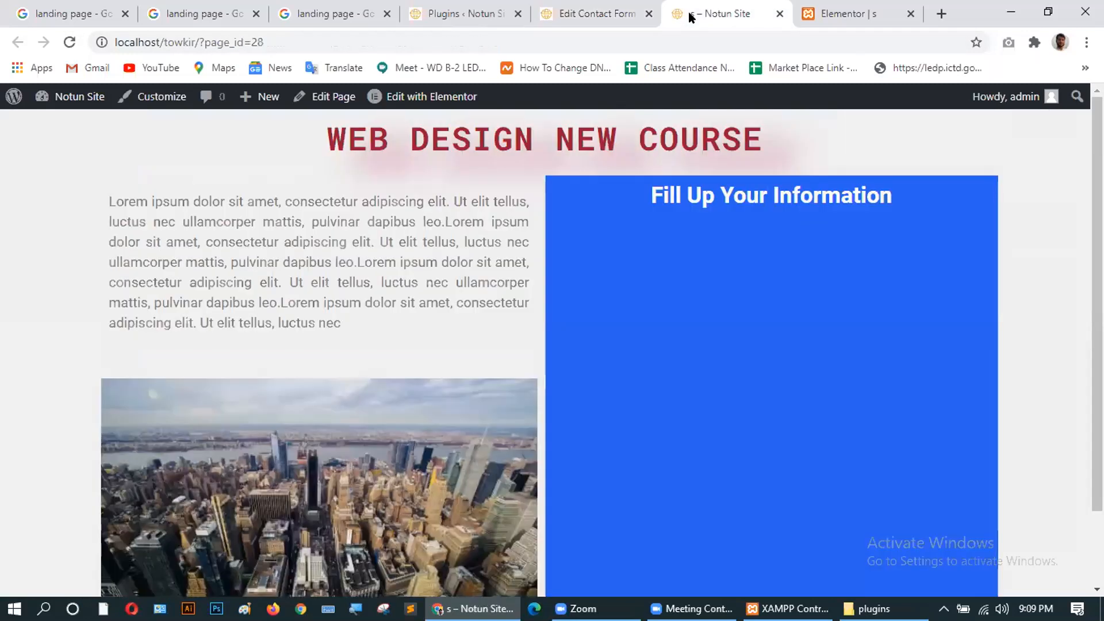
{"action": "left_click", "coordinate": [69, 42]}
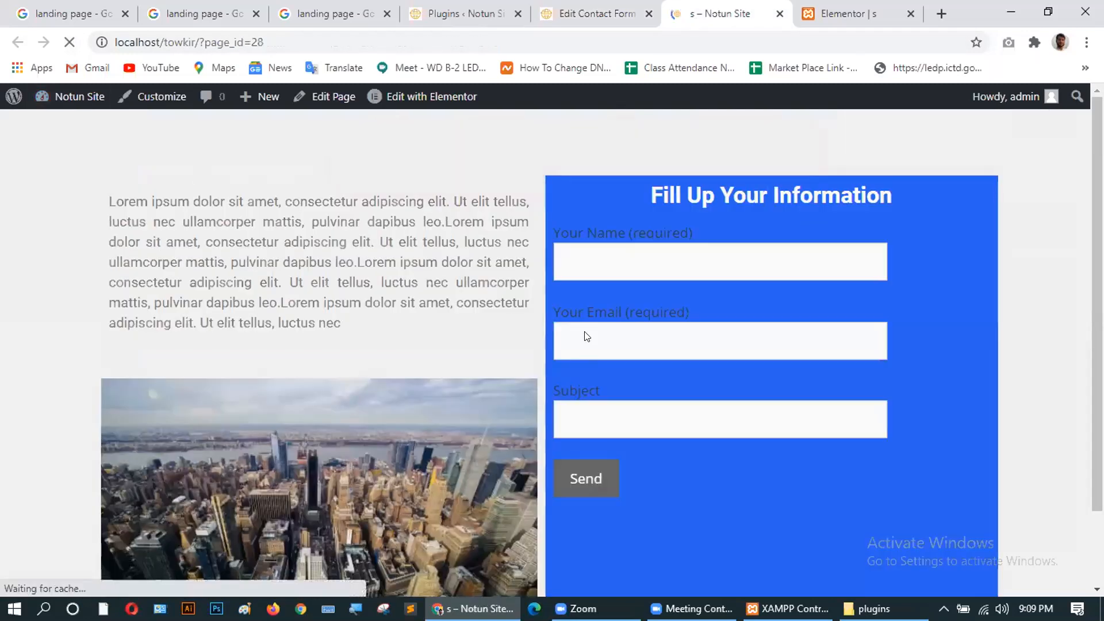
{"action": "scroll", "coordinate": [682, 406], "scroll_direction": "down", "scroll_amount": 1}
{"action": "scroll", "coordinate": [682, 406], "scroll_direction": "down", "scroll_amount": 1}
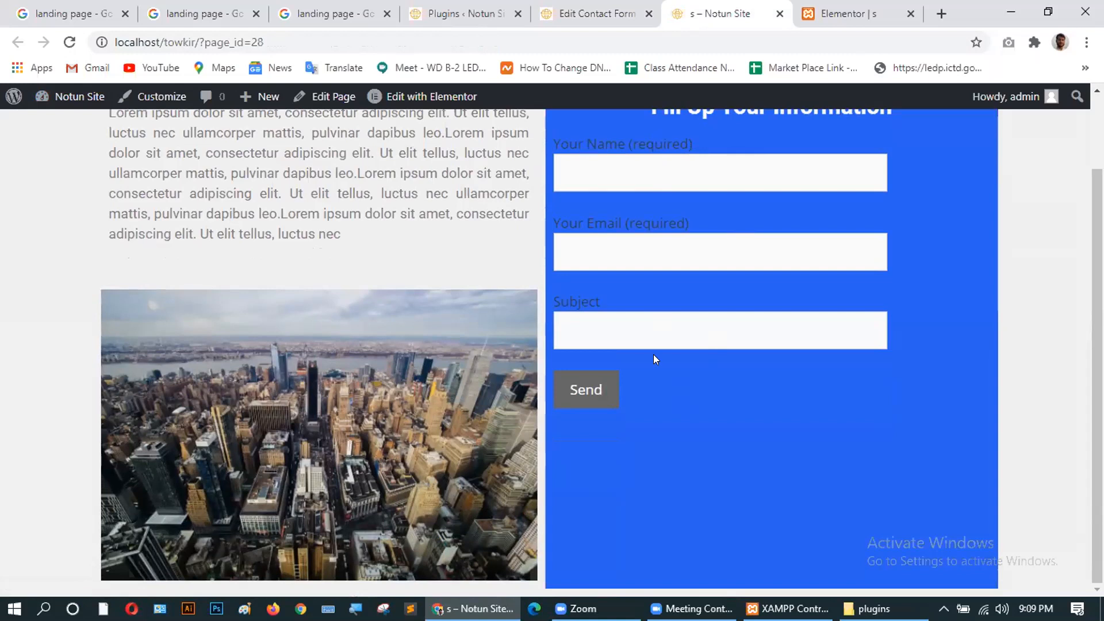
{"action": "scroll", "coordinate": [603, 444], "scroll_direction": "up", "scroll_amount": 1}
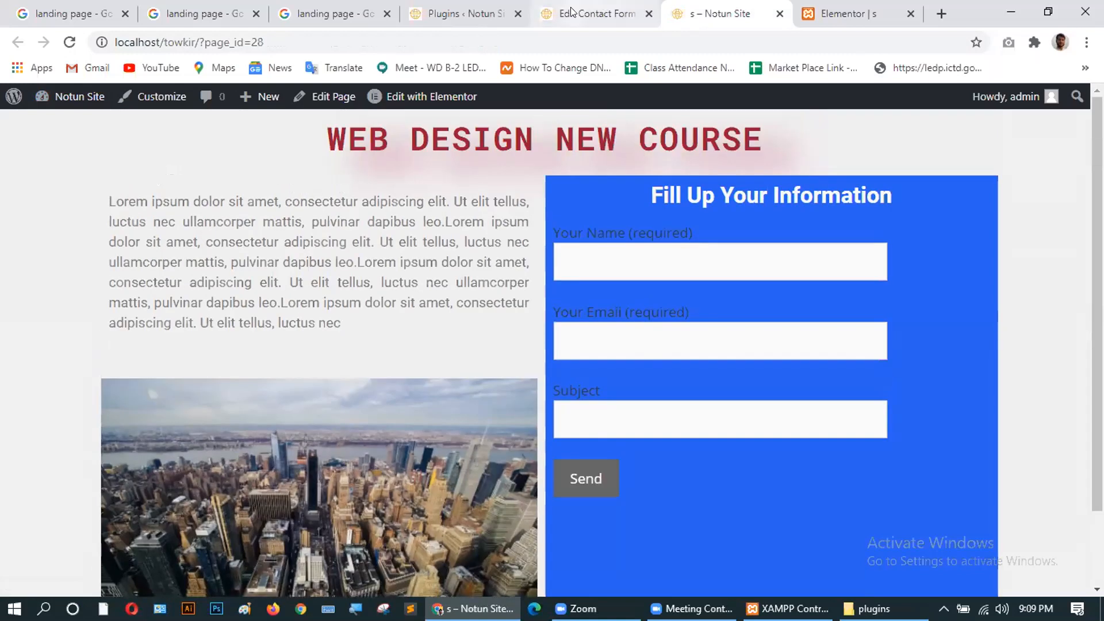
{"action": "left_click", "coordinate": [604, 9]}
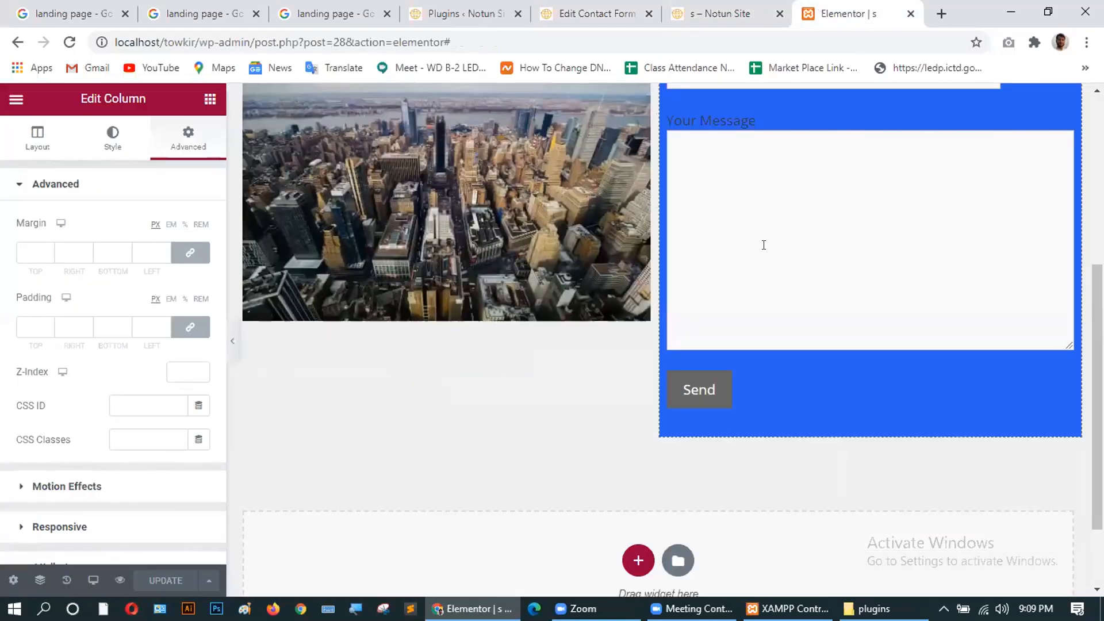
Drag a Spacer widget into the blue column above the contact form.
{"action": "scroll", "coordinate": [764, 245], "scroll_direction": "up", "scroll_amount": 5}
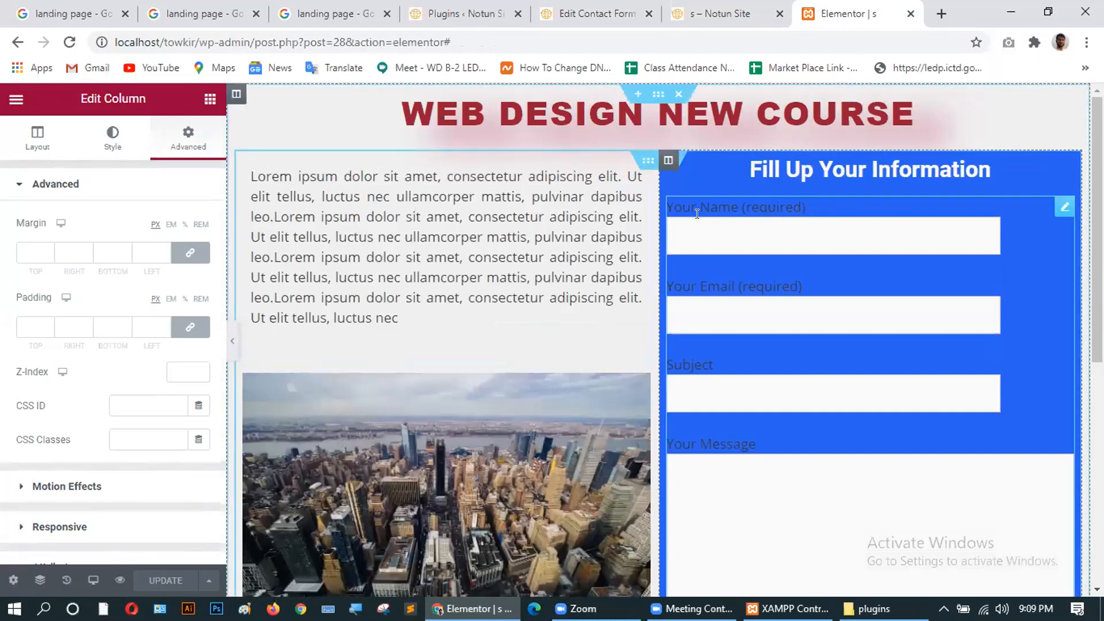
{"action": "scroll", "coordinate": [809, 345], "scroll_direction": "down", "scroll_amount": 1}
{"action": "scroll", "coordinate": [808, 341], "scroll_direction": "up", "scroll_amount": 1}
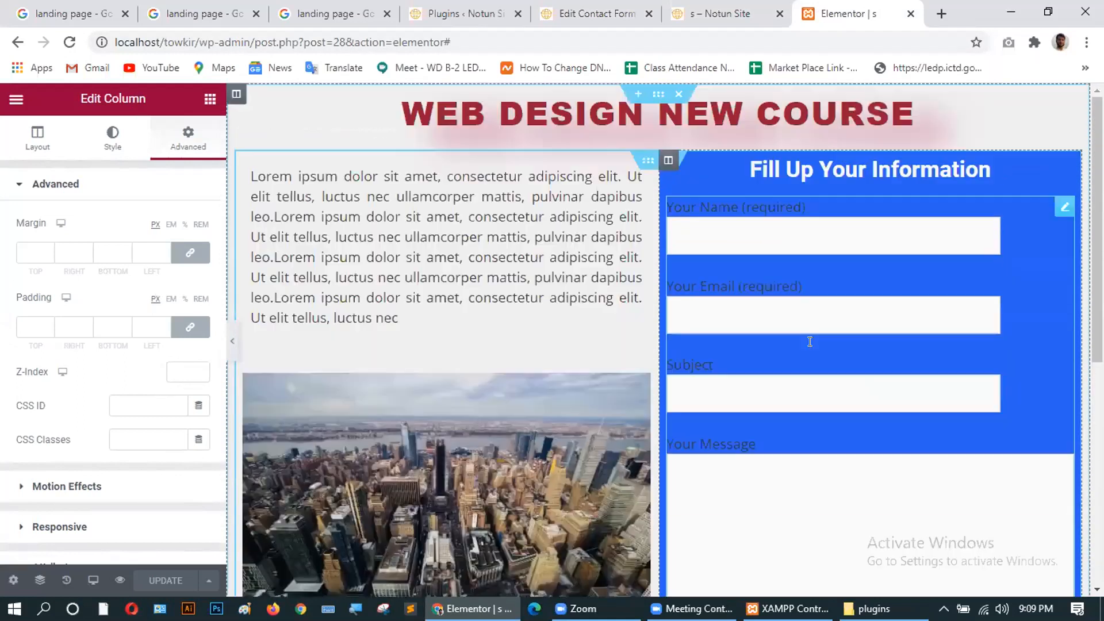
{"action": "left_click", "coordinate": [210, 99]}
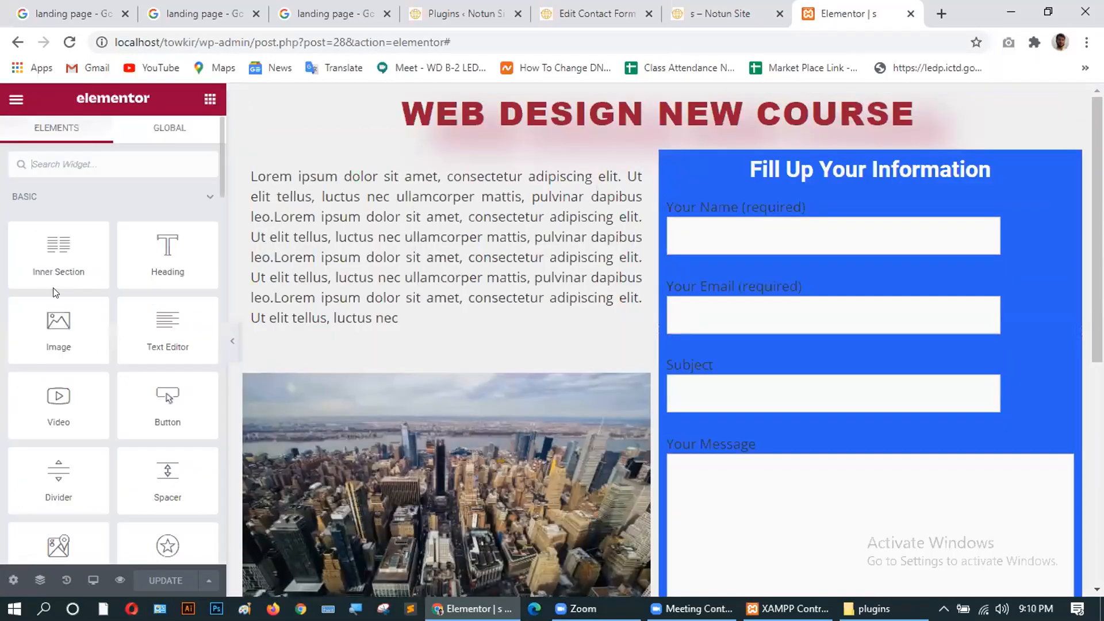
{"action": "left_click_drag", "start_coordinate": [164, 474], "coordinate": [753, 212]}
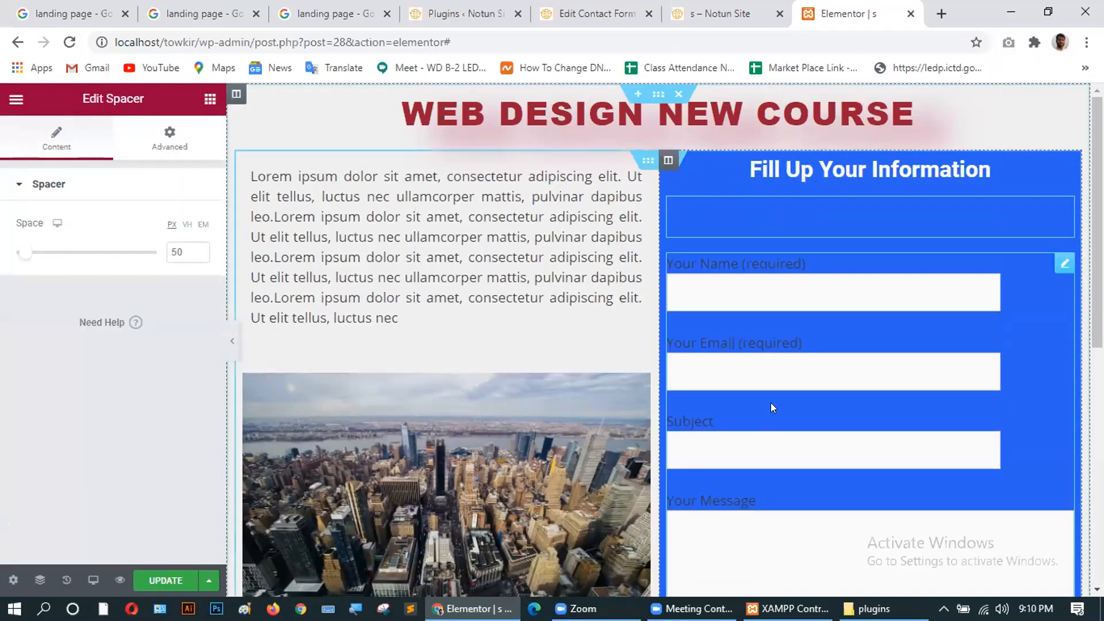
{"action": "scroll", "coordinate": [771, 405], "scroll_direction": "down", "scroll_amount": 4}
{"action": "scroll", "coordinate": [771, 405], "scroll_direction": "up", "scroll_amount": 4}
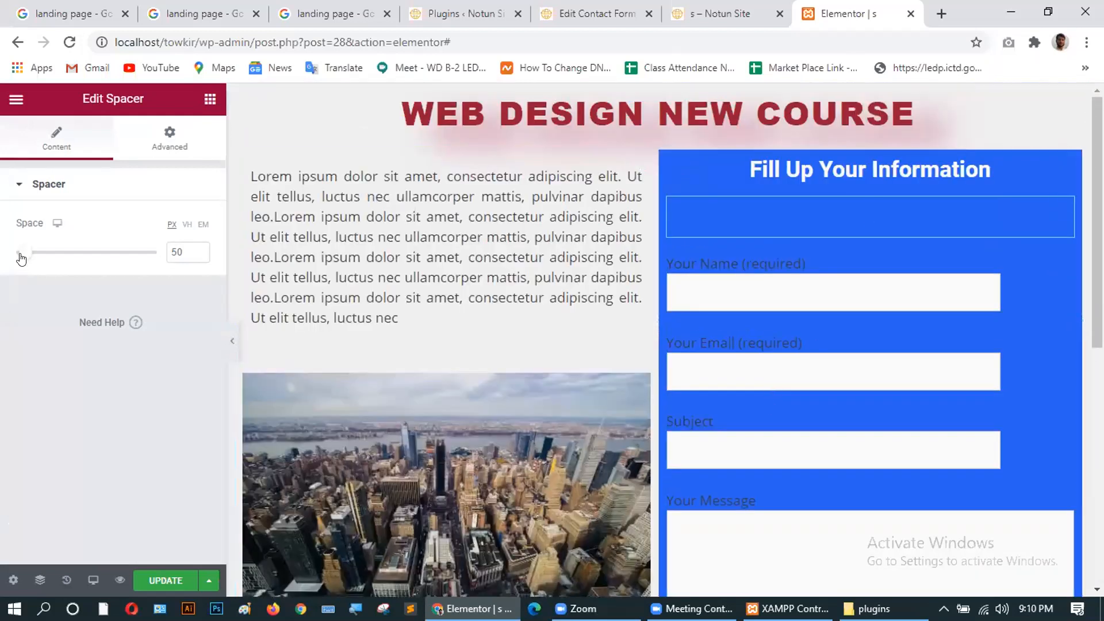
Set the Spacer's space to 172 px and update the page.
{"action": "left_click_drag", "start_coordinate": [25, 252], "coordinate": [55, 252]}
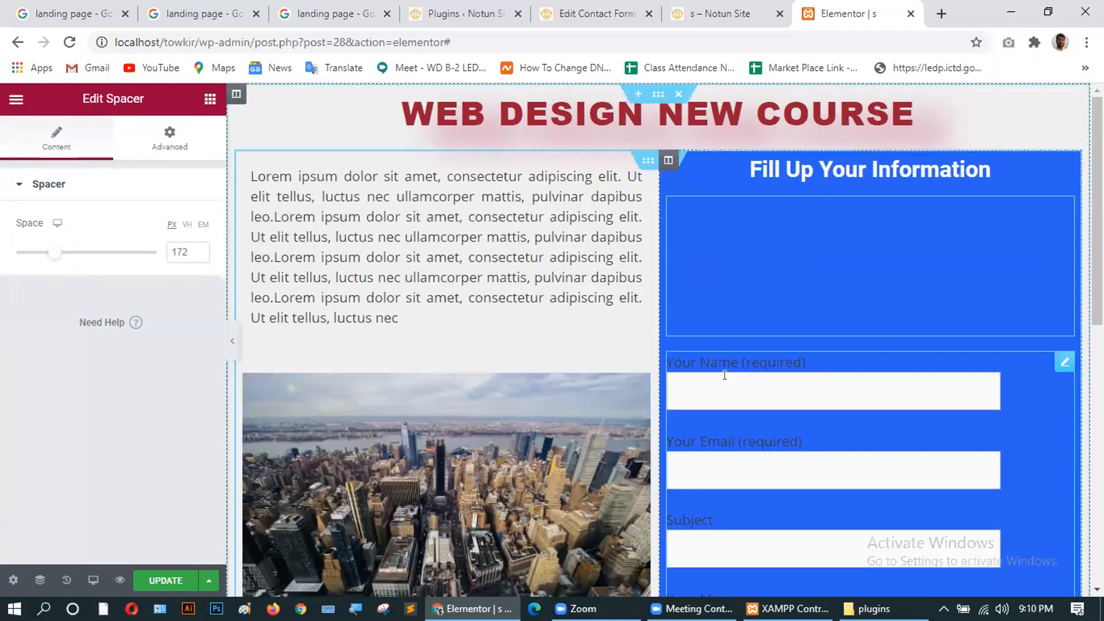
{"action": "scroll", "coordinate": [722, 375], "scroll_direction": "down", "scroll_amount": 3}
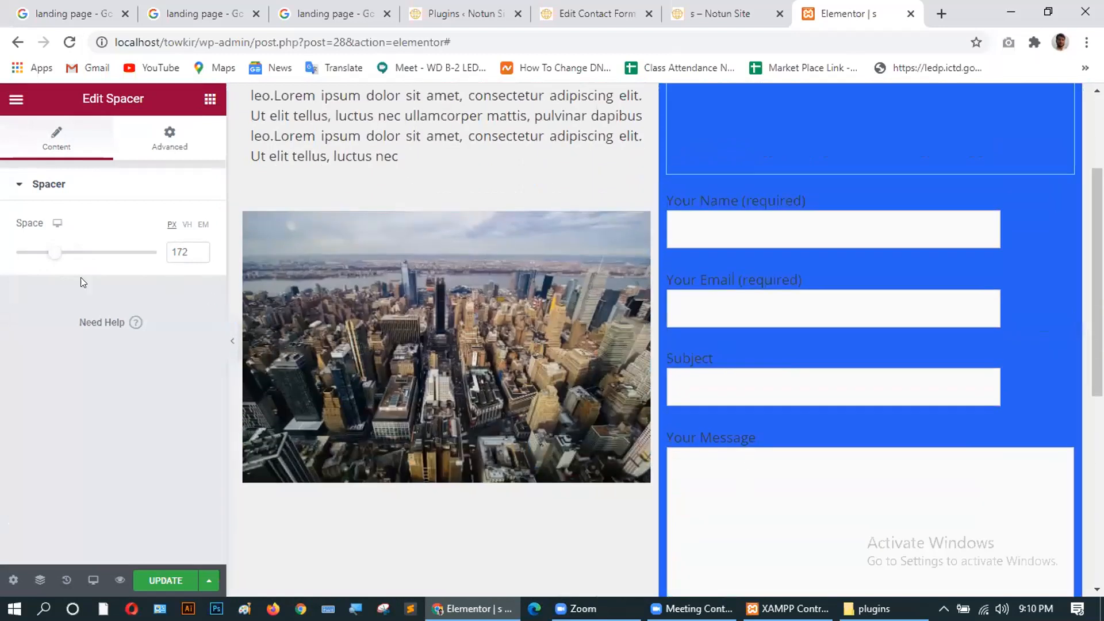
{"action": "left_click", "coordinate": [153, 580]}
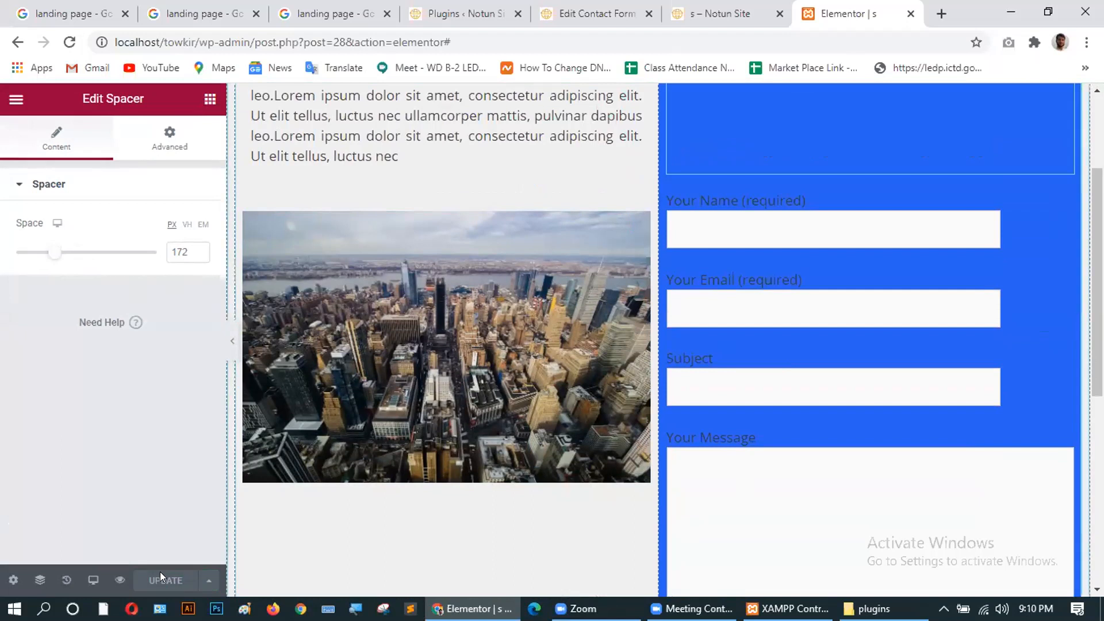
Reload the live landing page to check the new gap between heading and form, then return to Elementor.
{"action": "left_click", "coordinate": [693, 9]}
{"action": "left_click", "coordinate": [69, 42]}
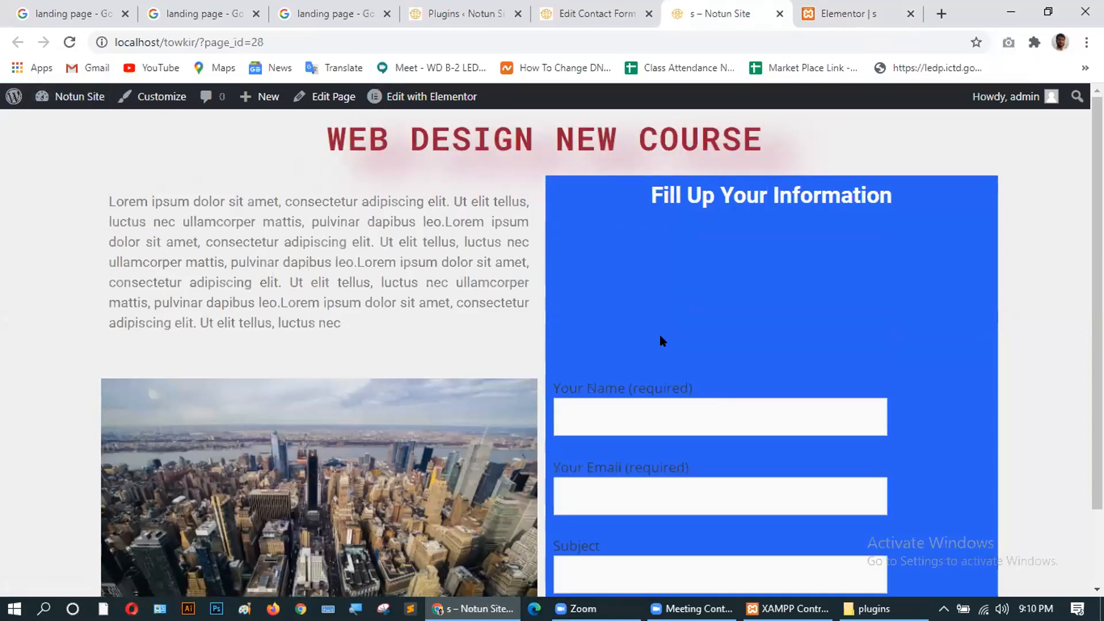
{"action": "scroll", "coordinate": [660, 338], "scroll_direction": "down", "scroll_amount": 3}
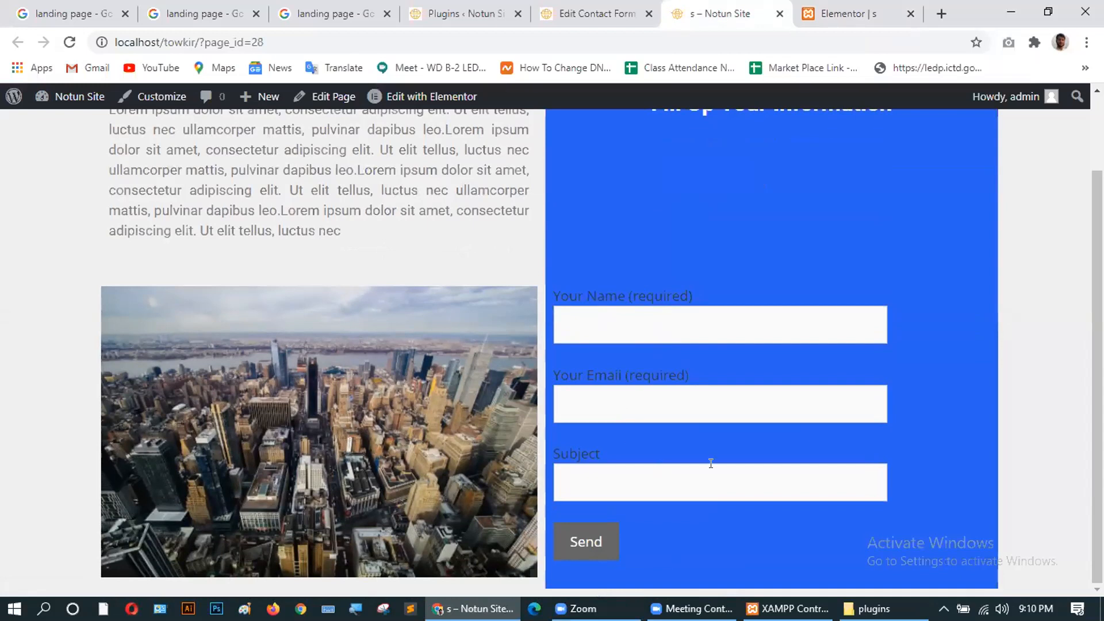
{"action": "scroll", "coordinate": [571, 381], "scroll_direction": "up", "scroll_amount": 3}
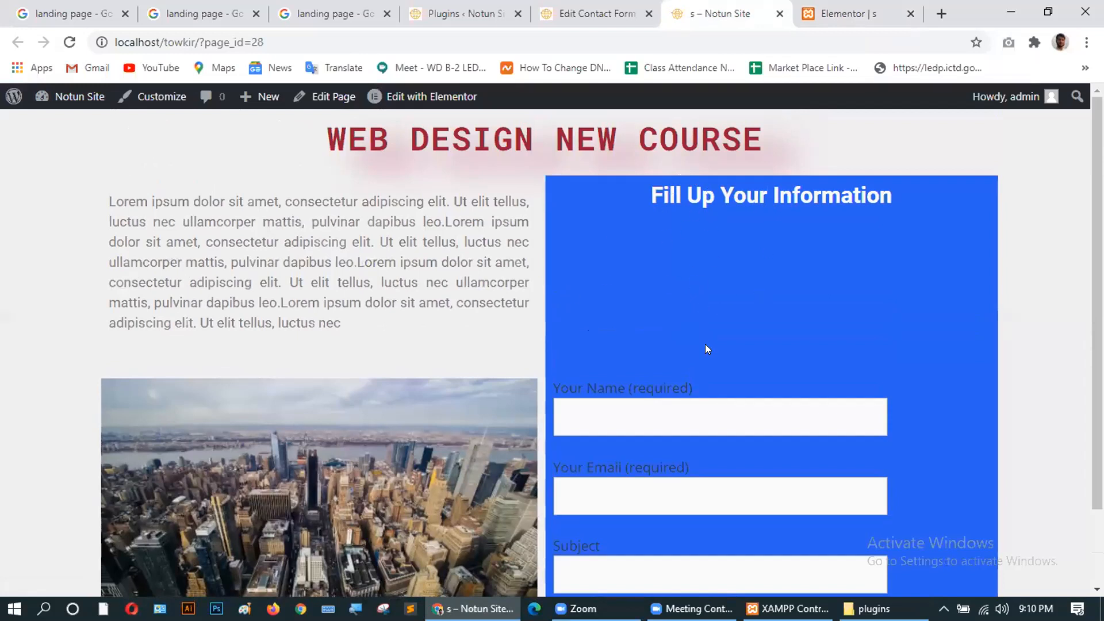
{"action": "left_click", "coordinate": [852, 13]}
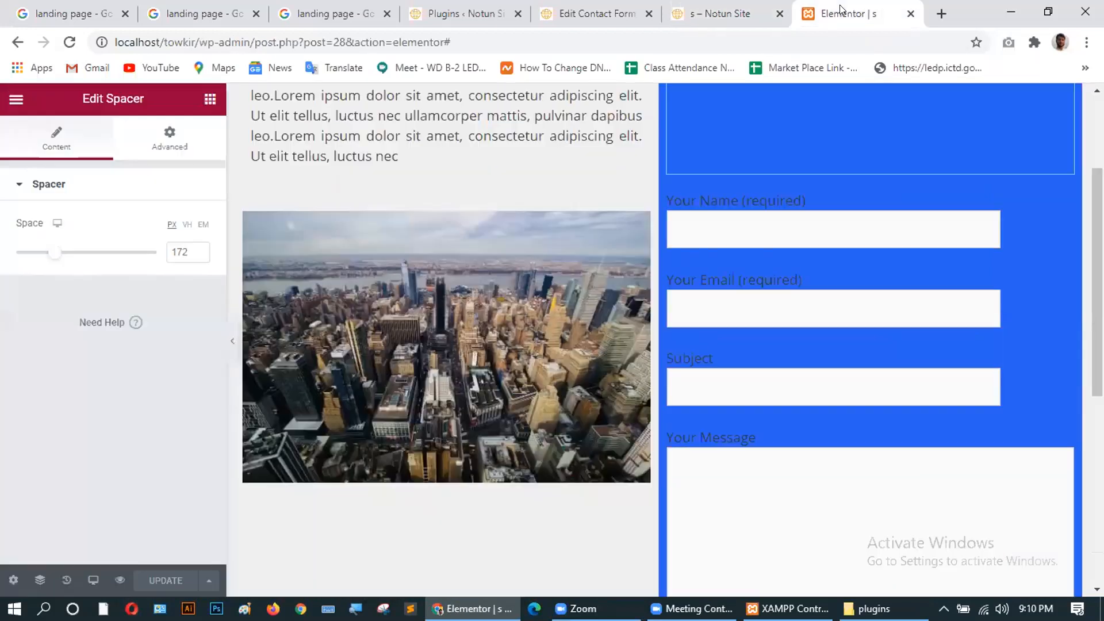
Add a new Spacer above the 'Fill Up Your Information' heading and make it taller.
{"action": "scroll", "coordinate": [752, 338], "scroll_direction": "up", "scroll_amount": 3}
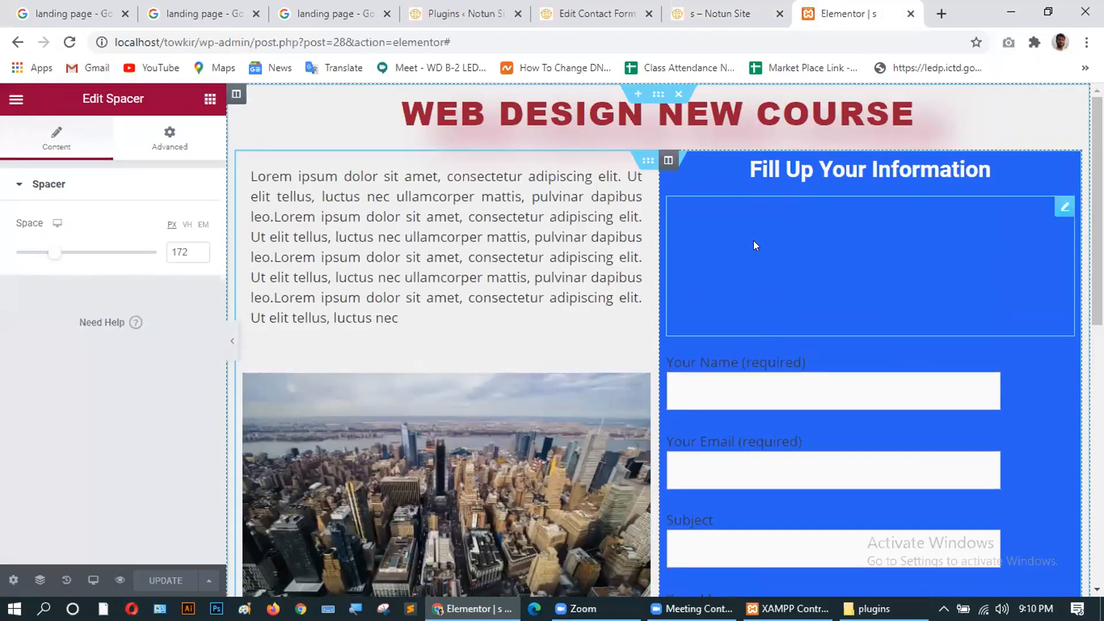
{"action": "left_click", "coordinate": [210, 98]}
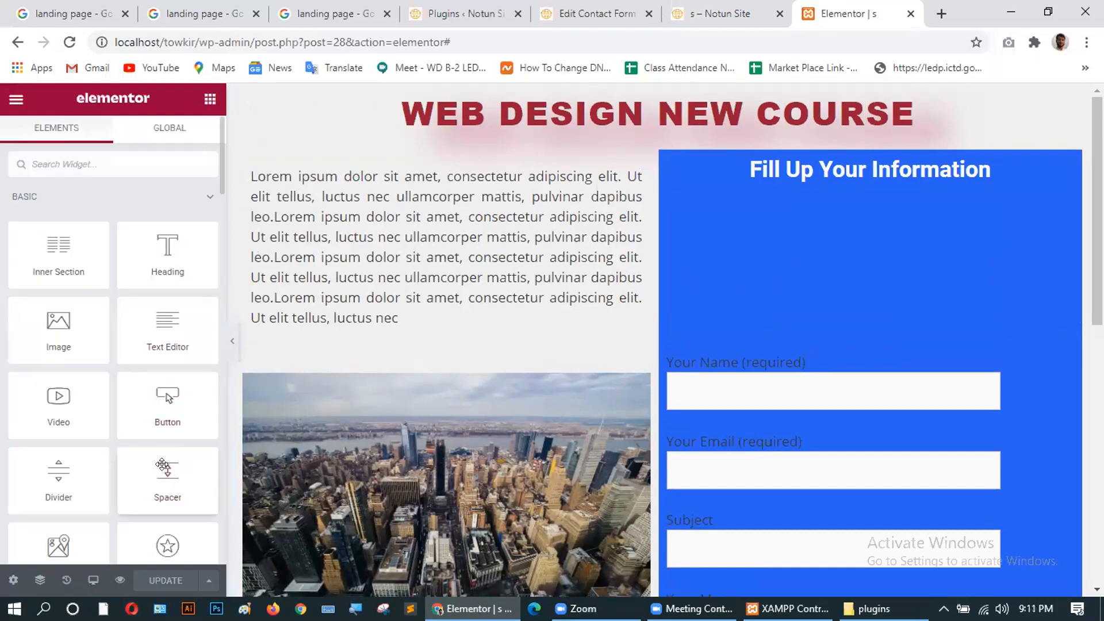
{"action": "left_click_drag", "start_coordinate": [162, 464], "coordinate": [821, 166]}
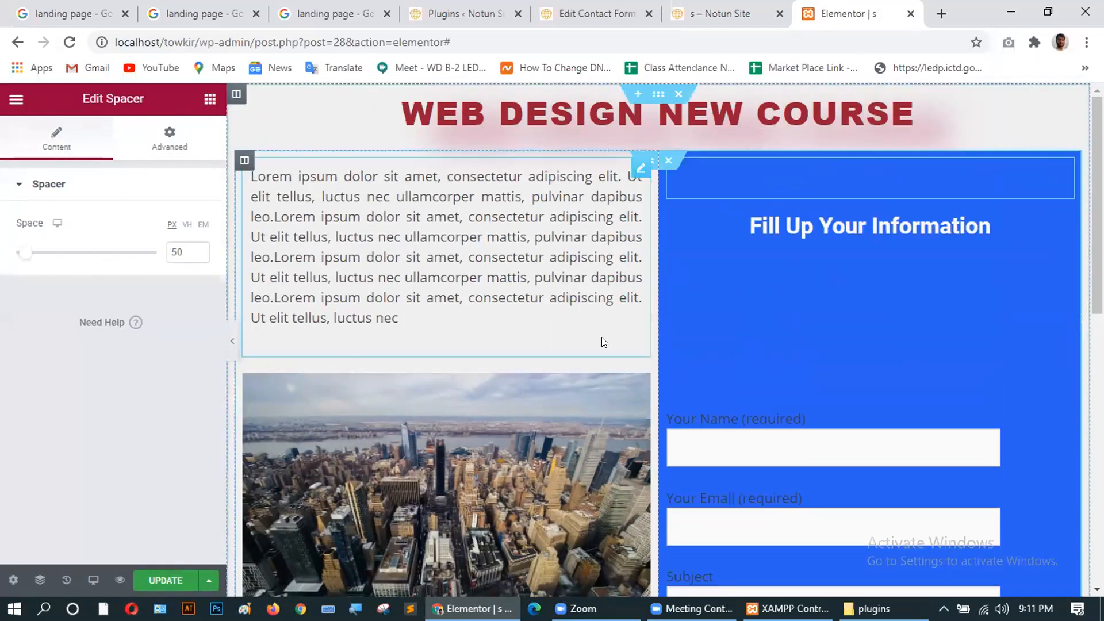
{"action": "left_click_drag", "start_coordinate": [21, 254], "coordinate": [47, 256]}
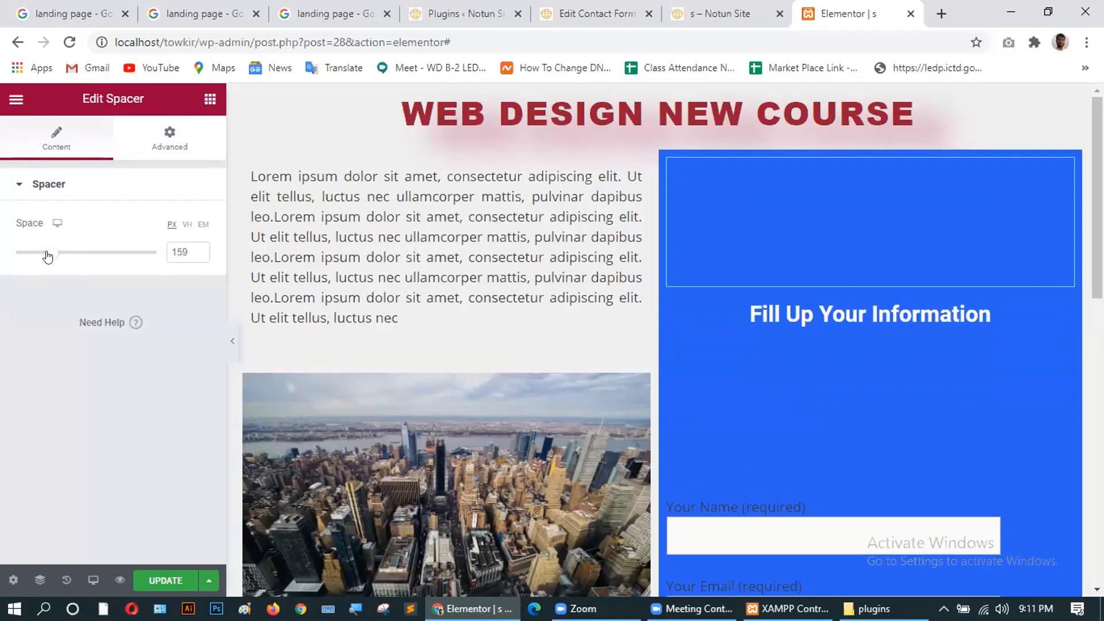
Set the lower spacer to 10 px and the top spacer to 139 px, then update the page.
{"action": "left_click", "coordinate": [772, 390]}
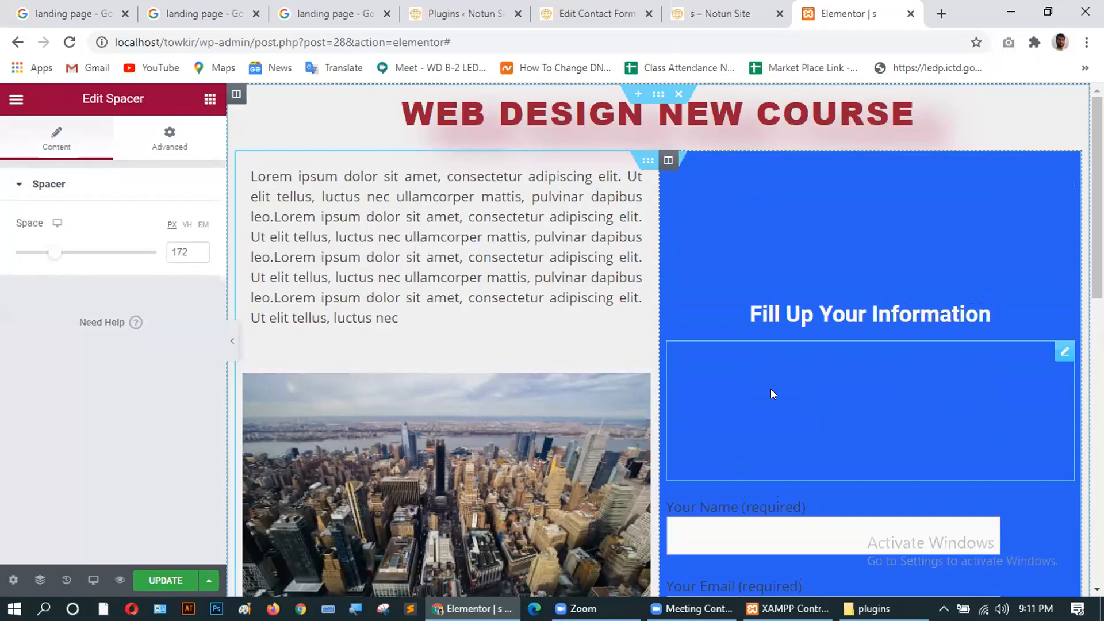
{"action": "left_click_drag", "start_coordinate": [55, 254], "coordinate": [9, 253]}
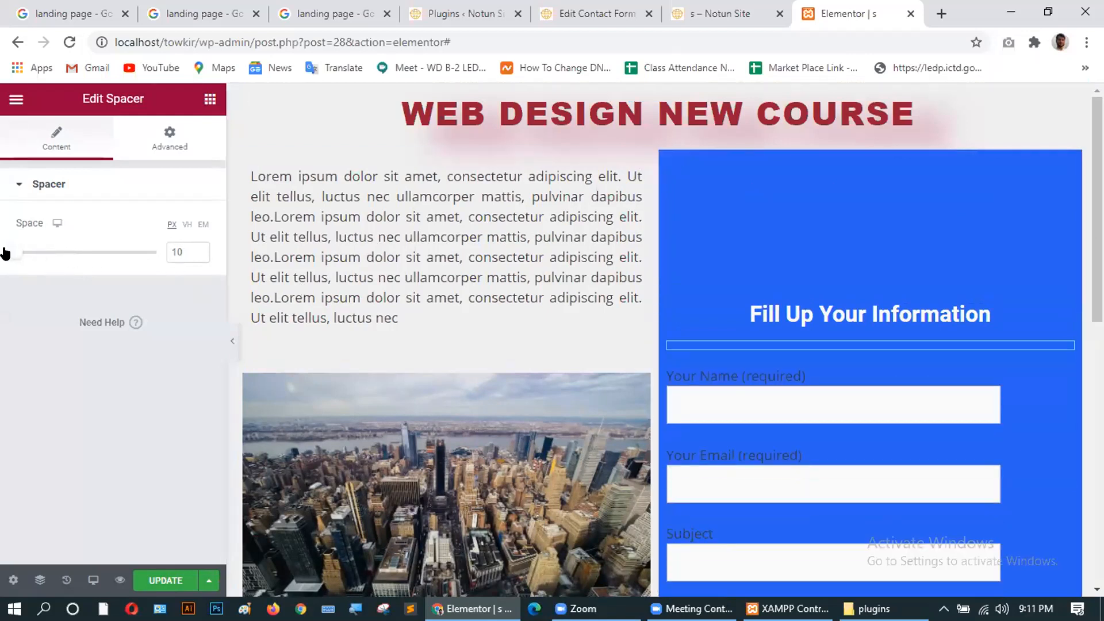
{"action": "mouse_move", "coordinate": [5, 254]}
{"action": "left_mouse_down"}
{"action": "mouse_move", "coordinate": [22, 254]}
{"action": "mouse_move", "coordinate": [5, 257]}
{"action": "left_mouse_up"}
{"action": "left_click", "coordinate": [761, 232]}
{"action": "left_click_drag", "start_coordinate": [48, 252], "coordinate": [44, 252]}
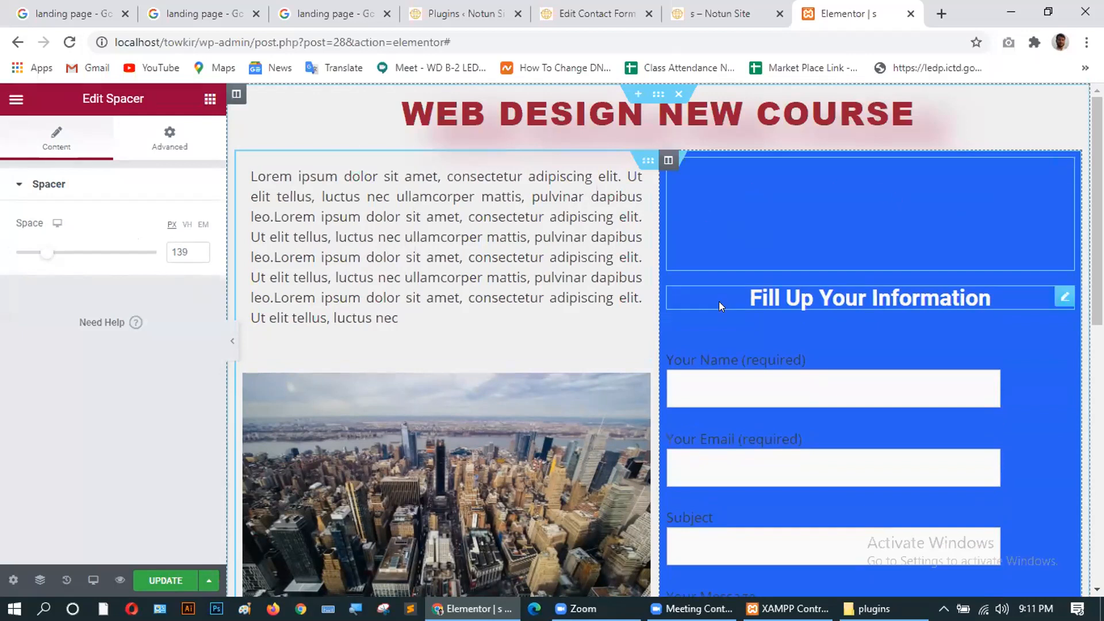
{"action": "scroll", "coordinate": [728, 322], "scroll_direction": "down", "scroll_amount": 5}
{"action": "left_click", "coordinate": [140, 580]}
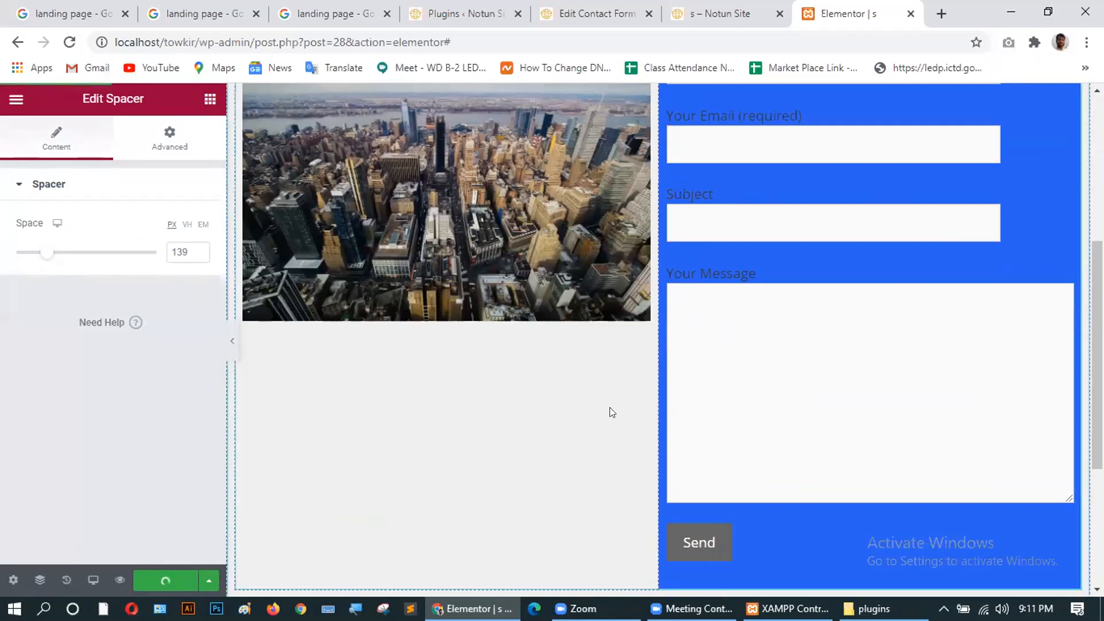
{"action": "left_click", "coordinate": [723, 18]}
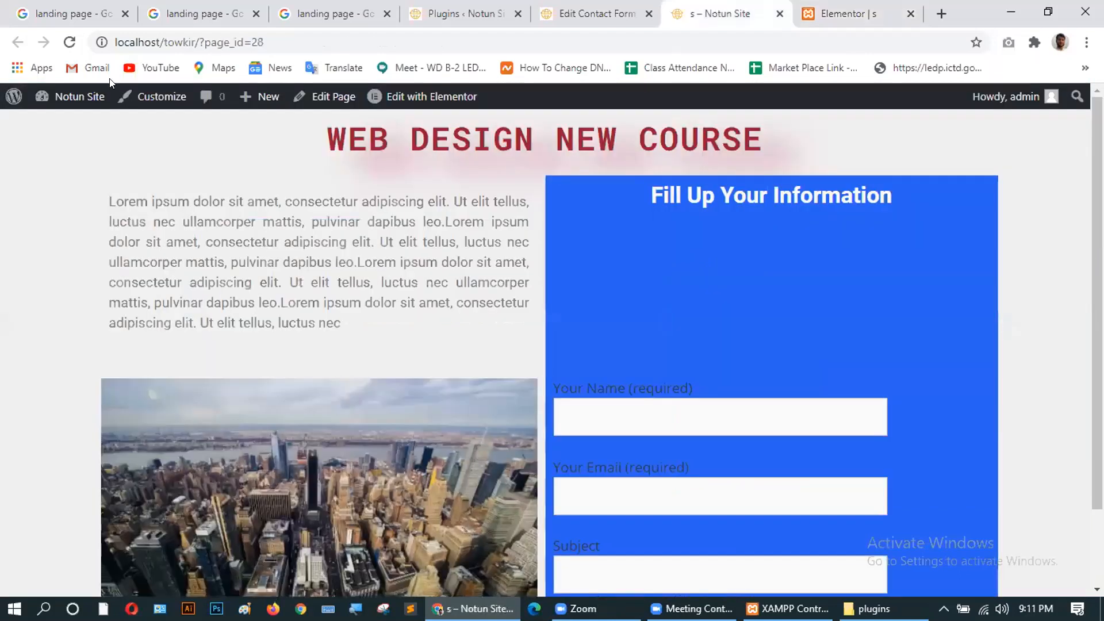
{"action": "left_click", "coordinate": [67, 36]}
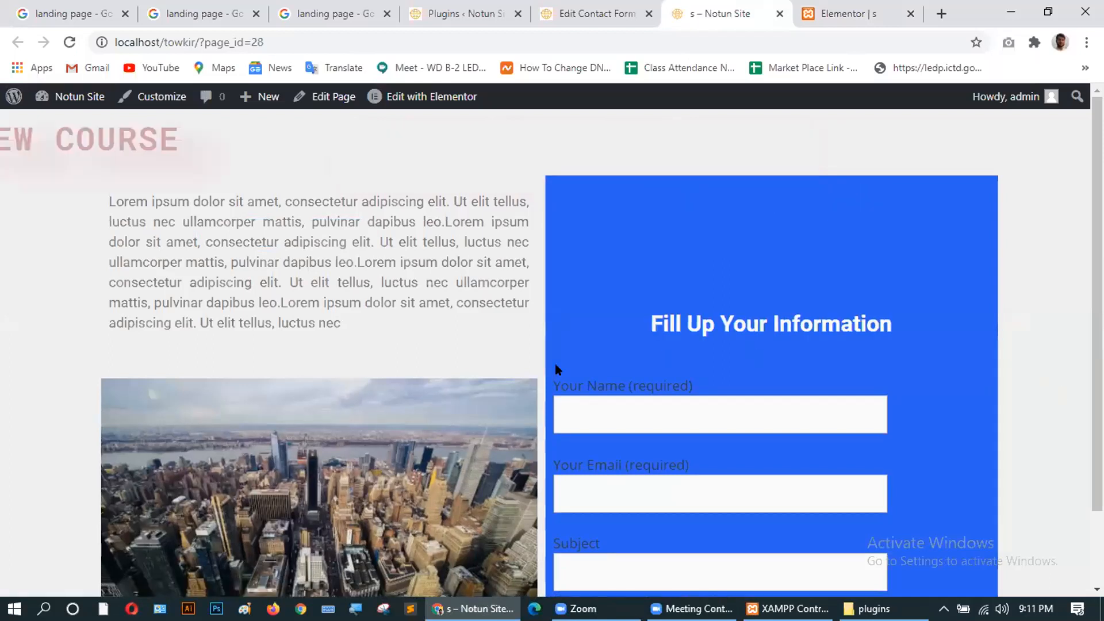
{"action": "scroll", "coordinate": [356, 419], "scroll_direction": "down", "scroll_amount": 2}
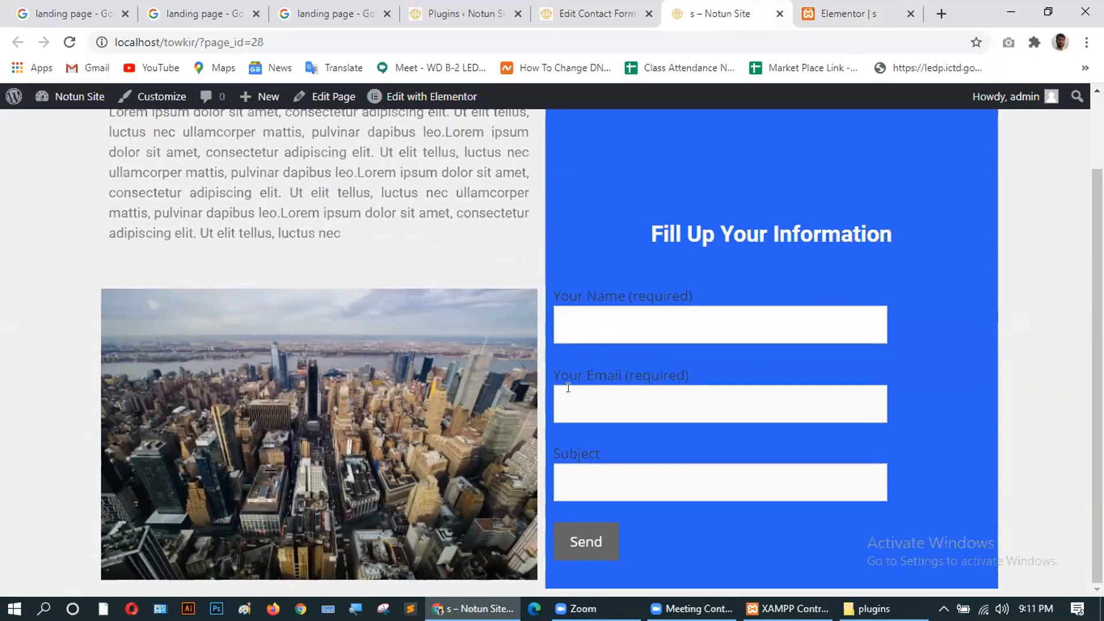
{"action": "left_click", "coordinate": [601, 481]}
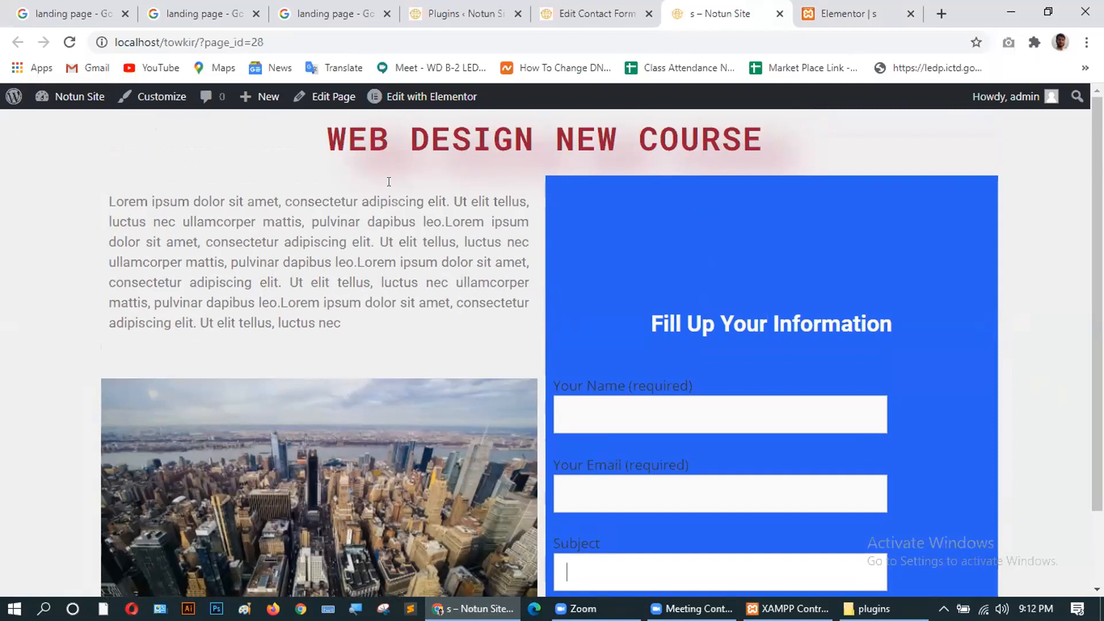
{"action": "left_click", "coordinate": [69, 44]}
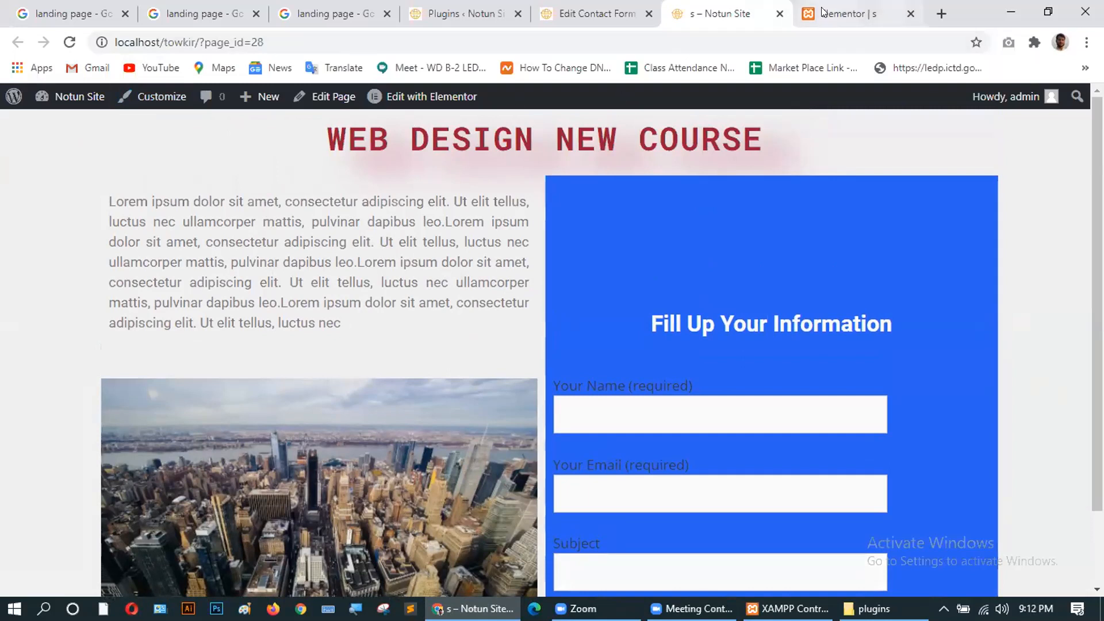
{"action": "left_click", "coordinate": [848, 14]}
{"action": "scroll", "coordinate": [440, 367], "scroll_direction": "up", "scroll_amount": 6}
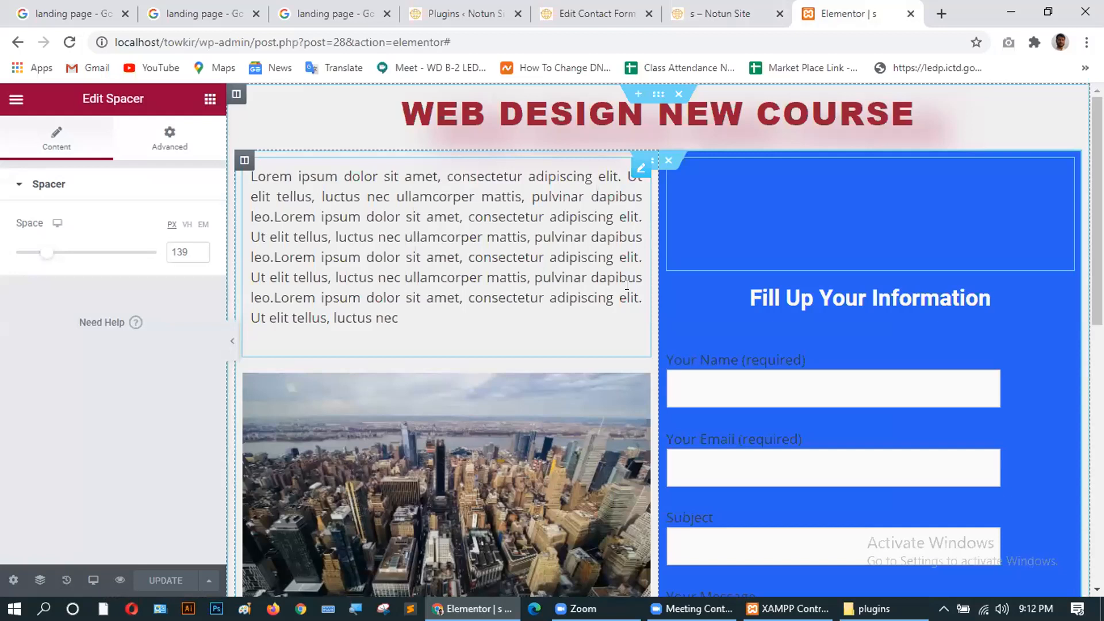
Select the contact form widget and bring up the Contact form 1 edit page.
{"action": "left_click", "coordinate": [781, 359]}
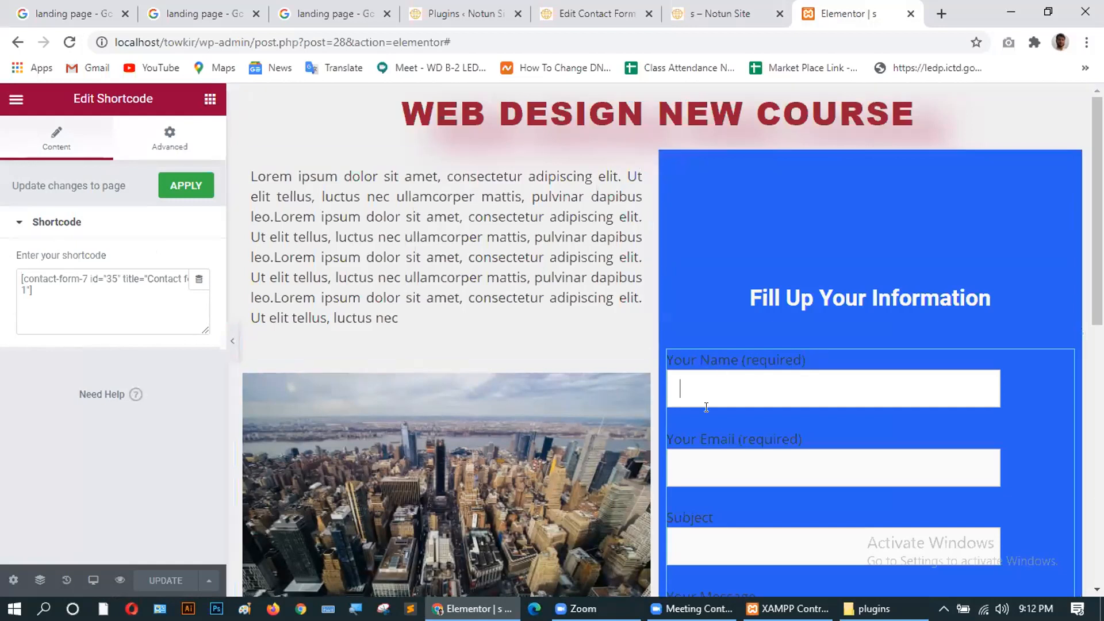
{"action": "left_click", "coordinate": [575, 13]}
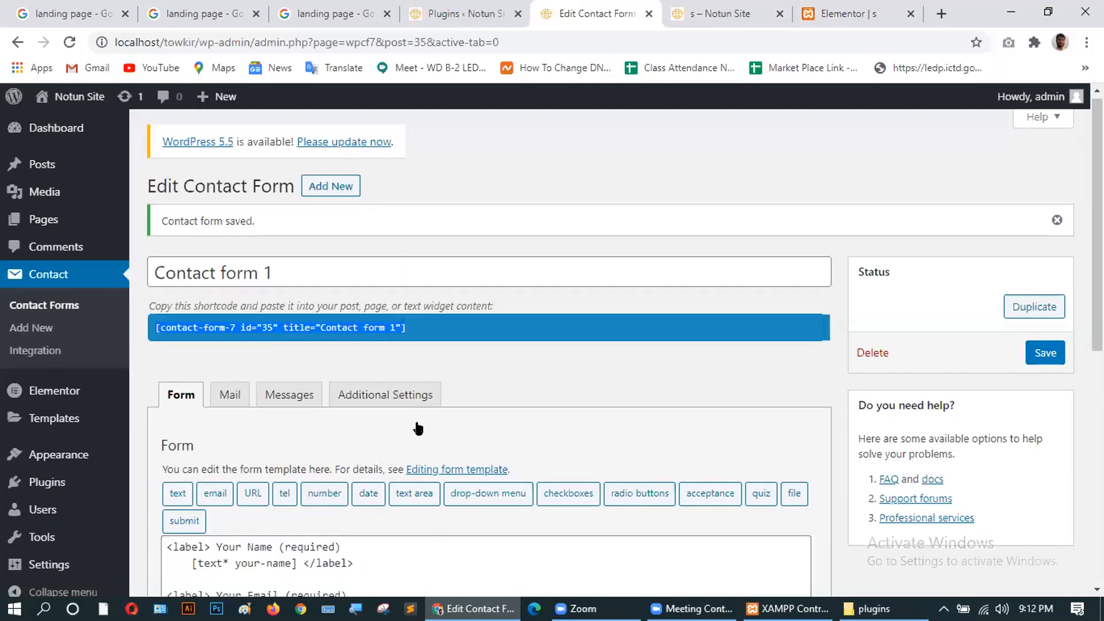
Review the <label> lines in Contact form 1's form template, then return to the live page.
{"action": "scroll", "coordinate": [419, 426], "scroll_direction": "down", "scroll_amount": 7}
{"action": "scroll", "coordinate": [420, 424], "scroll_direction": "up", "scroll_amount": 2}
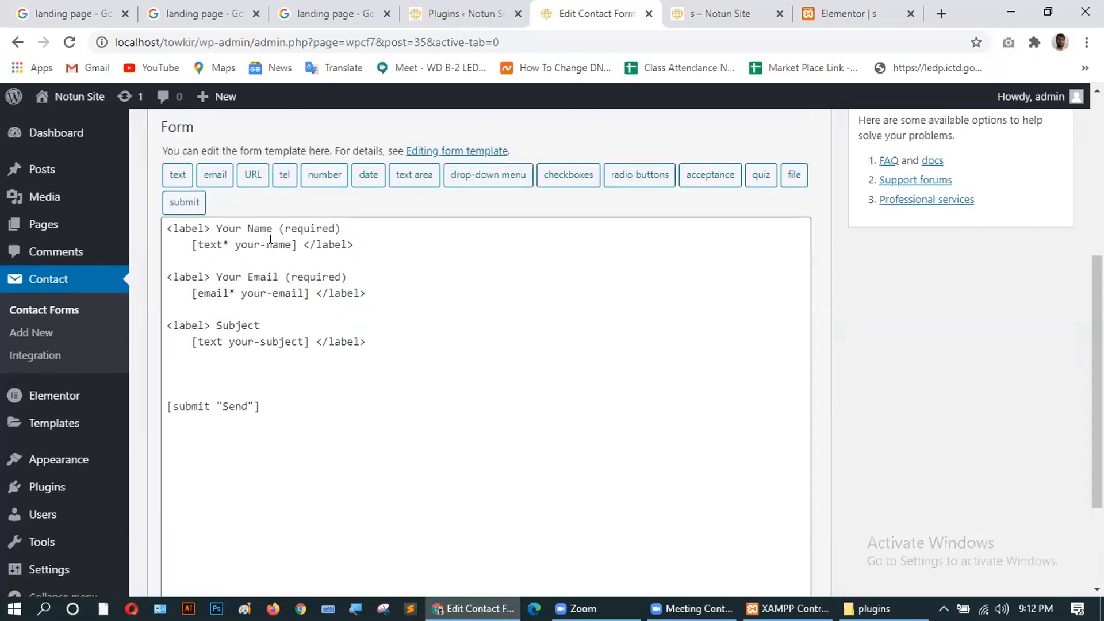
{"action": "left_click", "coordinate": [210, 228]}
{"action": "left_click", "coordinate": [273, 229]}
{"action": "left_click", "coordinate": [208, 228]}
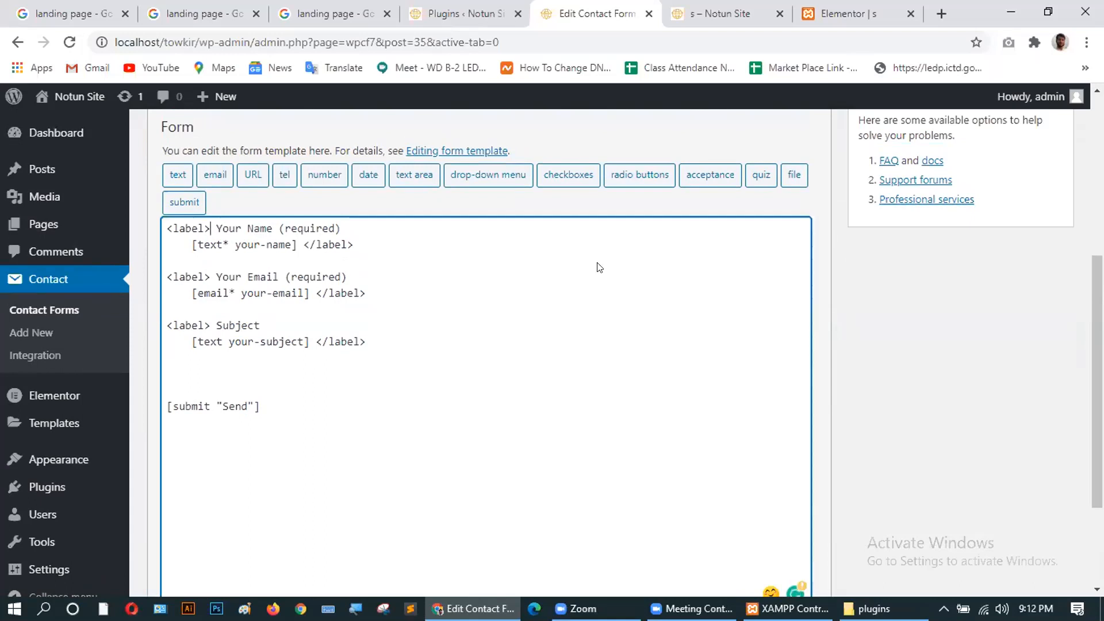
{"action": "left_click", "coordinate": [701, 12]}
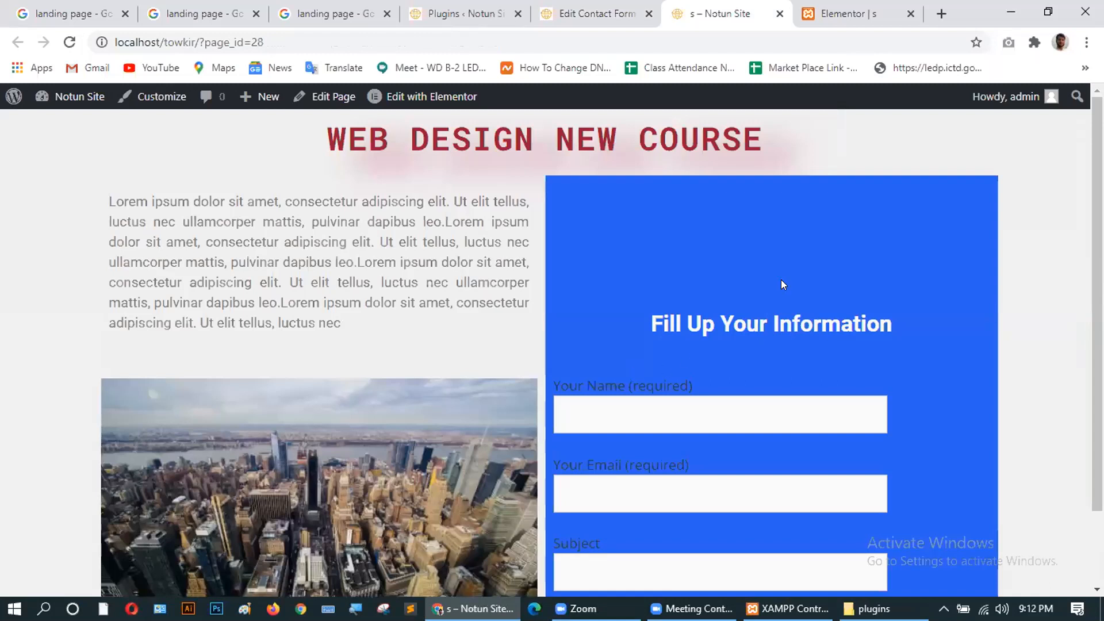
Inspect the form's Name label element in Chrome DevTools.
{"action": "scroll", "coordinate": [788, 284], "scroll_direction": "down", "scroll_amount": 2}
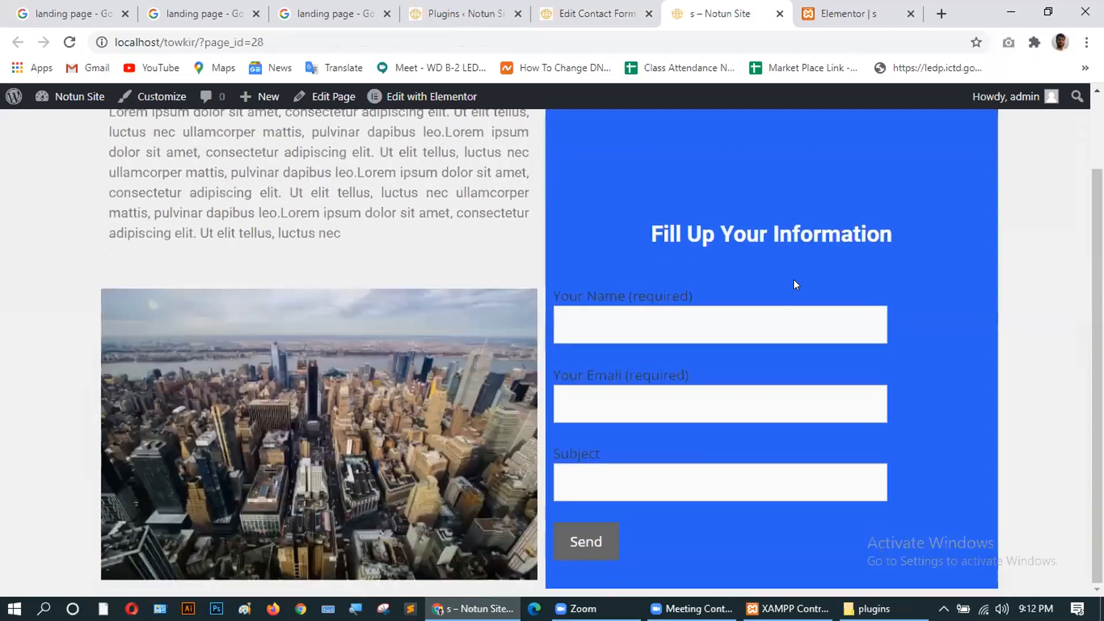
{"action": "right_click", "coordinate": [602, 295]}
{"action": "left_click", "coordinate": [672, 481]}
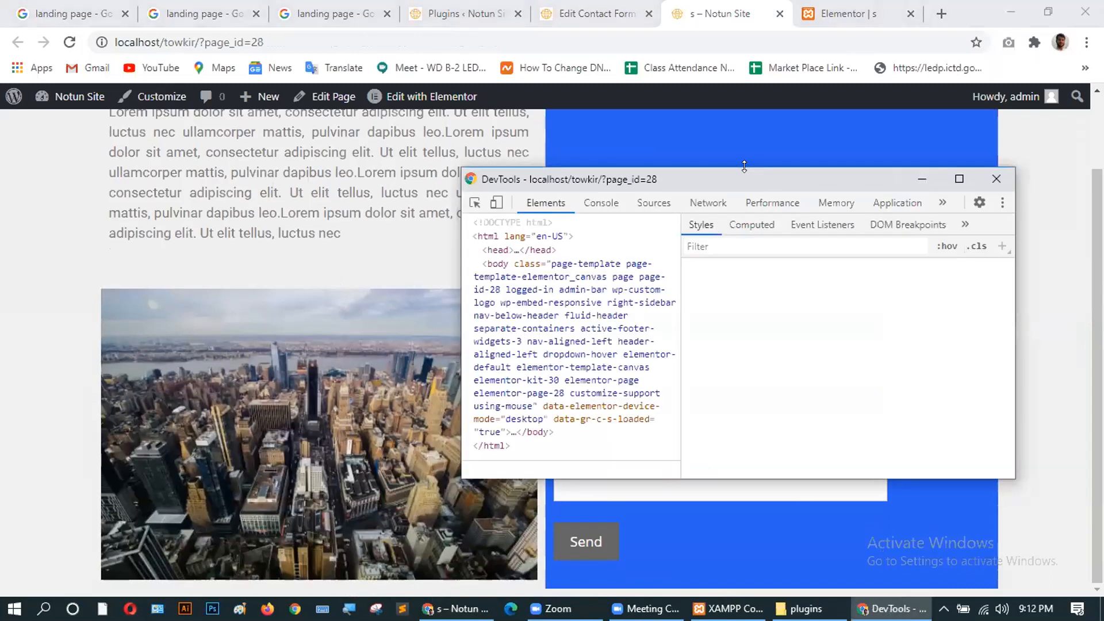
Resize and widen the DevTools window and move it below the contact form heading.
{"action": "left_click_drag", "start_coordinate": [745, 166], "coordinate": [240, 167]}
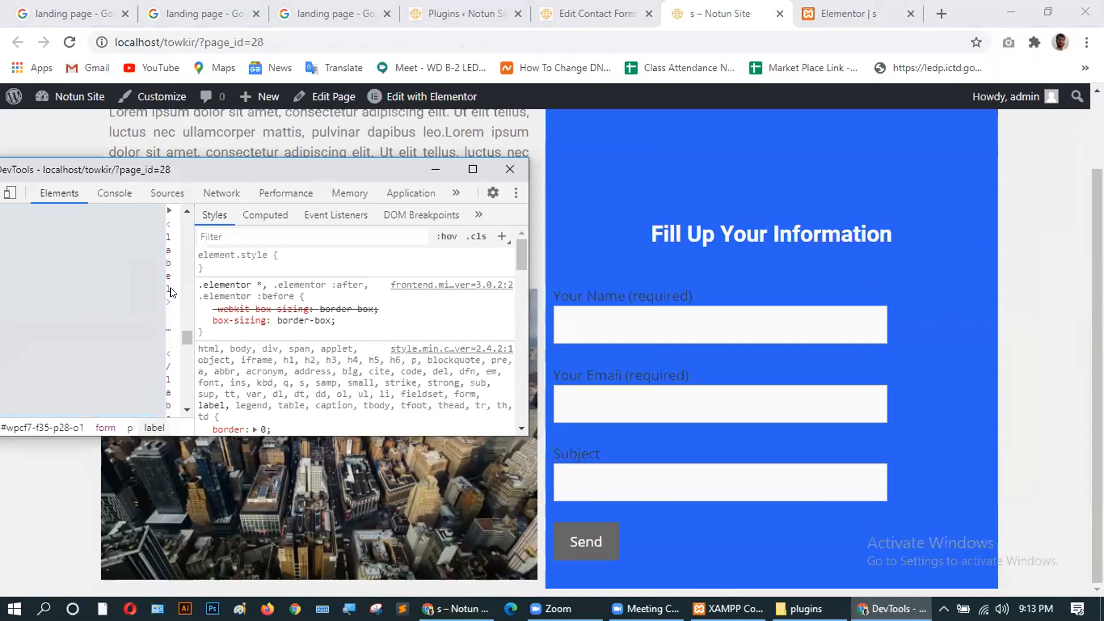
{"action": "left_click", "coordinate": [110, 193]}
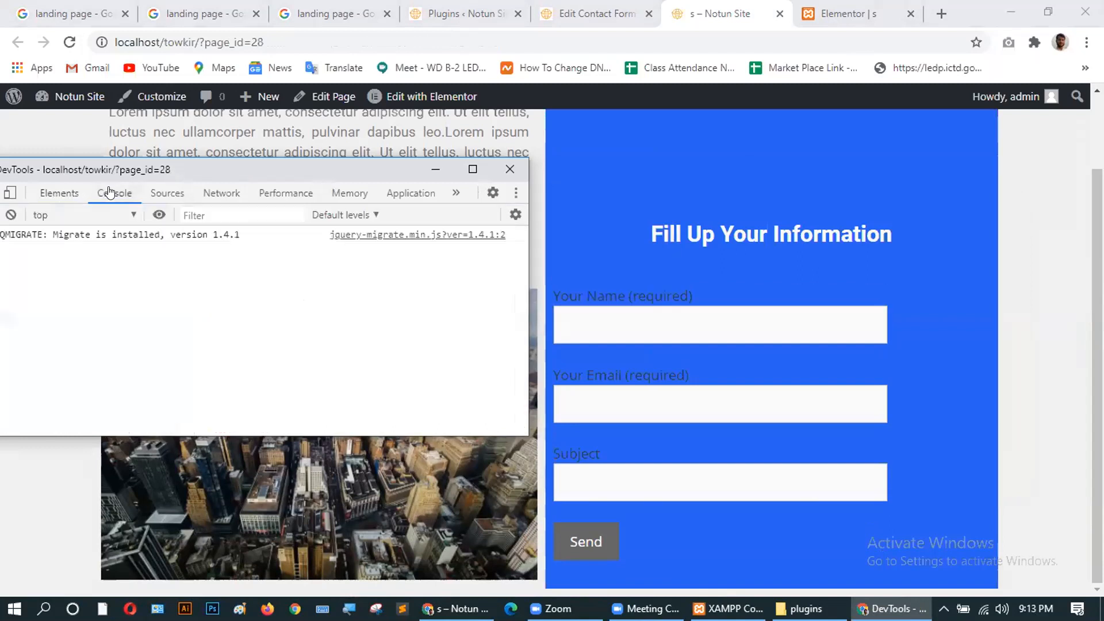
{"action": "left_click", "coordinate": [56, 193]}
{"action": "scroll", "coordinate": [153, 296], "scroll_direction": "down", "scroll_amount": 3}
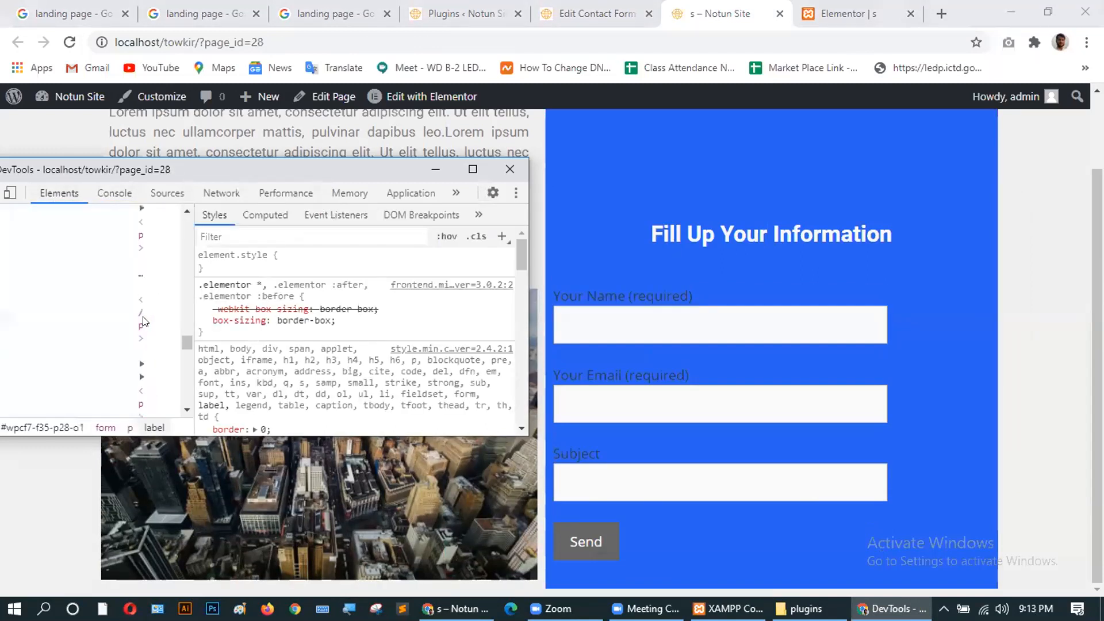
{"action": "left_click", "coordinate": [473, 168]}
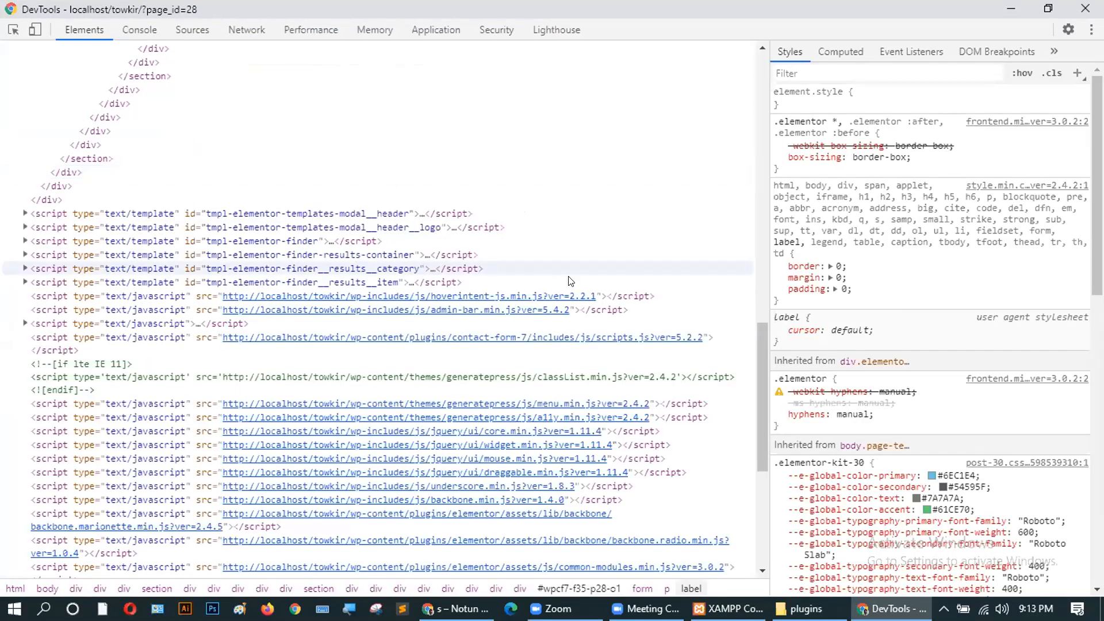
{"action": "left_click", "coordinate": [1048, 8]}
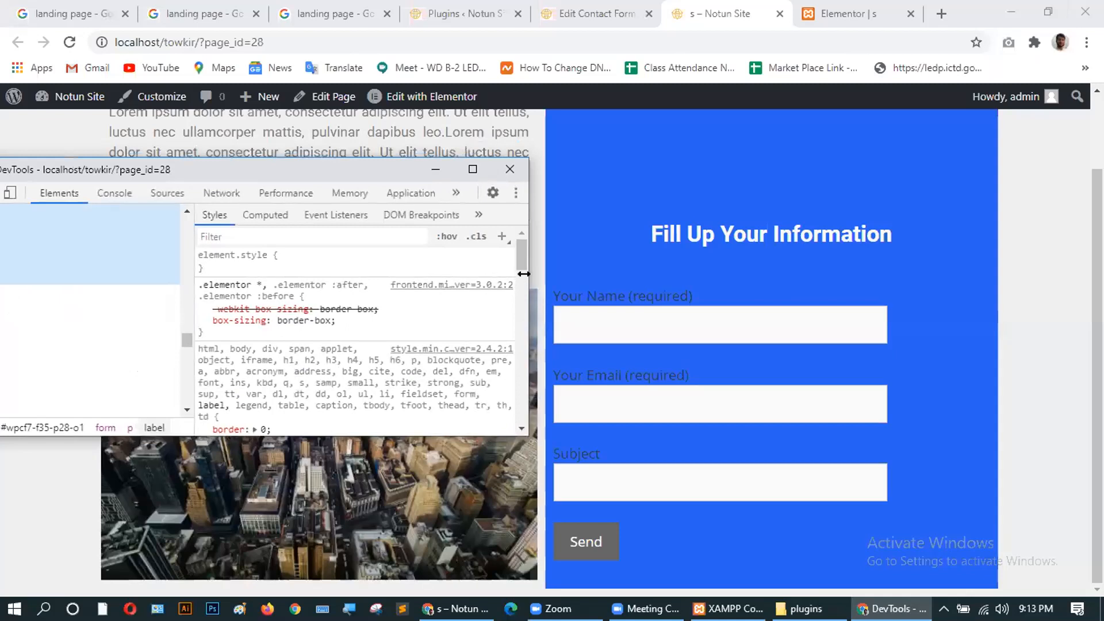
{"action": "left_click_drag", "start_coordinate": [523, 274], "coordinate": [971, 273]}
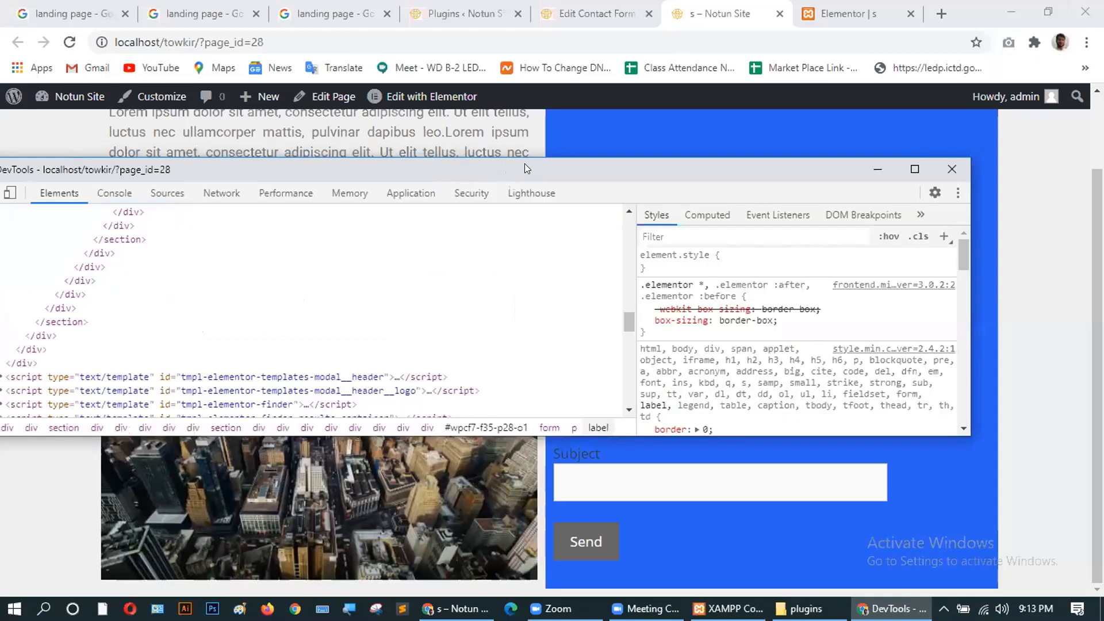
{"action": "left_click_drag", "start_coordinate": [524, 168], "coordinate": [671, 361]}
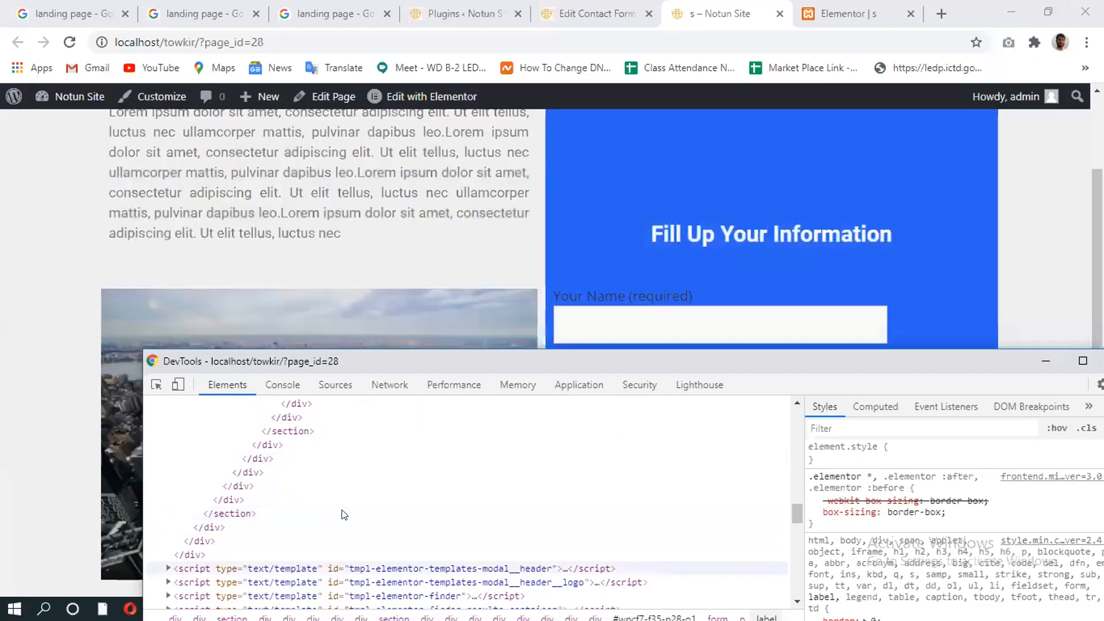
Browse the Elements tree through the shortcode widget and expand the Name label node.
{"action": "left_click", "coordinate": [343, 512]}
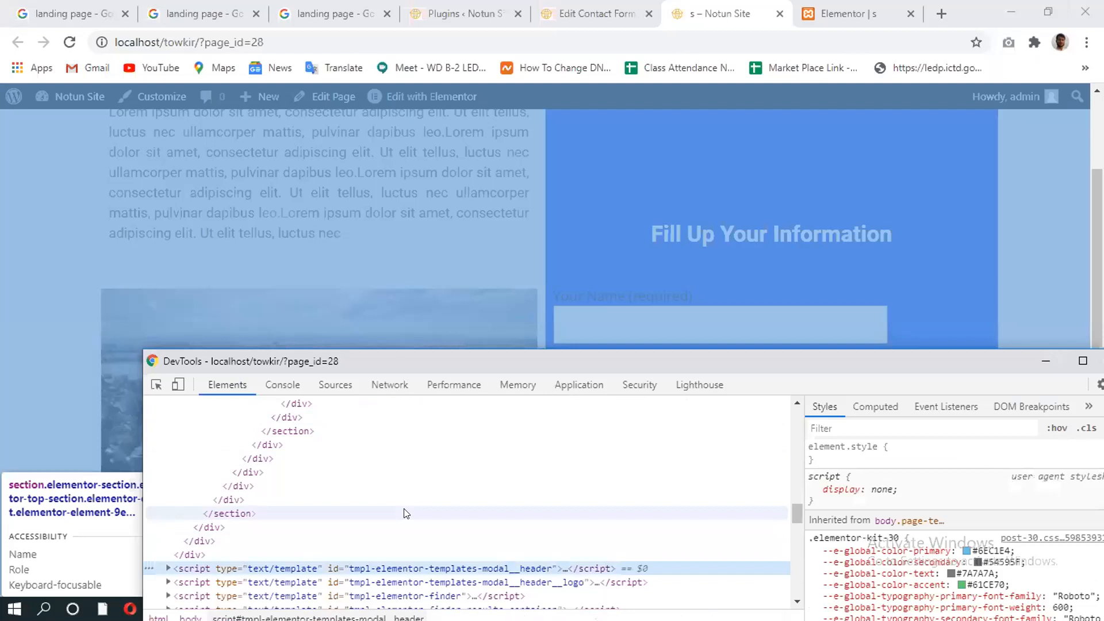
{"action": "scroll", "coordinate": [404, 512], "scroll_direction": "down", "scroll_amount": 2}
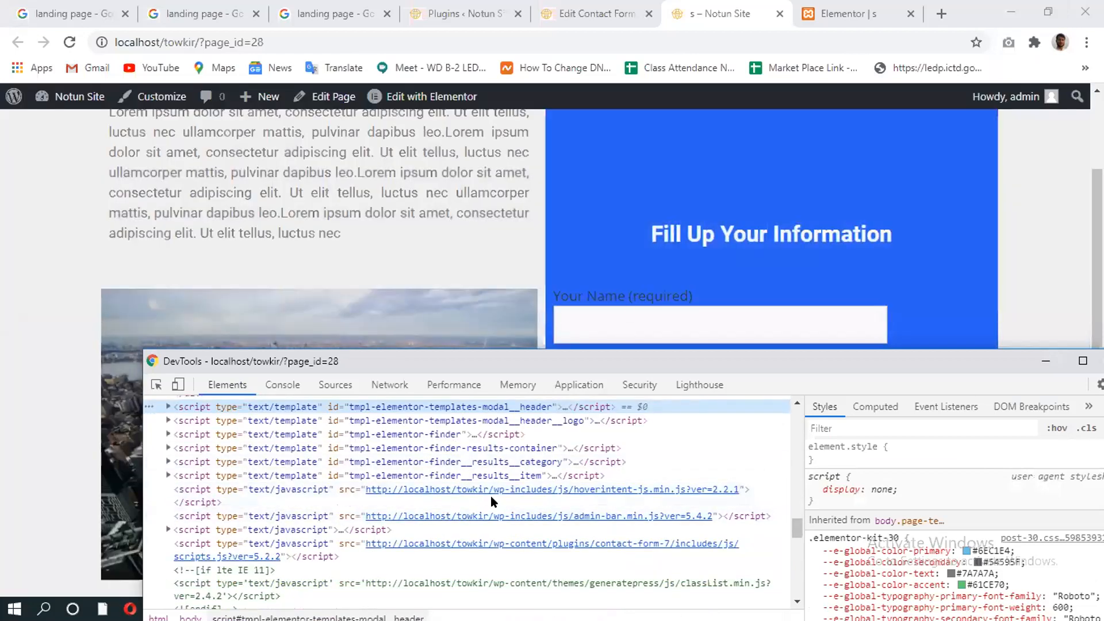
{"action": "scroll", "coordinate": [462, 511], "scroll_direction": "up", "scroll_amount": 3}
{"action": "scroll", "coordinate": [461, 511], "scroll_direction": "up", "scroll_amount": 6}
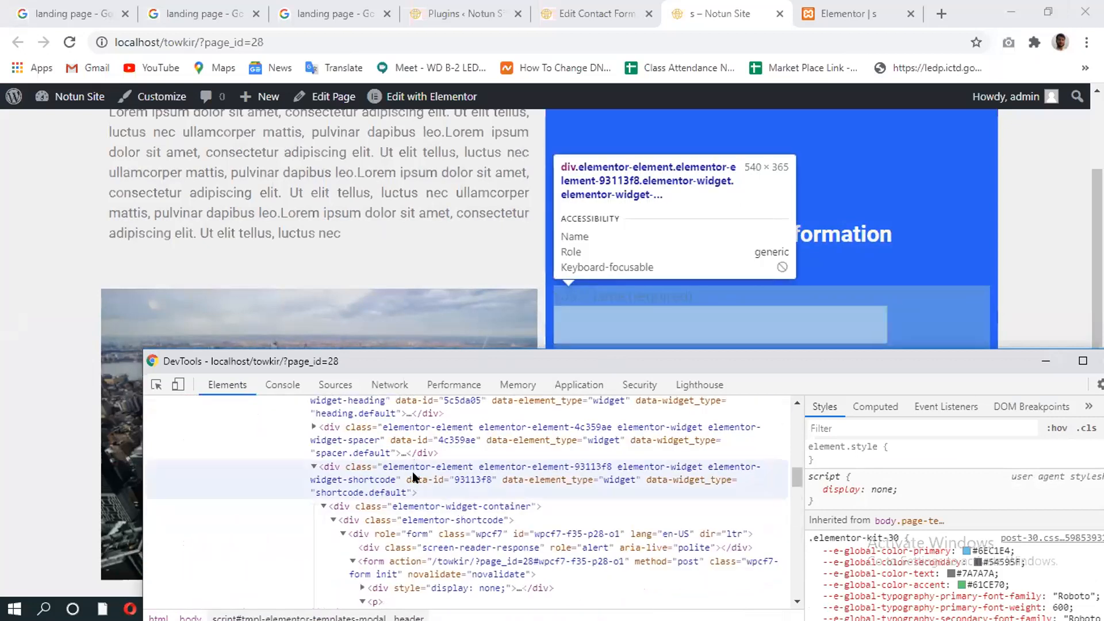
{"action": "left_click", "coordinate": [421, 472]}
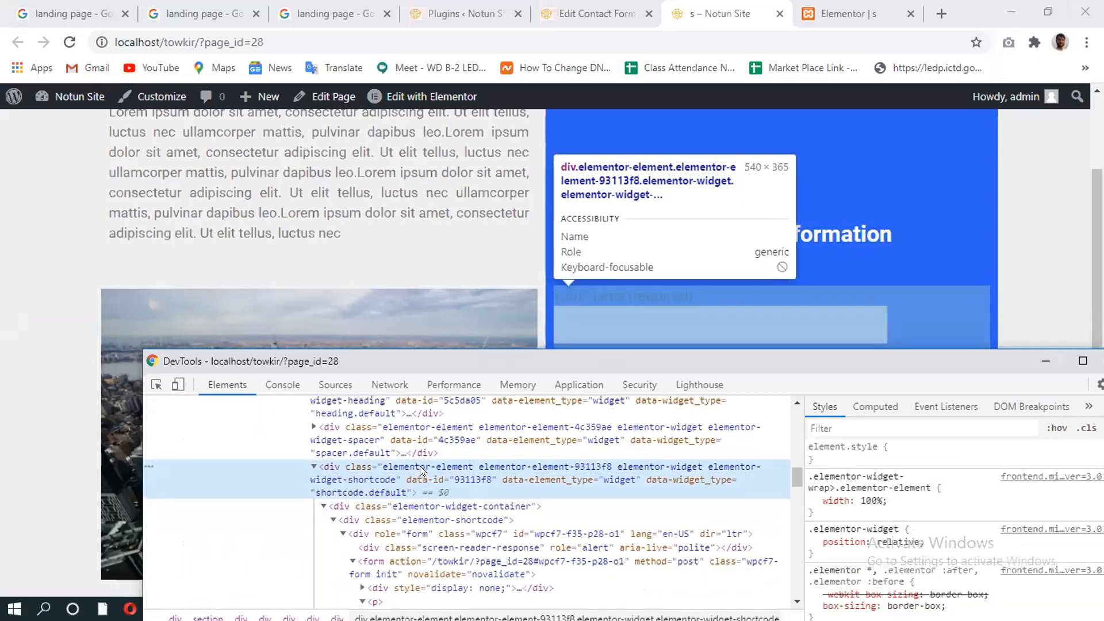
{"action": "left_click", "coordinate": [311, 467]}
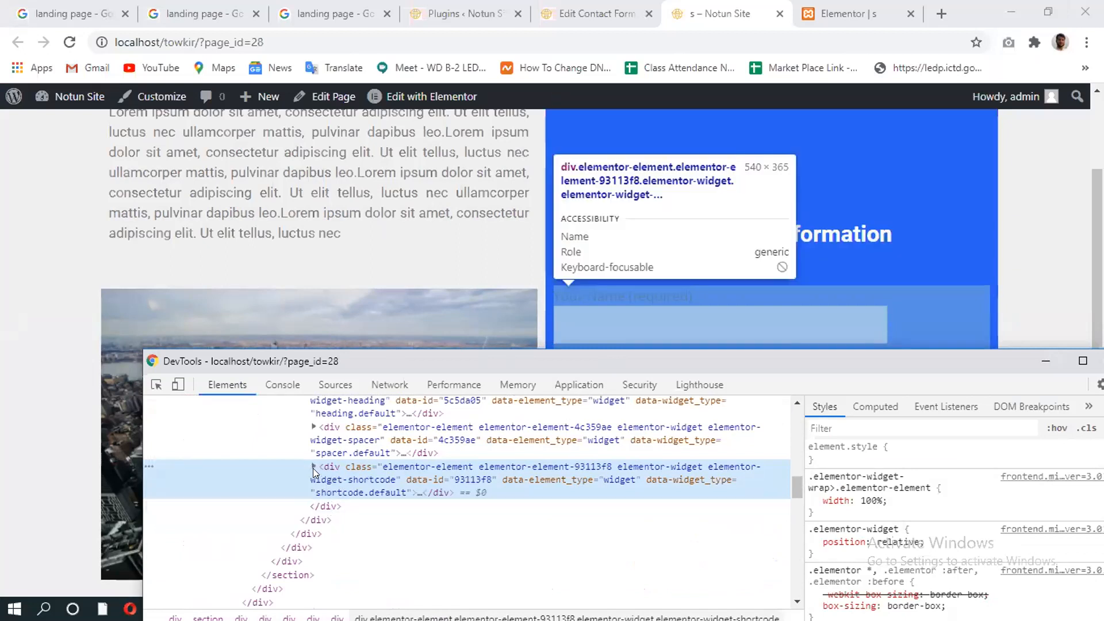
{"action": "left_click", "coordinate": [313, 467]}
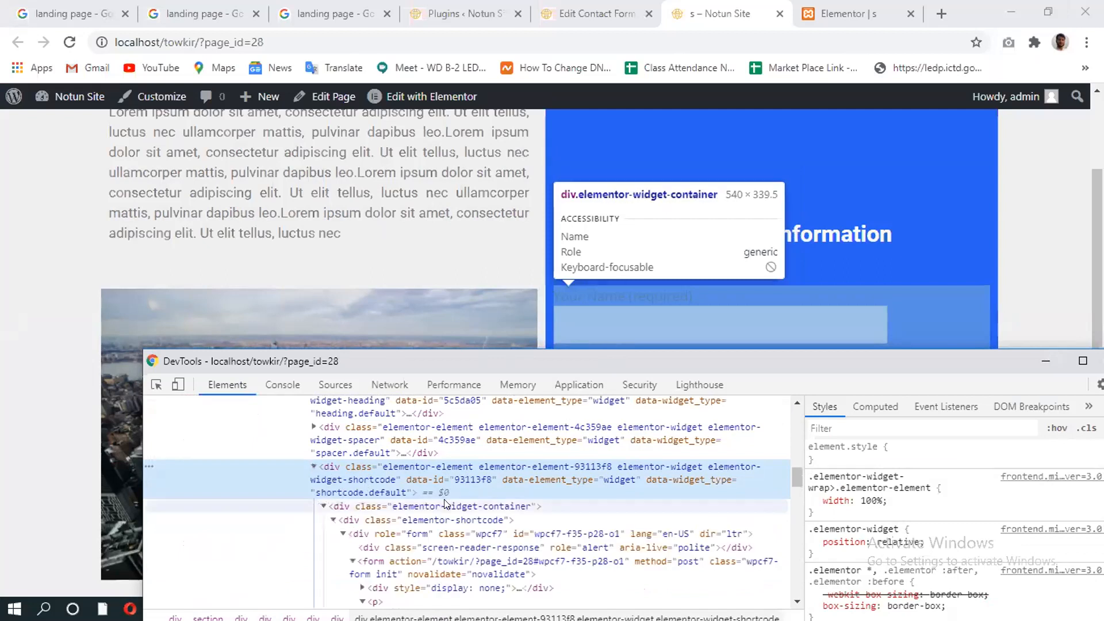
{"action": "left_click", "coordinate": [444, 505]}
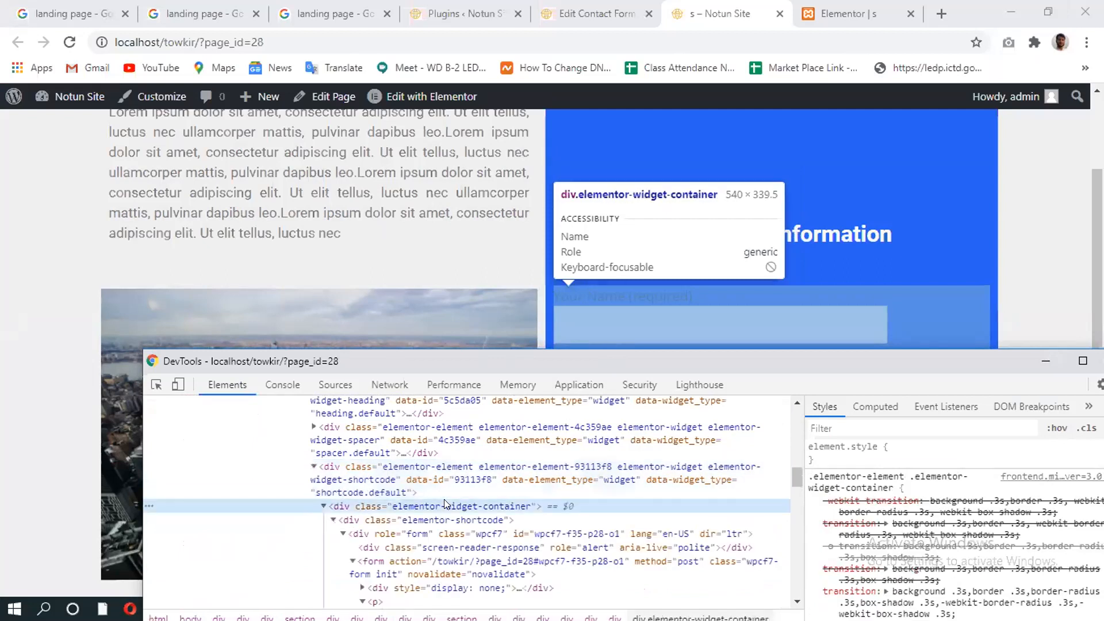
{"action": "scroll", "coordinate": [444, 500], "scroll_direction": "down", "scroll_amount": 1}
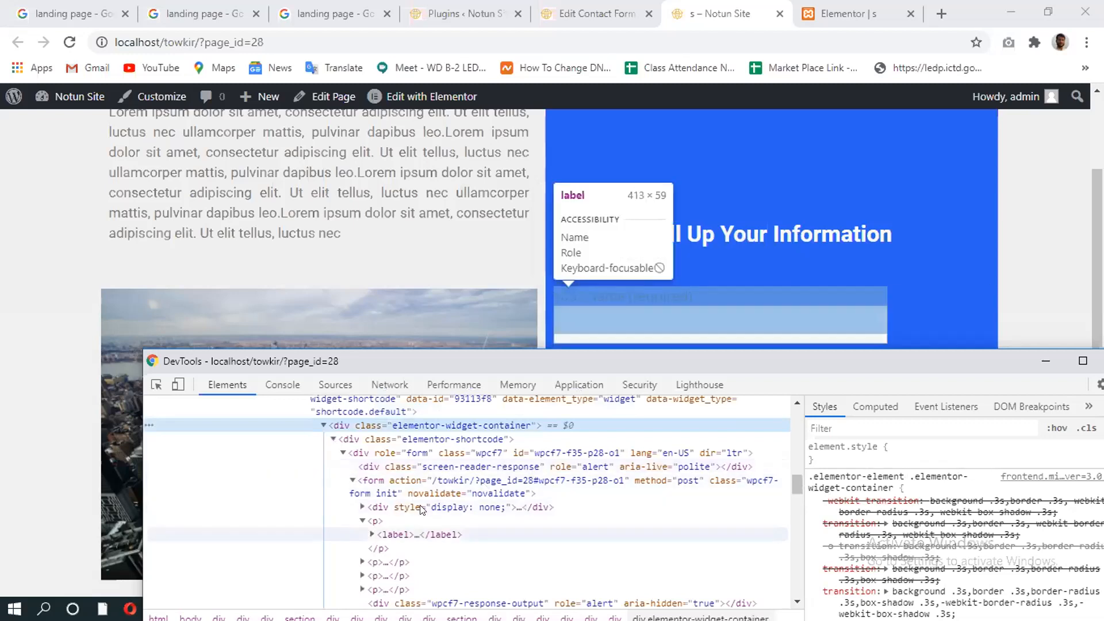
{"action": "left_click", "coordinate": [372, 535]}
{"action": "left_click", "coordinate": [448, 548]}
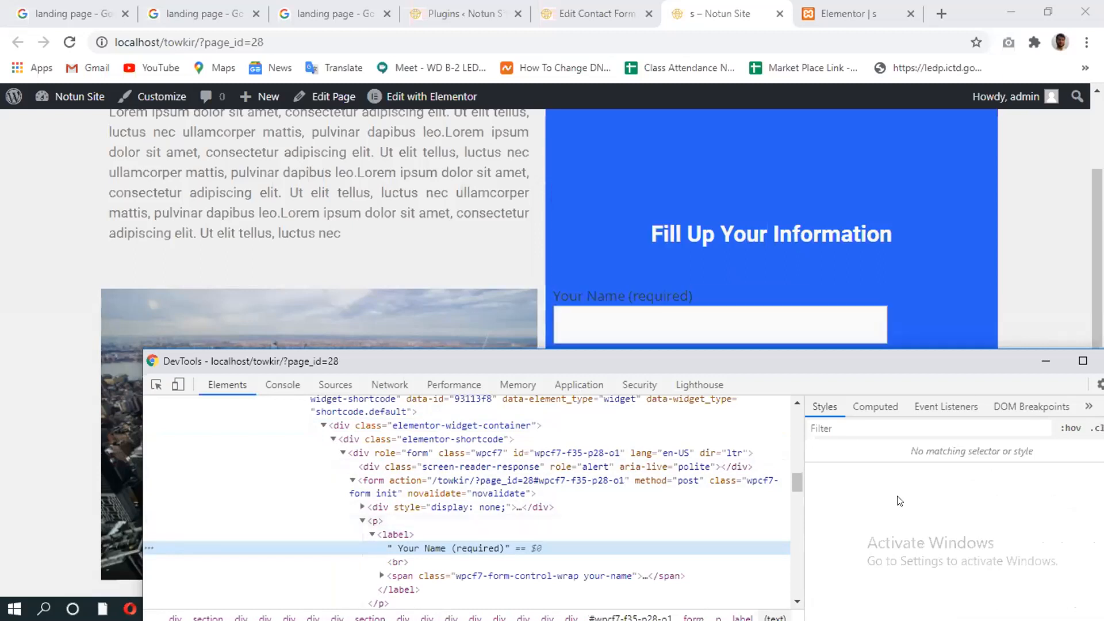
{"action": "scroll", "coordinate": [600, 516], "scroll_direction": "down", "scroll_amount": 3}
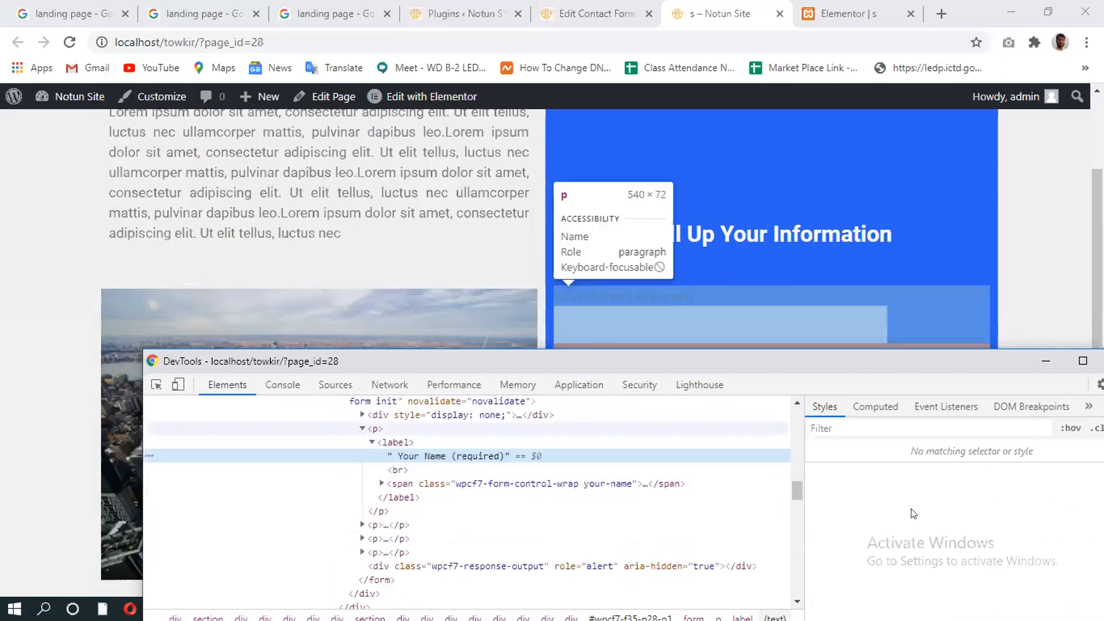
{"action": "scroll", "coordinate": [600, 516], "scroll_direction": "up", "scroll_amount": 3}
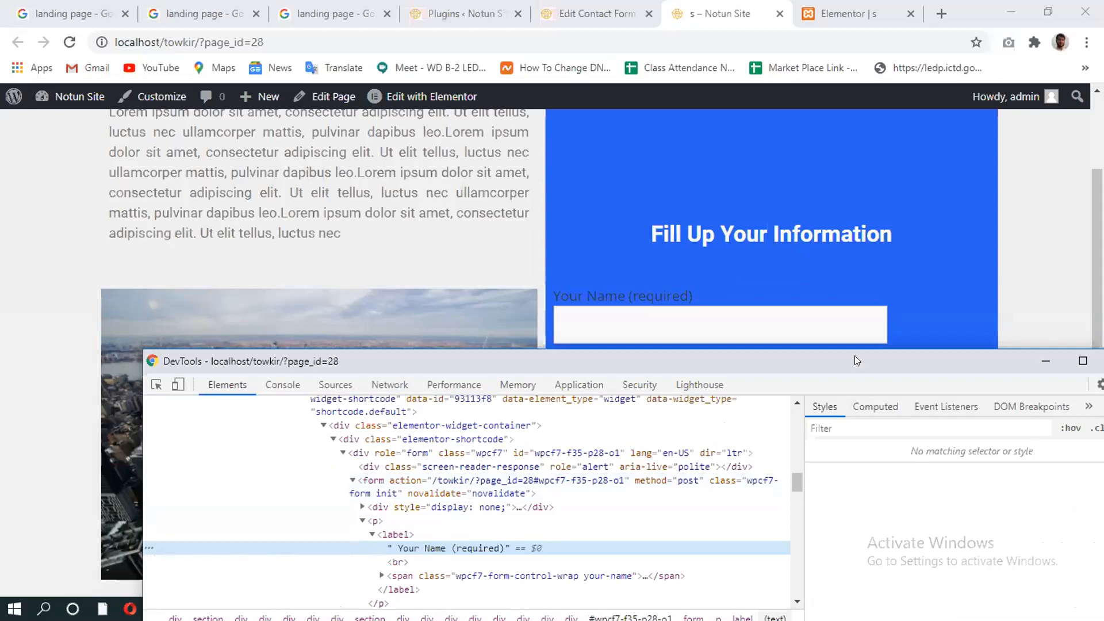
Nudge DevTools up-left and select the 'Your Name (required)' label element to list its styles.
{"action": "left_click_drag", "start_coordinate": [857, 360], "coordinate": [795, 351]}
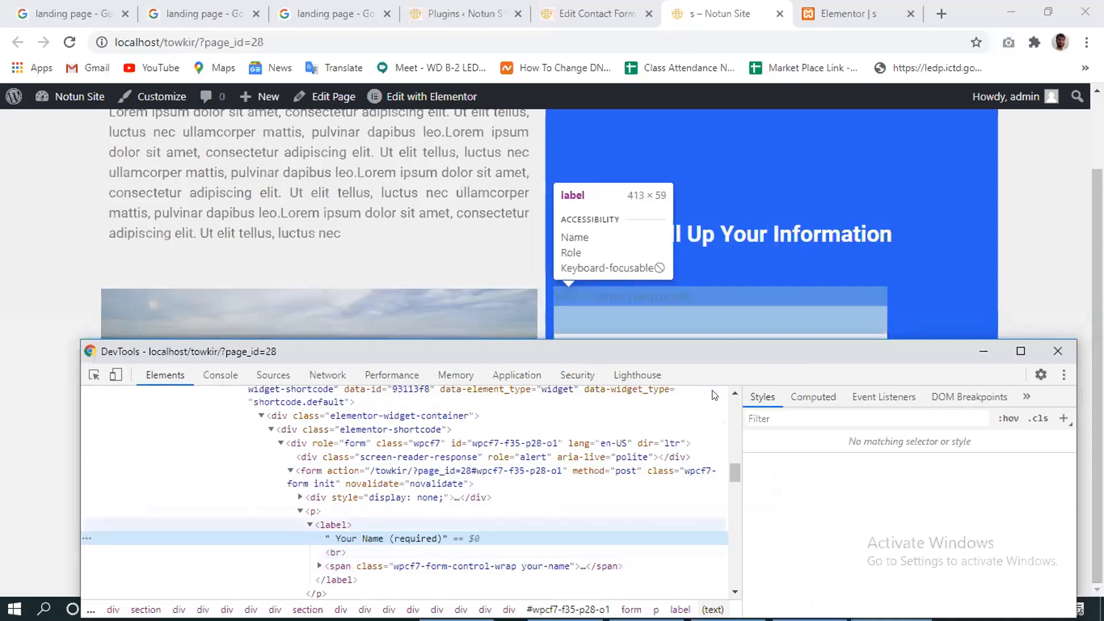
{"action": "left_click", "coordinate": [334, 524]}
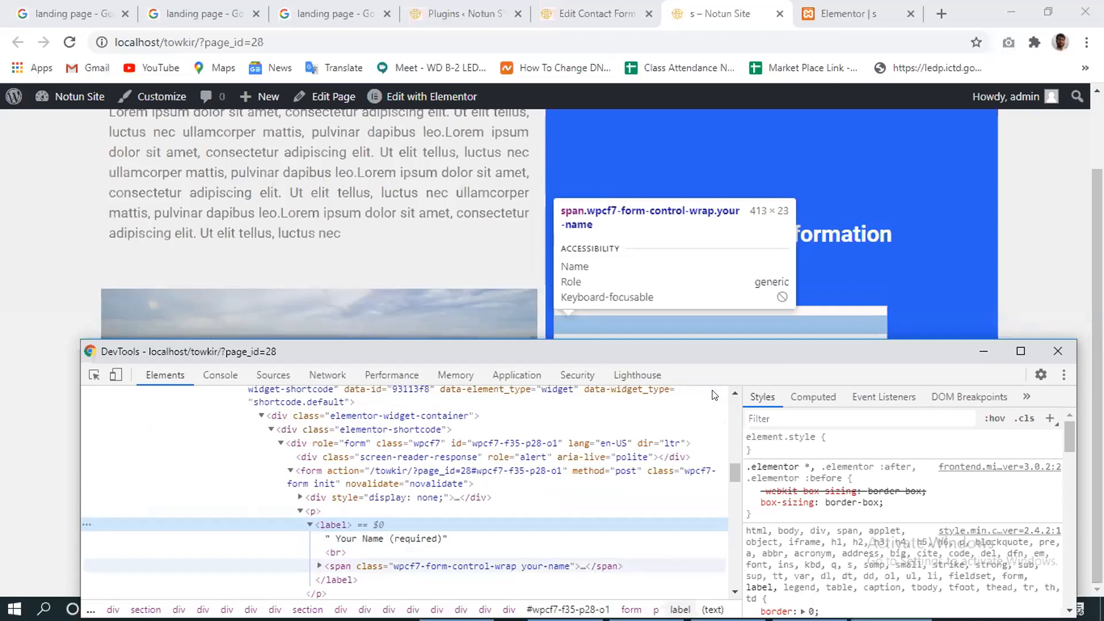
{"action": "scroll", "coordinate": [713, 394], "scroll_direction": "down", "scroll_amount": 1}
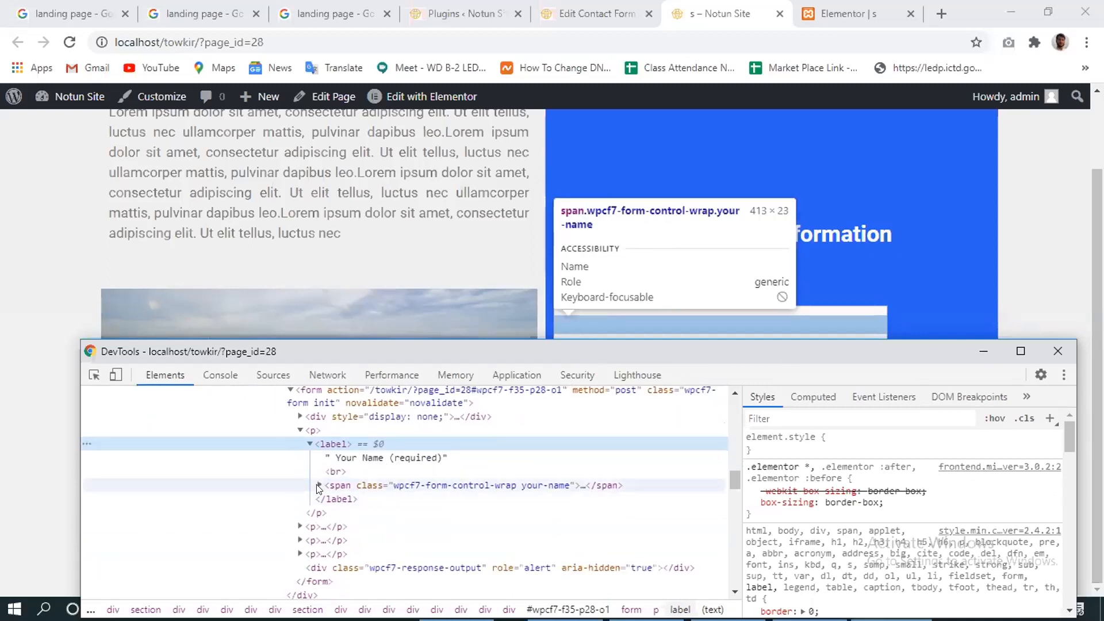
{"action": "left_click", "coordinate": [368, 459]}
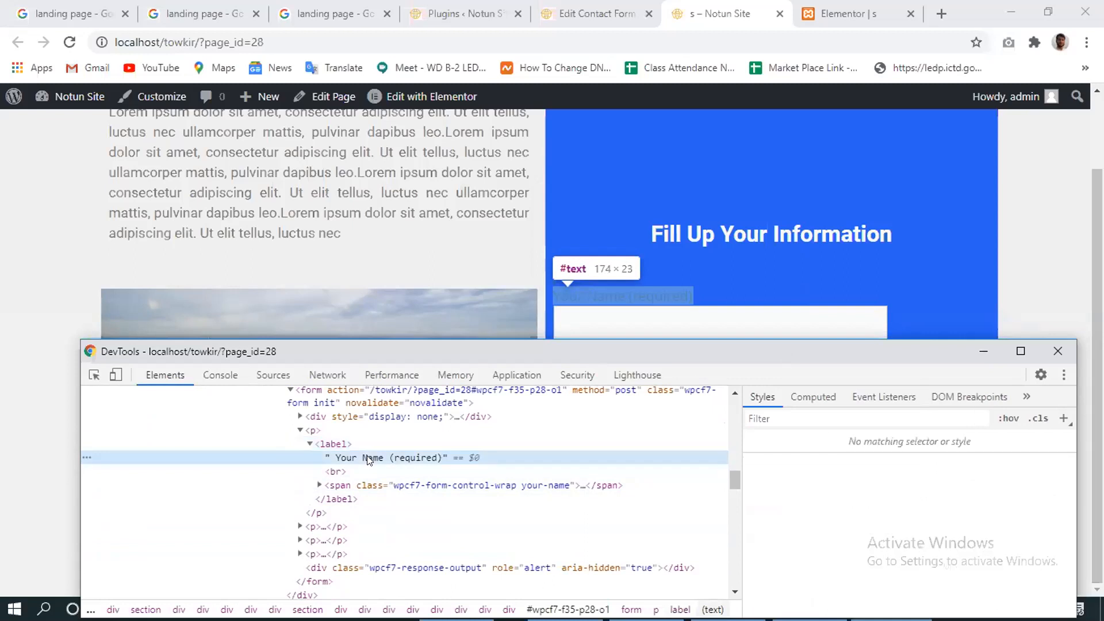
{"action": "left_click", "coordinate": [328, 443]}
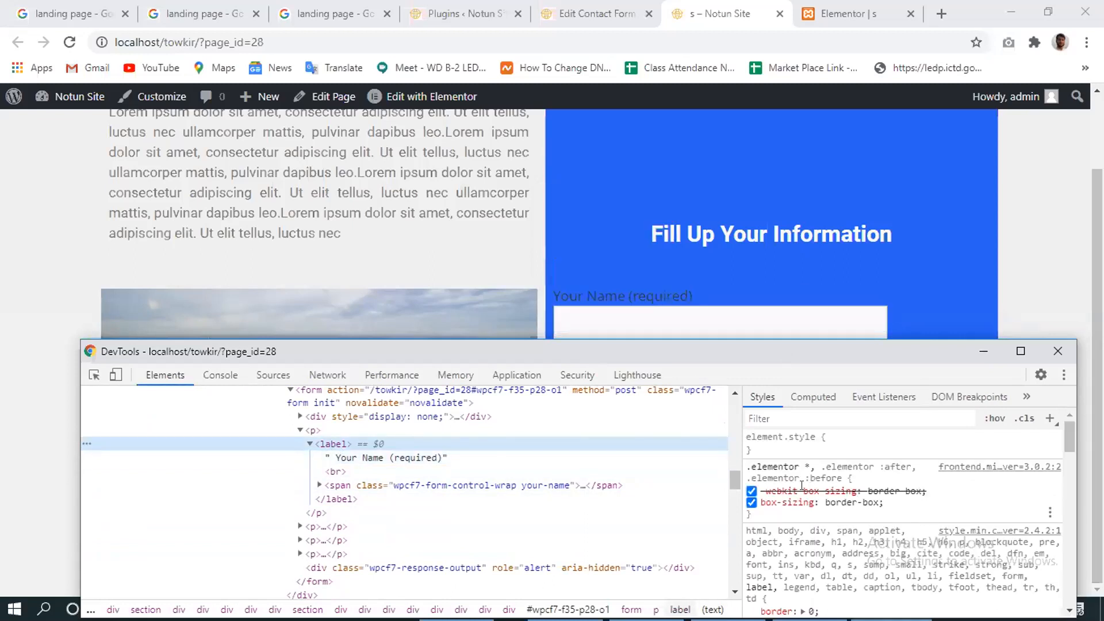
Add color: white to the label's .elementor style rule.
{"action": "left_click", "coordinate": [889, 503]}
{"action": "type", "text": "c"}
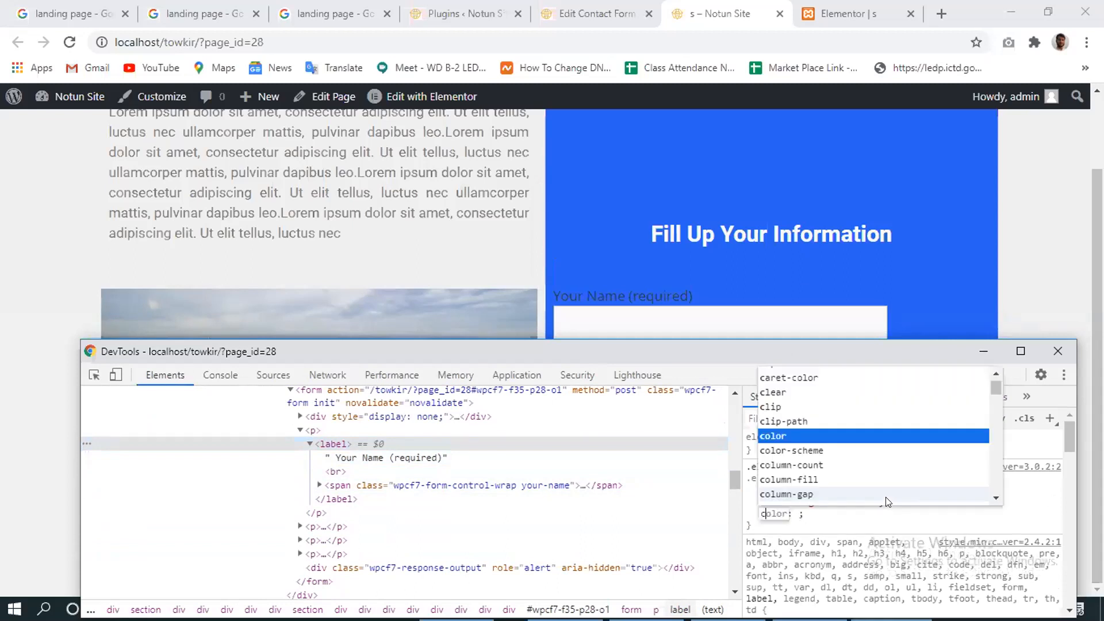
{"action": "scroll", "coordinate": [889, 502], "scroll_direction": "down", "scroll_amount": 4}
{"action": "key", "text": "Return"}
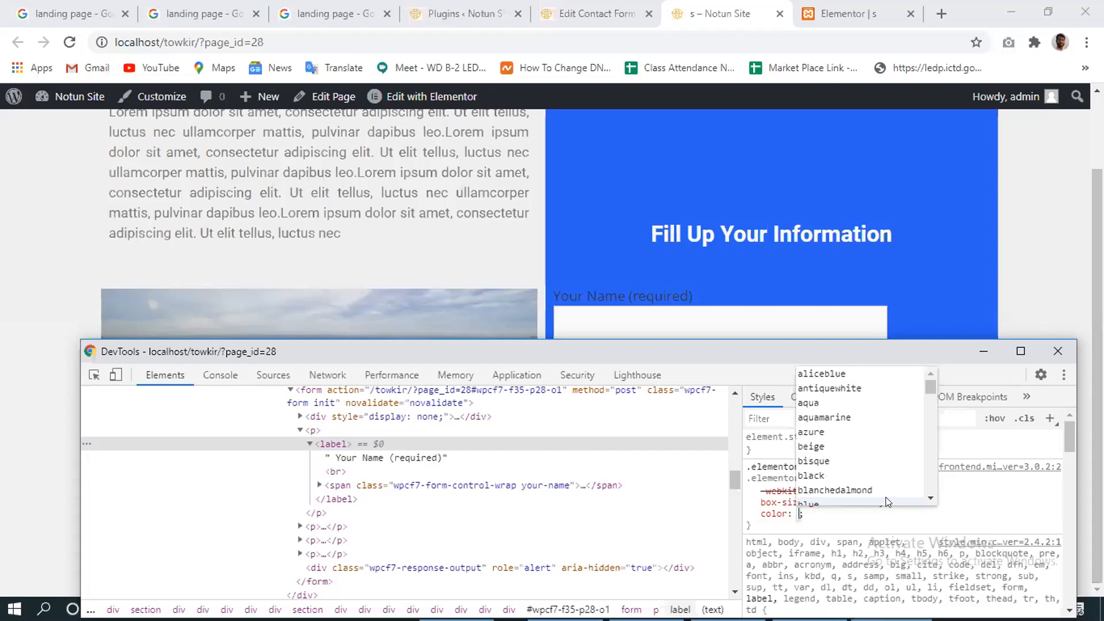
{"action": "type", "text": "wheat"}
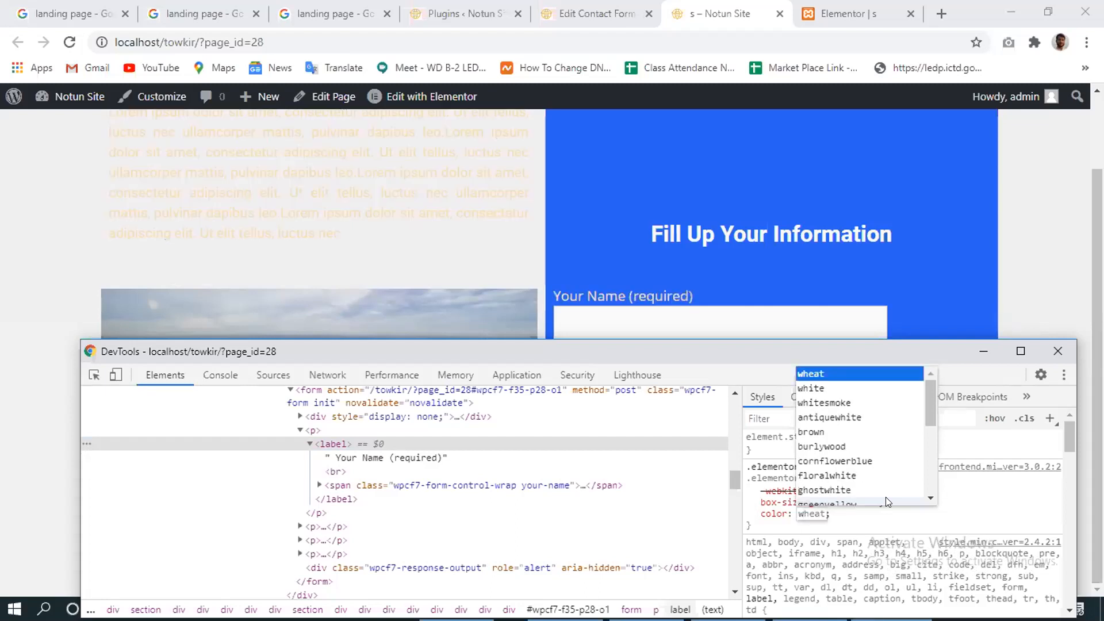
{"action": "key", "text": "Down"}
{"action": "key", "text": "Return"}
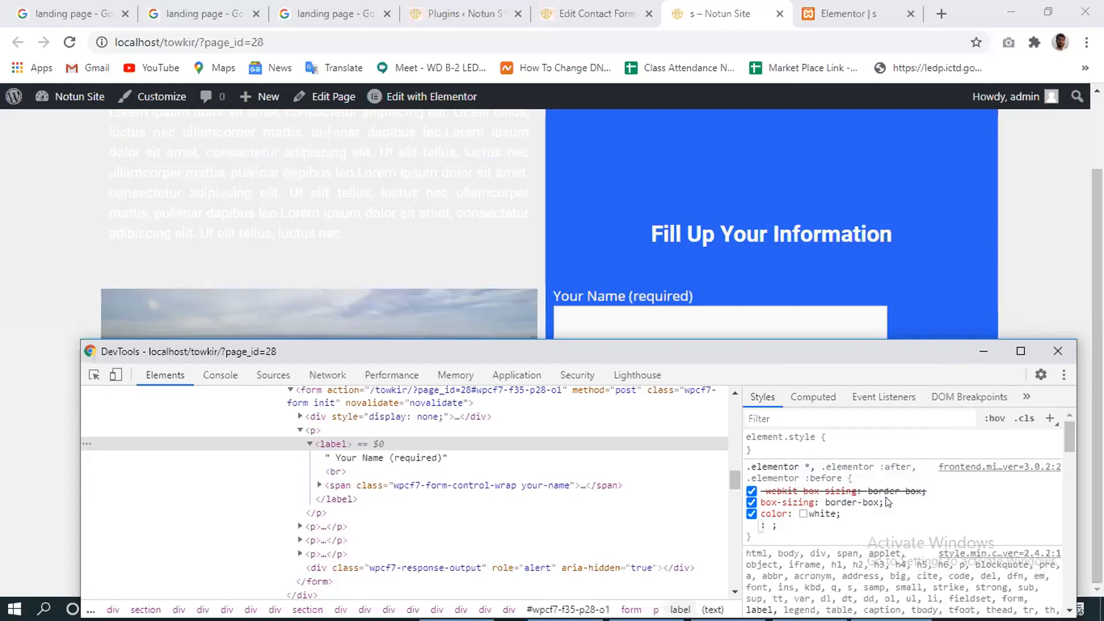
Add font-weight: 800 to the same rule, then select the whole edited rule.
{"action": "type", "text": "font"}
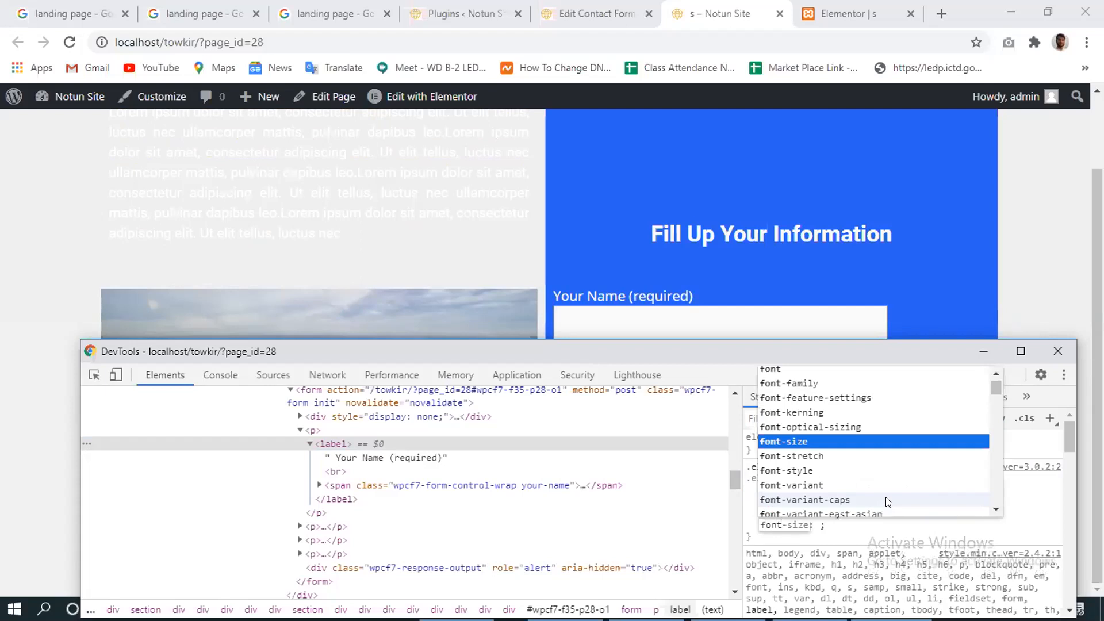
{"action": "type", "text": "-w"}
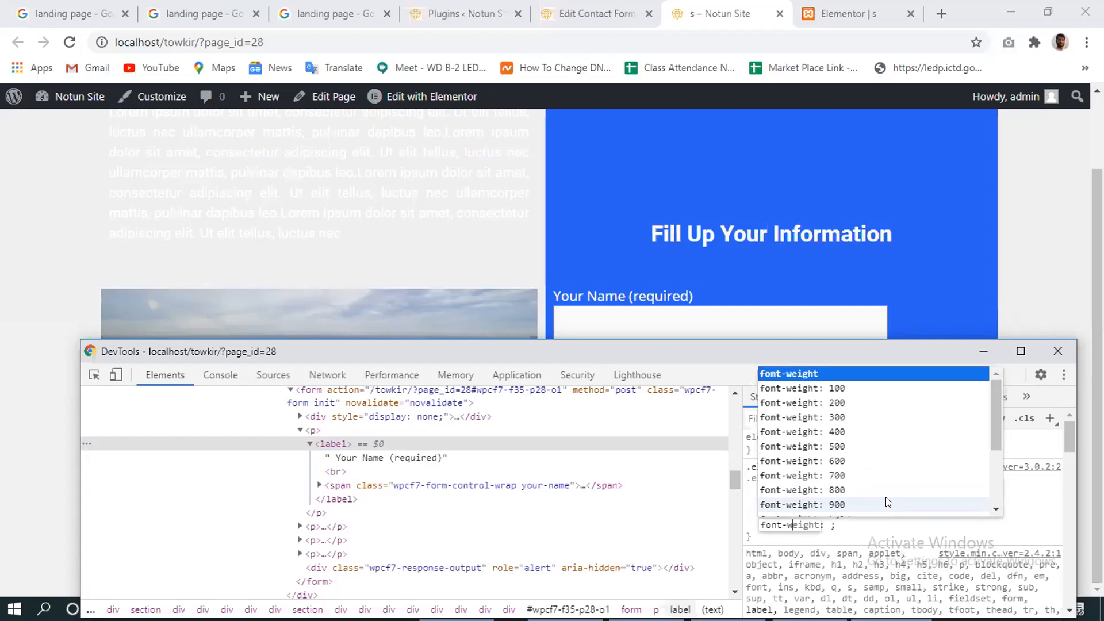
{"action": "key", "text": "Down"}
{"action": "key", "text": "Down"}
{"action": "key", "text": "Down"}
{"action": "key", "text": "Down"}
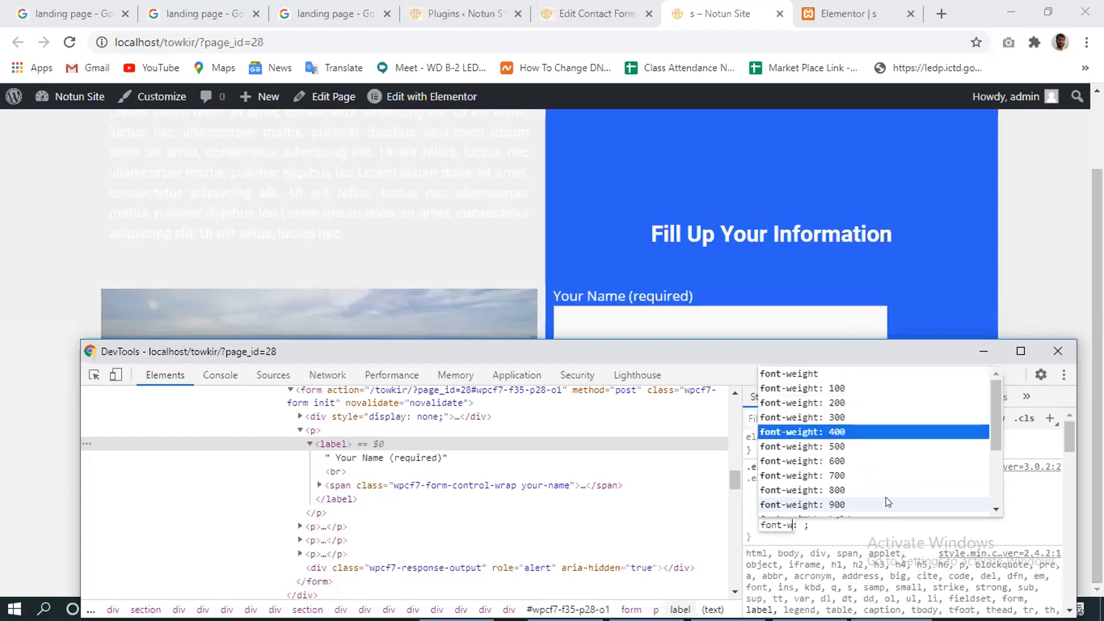
{"action": "key", "text": "Down"}
{"action": "key", "text": "Down"}
{"action": "key", "text": "Down"}
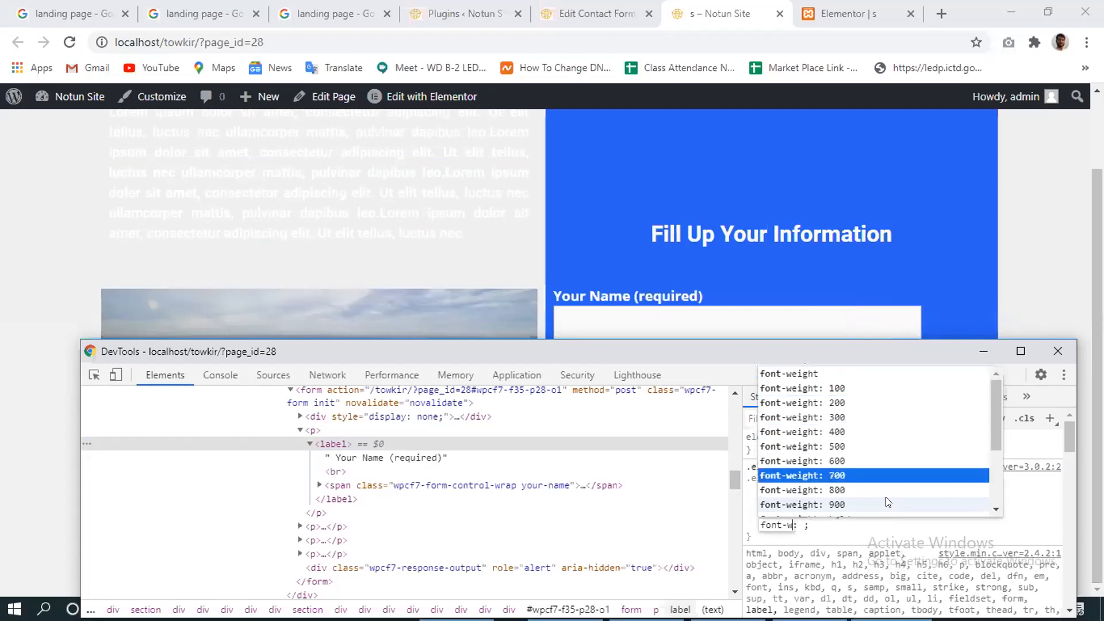
{"action": "key", "text": "Down"}
{"action": "key", "text": "Down"}
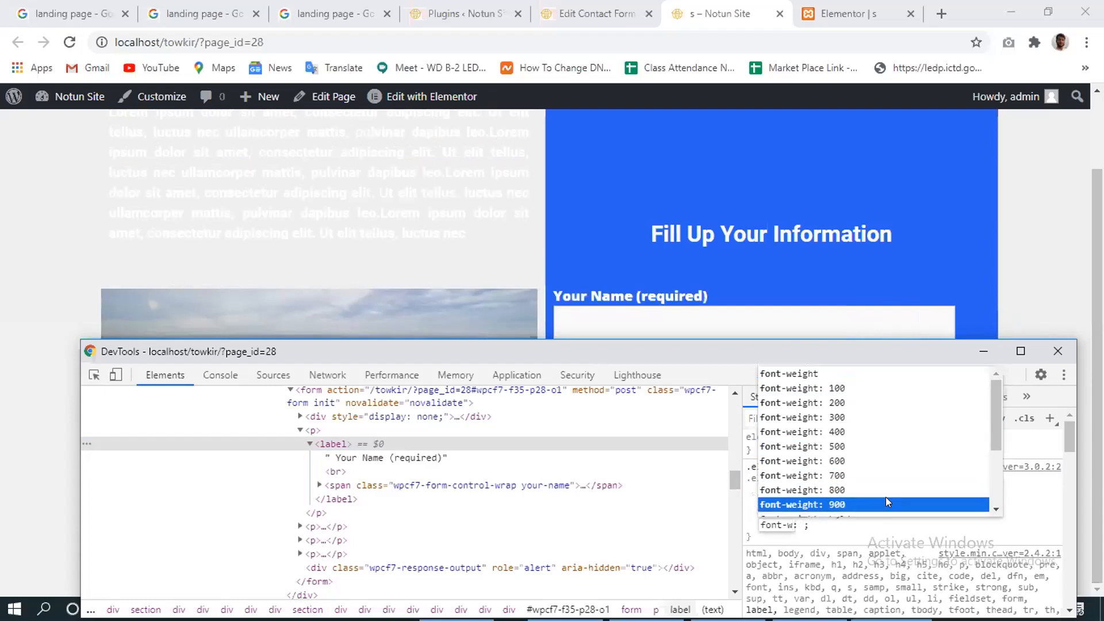
{"action": "key", "text": "Up"}
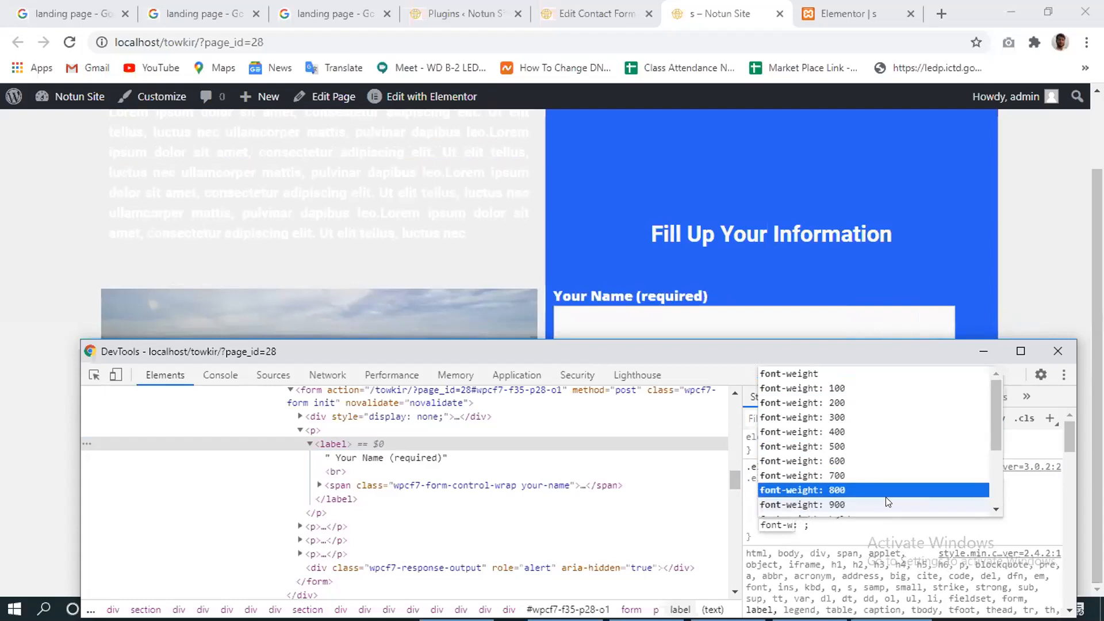
{"action": "key", "text": "Return"}
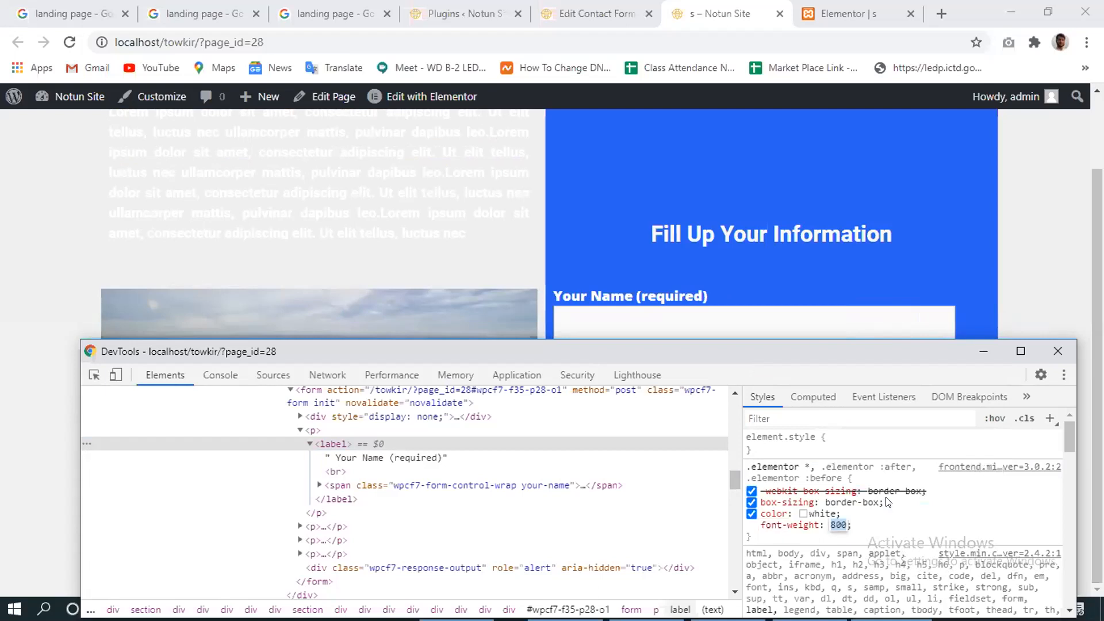
{"action": "key", "text": "Return"}
{"action": "left_click_drag", "start_coordinate": [749, 537], "coordinate": [740, 467]}
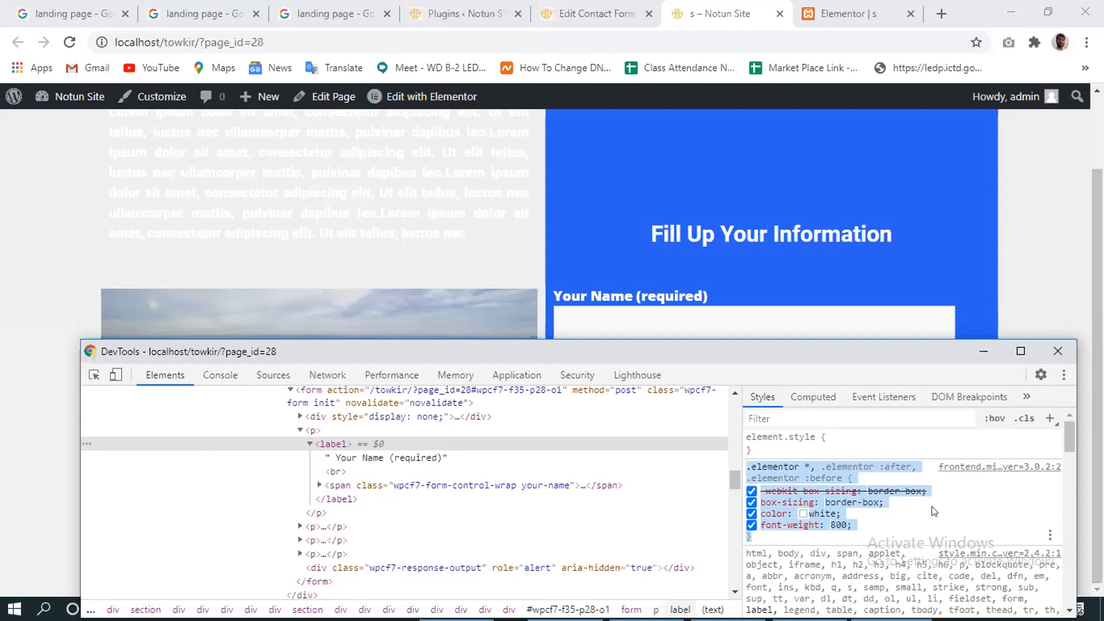
Hide DevTools to show the bold white form labels, then launch the Customizer from the admin bar.
{"action": "left_click", "coordinate": [983, 351]}
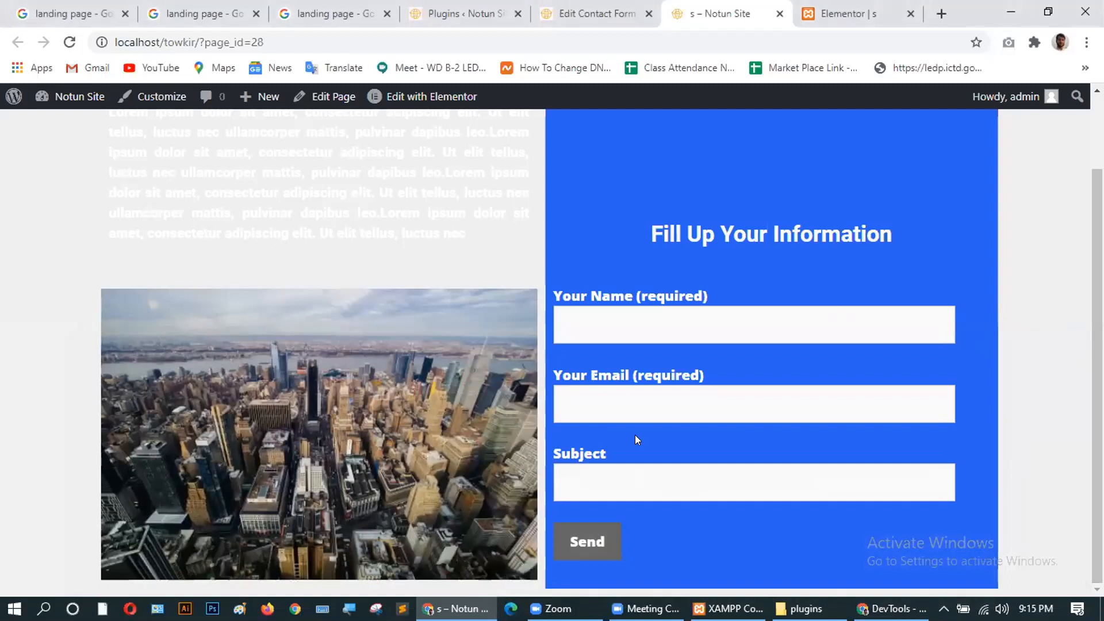
{"action": "scroll", "coordinate": [362, 323], "scroll_direction": "up", "scroll_amount": 2}
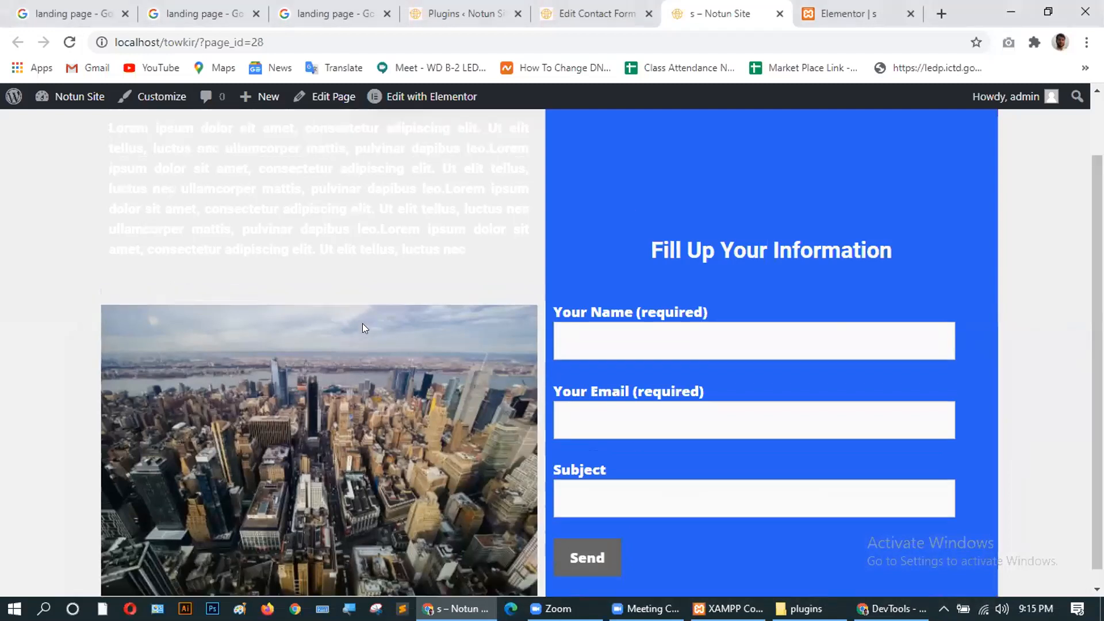
{"action": "left_click", "coordinate": [153, 99]}
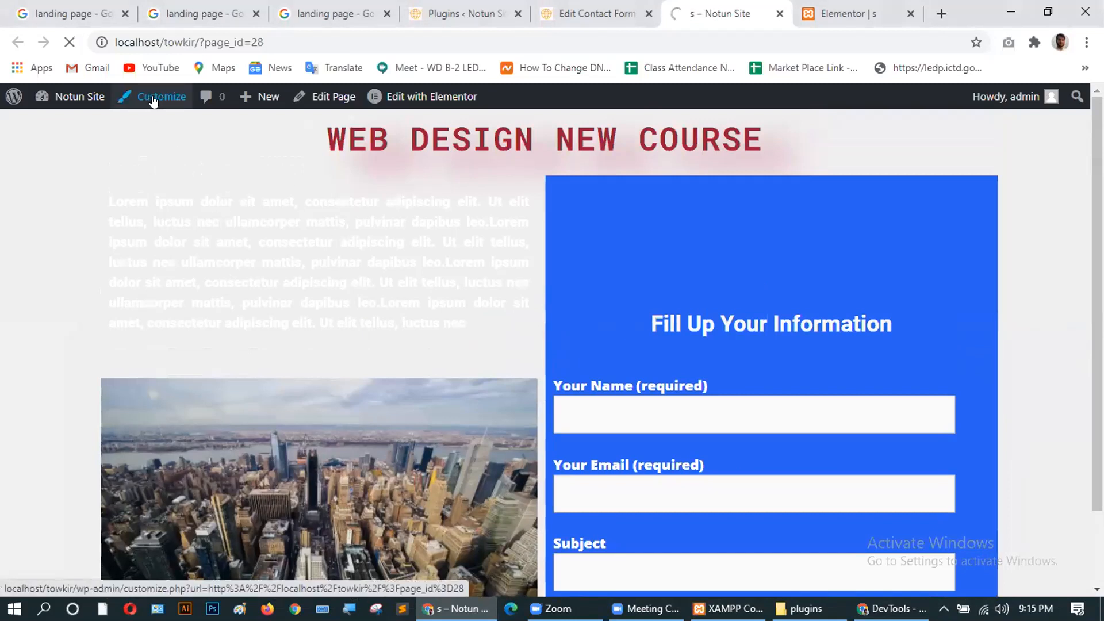
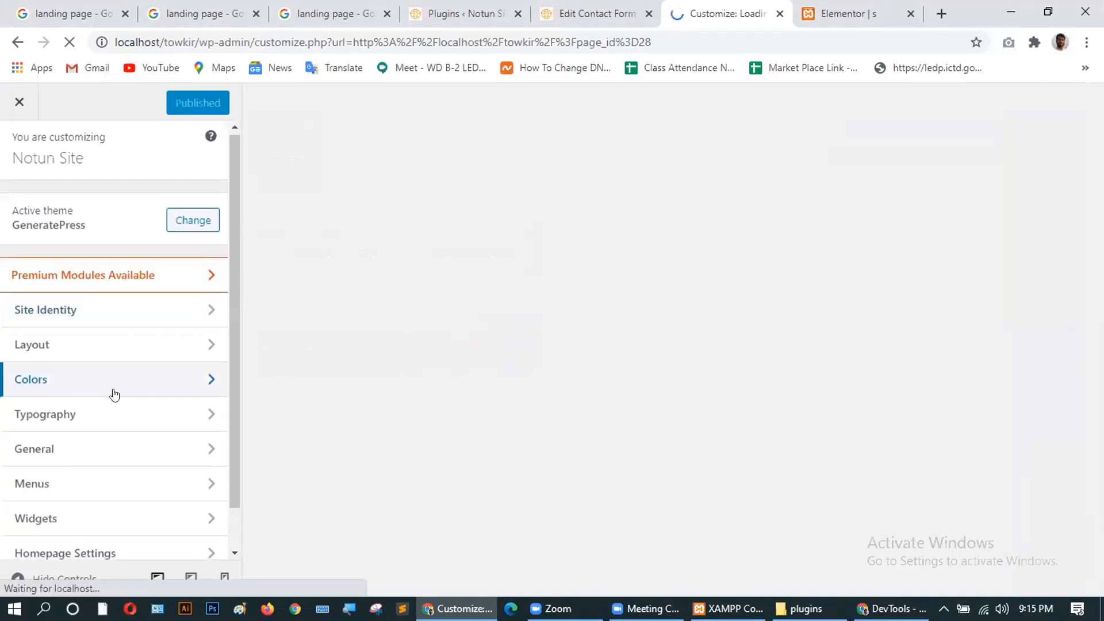
Paste the .elementor rule with color: white and font-weight: 800 into Additional CSS.
{"action": "scroll", "coordinate": [114, 394], "scroll_direction": "down", "scroll_amount": 2}
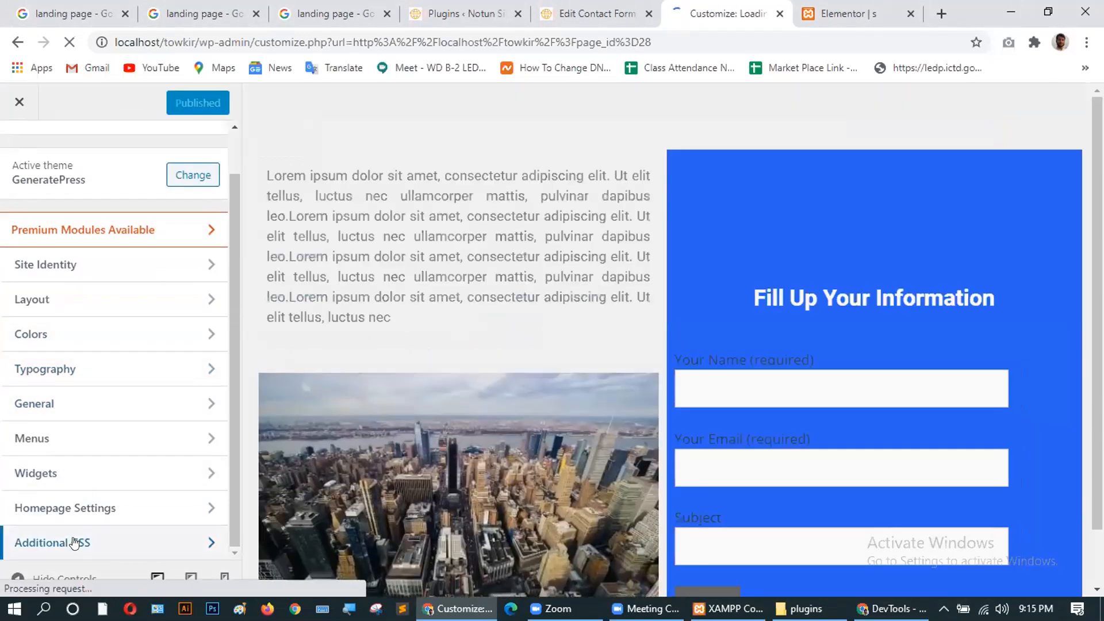
{"action": "left_click", "coordinate": [74, 543]}
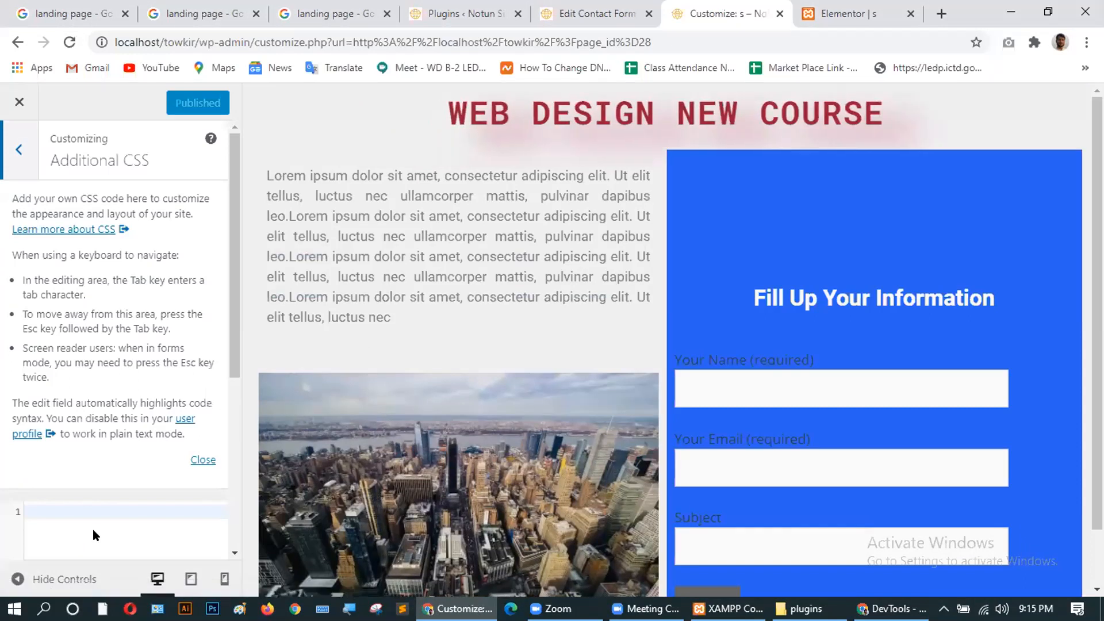
{"action": "scroll", "coordinate": [106, 415], "scroll_direction": "down", "scroll_amount": 5}
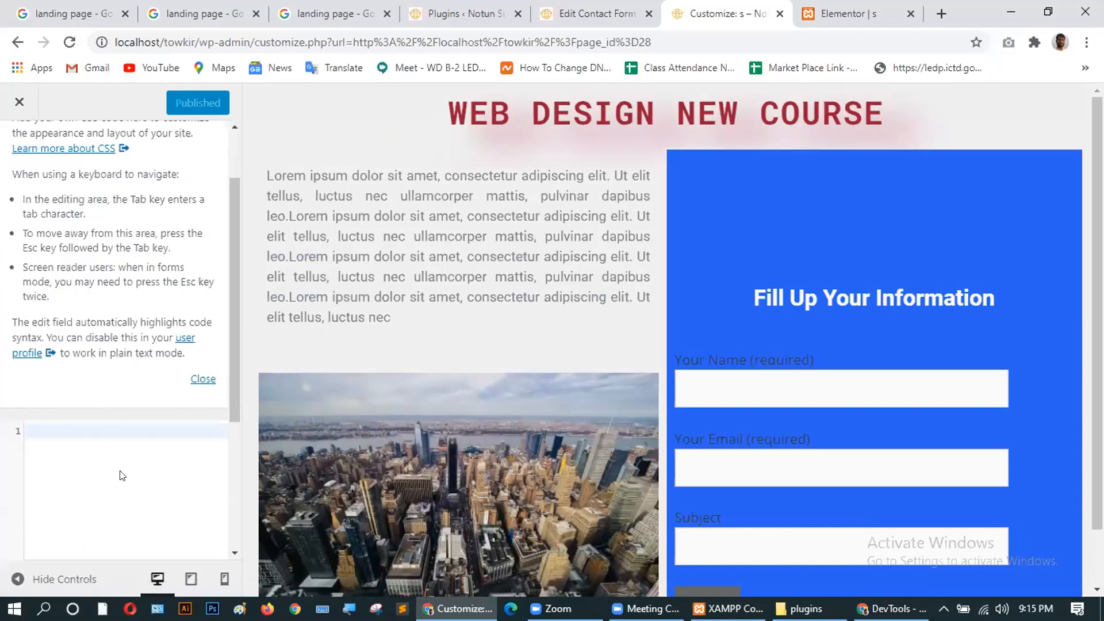
{"action": "scroll", "coordinate": [118, 476], "scroll_direction": "up", "scroll_amount": 5}
{"action": "scroll", "coordinate": [108, 401], "scroll_direction": "down", "scroll_amount": 4}
{"action": "left_click", "coordinate": [47, 267]}
{"action": "type", "text": ".elementor *, .elementor :after, .elementor :before {     -webkit-box-sizing: border-box;     box-sizing: border-box;     color: white;     font-weight: 800; }"}
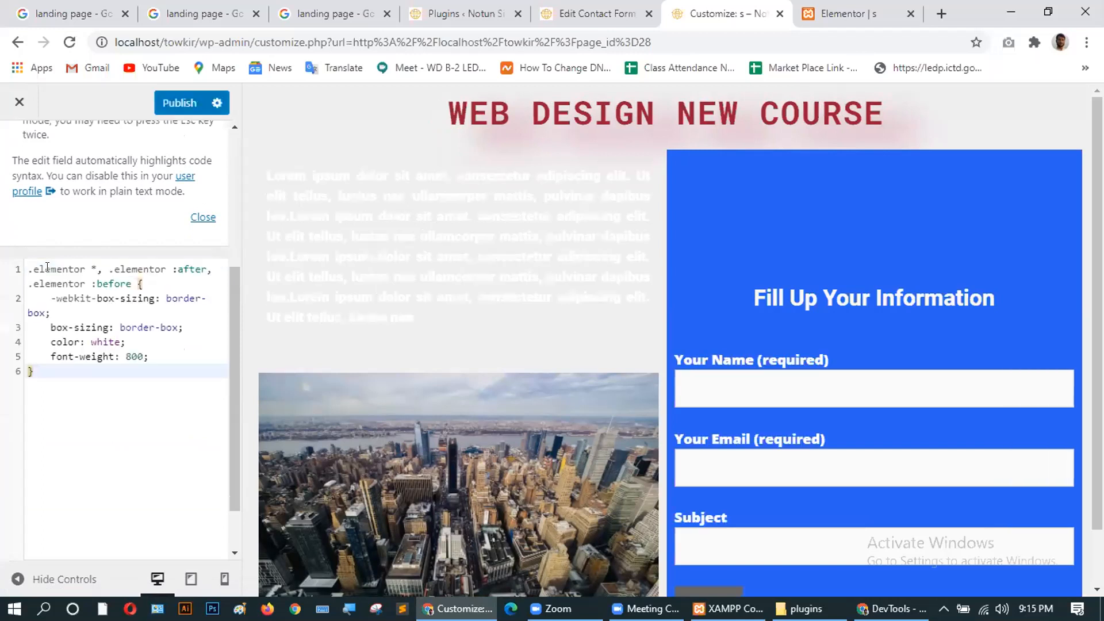
Publish the custom CSS, then put the caret after the font-weight line.
{"action": "scroll", "coordinate": [79, 410], "scroll_direction": "down", "scroll_amount": 1}
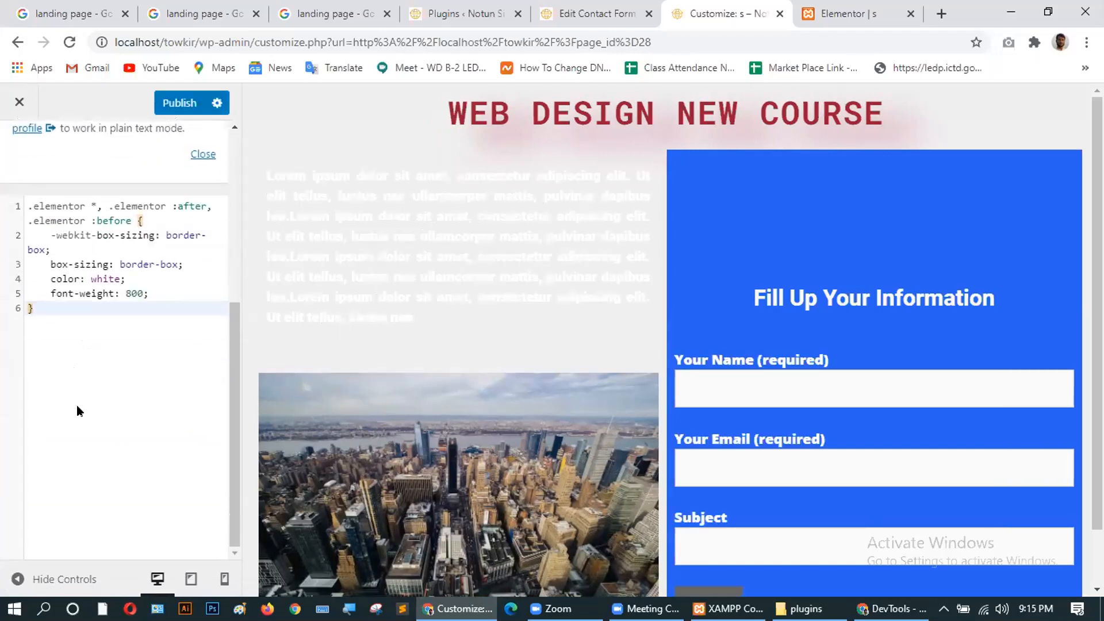
{"action": "left_click", "coordinate": [172, 103]}
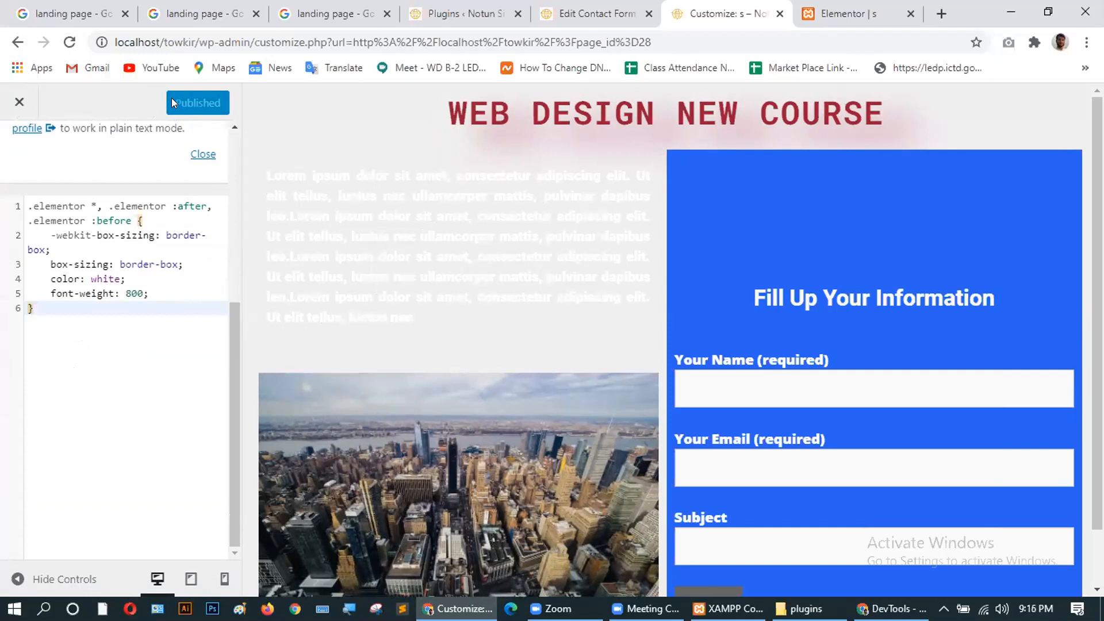
{"action": "left_click", "coordinate": [161, 290]}
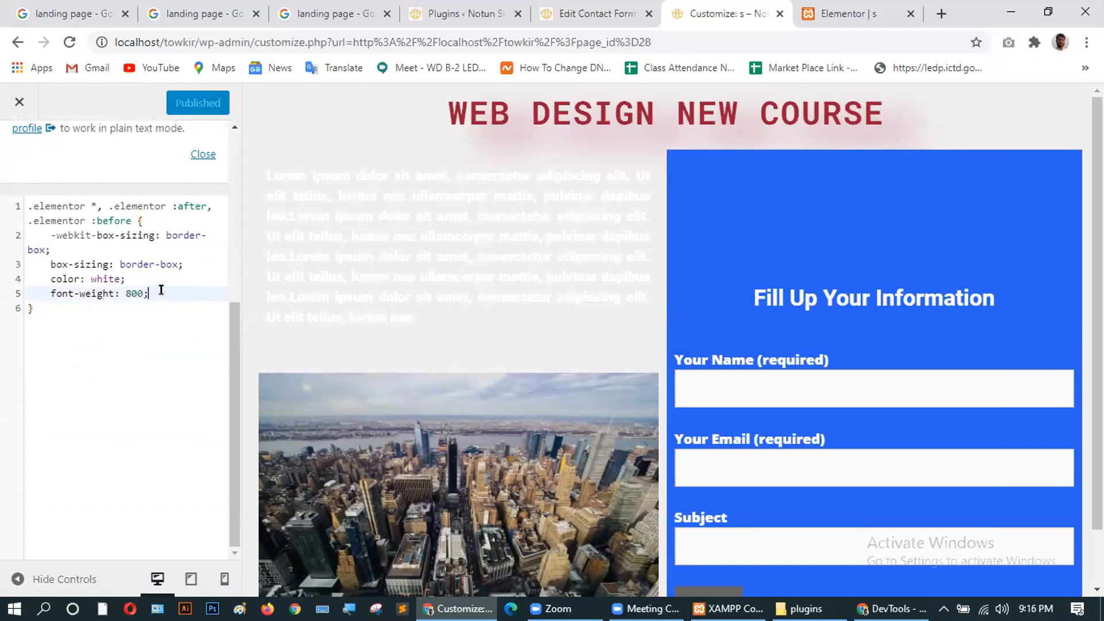
Add text-align: center; to the CSS rule and publish it.
{"action": "key", "text": "Return"}
{"action": "type", "text": "ta"}
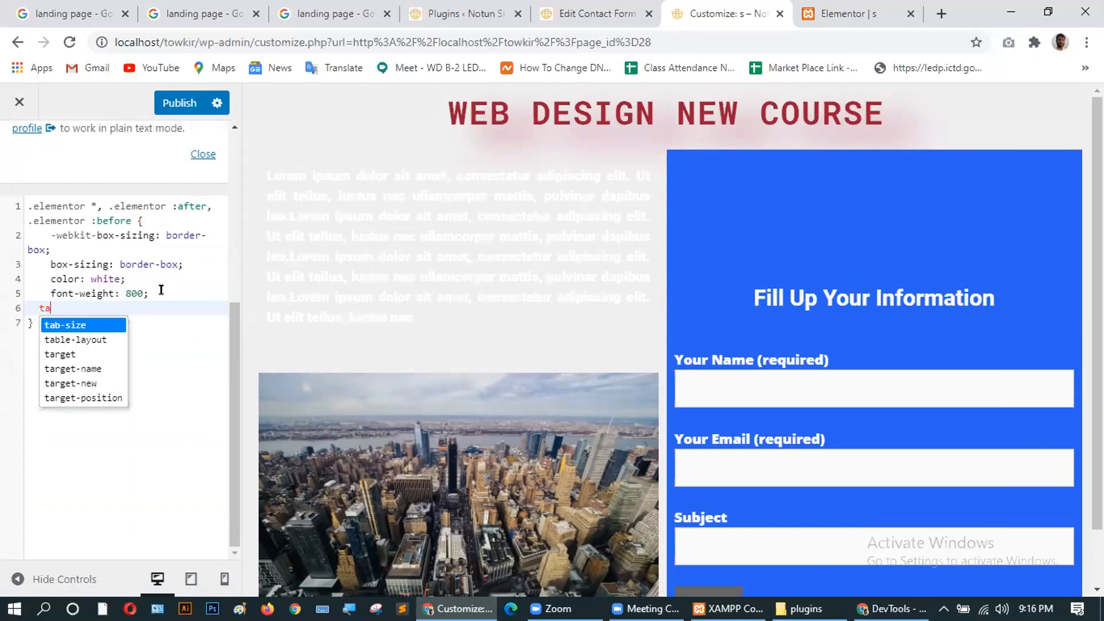
{"action": "key", "text": "BackSpace"}
{"action": "type", "text": "e"}
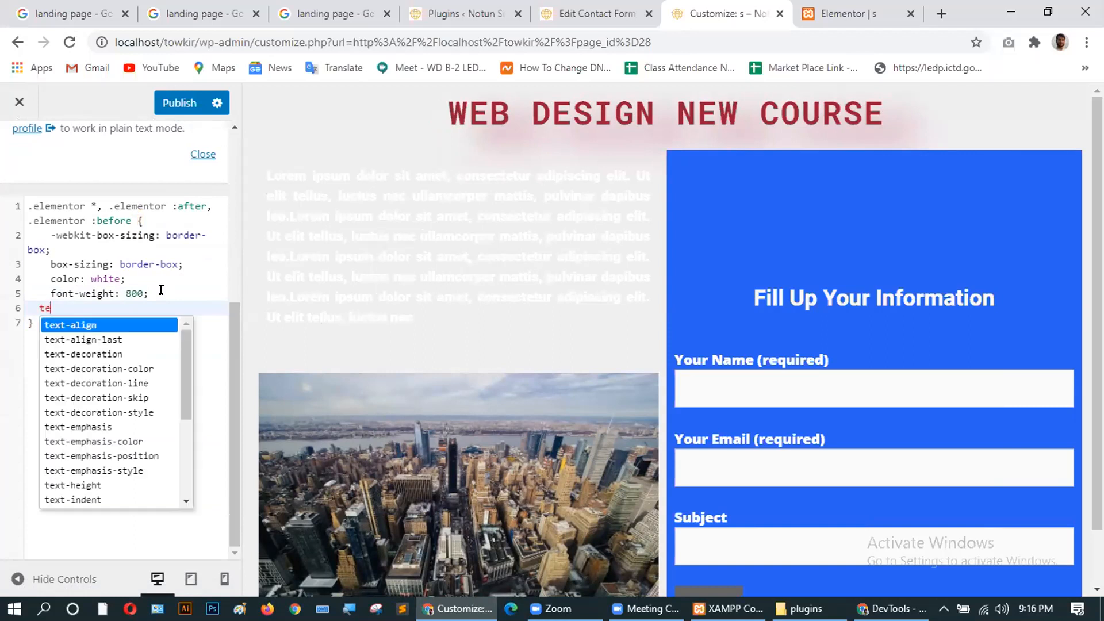
{"action": "type", "text": "xt"}
{"action": "key", "text": "Return"}
{"action": "type", "text": ": center"}
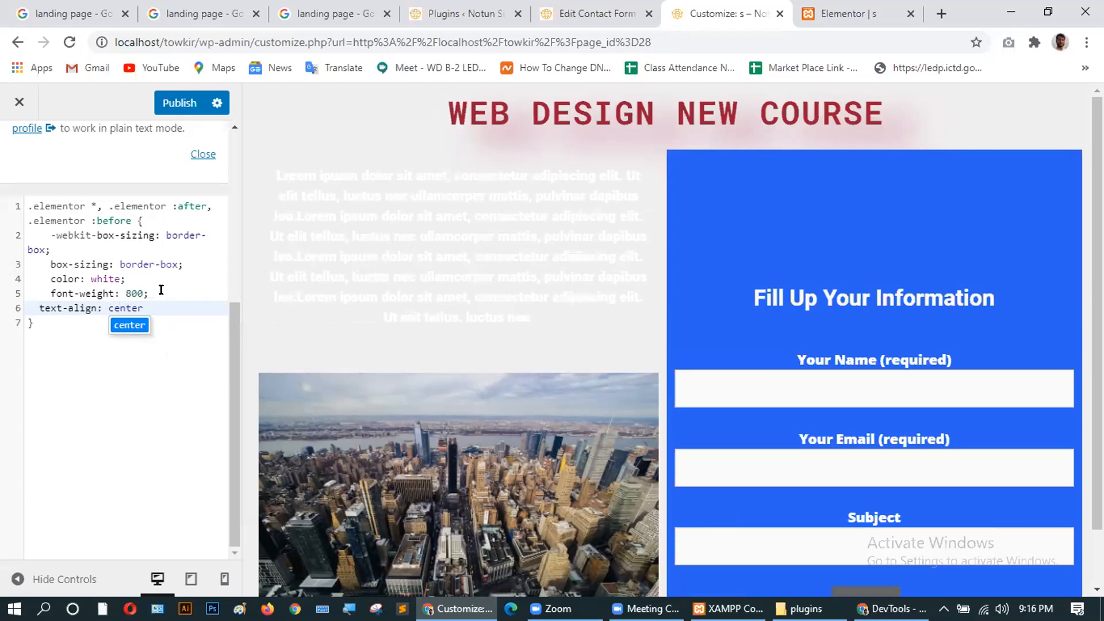
{"action": "type", "text": ";"}
{"action": "left_click", "coordinate": [178, 108]}
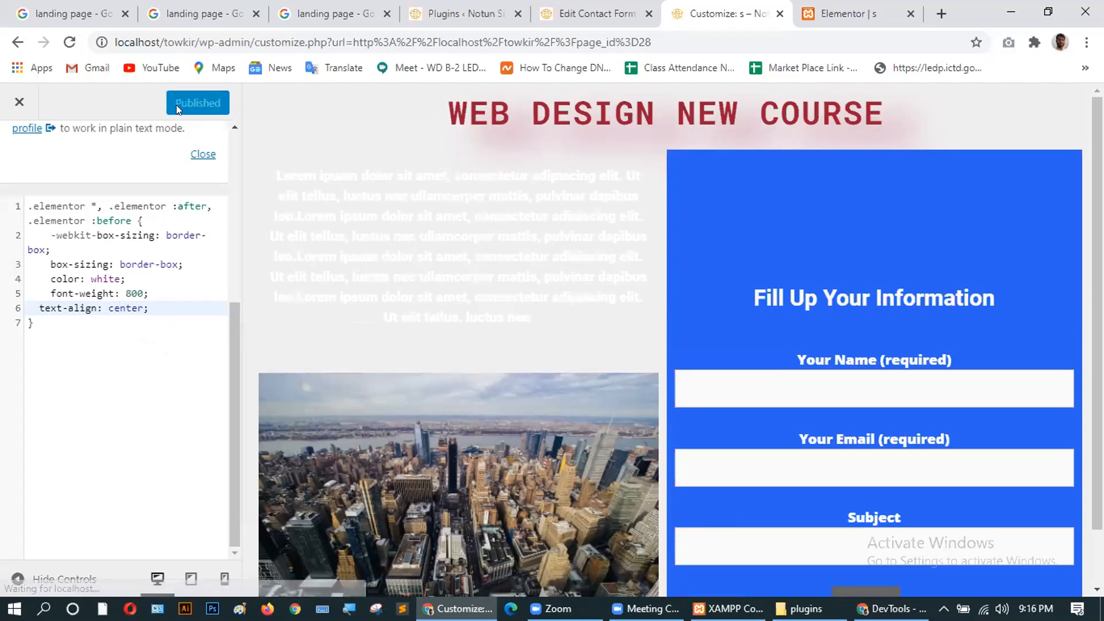
Open the live Notun Site home page in a new tab from the admin bar.
{"action": "scroll", "coordinate": [936, 420], "scroll_direction": "down", "scroll_amount": 1}
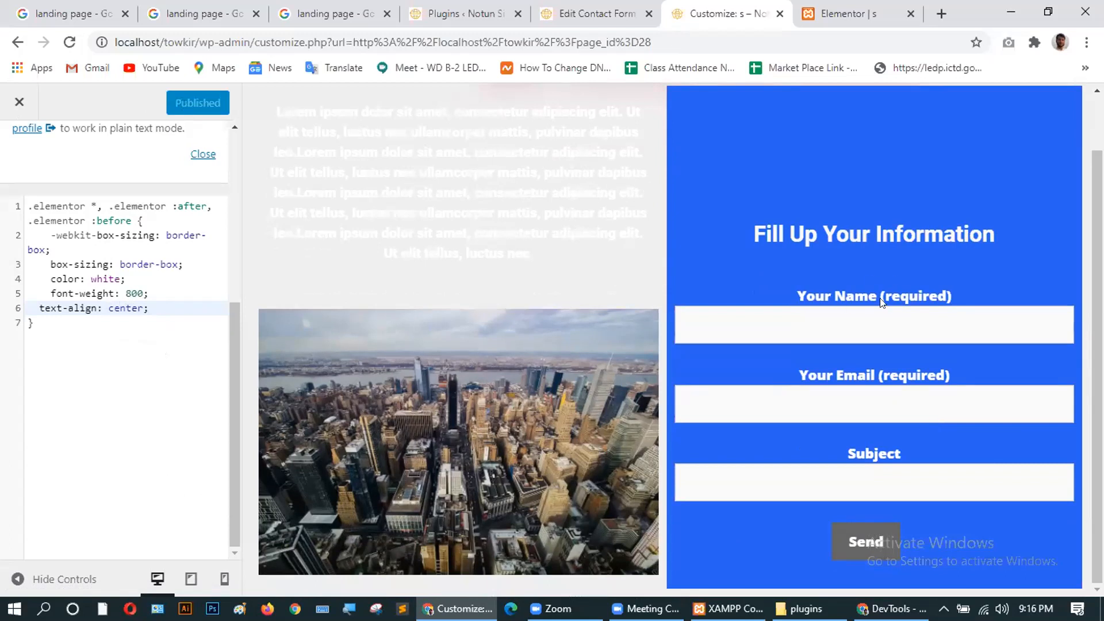
{"action": "scroll", "coordinate": [390, 310], "scroll_direction": "up", "scroll_amount": 1}
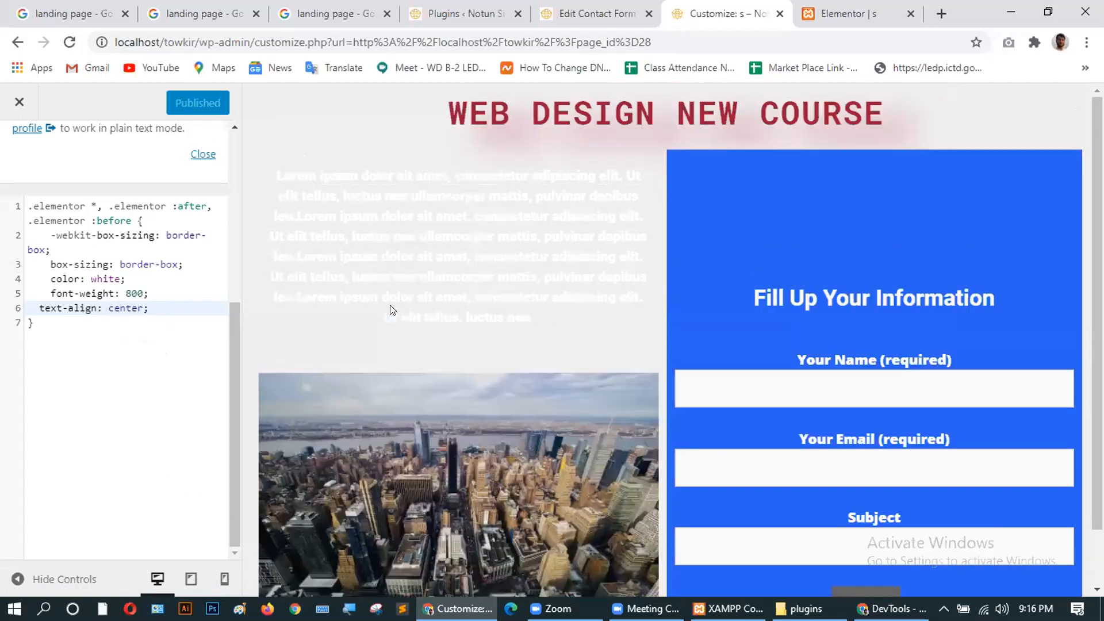
{"action": "left_click", "coordinate": [845, 14]}
{"action": "left_click", "coordinate": [728, 14]}
{"action": "left_click", "coordinate": [604, 9]}
{"action": "mouse_move", "coordinate": [69, 99]}
{"action": "middle_click", "coordinate": [72, 125]}
{"action": "left_click", "coordinate": [613, 13]}
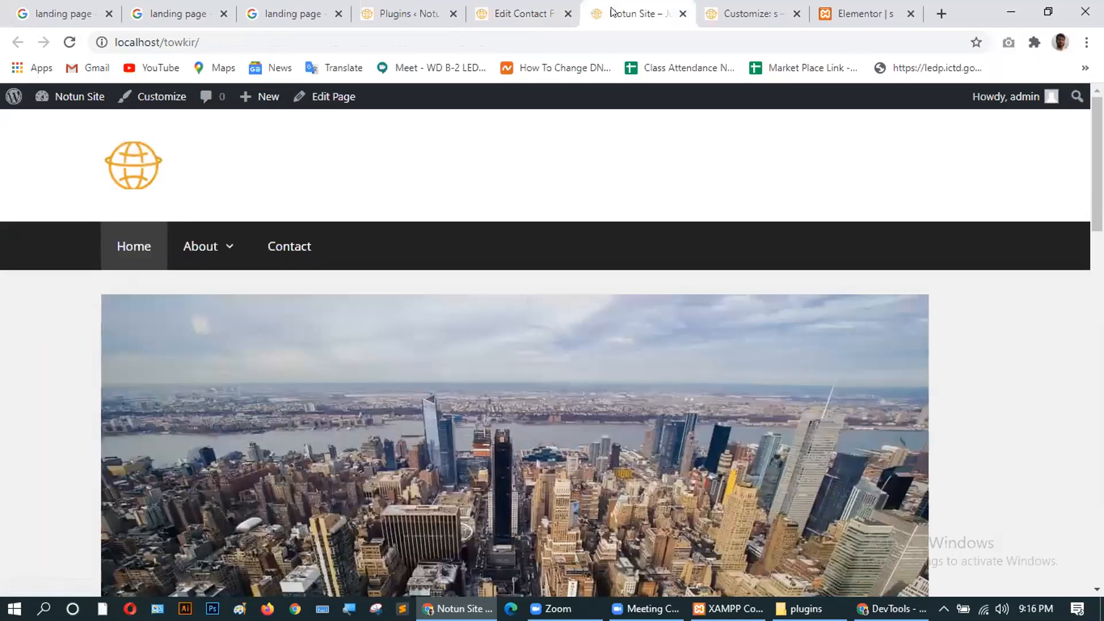
Open Pages > All Pages in a new browser tab.
{"action": "left_click", "coordinate": [714, 11]}
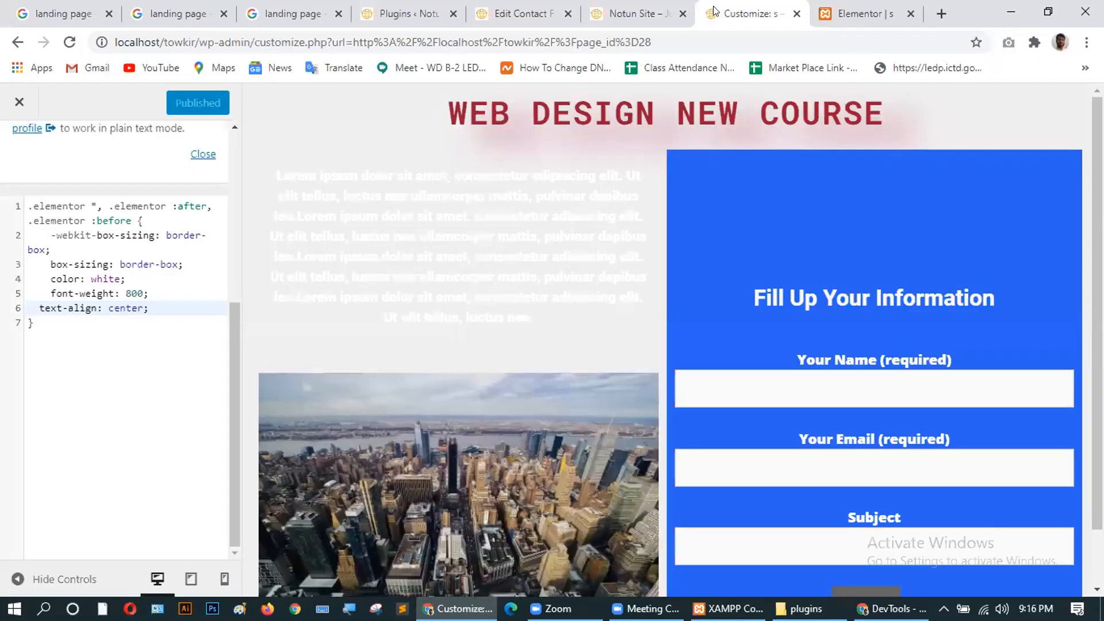
{"action": "left_click", "coordinate": [406, 14]}
{"action": "left_click", "coordinate": [506, 13]}
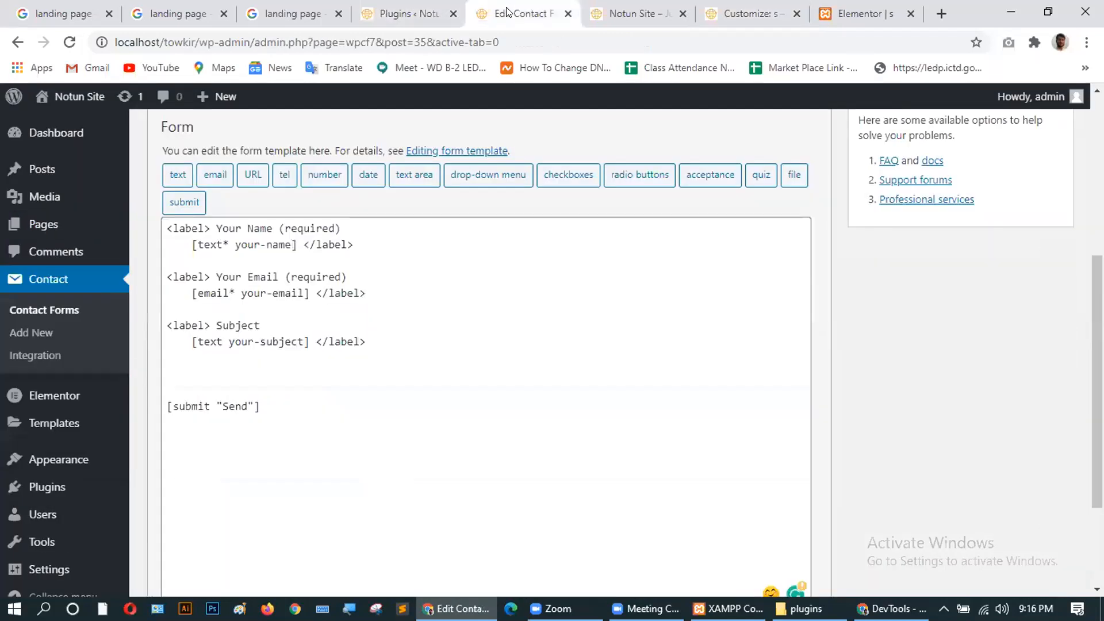
{"action": "left_click", "coordinate": [405, 14]}
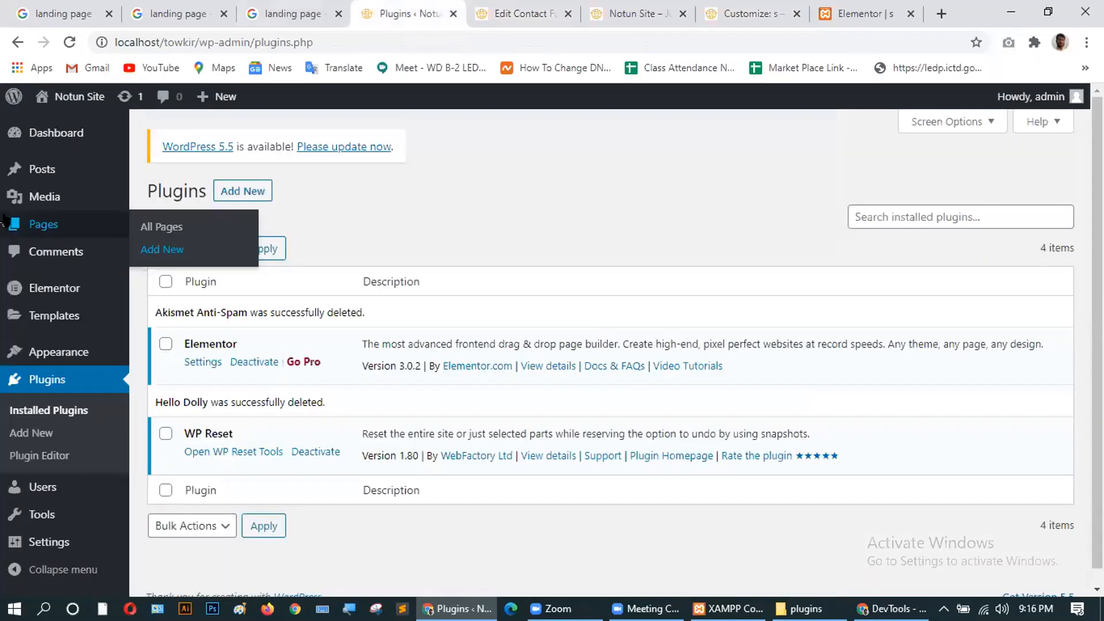
{"action": "mouse_move", "coordinate": [123, 346]}
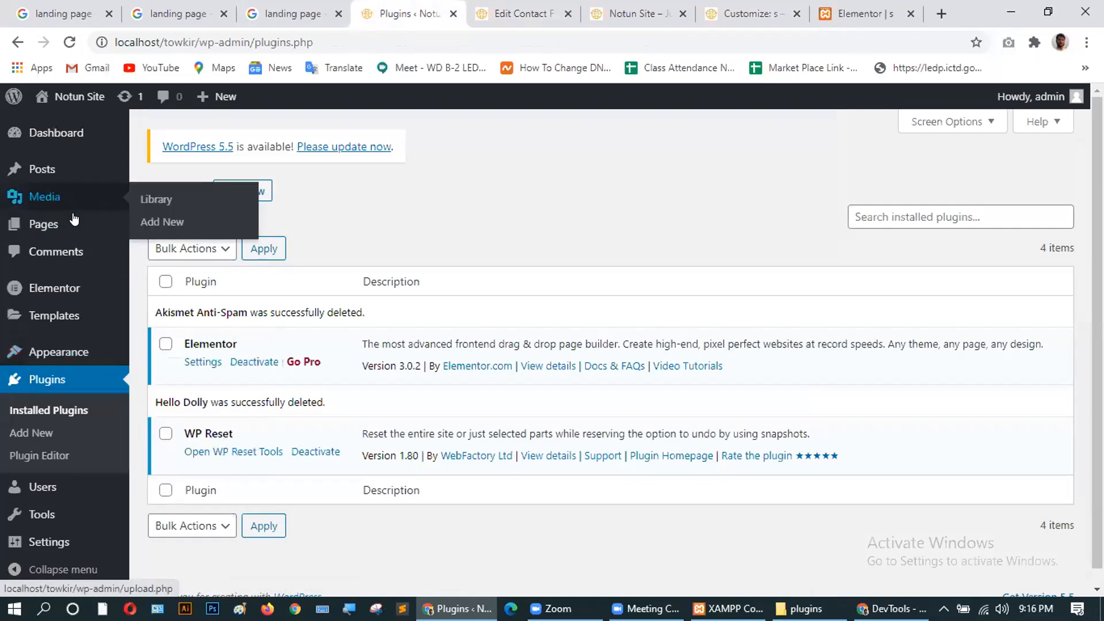
{"action": "mouse_move", "coordinate": [109, 225]}
{"action": "middle_click", "coordinate": [160, 228]}
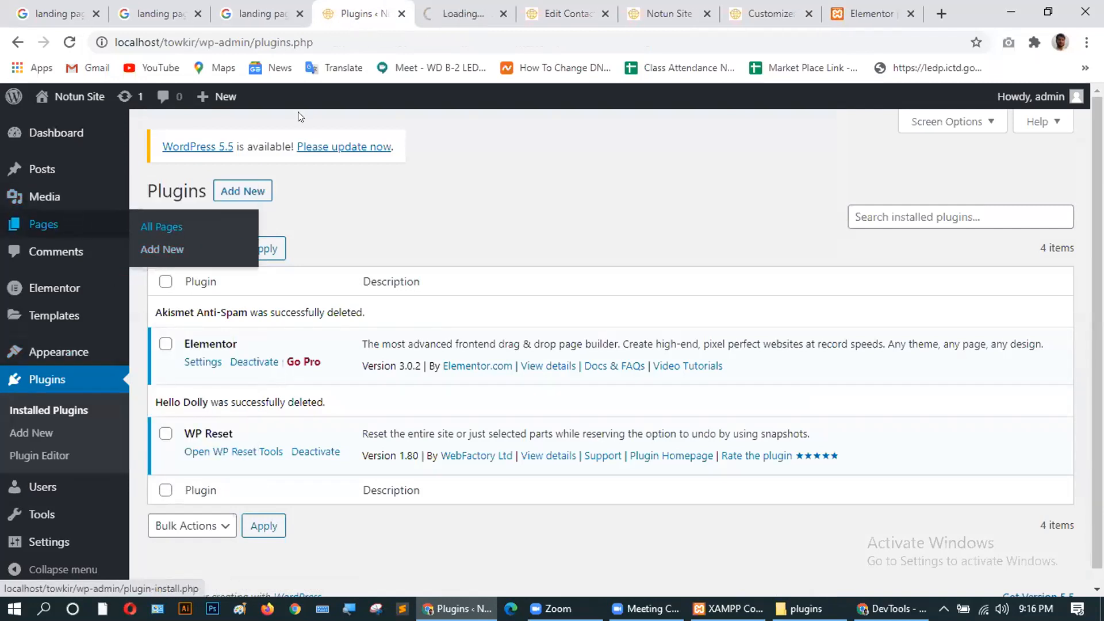
Open the live 's — Elementor' page from the pages list in its own tab.
{"action": "left_click", "coordinate": [197, 14]}
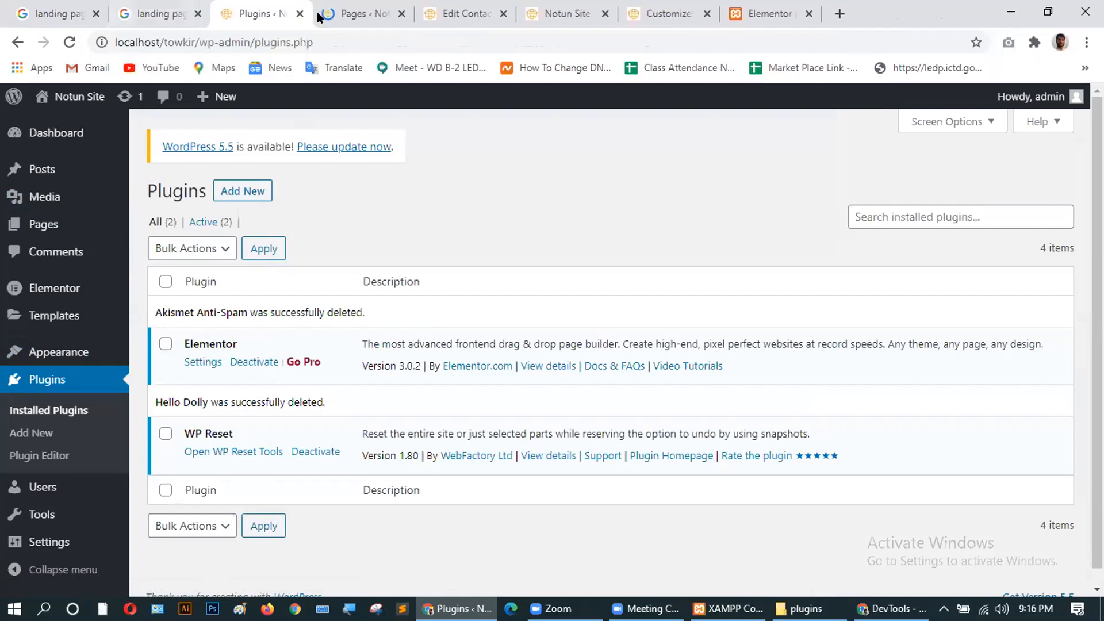
{"action": "left_click", "coordinate": [362, 15]}
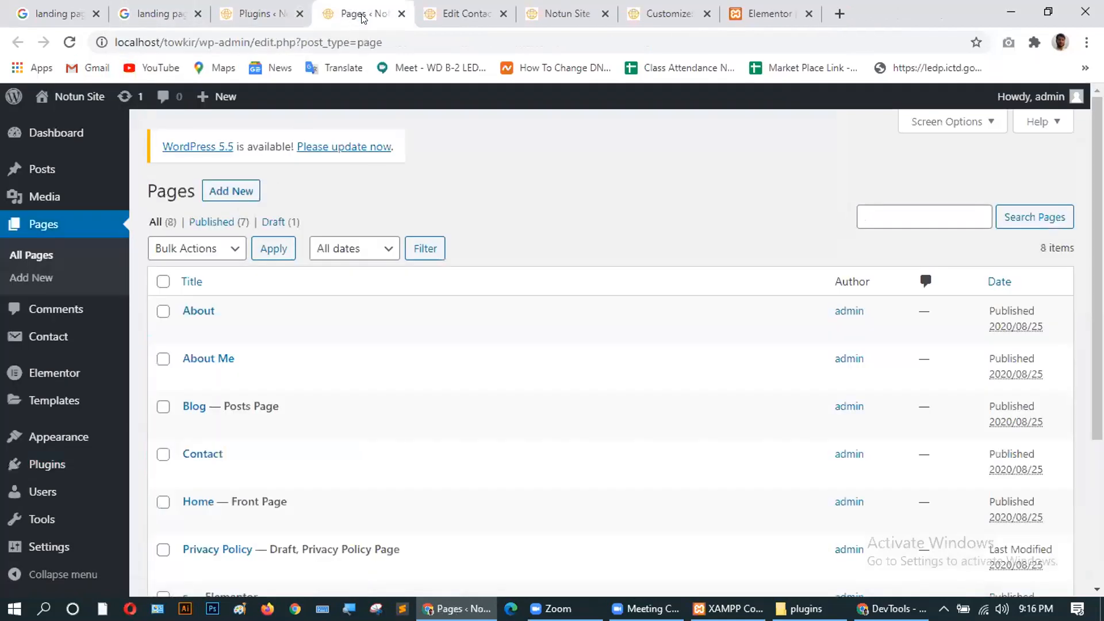
{"action": "scroll", "coordinate": [370, 395], "scroll_direction": "down", "scroll_amount": 3}
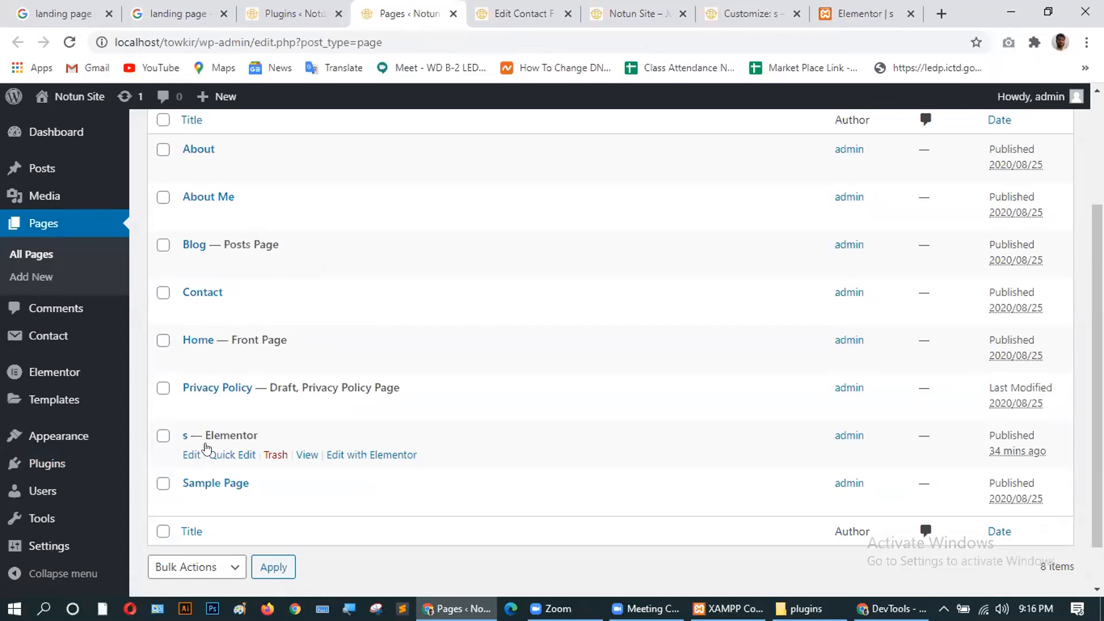
{"action": "left_click", "coordinate": [307, 455], "text": "ctrl"}
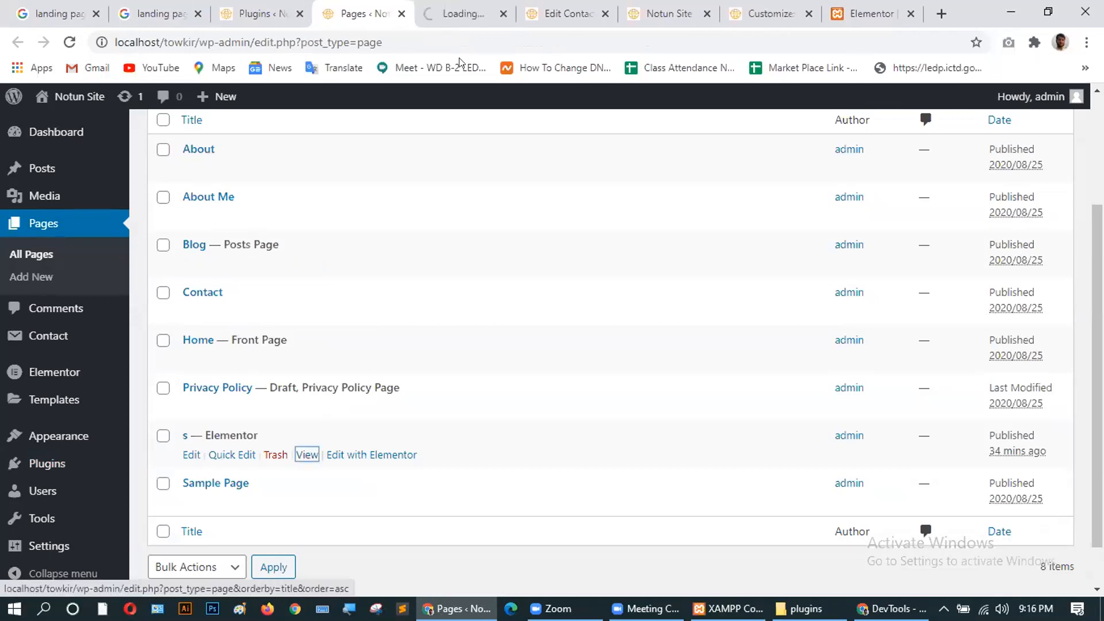
{"action": "left_click", "coordinate": [457, 13]}
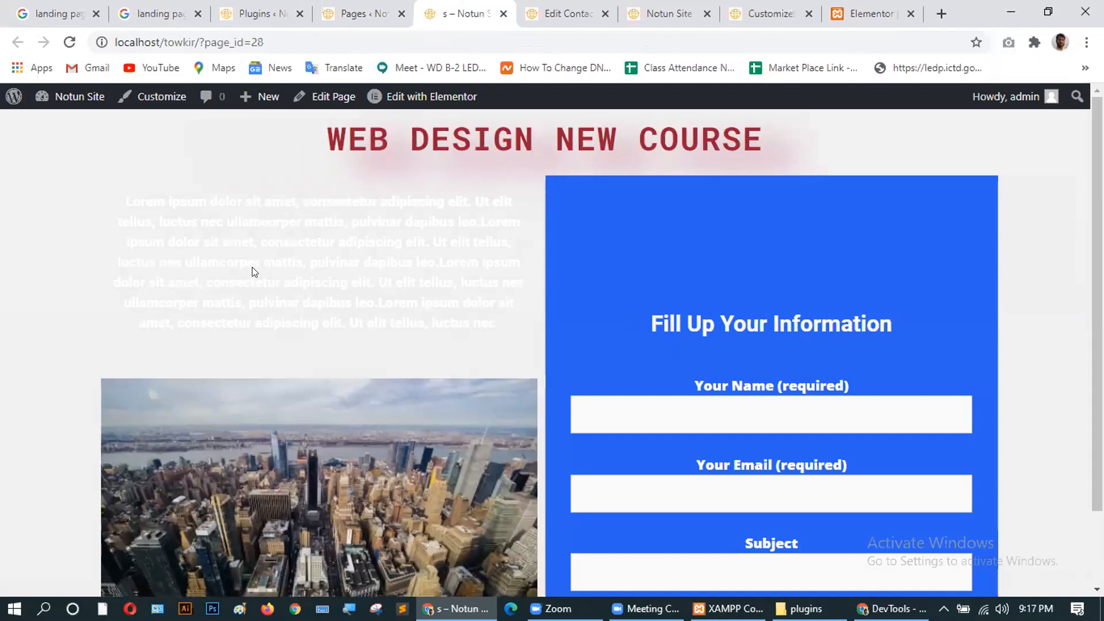
Highlight the faint paragraph to check its white text.
{"action": "left_click_drag", "start_coordinate": [281, 262], "coordinate": [130, 199]}
{"action": "left_click_drag", "start_coordinate": [452, 329], "coordinate": [113, 212]}
{"action": "left_click_drag", "start_coordinate": [481, 330], "coordinate": [106, 189]}
Close the Edit Contact, Notun Site and Customize tabs, returning to landing page s.
{"action": "mouse_move", "coordinate": [405, 100]}
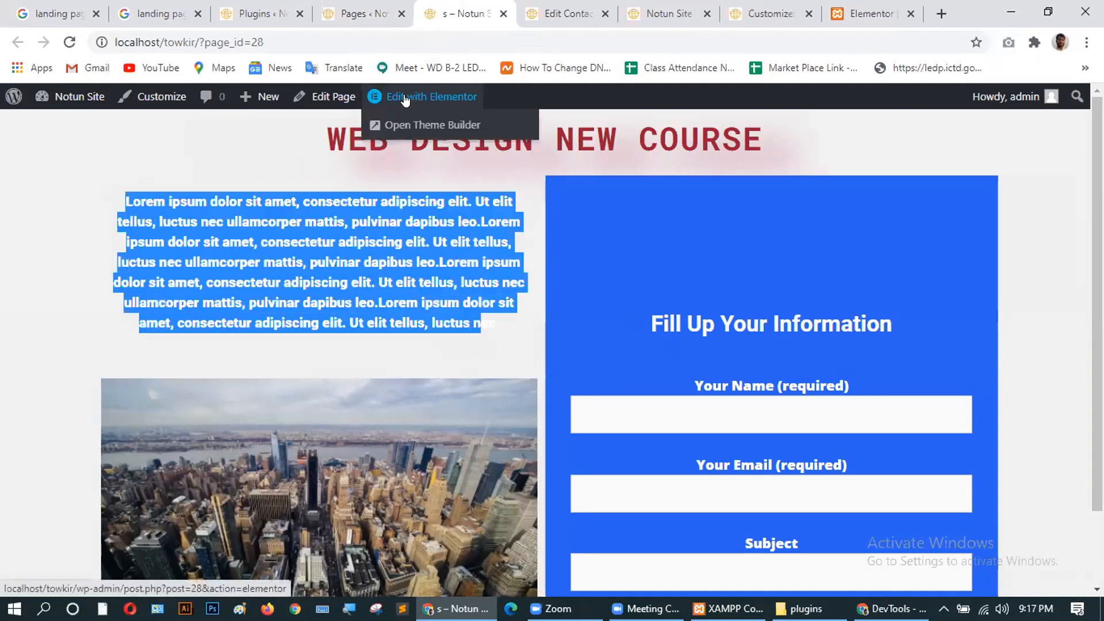
{"action": "left_click", "coordinate": [604, 10]}
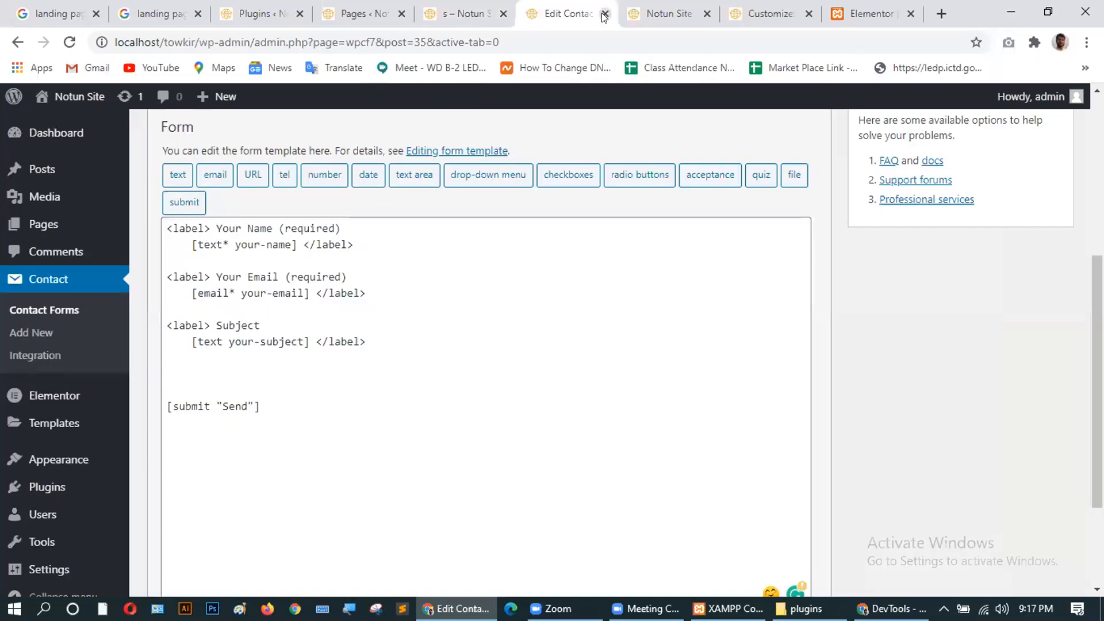
{"action": "left_click", "coordinate": [604, 14]}
{"action": "left_click", "coordinate": [604, 14]}
{"action": "left_click", "coordinate": [604, 14]}
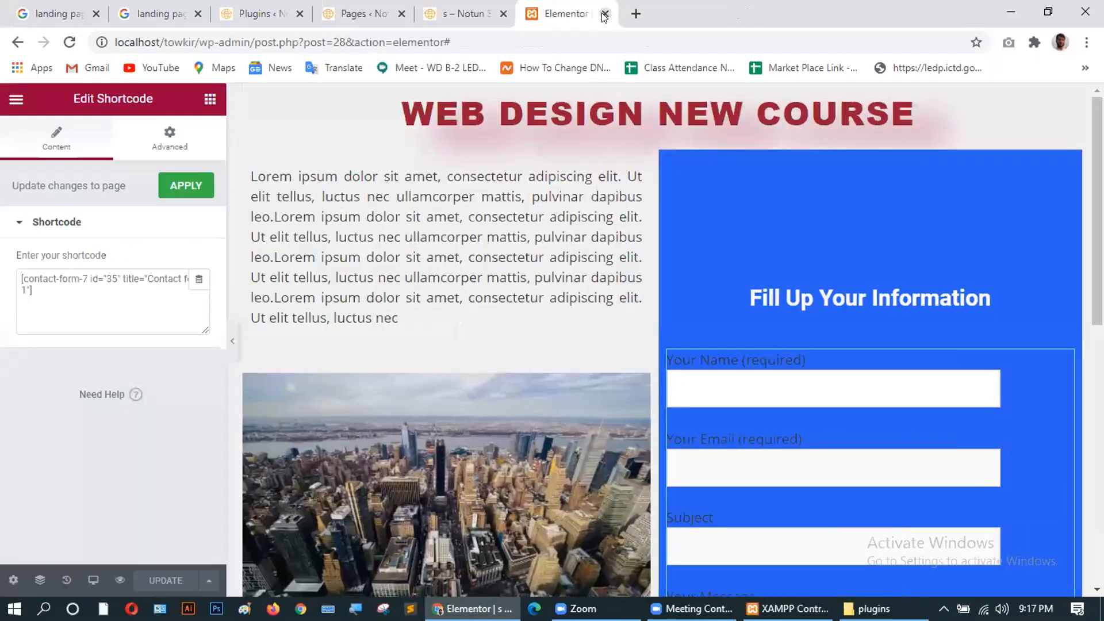
{"action": "left_click", "coordinate": [456, 17]}
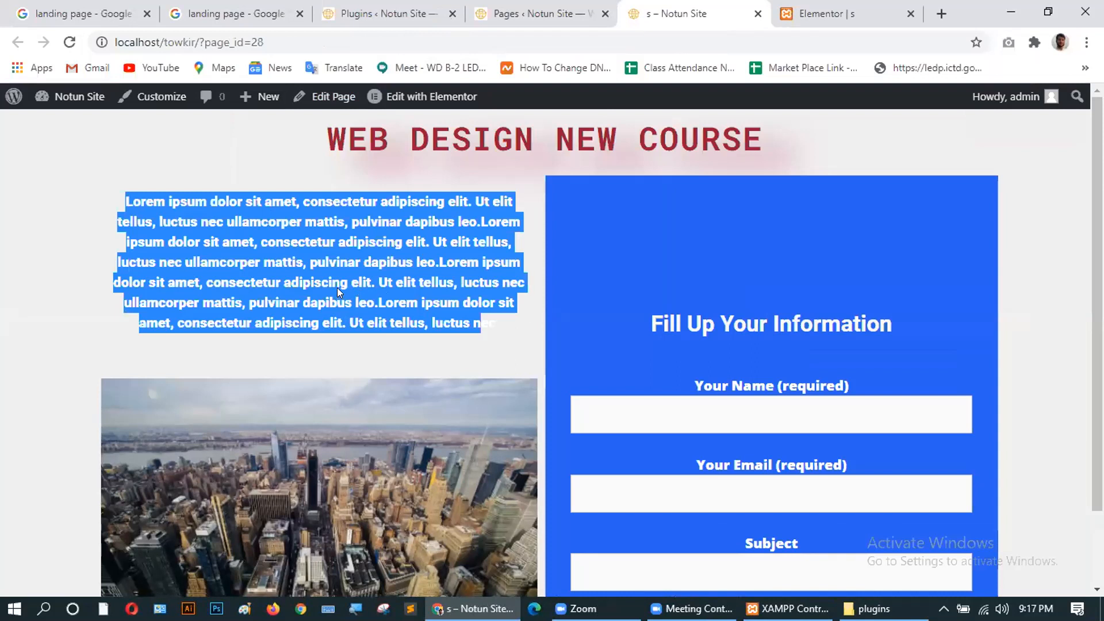
{"action": "left_click", "coordinate": [212, 243]}
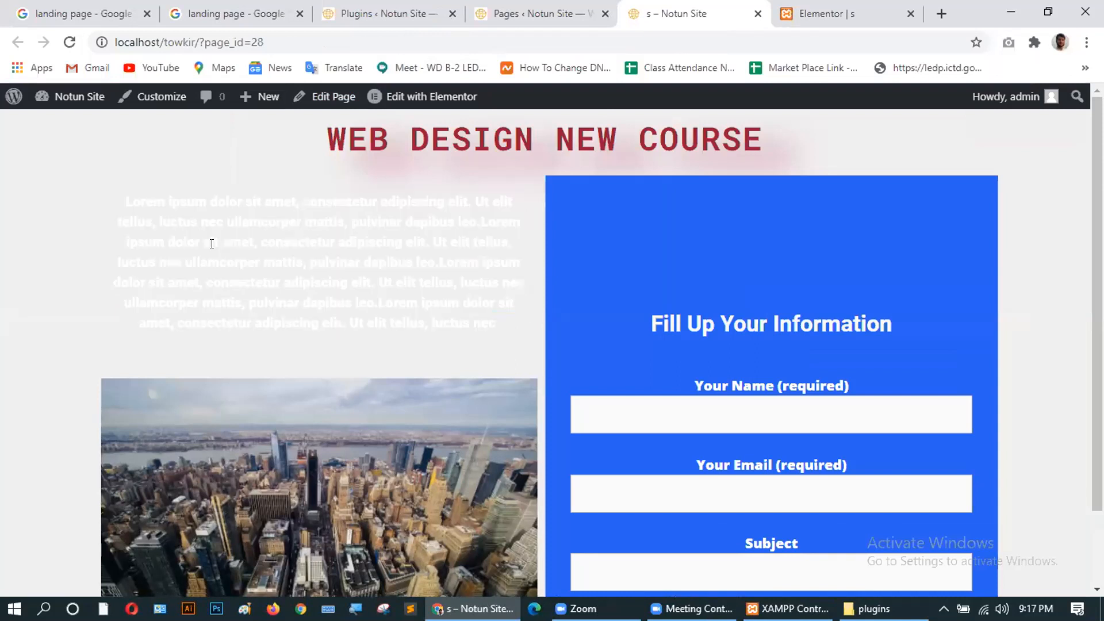
Edit page s in Elementor and set the Lorem ipsum paragraph's text colour to #DE1414.
{"action": "mouse_move", "coordinate": [400, 97]}
{"action": "left_click", "coordinate": [403, 96]}
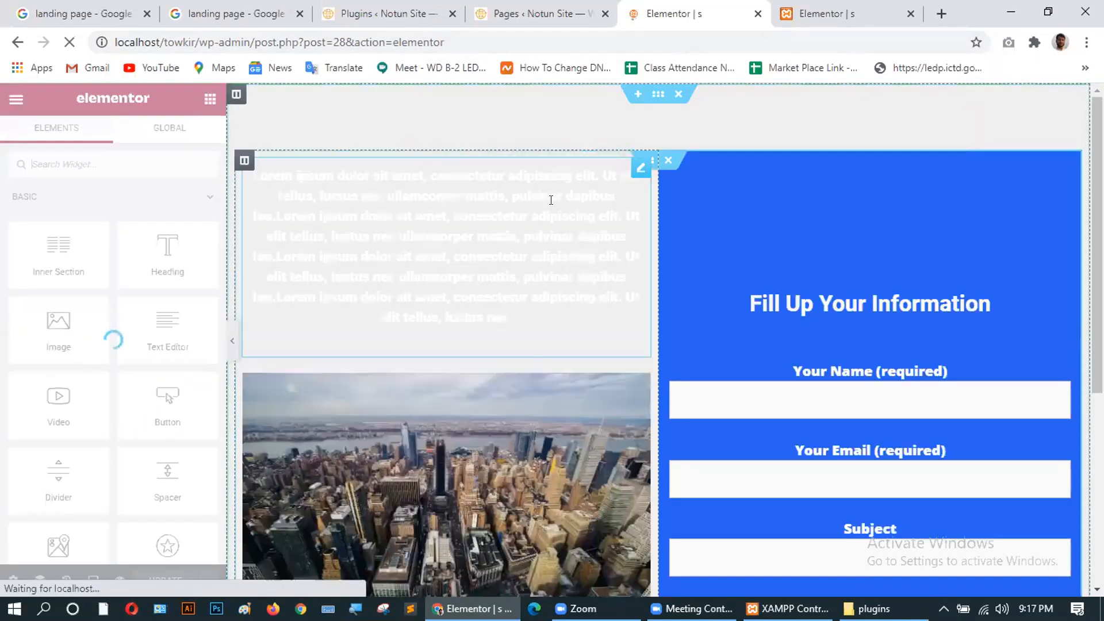
{"action": "left_click", "coordinate": [410, 219]}
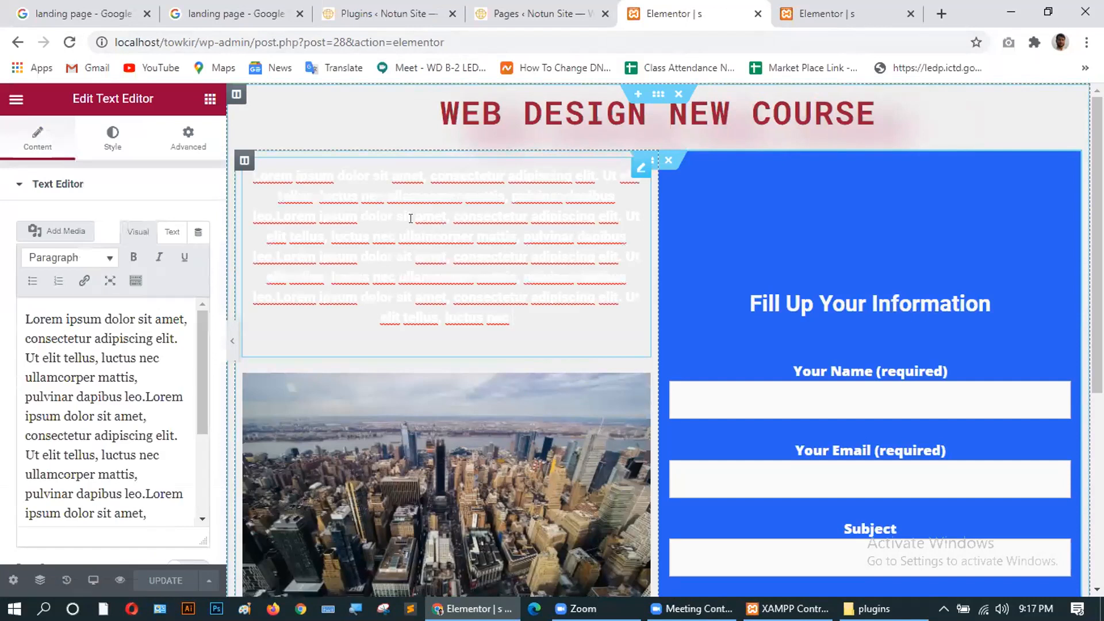
{"action": "left_click", "coordinate": [103, 140]}
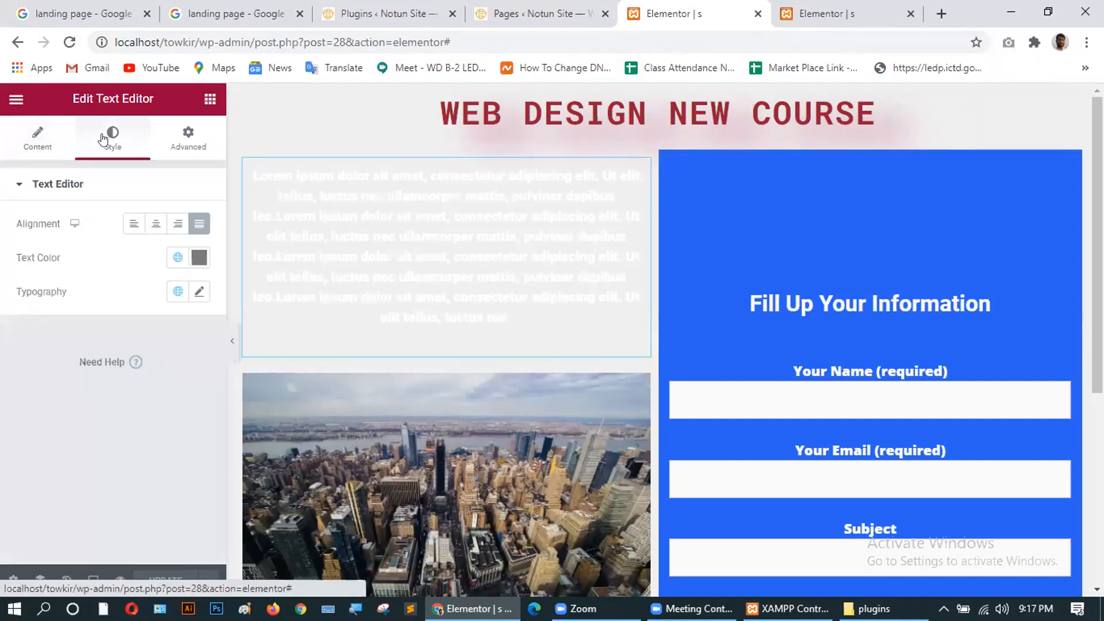
{"action": "left_click", "coordinate": [199, 257]}
{"action": "left_click", "coordinate": [273, 333]}
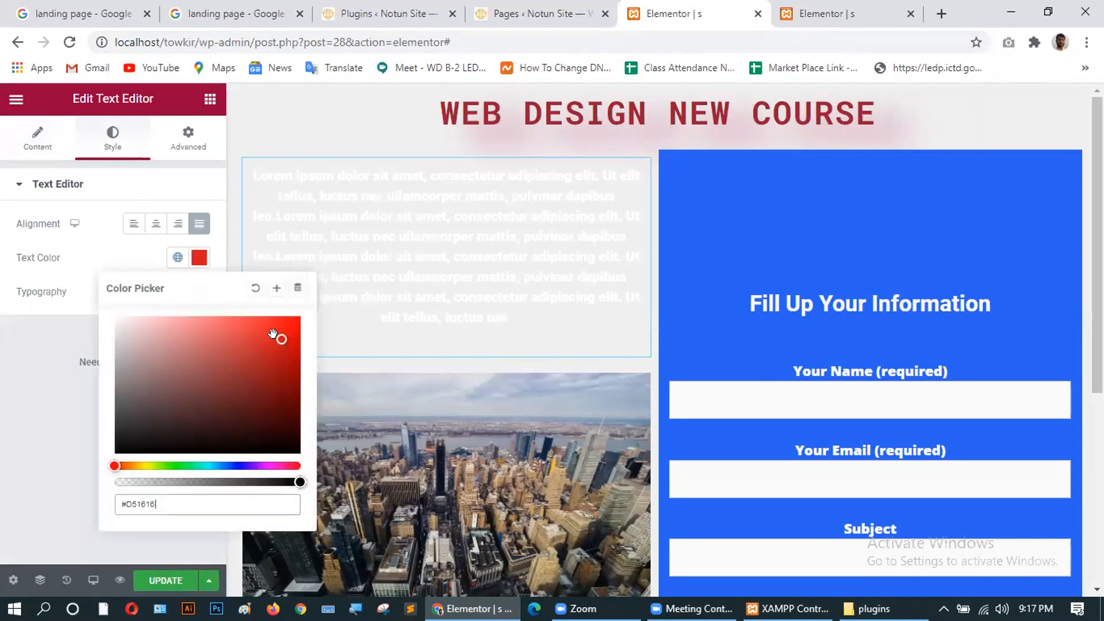
{"action": "mouse_move", "coordinate": [273, 338]}
{"action": "left_mouse_down"}
{"action": "mouse_move", "coordinate": [247, 359]}
{"action": "mouse_move", "coordinate": [245, 325]}
{"action": "mouse_move", "coordinate": [286, 330]}
{"action": "mouse_move", "coordinate": [244, 374]}
{"action": "left_mouse_up"}
{"action": "left_click_drag", "start_coordinate": [268, 345], "coordinate": [285, 334]}
{"action": "mouse_move", "coordinate": [115, 465]}
{"action": "left_mouse_down"}
{"action": "mouse_move", "coordinate": [239, 465]}
{"action": "mouse_move", "coordinate": [108, 464]}
{"action": "left_mouse_up"}
Keep the red text colour, select the whole section and open its Style settings.
{"action": "left_click", "coordinate": [54, 466]}
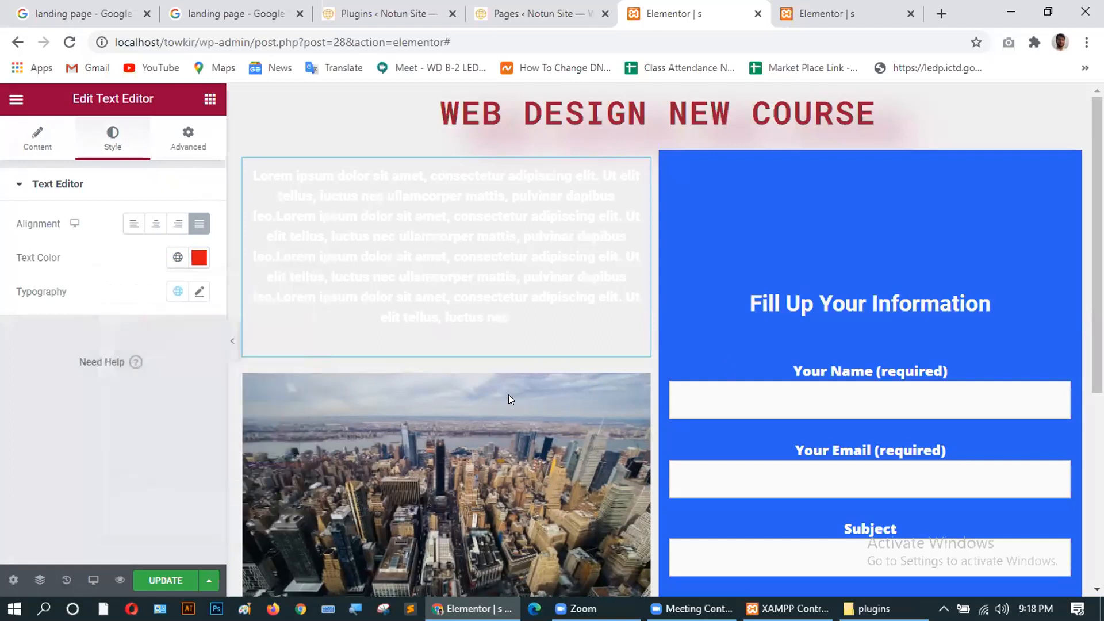
{"action": "left_click", "coordinate": [659, 95]}
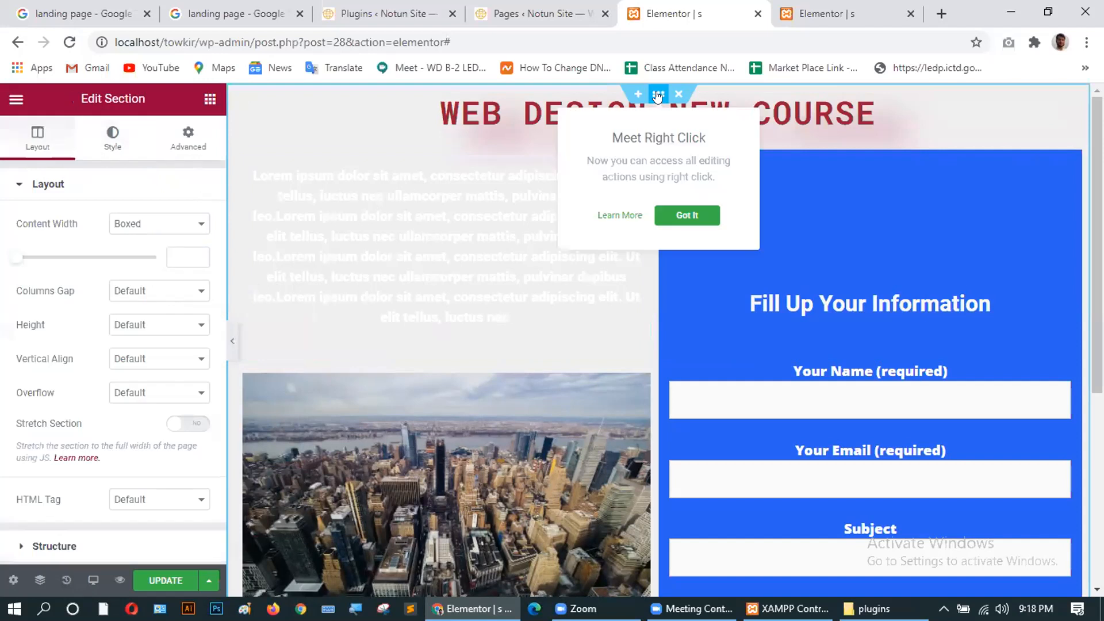
{"action": "scroll", "coordinate": [54, 303], "scroll_direction": "down", "scroll_amount": 2}
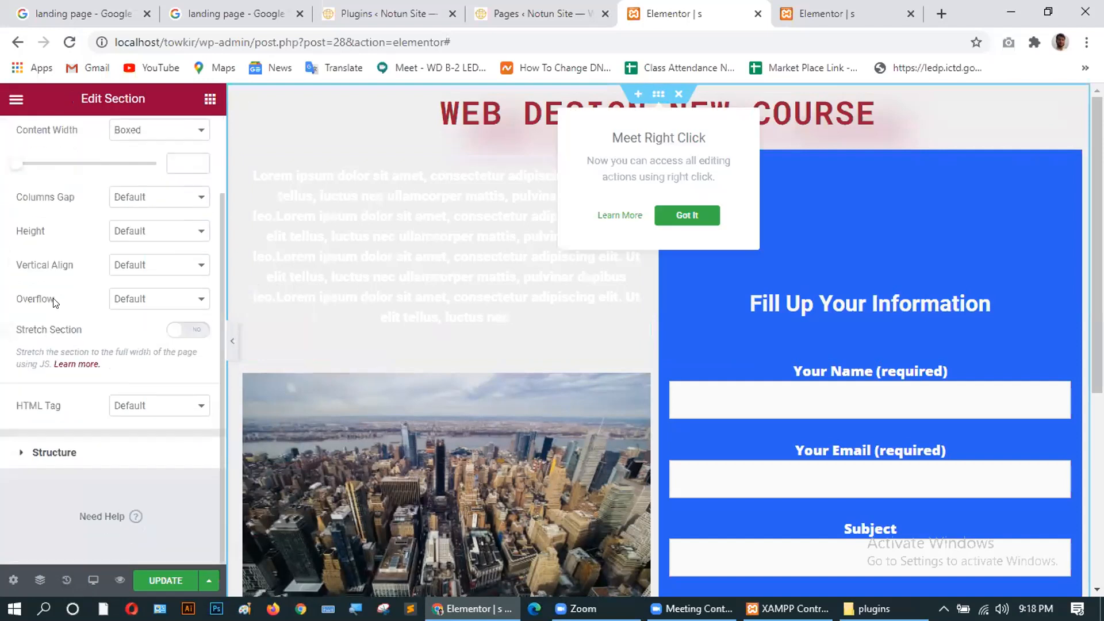
{"action": "scroll", "coordinate": [106, 217], "scroll_direction": "up", "scroll_amount": 2}
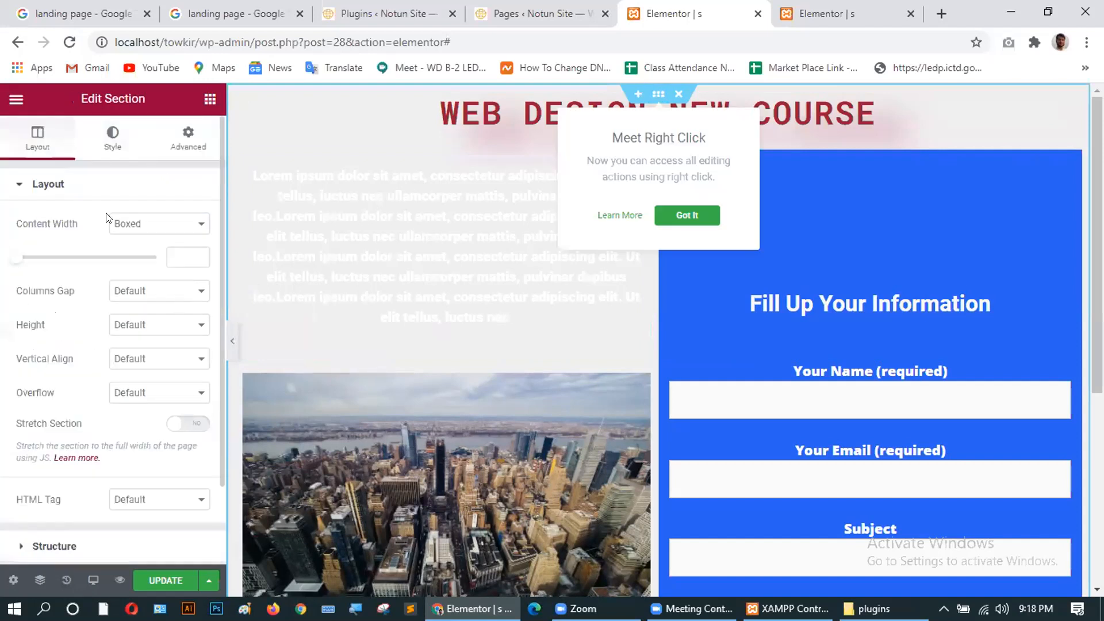
{"action": "left_click", "coordinate": [113, 142]}
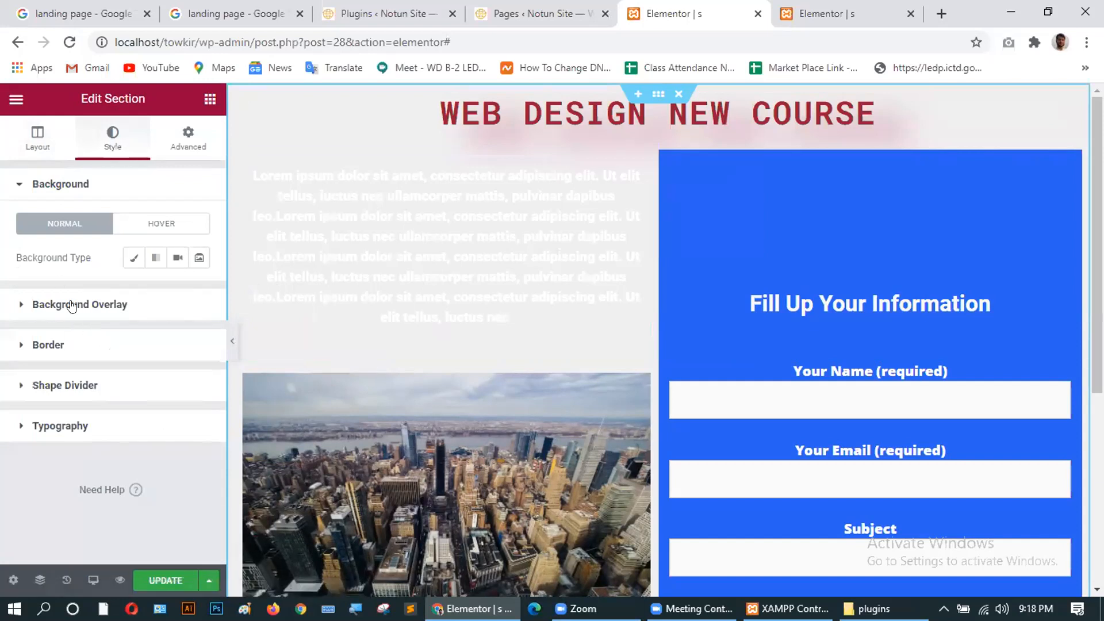
{"action": "left_click", "coordinate": [192, 137]}
{"action": "scroll", "coordinate": [98, 370], "scroll_direction": "down", "scroll_amount": 3}
{"action": "scroll", "coordinate": [98, 371], "scroll_direction": "up", "scroll_amount": 3}
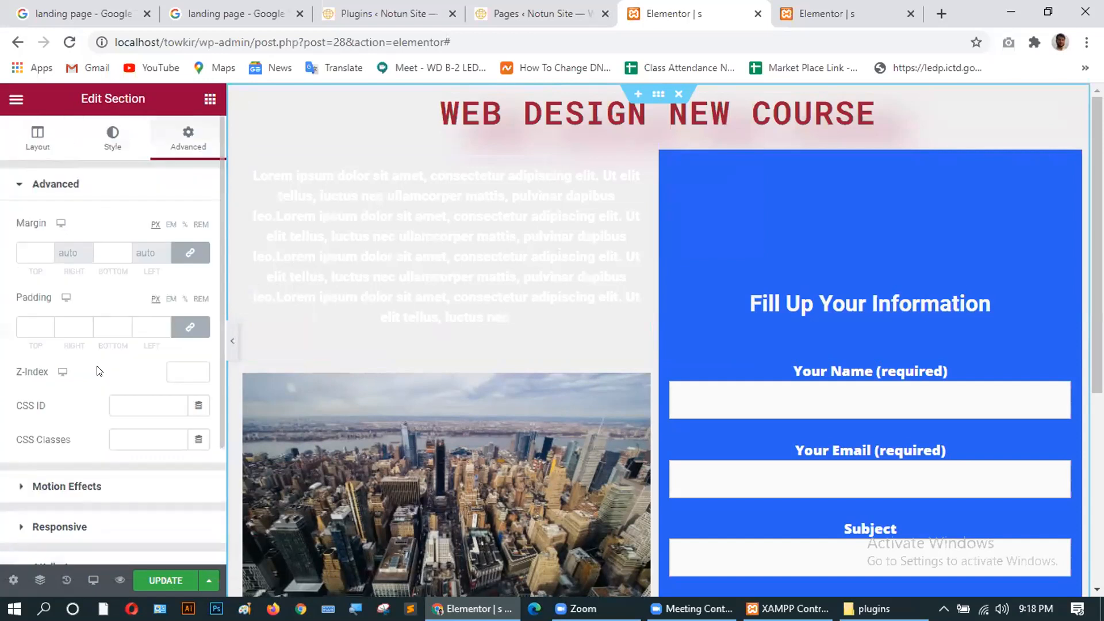
{"action": "left_click", "coordinate": [111, 139]}
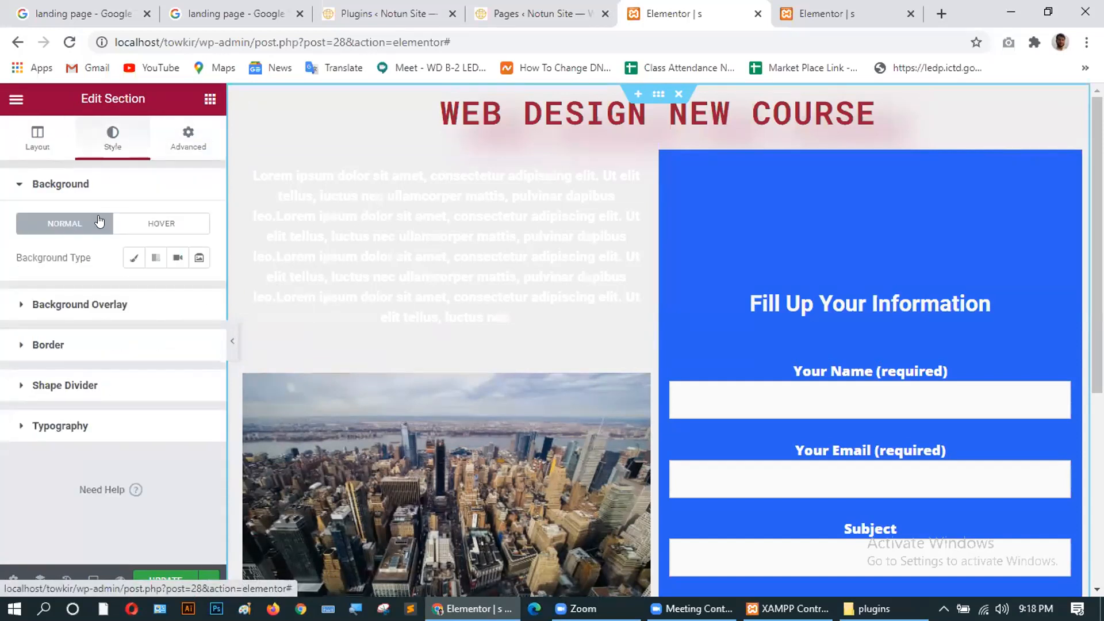
Try gradient and slideshow backgrounds, then settle on a classic red #DB2020 background.
{"action": "left_click", "coordinate": [155, 257]}
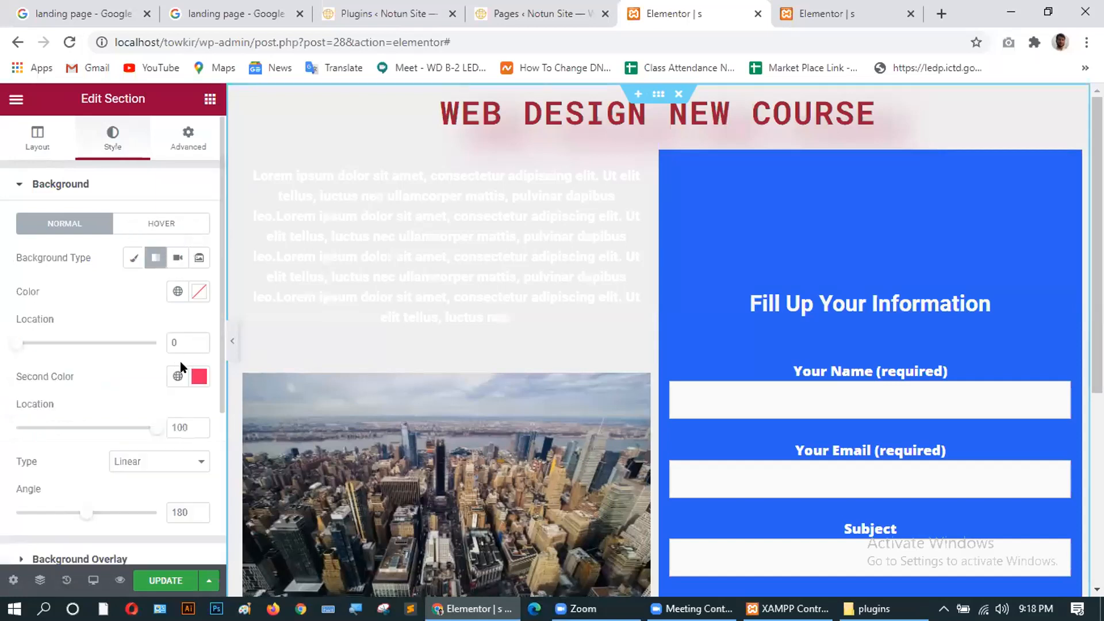
{"action": "left_click", "coordinate": [200, 293]}
{"action": "left_click", "coordinate": [268, 370]}
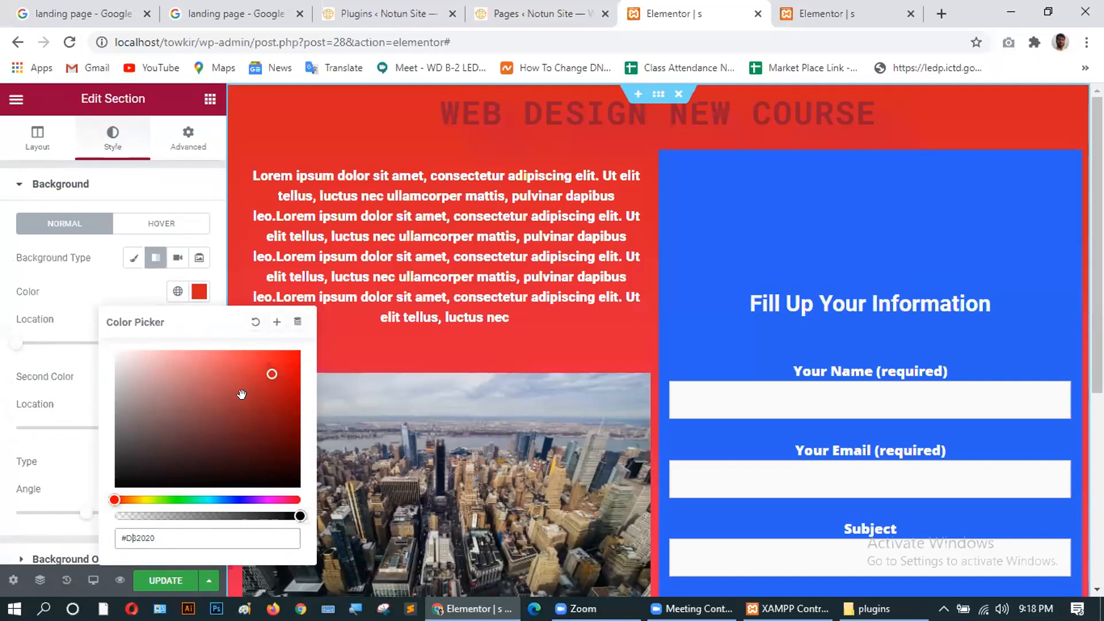
{"action": "left_click", "coordinate": [199, 259]}
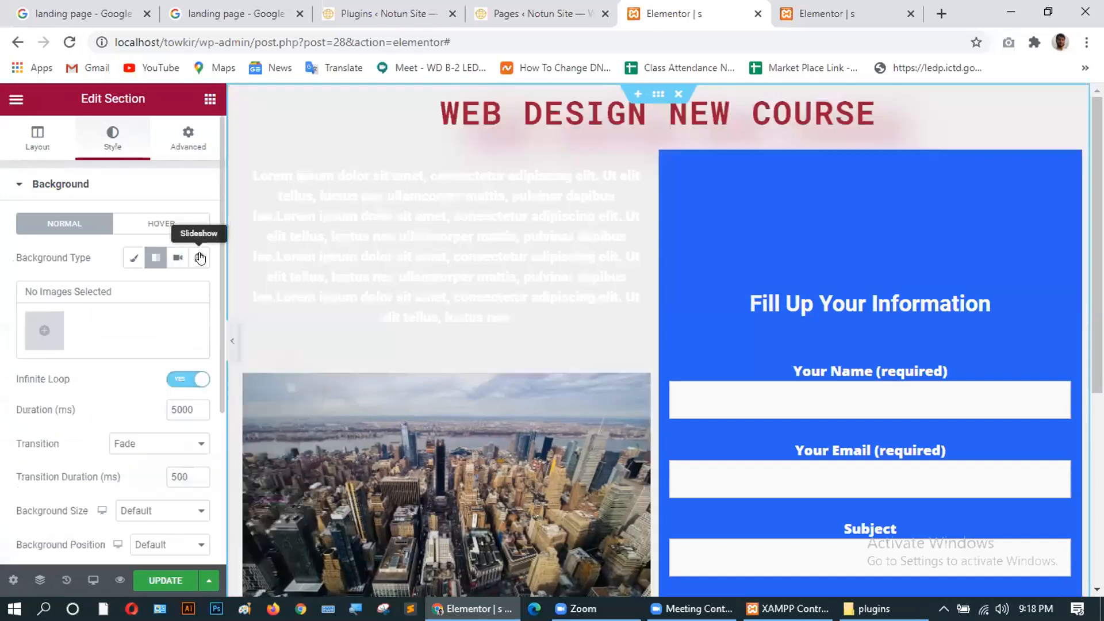
{"action": "left_click", "coordinate": [153, 259]}
{"action": "left_click", "coordinate": [134, 258]}
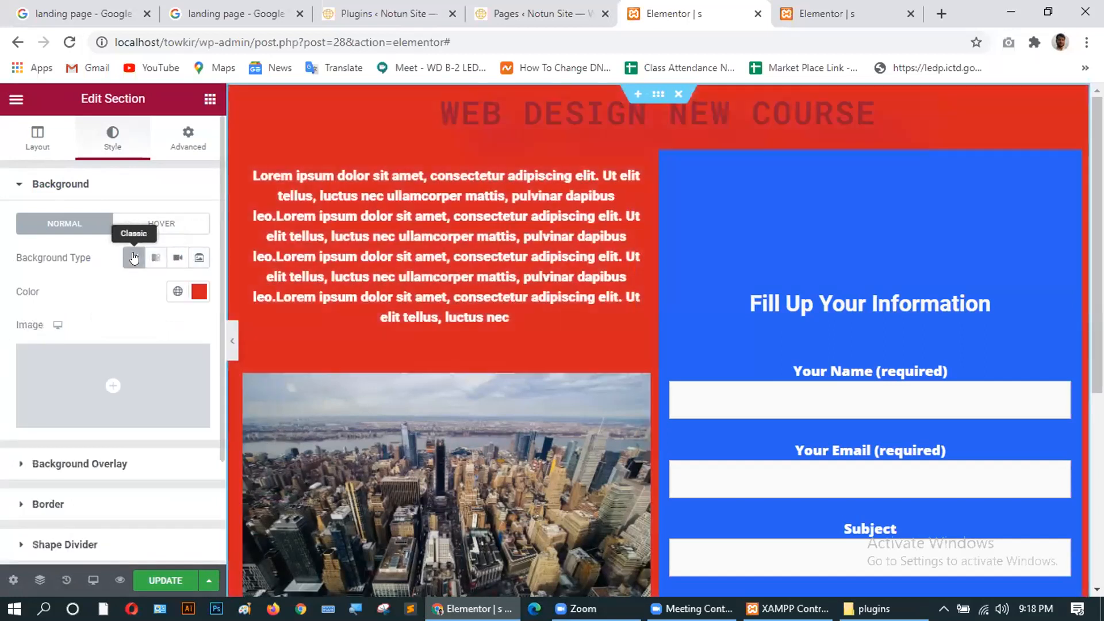
{"action": "mouse_move", "coordinate": [109, 385]}
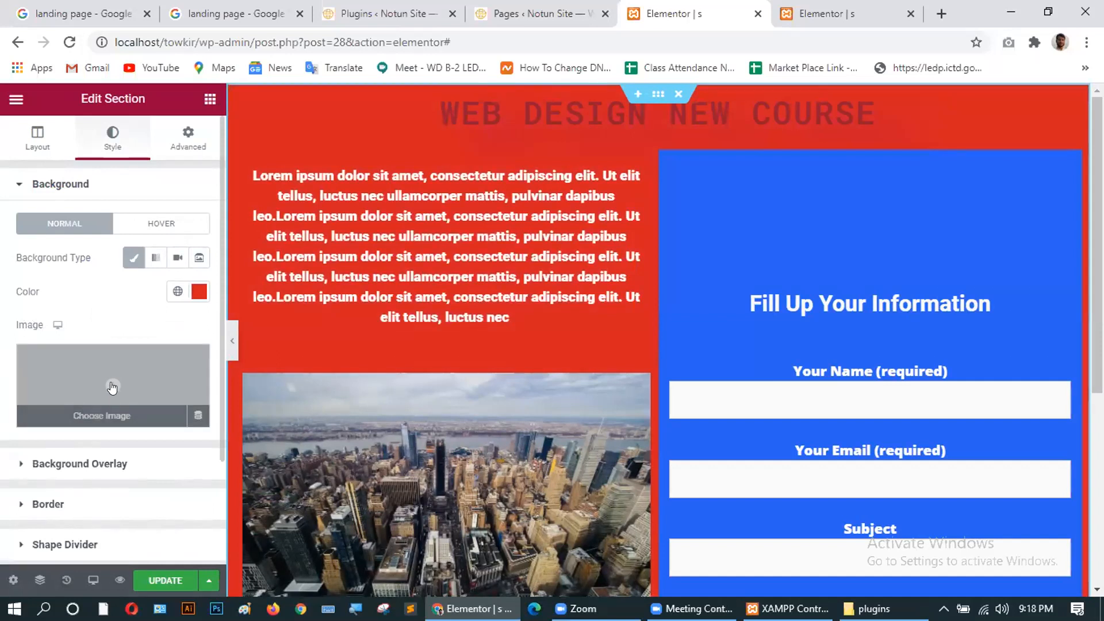
{"action": "left_click", "coordinate": [112, 388]}
Insert contact.jpg as the section background image and update the page.
{"action": "left_click", "coordinate": [200, 279]}
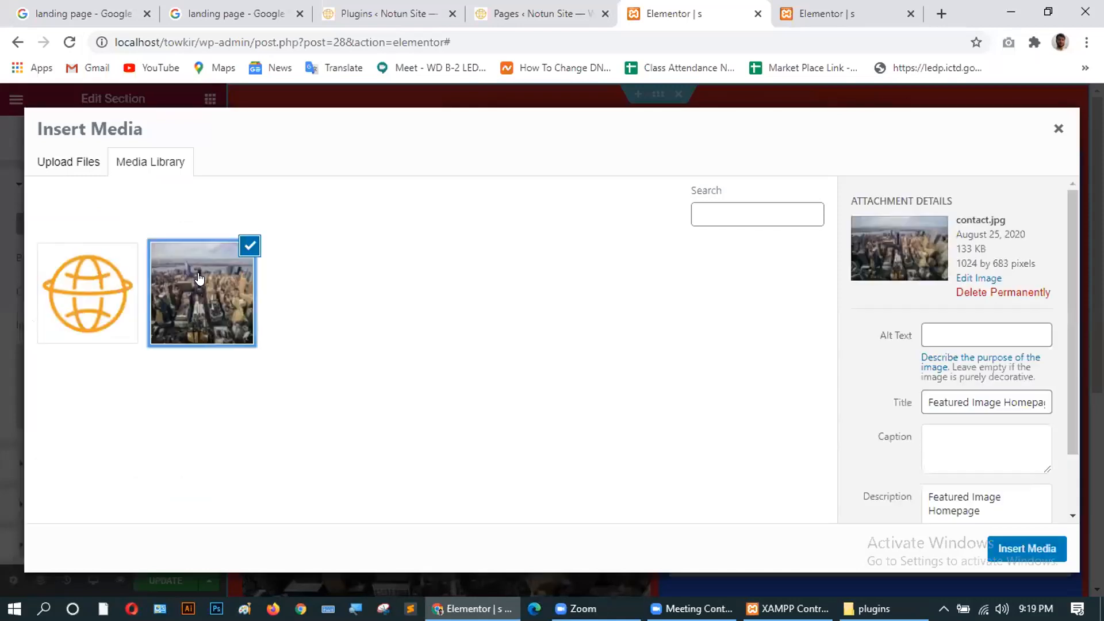
{"action": "left_click", "coordinate": [1023, 547]}
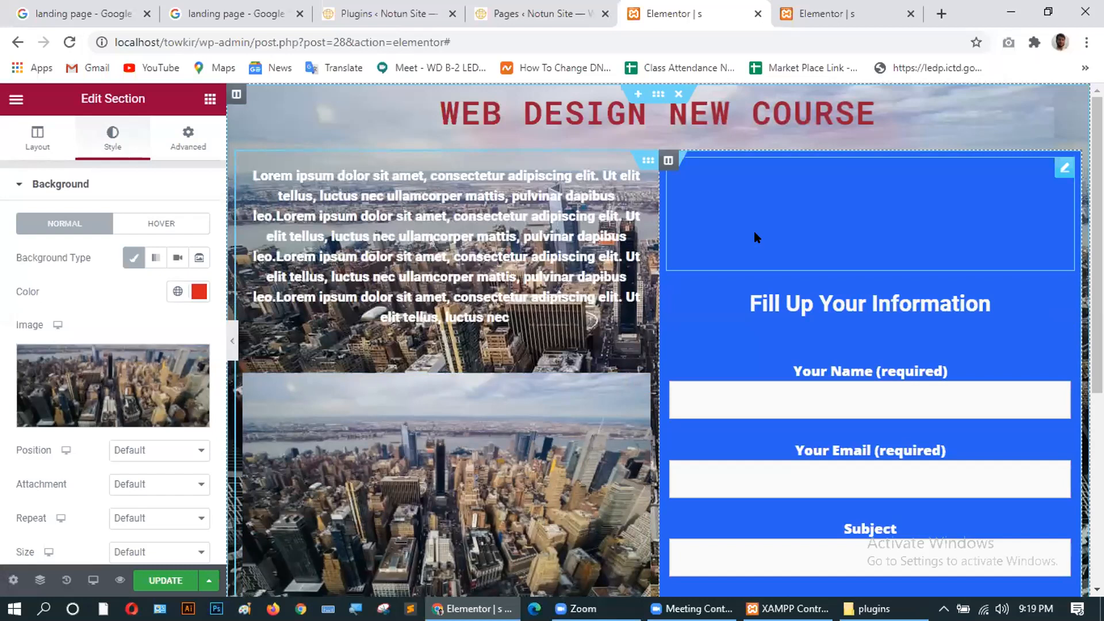
{"action": "left_click", "coordinate": [153, 578]}
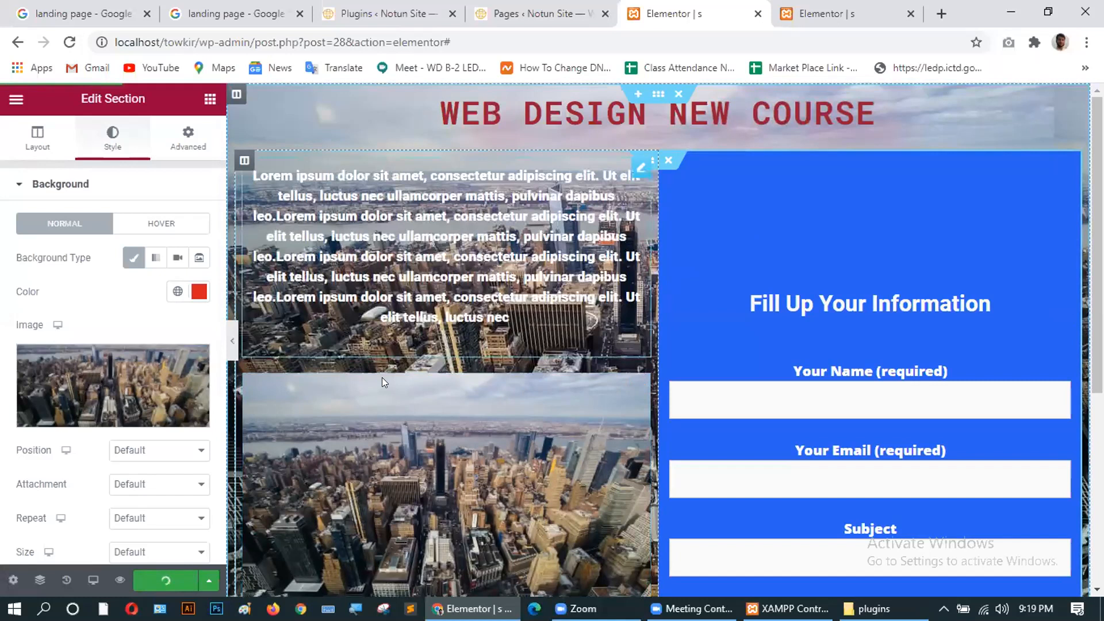
{"action": "scroll", "coordinate": [427, 351], "scroll_direction": "down", "scroll_amount": 5}
{"action": "scroll", "coordinate": [426, 347], "scroll_direction": "up", "scroll_amount": 4}
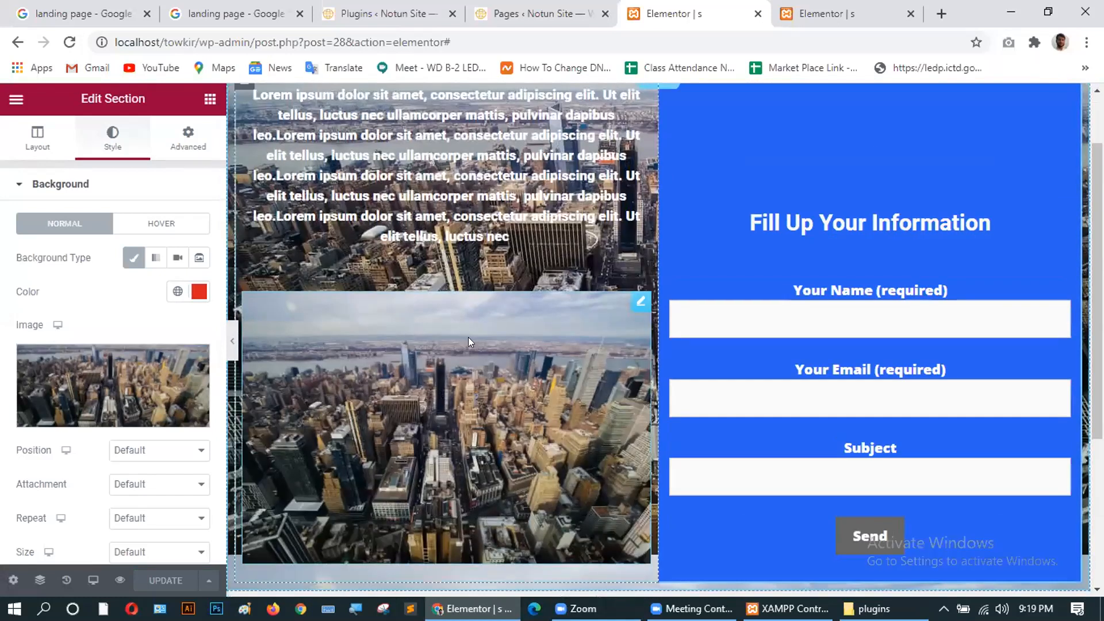
{"action": "scroll", "coordinate": [497, 290], "scroll_direction": "up", "scroll_amount": 1}
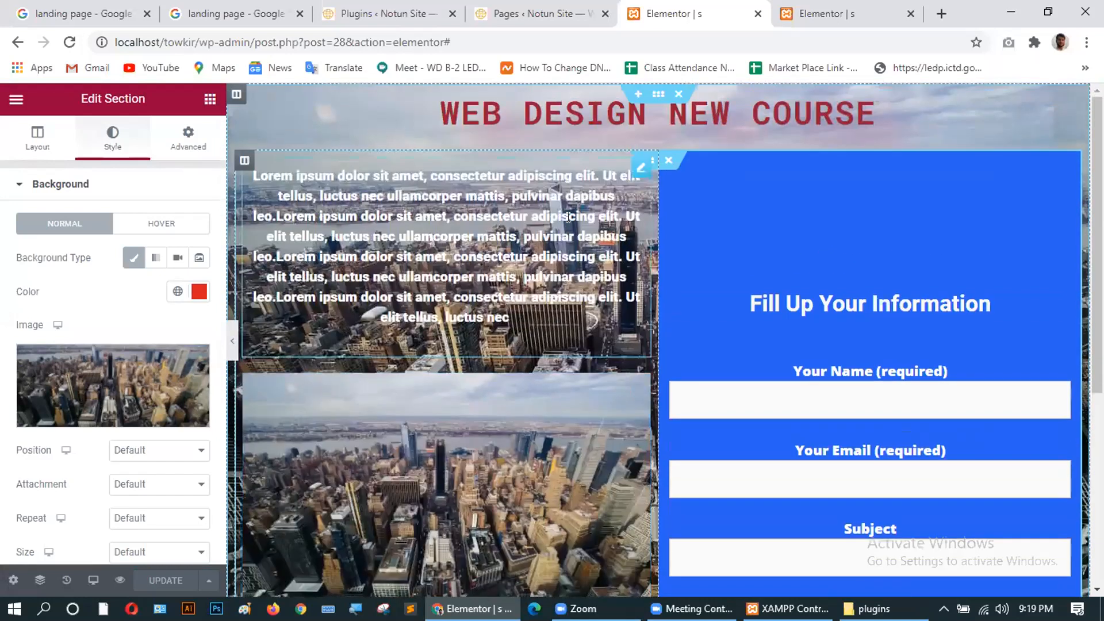
{"action": "scroll", "coordinate": [548, 338], "scroll_direction": "down", "scroll_amount": 4}
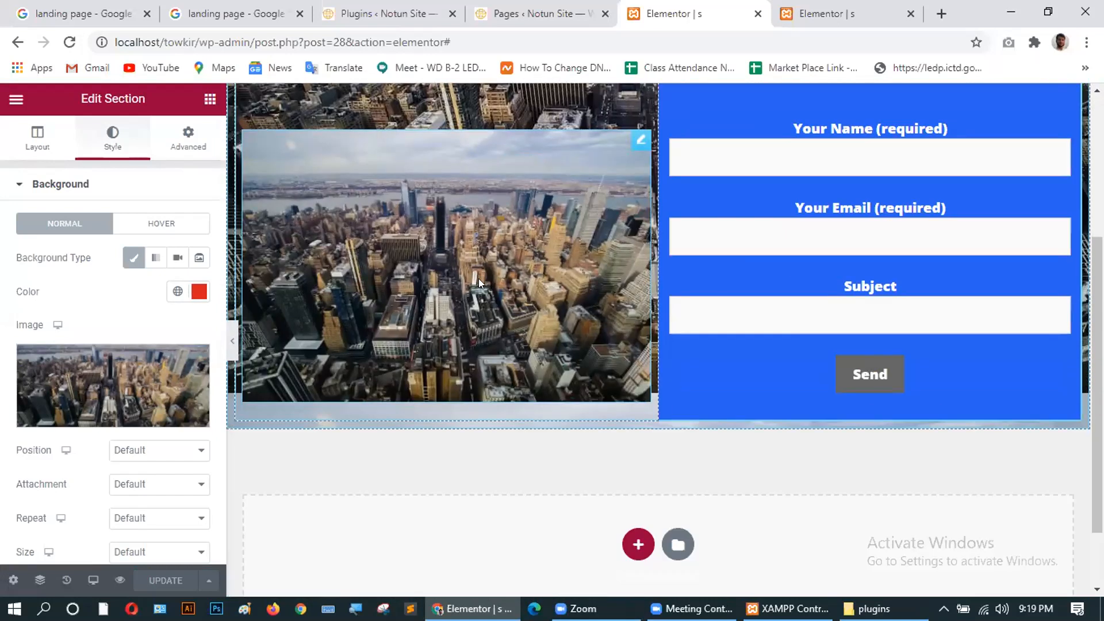
{"action": "scroll", "coordinate": [479, 279], "scroll_direction": "up", "scroll_amount": 2}
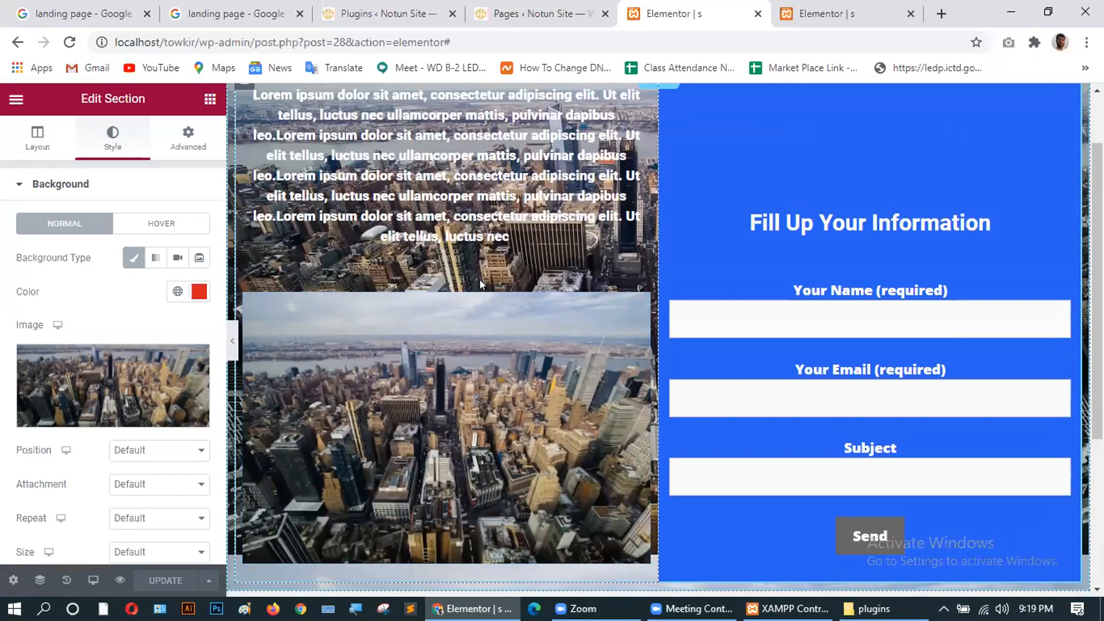
{"action": "scroll", "coordinate": [690, 264], "scroll_direction": "up", "scroll_amount": 1}
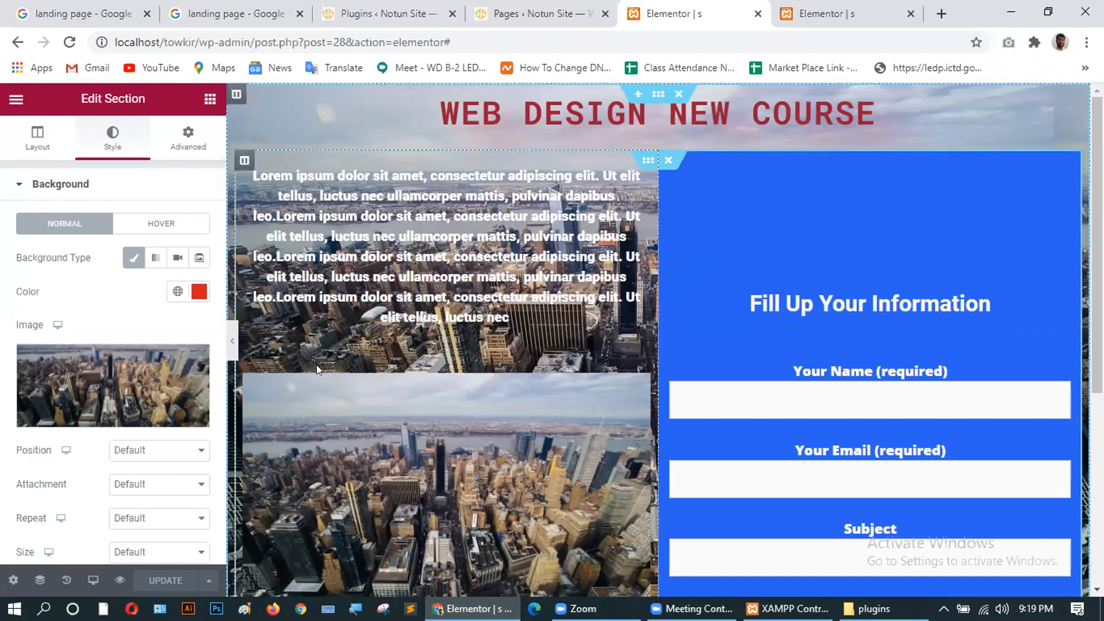
{"action": "mouse_move", "coordinate": [95, 381]}
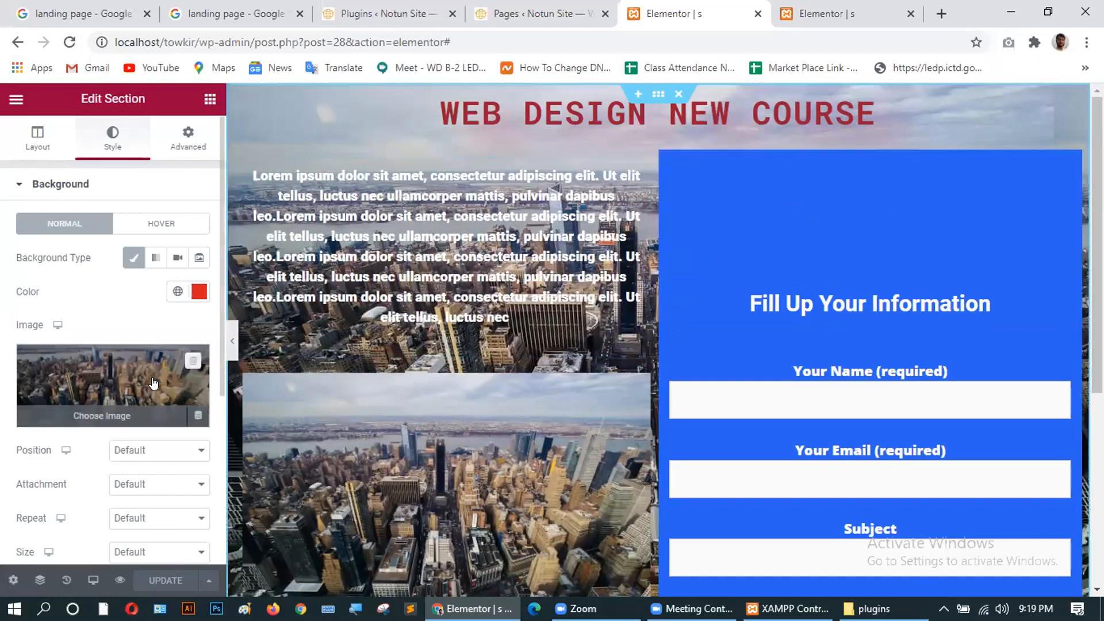
Reopen the media library, start a file upload, cancel it and return to the library.
{"action": "left_click", "coordinate": [102, 377]}
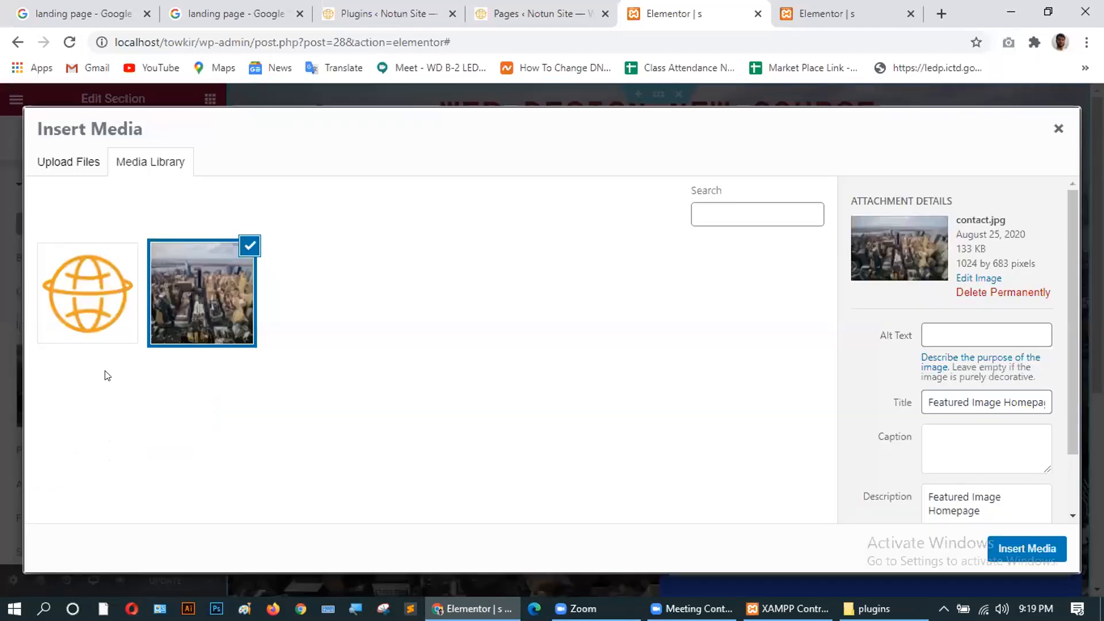
{"action": "left_click", "coordinate": [50, 163]}
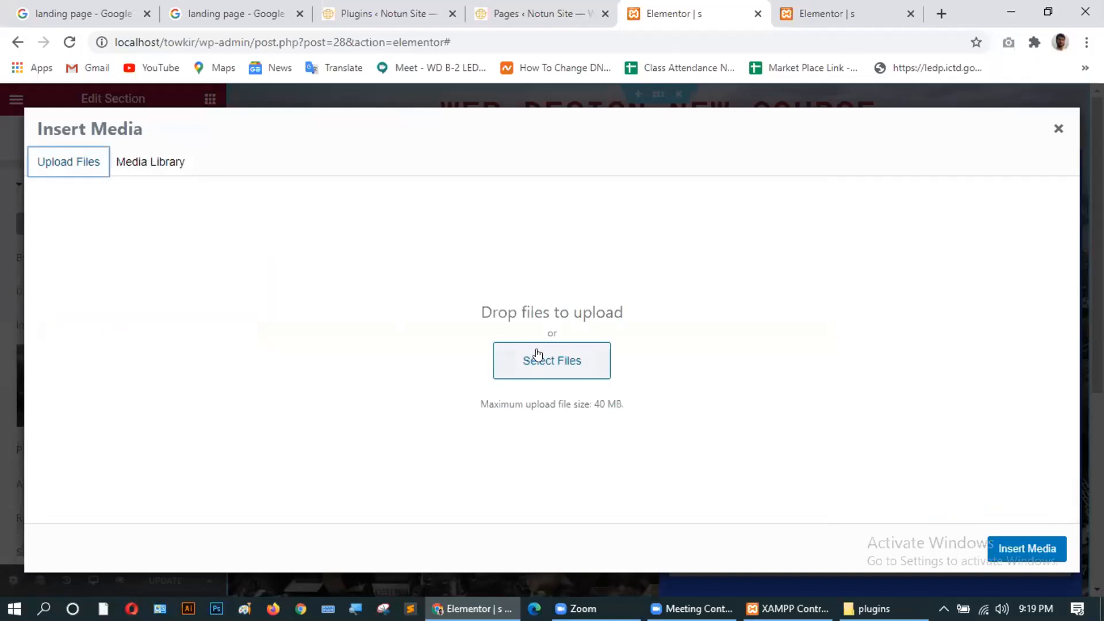
{"action": "left_click", "coordinate": [552, 360]}
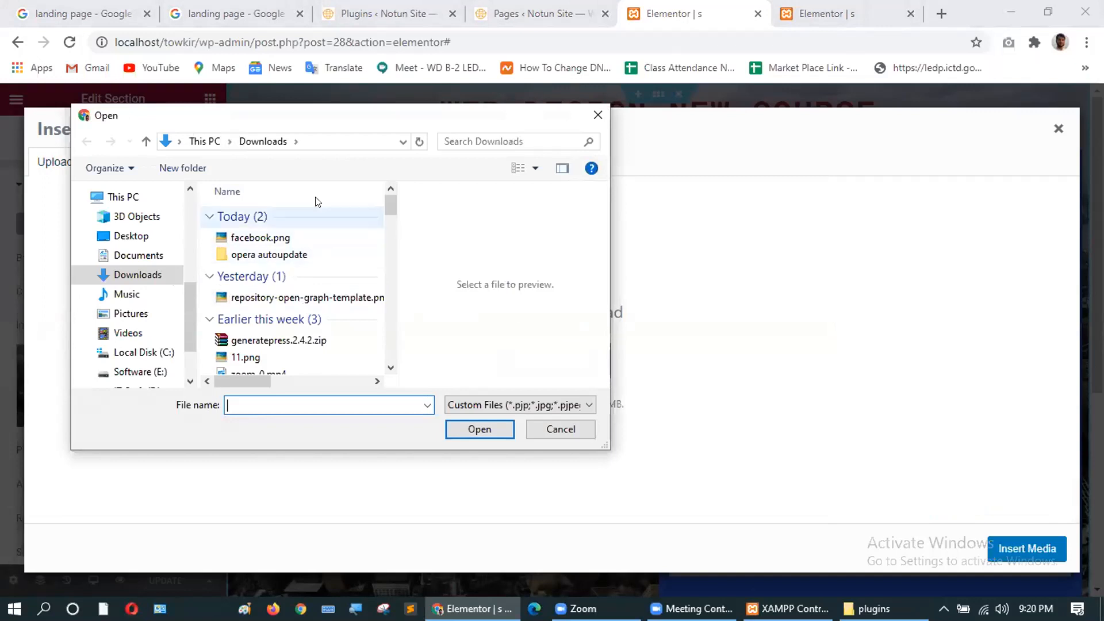
{"action": "left_click", "coordinate": [597, 115]}
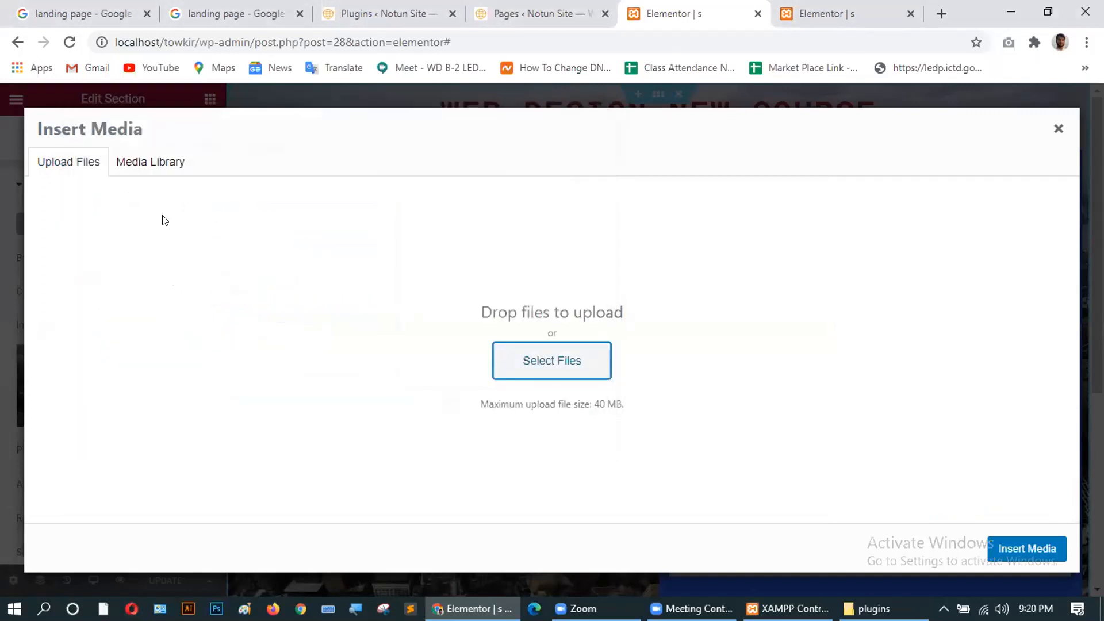
{"action": "left_click", "coordinate": [151, 163]}
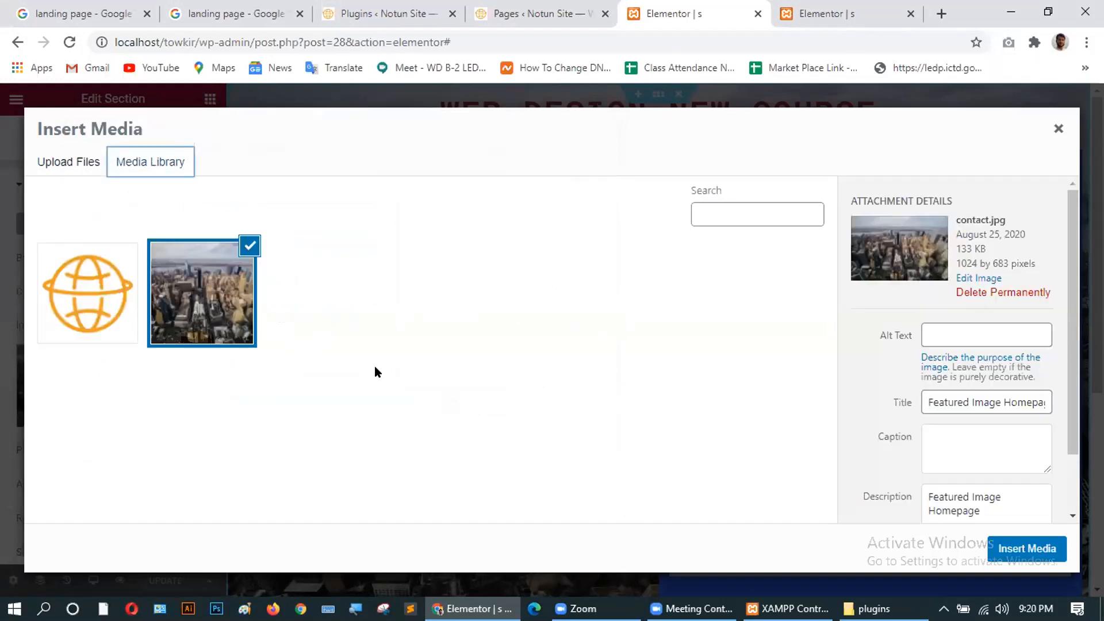
{"action": "left_click", "coordinate": [336, 325]}
Try uploading again, cancel without a file, and browse the existing library images.
{"action": "left_click", "coordinate": [71, 168]}
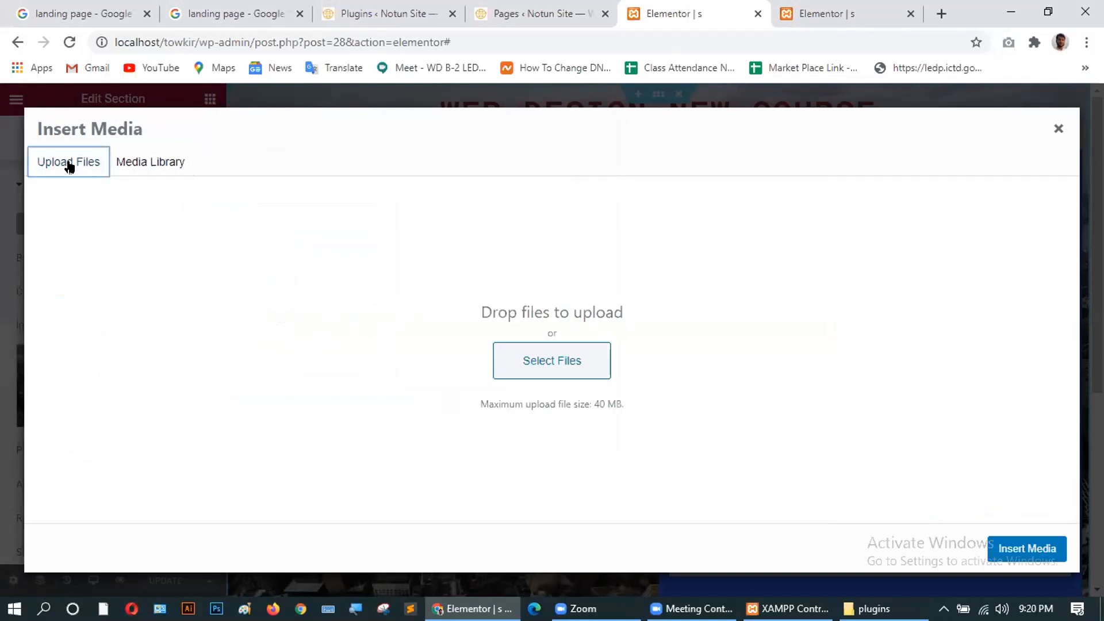
{"action": "left_click", "coordinate": [543, 361]}
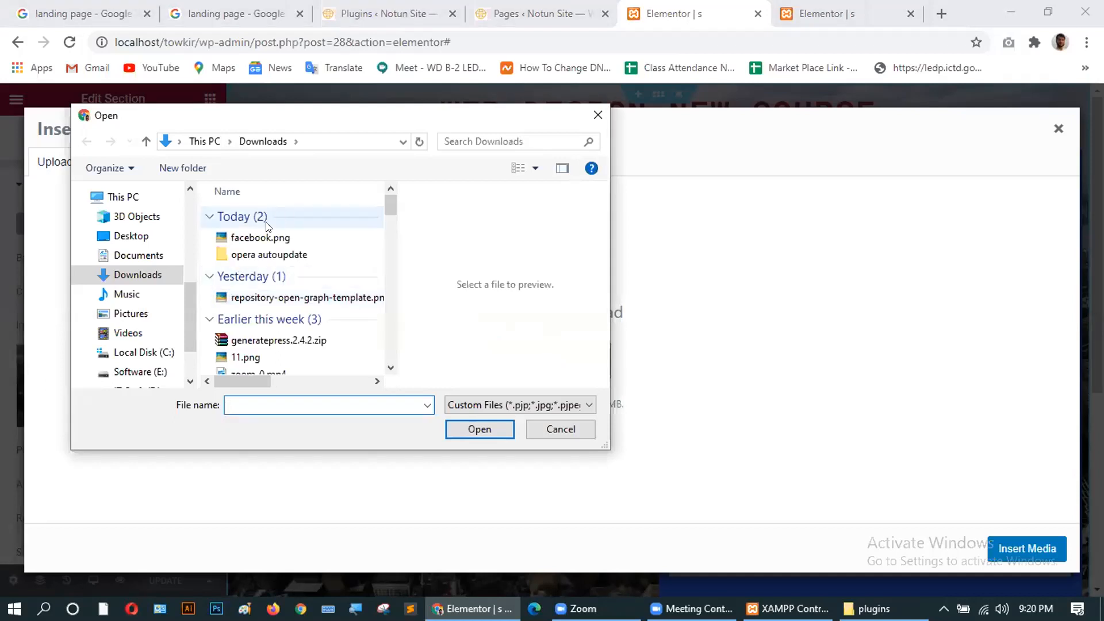
{"action": "scroll", "coordinate": [288, 320], "scroll_direction": "down", "scroll_amount": 2}
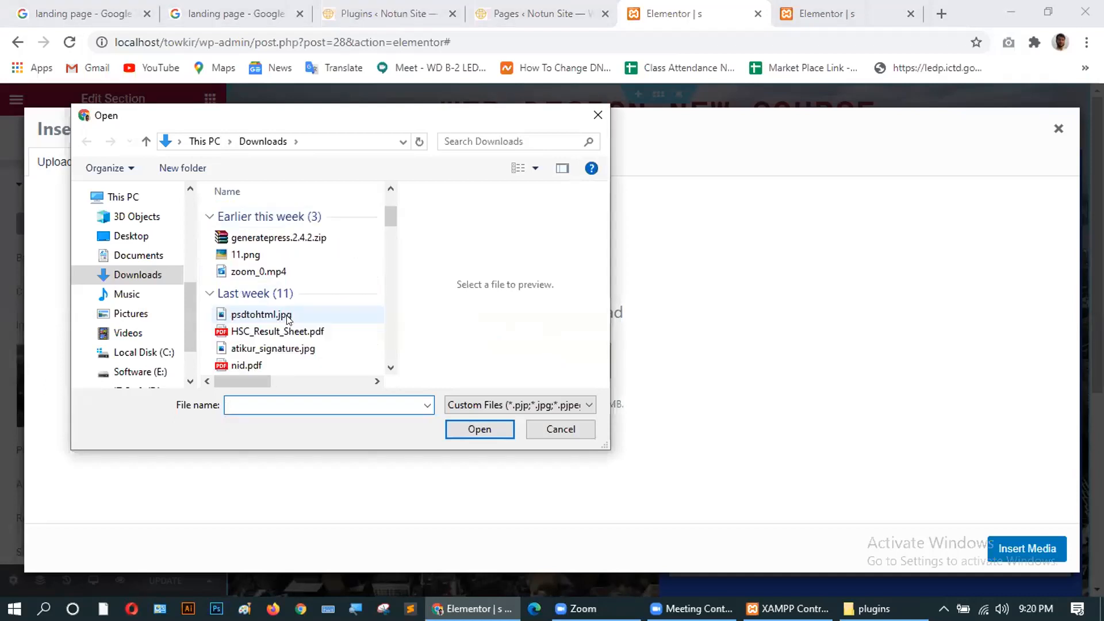
{"action": "scroll", "coordinate": [291, 294], "scroll_direction": "down", "scroll_amount": 1}
{"action": "scroll", "coordinate": [307, 304], "scroll_direction": "up", "scroll_amount": 3}
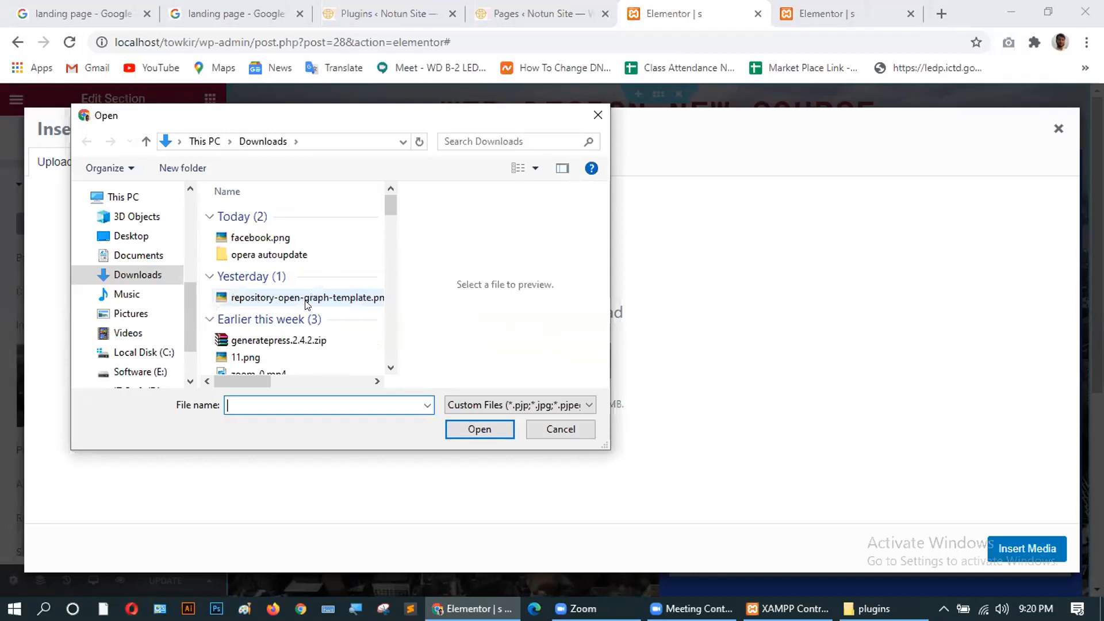
{"action": "left_click", "coordinate": [597, 114]}
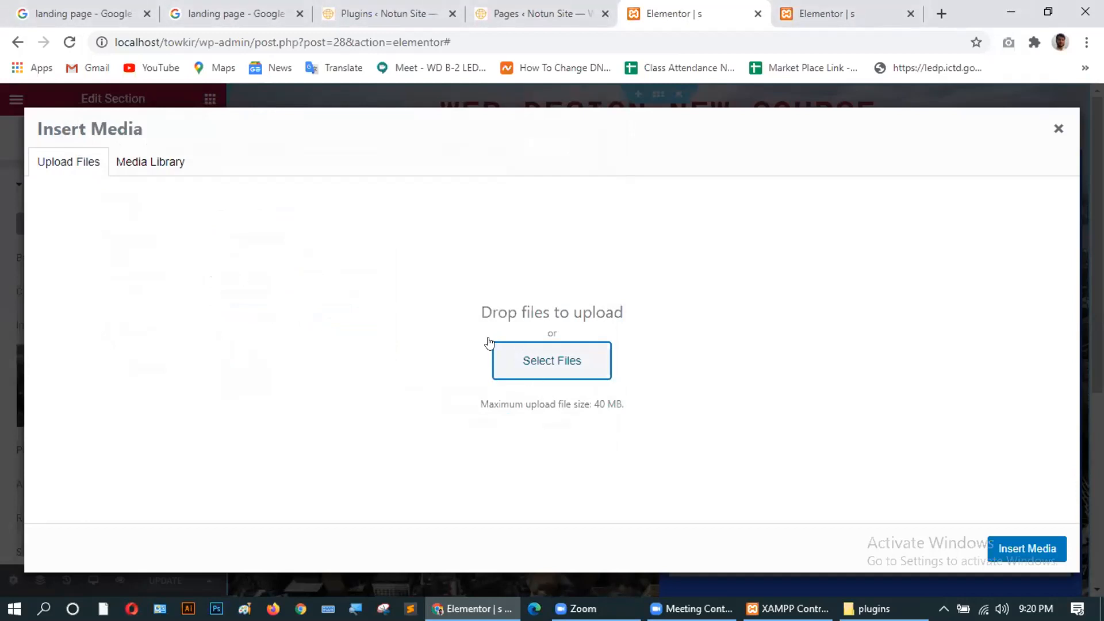
{"action": "triple_click", "coordinate": [791, 296]}
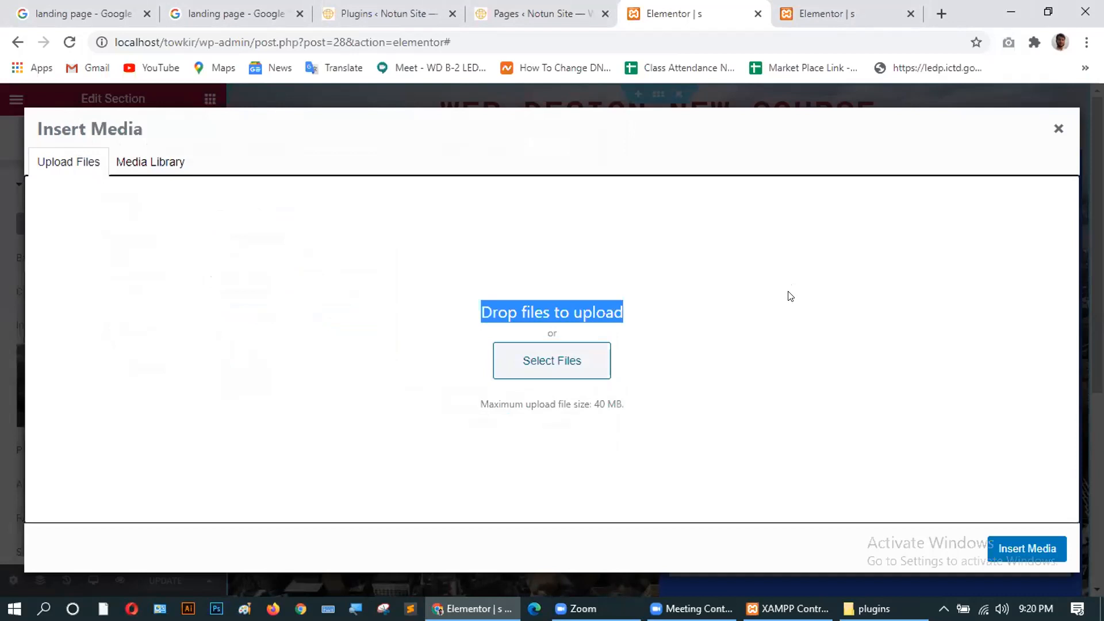
{"action": "left_click", "coordinate": [582, 227]}
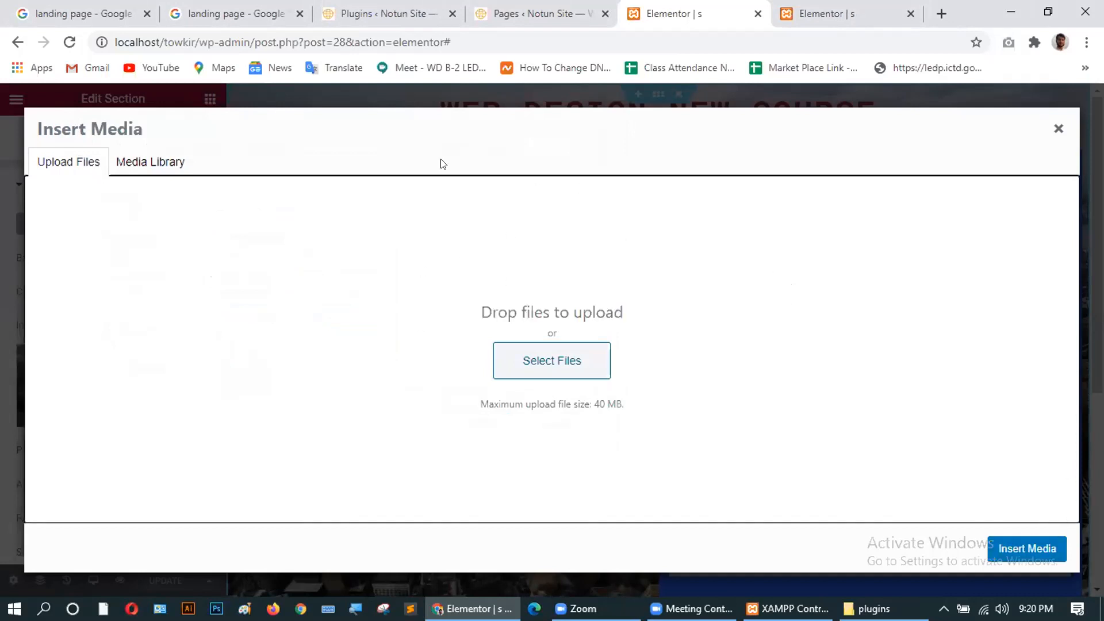
{"action": "left_click", "coordinate": [57, 164]}
{"action": "left_click", "coordinate": [150, 171]}
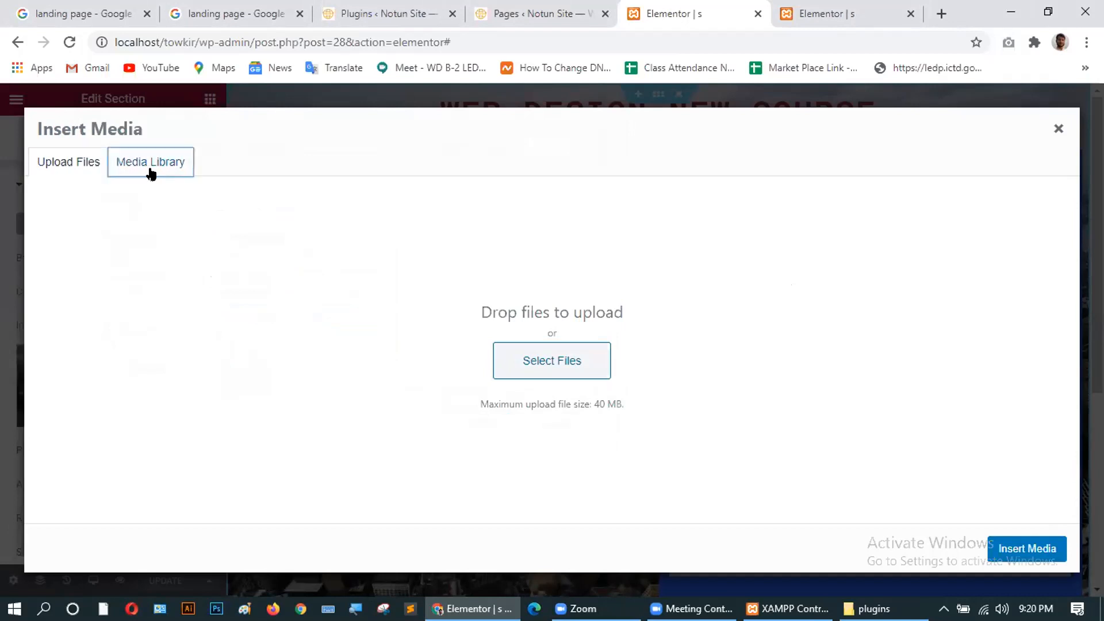
Insert the city photo as background, save with UPDATE, and return to the Pages tab.
{"action": "left_click", "coordinate": [1017, 553]}
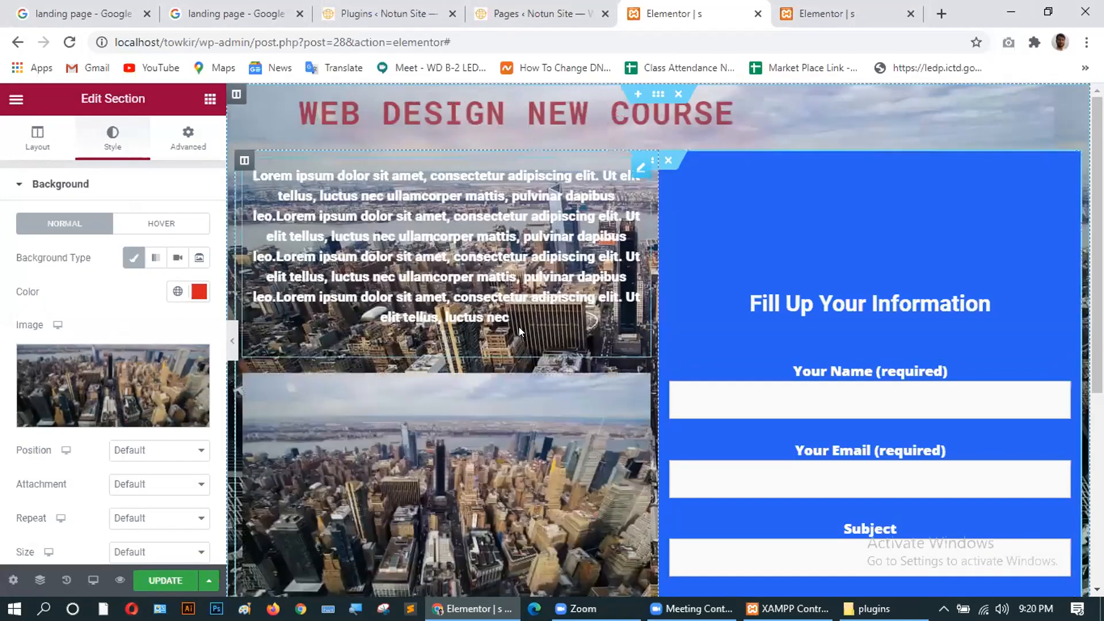
{"action": "scroll", "coordinate": [568, 351], "scroll_direction": "down", "scroll_amount": 6}
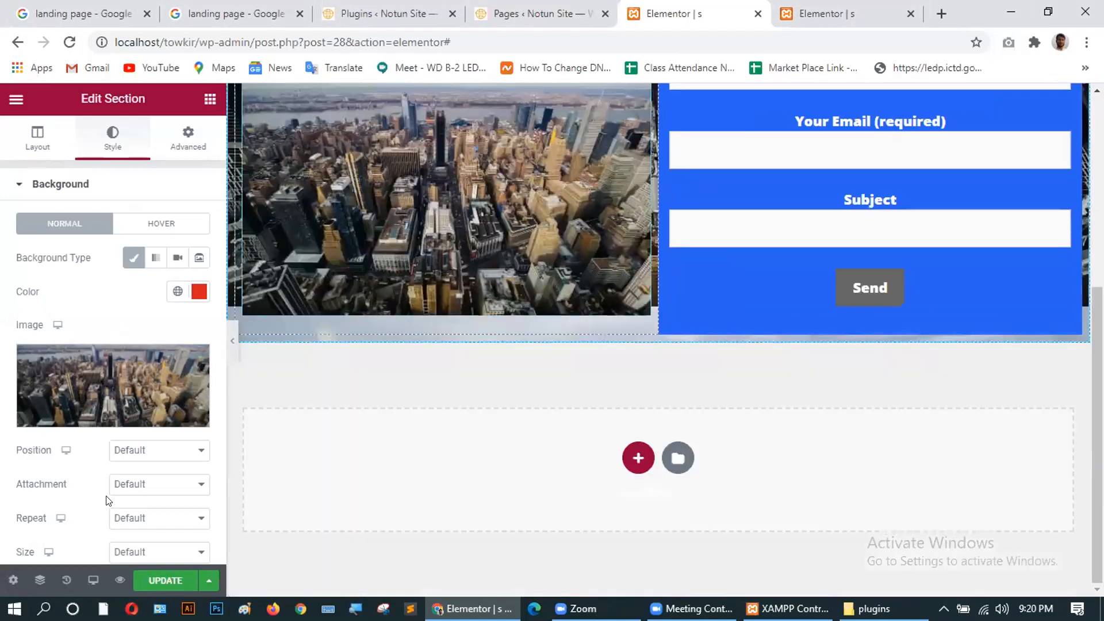
{"action": "left_click", "coordinate": [158, 580]}
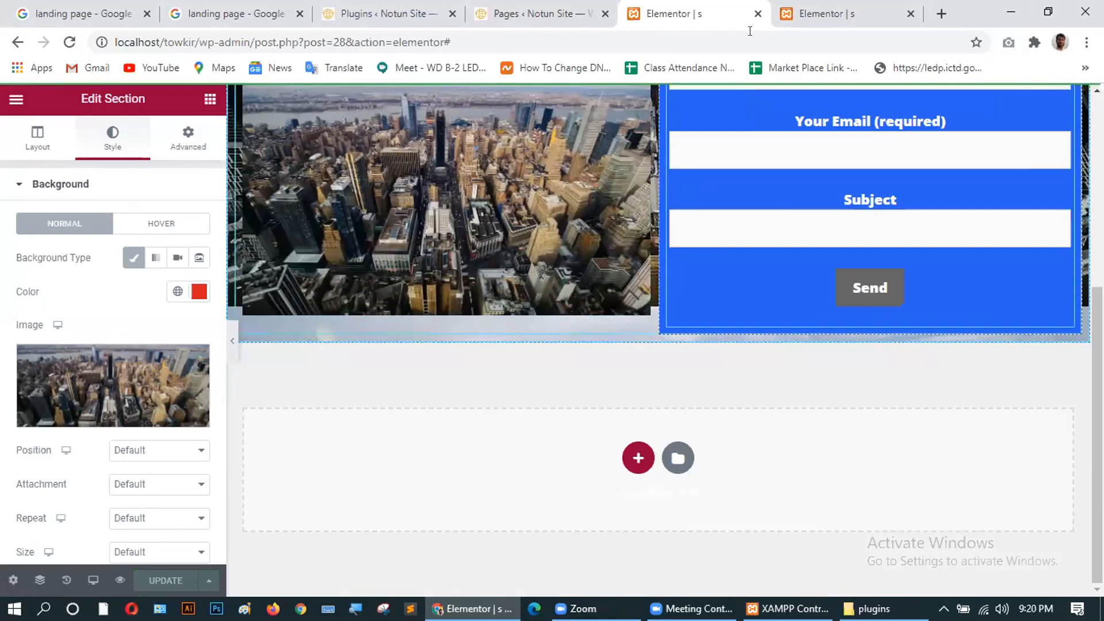
{"action": "left_click", "coordinate": [527, 13]}
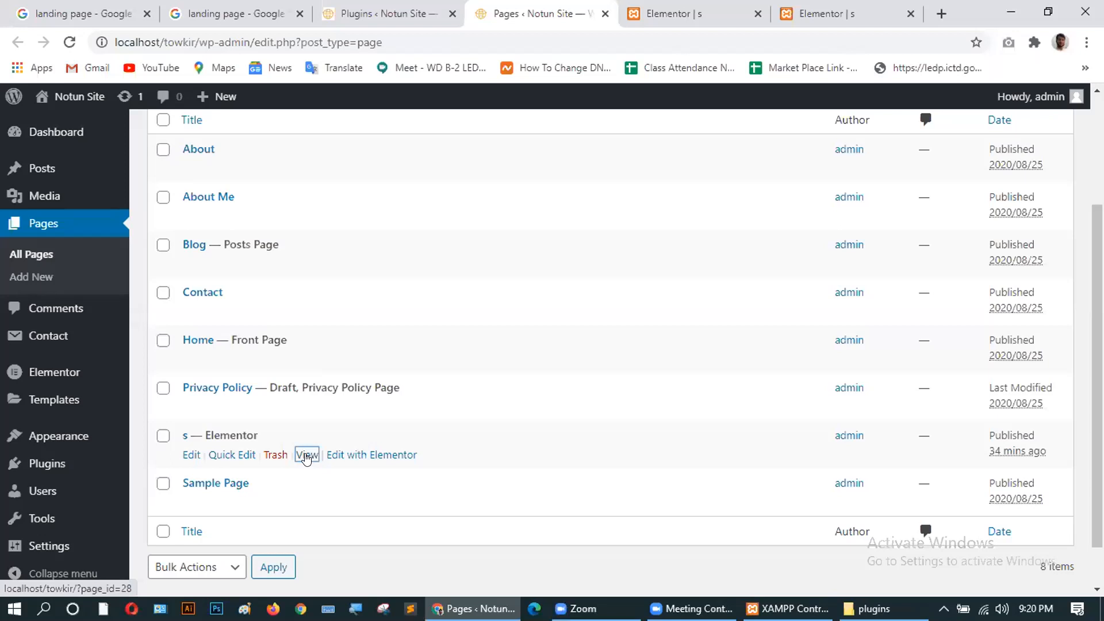
Open landing page s live in a new tab and scroll through it.
{"action": "left_click", "coordinate": [306, 455]}
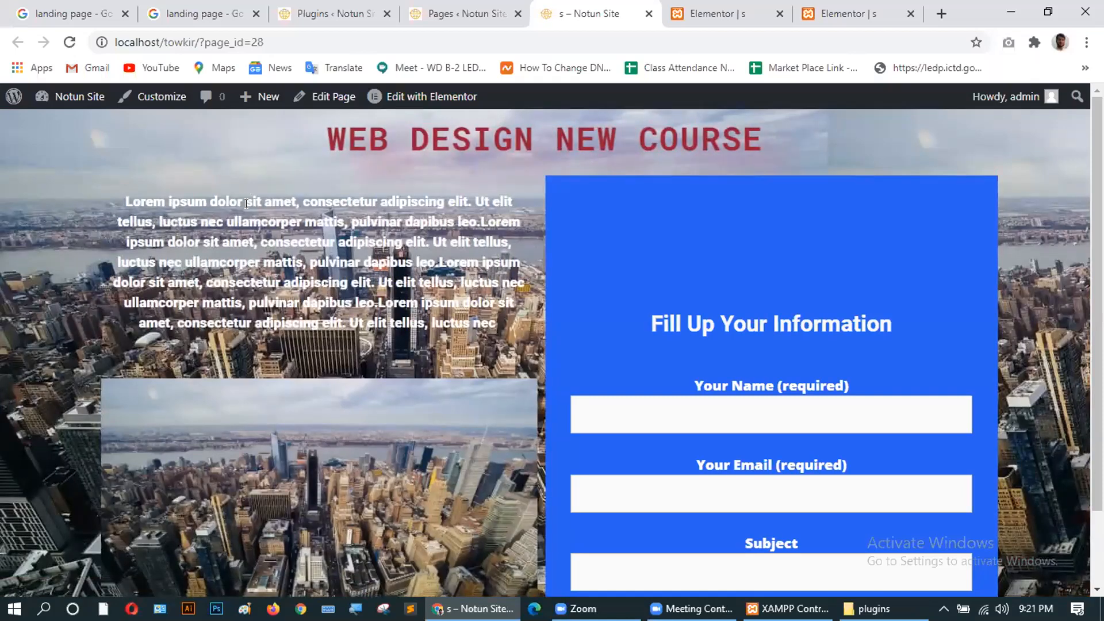
{"action": "scroll", "coordinate": [316, 403], "scroll_direction": "down", "scroll_amount": 1}
{"action": "scroll", "coordinate": [317, 404], "scroll_direction": "up", "scroll_amount": 1}
{"action": "scroll", "coordinate": [317, 404], "scroll_direction": "down", "scroll_amount": 1}
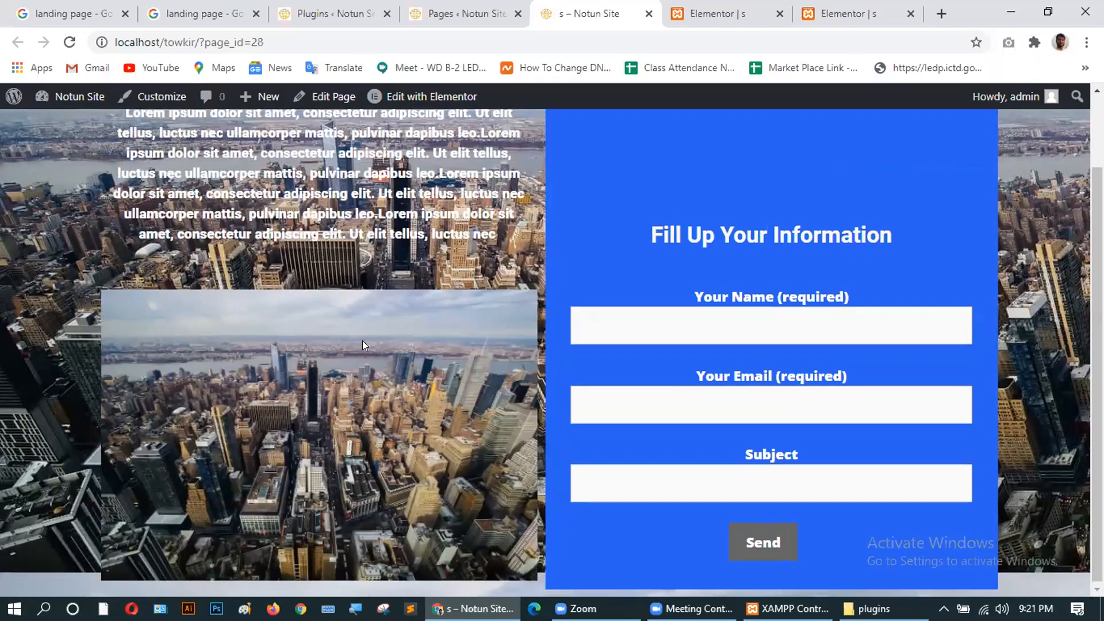
{"action": "scroll", "coordinate": [363, 341], "scroll_direction": "up", "scroll_amount": 2}
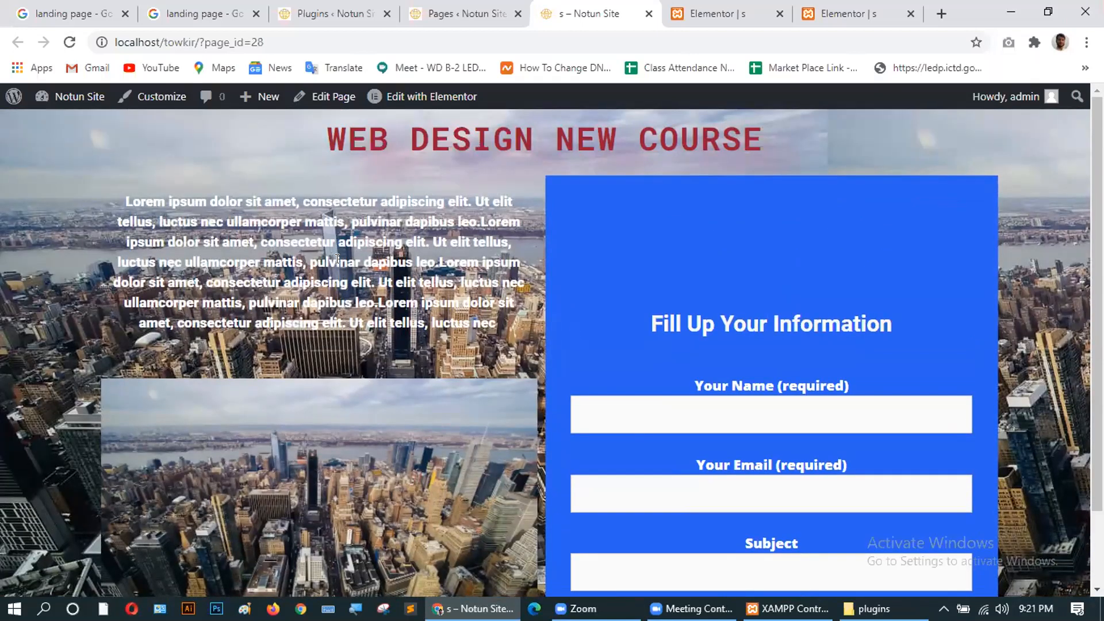
{"action": "scroll", "coordinate": [427, 472], "scroll_direction": "down", "scroll_amount": 2}
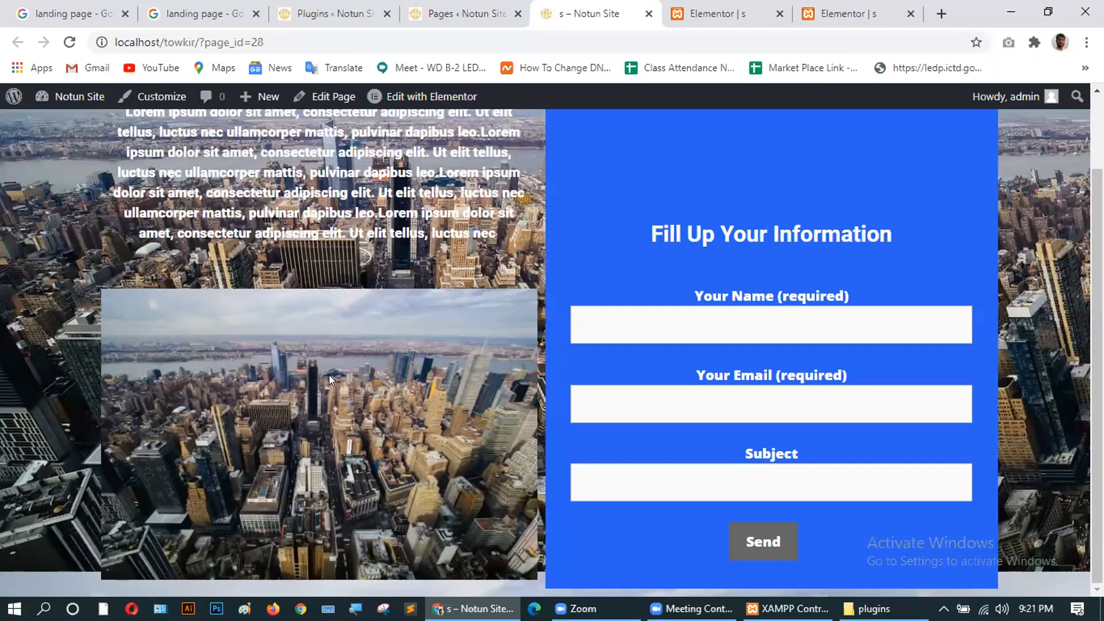
{"action": "scroll", "coordinate": [534, 327], "scroll_direction": "up", "scroll_amount": 2}
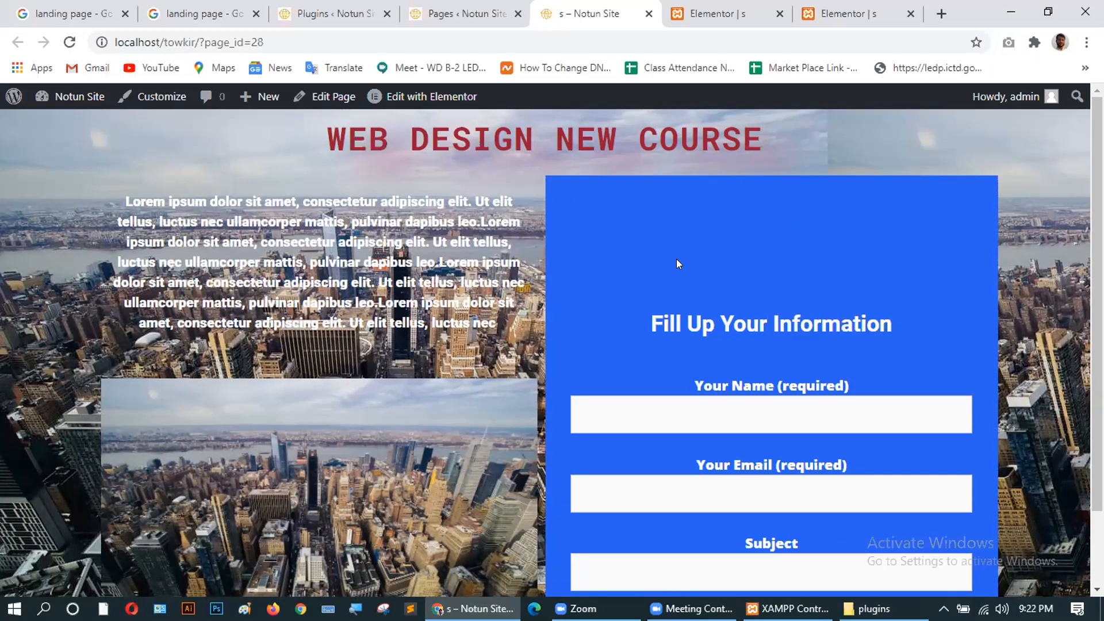
{"action": "scroll", "coordinate": [455, 355], "scroll_direction": "down", "scroll_amount": 1}
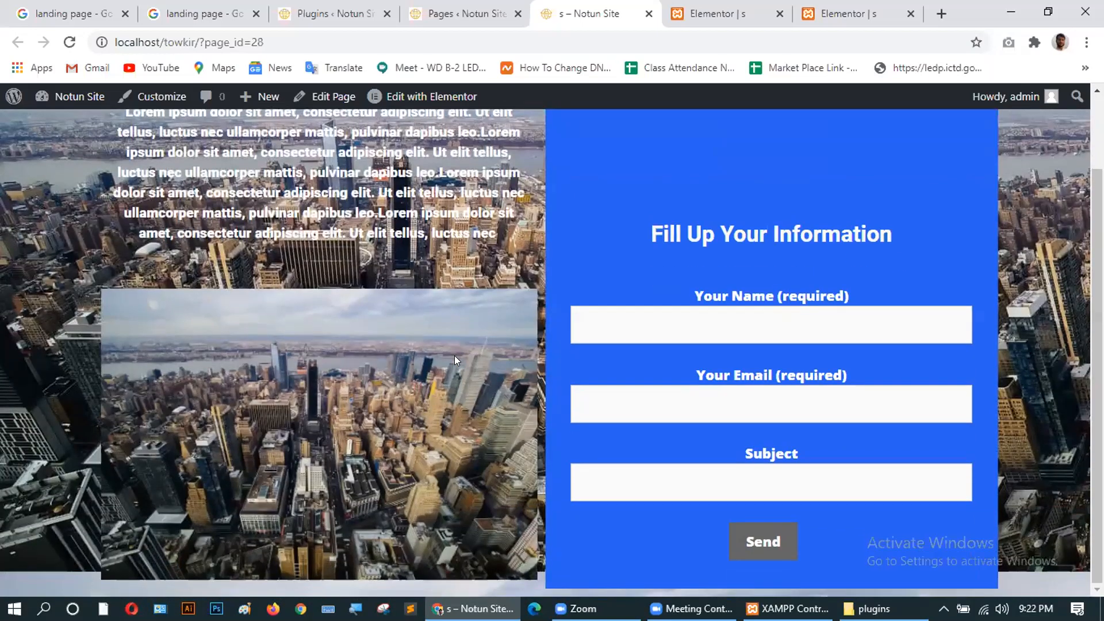
{"action": "scroll", "coordinate": [417, 360], "scroll_direction": "up", "scroll_amount": 1}
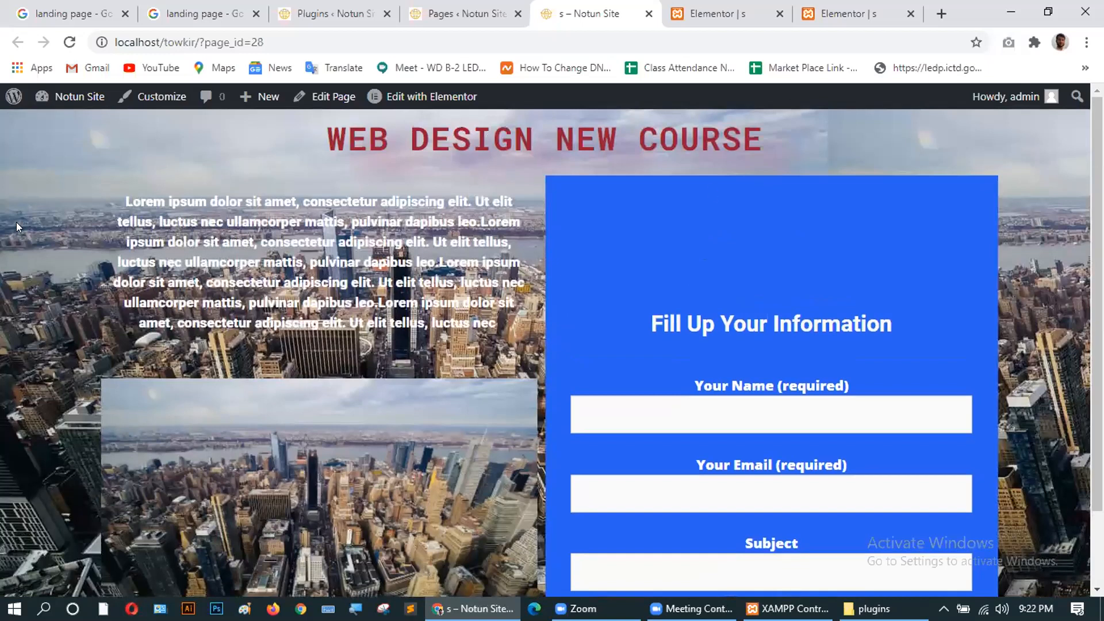
{"action": "scroll", "coordinate": [602, 386], "scroll_direction": "down", "scroll_amount": 1}
{"action": "scroll", "coordinate": [603, 387], "scroll_direction": "up", "scroll_amount": 1}
Close both Elementor editor tabs and finish on the Pages list.
{"action": "left_click", "coordinate": [447, 12]}
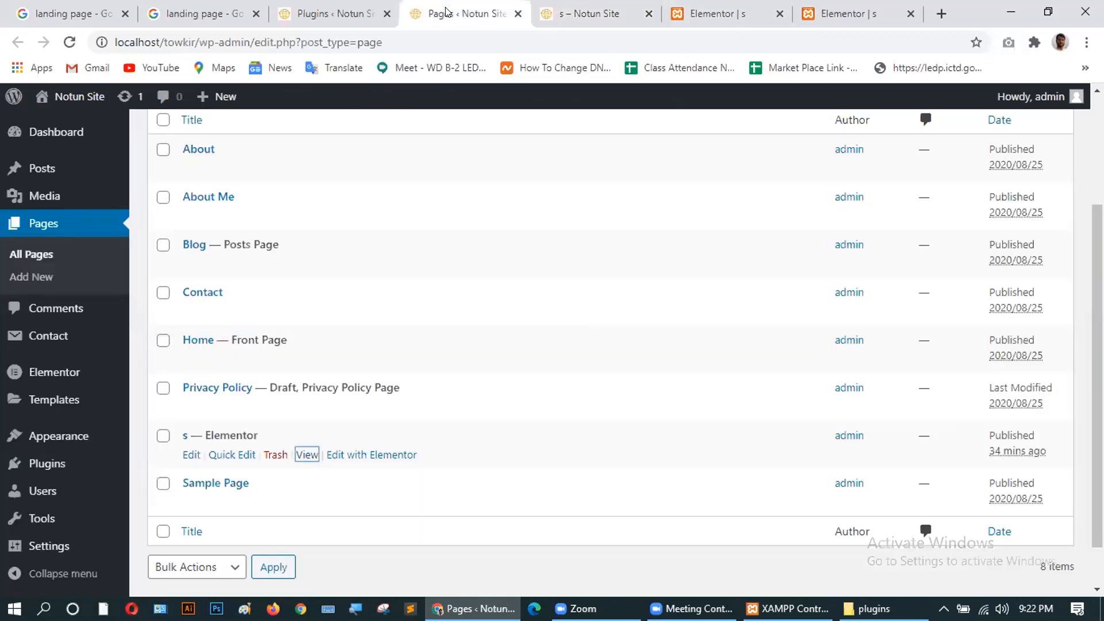
{"action": "left_click", "coordinate": [583, 12]}
{"action": "left_click", "coordinate": [464, 12]}
{"action": "scroll", "coordinate": [469, 268], "scroll_direction": "up", "scroll_amount": 3}
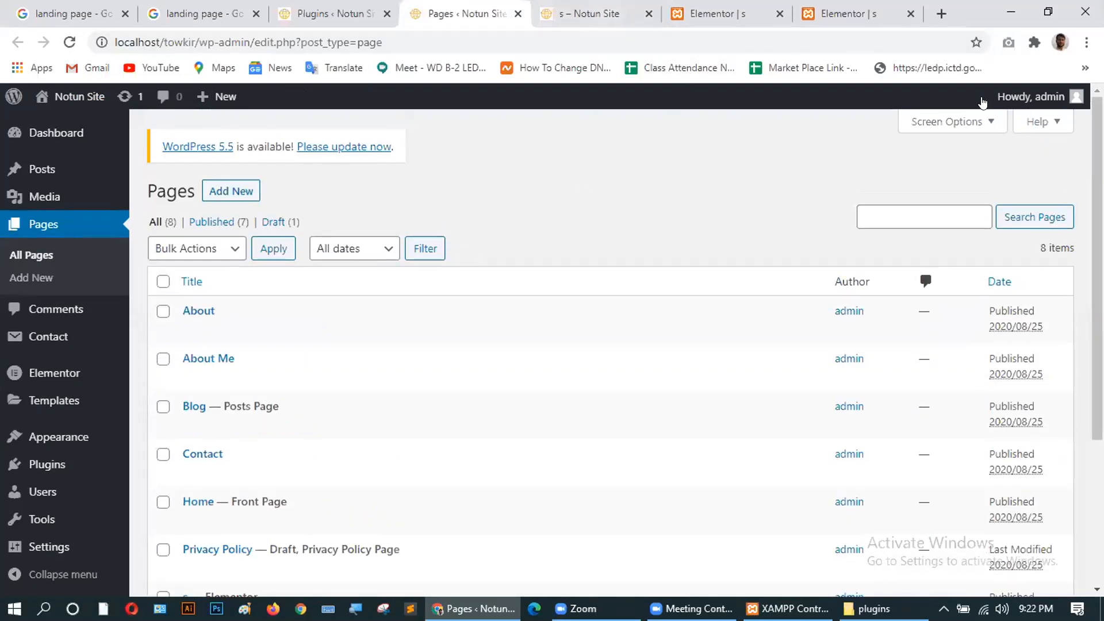
{"action": "mouse_move", "coordinate": [639, 345]}
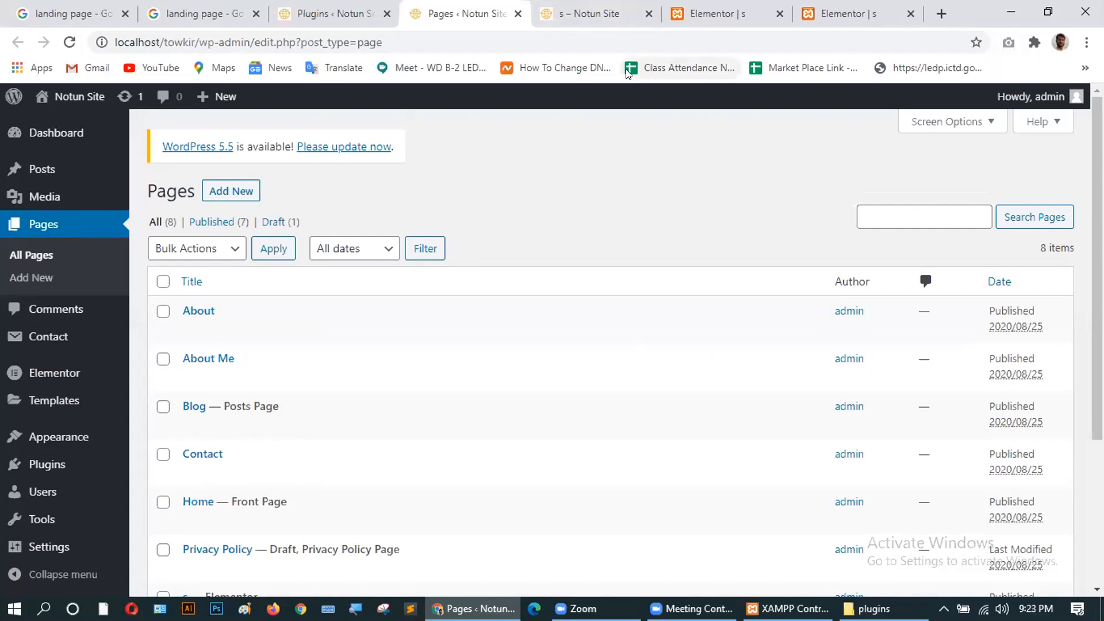
{"action": "left_click", "coordinate": [701, 10]}
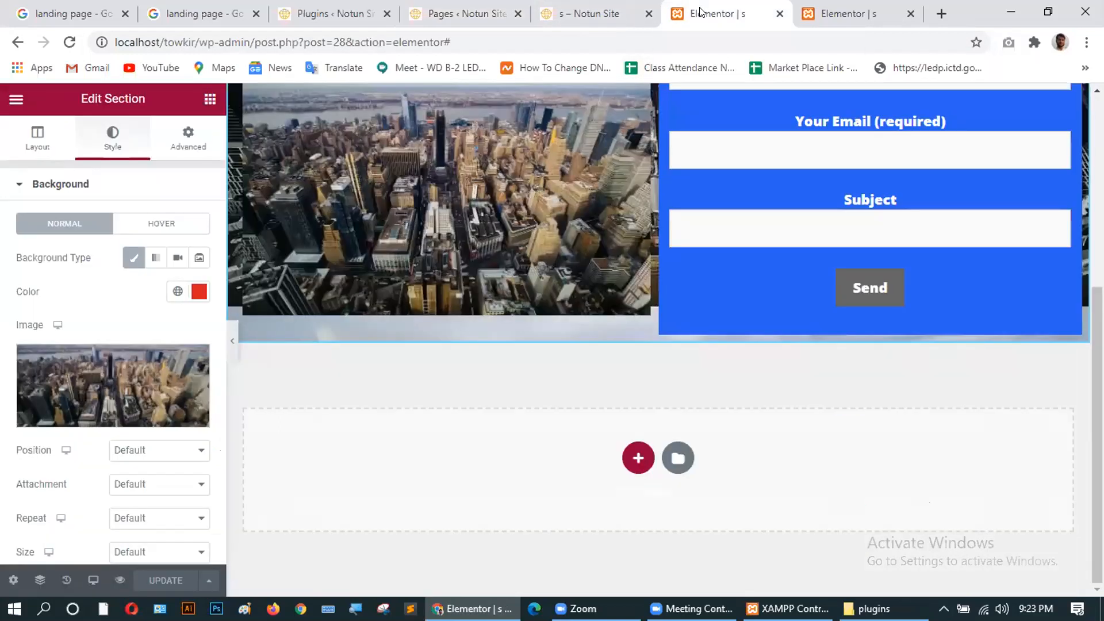
{"action": "left_click", "coordinate": [592, 13]}
{"action": "left_click", "coordinate": [726, 11]}
{"action": "left_click", "coordinate": [780, 13]}
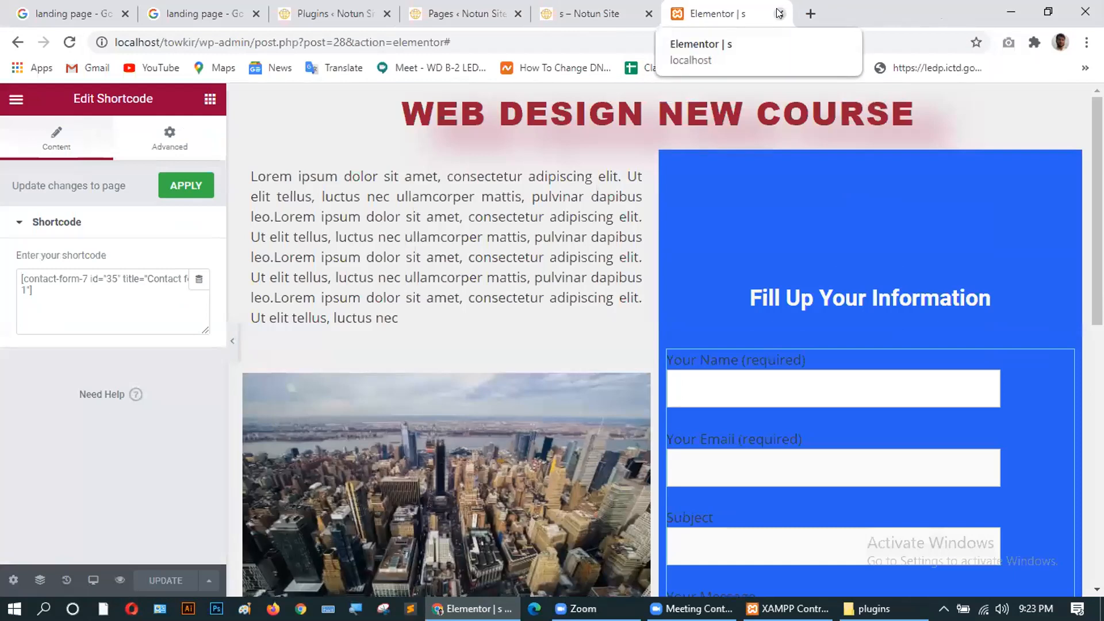
{"action": "left_click", "coordinate": [780, 13]}
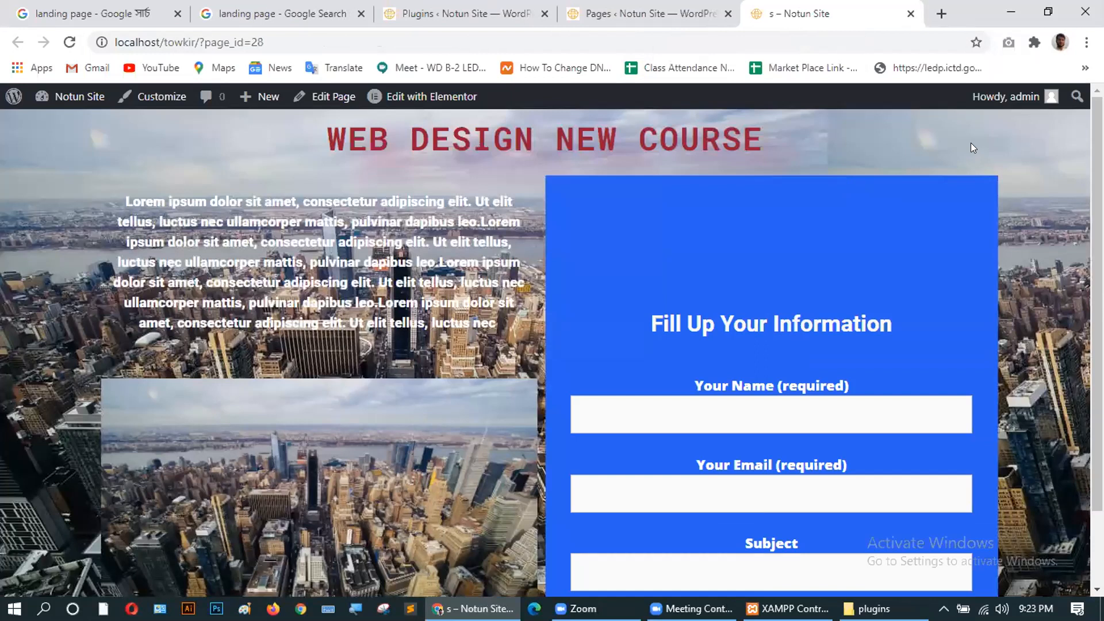
{"action": "left_click", "coordinate": [630, 13]}
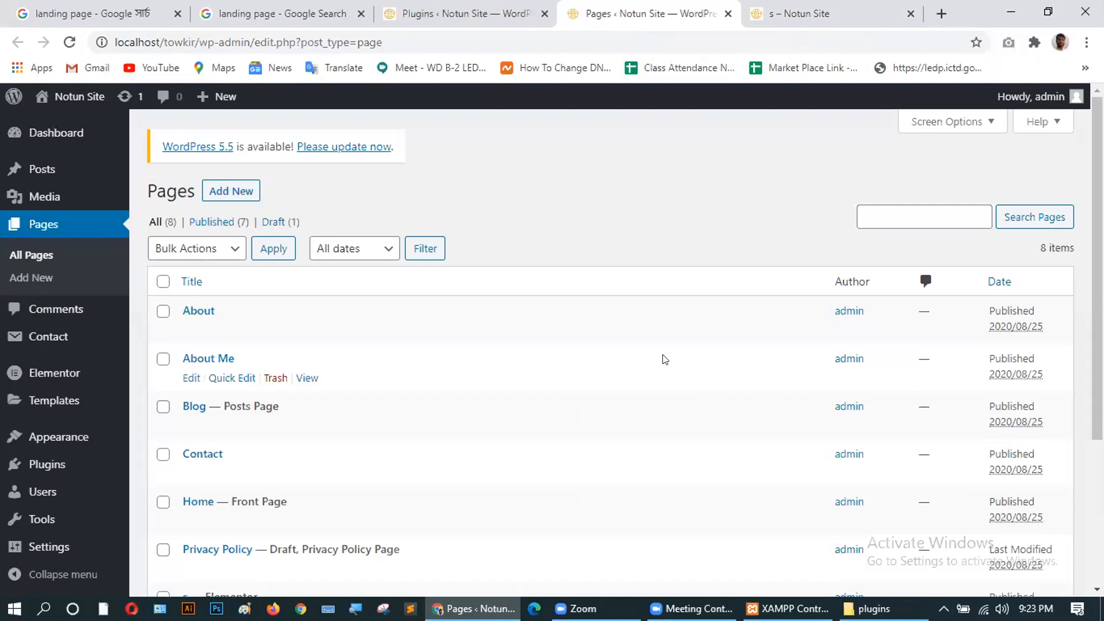
{"action": "mouse_move", "coordinate": [49, 547]}
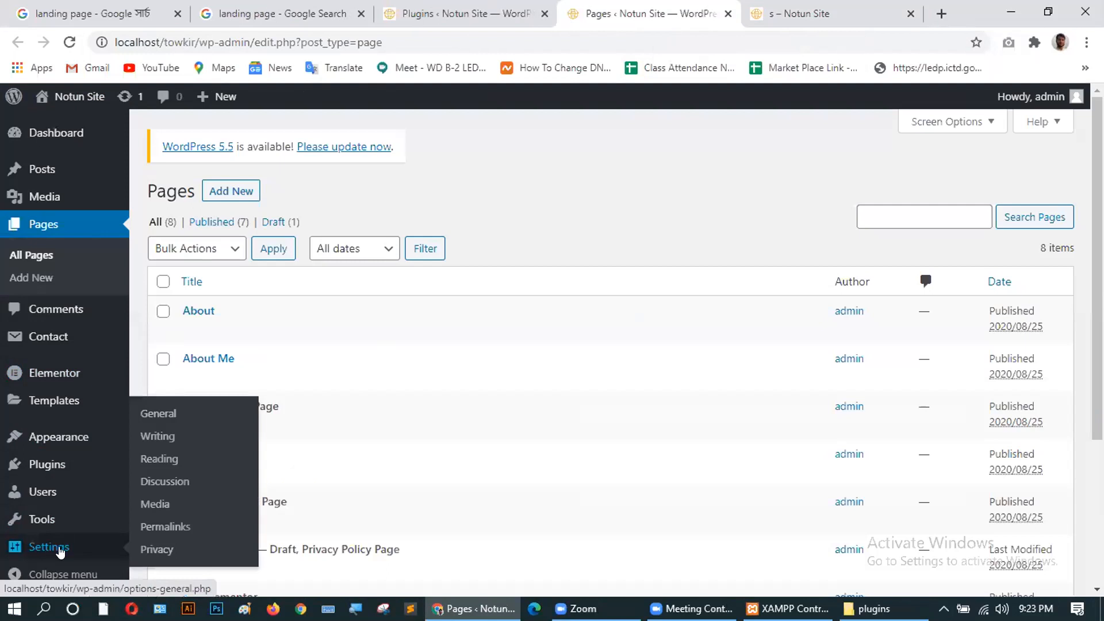
In Reading Settings, choose page s as the static homepage and save the changes.
{"action": "left_click", "coordinate": [164, 459]}
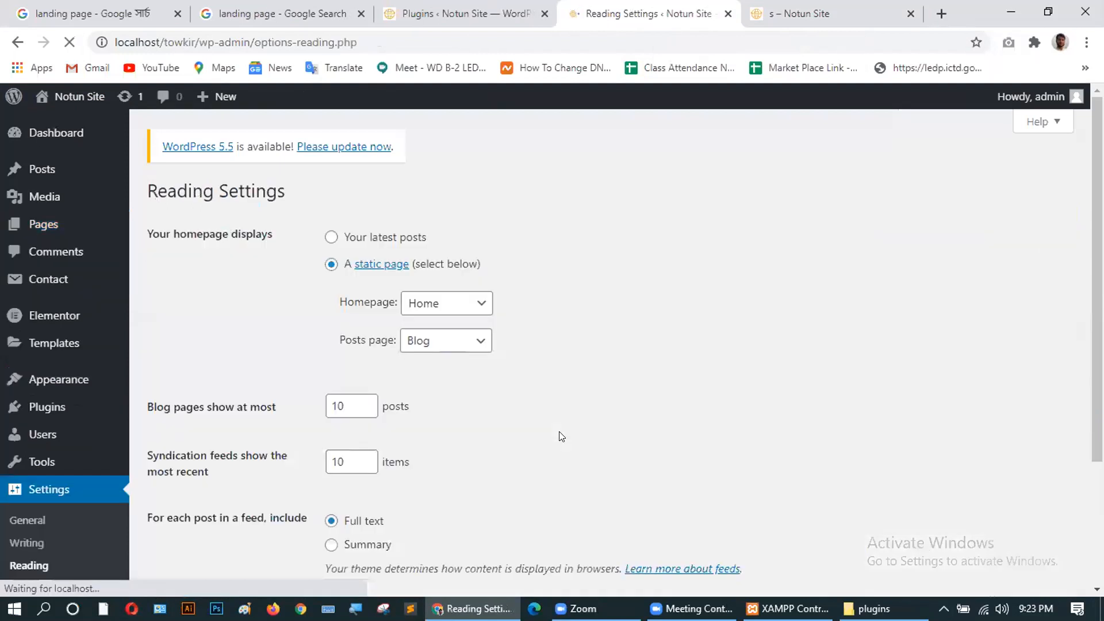
{"action": "left_click", "coordinate": [450, 305]}
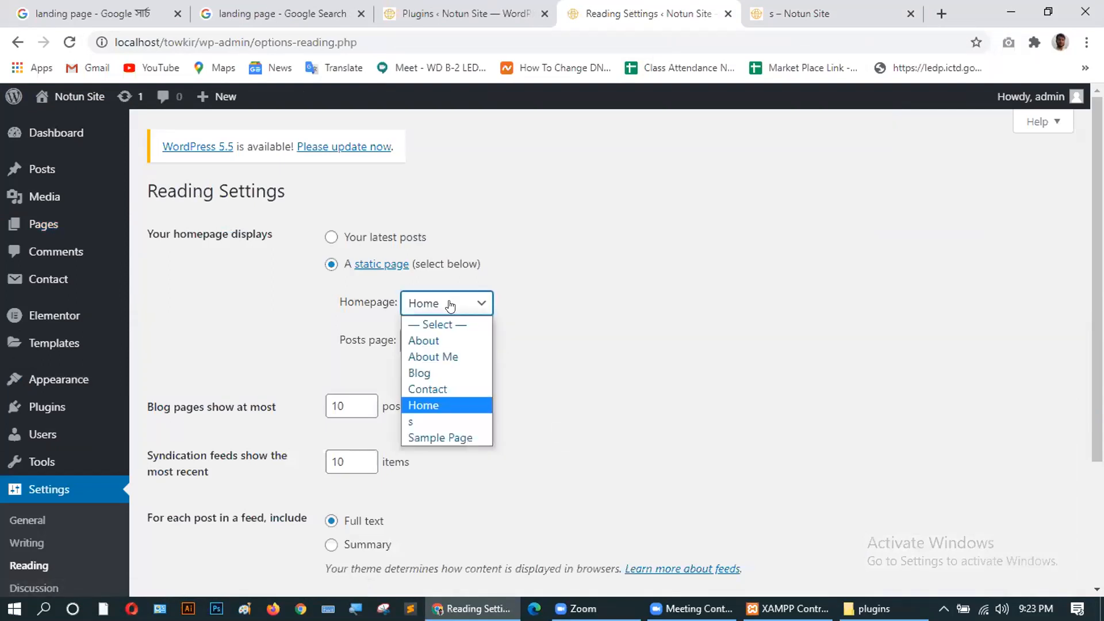
{"action": "left_click", "coordinate": [441, 421]}
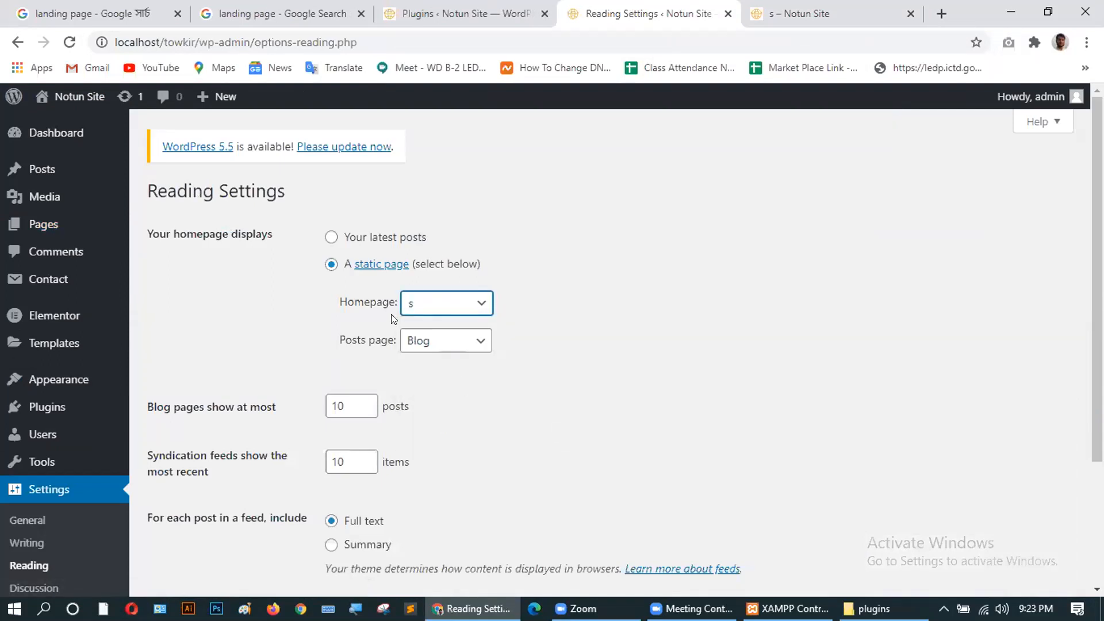
{"action": "scroll", "coordinate": [507, 370], "scroll_direction": "down", "scroll_amount": 3}
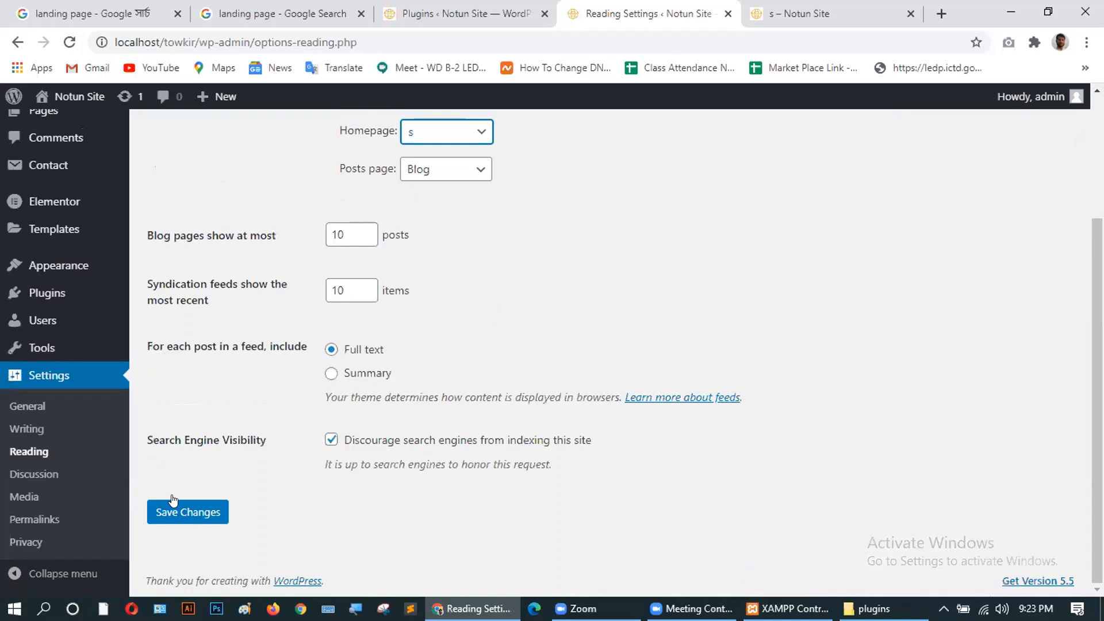
{"action": "left_click", "coordinate": [159, 510]}
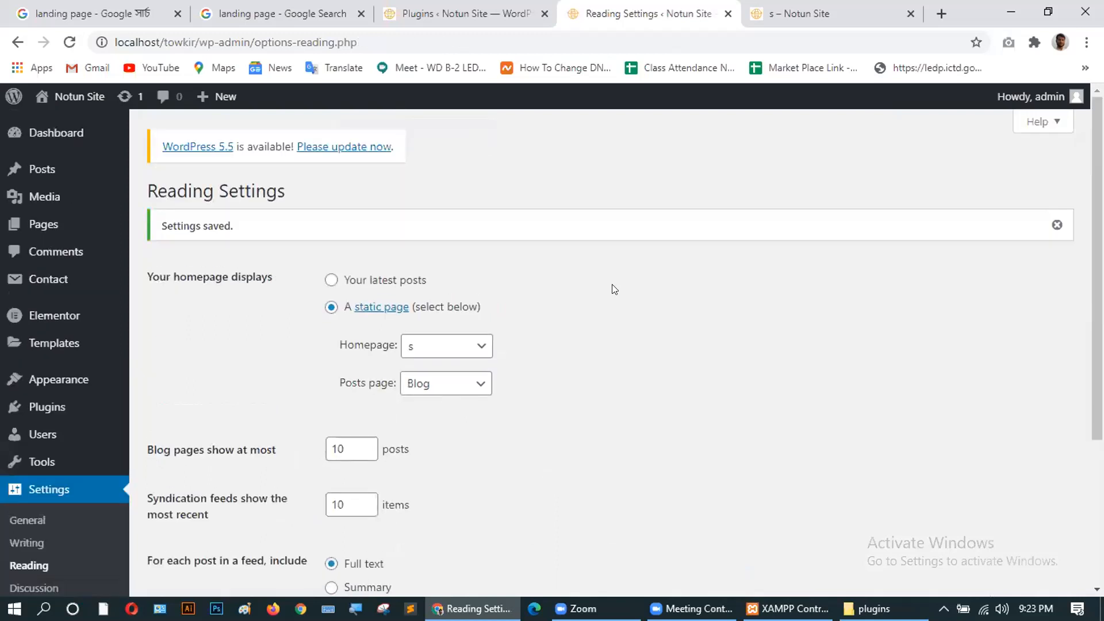
{"action": "left_click", "coordinate": [794, 13]}
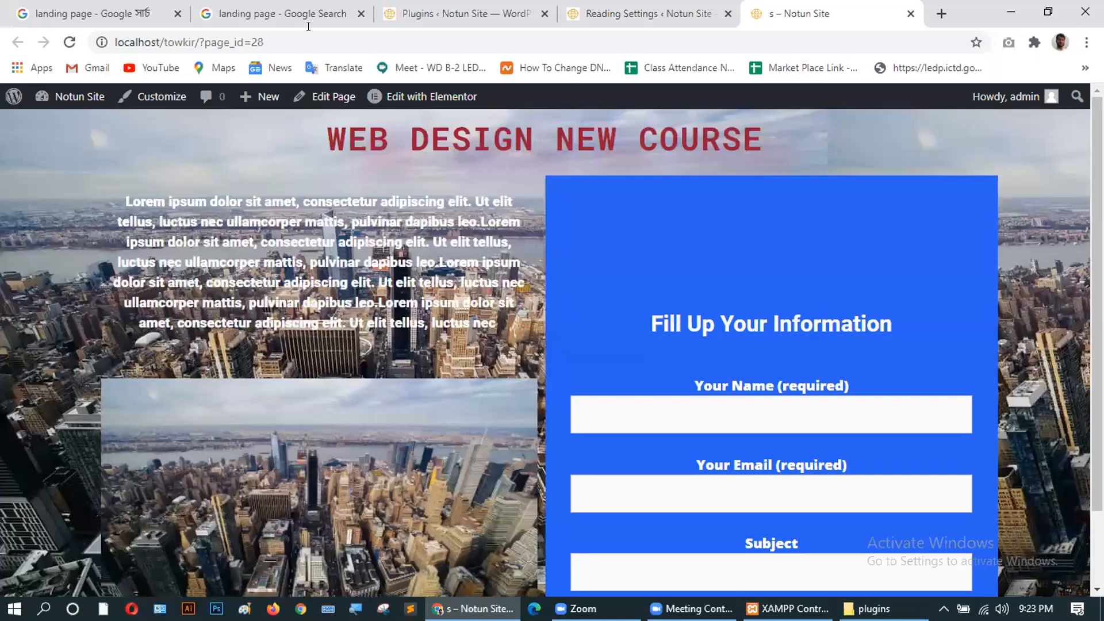
{"action": "left_click", "coordinate": [263, 42]}
{"action": "left_click_drag", "start_coordinate": [264, 42], "coordinate": [196, 42]}
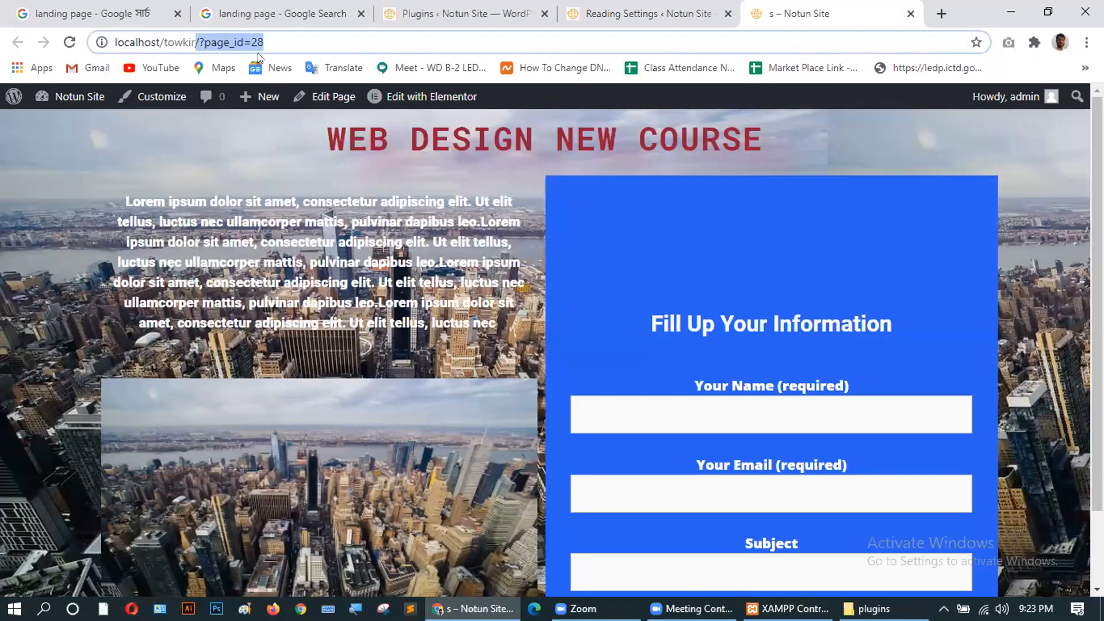
{"action": "key", "text": "BackSpace"}
{"action": "key", "text": "Return"}
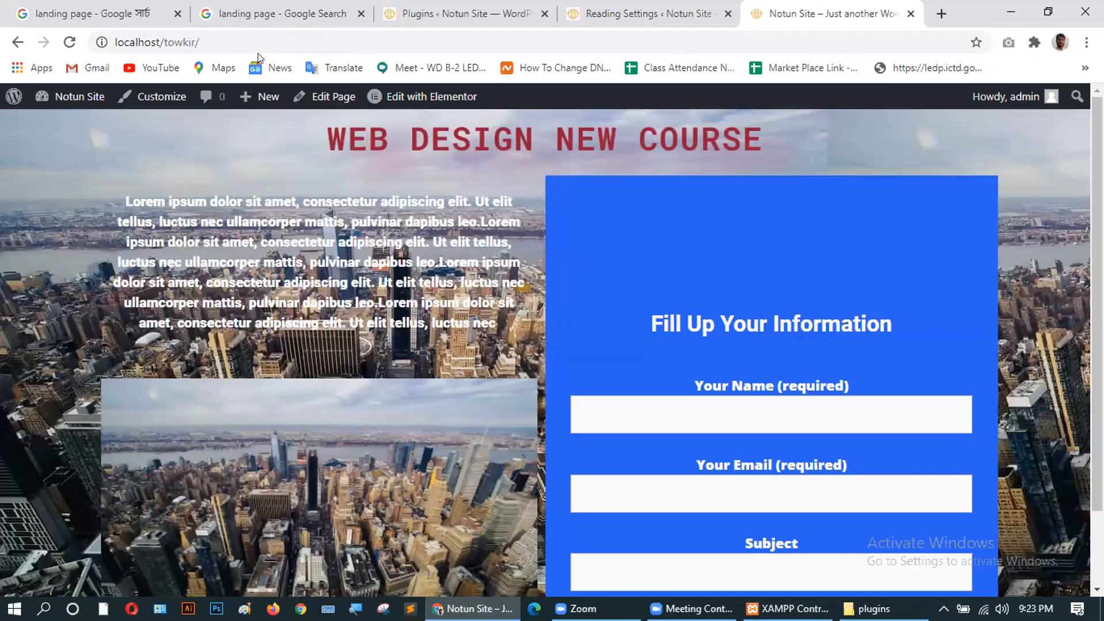
{"action": "scroll", "coordinate": [439, 317], "scroll_direction": "down", "scroll_amount": 2}
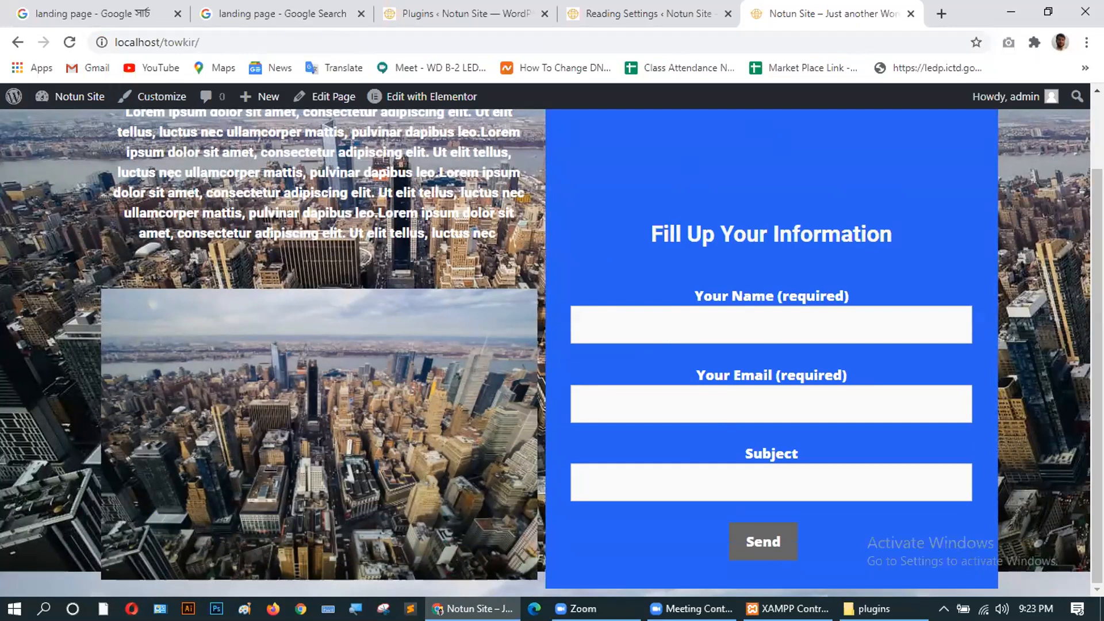
{"action": "scroll", "coordinate": [228, 203], "scroll_direction": "up", "scroll_amount": 2}
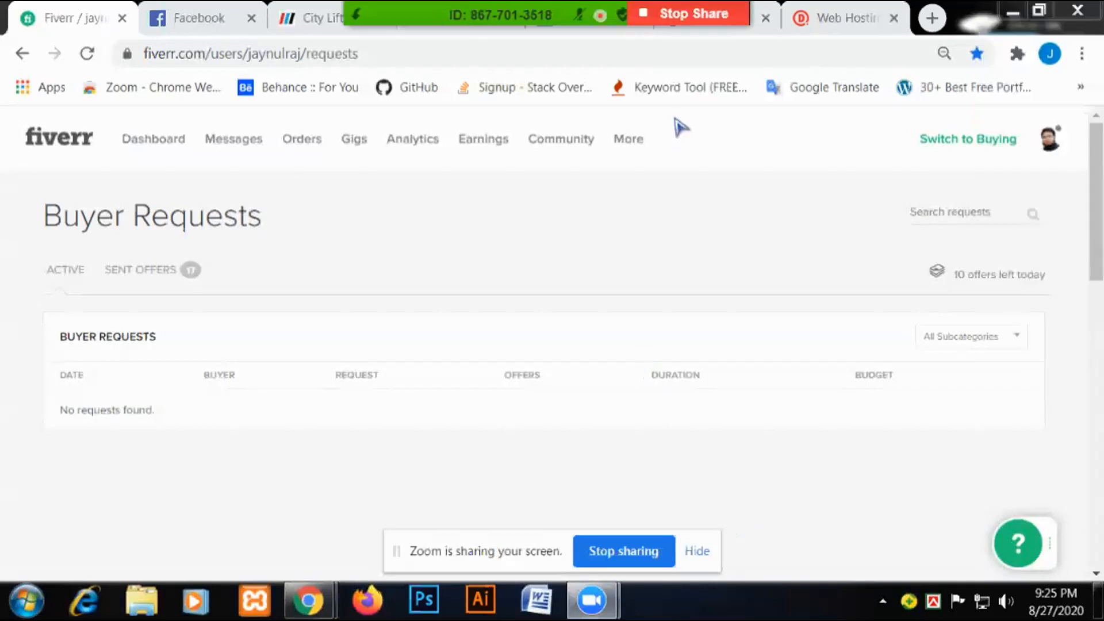
Review the IsItWP checker, domain WHOIS lookup and WordPress-detector search result tabs.
{"action": "left_click", "coordinate": [568, 28]}
{"action": "left_click", "coordinate": [677, 33]}
{"action": "scroll", "coordinate": [488, 265], "scroll_direction": "up", "scroll_amount": 5}
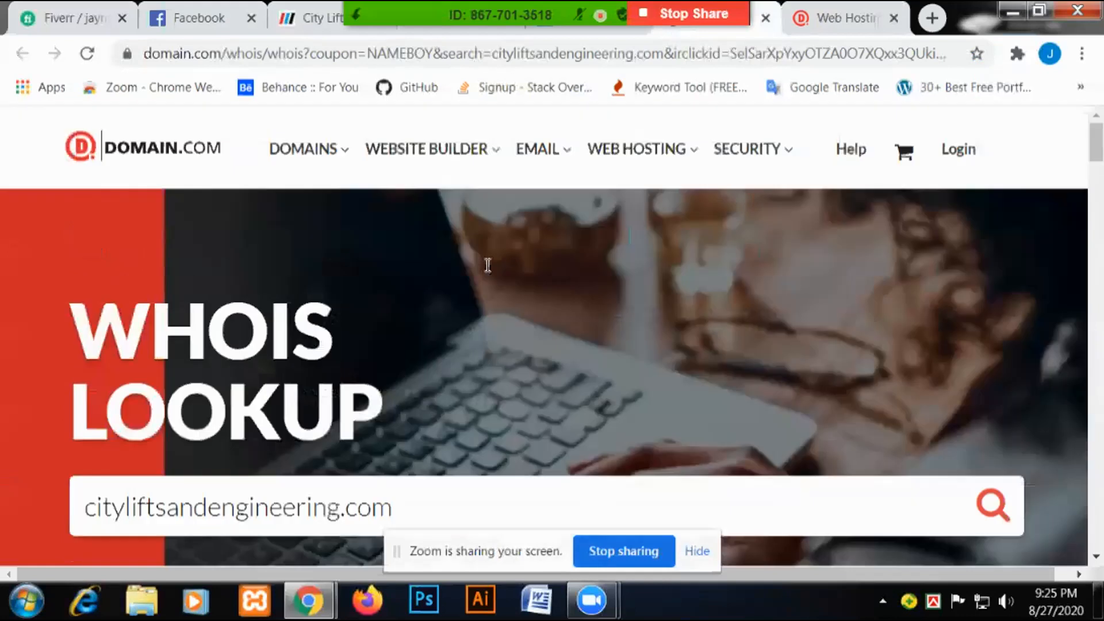
{"action": "left_click", "coordinate": [498, 33]}
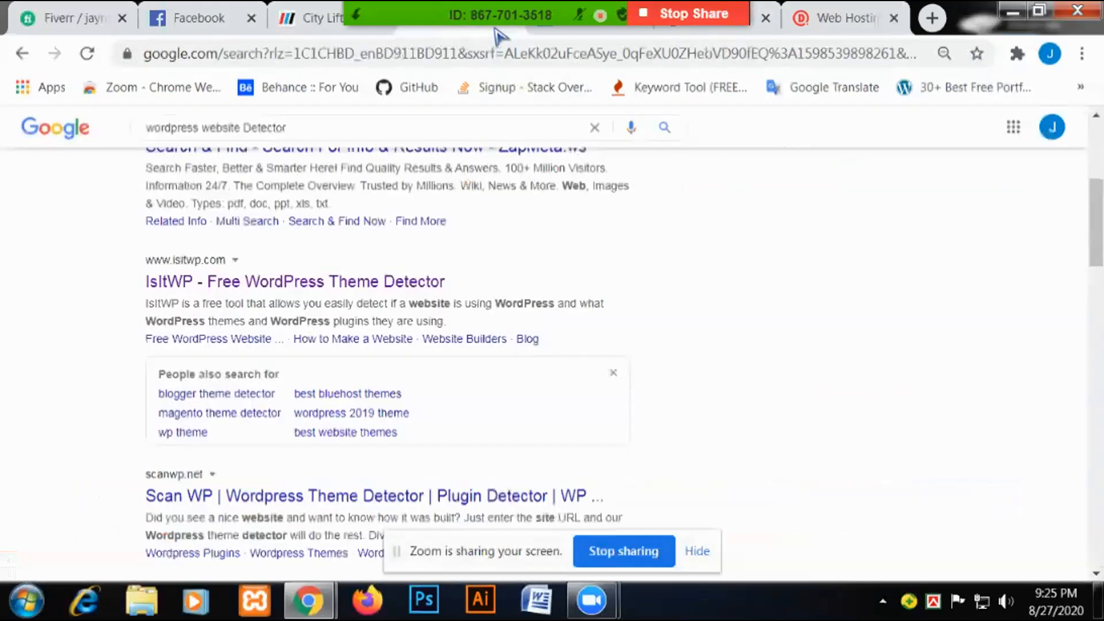
{"action": "left_click", "coordinate": [567, 31]}
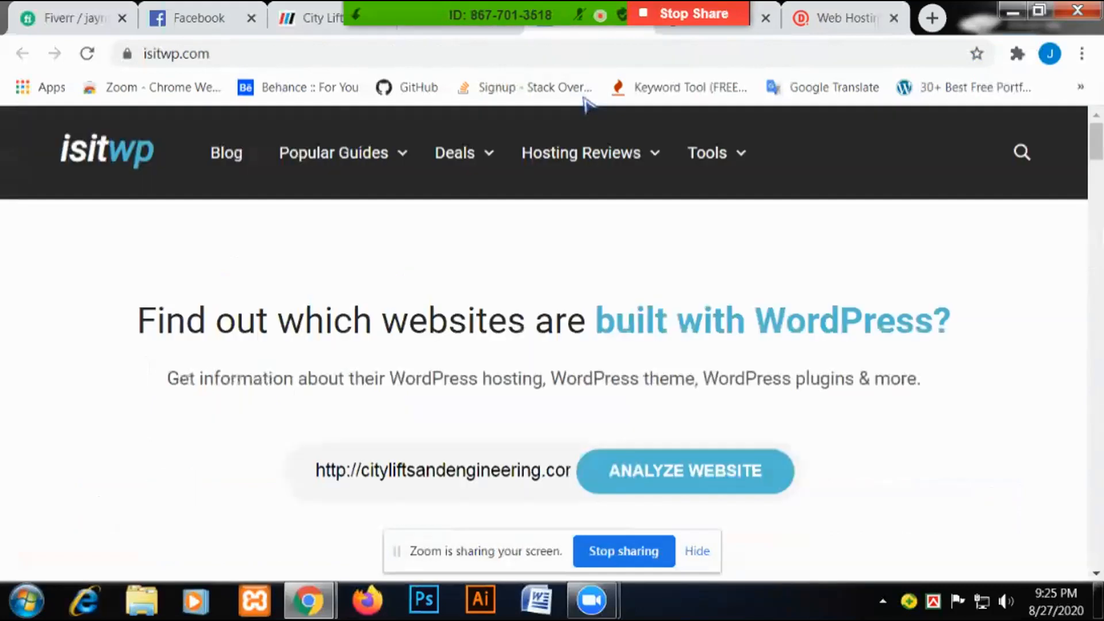
Look over the City Lifts & Engineering website.
{"action": "left_click", "coordinate": [290, 23]}
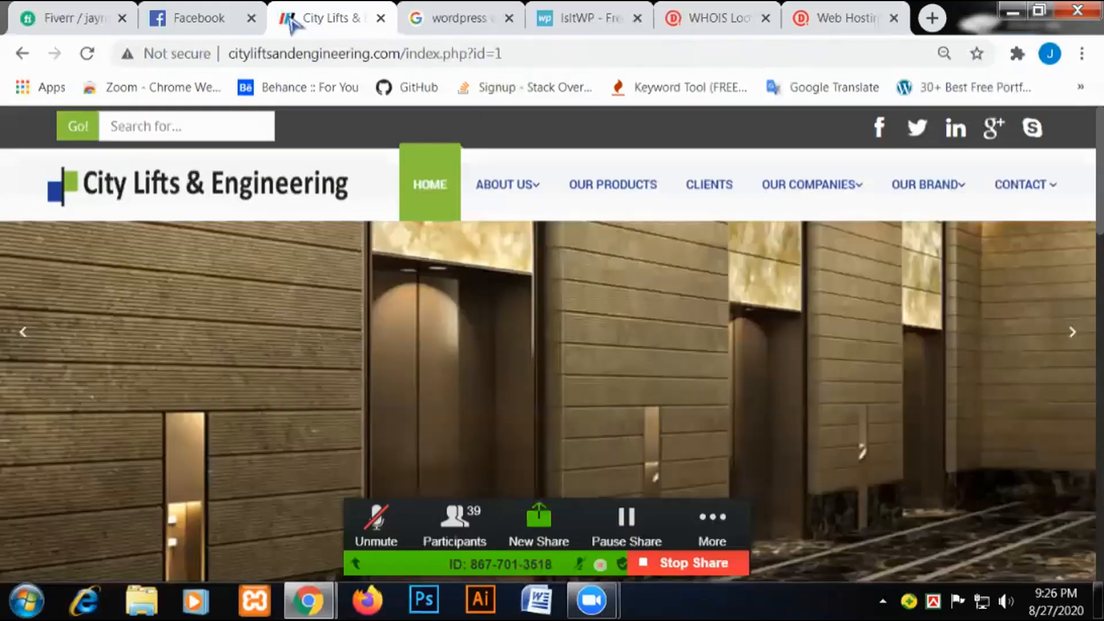
{"action": "scroll", "coordinate": [863, 333], "scroll_direction": "down", "scroll_amount": 5}
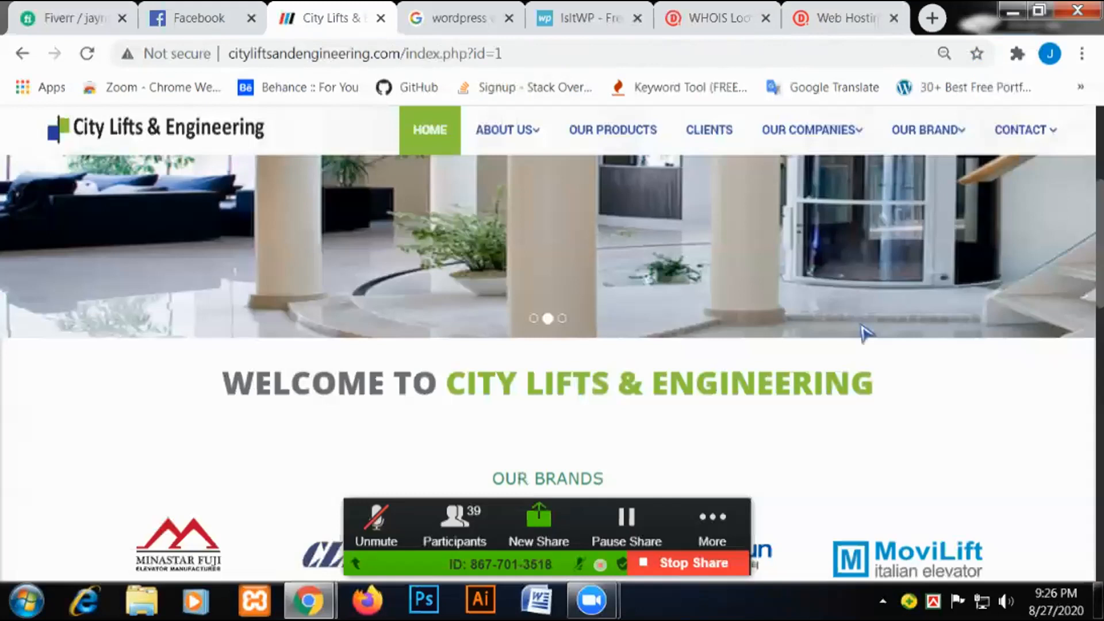
{"action": "scroll", "coordinate": [865, 332], "scroll_direction": "up", "scroll_amount": 5}
{"action": "mouse_move", "coordinate": [976, 221]}
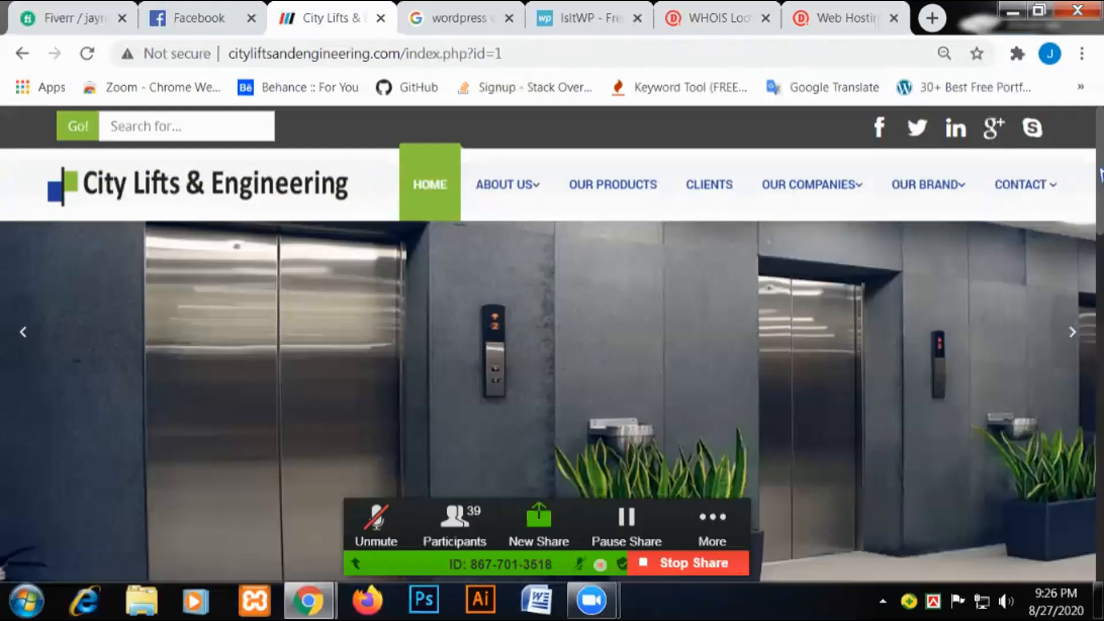
{"action": "mouse_move", "coordinate": [1101, 175]}
{"action": "left_mouse_down"}
{"action": "mouse_move", "coordinate": [1100, 385]}
{"action": "mouse_move", "coordinate": [1099, 197]}
{"action": "left_mouse_up"}
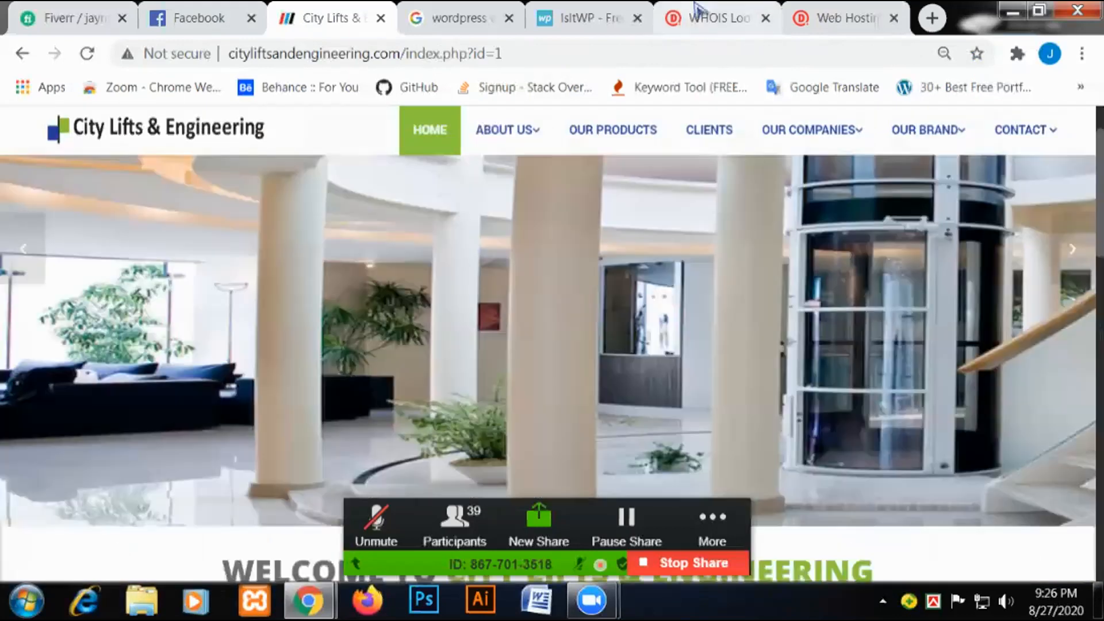
Scroll through the cityliftsandengineering.com WHOIS results, then return to the City Lifts home page.
{"action": "left_click", "coordinate": [699, 18]}
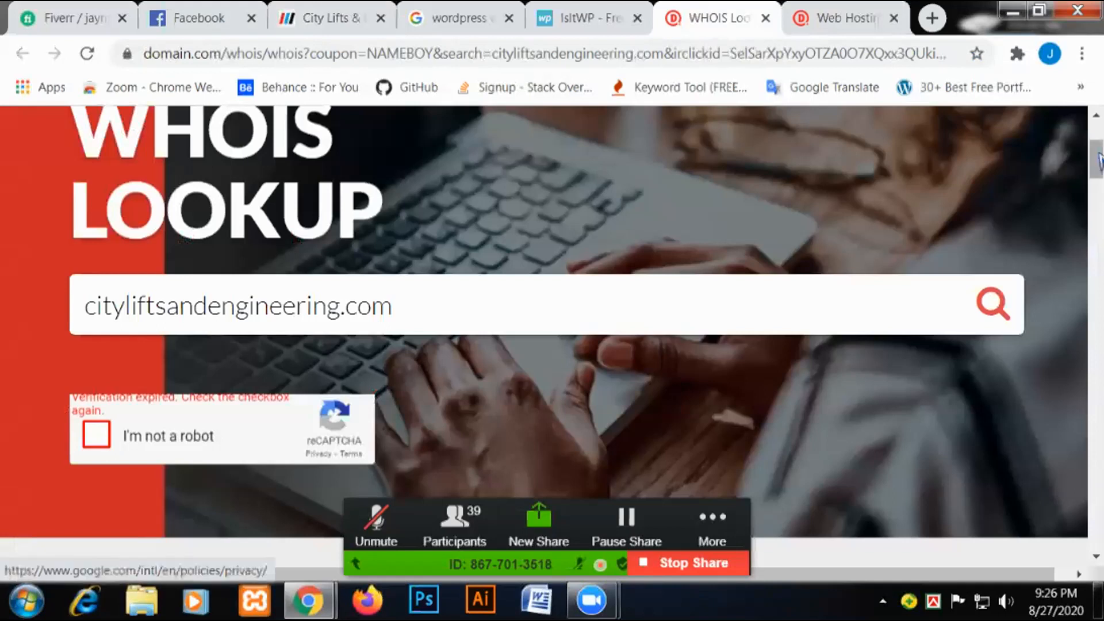
{"action": "left_click_drag", "start_coordinate": [1098, 158], "coordinate": [1098, 204]}
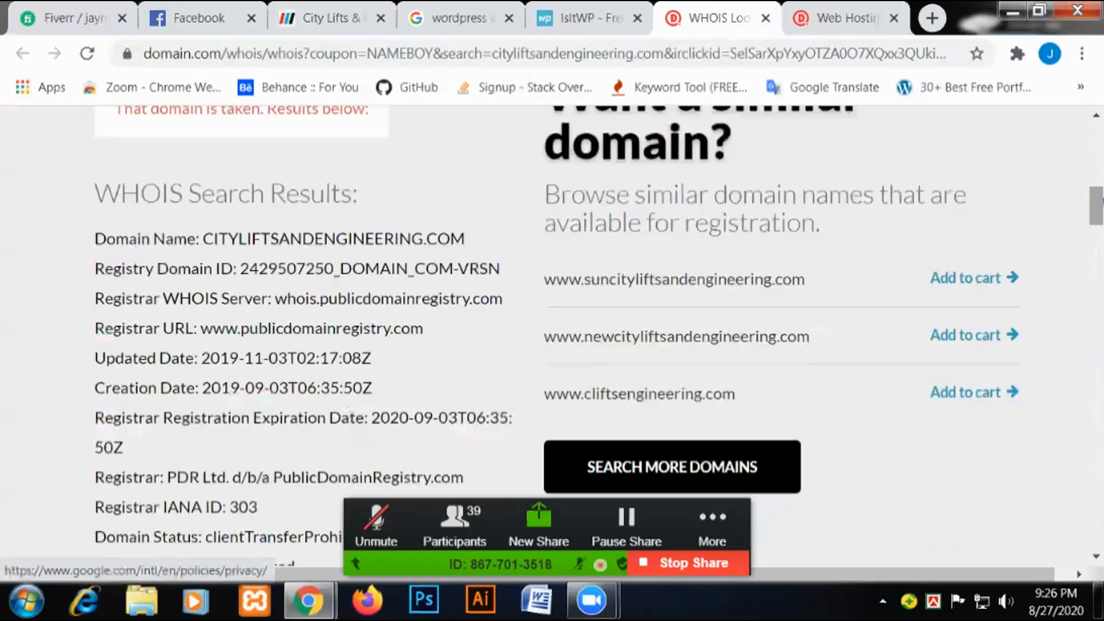
{"action": "left_click", "coordinate": [587, 17]}
{"action": "left_click", "coordinate": [320, 18]}
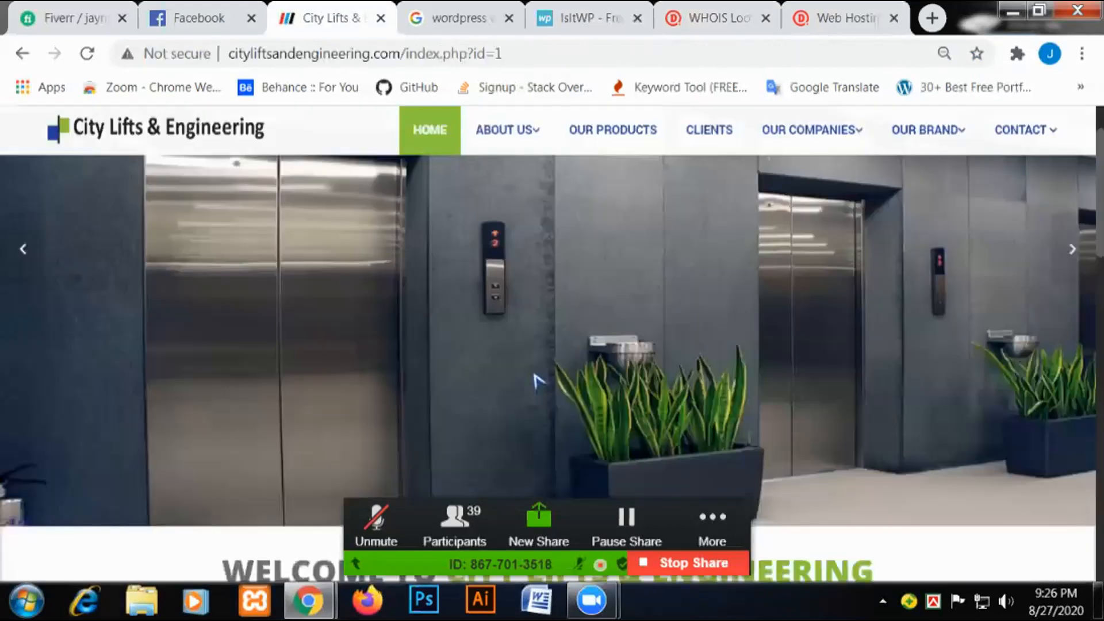
{"action": "left_click", "coordinate": [716, 18]}
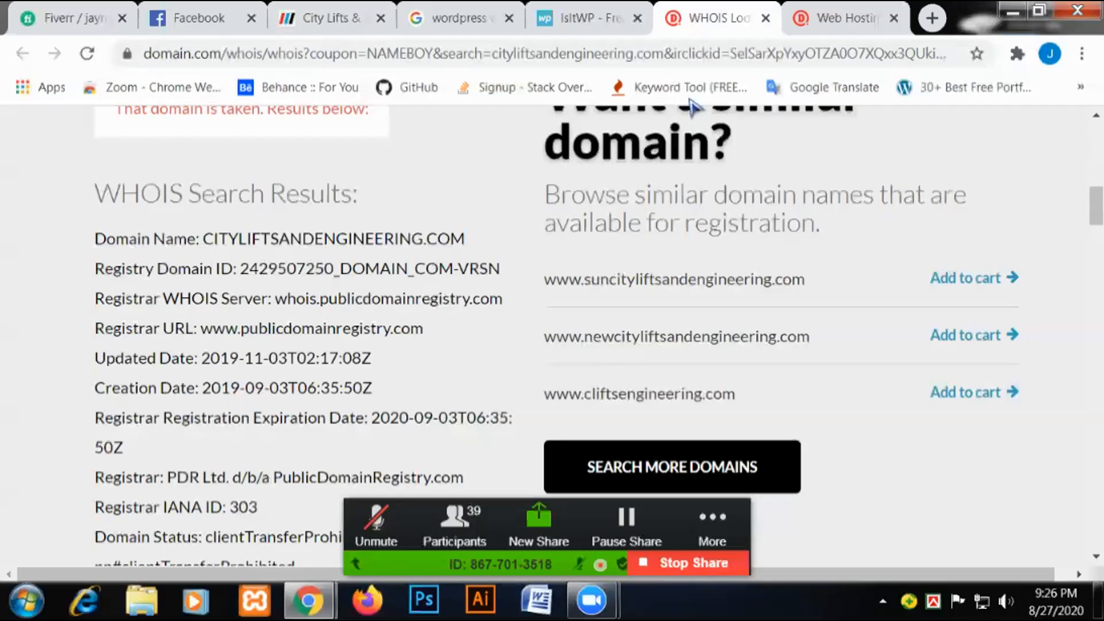
{"action": "scroll", "coordinate": [469, 312], "scroll_direction": "up", "scroll_amount": 10}
{"action": "scroll", "coordinate": [469, 311], "scroll_direction": "down", "scroll_amount": 3}
{"action": "scroll", "coordinate": [468, 308], "scroll_direction": "up", "scroll_amount": 3}
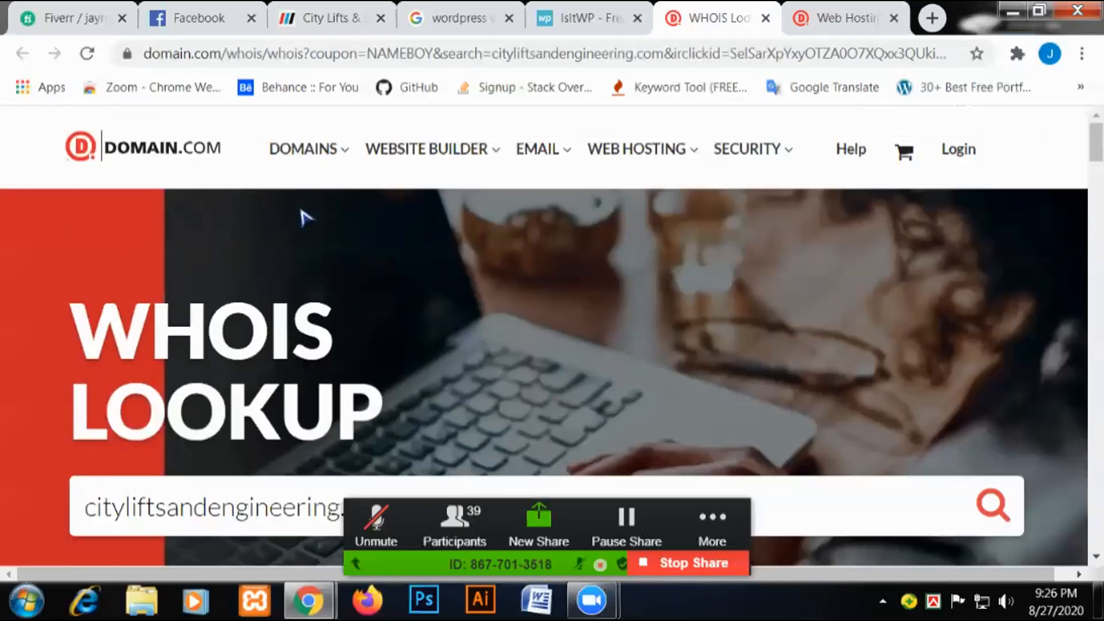
{"action": "left_click", "coordinate": [300, 12]}
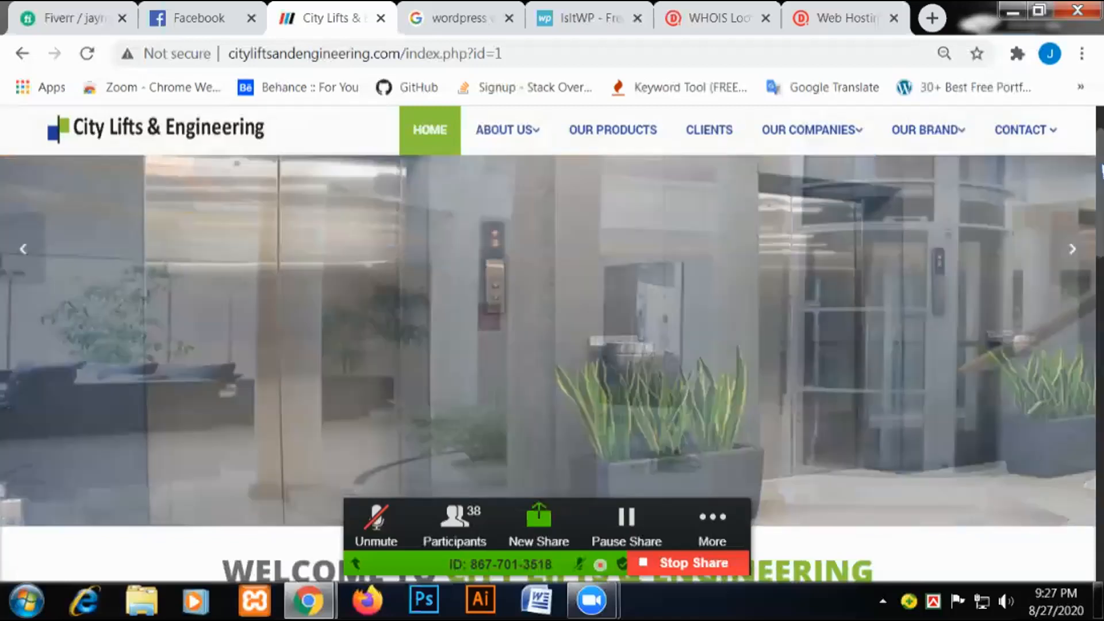
{"action": "scroll", "coordinate": [552, 345], "scroll_direction": "down", "scroll_amount": 4}
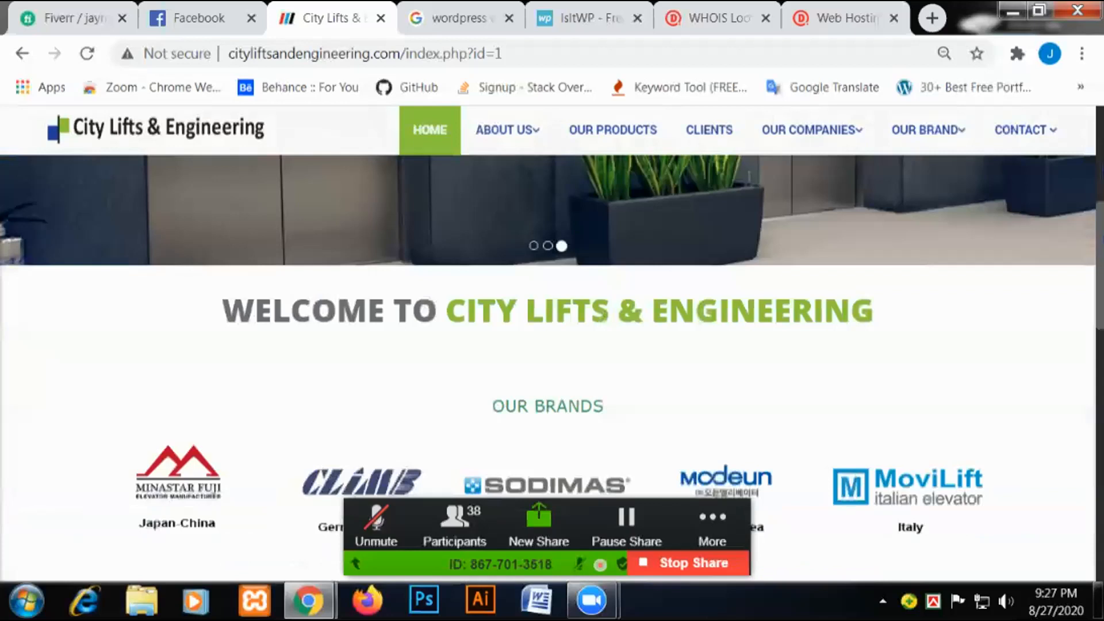
{"action": "scroll", "coordinate": [552, 346], "scroll_direction": "down", "scroll_amount": 10}
{"action": "scroll", "coordinate": [552, 345], "scroll_direction": "down", "scroll_amount": 5}
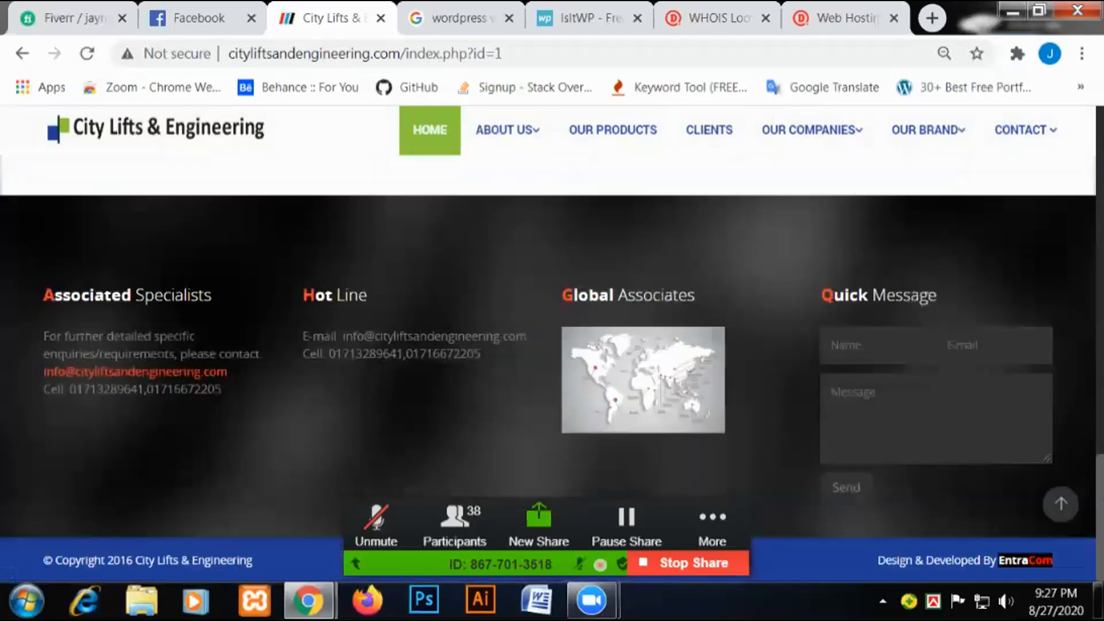
{"action": "left_click_drag", "start_coordinate": [1101, 500], "coordinate": [1100, 152]}
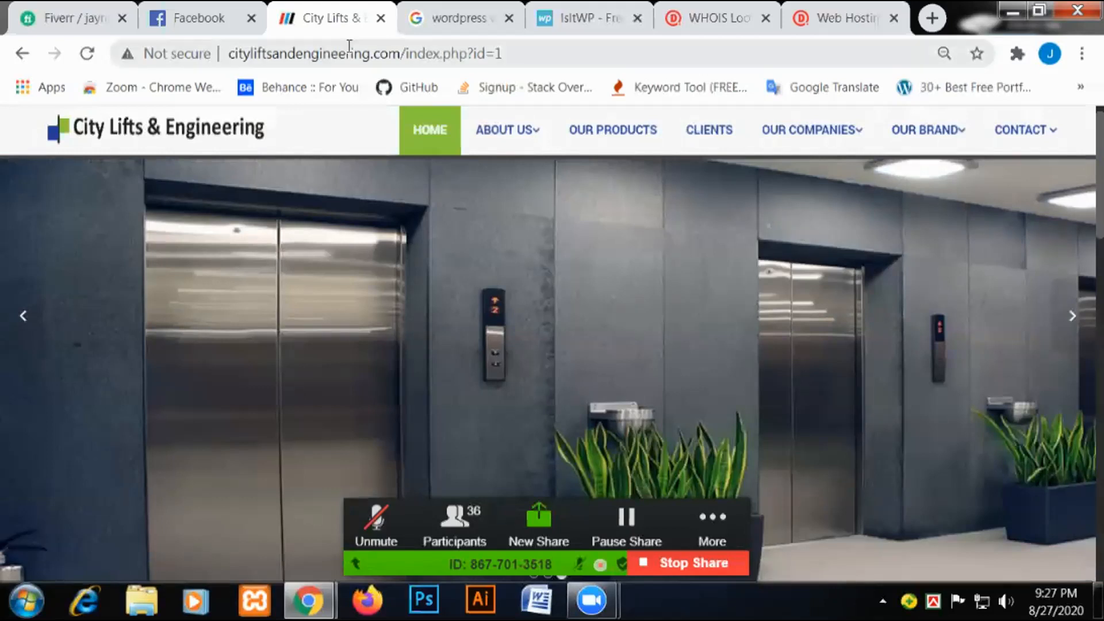
{"action": "scroll", "coordinate": [996, 458], "scroll_direction": "down", "scroll_amount": 15}
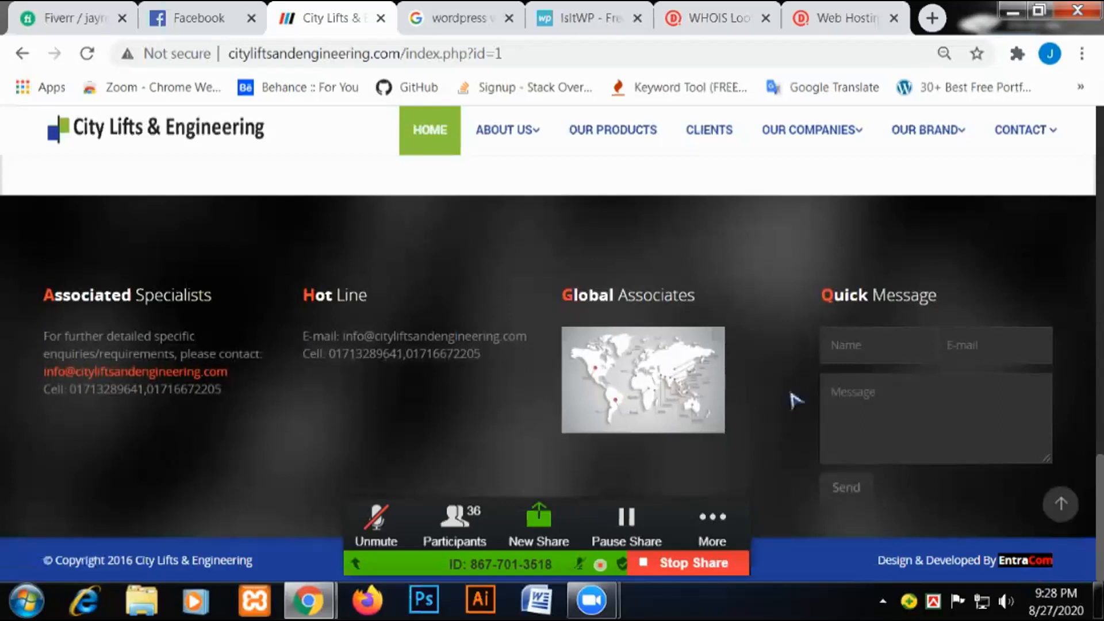
Review the IsItWP analysis of the City Lifts site.
{"action": "left_click", "coordinate": [589, 18]}
{"action": "scroll", "coordinate": [348, 227], "scroll_direction": "down", "scroll_amount": 3}
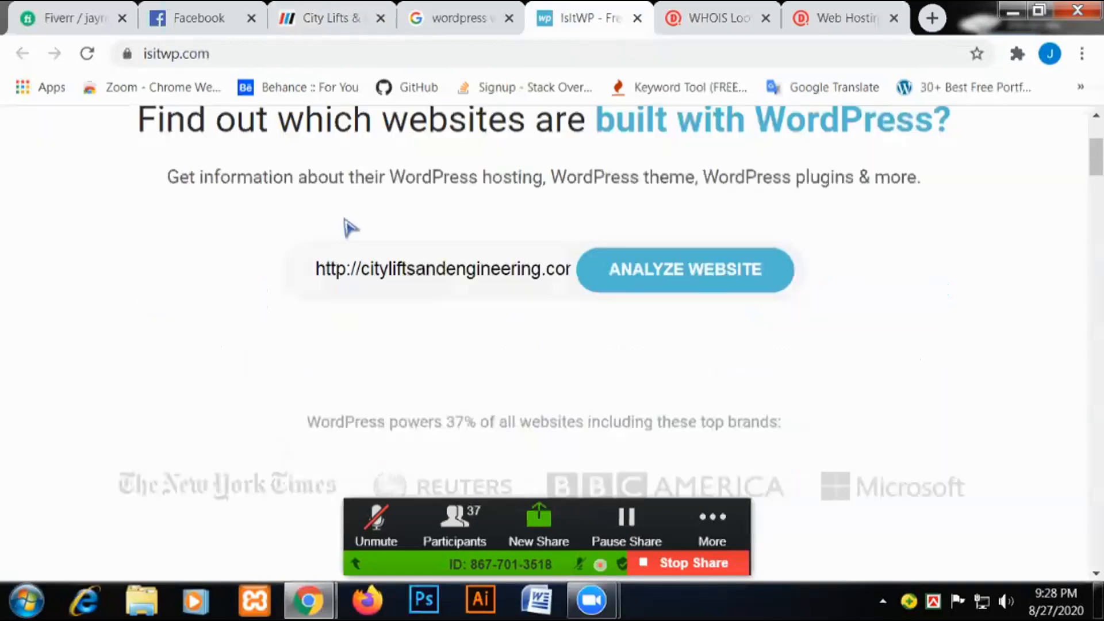
{"action": "scroll", "coordinate": [348, 228], "scroll_direction": "up", "scroll_amount": 2}
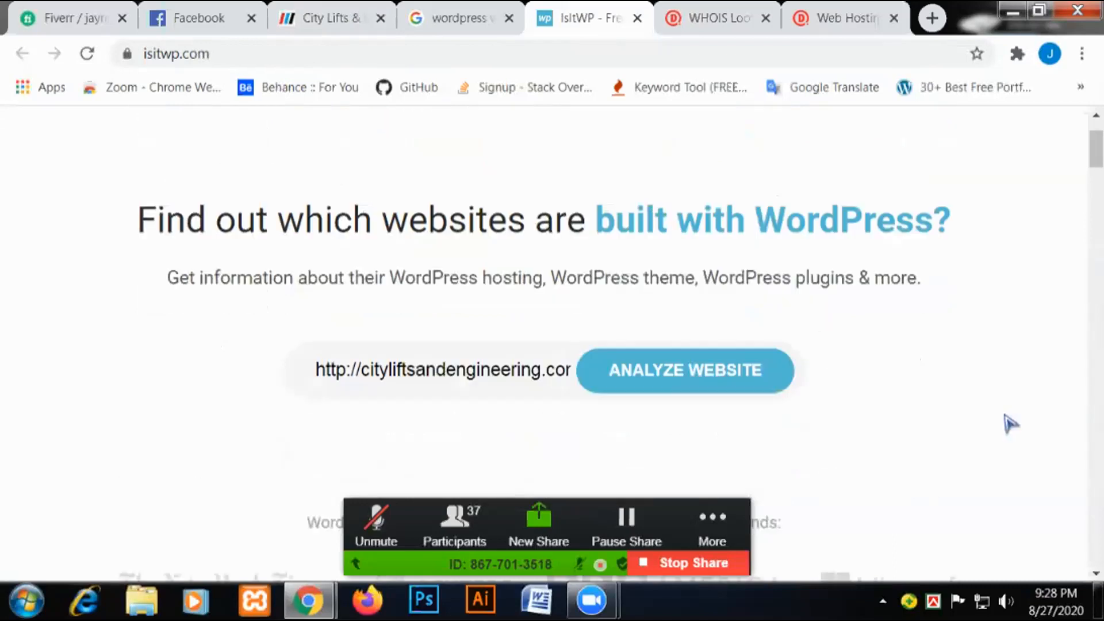
{"action": "scroll", "coordinate": [1010, 425], "scroll_direction": "up", "scroll_amount": 2}
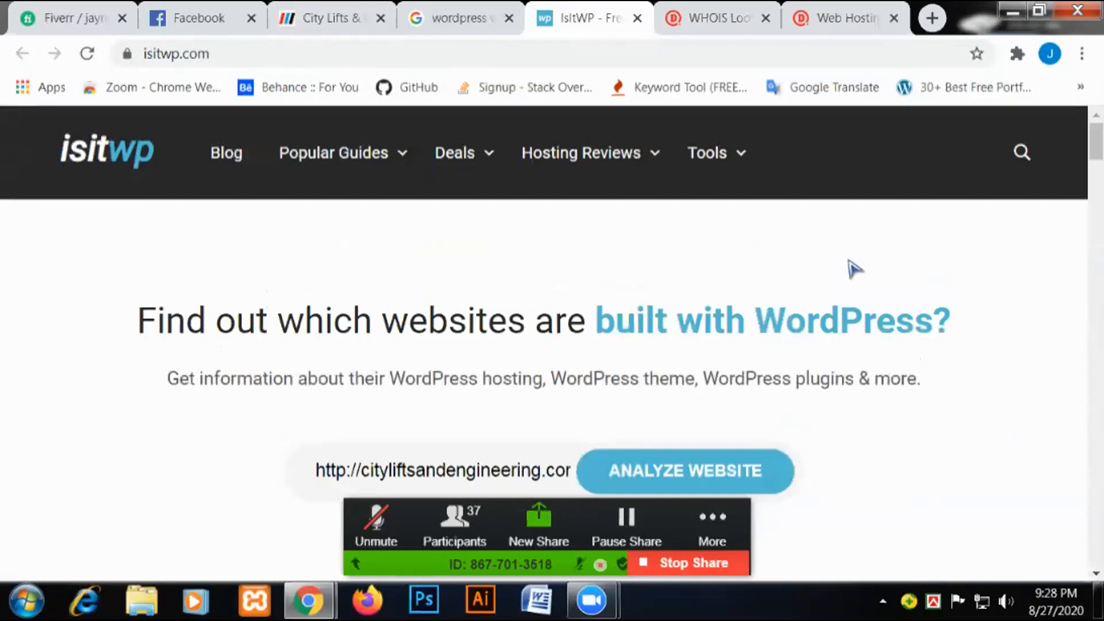
Search Google for 'builtwith' in a new tab.
{"action": "key", "text": "ctrl+t"}
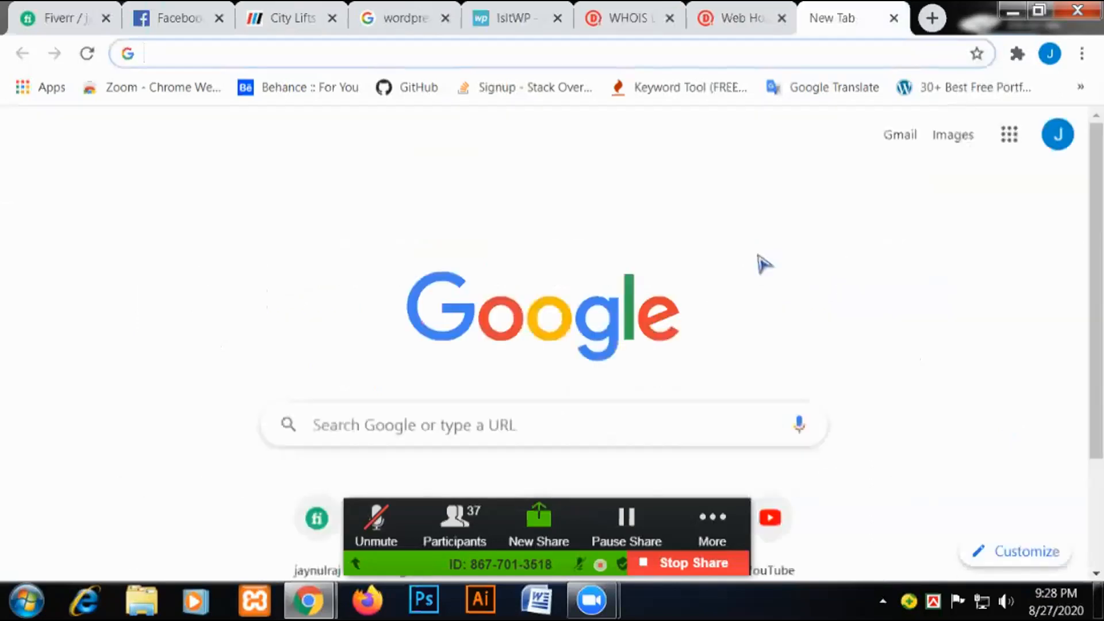
{"action": "type", "text": "bu"}
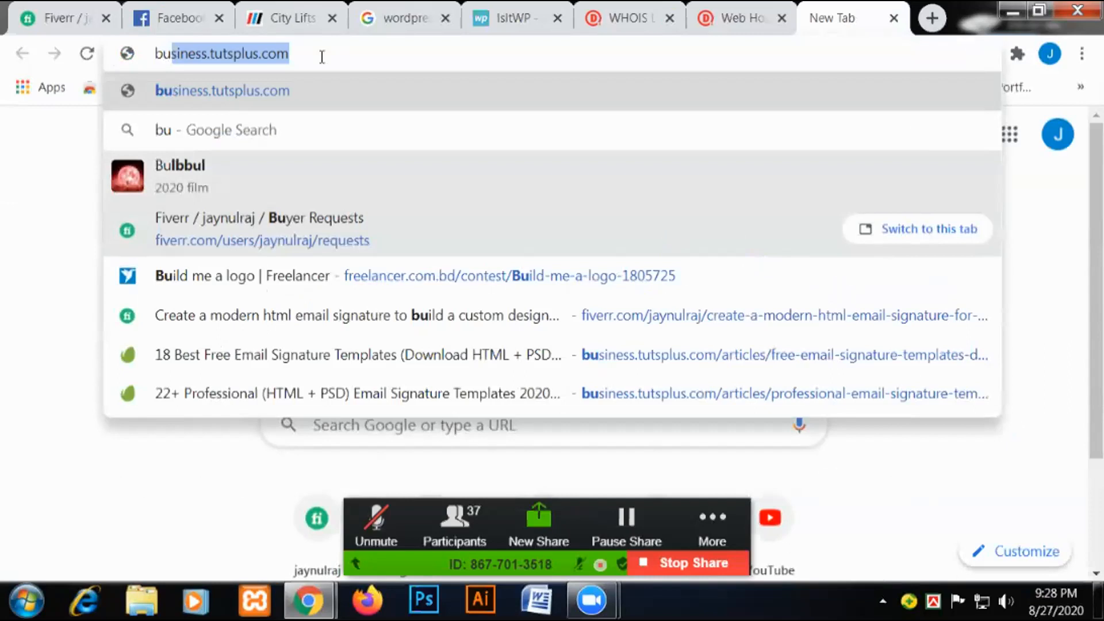
{"action": "type", "text": "li"}
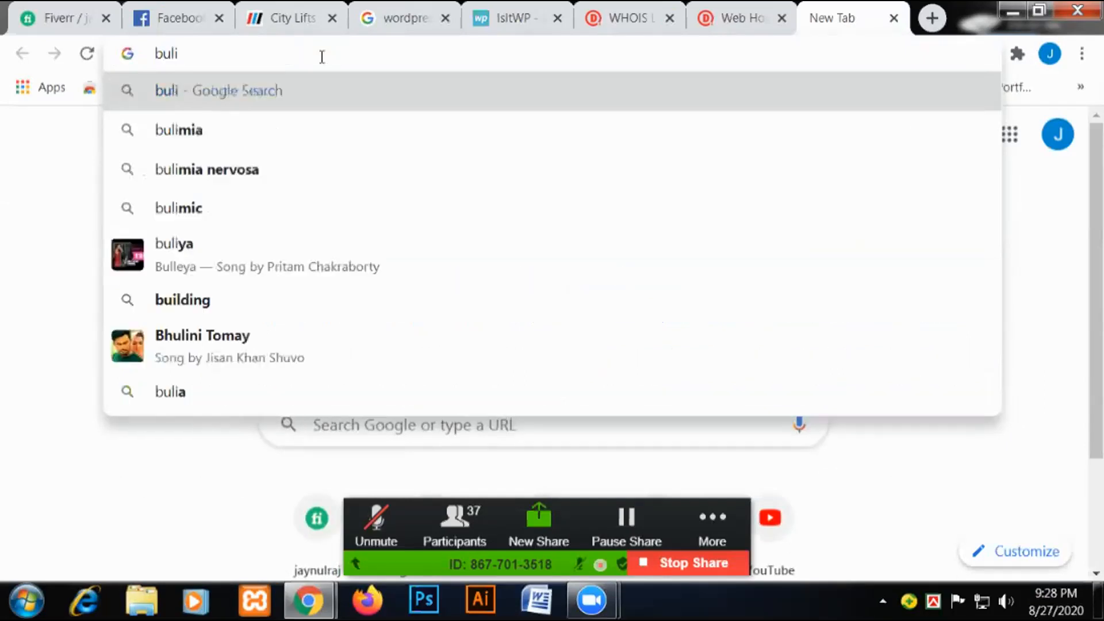
{"action": "type", "text": "d"}
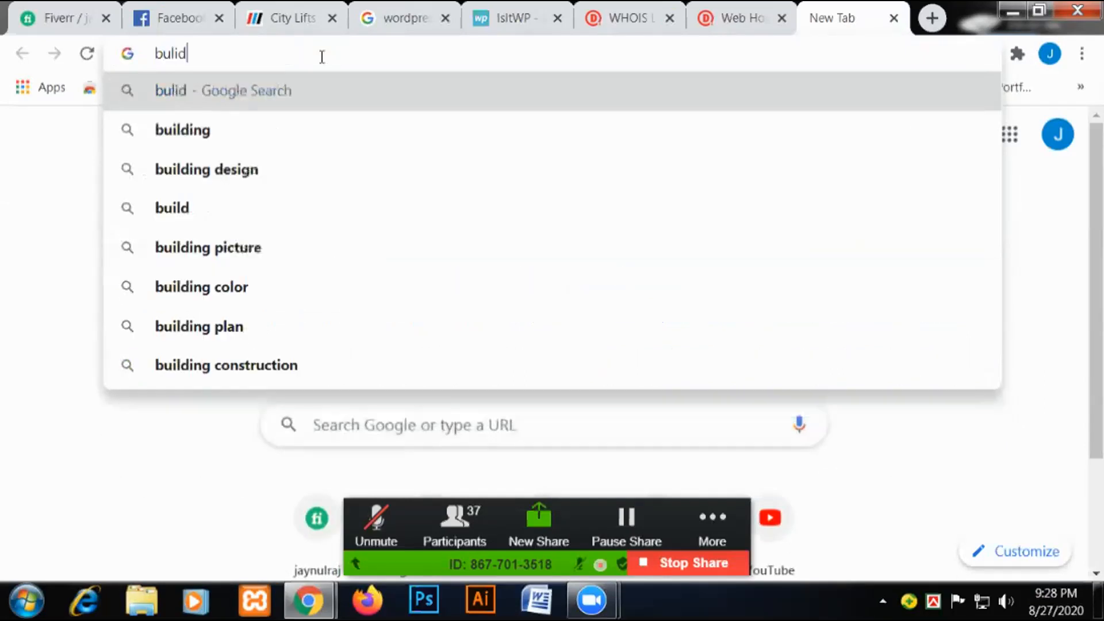
{"action": "type", "text": "q"}
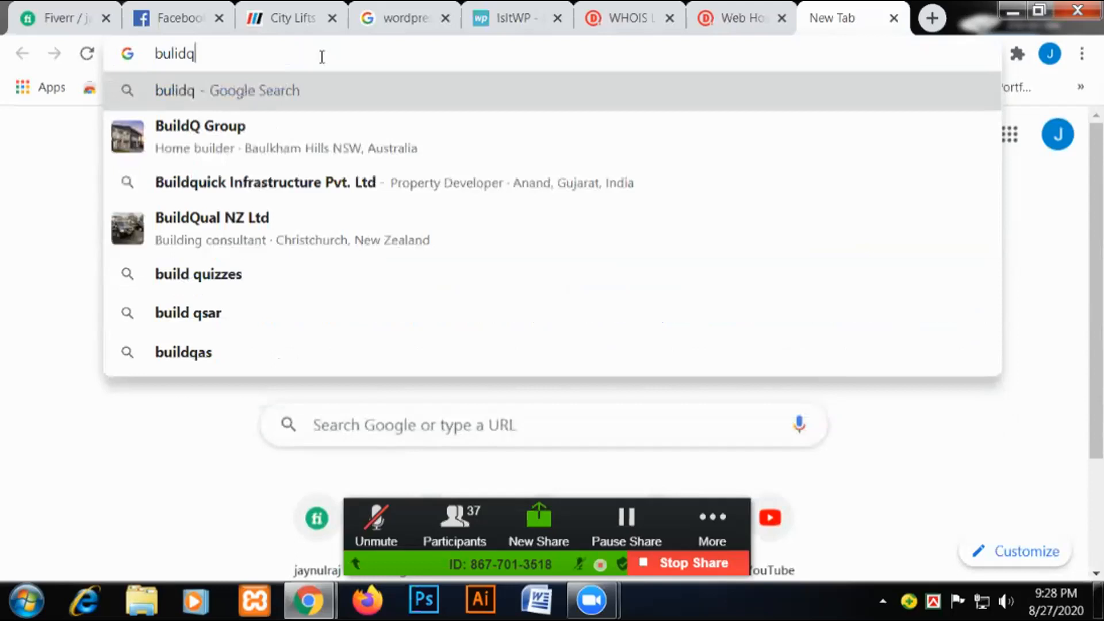
{"action": "key", "text": "Down"}
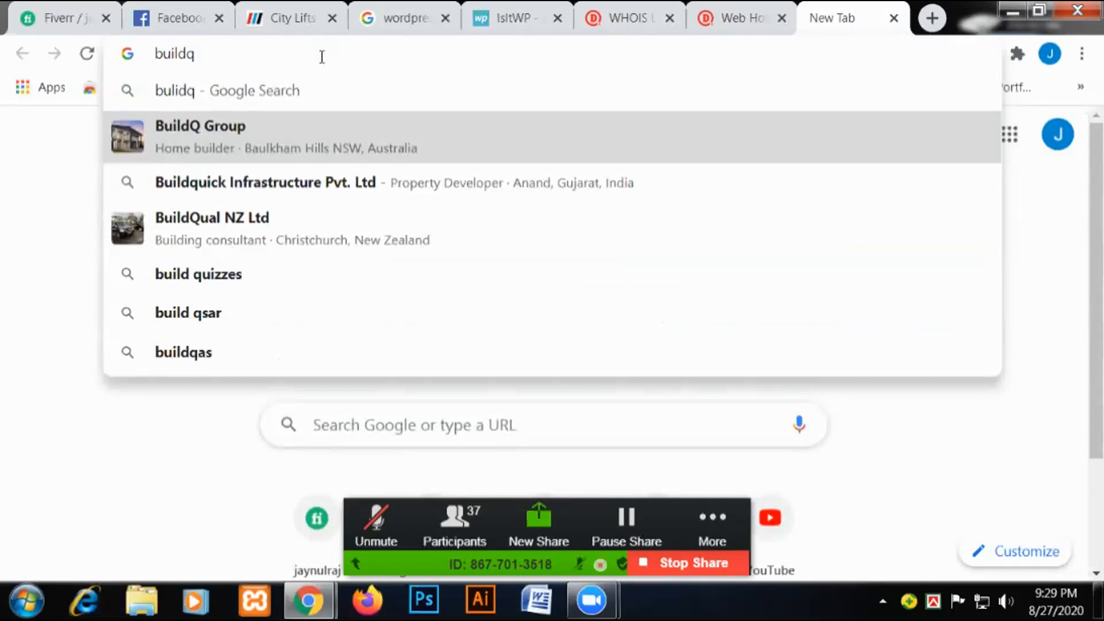
{"action": "key", "text": "BackSpace"}
{"action": "key", "text": "BackSpace"}
{"action": "type", "text": "t"}
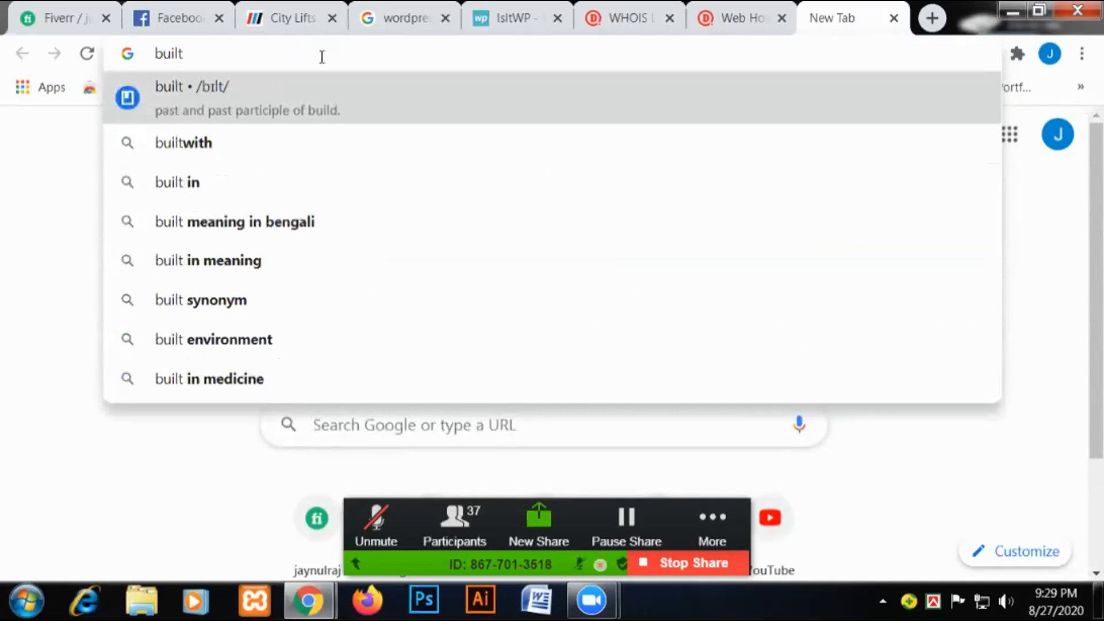
{"action": "key", "text": "Down"}
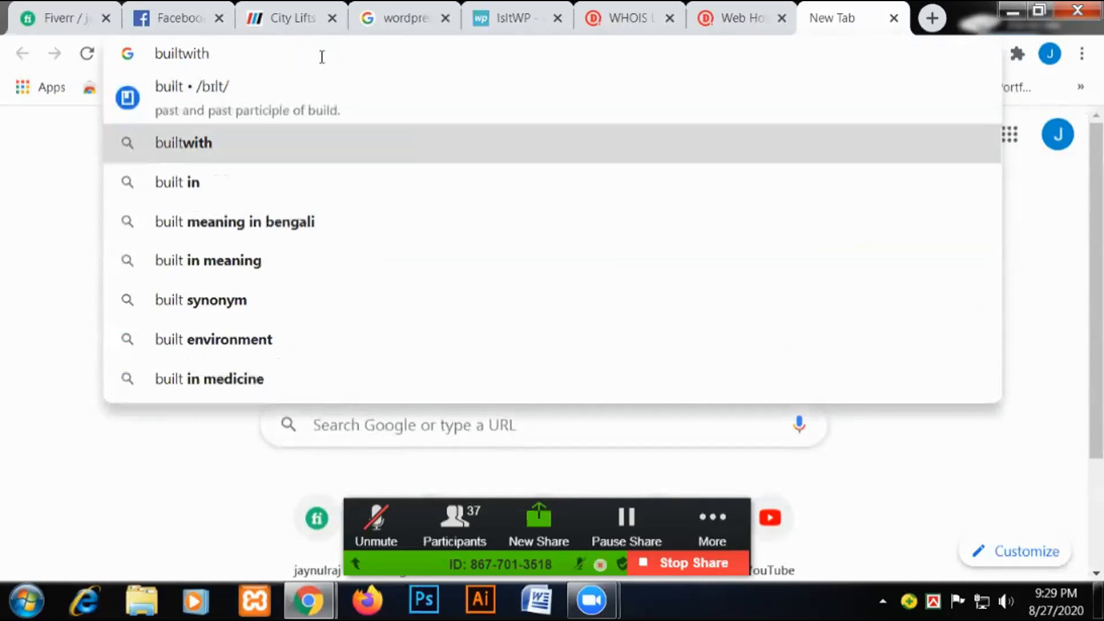
{"action": "key", "text": "Return"}
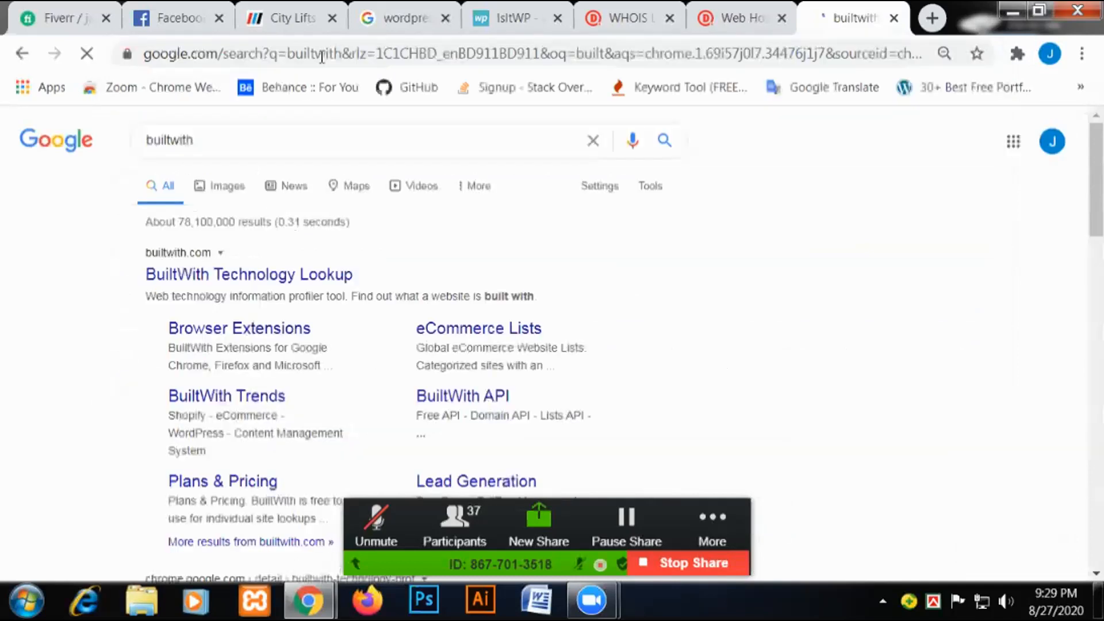
Open BuiltWith Technology Lookup and copy the cityliftsandengineering.com domain from the City Lifts address.
{"action": "left_click", "coordinate": [212, 279]}
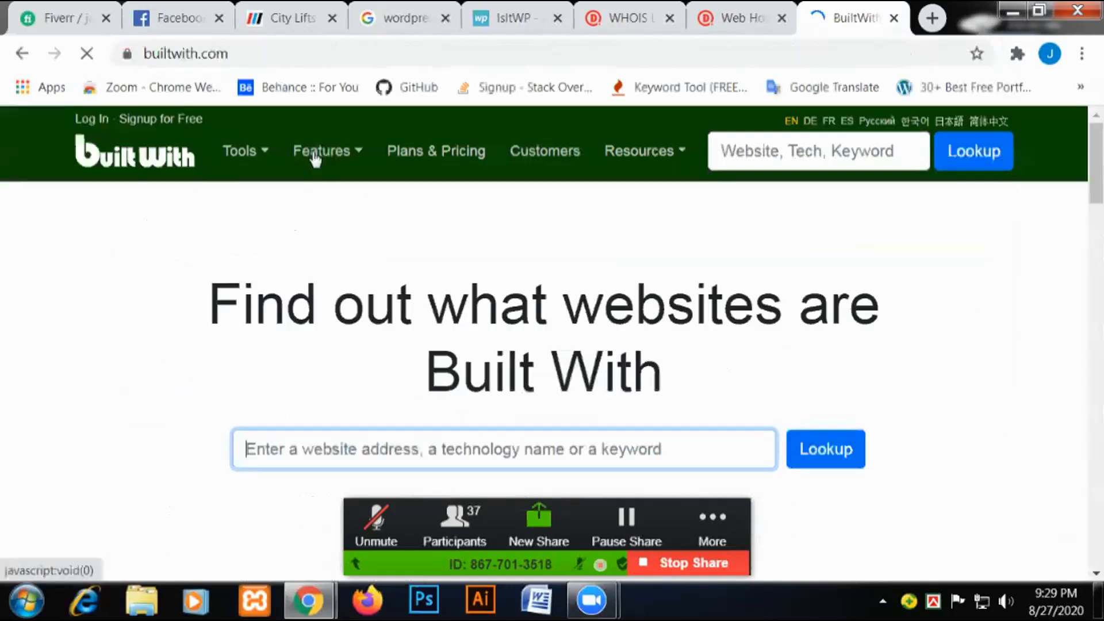
{"action": "left_click", "coordinate": [293, 18]}
{"action": "left_click", "coordinate": [215, 65]}
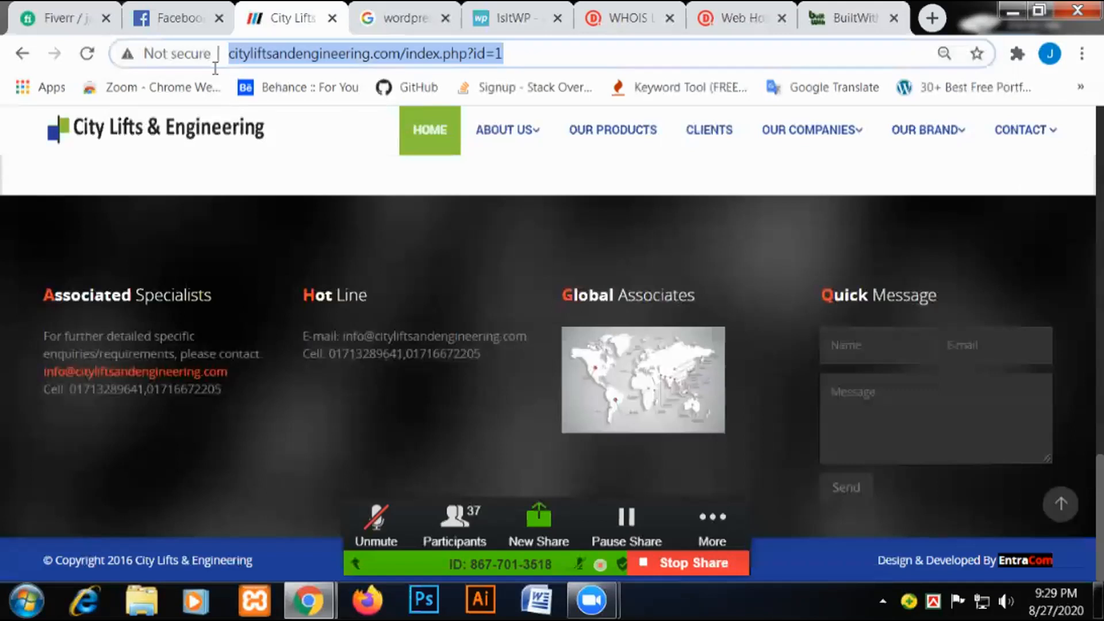
{"action": "left_click", "coordinate": [897, 36]}
{"action": "left_click", "coordinate": [585, 450]}
{"action": "left_click", "coordinate": [251, 53]}
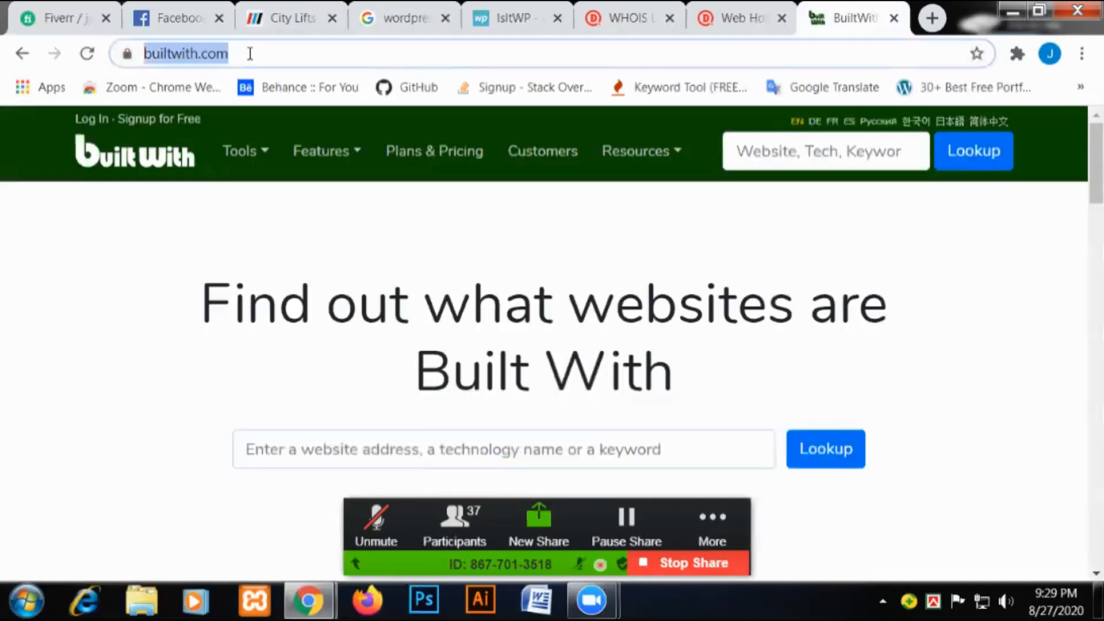
{"action": "key", "text": "ctrl+3"}
{"action": "left_click", "coordinate": [519, 51]}
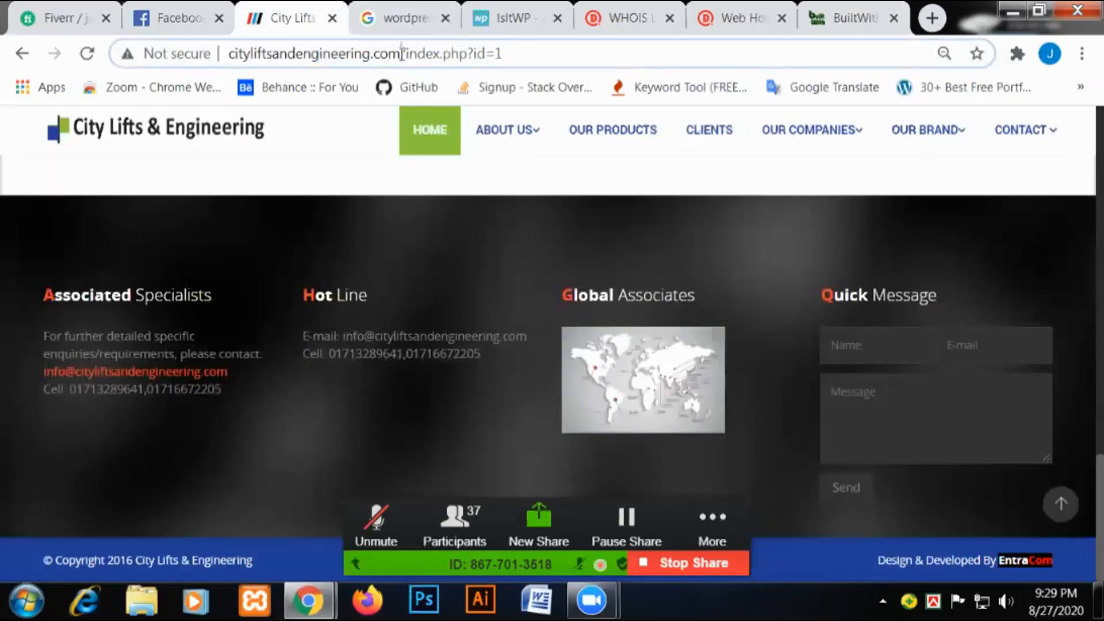
{"action": "left_click_drag", "start_coordinate": [401, 54], "coordinate": [228, 54]}
{"action": "key", "text": "ctrl+c"}
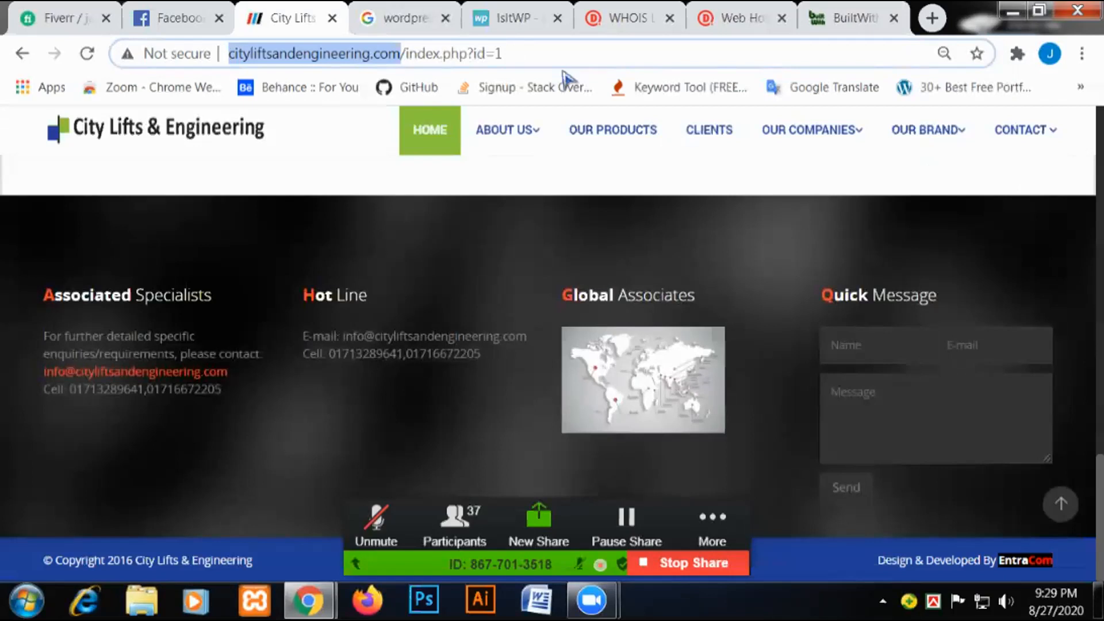
Paste the domain into BuiltWith's lookup field and run the lookup.
{"action": "left_click", "coordinate": [851, 18]}
{"action": "left_click", "coordinate": [498, 455]}
{"action": "key", "text": "ctrl+v"}
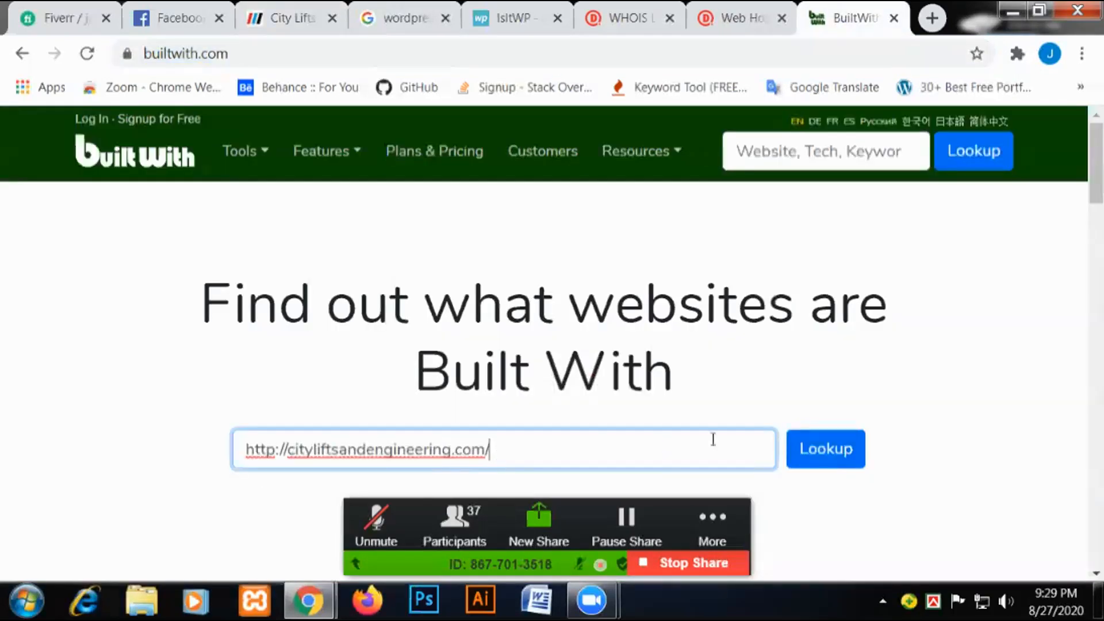
{"action": "scroll", "coordinate": [793, 449], "scroll_direction": "down", "scroll_amount": 2}
{"action": "left_click", "coordinate": [829, 359]}
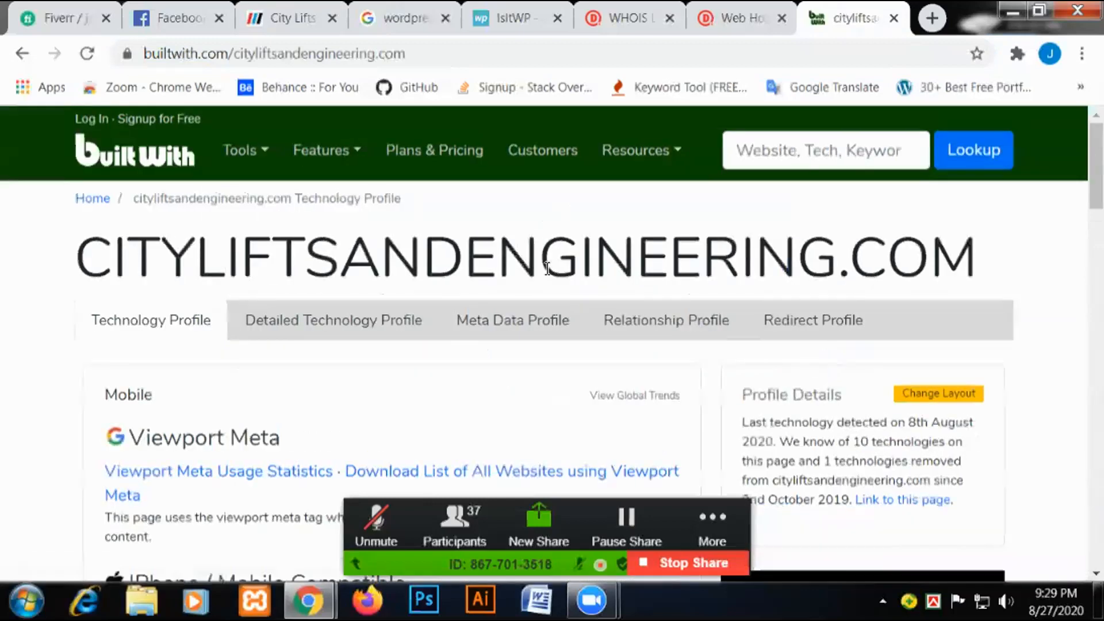
Scroll down through the technology profile past the Apache web server entry.
{"action": "scroll", "coordinate": [489, 283], "scroll_direction": "down", "scroll_amount": 3}
{"action": "scroll", "coordinate": [486, 291], "scroll_direction": "up", "scroll_amount": 2}
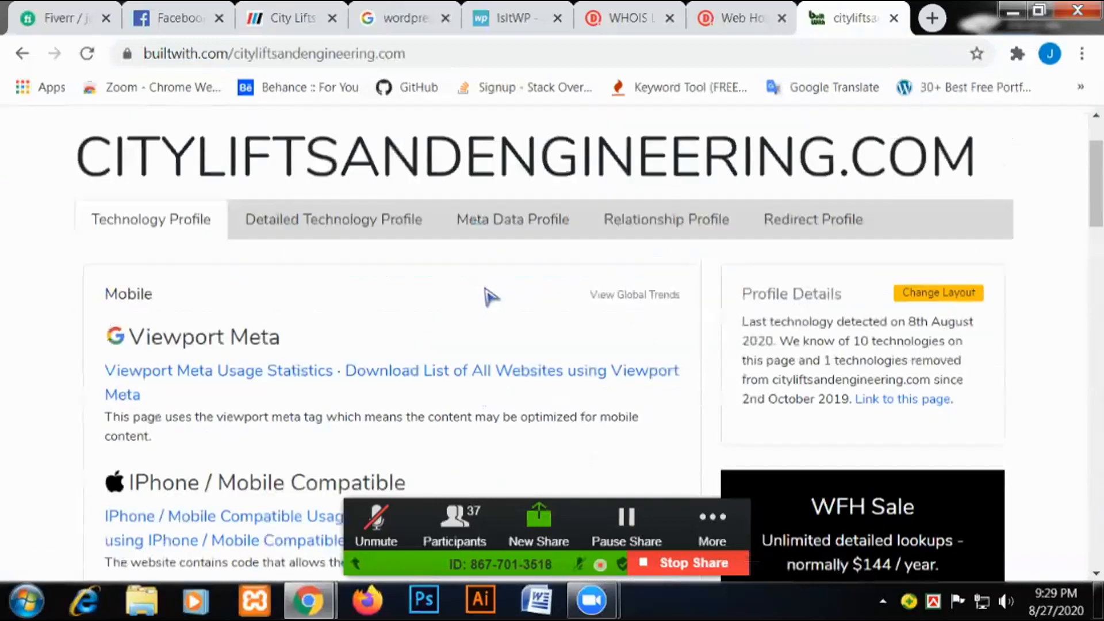
{"action": "scroll", "coordinate": [502, 298], "scroll_direction": "up", "scroll_amount": 2}
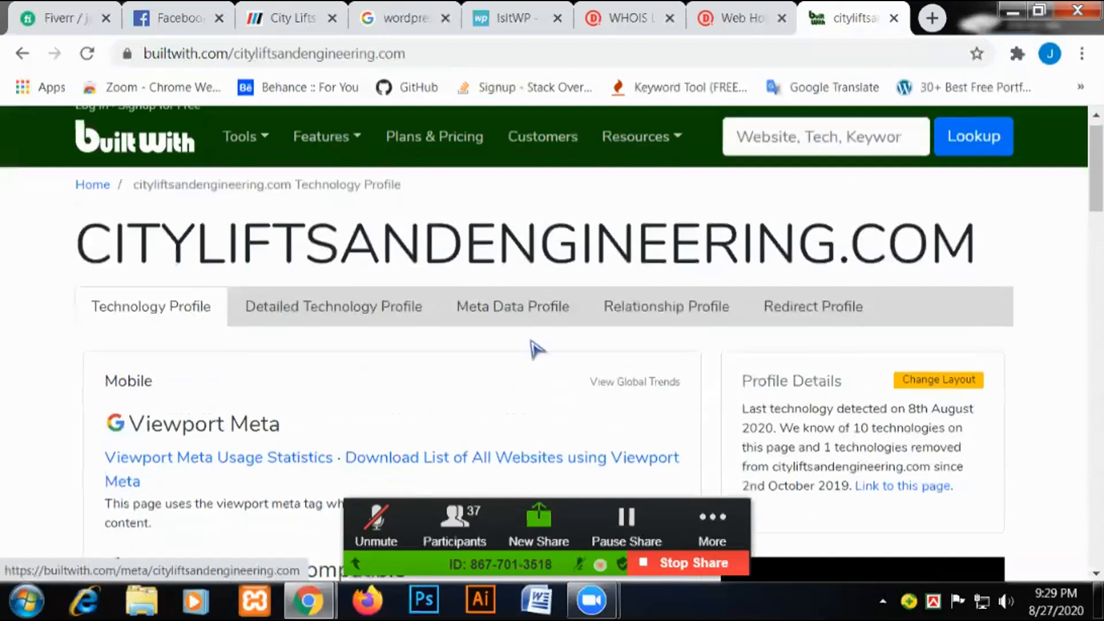
{"action": "scroll", "coordinate": [536, 349], "scroll_direction": "down", "scroll_amount": 5}
{"action": "scroll", "coordinate": [536, 348], "scroll_direction": "down", "scroll_amount": 2}
{"action": "scroll", "coordinate": [538, 350], "scroll_direction": "down", "scroll_amount": 3}
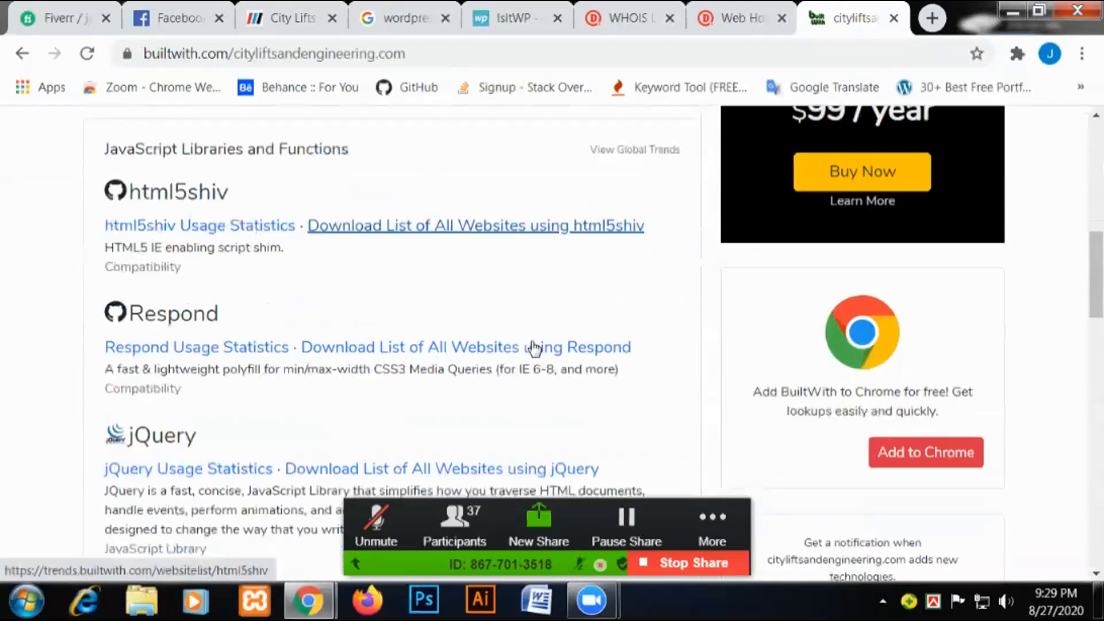
{"action": "scroll", "coordinate": [535, 348], "scroll_direction": "down", "scroll_amount": 3}
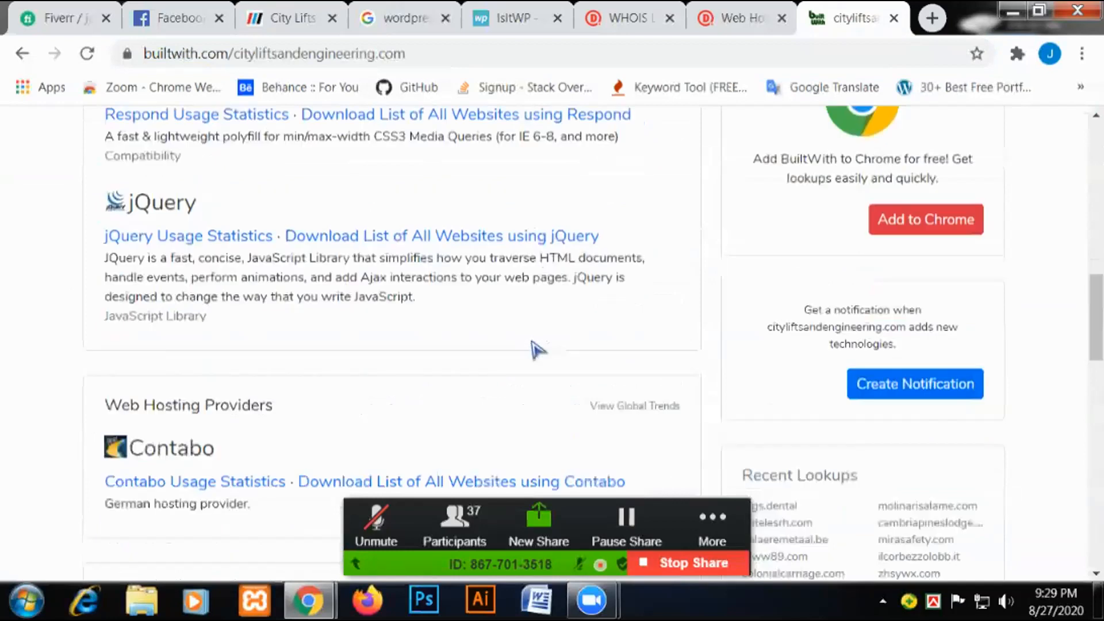
{"action": "scroll", "coordinate": [537, 348], "scroll_direction": "down", "scroll_amount": 2}
{"action": "scroll", "coordinate": [537, 348], "scroll_direction": "down", "scroll_amount": 1}
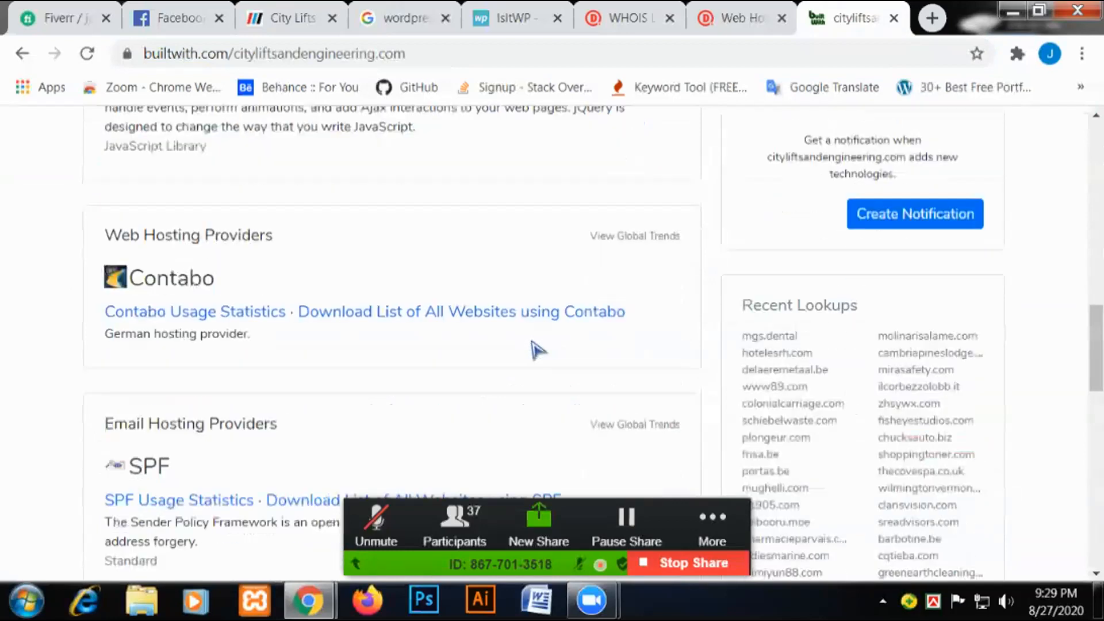
{"action": "scroll", "coordinate": [537, 349], "scroll_direction": "down", "scroll_amount": 7}
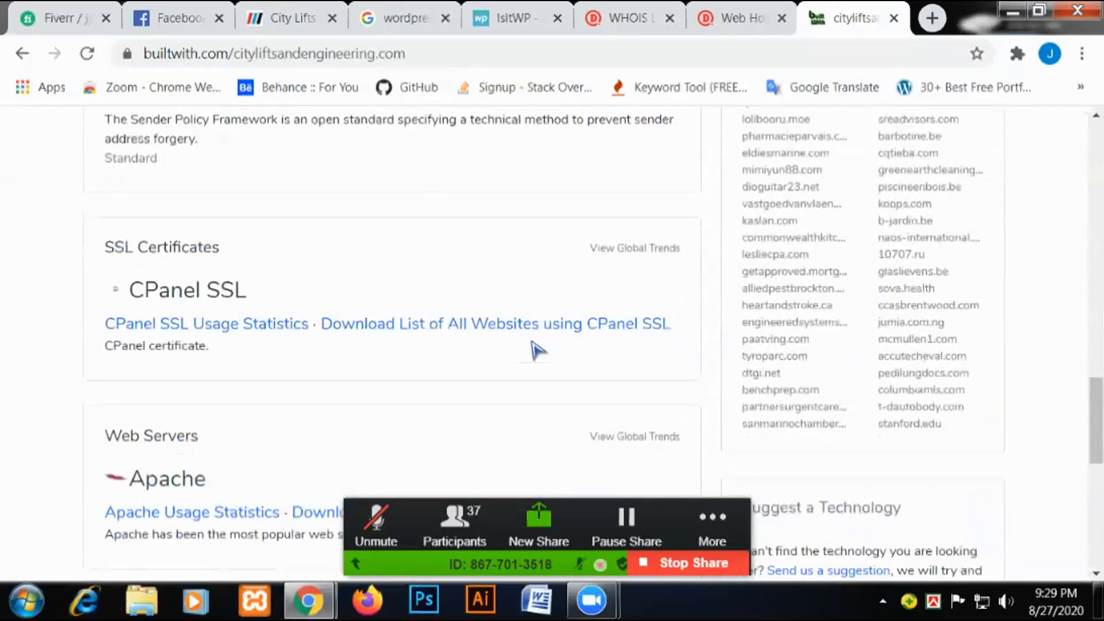
{"action": "scroll", "coordinate": [537, 349], "scroll_direction": "down", "scroll_amount": 2}
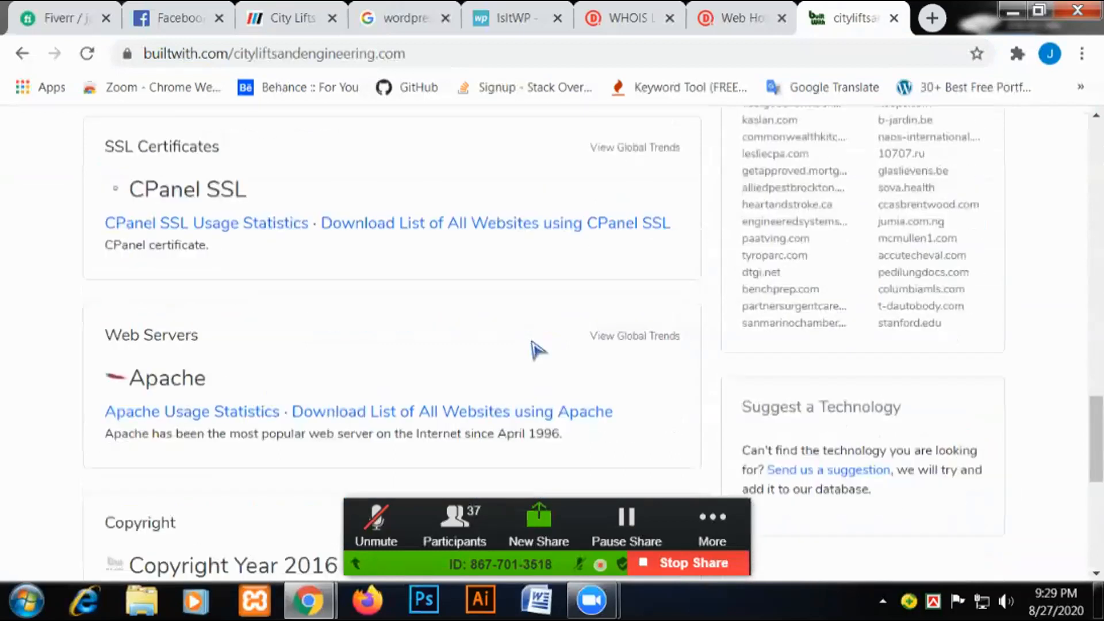
{"action": "scroll", "coordinate": [538, 349], "scroll_direction": "down", "scroll_amount": 2}
{"action": "left_click_drag", "start_coordinate": [461, 288], "coordinate": [456, 351]}
{"action": "left_click", "coordinate": [464, 427]}
Find Contabo under Web Hosting Providers and briefly view the websites using Contabo.
{"action": "scroll", "coordinate": [451, 426], "scroll_direction": "down", "scroll_amount": 1}
{"action": "scroll", "coordinate": [456, 436], "scroll_direction": "down", "scroll_amount": 2}
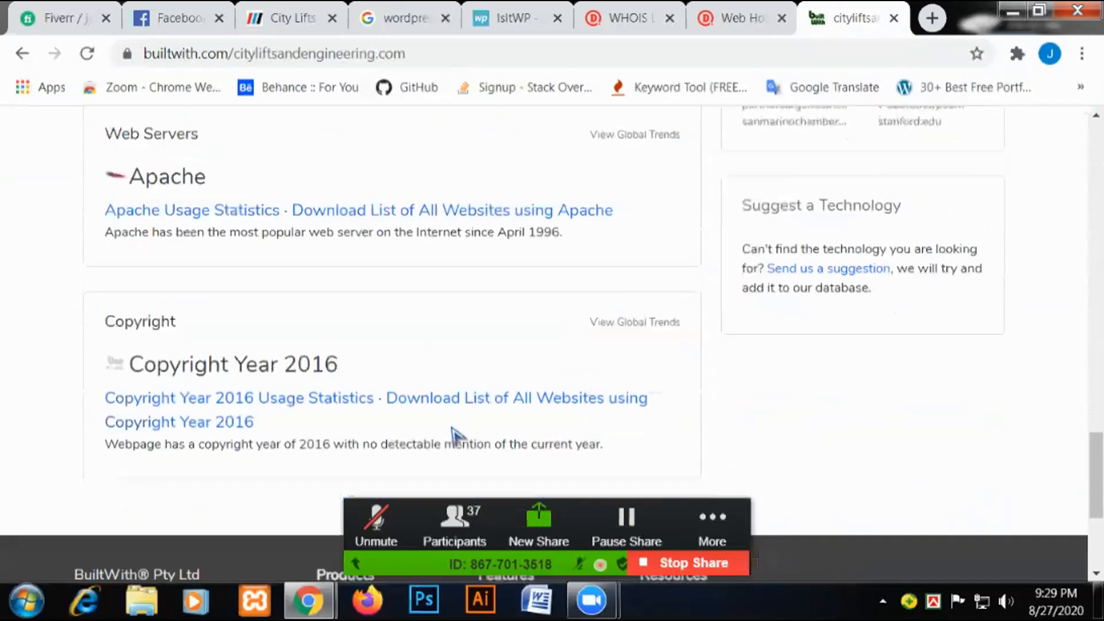
{"action": "scroll", "coordinate": [454, 436], "scroll_direction": "down", "scroll_amount": 3}
{"action": "scroll", "coordinate": [455, 437], "scroll_direction": "down", "scroll_amount": 1}
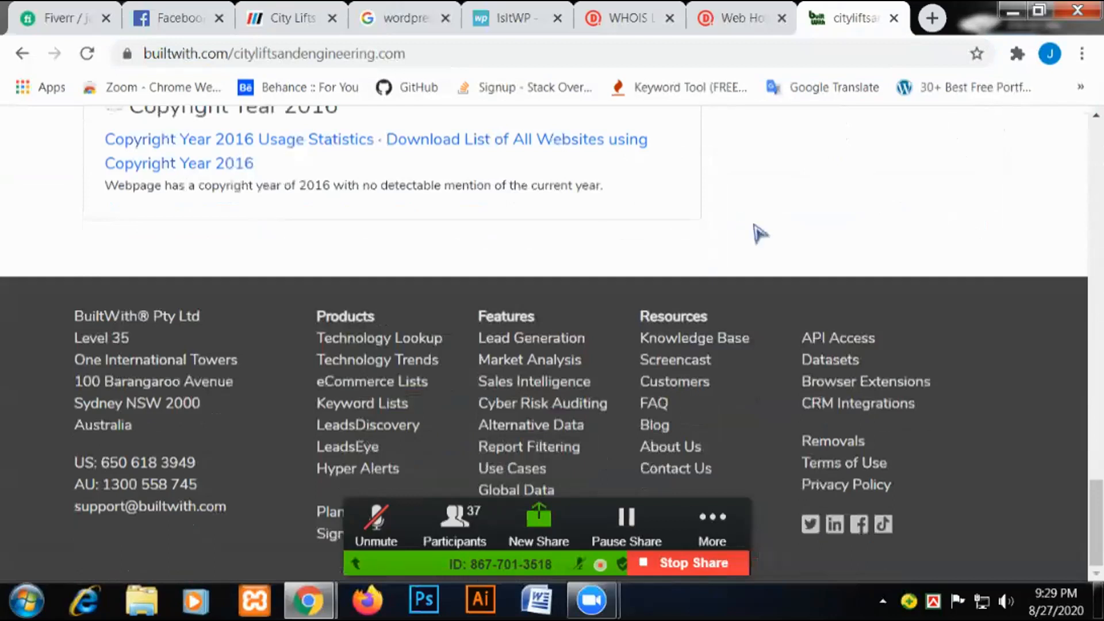
{"action": "scroll", "coordinate": [757, 232], "scroll_direction": "up", "scroll_amount": 4}
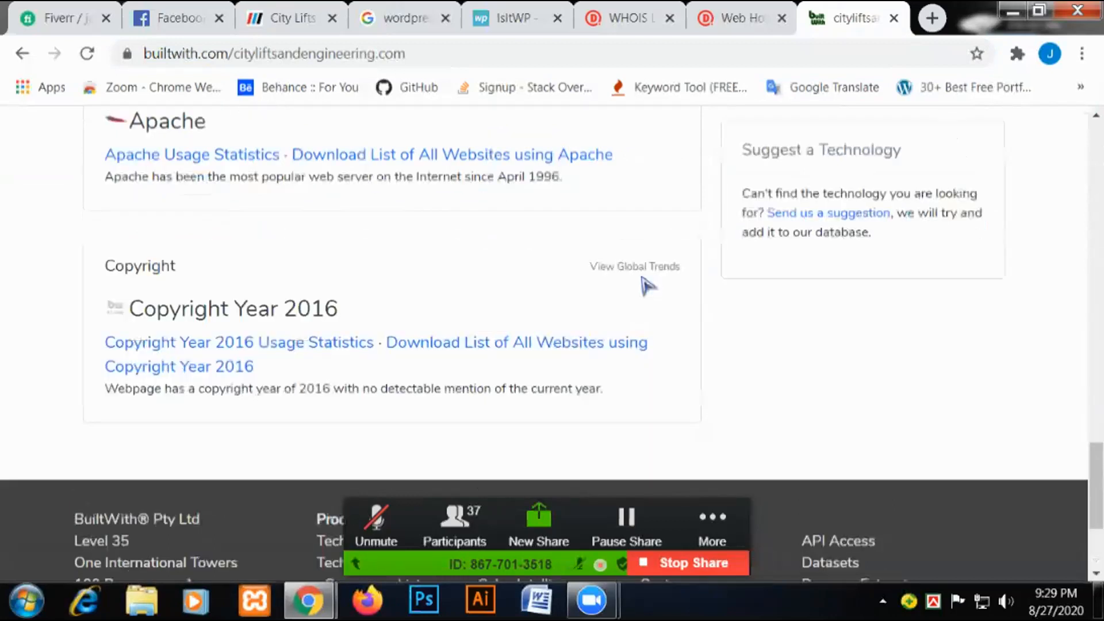
{"action": "scroll", "coordinate": [647, 284], "scroll_direction": "up", "scroll_amount": 5}
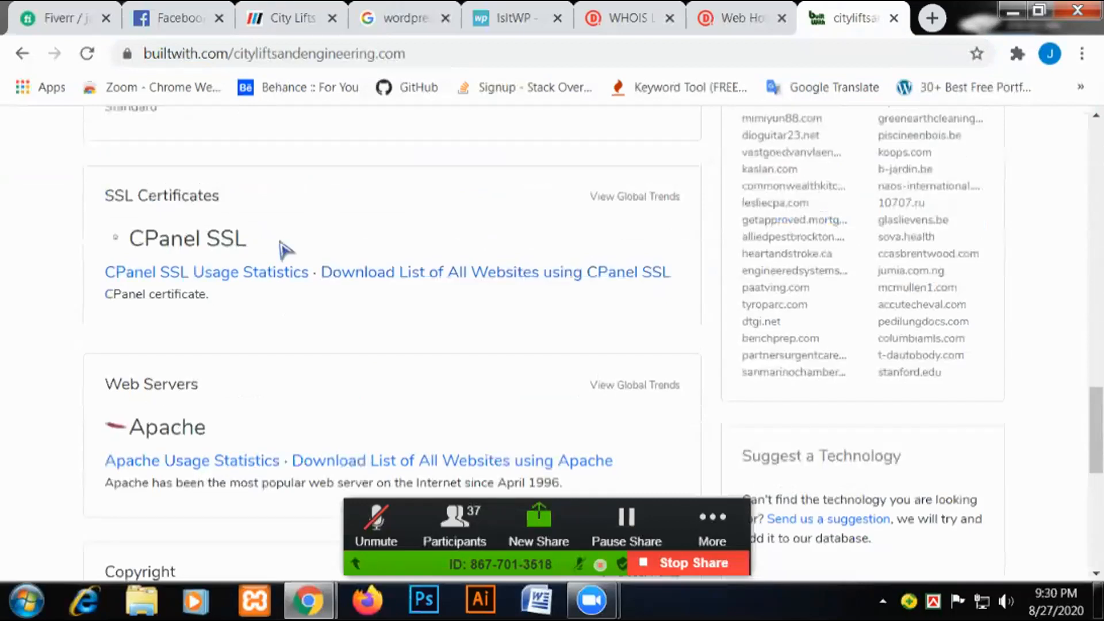
{"action": "scroll", "coordinate": [282, 247], "scroll_direction": "up", "scroll_amount": 5}
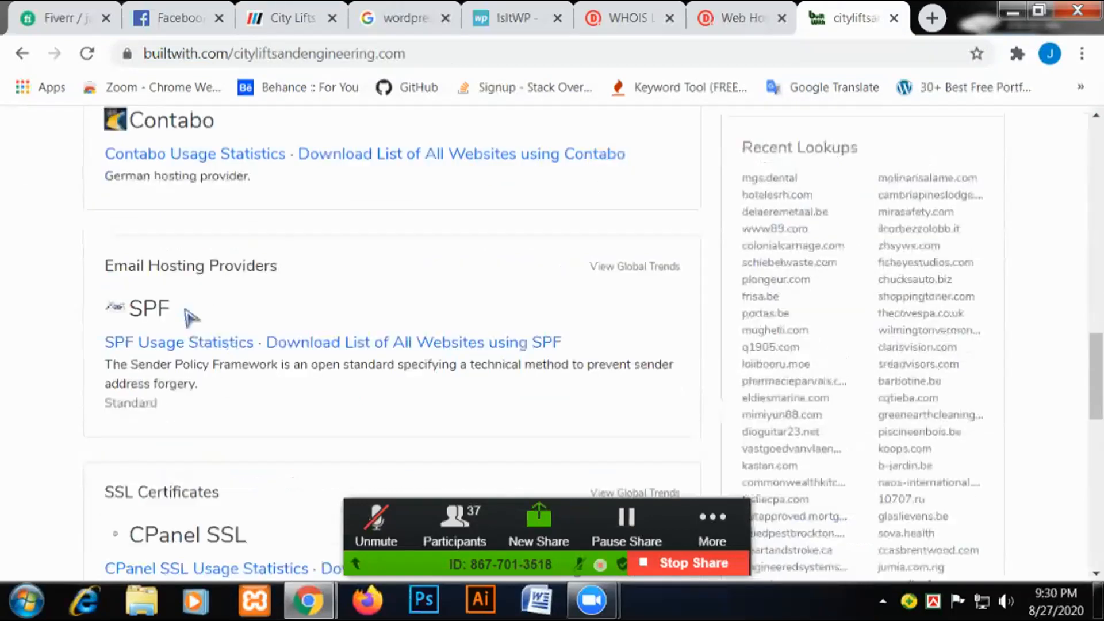
{"action": "scroll", "coordinate": [242, 199], "scroll_direction": "up", "scroll_amount": 1}
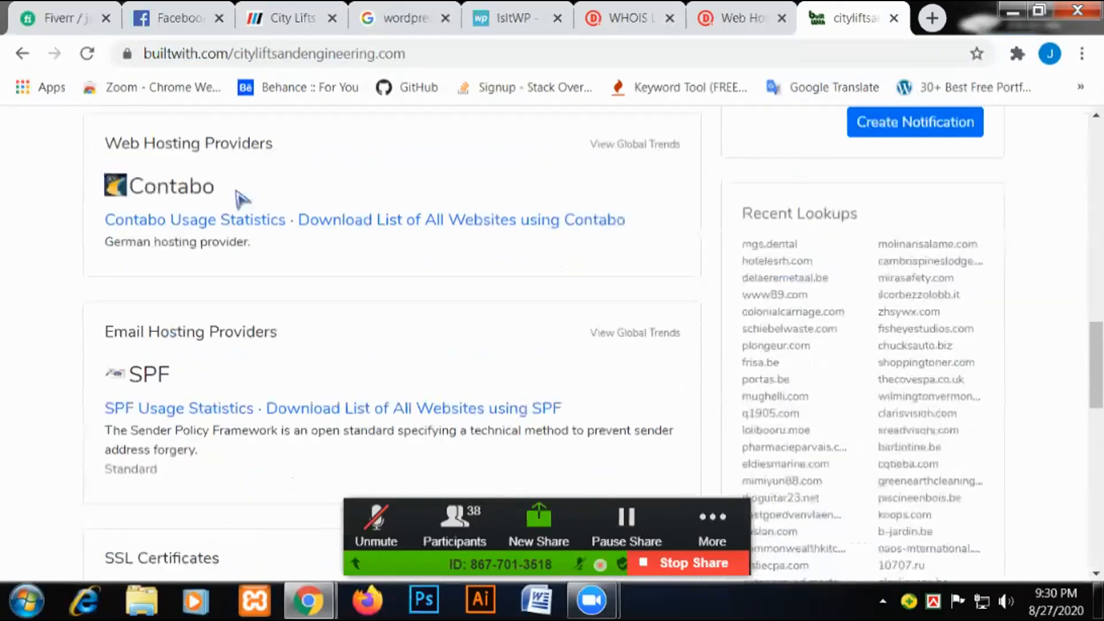
{"action": "scroll", "coordinate": [240, 198], "scroll_direction": "up", "scroll_amount": 1}
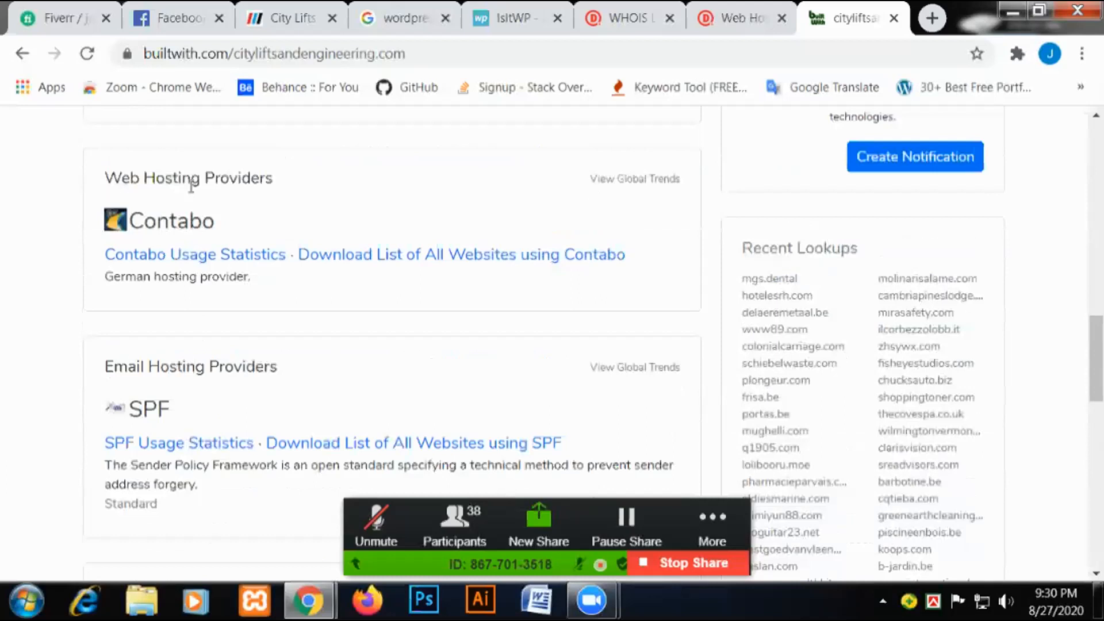
{"action": "double_click", "coordinate": [173, 221]}
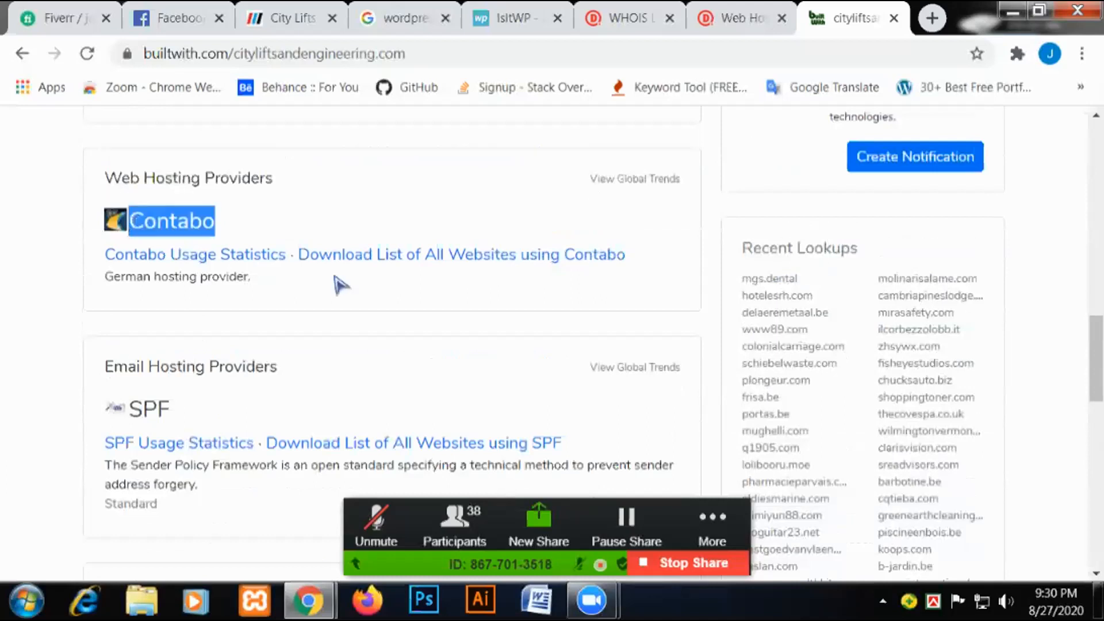
{"action": "left_click", "coordinate": [466, 262]}
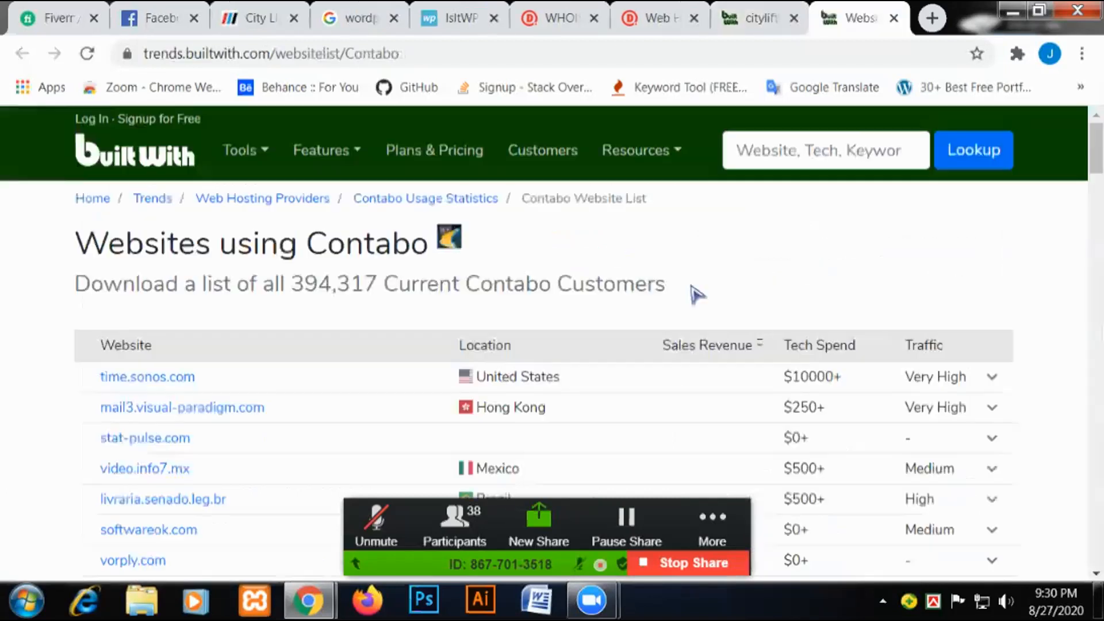
{"action": "key", "text": "ctrl+w"}
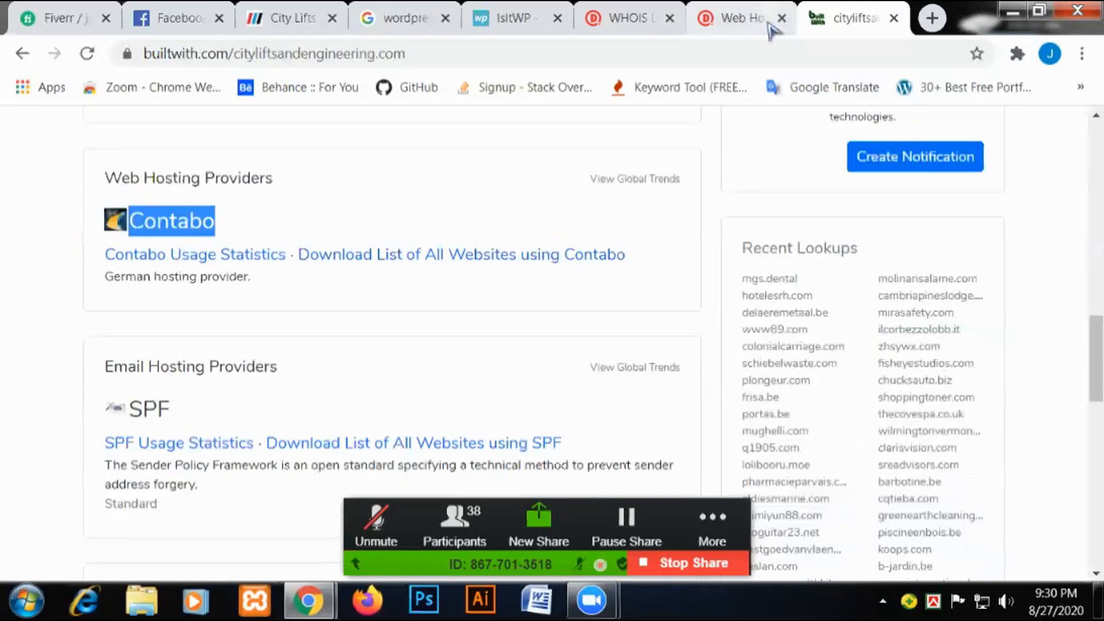
Search Google for Contabo in a new tab and open the contabo.com result.
{"action": "left_click", "coordinate": [932, 19]}
{"action": "type", "text": "Contabo"}
{"action": "key", "text": "Return"}
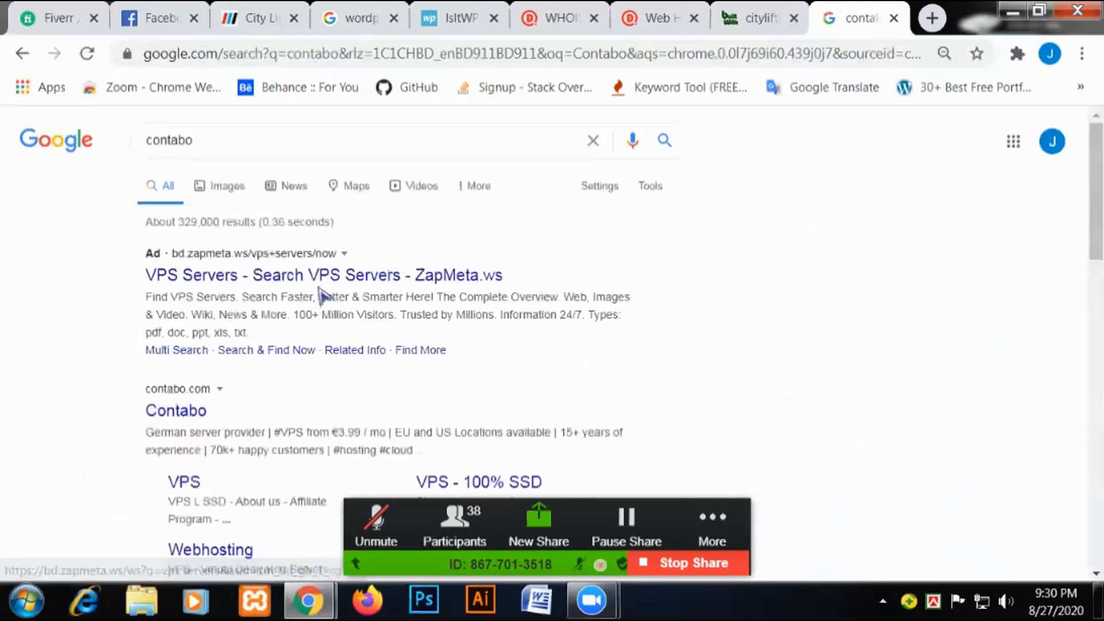
{"action": "middle_click", "coordinate": [188, 419]}
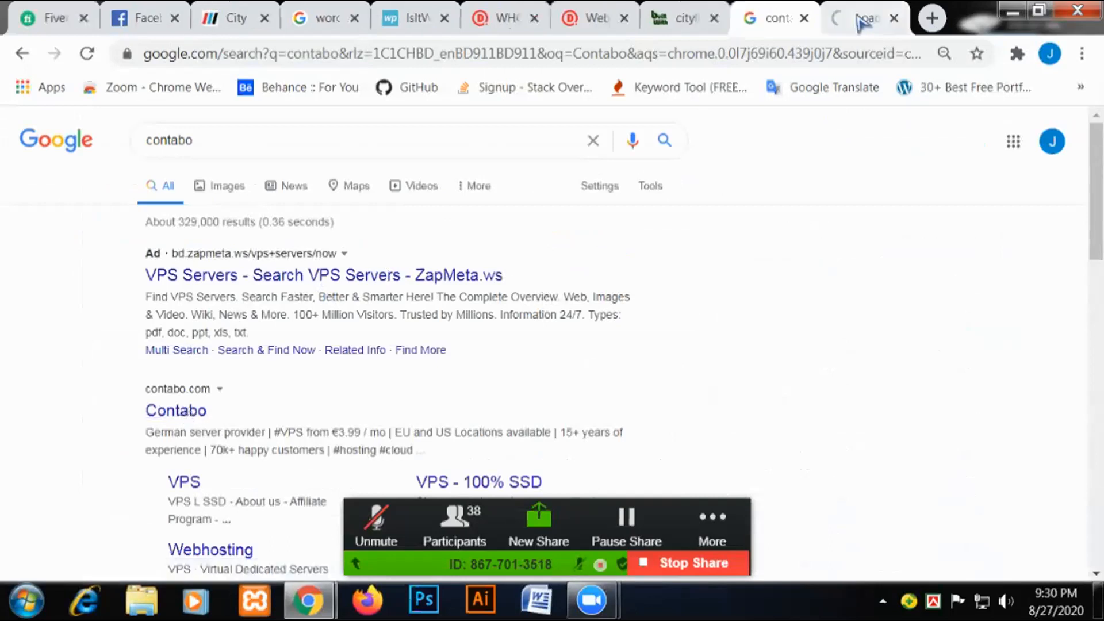
Browse Contabo's support page, then stop sharing the screen.
{"action": "left_click", "coordinate": [862, 21]}
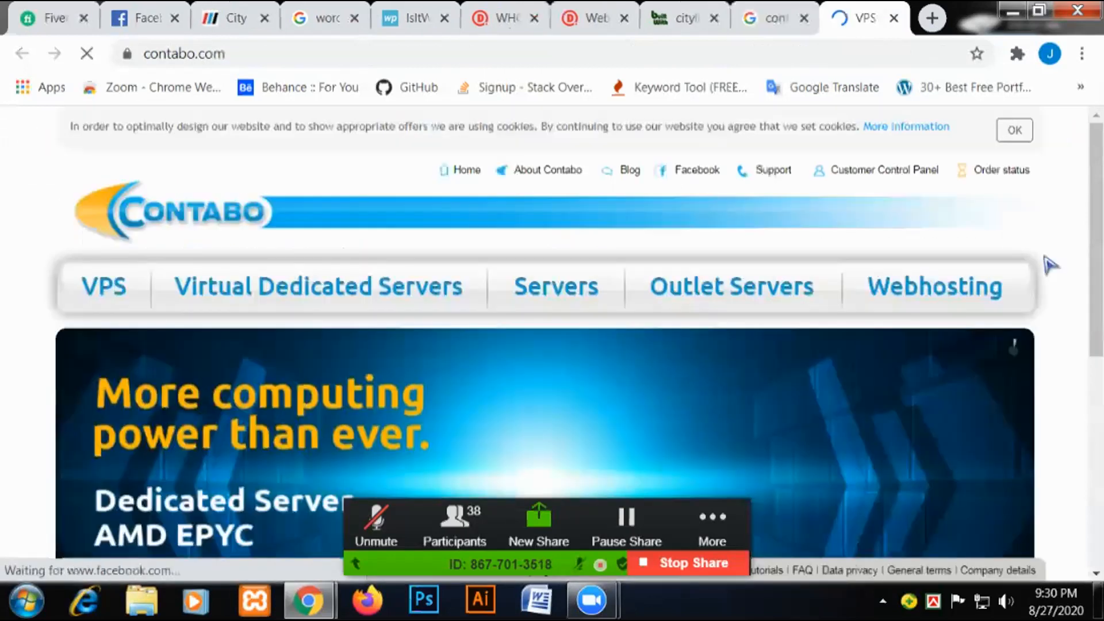
{"action": "scroll", "coordinate": [1049, 264], "scroll_direction": "down", "scroll_amount": 5}
{"action": "scroll", "coordinate": [1023, 263], "scroll_direction": "up", "scroll_amount": 5}
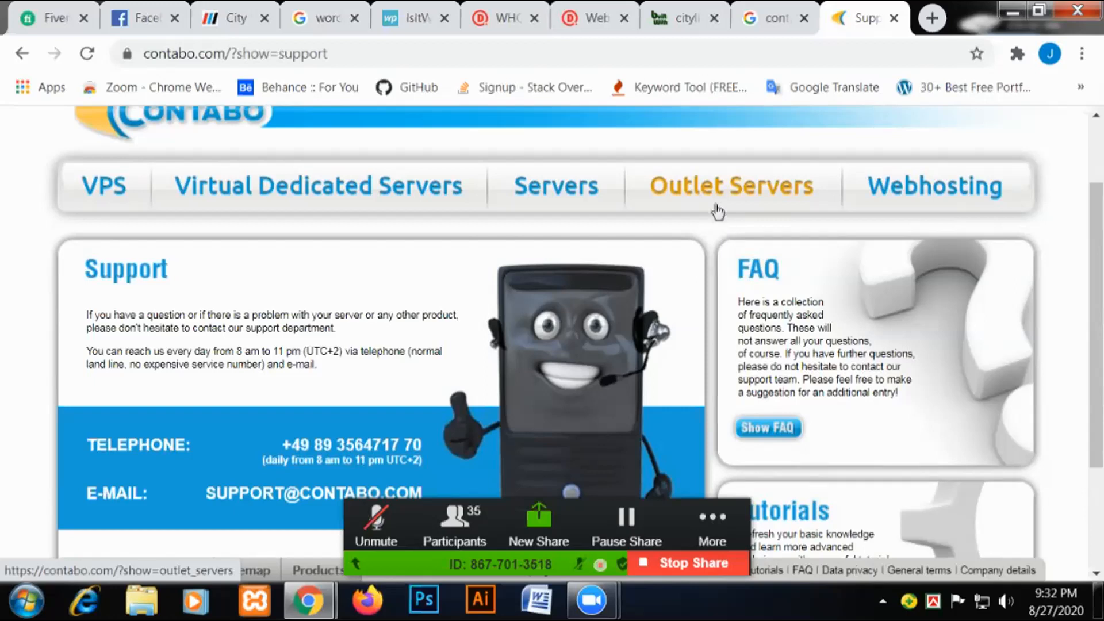
{"action": "scroll", "coordinate": [813, 240], "scroll_direction": "up", "scroll_amount": 2}
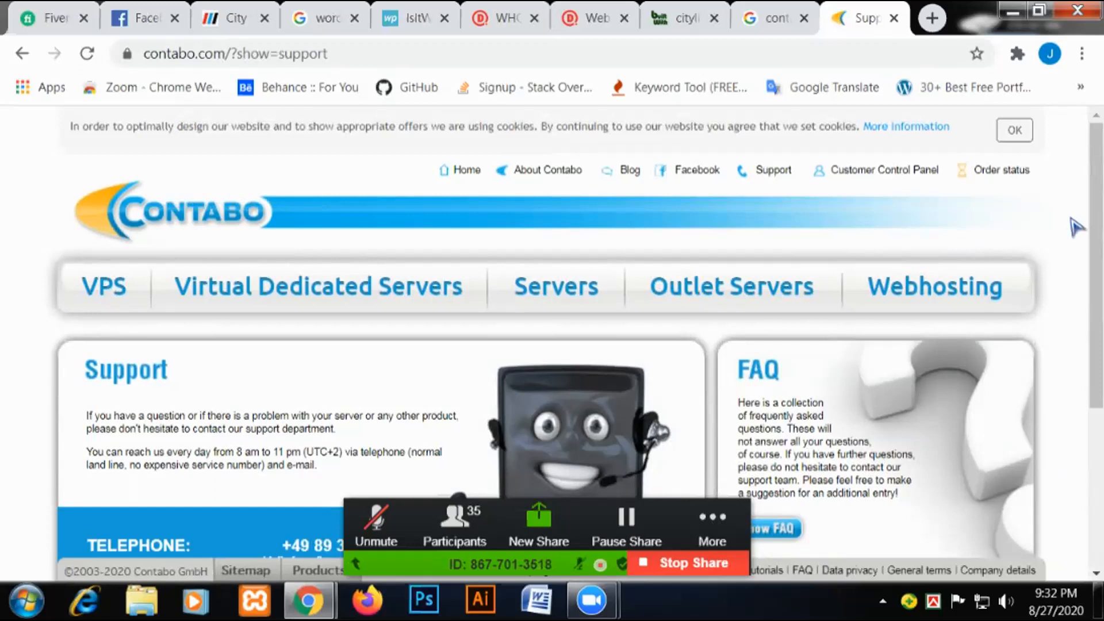
{"action": "left_click", "coordinate": [696, 567]}
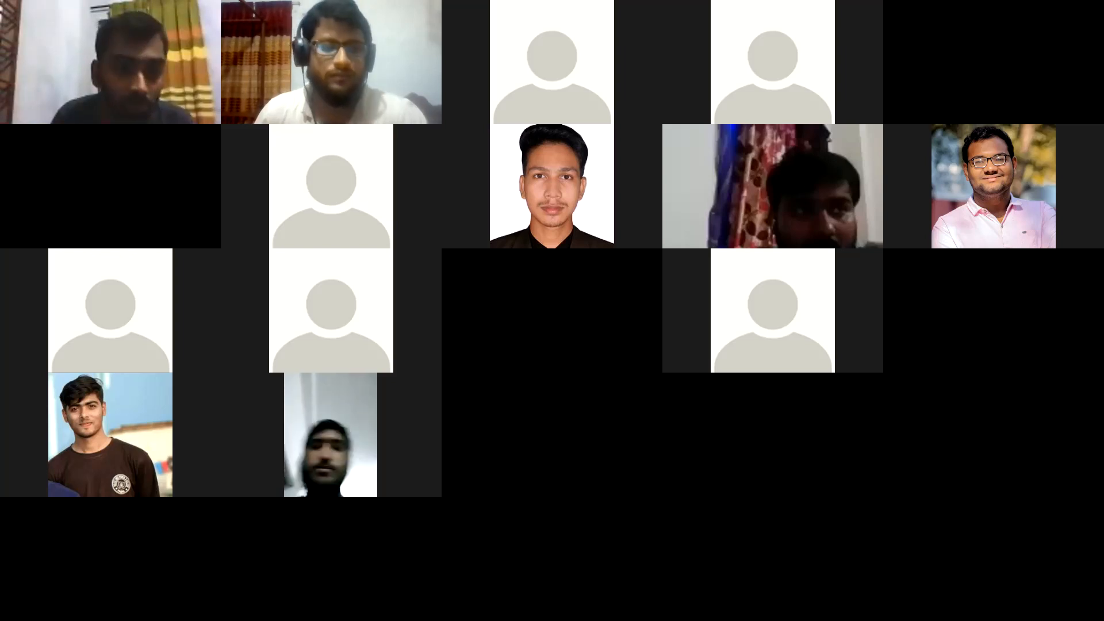